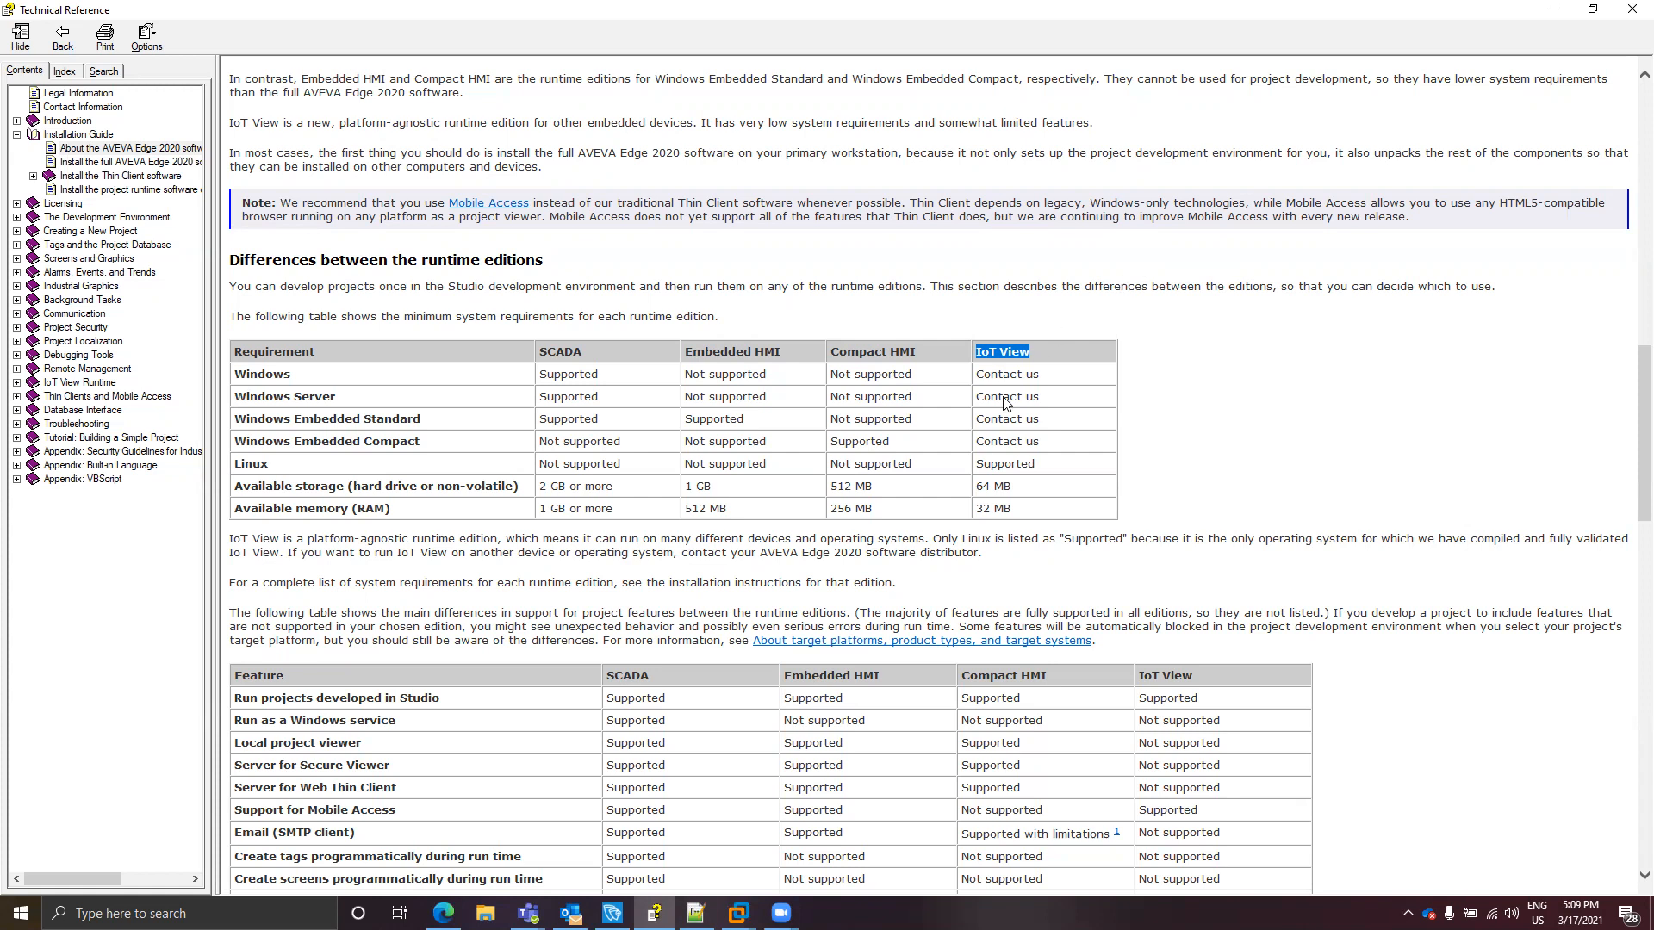
- Switch to the Windows 10 IoT Enterprise virtual machine, continue past the network setup page, and return to the Technical Reference
{"action": "left_click", "coordinate": [738, 913]}
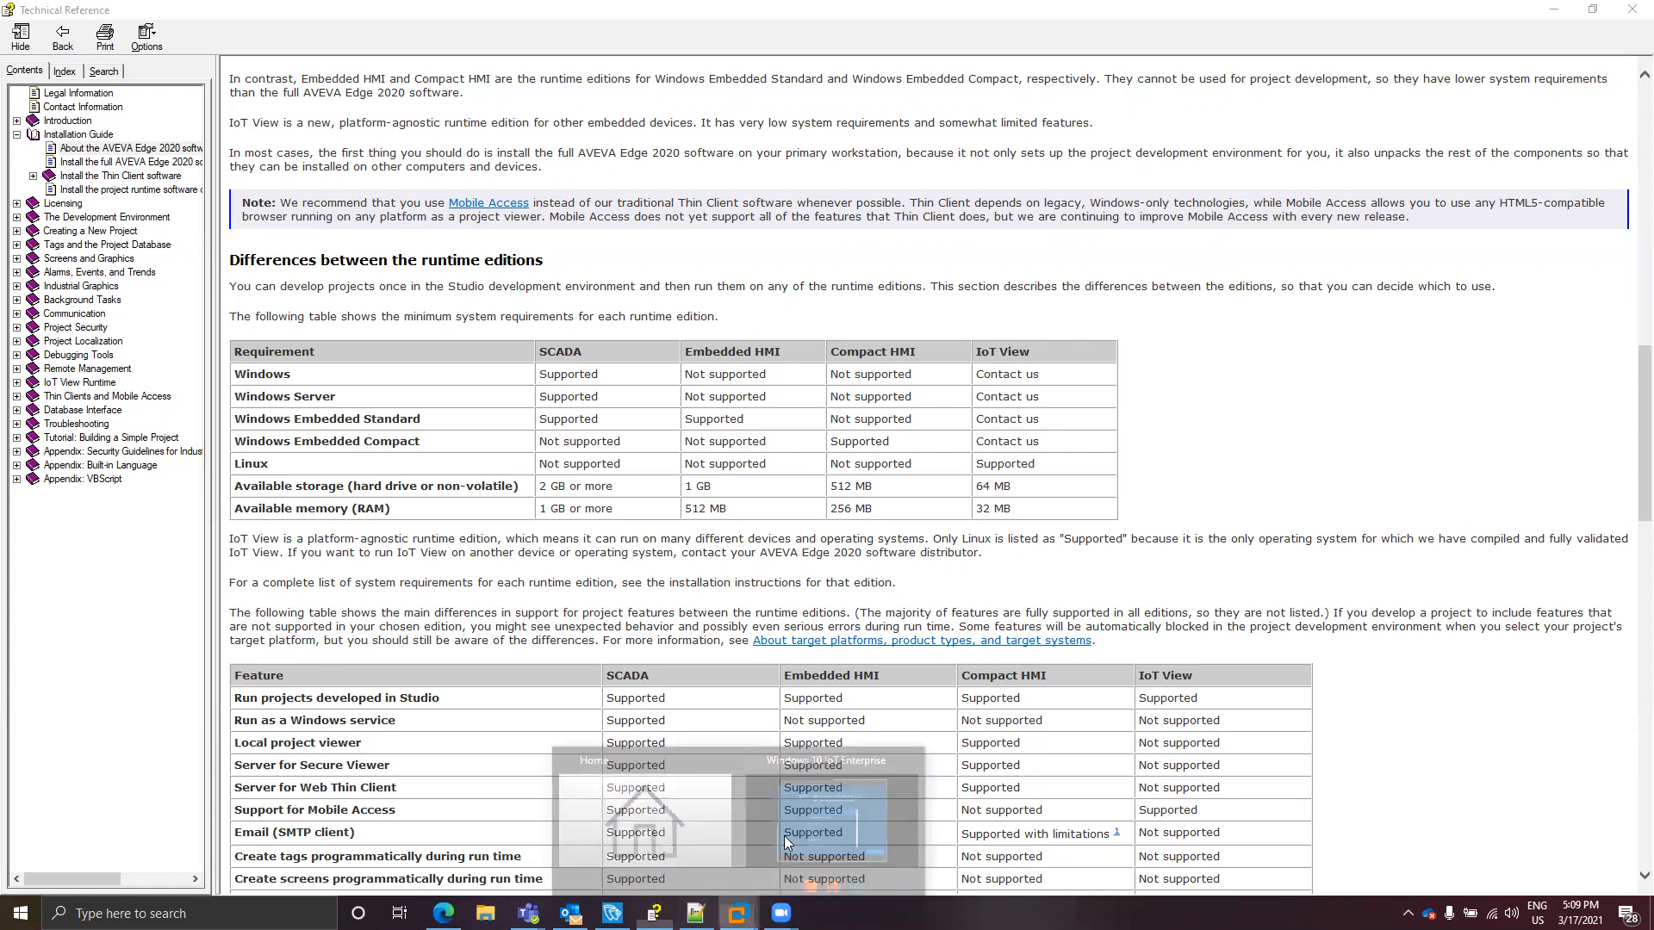
{"action": "left_click", "coordinate": [831, 810]}
{"action": "left_click", "coordinate": [1319, 693]}
{"action": "left_click", "coordinate": [1311, 703]}
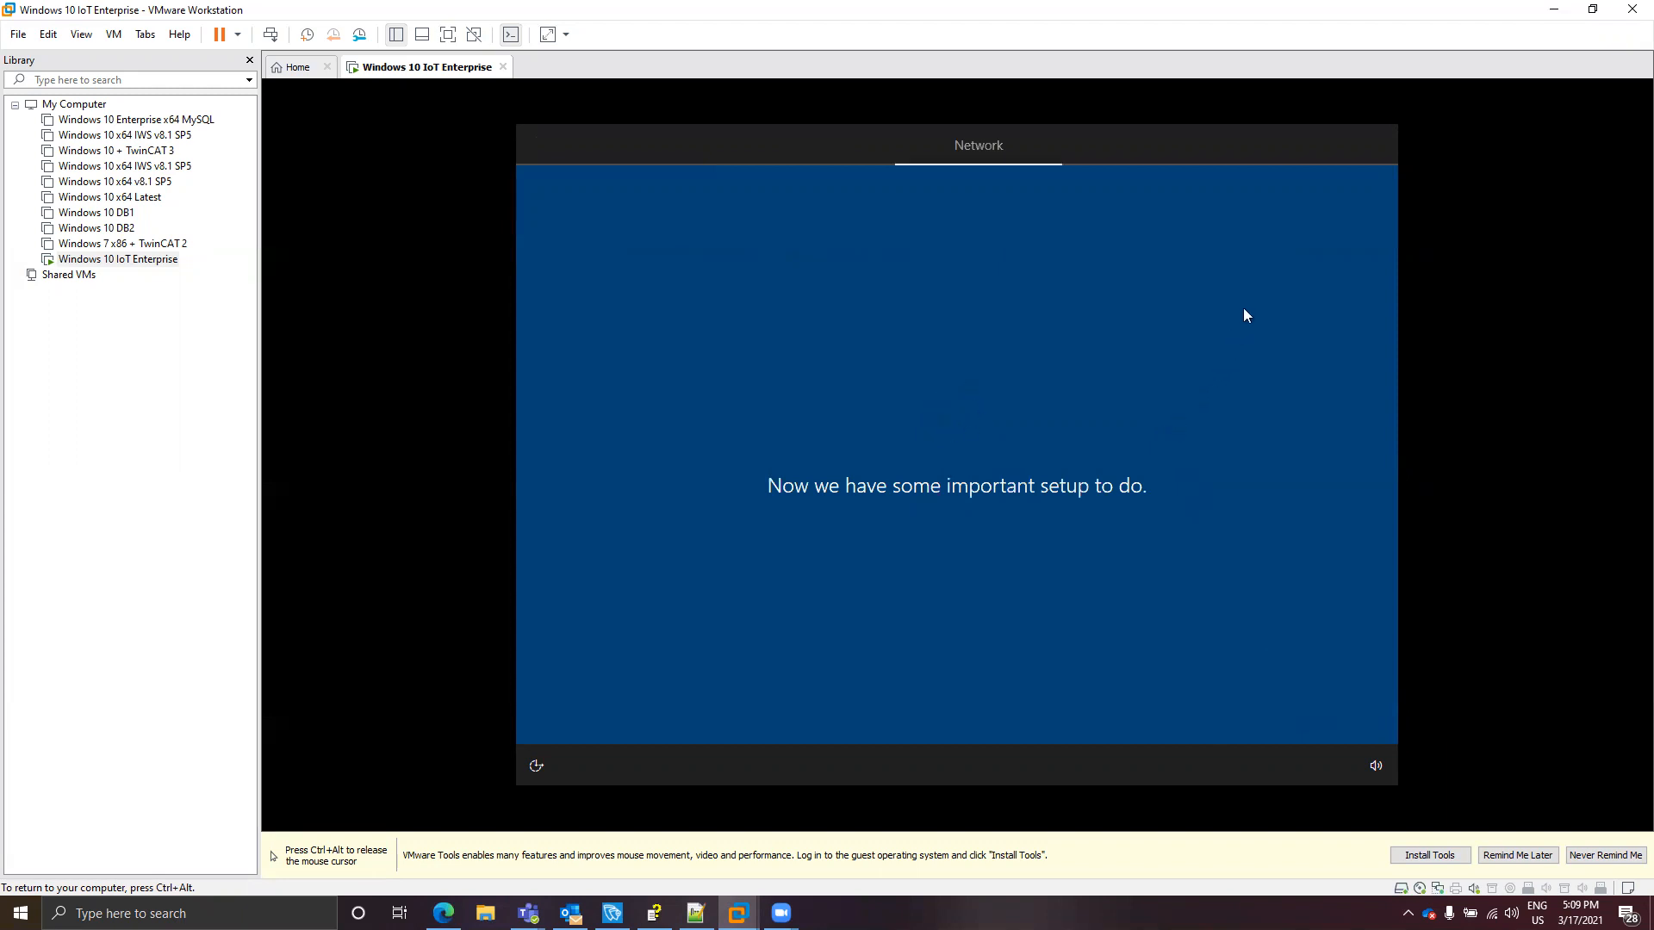
{"action": "key", "text": "ctrl+alt"}
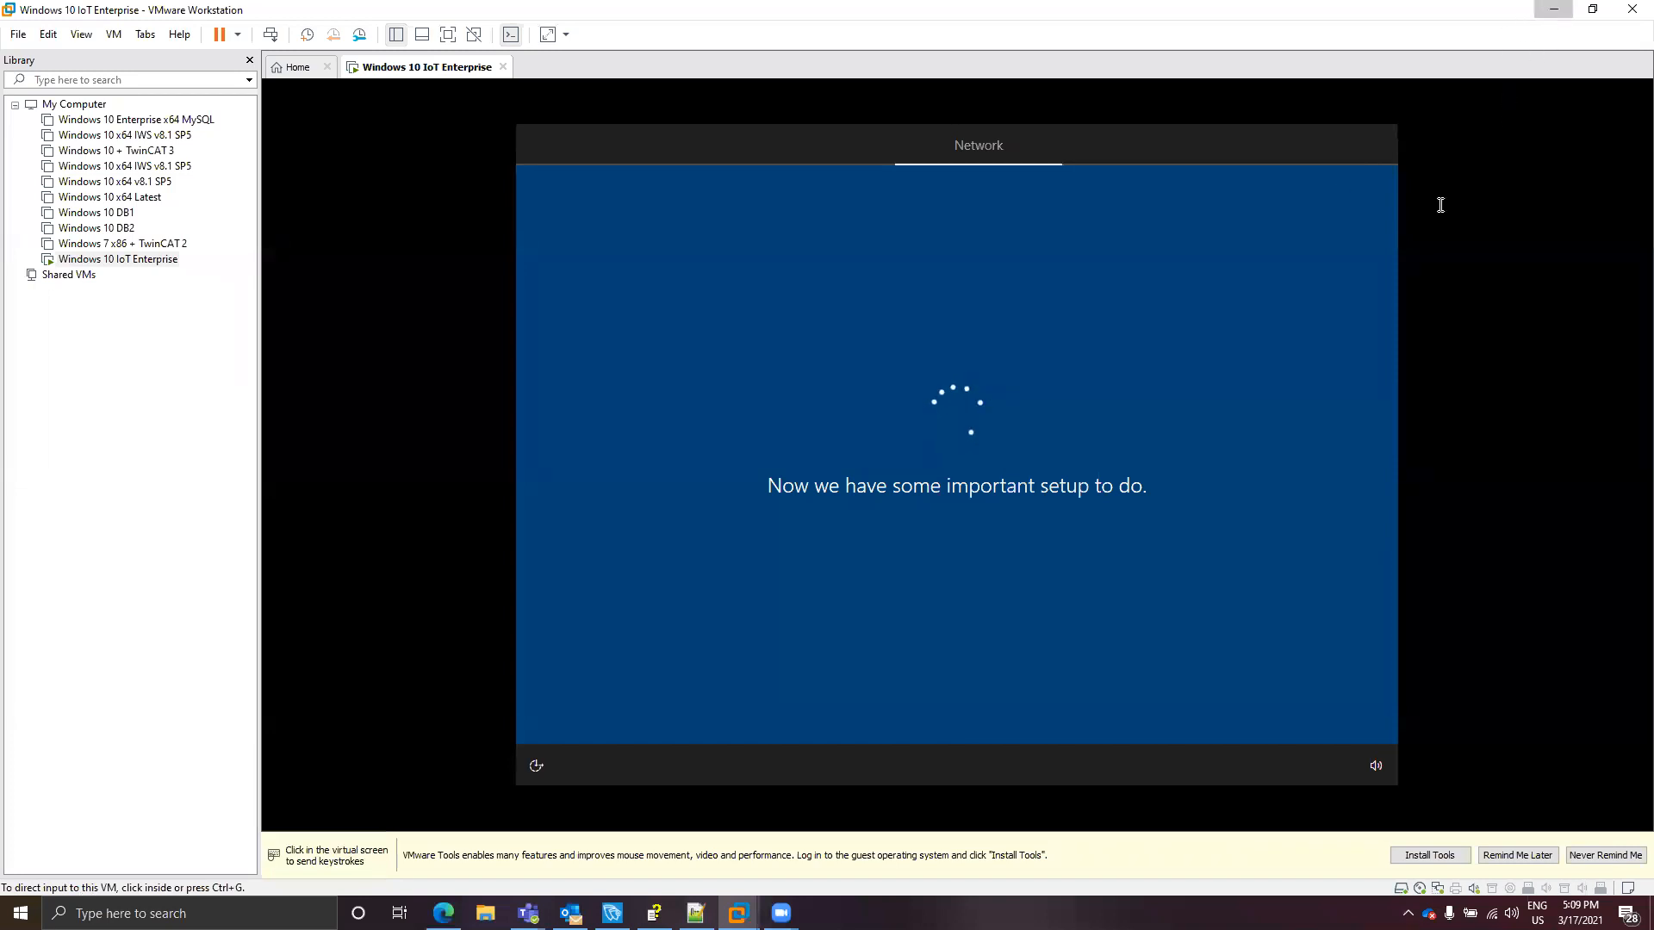
{"action": "key", "text": "alt+Tab"}
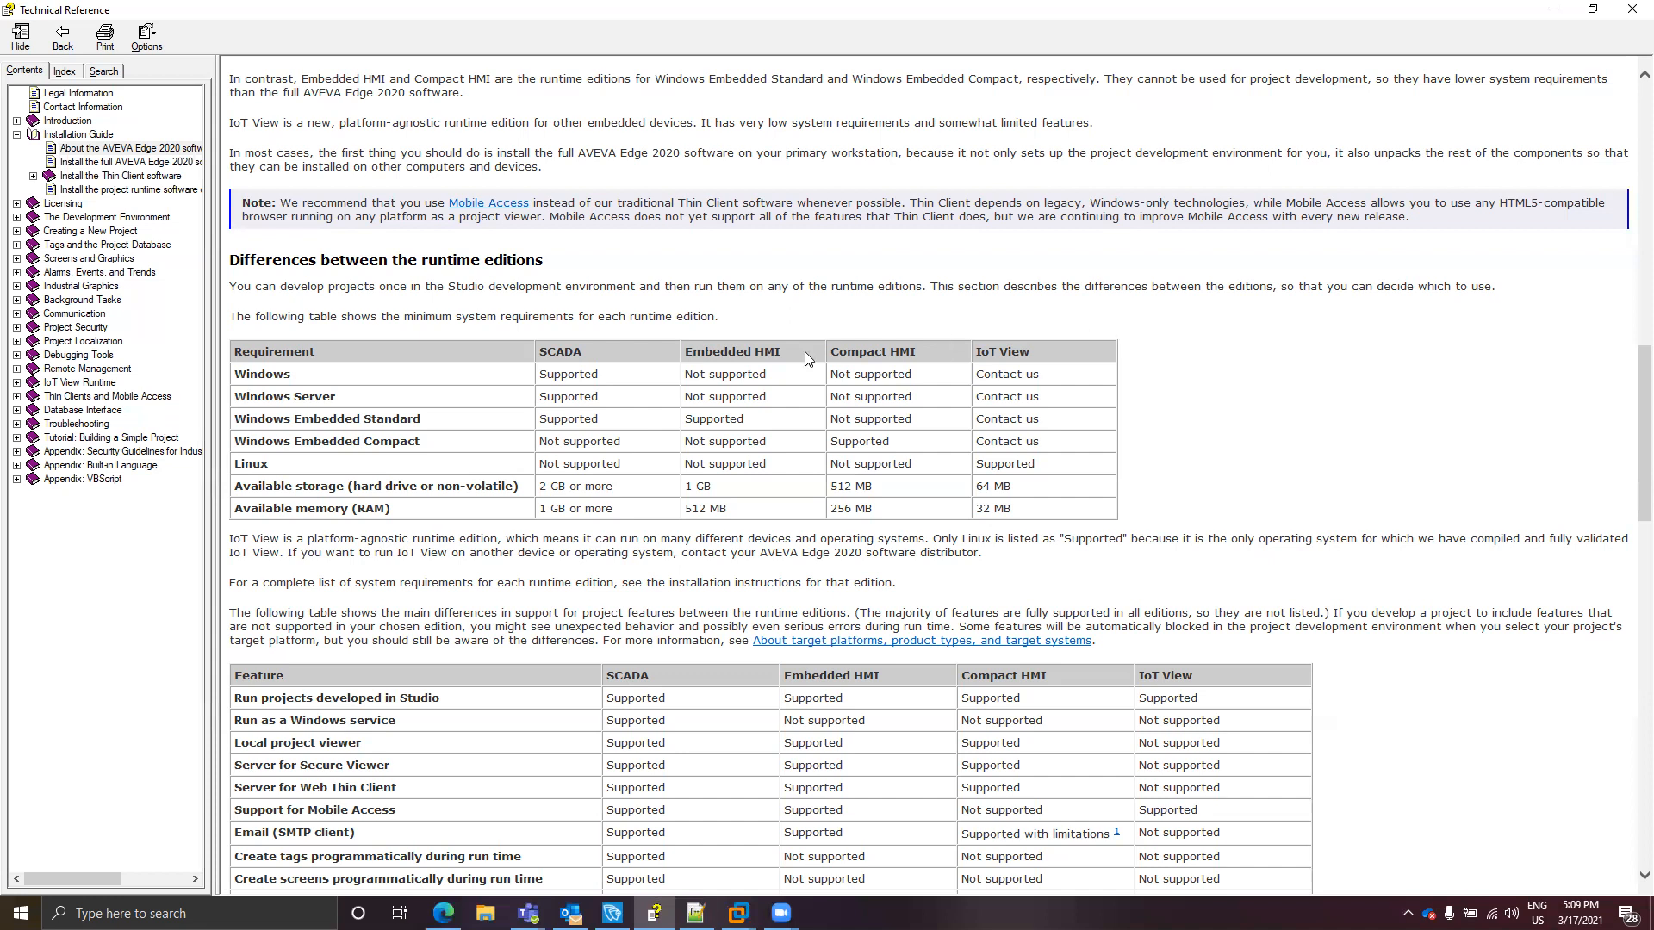
- Compare the minimum system requirements of the SCADA, Embedded HMI, Compact HMI and IoT View editions, highlighting their column headings
{"action": "double_click", "coordinate": [567, 356]}
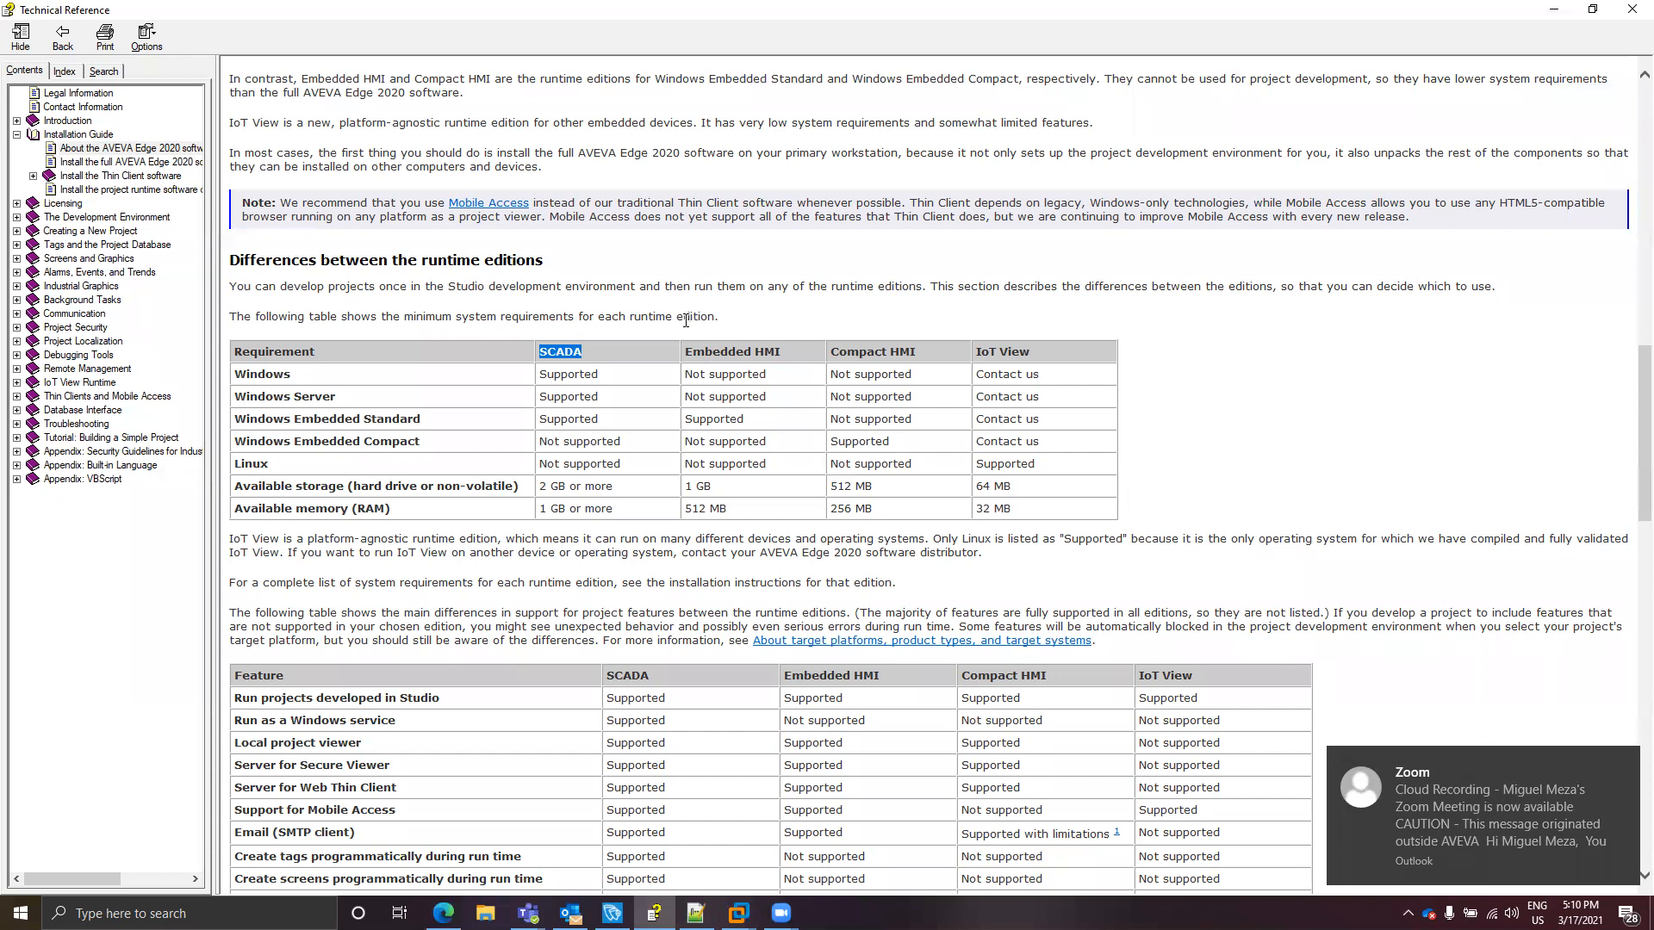
{"action": "double_click", "coordinate": [1022, 353]}
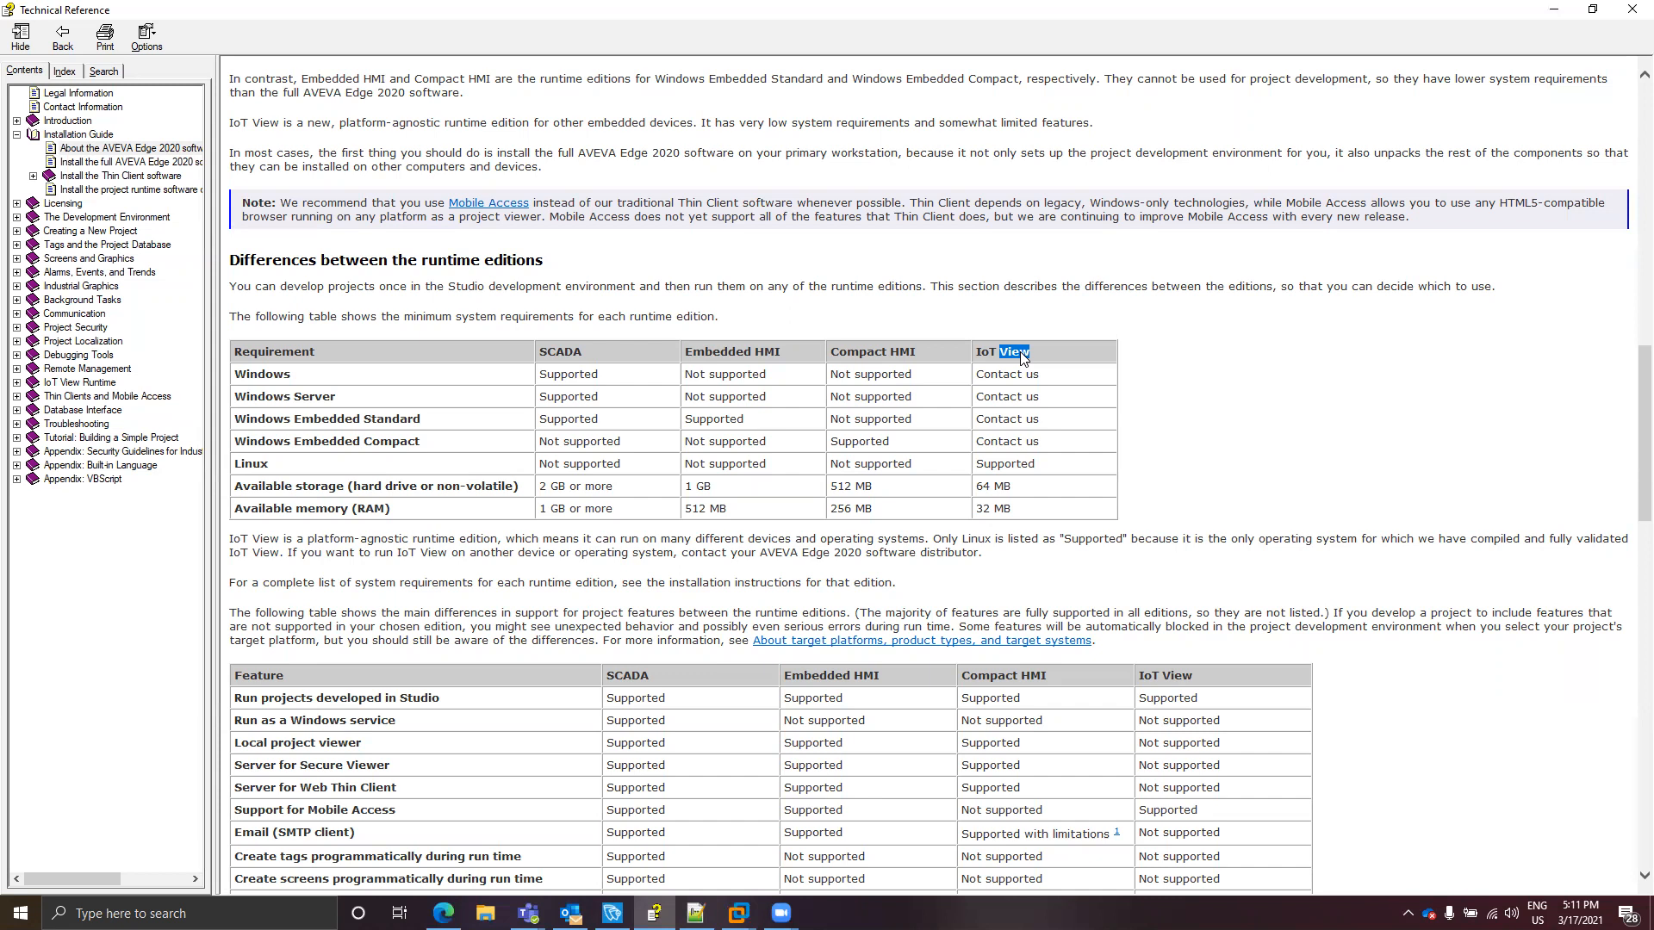
{"action": "triple_click", "coordinate": [738, 348]}
{"action": "left_click", "coordinate": [861, 352]}
{"action": "triple_click", "coordinate": [861, 352]}
{"action": "triple_click", "coordinate": [739, 353]}
- Review the feature support table for the differences between the four runtime editions
{"action": "scroll", "coordinate": [912, 415], "scroll_direction": "down", "scroll_amount": 3}
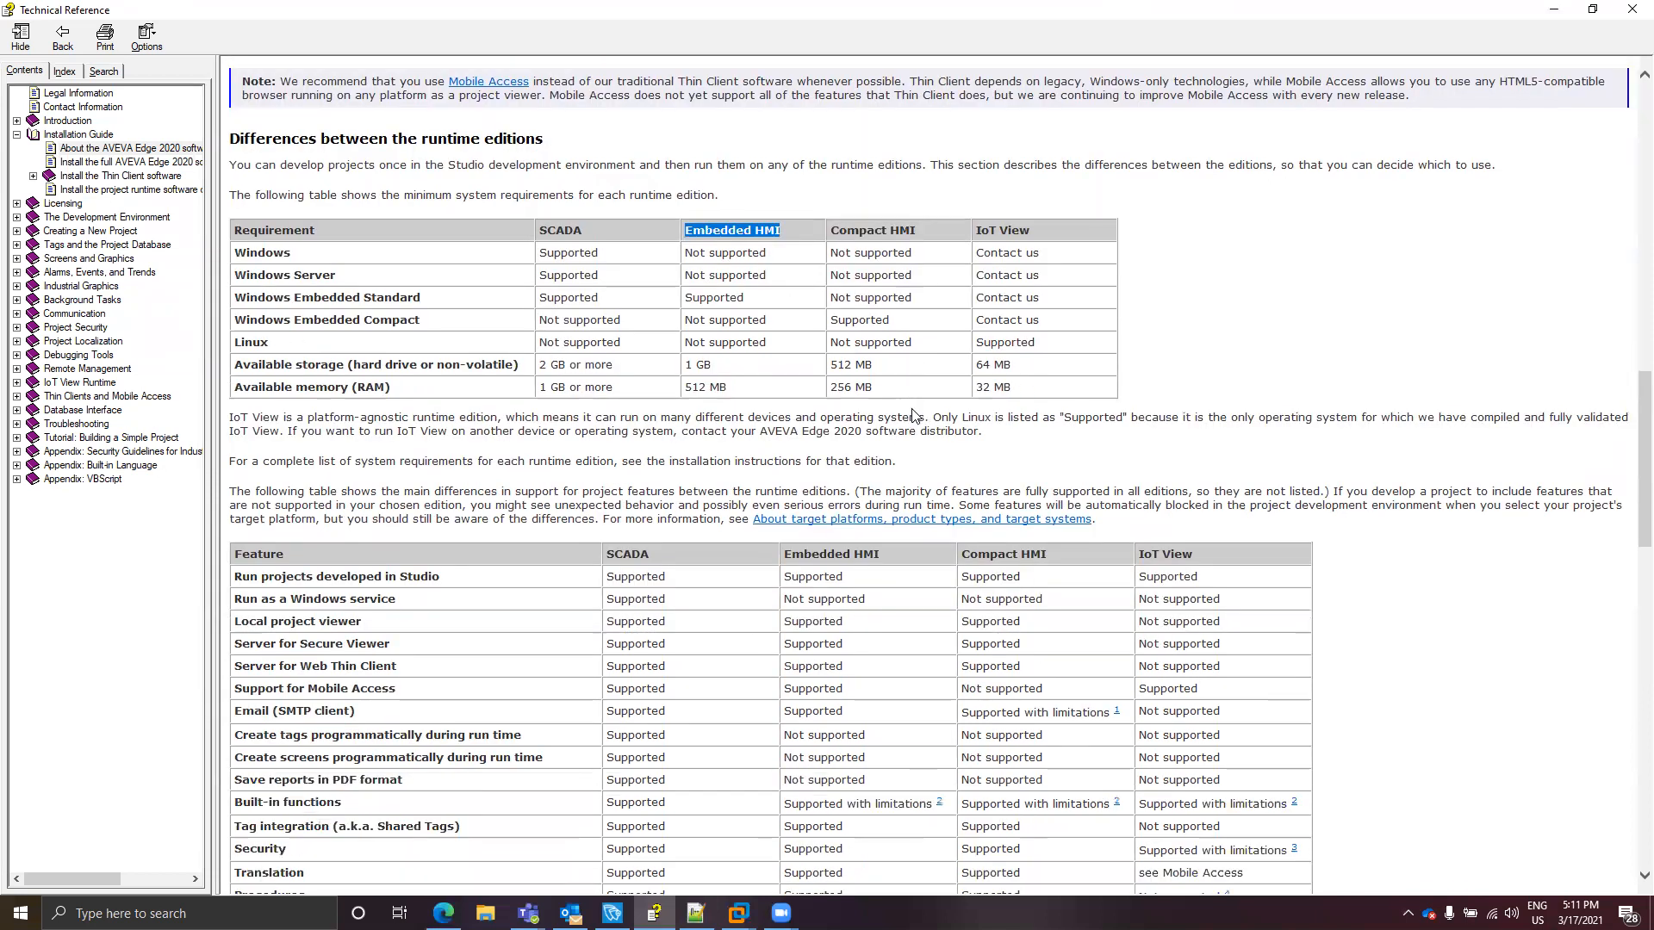
{"action": "scroll", "coordinate": [913, 415], "scroll_direction": "down", "scroll_amount": 6}
{"action": "scroll", "coordinate": [932, 490], "scroll_direction": "down", "scroll_amount": 2}
{"action": "scroll", "coordinate": [932, 497], "scroll_direction": "down", "scroll_amount": 12}
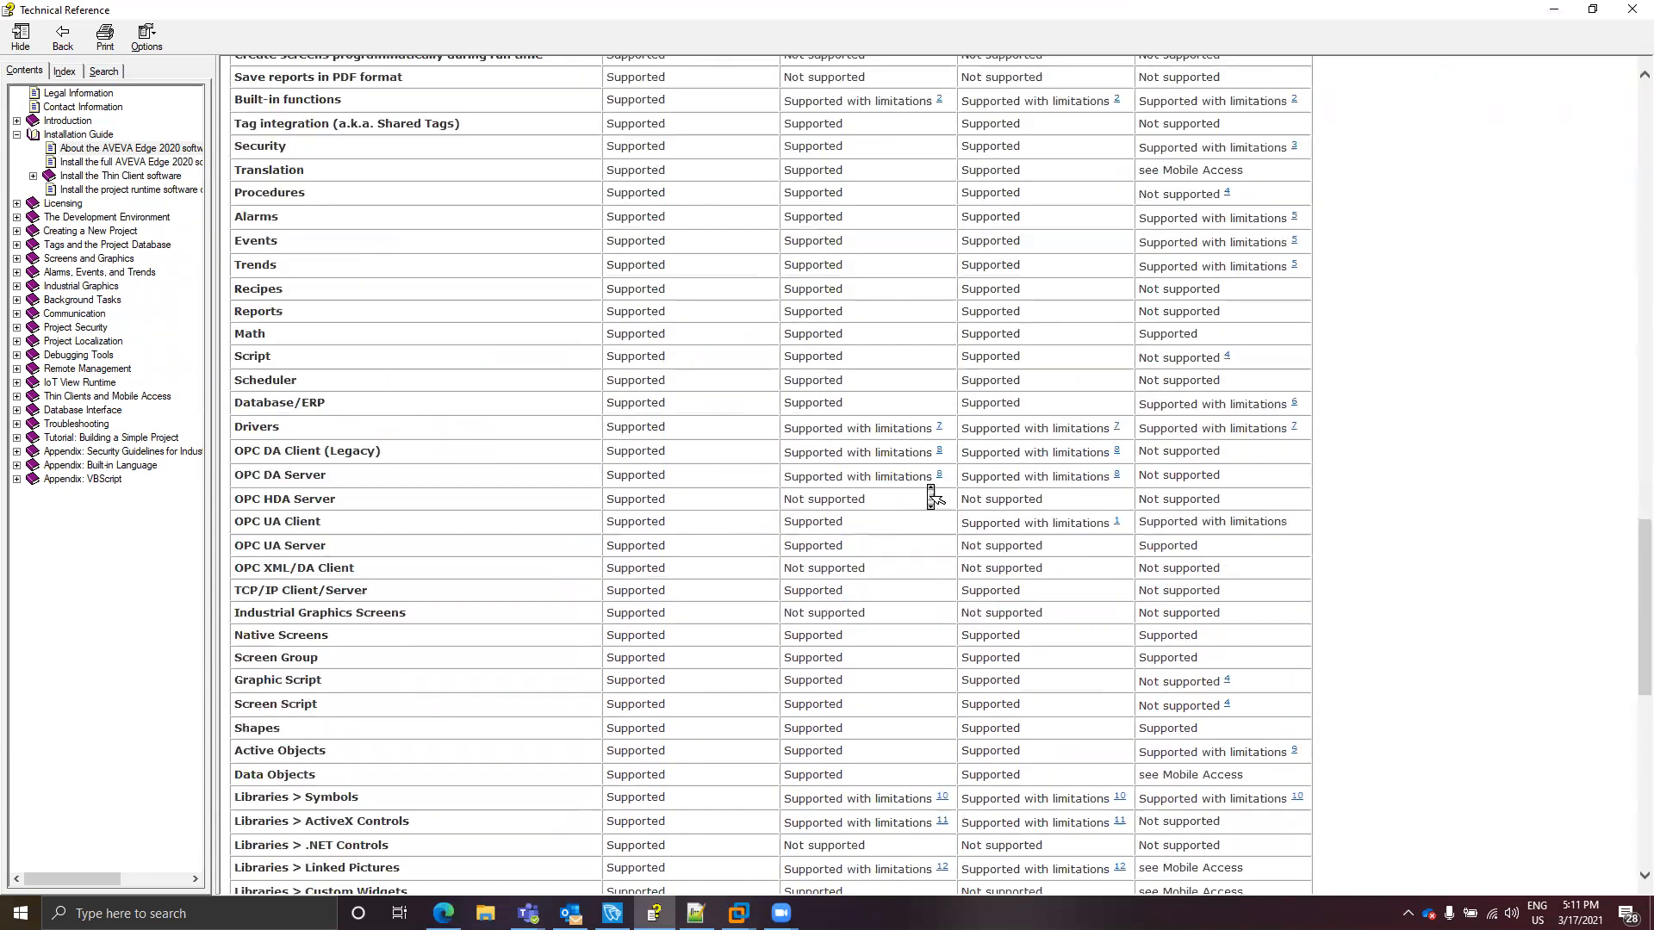
{"action": "scroll", "coordinate": [932, 497], "scroll_direction": "up", "scroll_amount": 9}
{"action": "scroll", "coordinate": [933, 500], "scroll_direction": "down", "scroll_amount": 15}
{"action": "scroll", "coordinate": [932, 500], "scroll_direction": "down", "scroll_amount": 2}
{"action": "scroll", "coordinate": [932, 500], "scroll_direction": "up", "scroll_amount": 8}
{"action": "scroll", "coordinate": [947, 525], "scroll_direction": "down", "scroll_amount": 8}
{"action": "scroll", "coordinate": [954, 535], "scroll_direction": "down", "scroll_amount": 2}
{"action": "scroll", "coordinate": [945, 517], "scroll_direction": "up", "scroll_amount": 20}
{"action": "scroll", "coordinate": [941, 501], "scroll_direction": "up", "scroll_amount": 4}
{"action": "scroll", "coordinate": [689, 215], "scroll_direction": "down", "scroll_amount": 18}
{"action": "scroll", "coordinate": [700, 307], "scroll_direction": "down", "scroll_amount": 2}
{"action": "scroll", "coordinate": [775, 287], "scroll_direction": "up", "scroll_amount": 18}
{"action": "scroll", "coordinate": [1006, 293], "scroll_direction": "down", "scroll_amount": 20}
{"action": "scroll", "coordinate": [1017, 305], "scroll_direction": "up", "scroll_amount": 8}
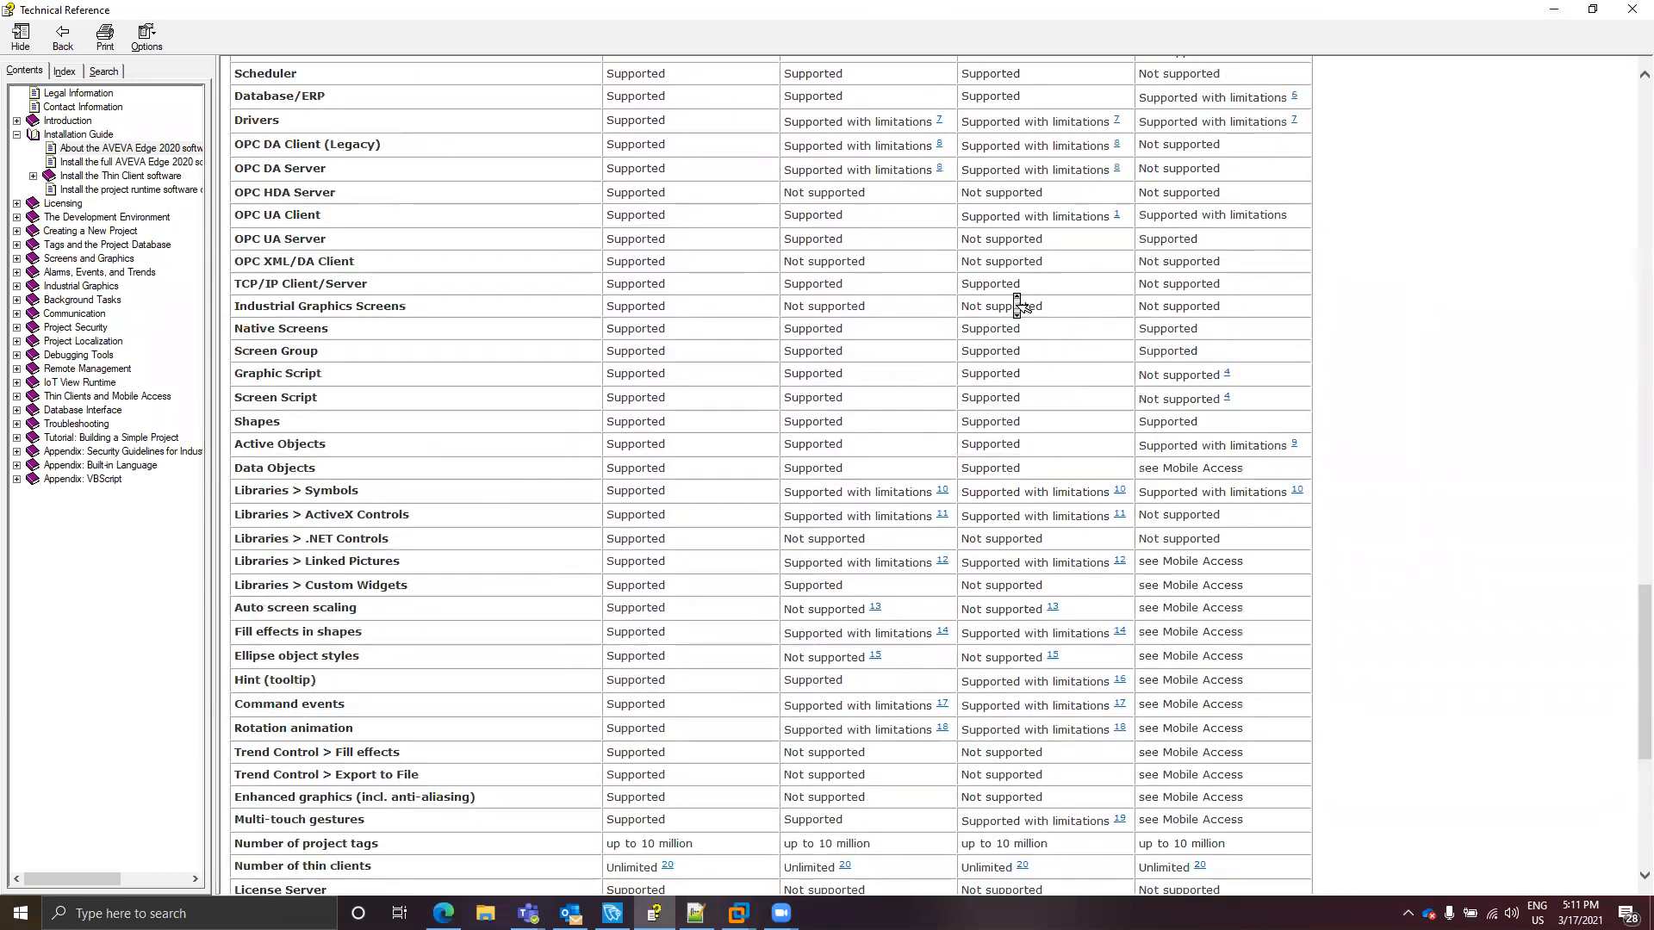
{"action": "scroll", "coordinate": [1017, 306], "scroll_direction": "up", "scroll_amount": 17}
{"action": "scroll", "coordinate": [1096, 376], "scroll_direction": "down", "scroll_amount": 18}
{"action": "scroll", "coordinate": [1233, 471], "scroll_direction": "down", "scroll_amount": 6}
{"action": "scroll", "coordinate": [1223, 452], "scroll_direction": "up", "scroll_amount": 20}
{"action": "scroll", "coordinate": [1223, 448], "scroll_direction": "up", "scroll_amount": 7}
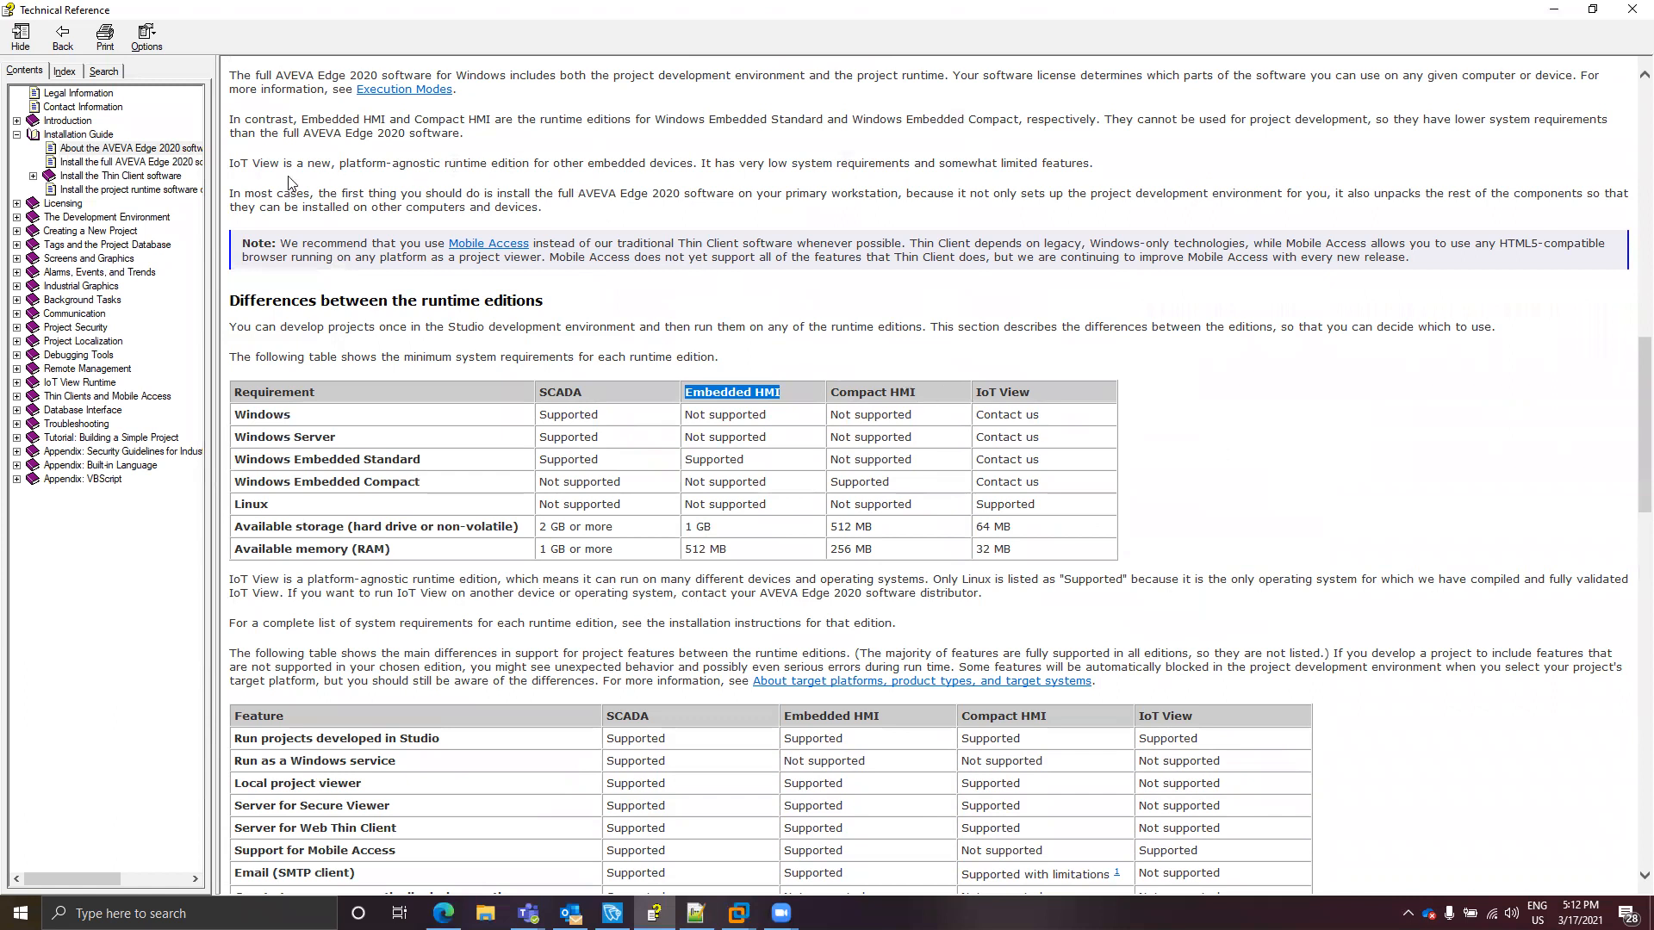
- Open the help topic on installing the project runtime software on a Windows Embedded device and examine the supported Windows Embedded Standard systems
{"action": "left_click", "coordinate": [136, 190]}
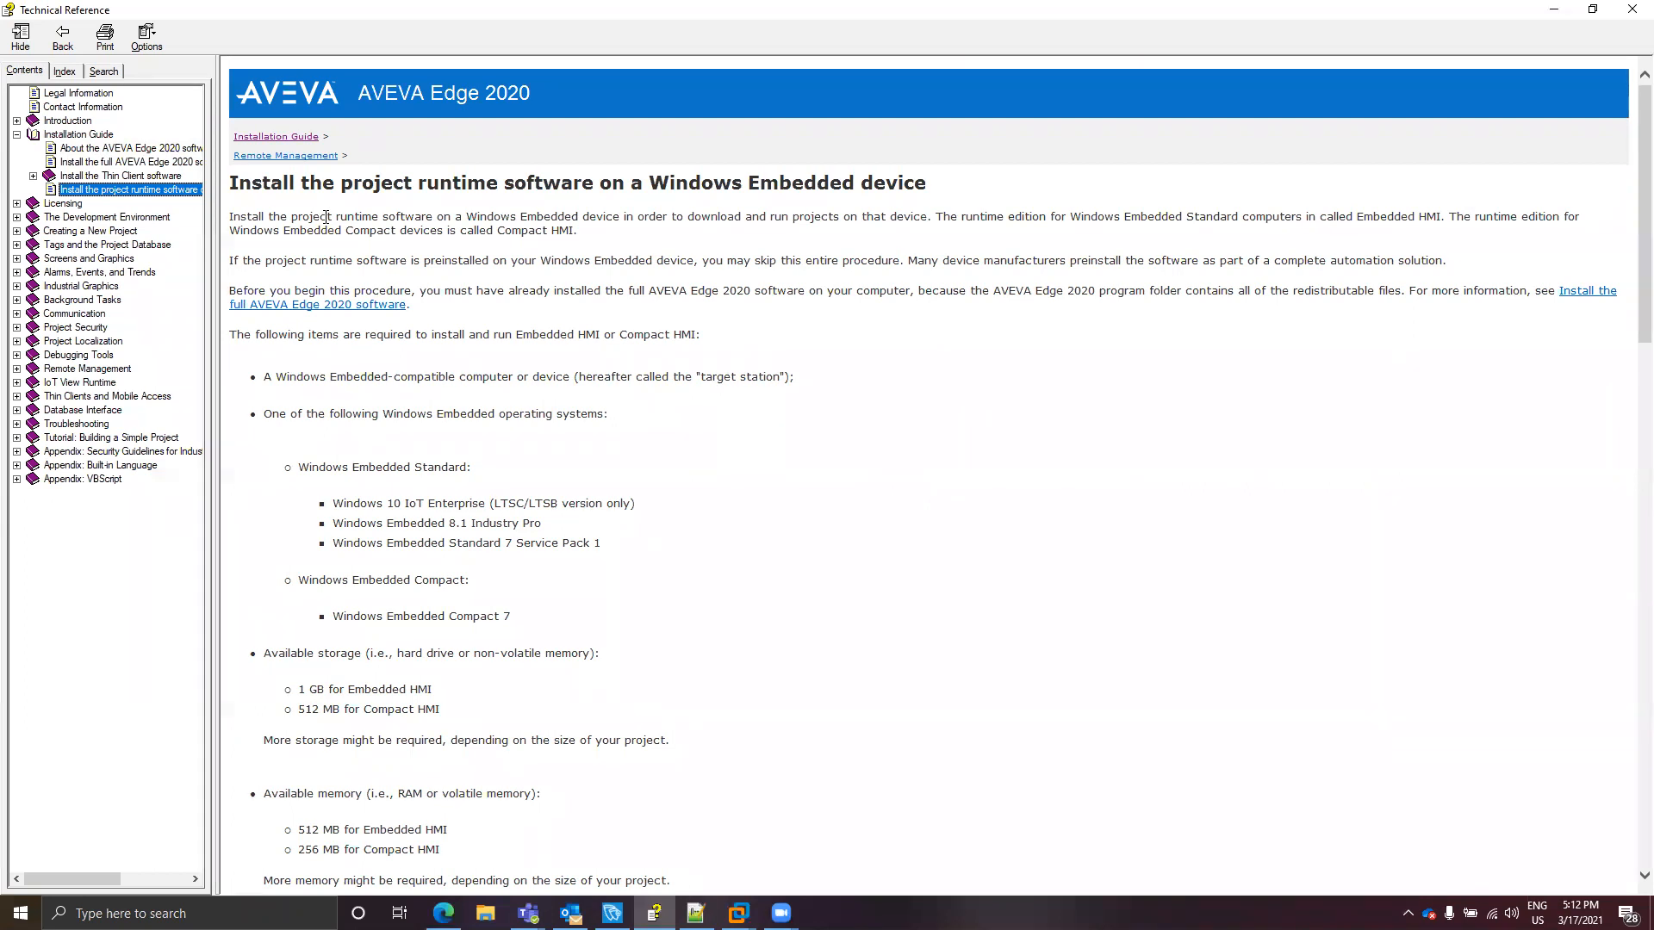
{"action": "scroll", "coordinate": [534, 345], "scroll_direction": "down", "scroll_amount": 1}
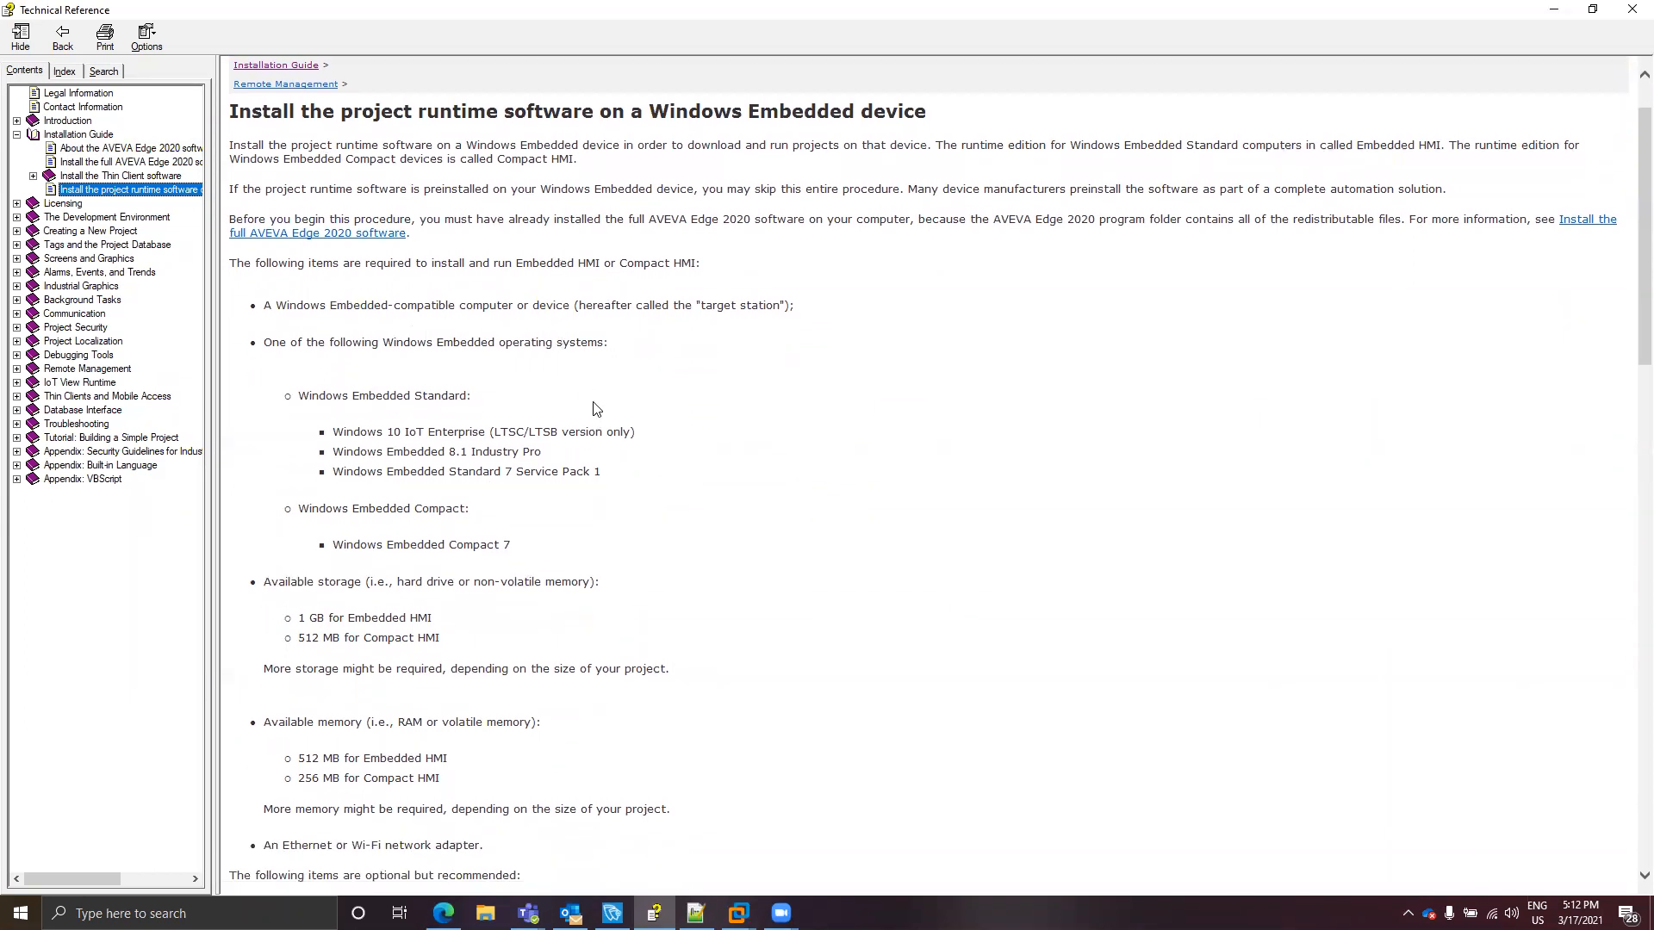
{"action": "left_click_drag", "start_coordinate": [614, 472], "coordinate": [335, 446]}
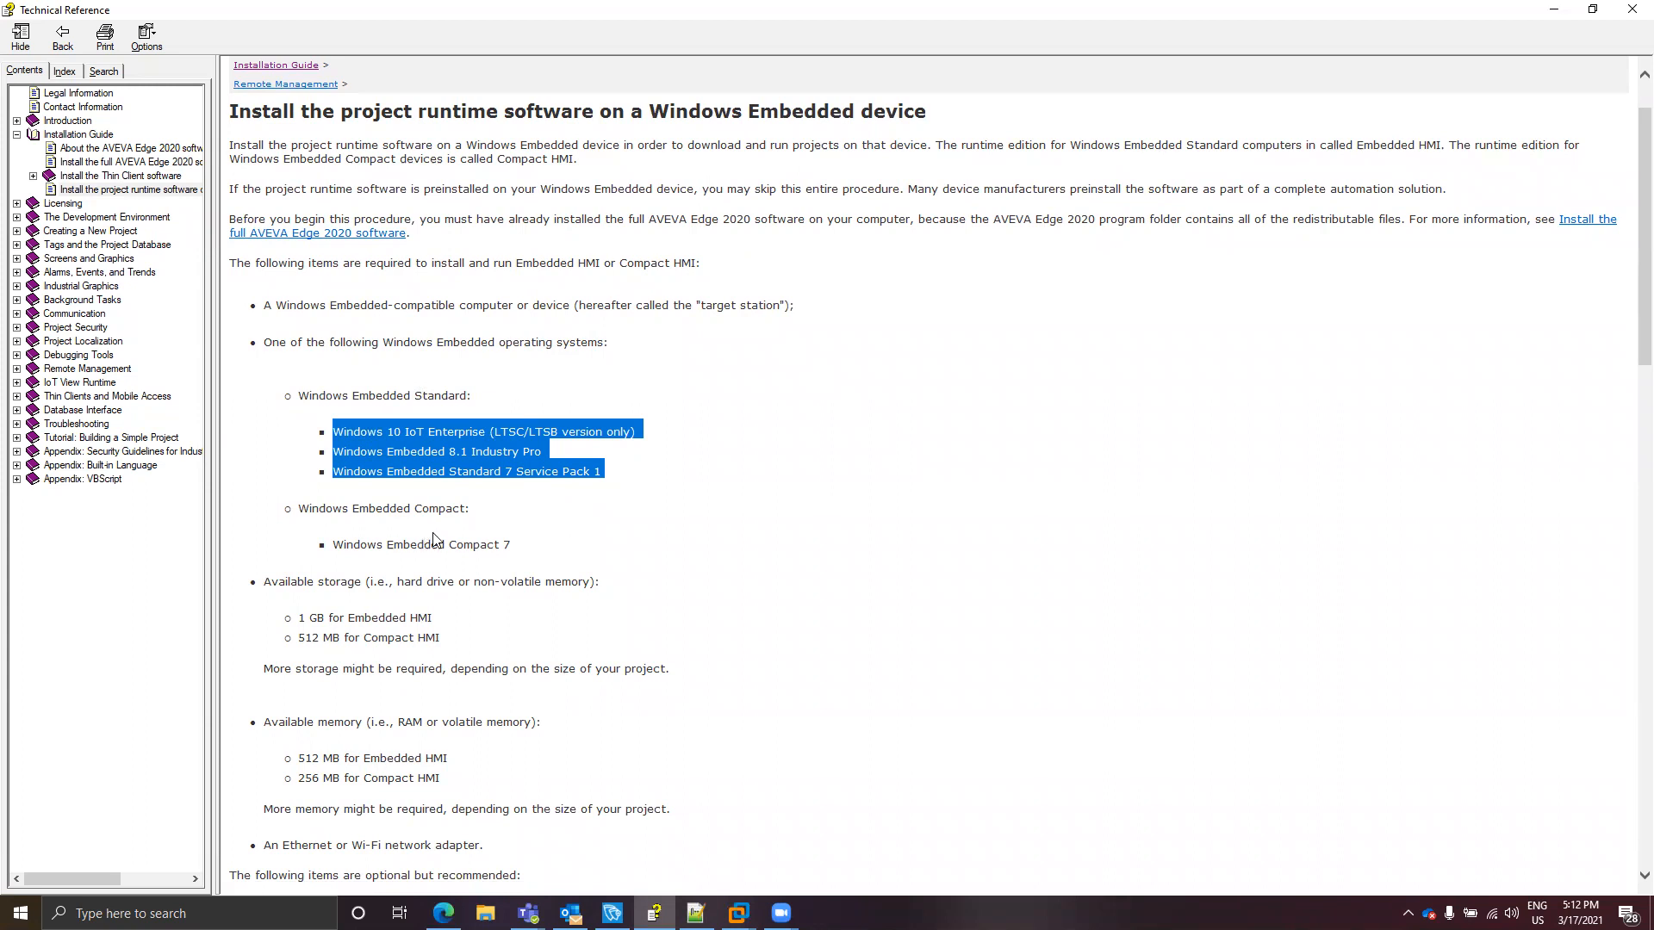
{"action": "scroll", "coordinate": [598, 579], "scroll_direction": "down", "scroll_amount": 5}
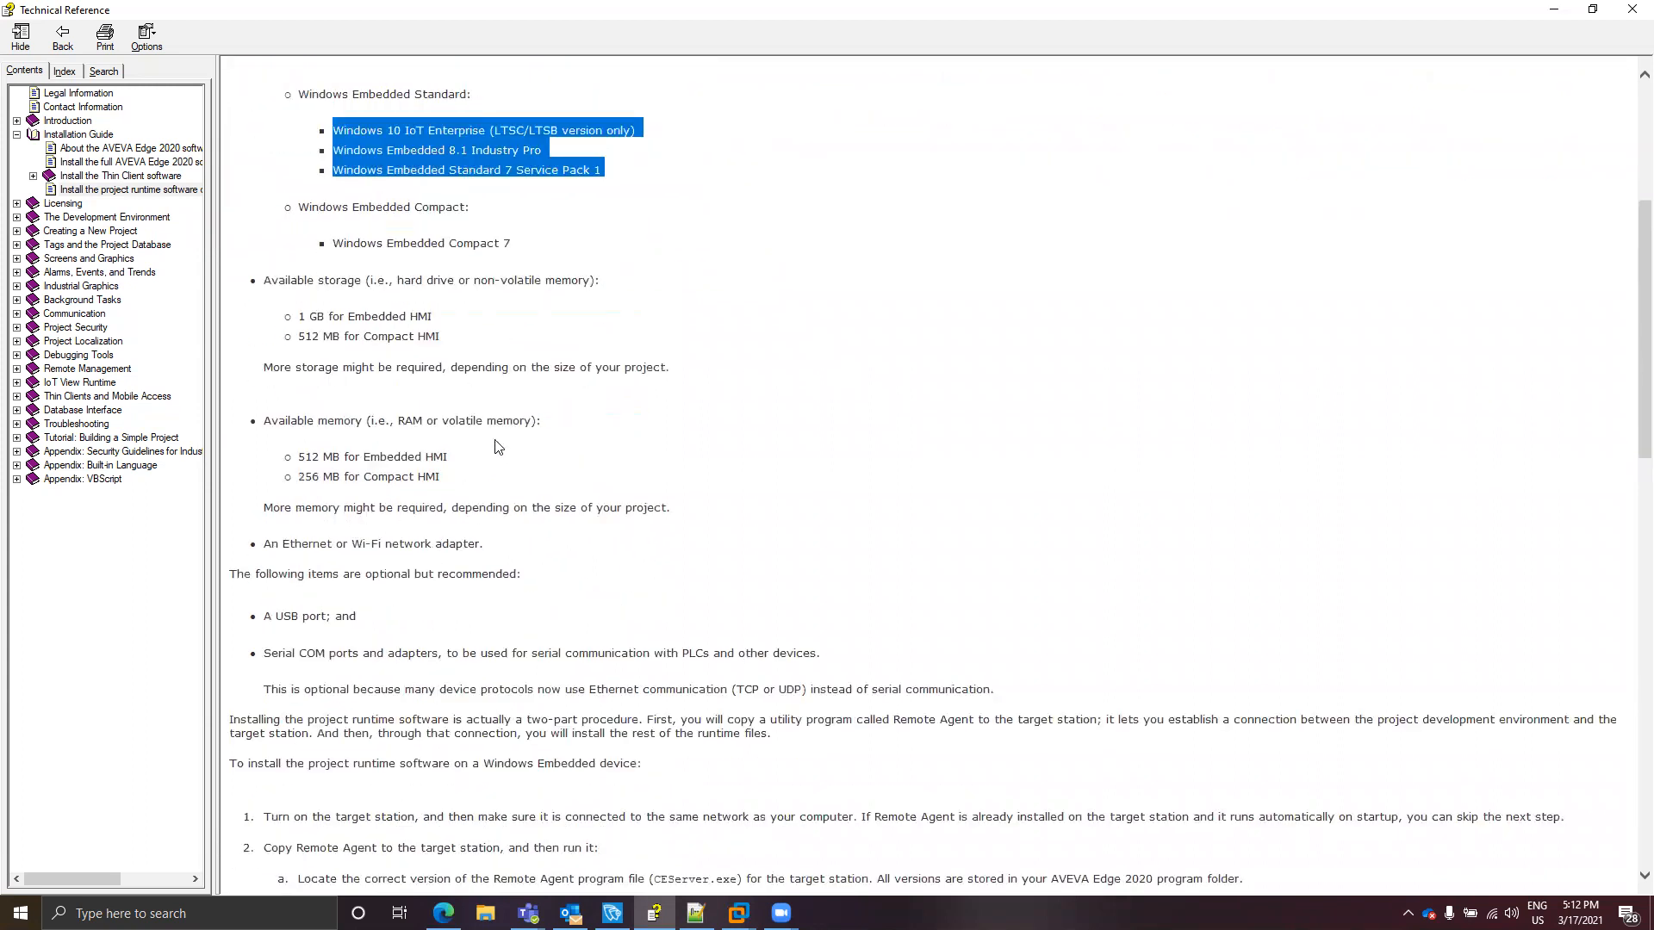
- Read the installation procedure, highlighting the CEServer.exe paths for Windows Embedded Standard and Compact and reviewing the Remote Management instructions
{"action": "scroll", "coordinate": [439, 343], "scroll_direction": "down", "scroll_amount": 10}
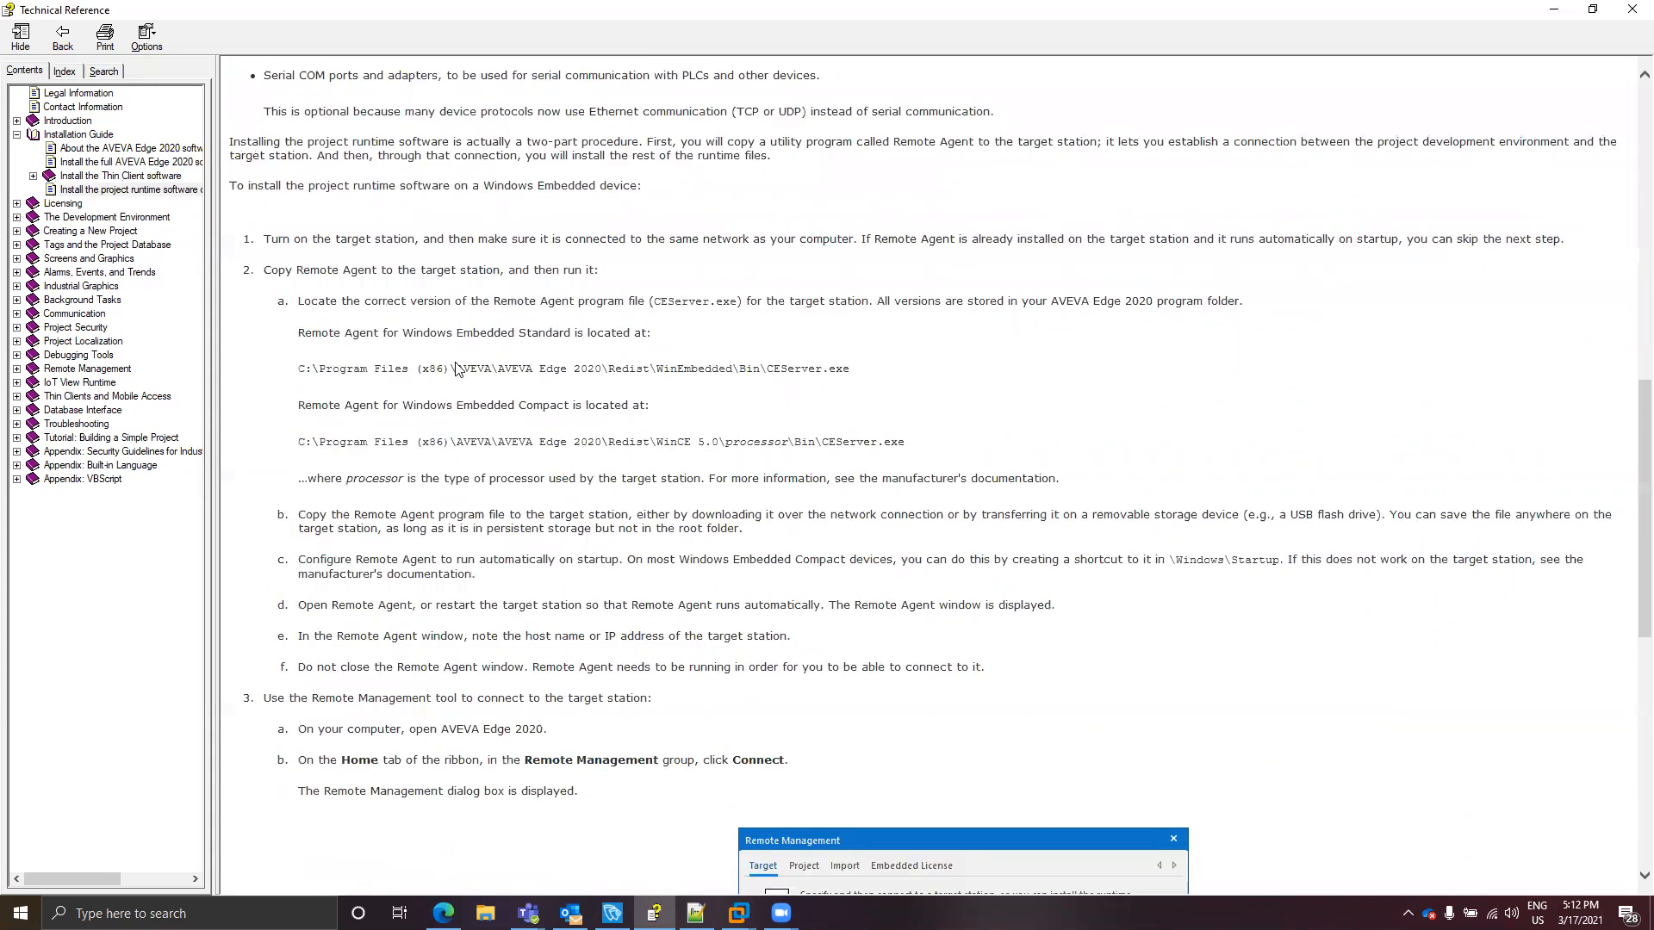
{"action": "triple_click", "coordinate": [624, 369]}
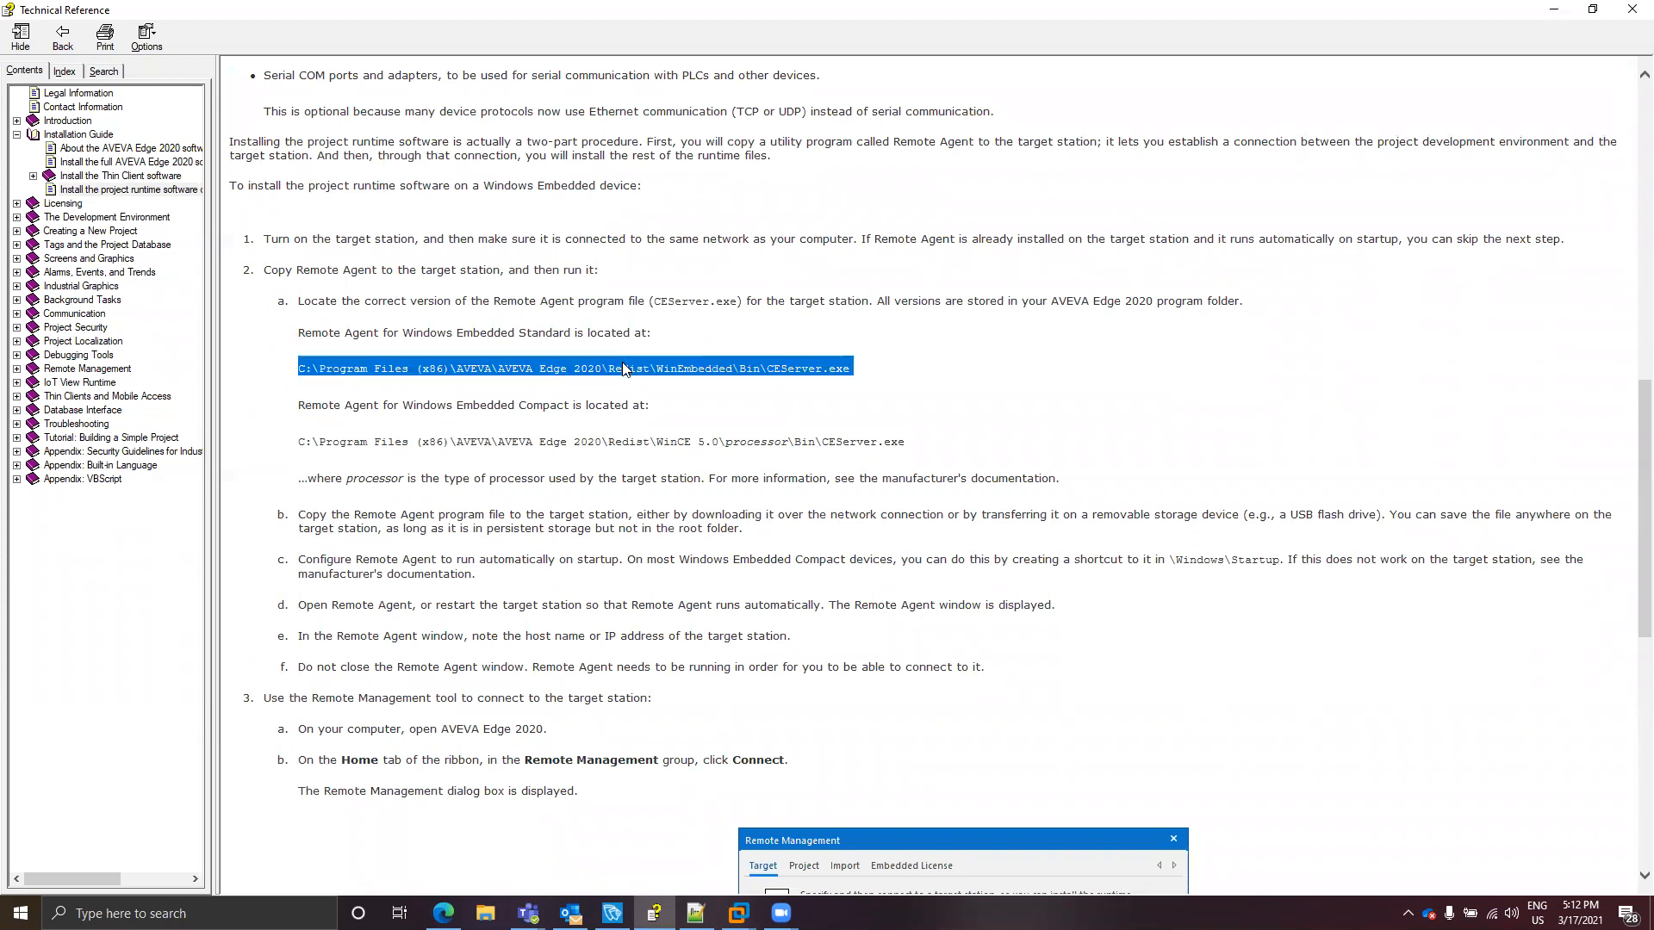
{"action": "triple_click", "coordinate": [671, 443]}
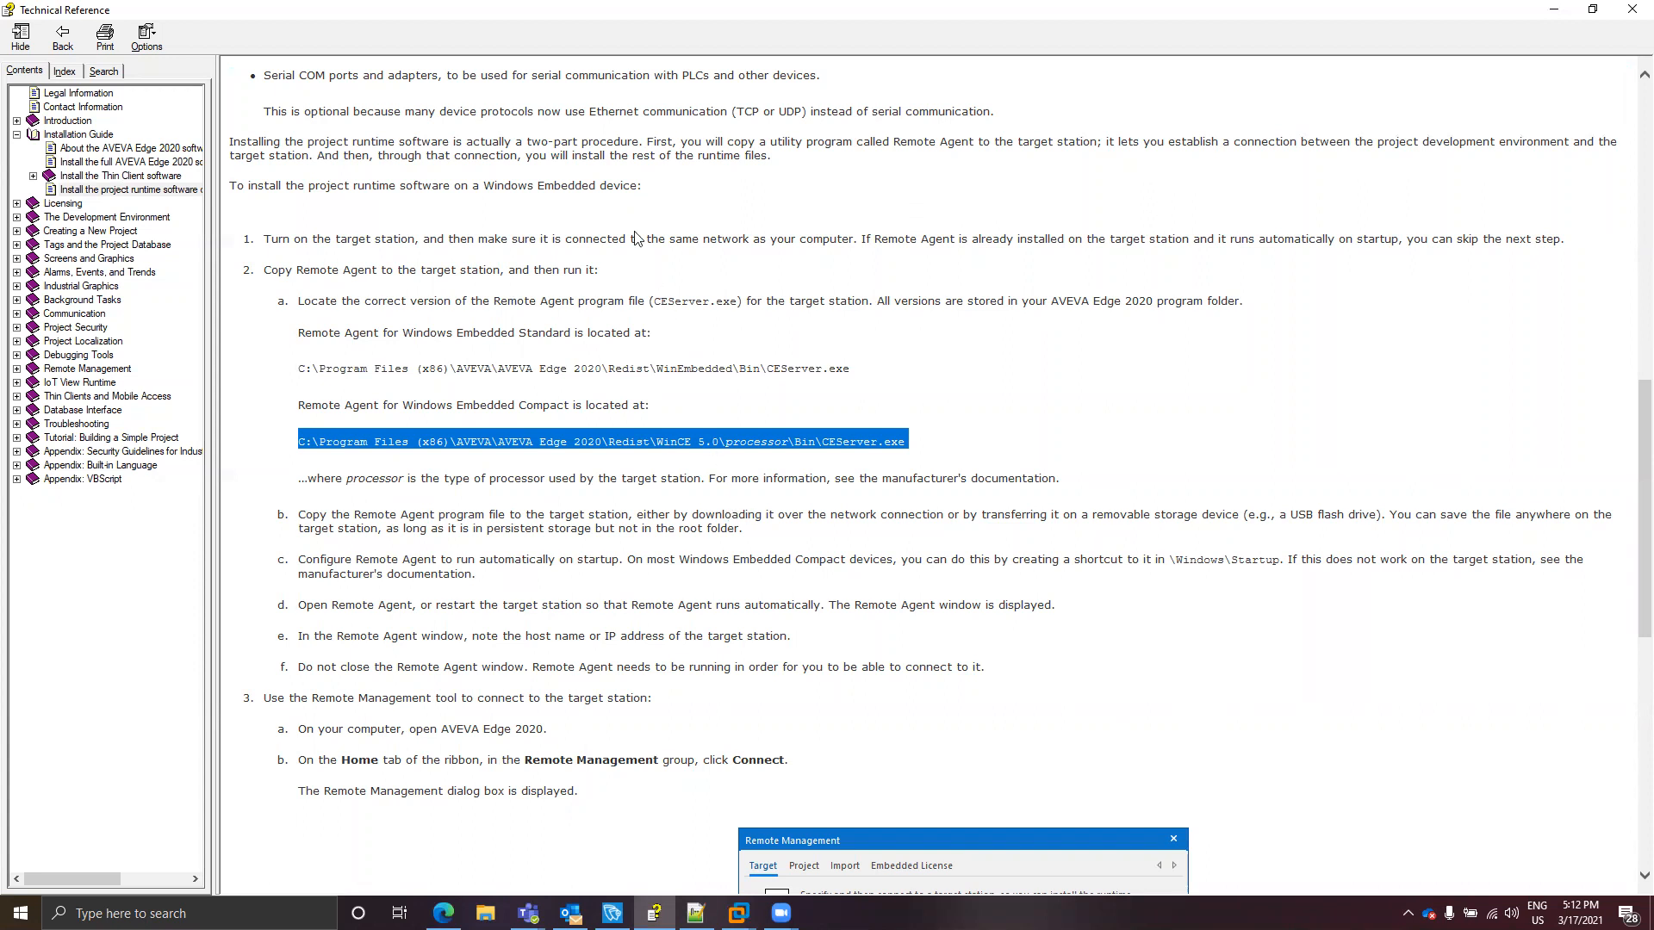
{"action": "scroll", "coordinate": [723, 413], "scroll_direction": "down", "scroll_amount": 3}
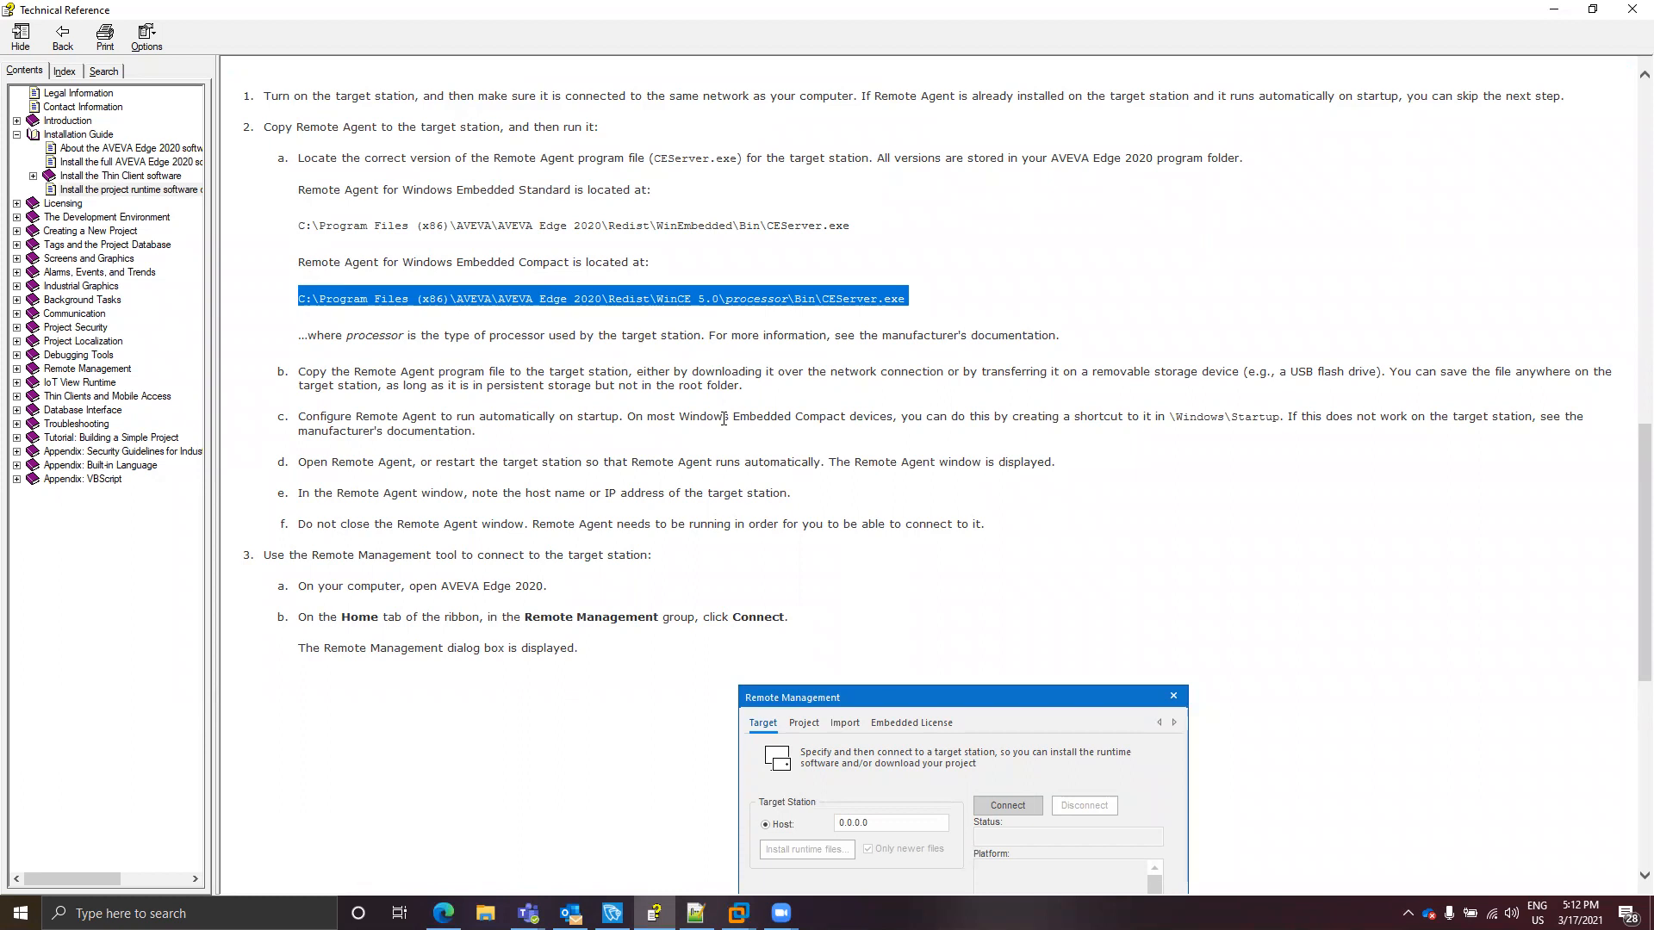
{"action": "scroll", "coordinate": [844, 601], "scroll_direction": "down", "scroll_amount": 8}
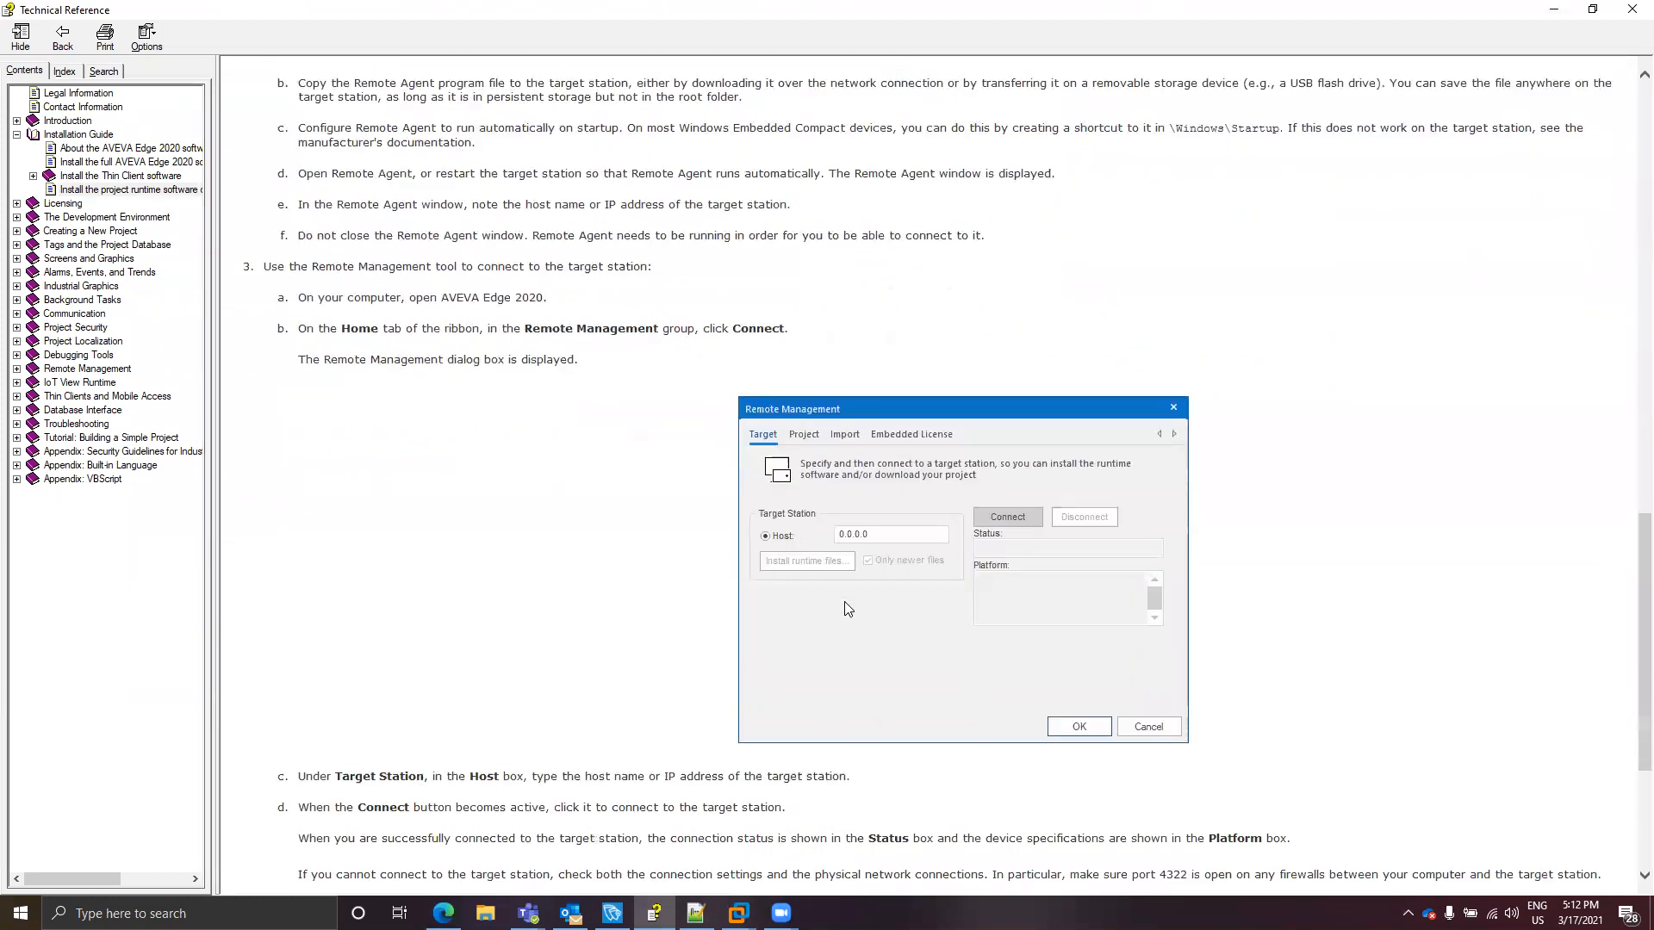
{"action": "scroll", "coordinate": [856, 621], "scroll_direction": "down", "scroll_amount": 5}
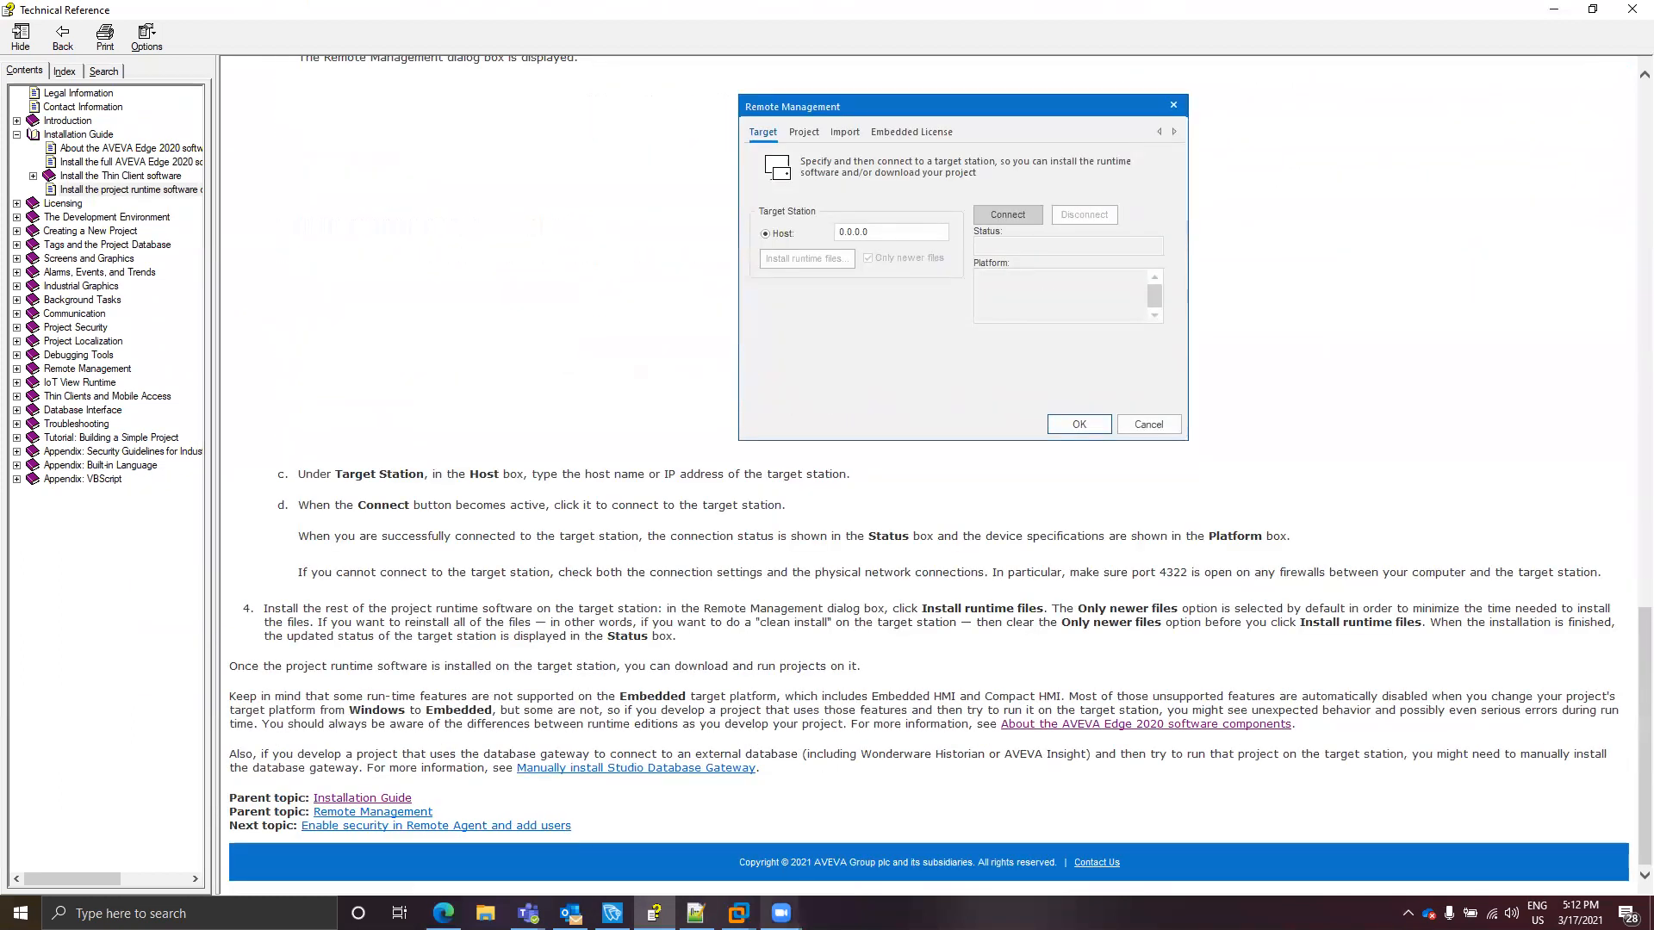
- Return to the Windows 10 IoT Enterprise virtual machine, create the local account User without a password, and decline activity history
{"action": "left_click", "coordinate": [795, 819]}
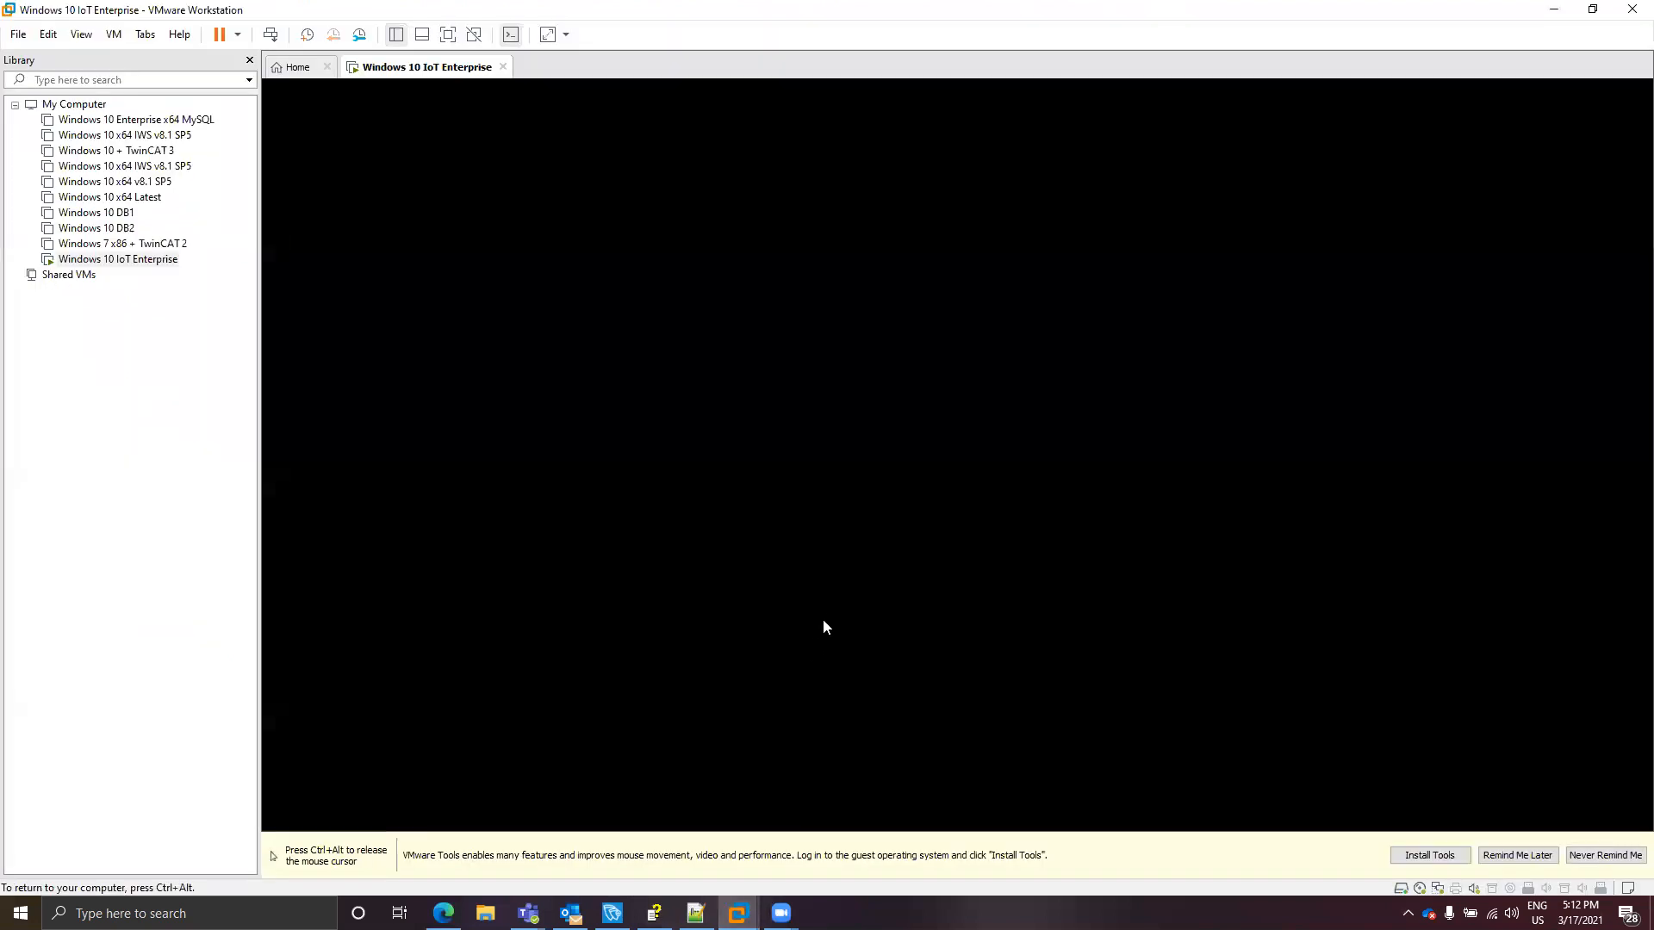
{"action": "key", "text": "ctrl+alt"}
{"action": "left_click", "coordinate": [1417, 752]}
{"action": "left_click", "coordinate": [646, 705]}
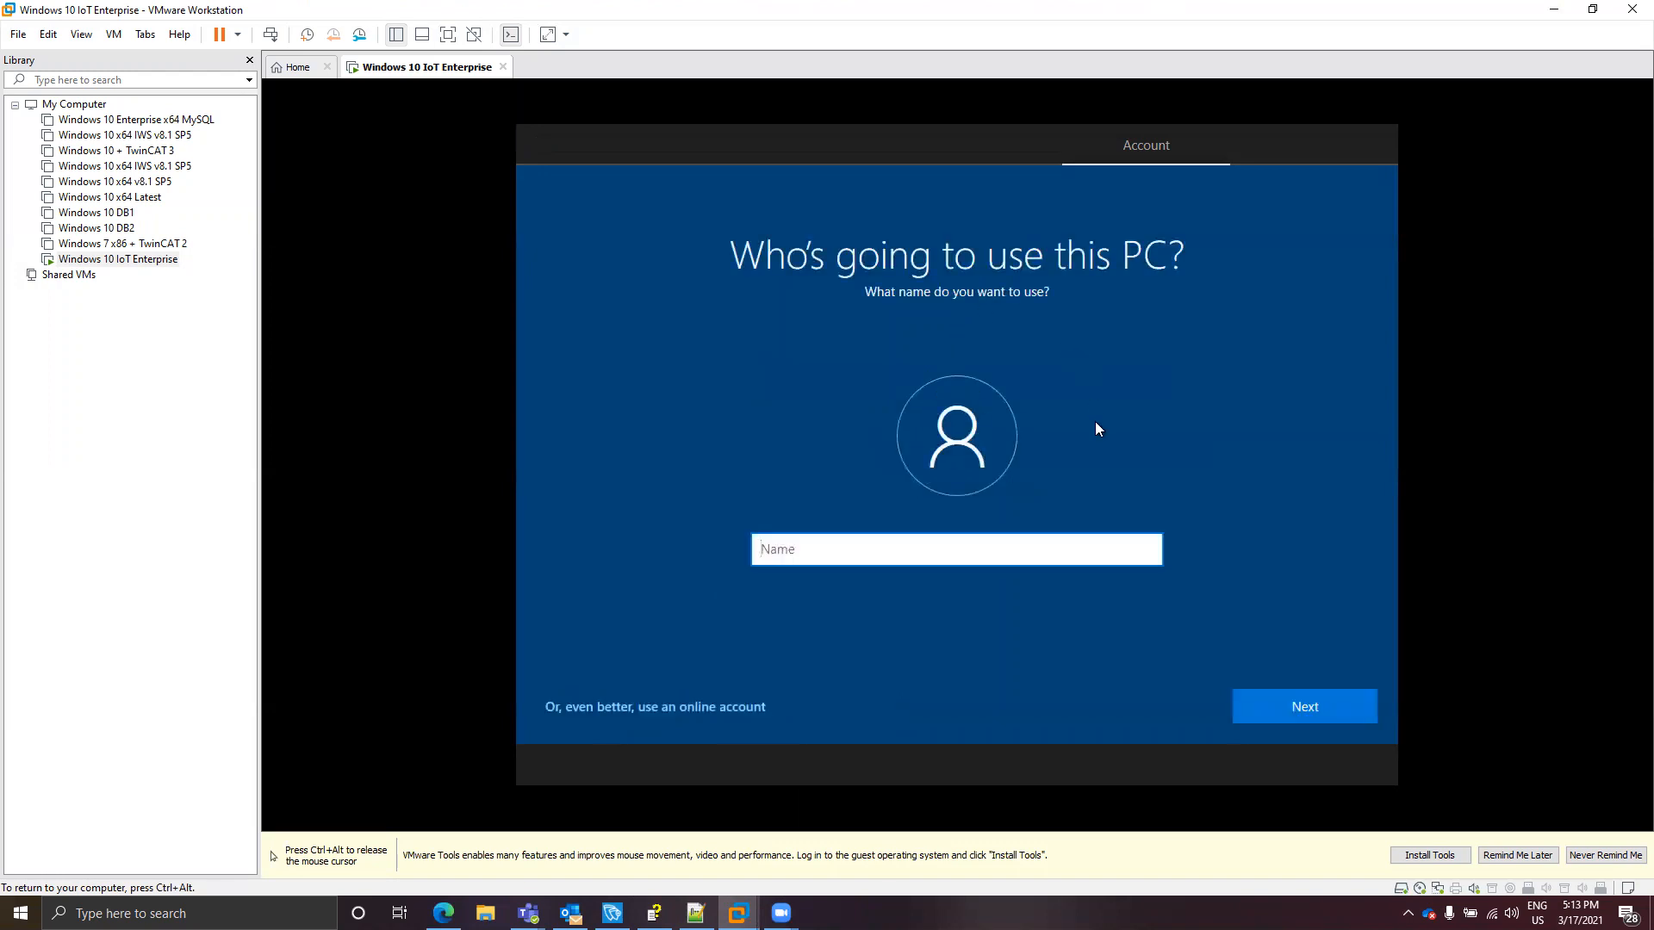
{"action": "type", "text": "User"}
{"action": "key", "text": "Return"}
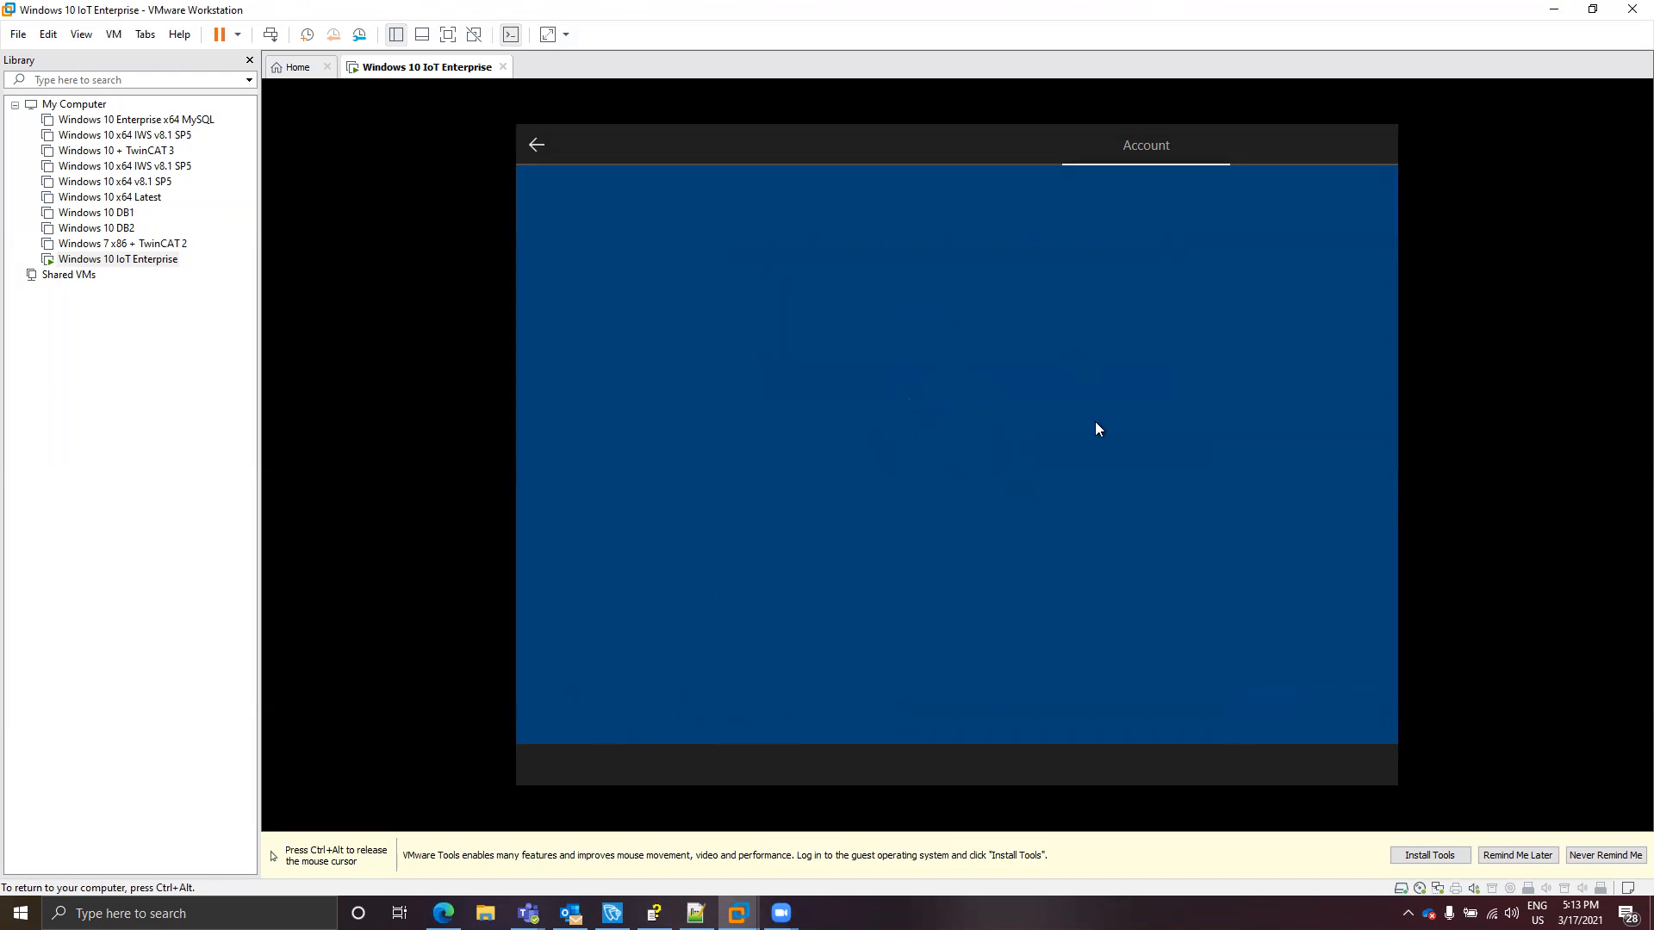
{"action": "key", "text": "Return"}
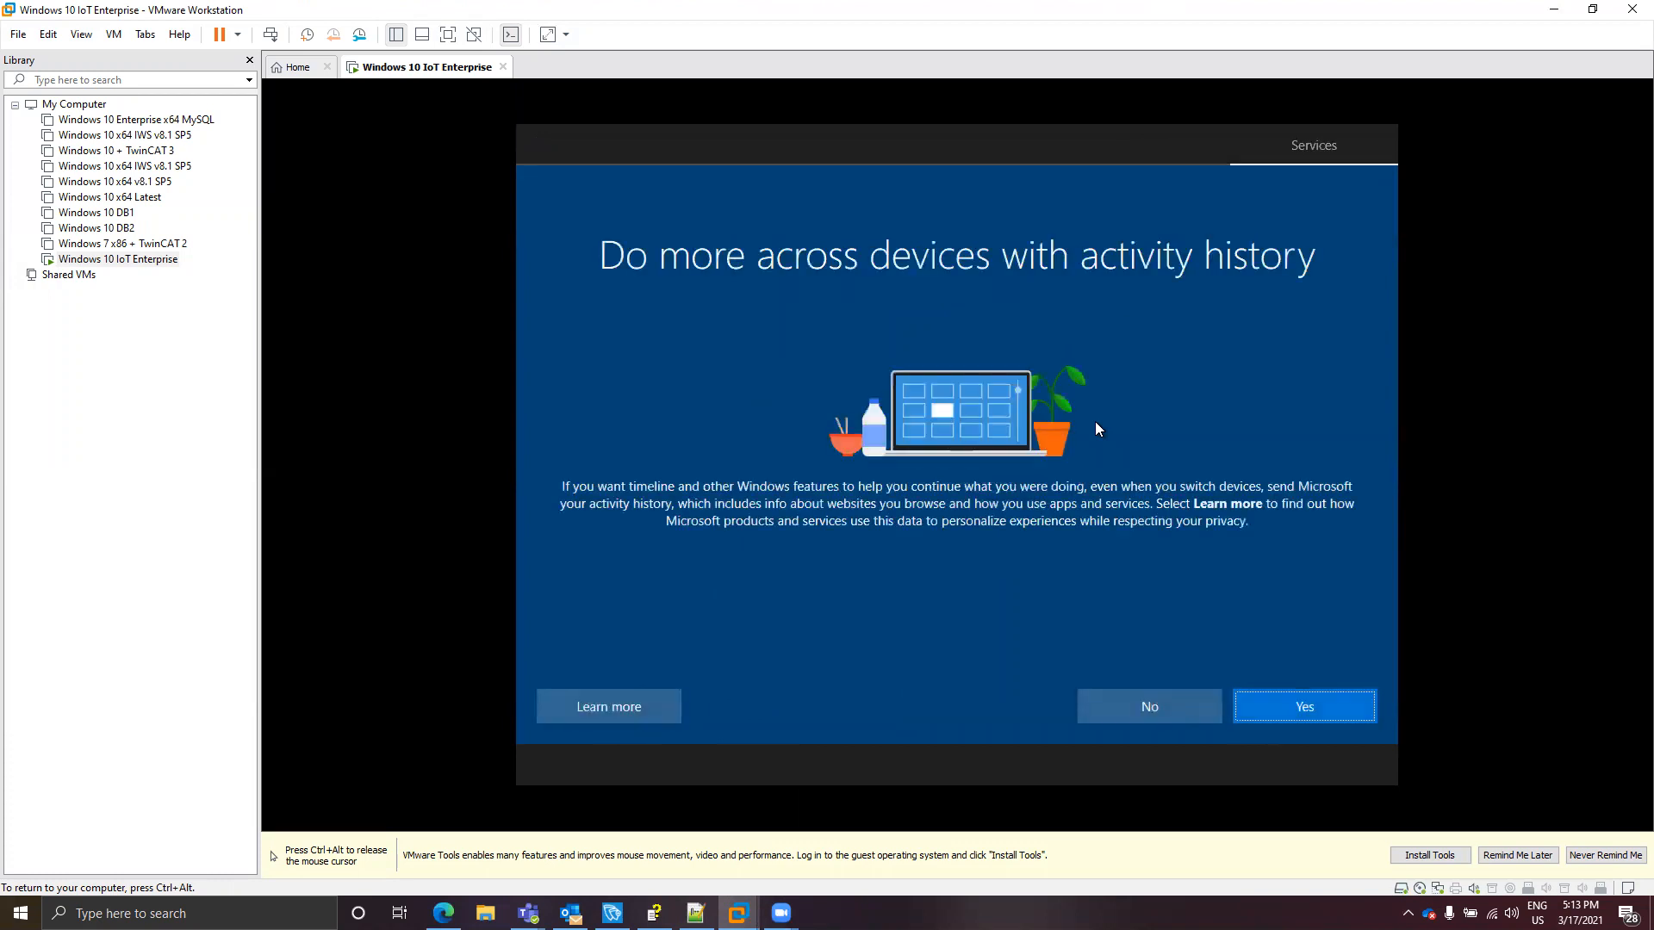
{"action": "left_click", "coordinate": [1135, 705]}
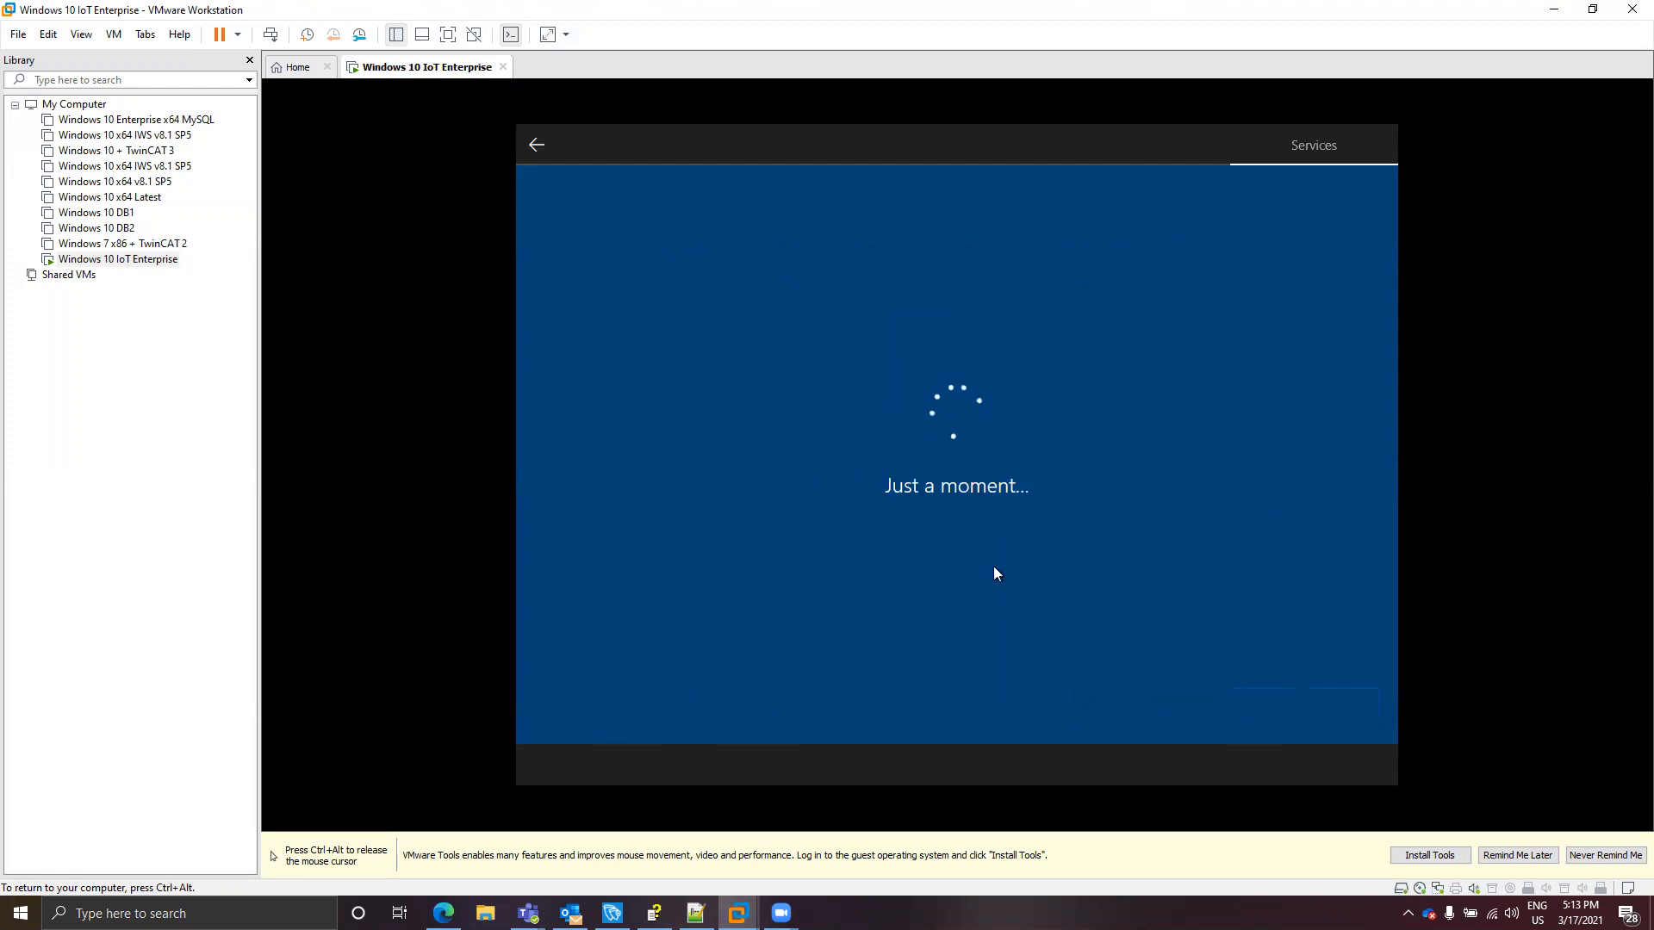
- Turn off online speech recognition, Find my device, tailored experiences, inking & typing and advertising ID, set diagnostic data to Basic, and accept the privacy settings
{"action": "left_click", "coordinate": [564, 450]}
{"action": "left_click", "coordinate": [562, 549]}
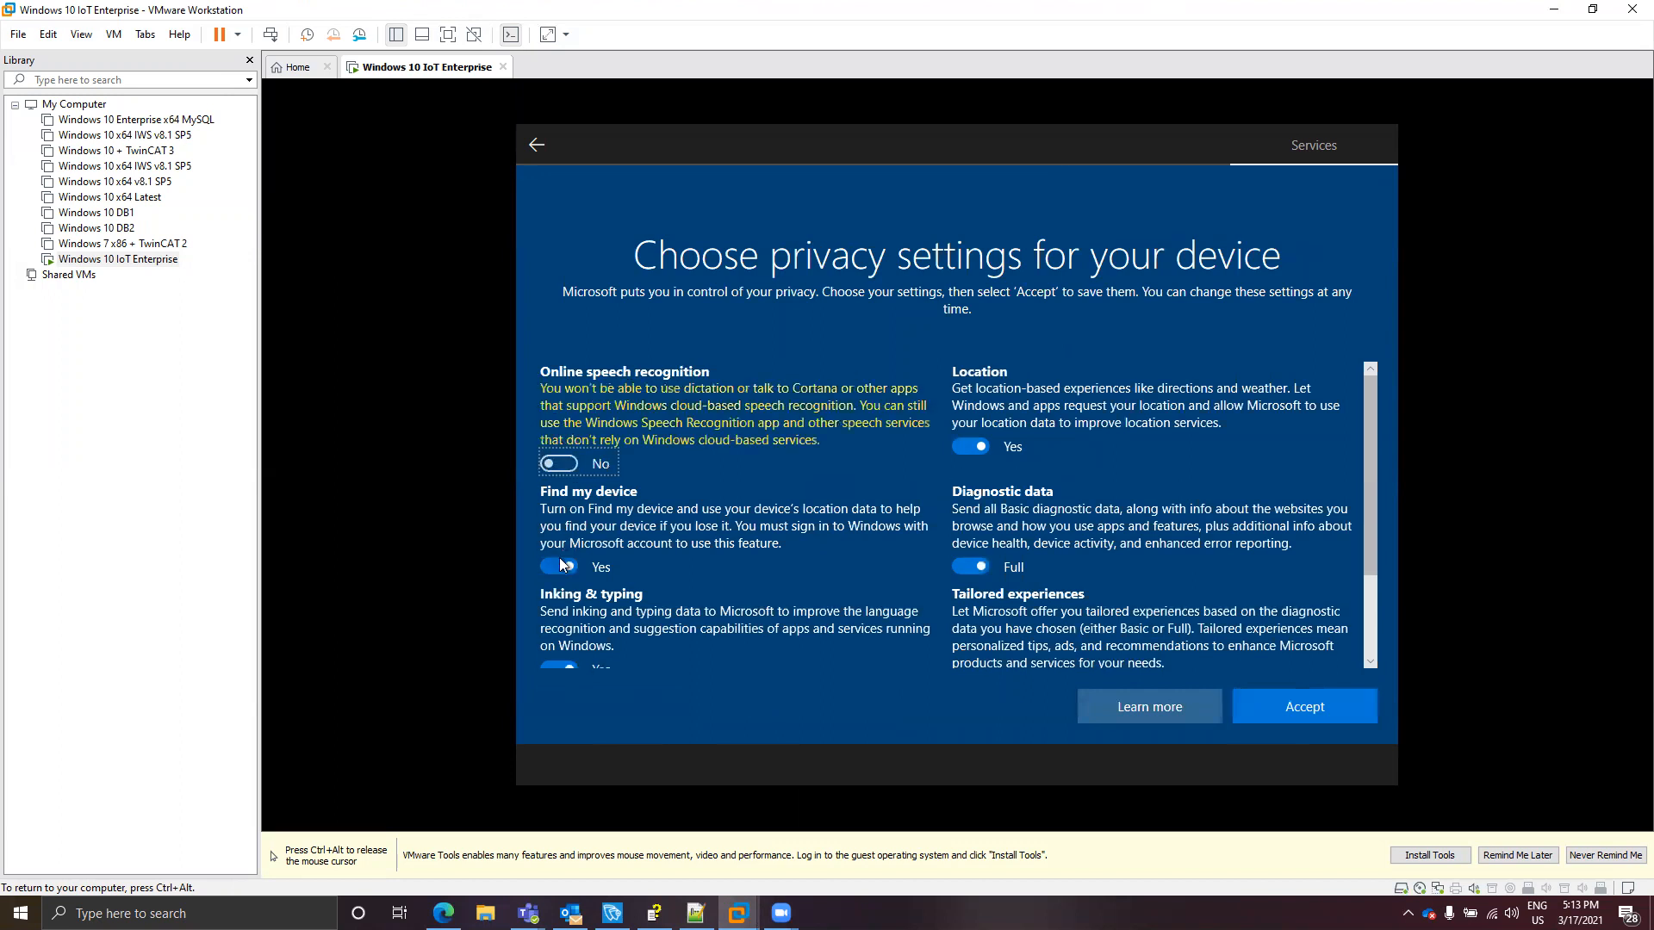
{"action": "left_click", "coordinate": [969, 567]}
{"action": "scroll", "coordinate": [982, 551], "scroll_direction": "down", "scroll_amount": 2}
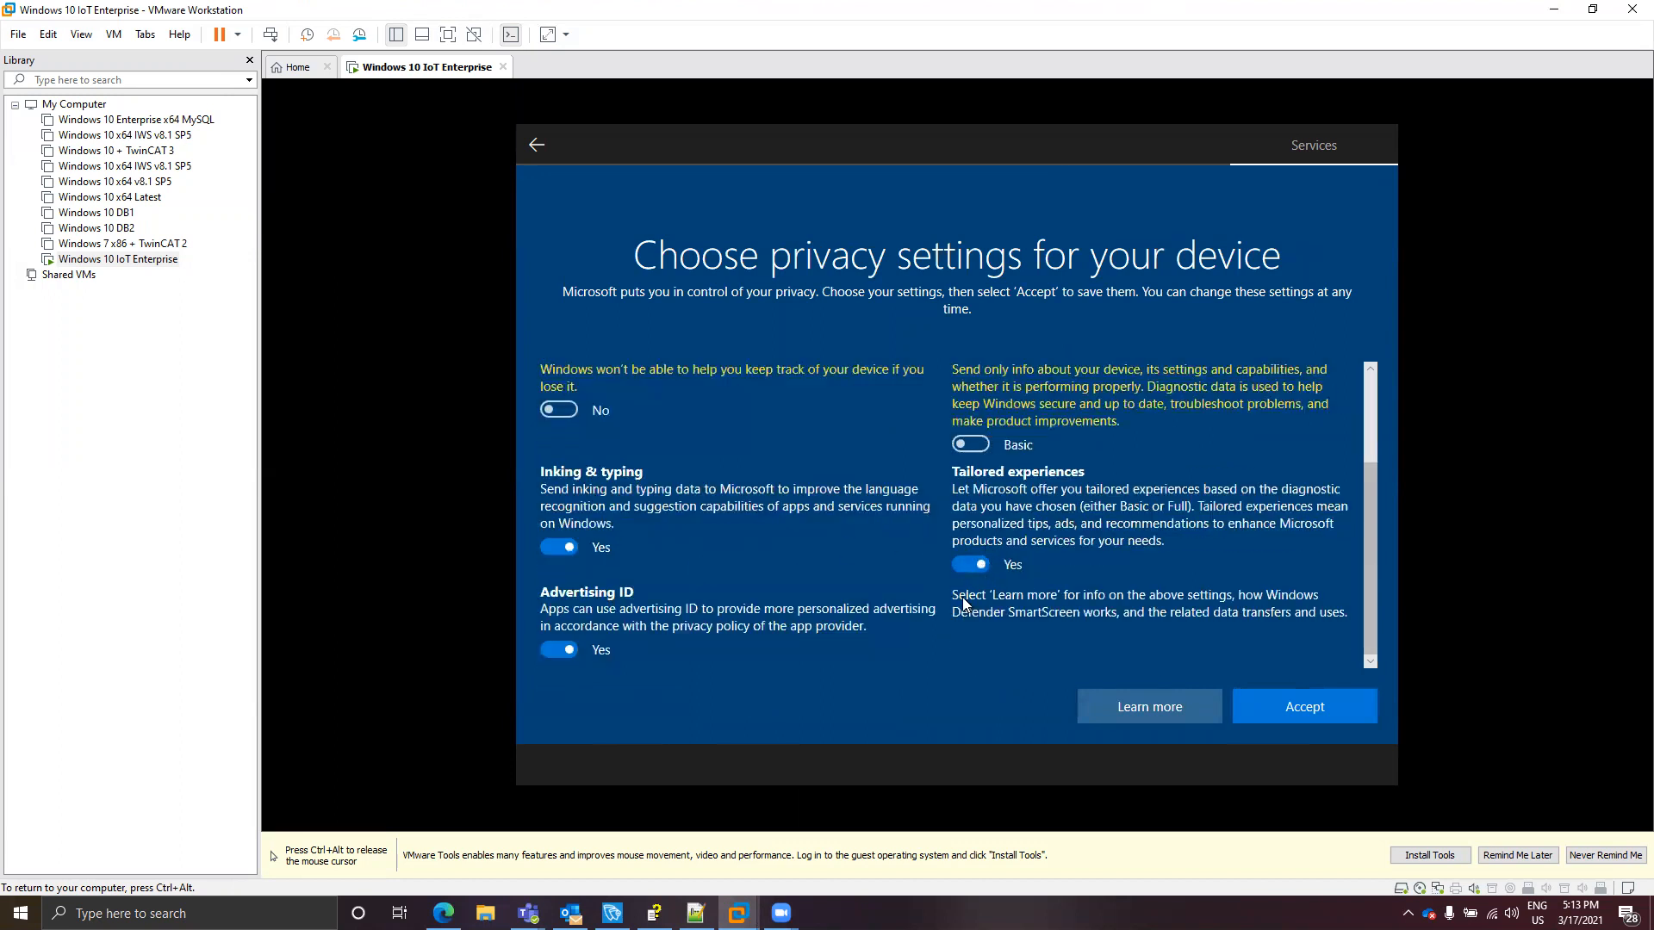
{"action": "left_click", "coordinate": [972, 565]}
{"action": "left_click", "coordinate": [556, 566]}
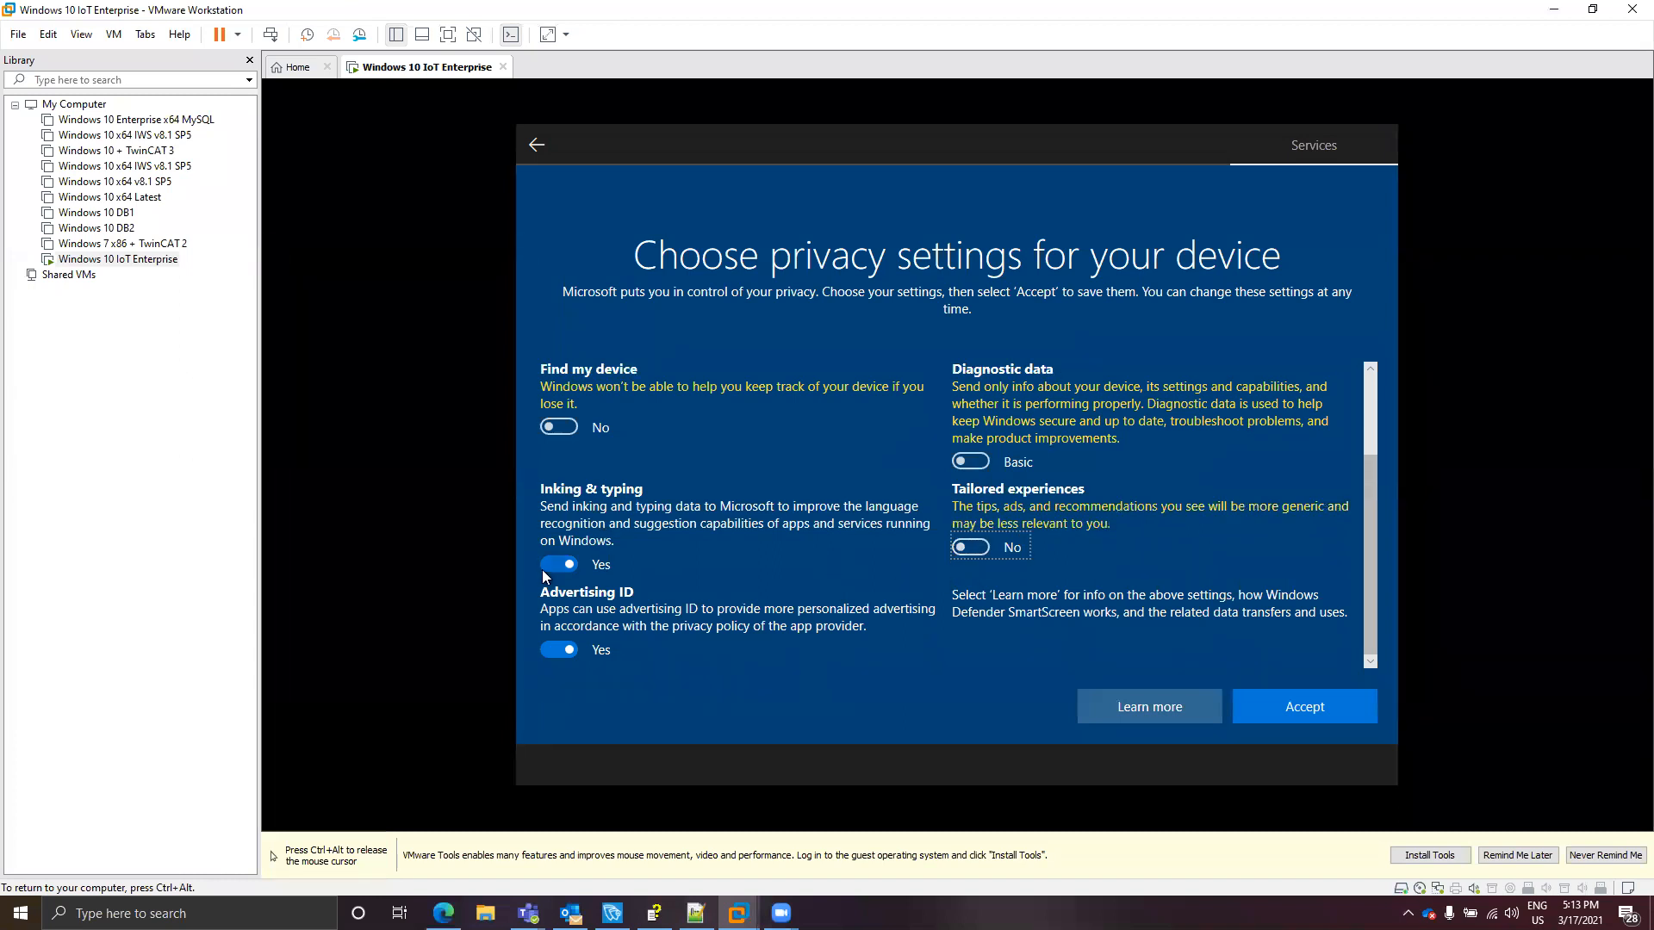
{"action": "left_click", "coordinate": [555, 650]}
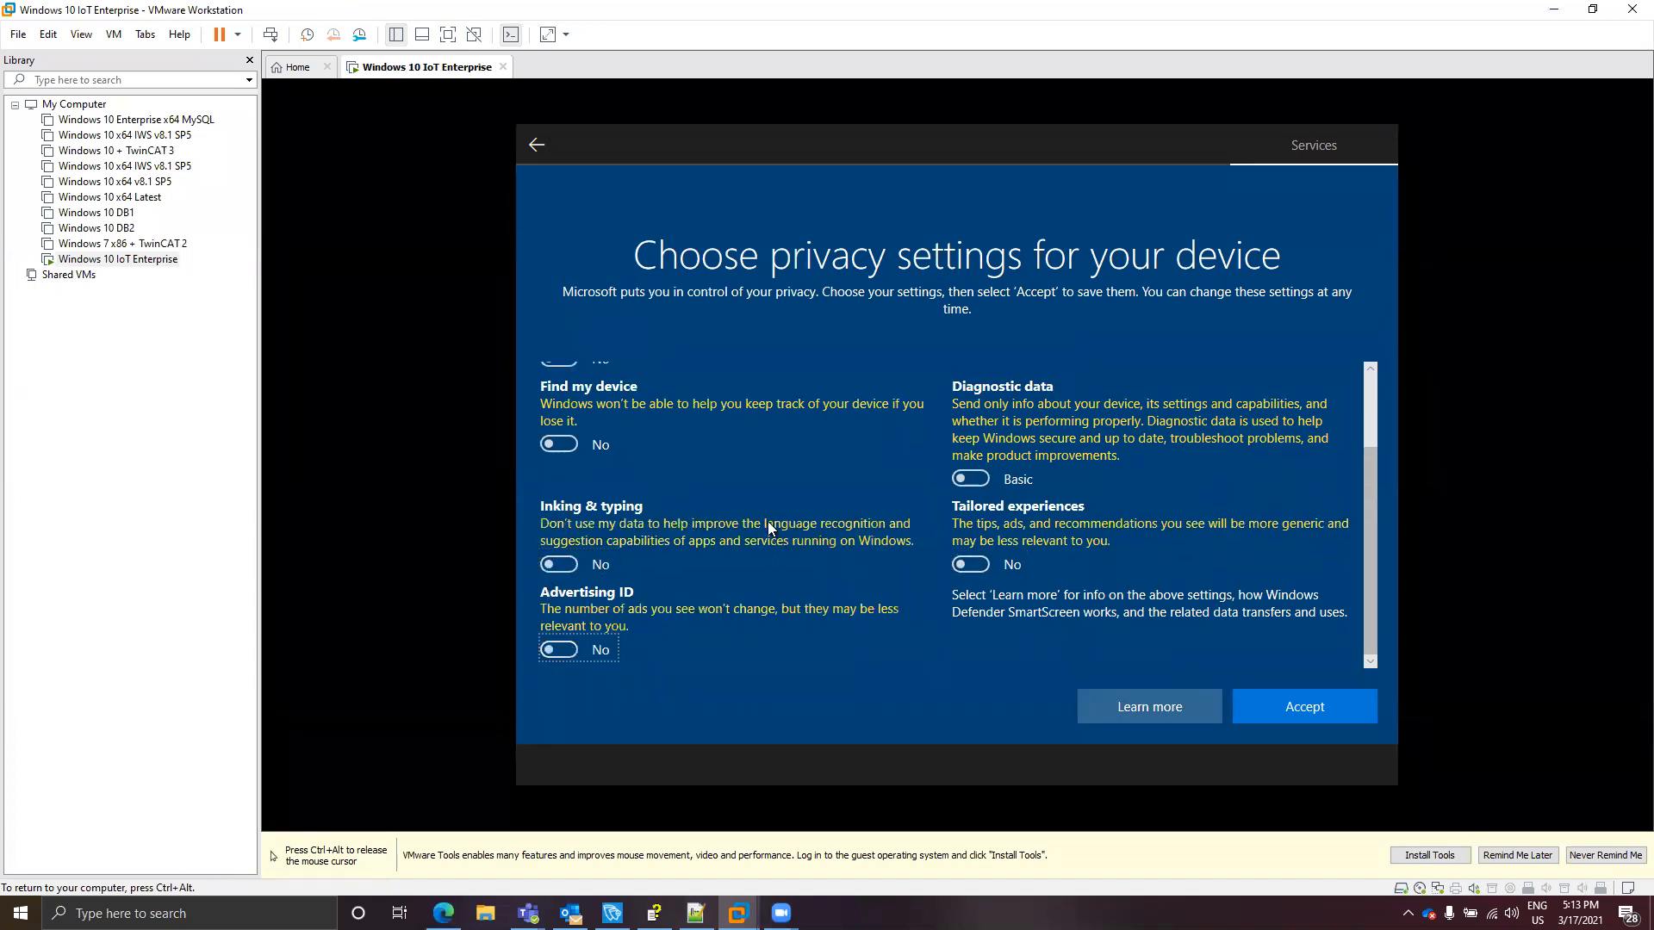
{"action": "scroll", "coordinate": [818, 564], "scroll_direction": "up", "scroll_amount": 2}
{"action": "left_click", "coordinate": [1309, 714]}
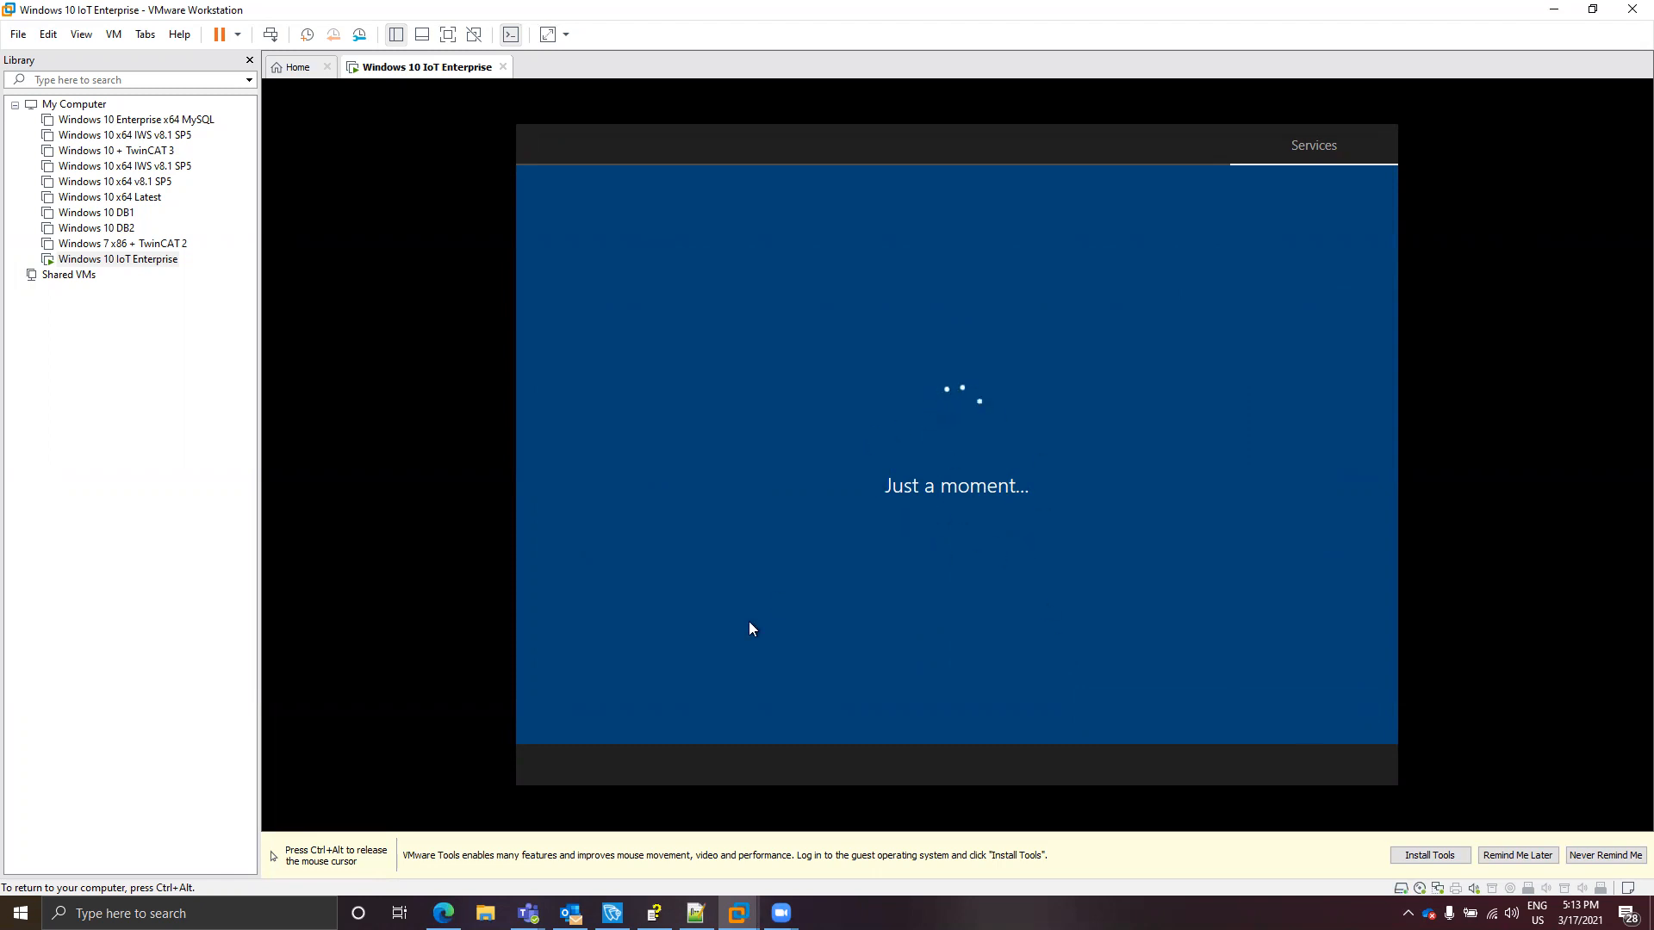
- Switch to File Explorer on the host computer and open C:\Program Files (x86)\AVEVA\AVEVA Edge 2020
{"action": "key", "text": "ctrl+alt"}
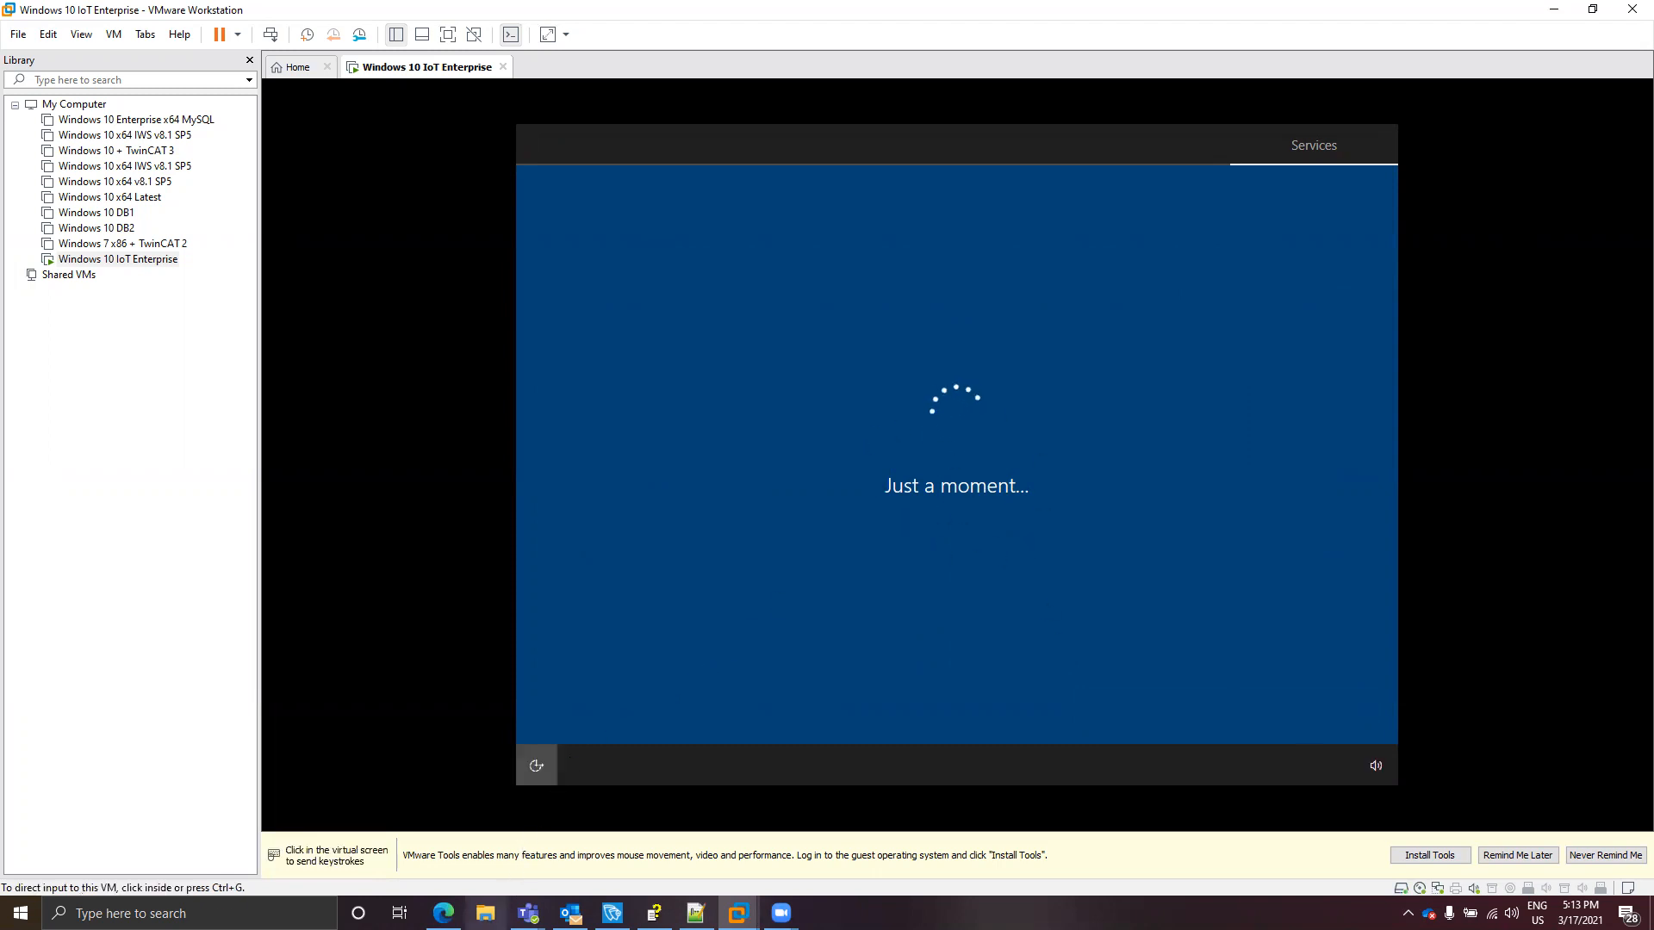
{"action": "left_click", "coordinate": [486, 913]}
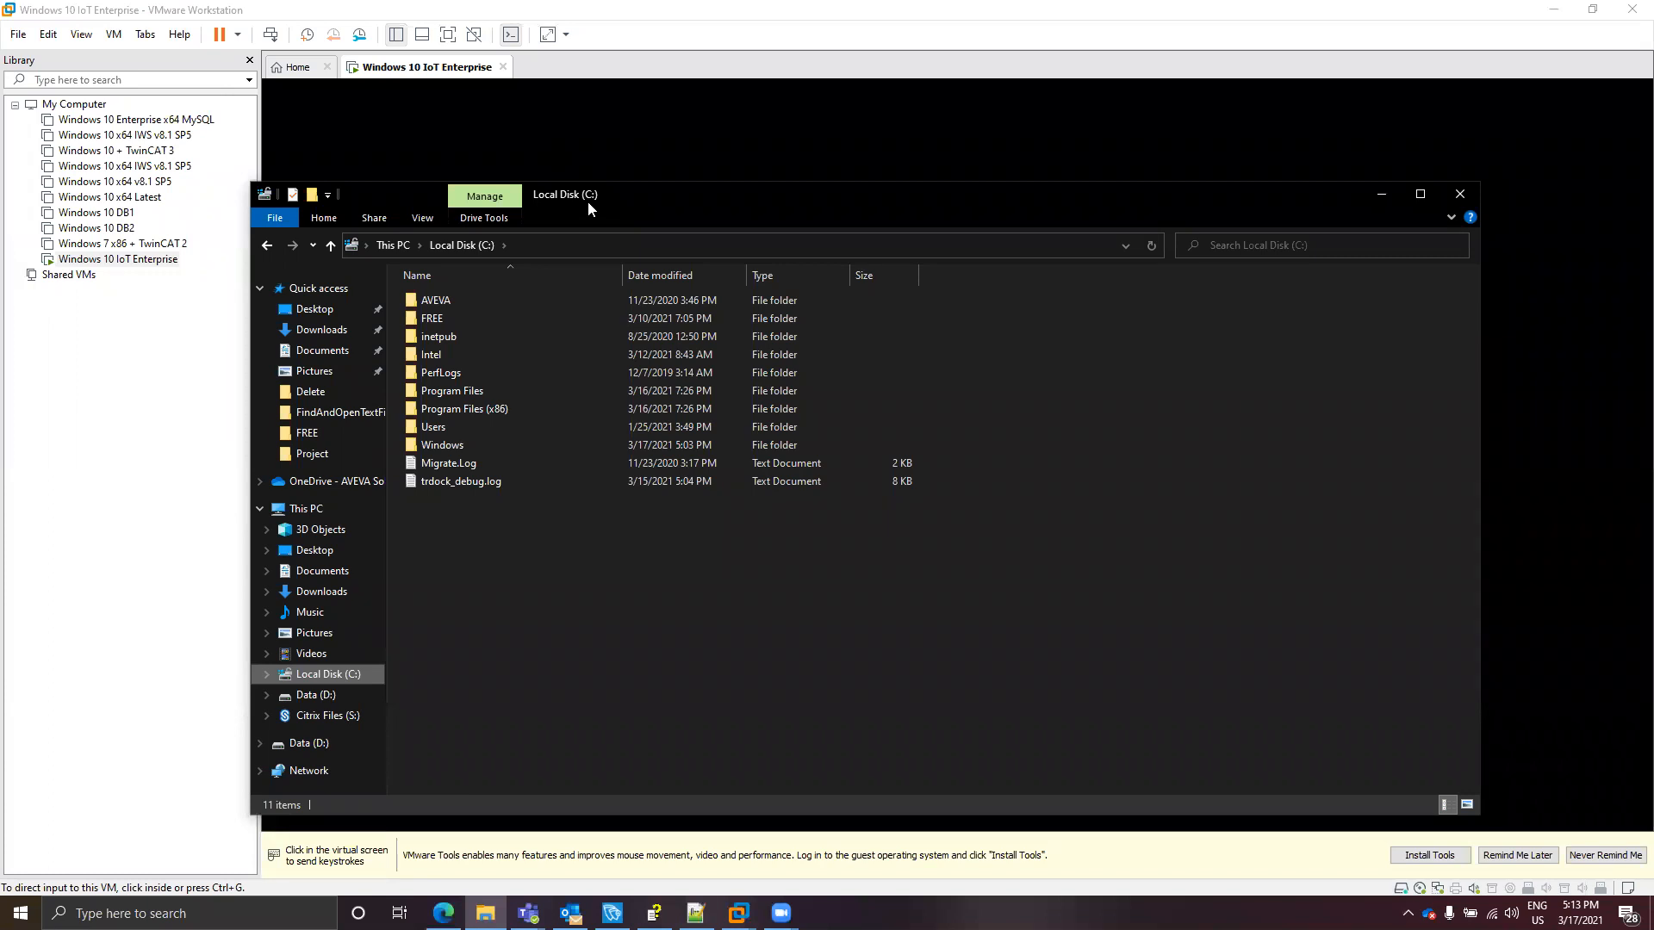
{"action": "left_click", "coordinate": [462, 410]}
{"action": "double_click", "coordinate": [462, 408]}
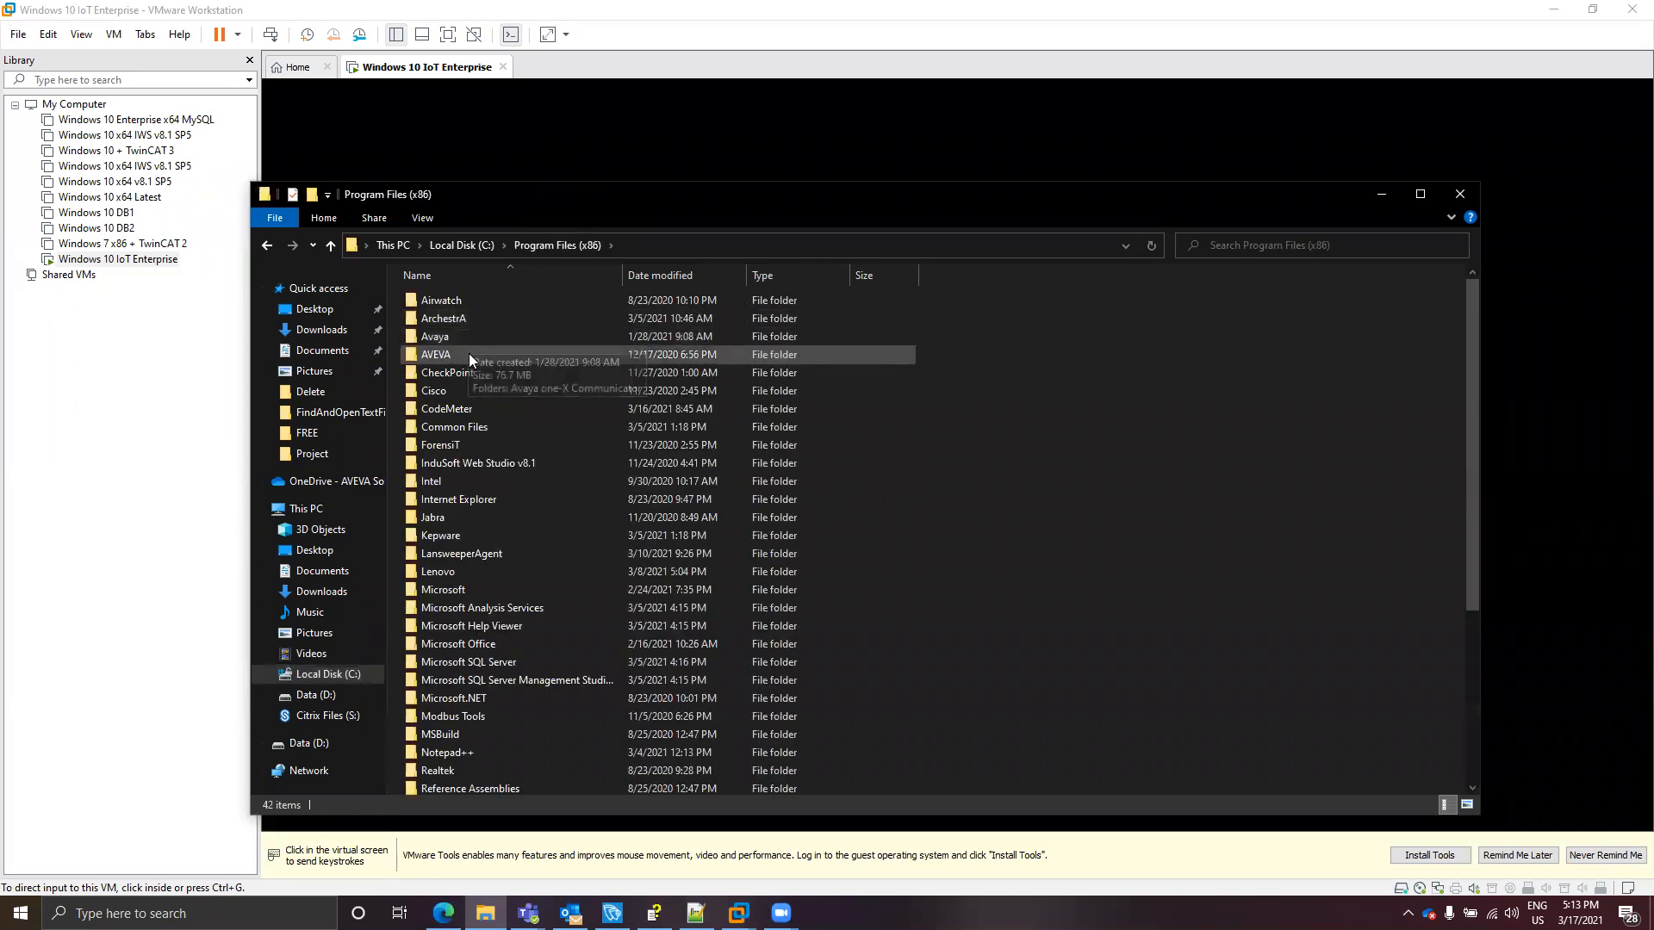
{"action": "double_click", "coordinate": [456, 354]}
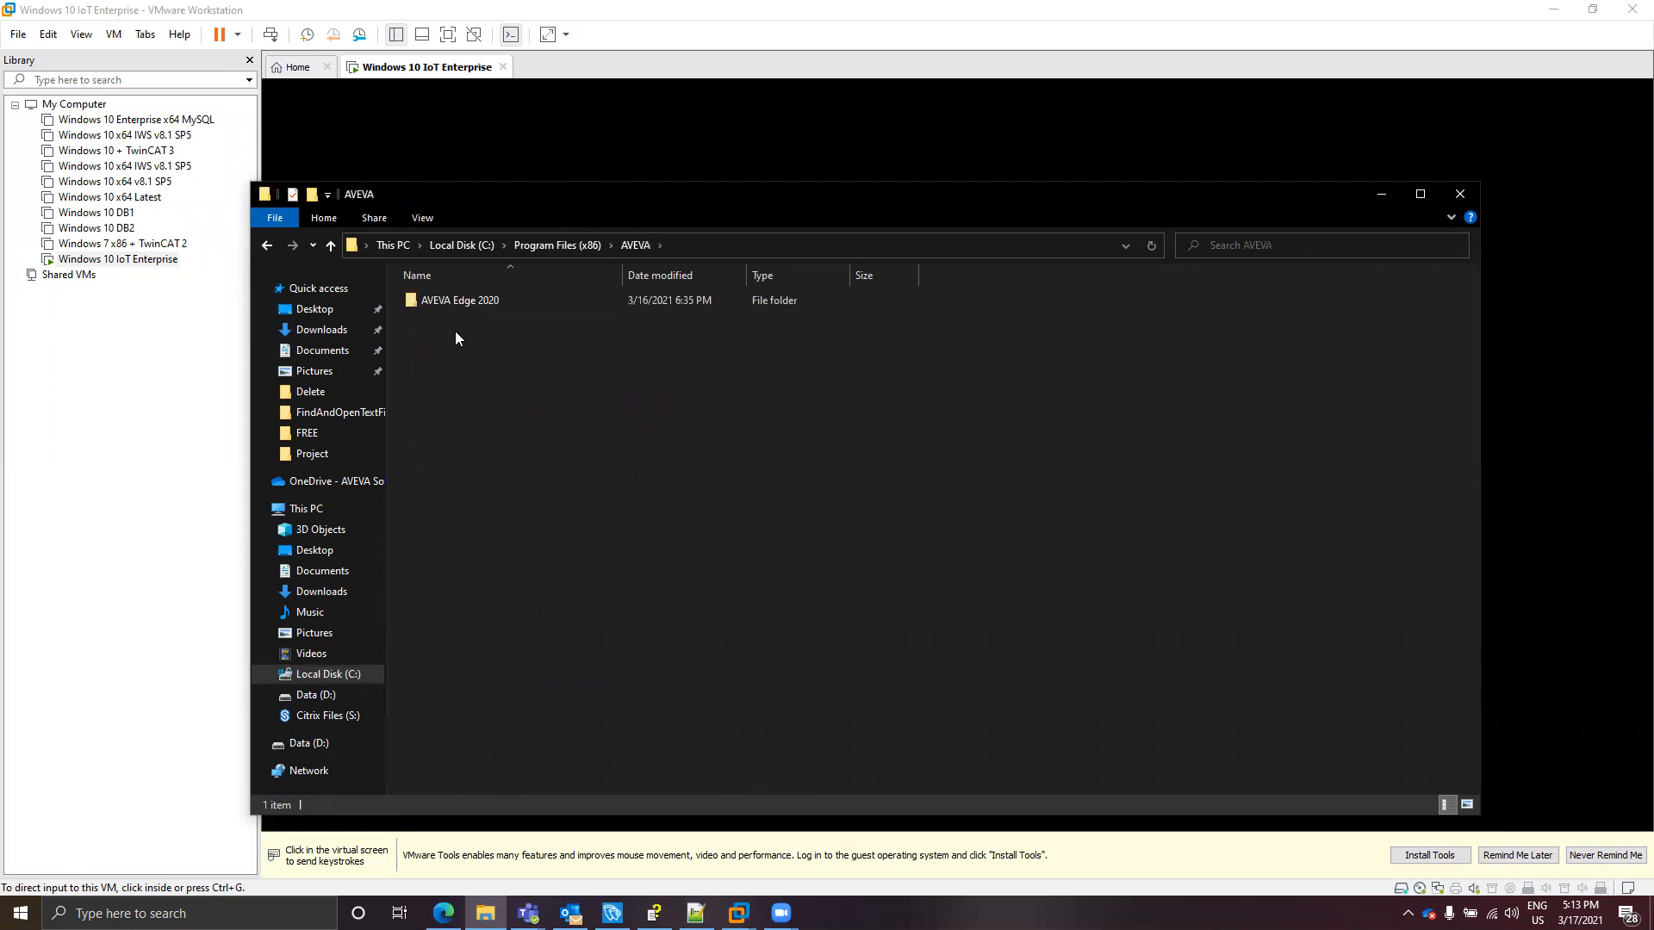
{"action": "double_click", "coordinate": [470, 305]}
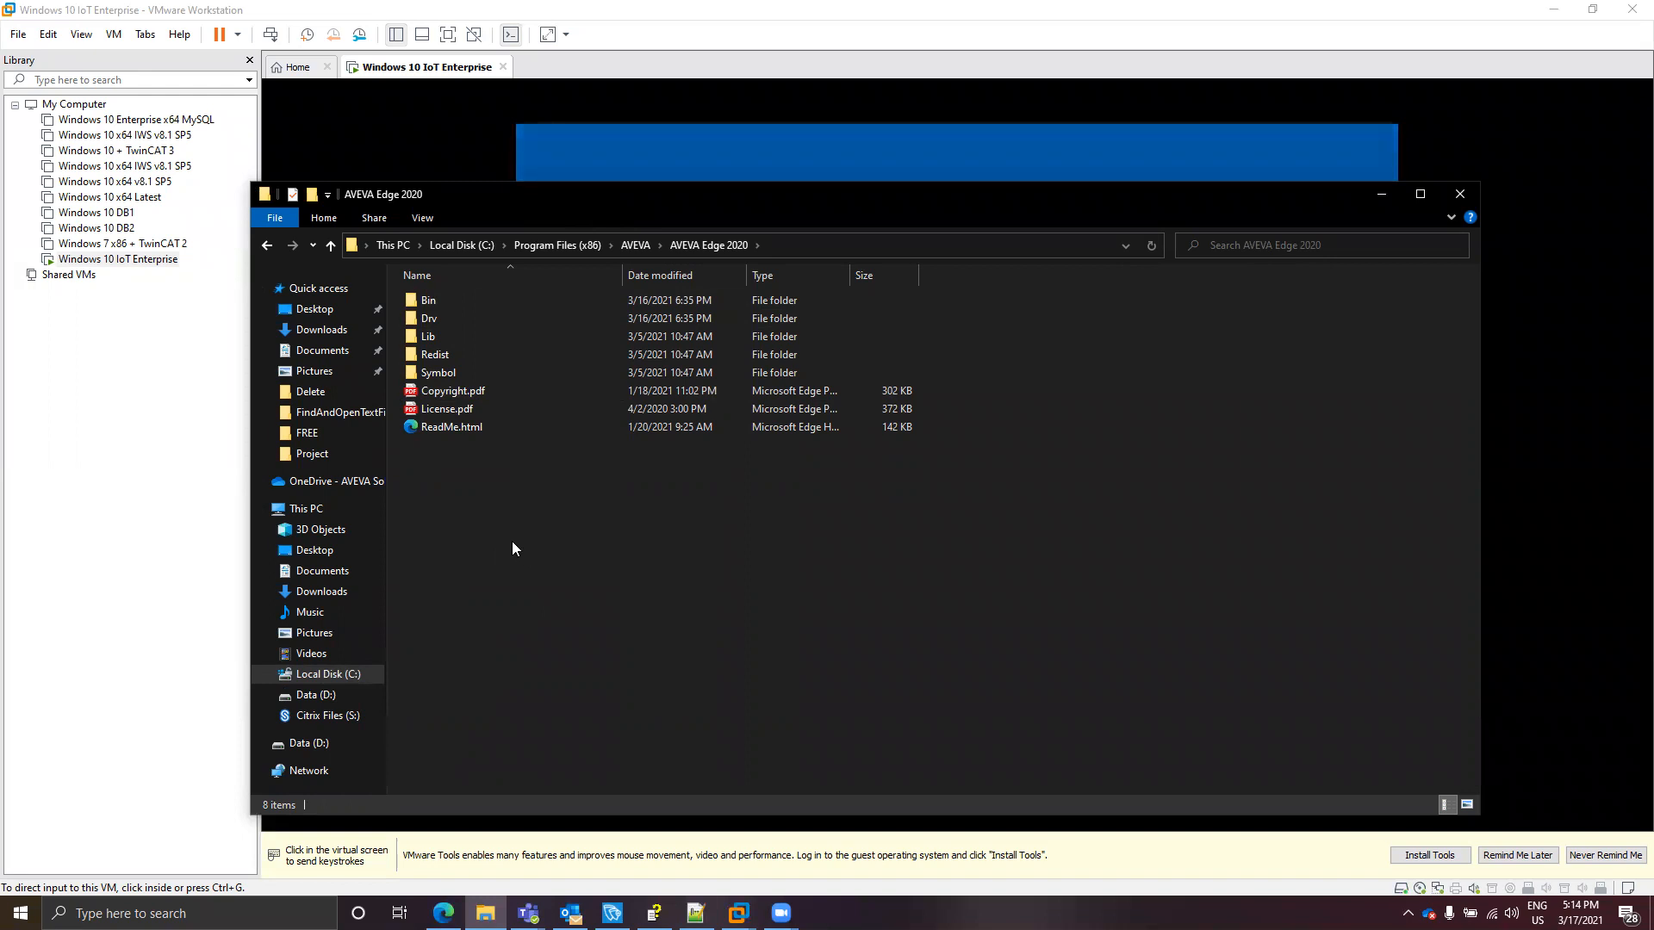
- Look into the Bin folder, return to the AVEVA Edge 2020 folder and open its Redist folder
{"action": "double_click", "coordinate": [448, 306]}
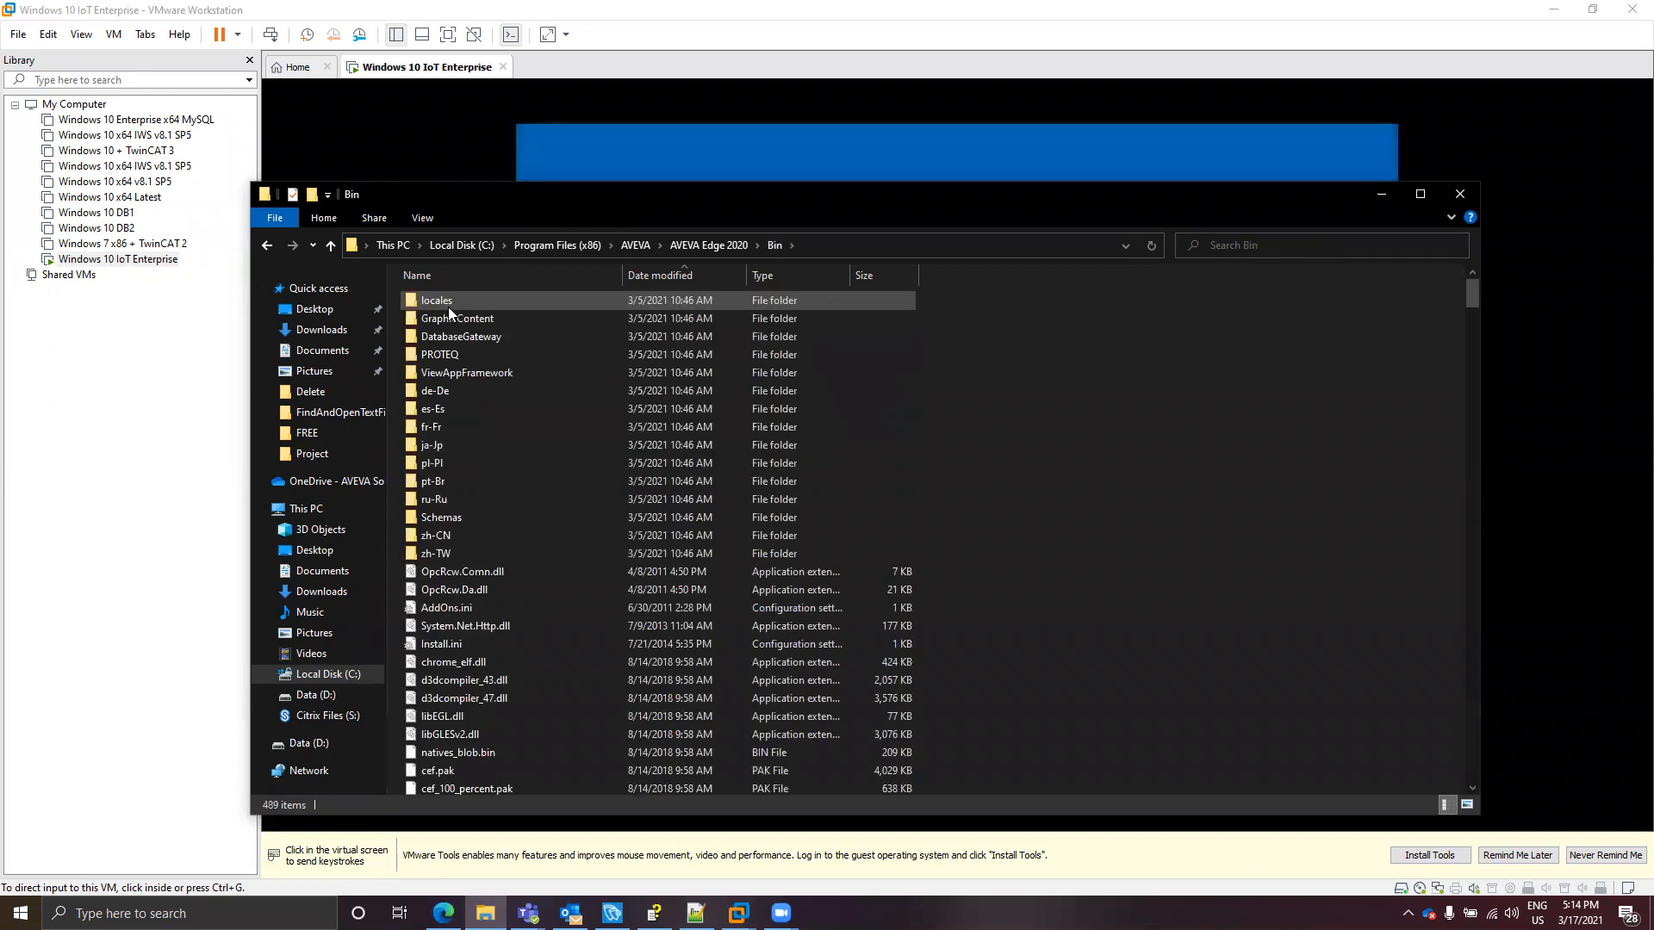
{"action": "key", "text": "BackSpace"}
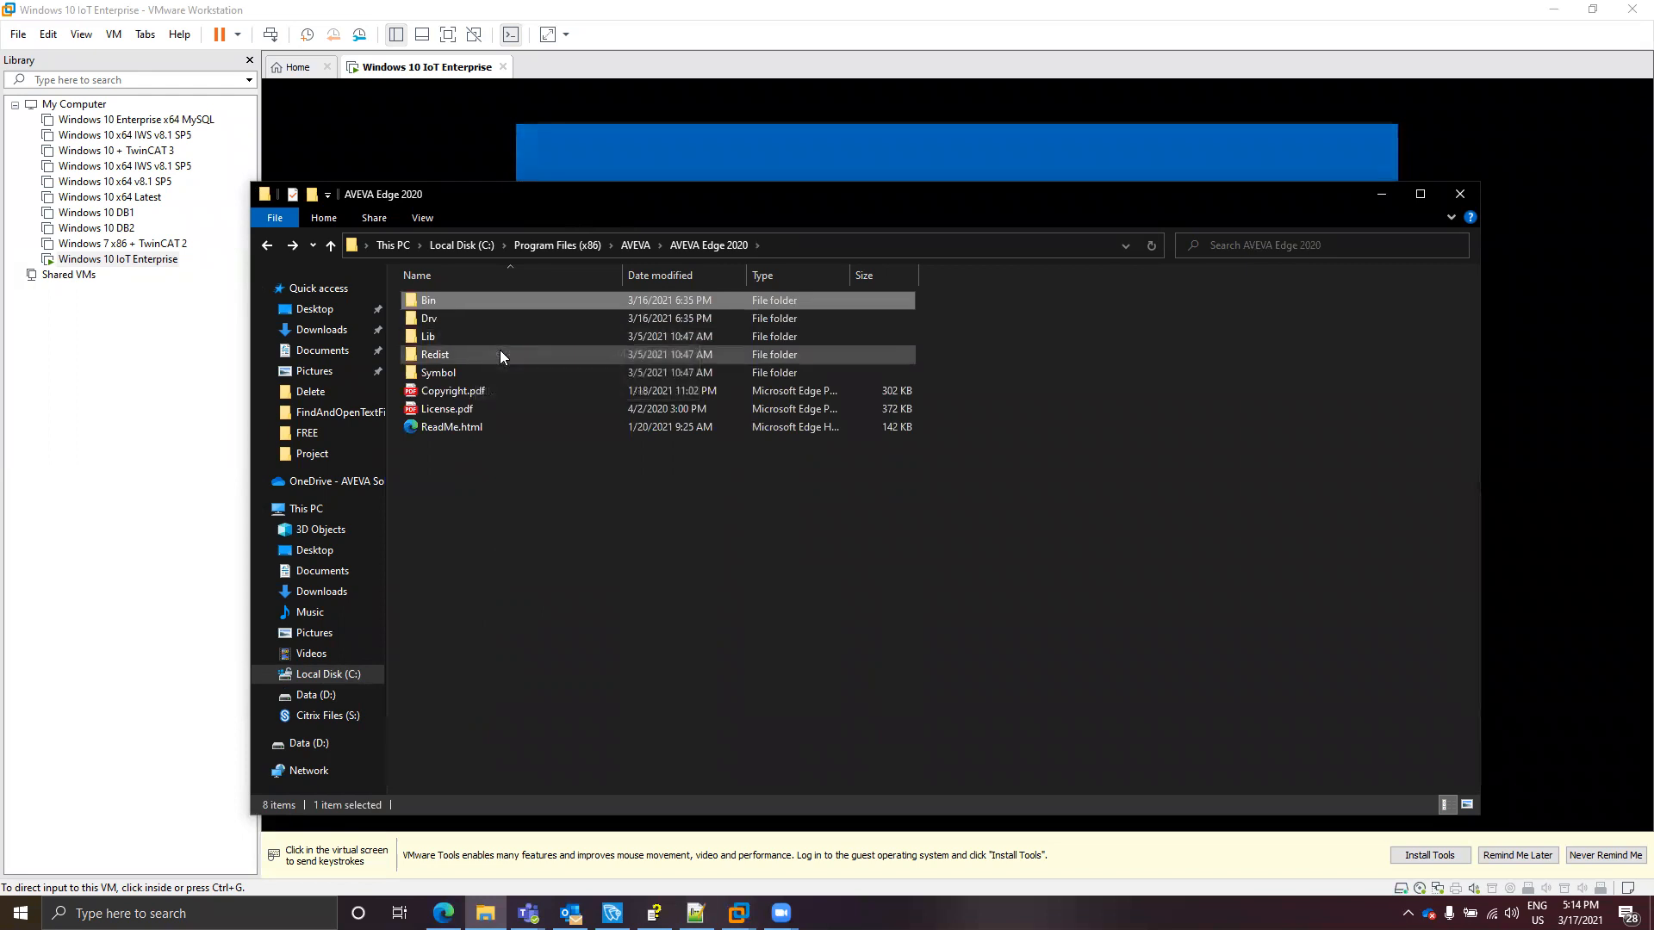
{"action": "mouse_move", "coordinate": [501, 355]}
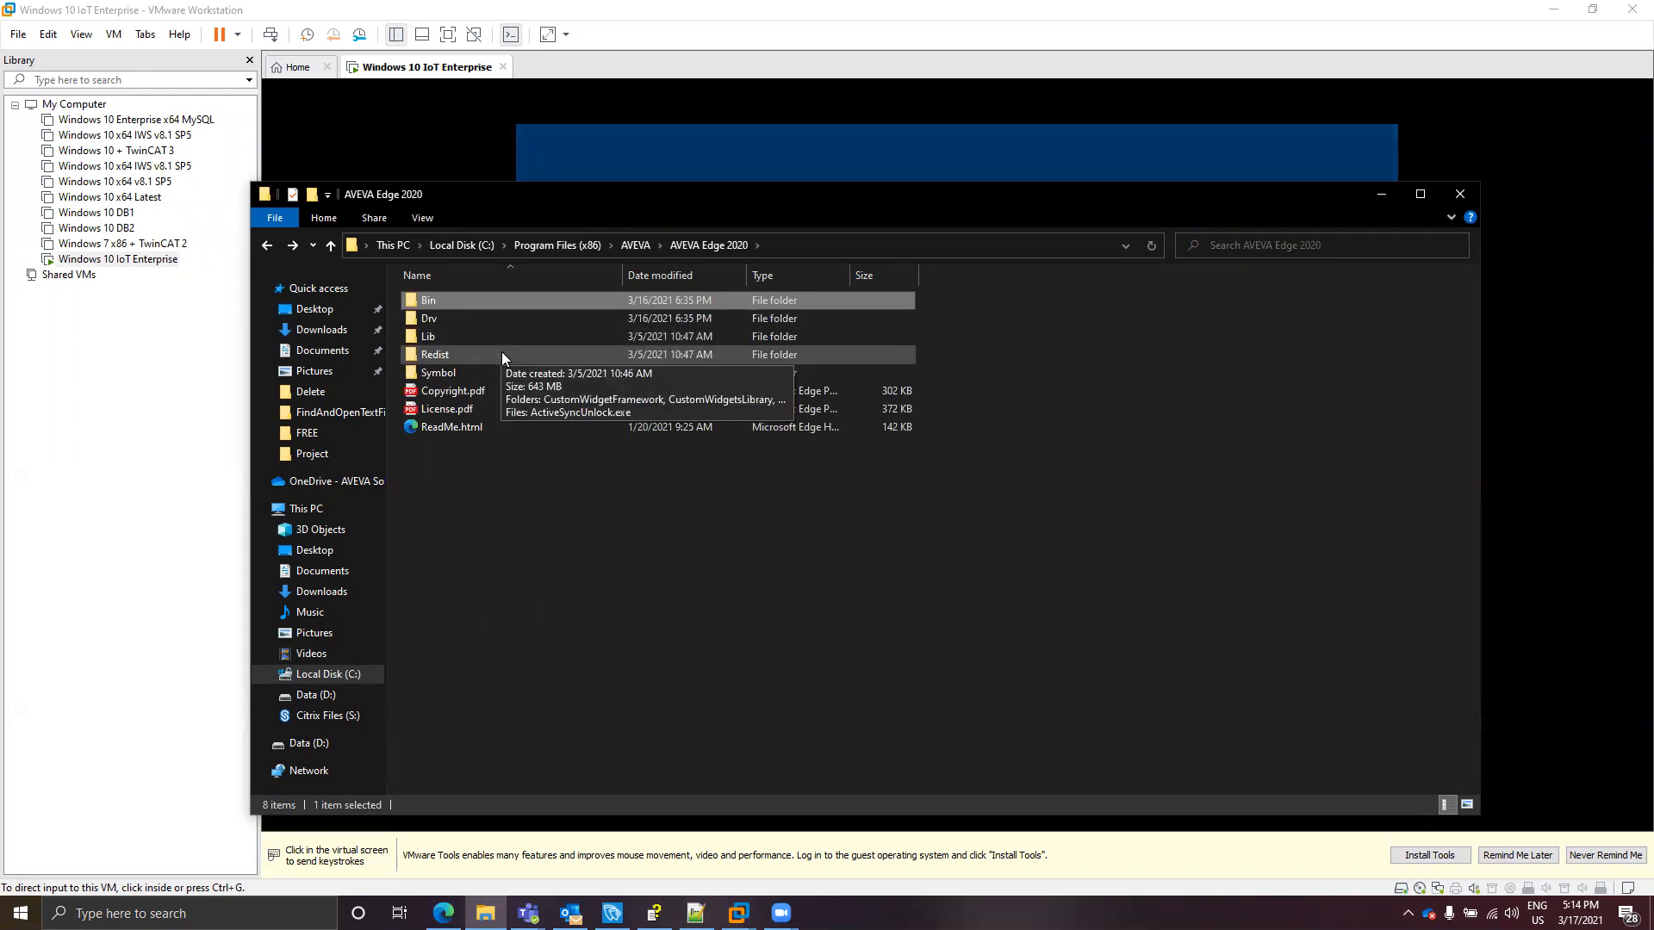
{"action": "left_click", "coordinate": [502, 354]}
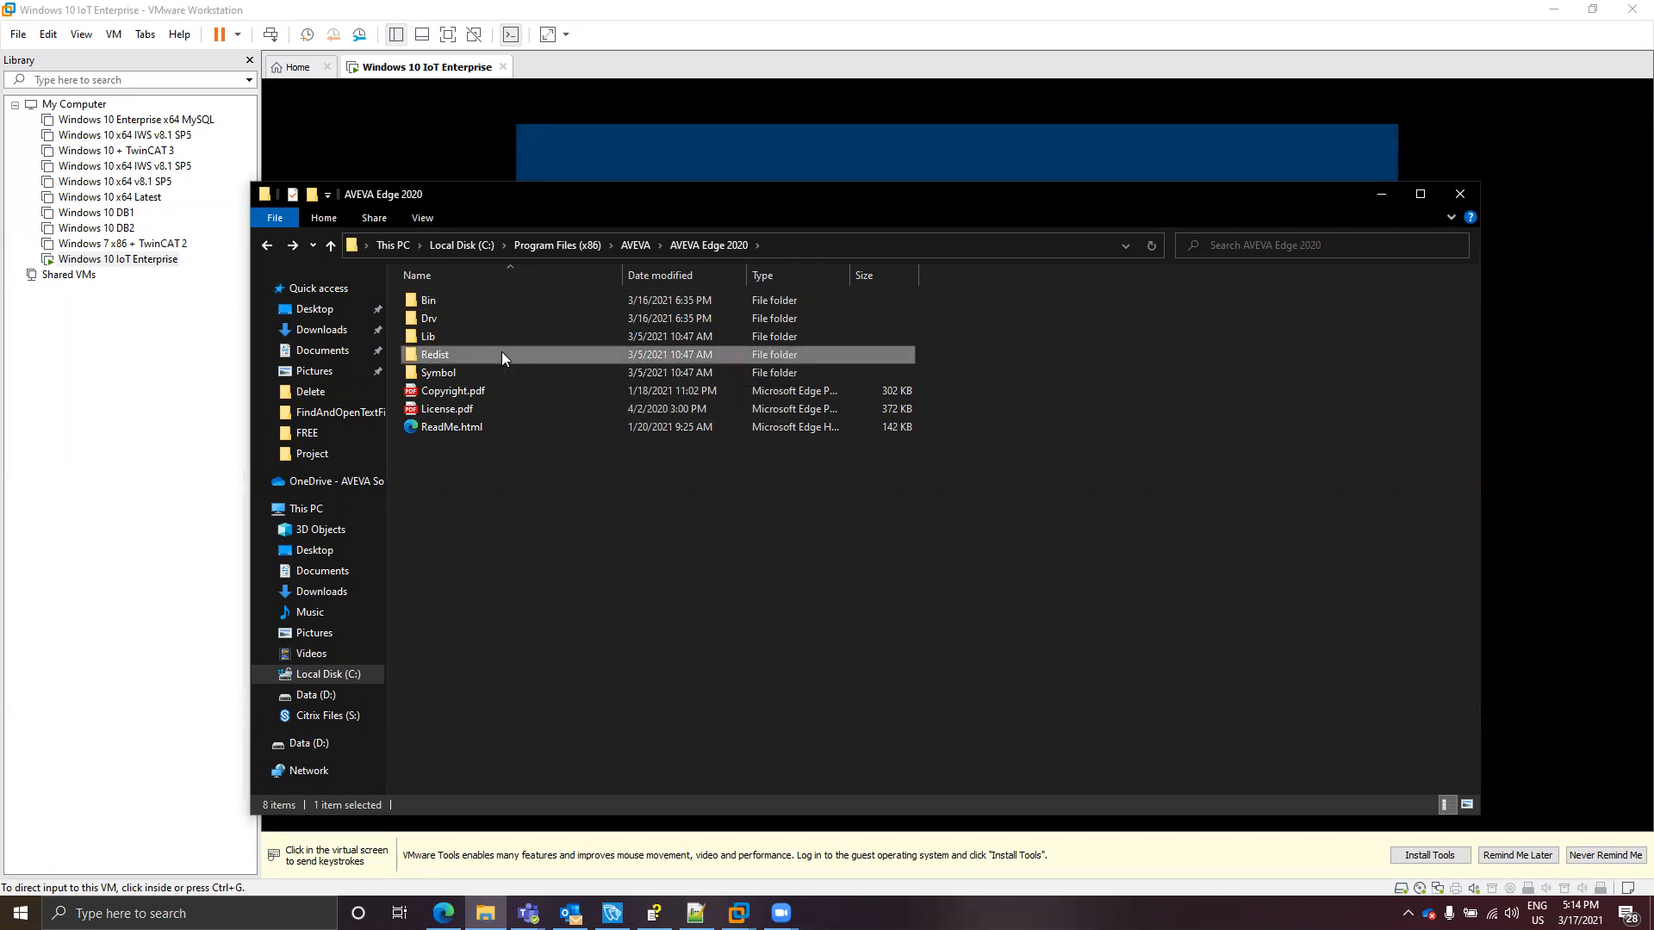
{"action": "double_click", "coordinate": [501, 354]}
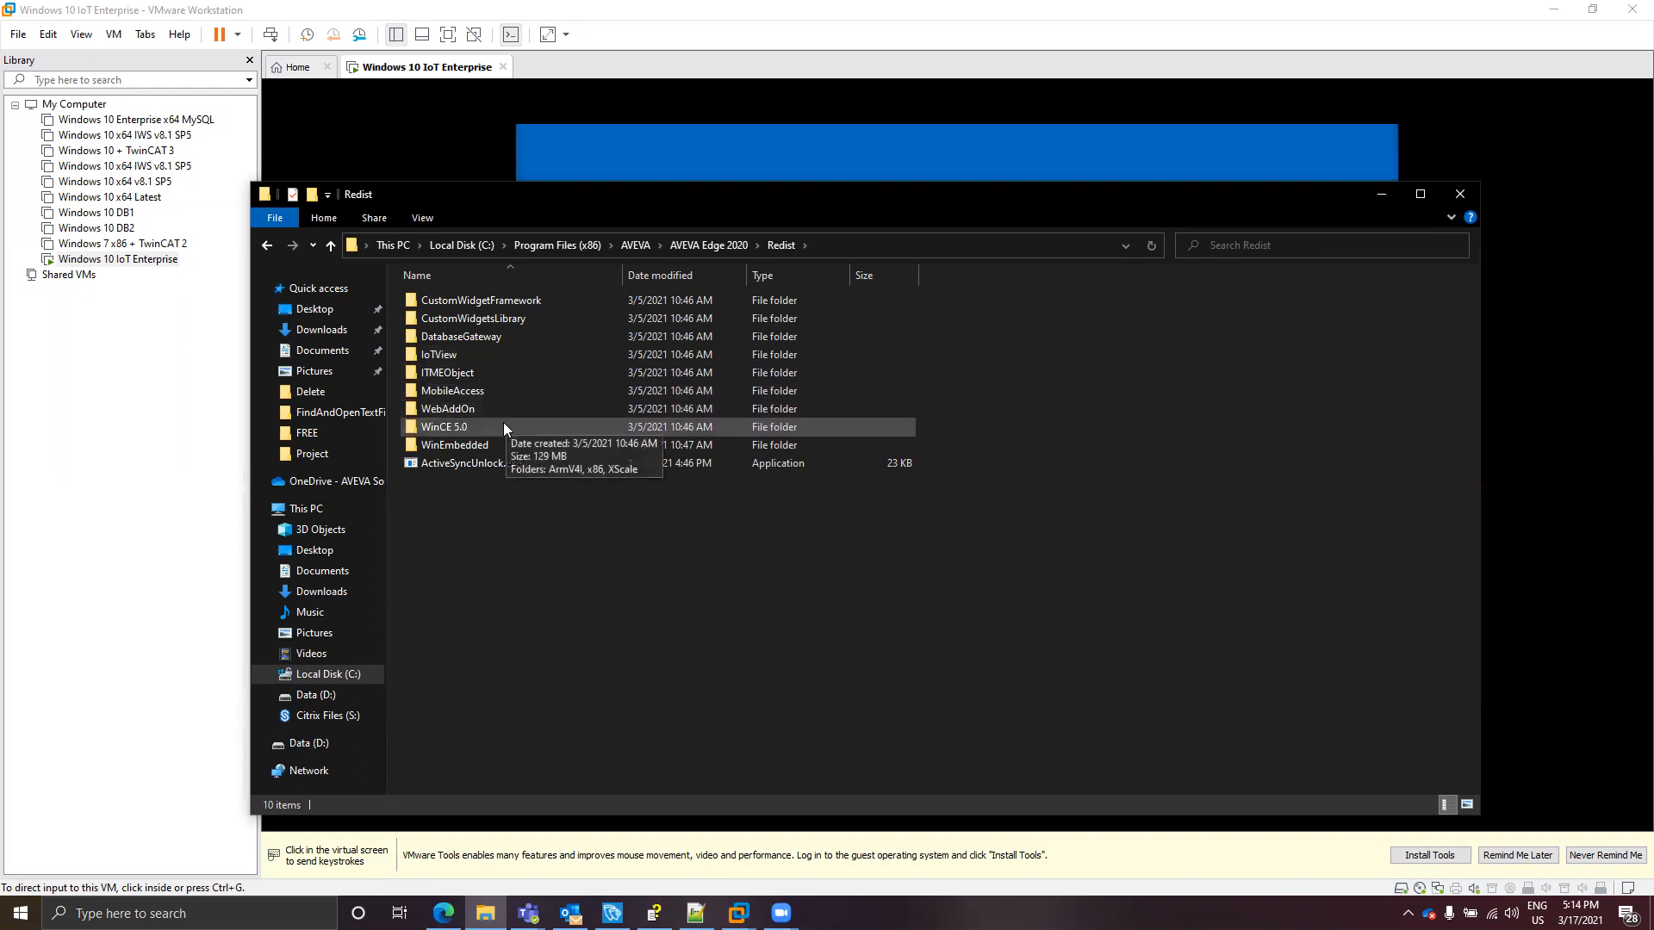
- Point out the WinCE 5.0 and WinEmbedded runtime folders, and open the Bin folder inside WinEmbedded
{"action": "left_click", "coordinate": [503, 425]}
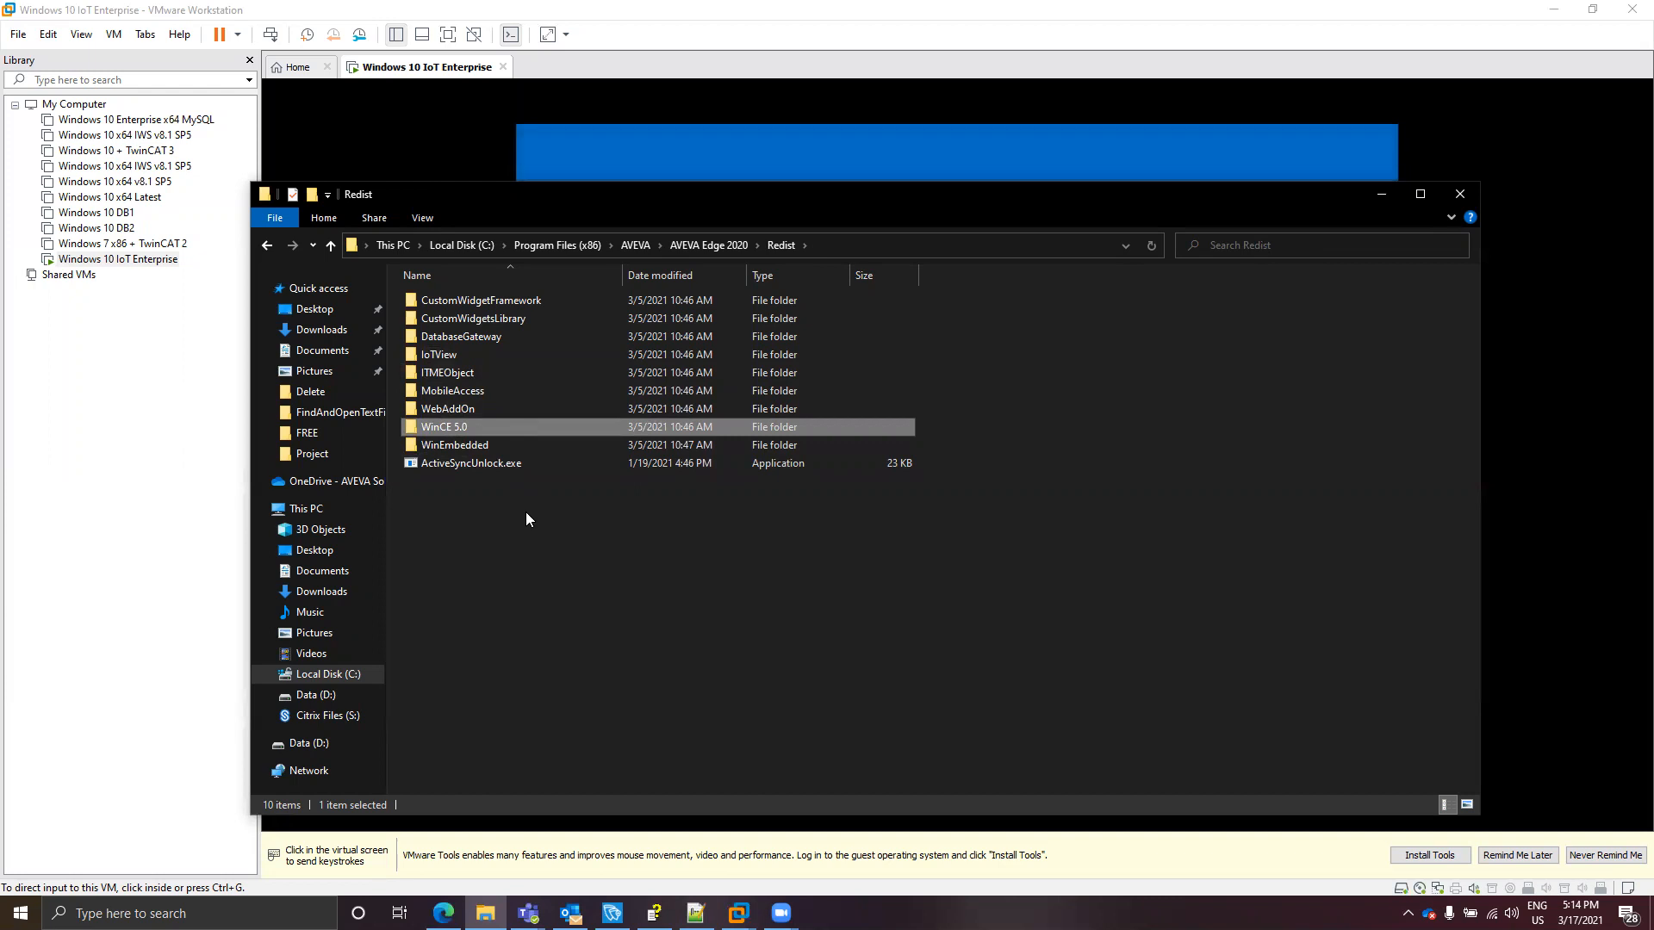
{"action": "key", "text": "Down"}
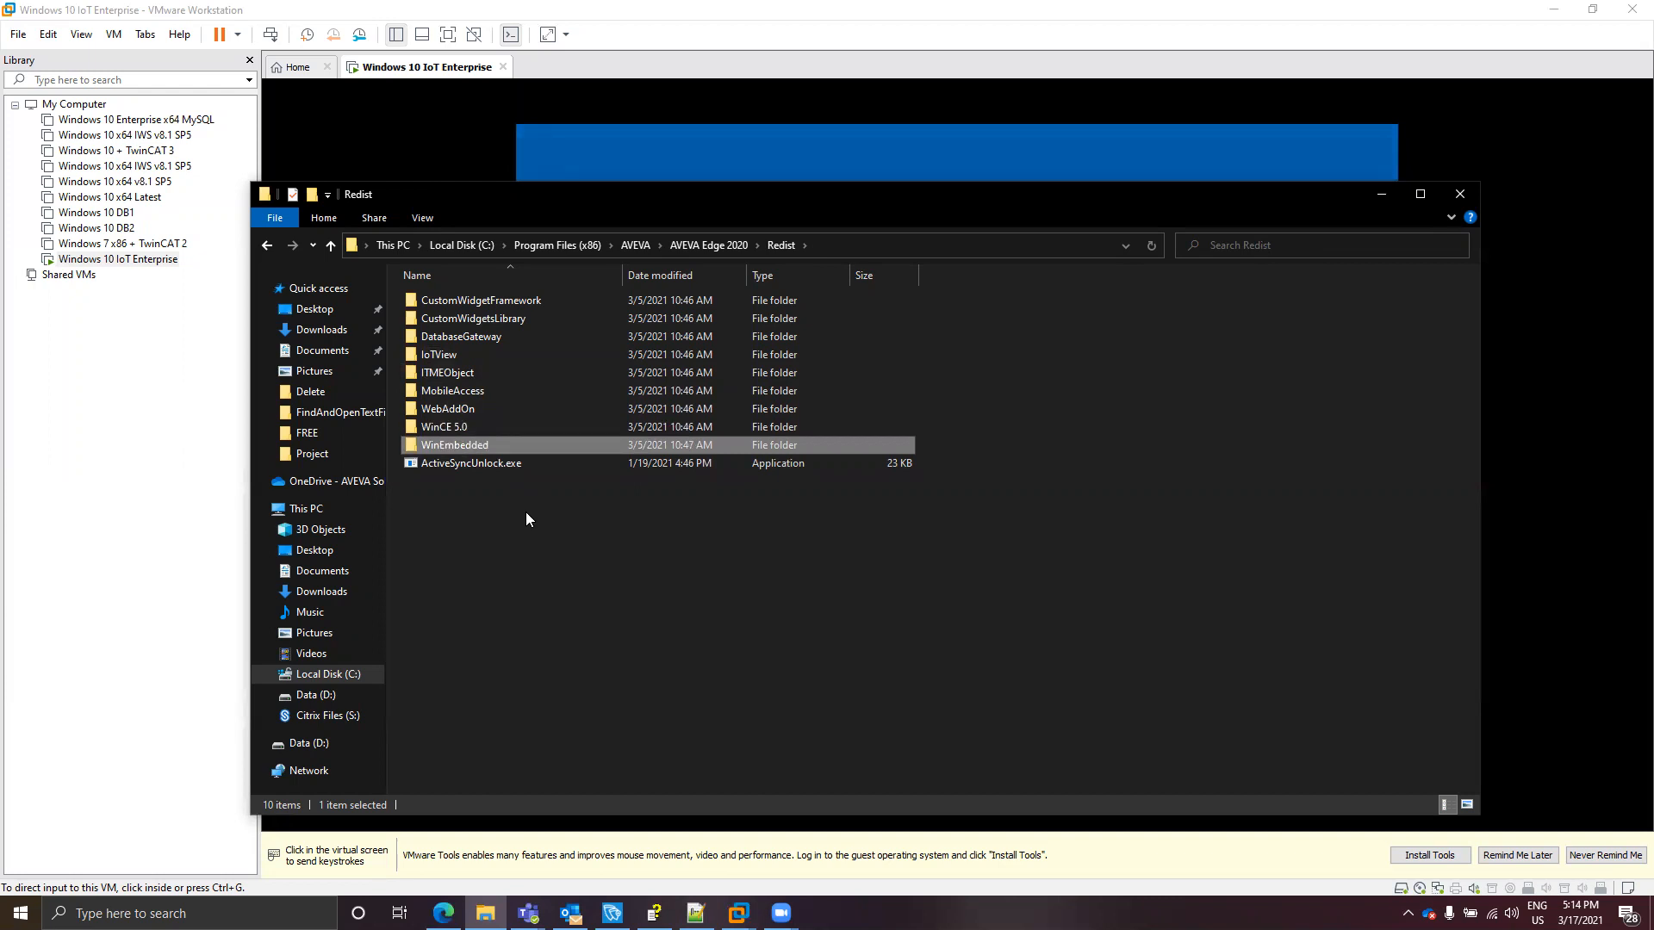
{"action": "key", "text": "Up"}
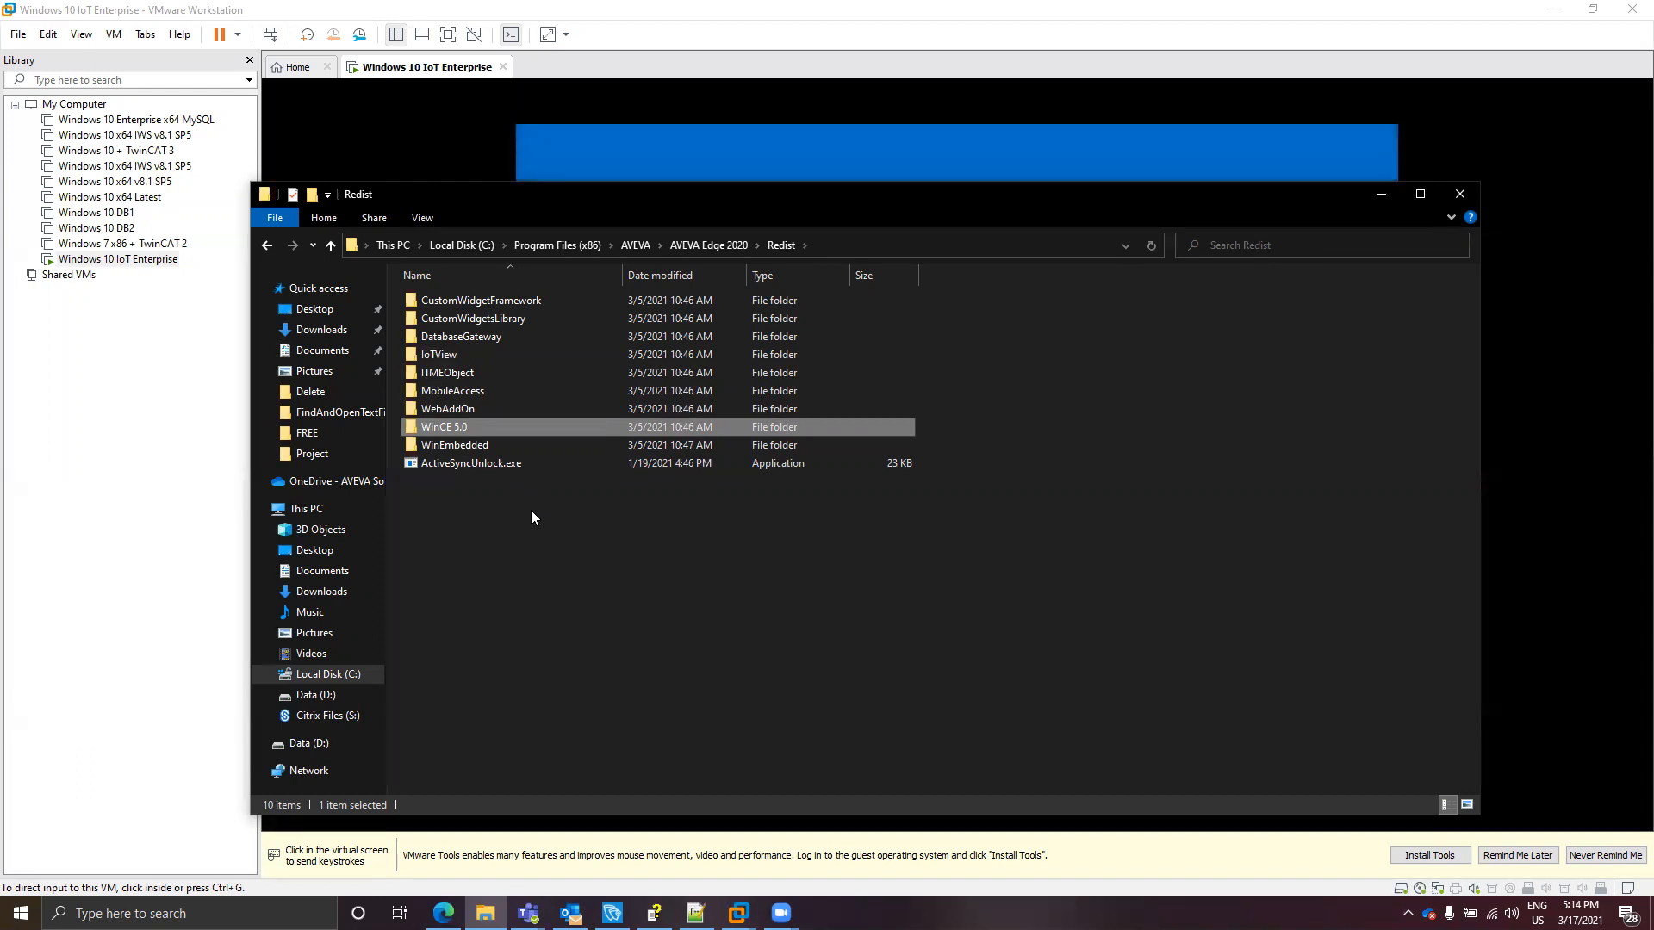
{"action": "key", "text": "Down"}
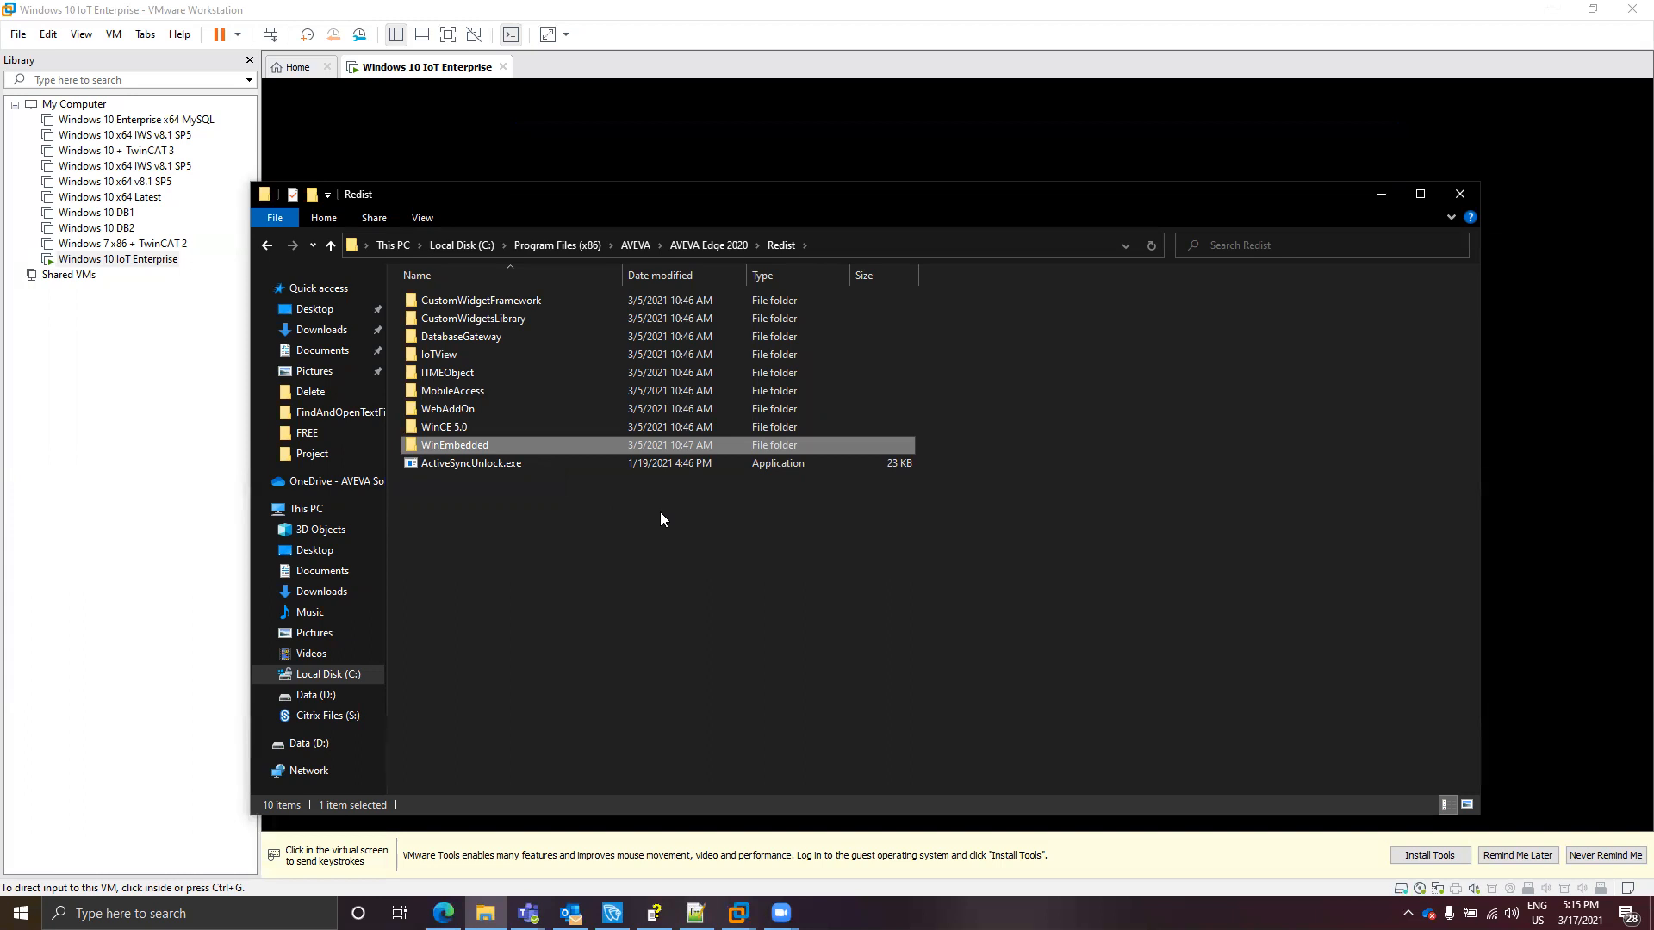
{"action": "key", "text": "Return"}
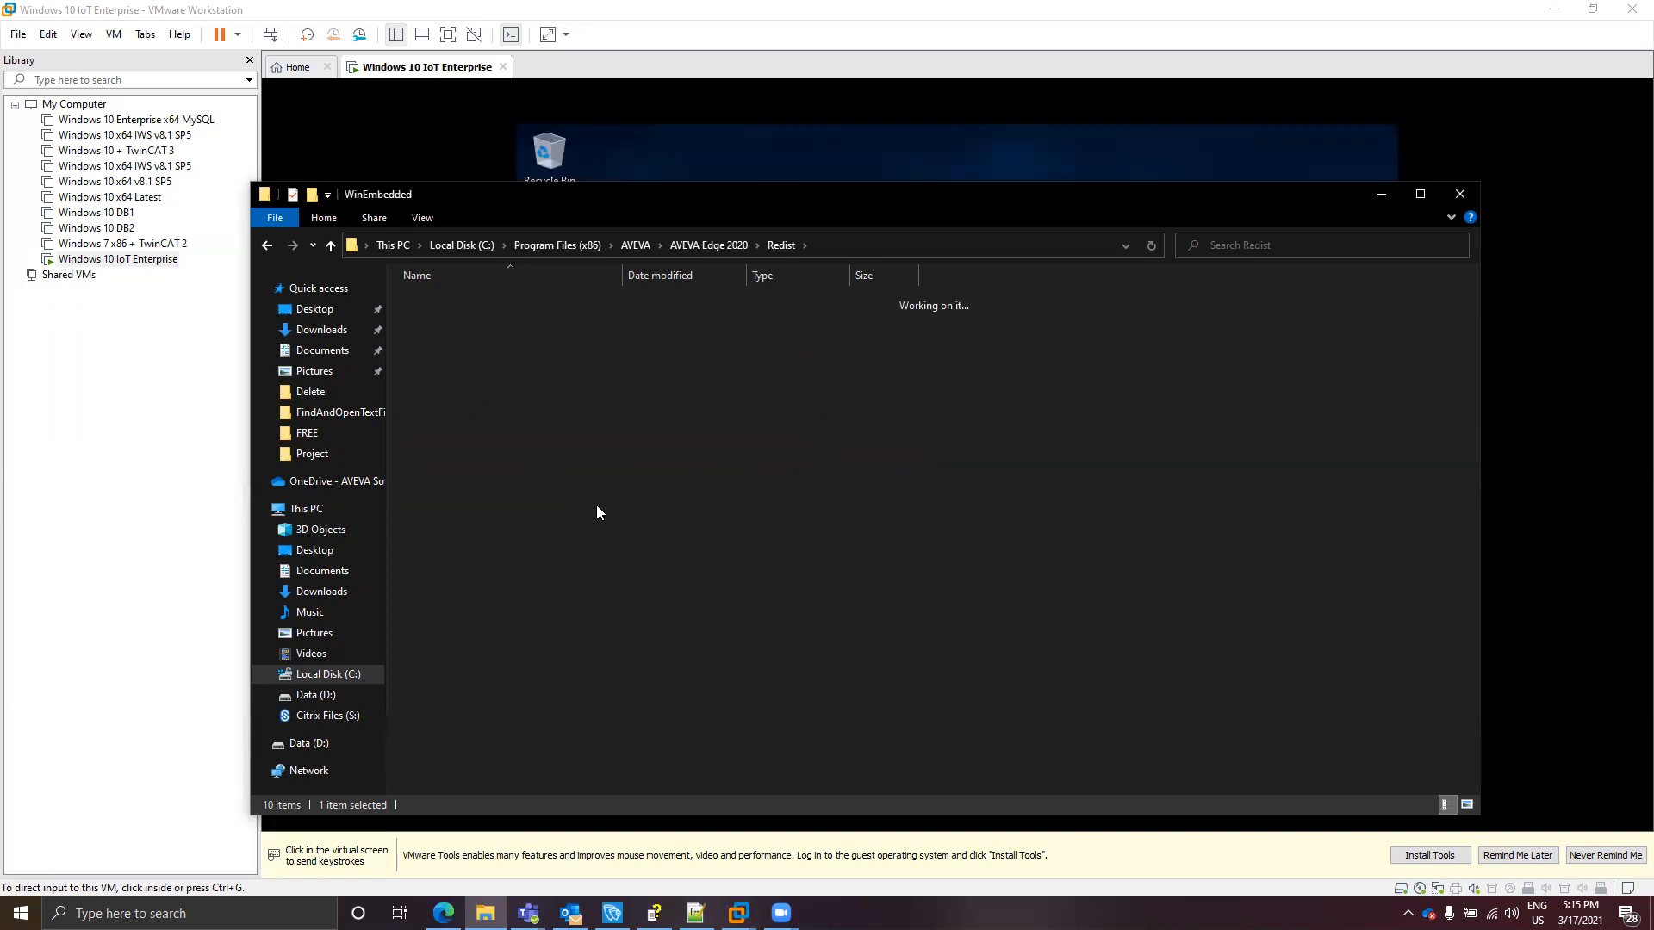
{"action": "key", "text": "Down"}
{"action": "key", "text": "Up"}
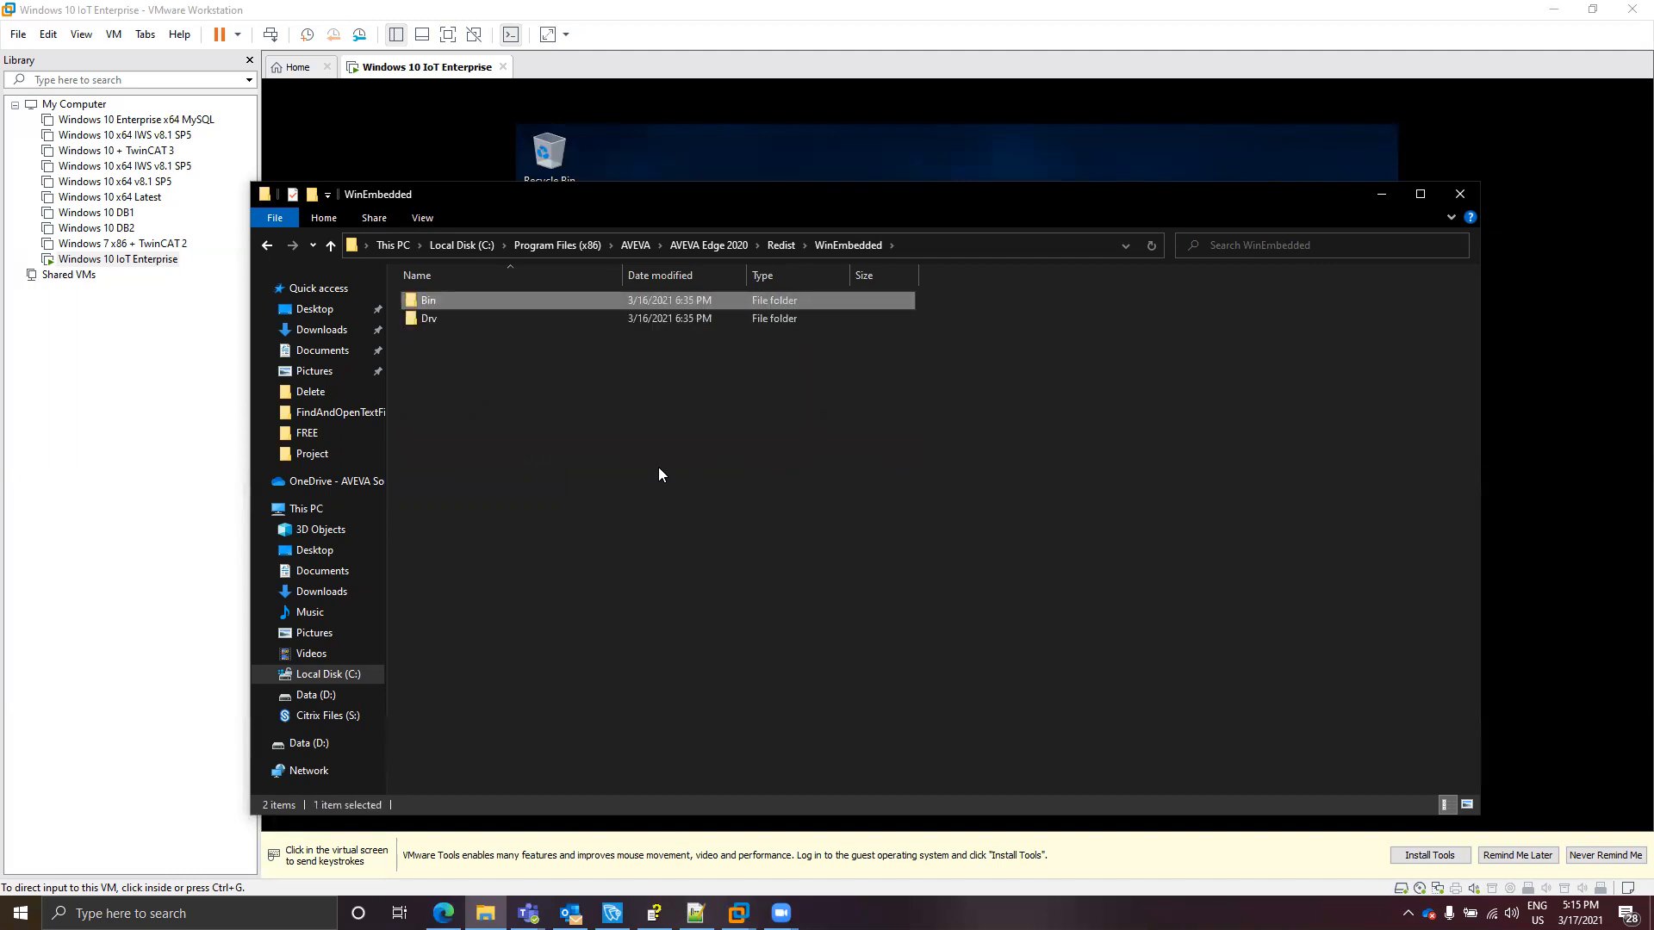
{"action": "key", "text": "Down"}
{"action": "key", "text": "Up"}
{"action": "key", "text": "Return"}
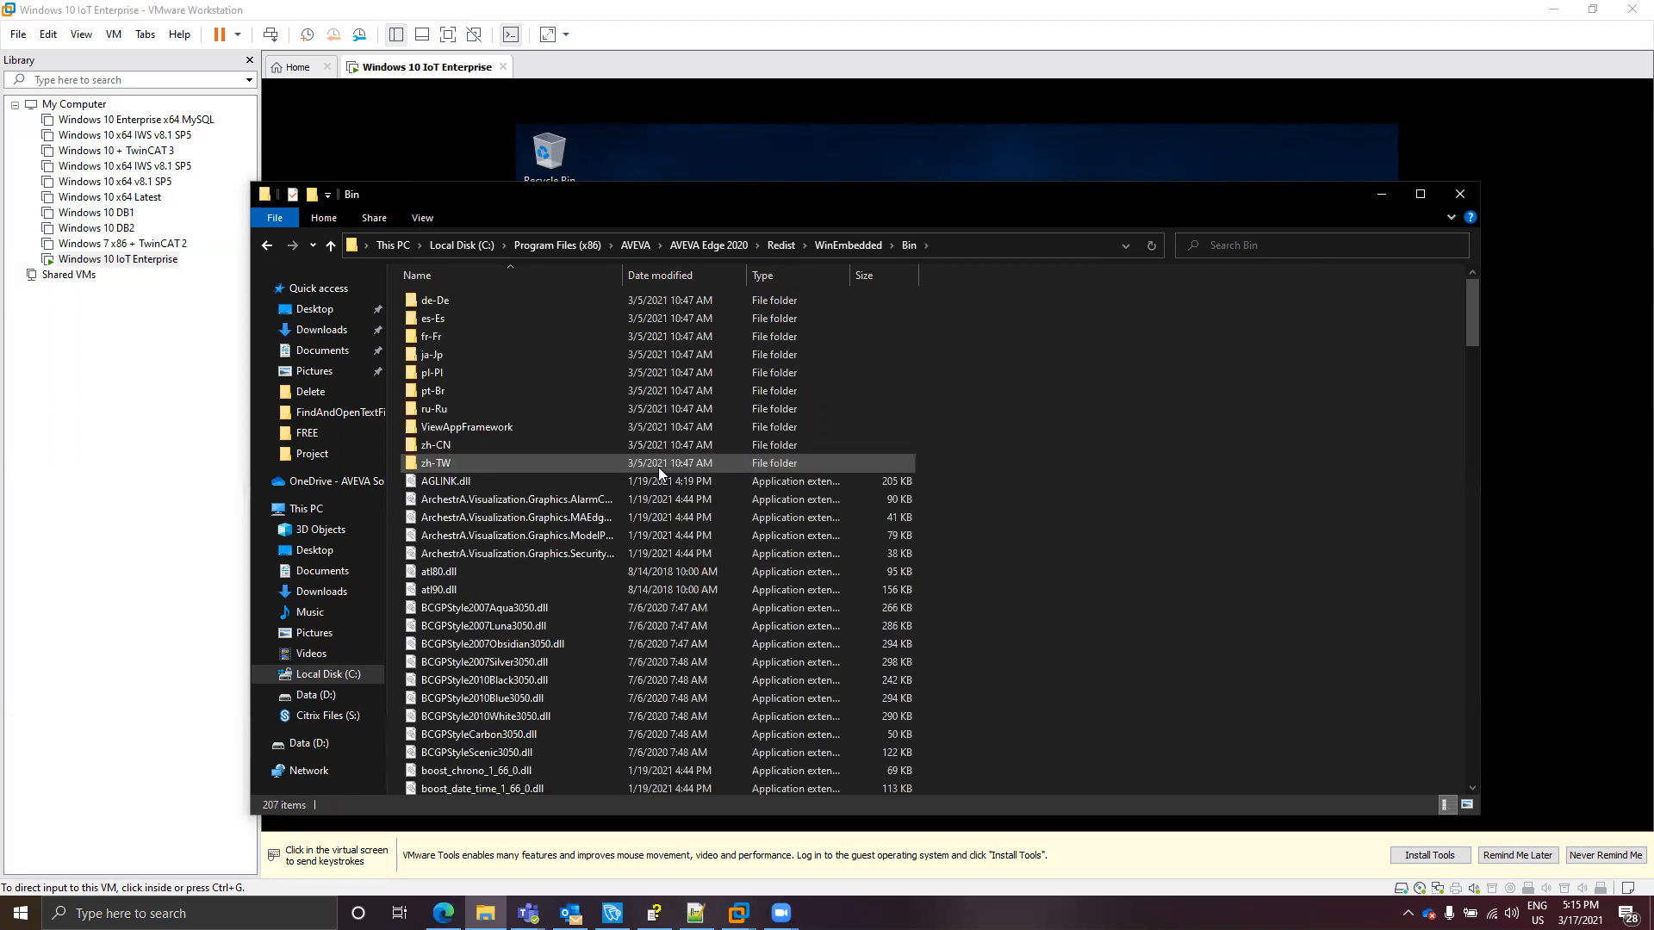
- Find CEServer.exe in the WinEmbedded Bin folder and copy it
{"action": "left_click", "coordinate": [631, 536]}
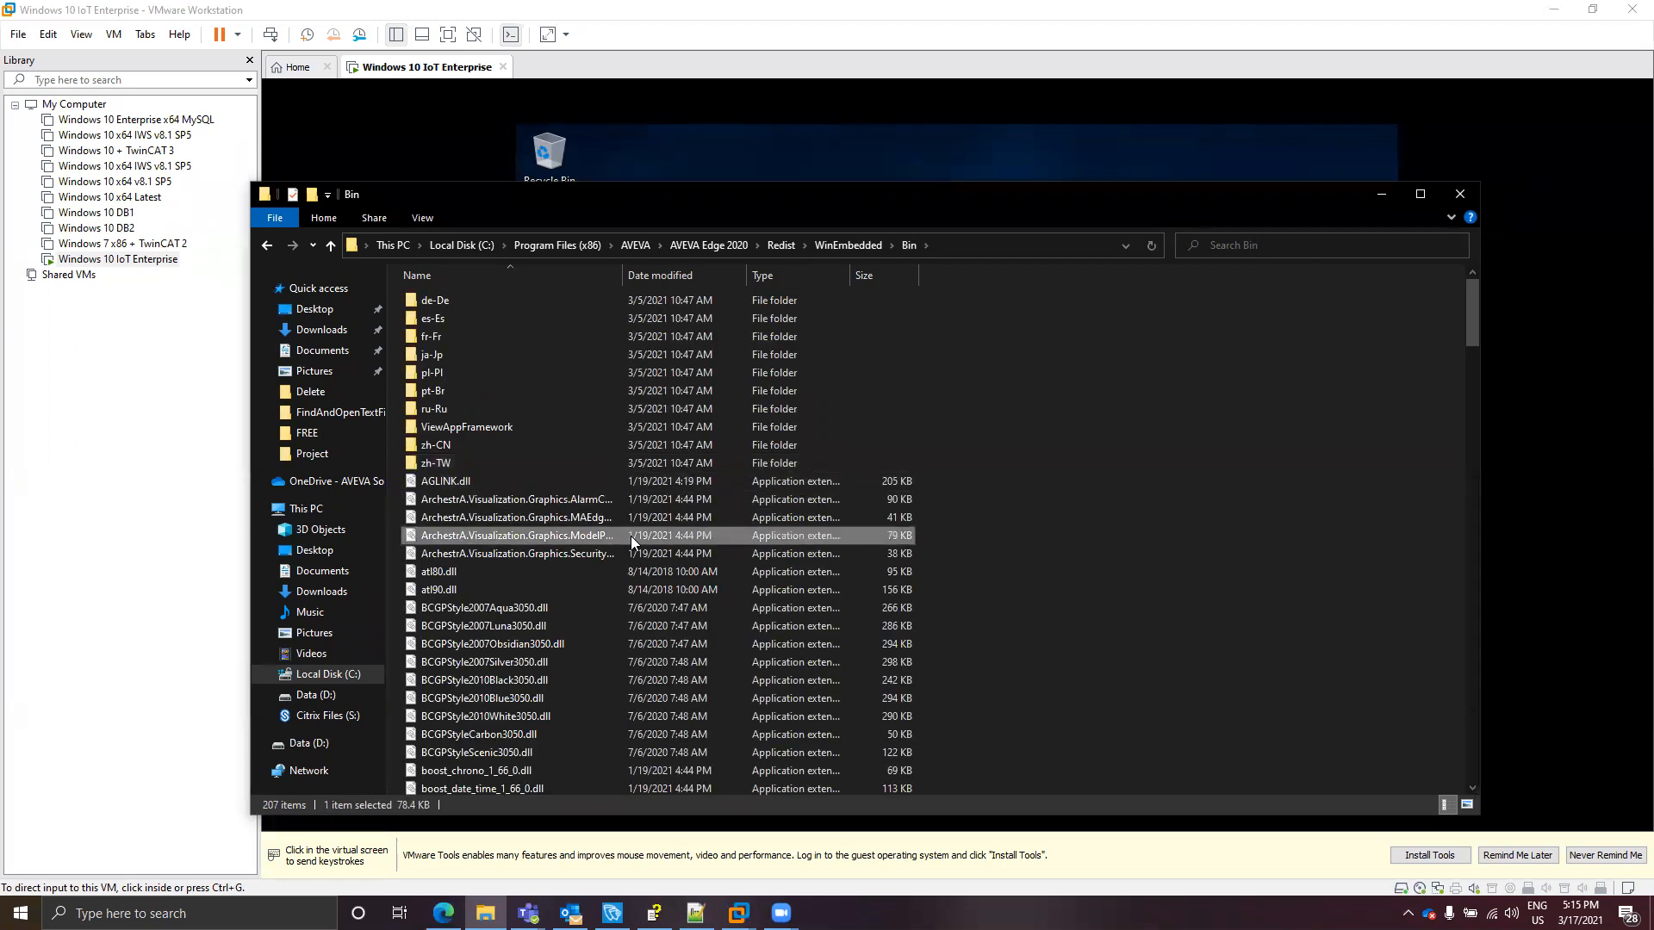
{"action": "scroll", "coordinate": [630, 535], "scroll_direction": "down", "scroll_amount": 10}
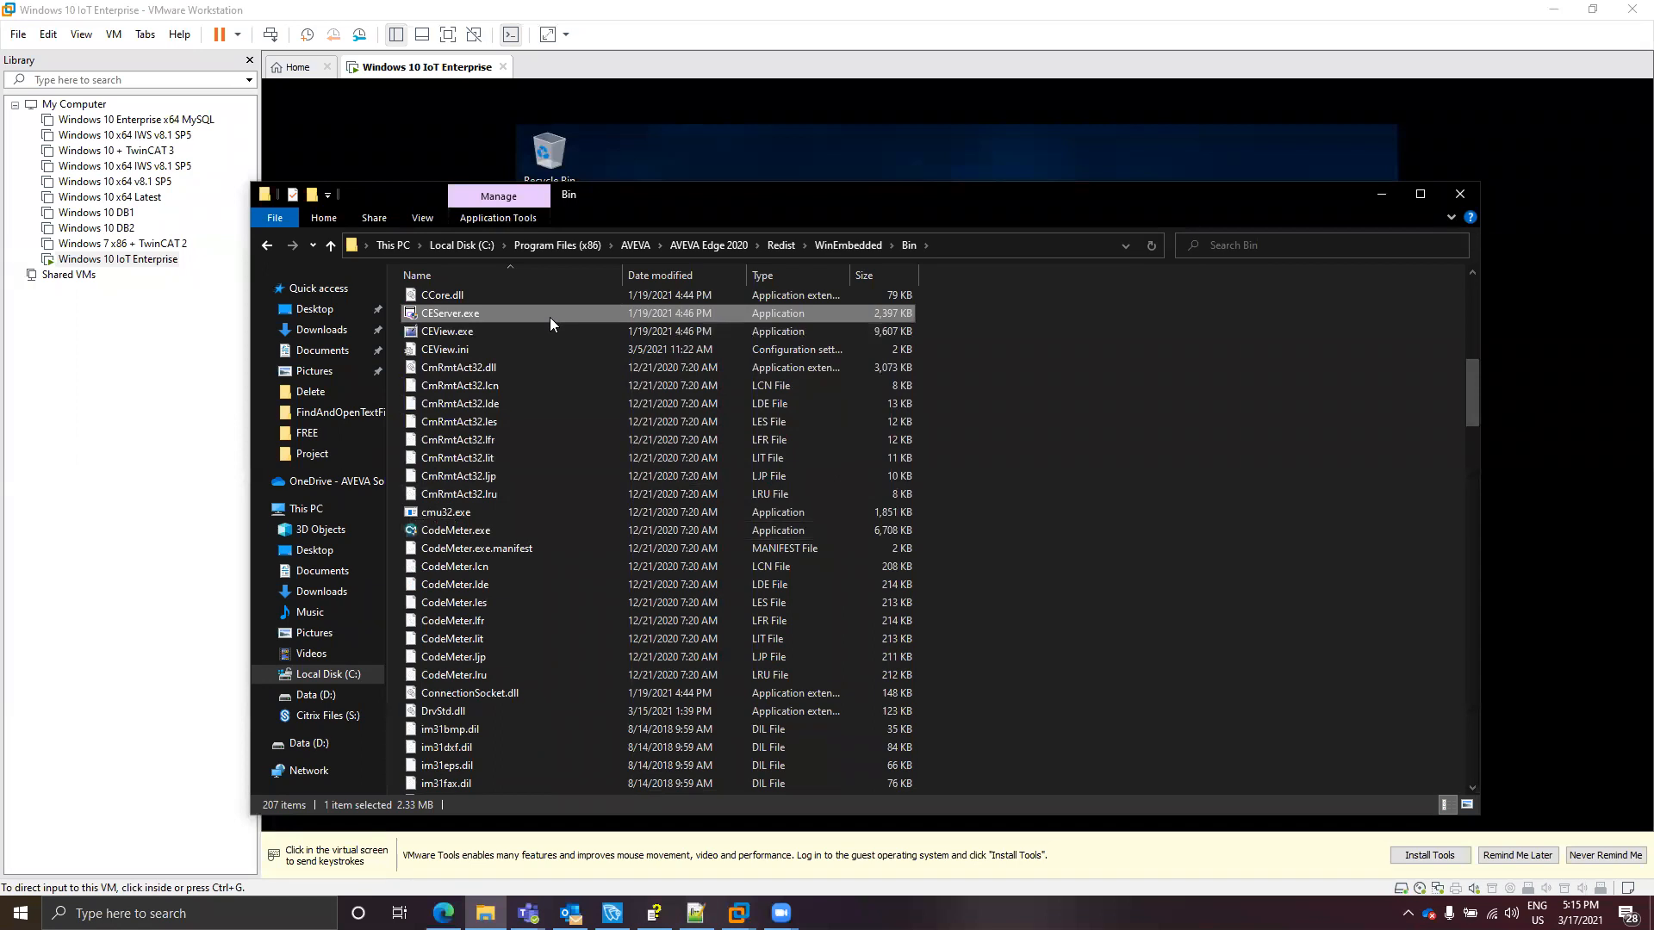
{"action": "right_click", "coordinate": [484, 312]}
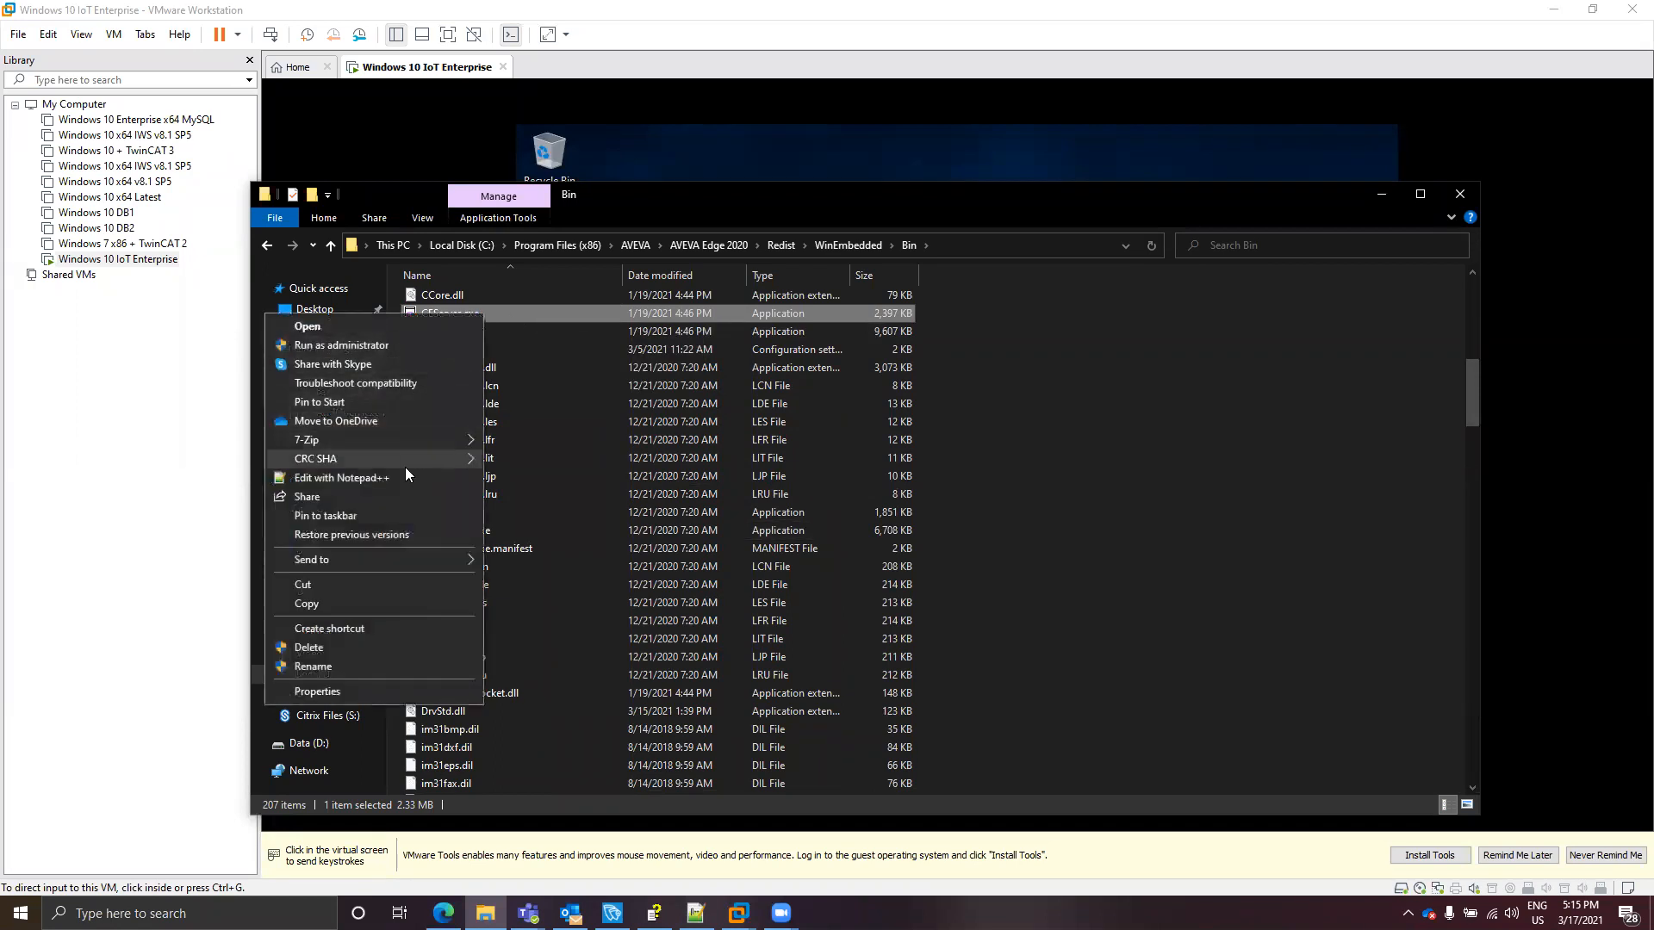
{"action": "left_click", "coordinate": [345, 604]}
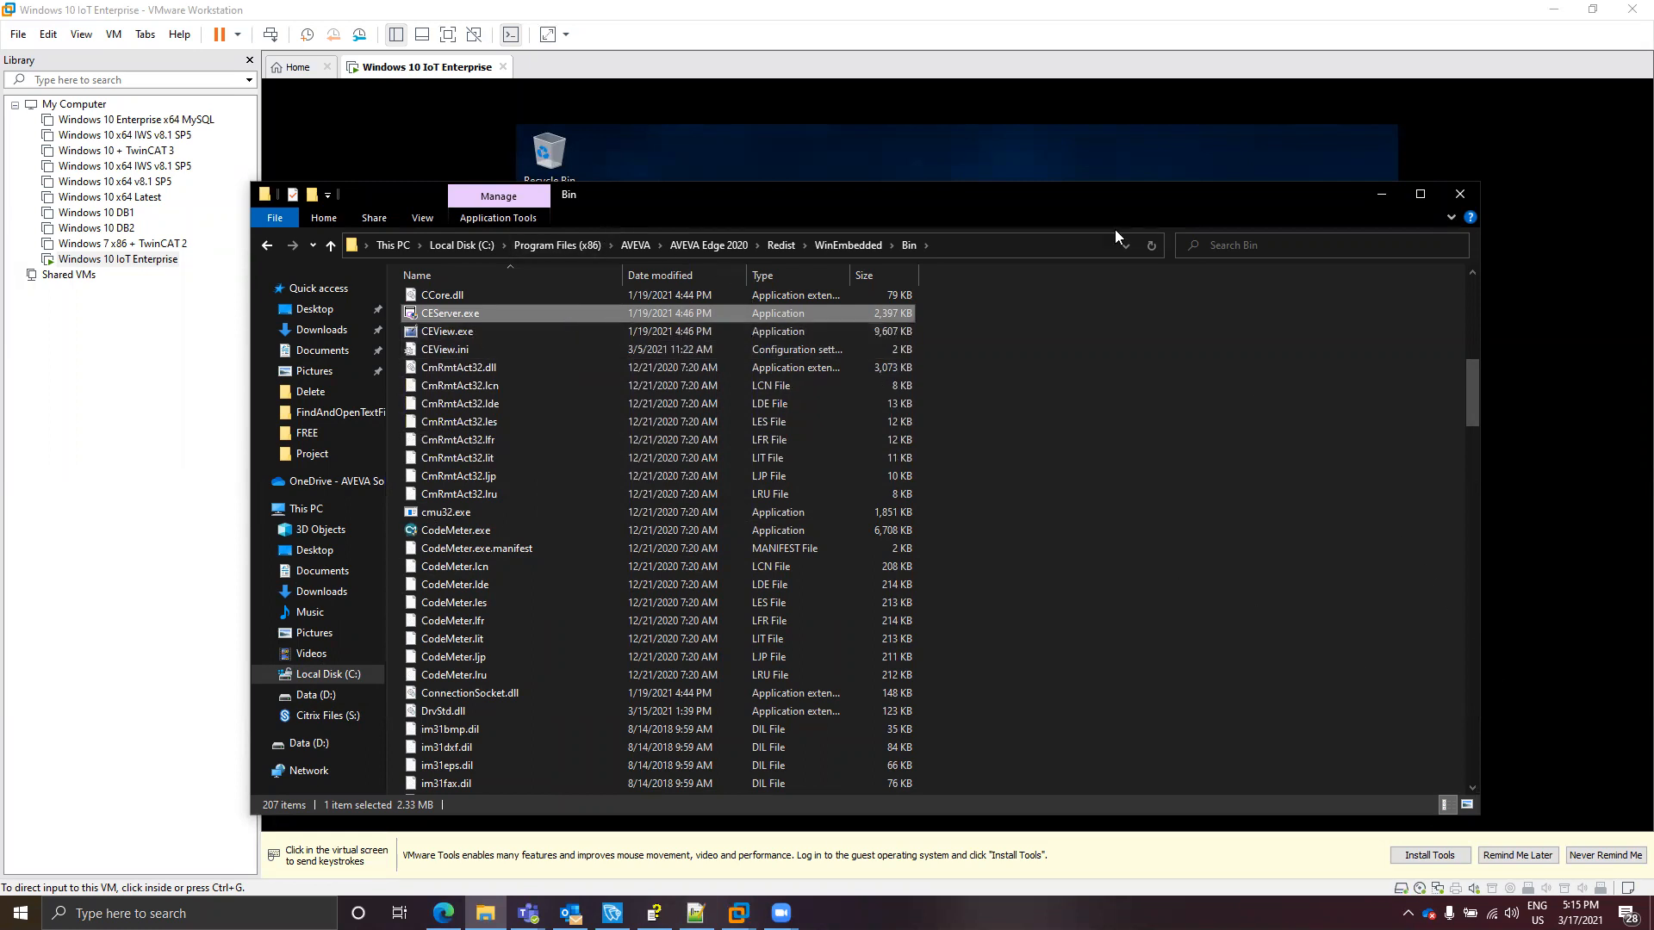
- Switch to VMware Workstation, request the VMware Tools installation for the Windows 10 IoT Enterprise machine and dismiss the hint bar
{"action": "left_click", "coordinate": [1607, 601]}
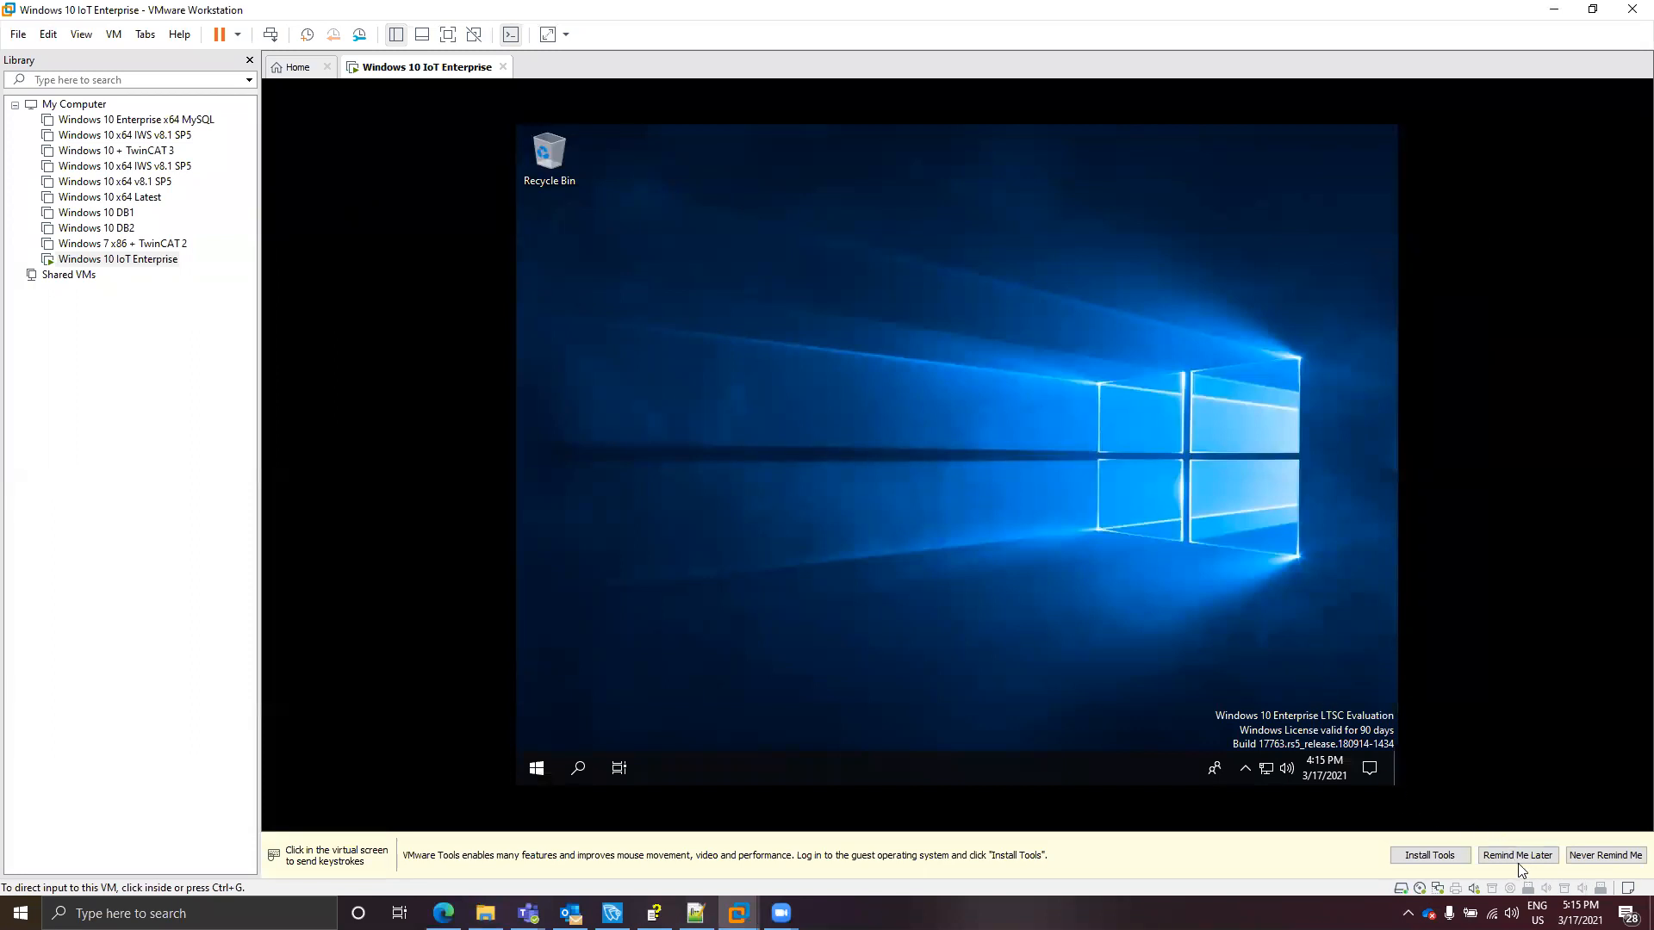
{"action": "left_click", "coordinate": [1417, 857]}
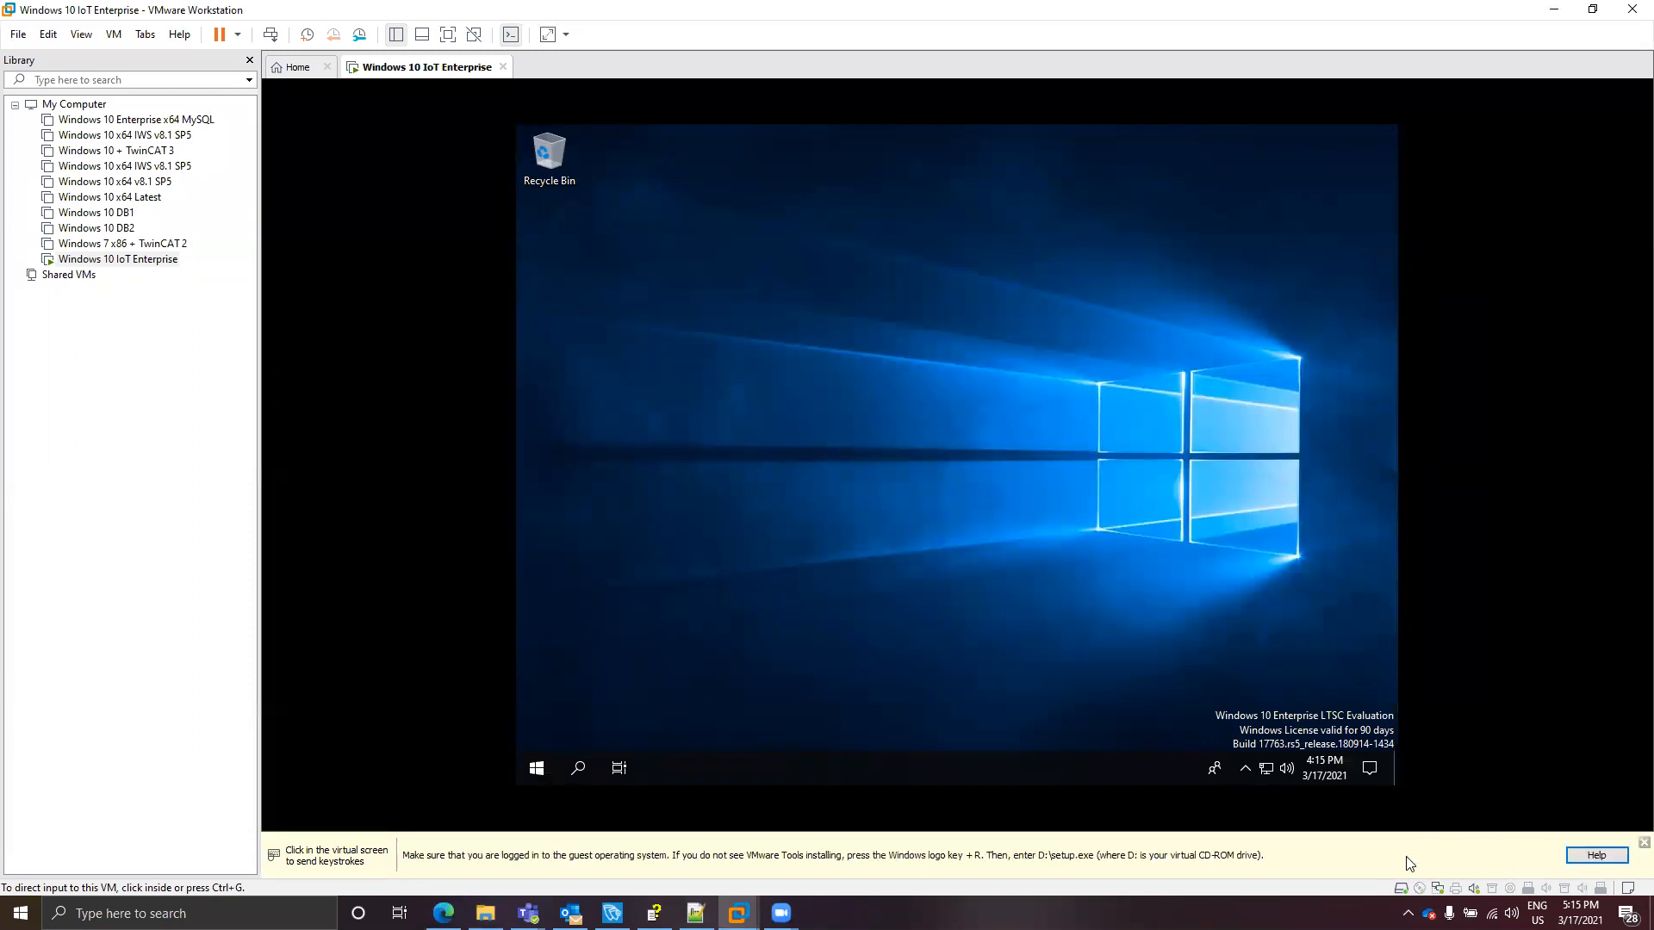
{"action": "left_click", "coordinate": [1643, 842]}
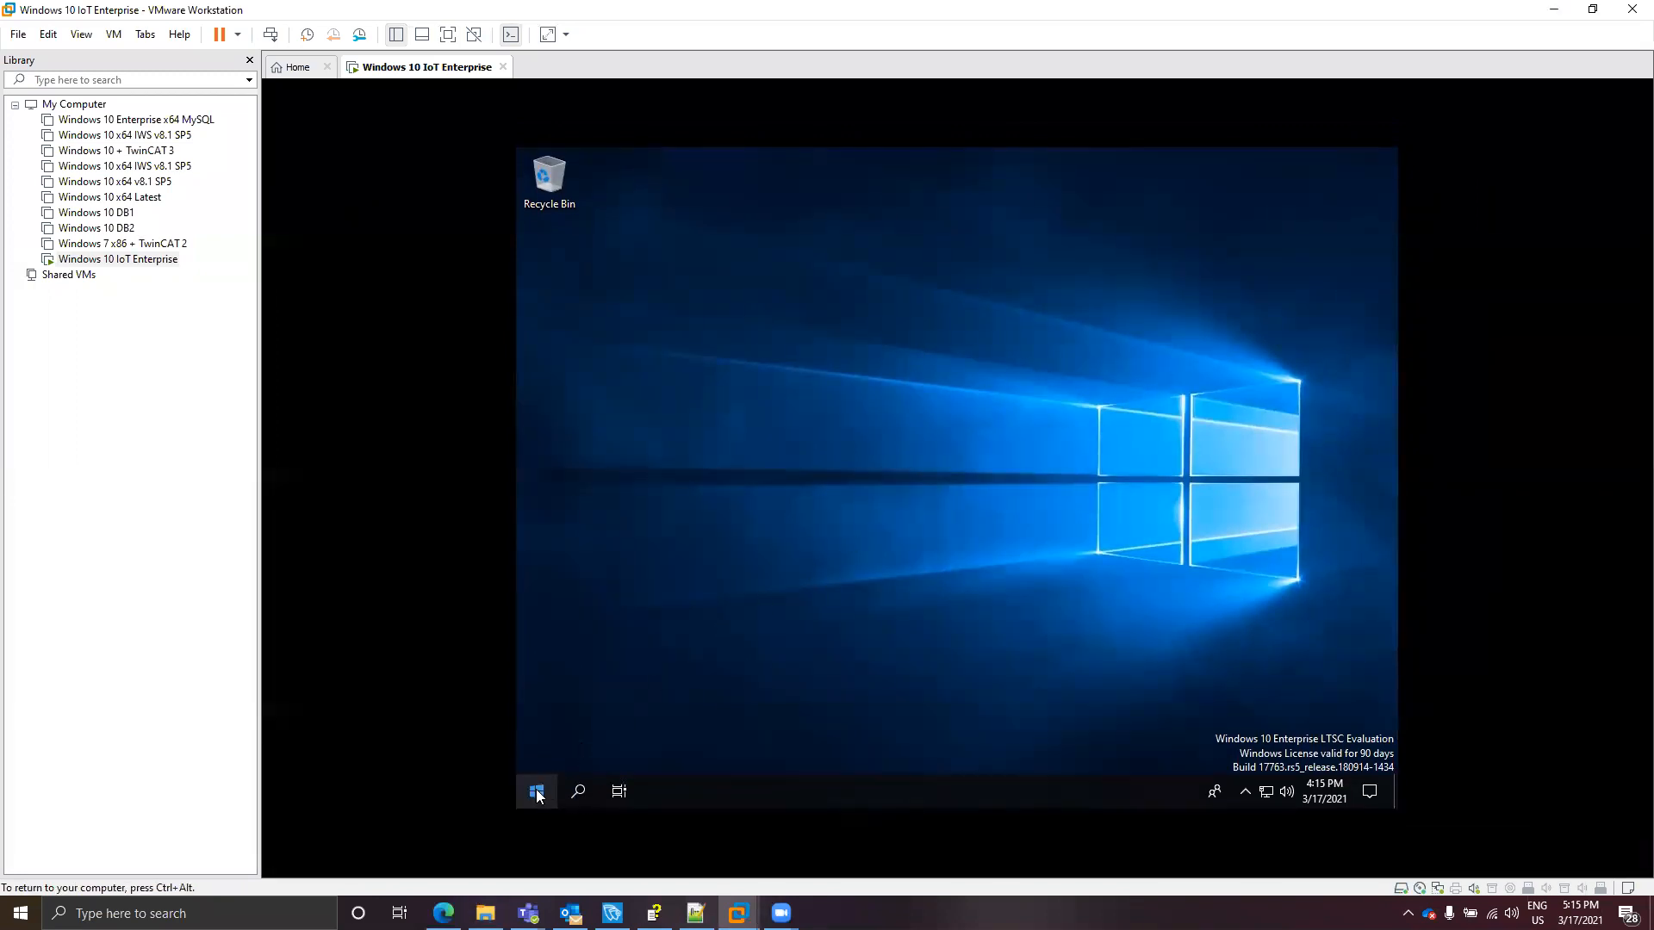
- Open File Explorer inside the virtual machine, go to This PC and launch VMware Tools from DVD Drive (D:)
{"action": "left_click", "coordinate": [538, 789]}
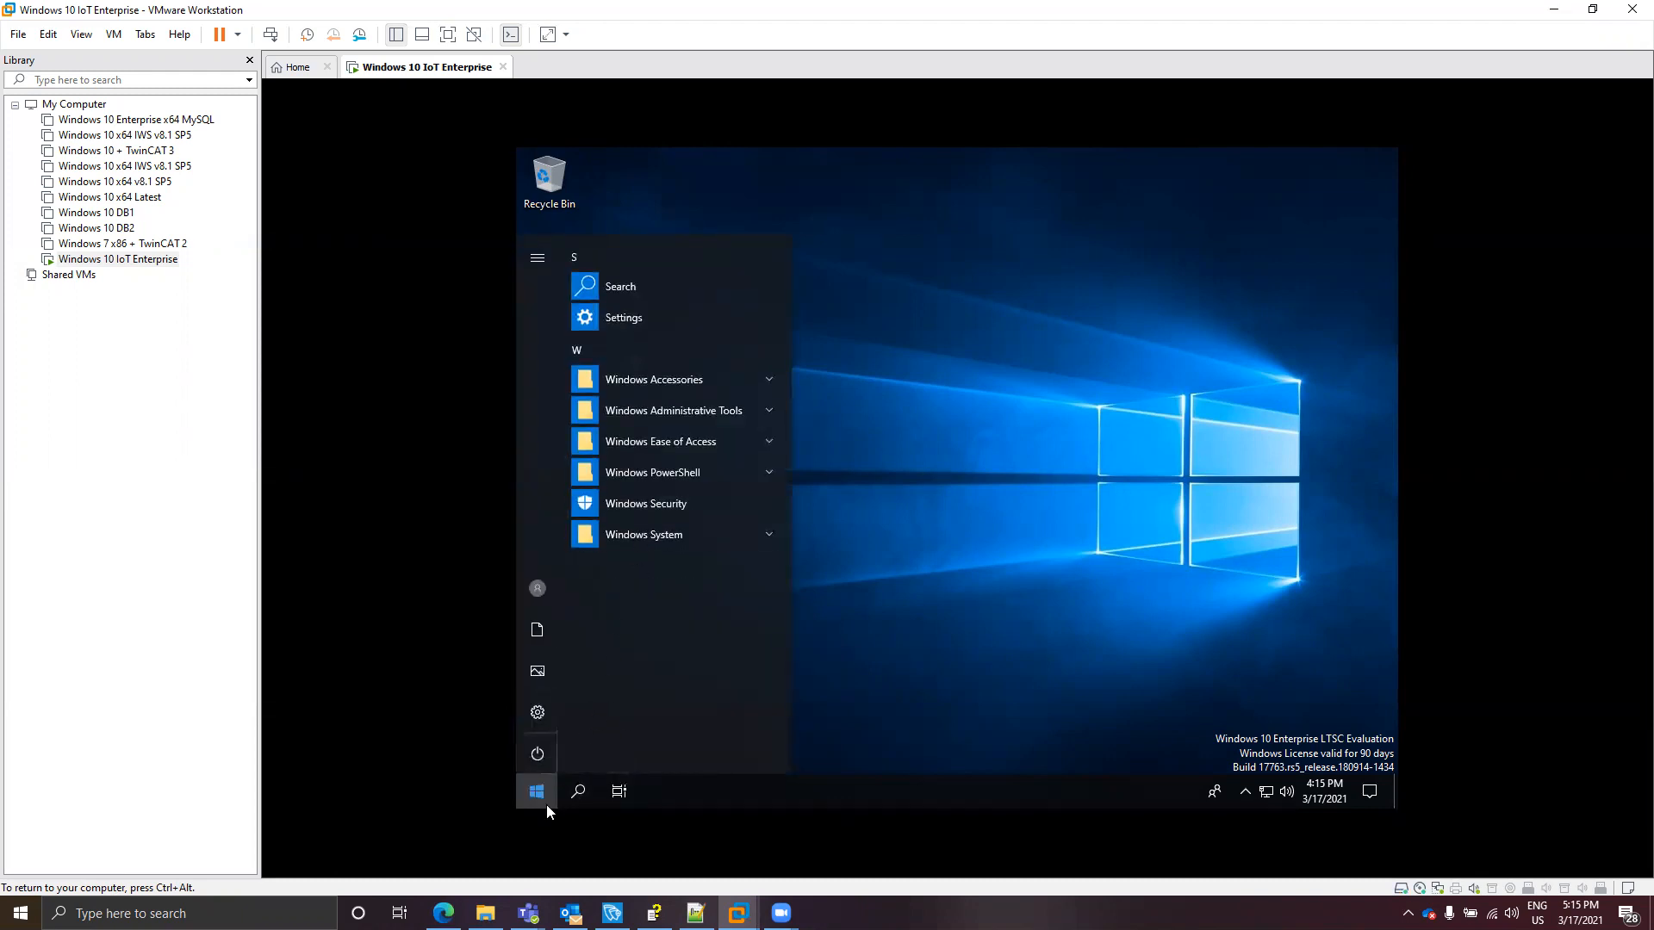
{"action": "right_click", "coordinate": [534, 796]}
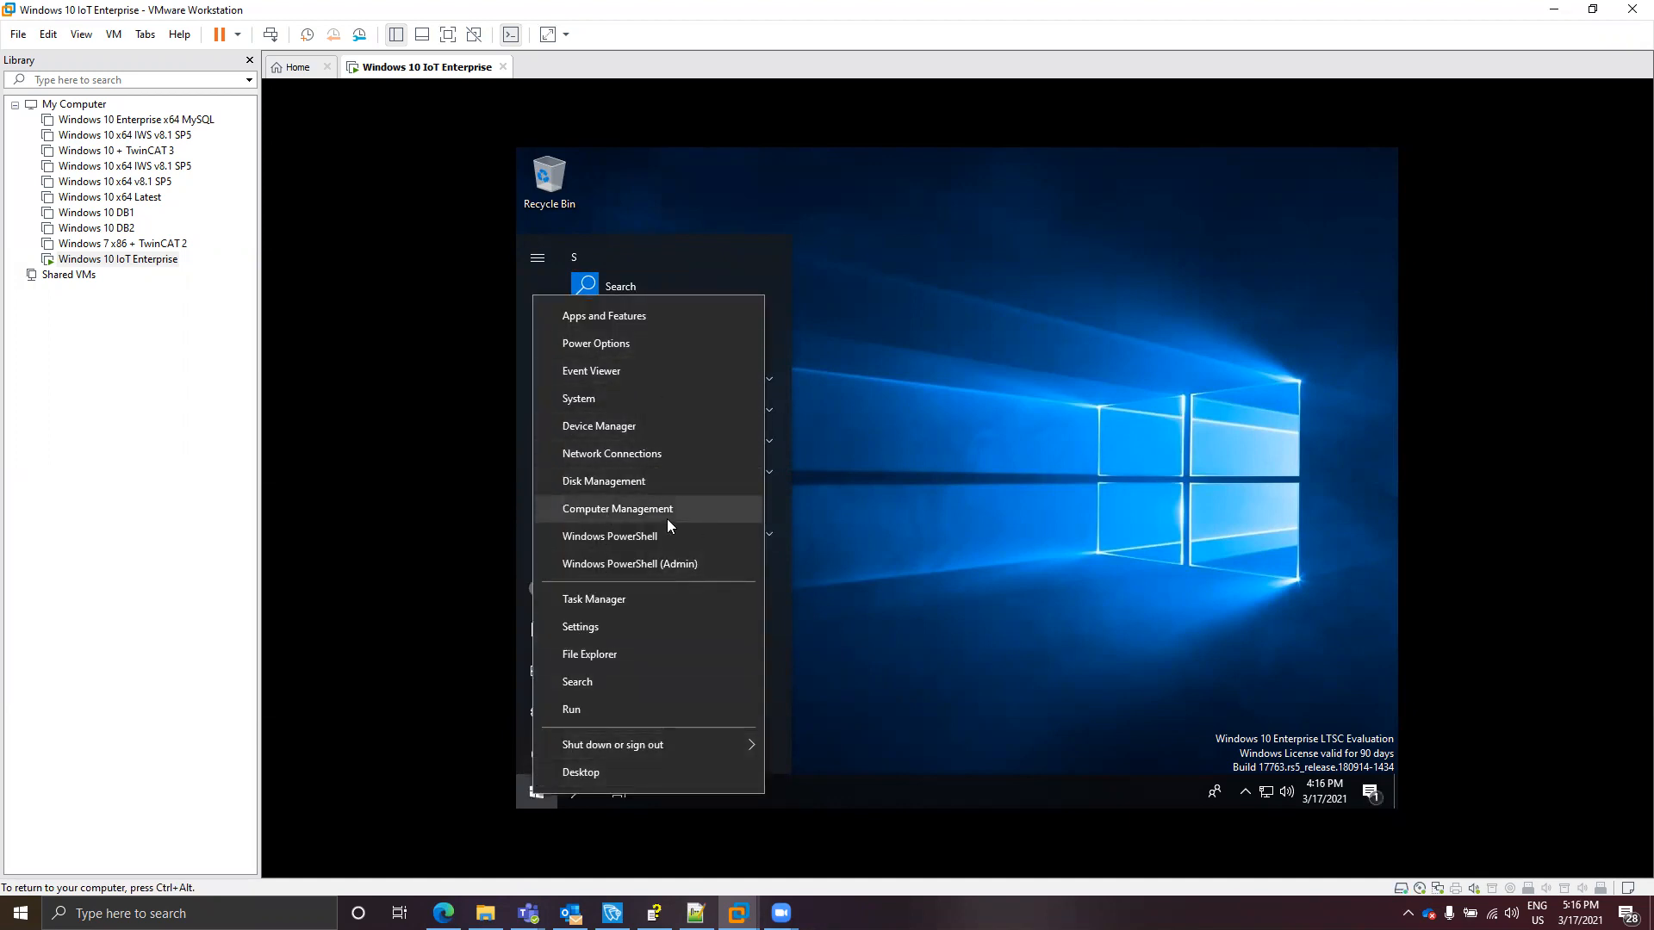
{"action": "left_click", "coordinate": [609, 661]}
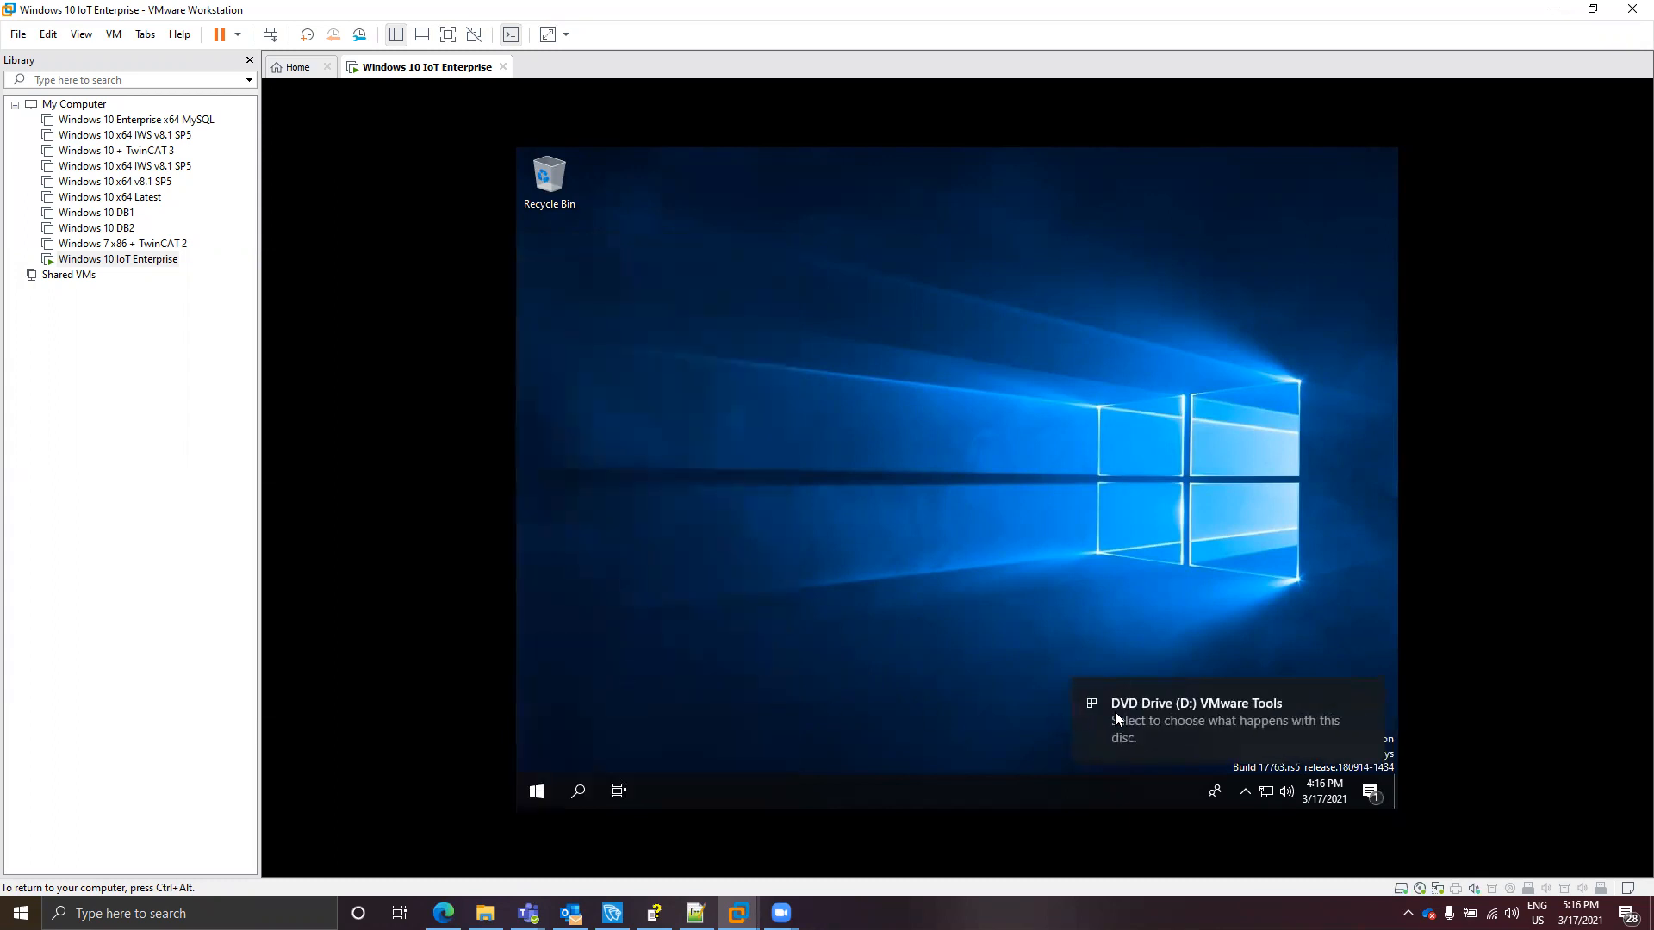
{"action": "left_click", "coordinate": [1245, 719]}
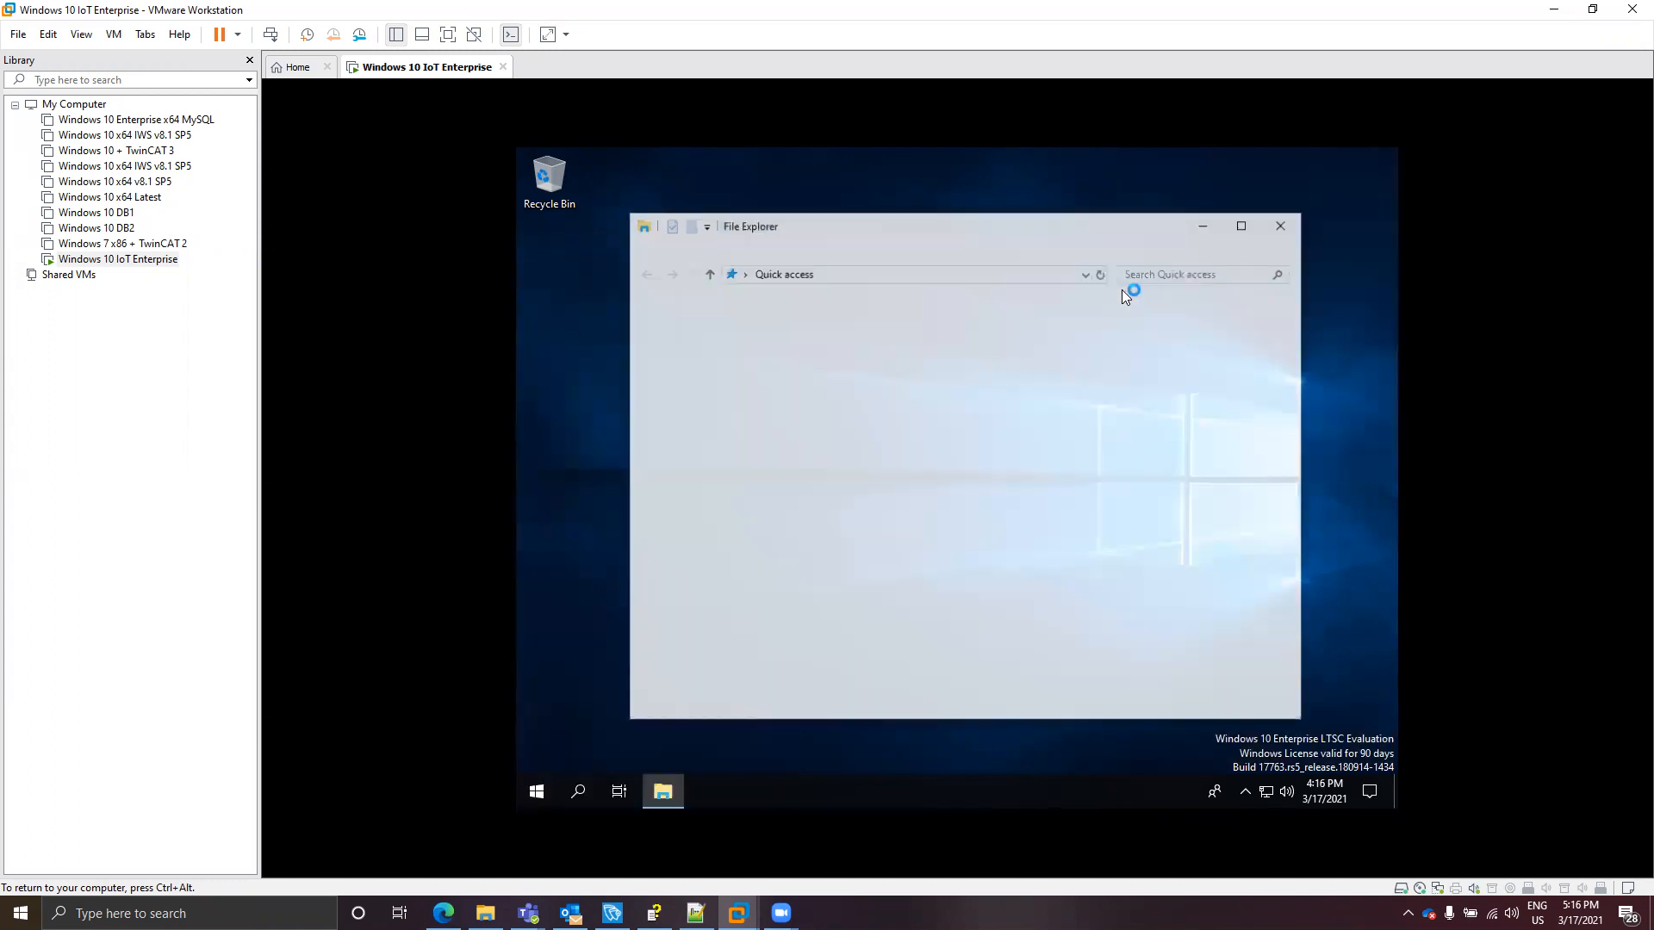
{"action": "left_click", "coordinate": [672, 422]}
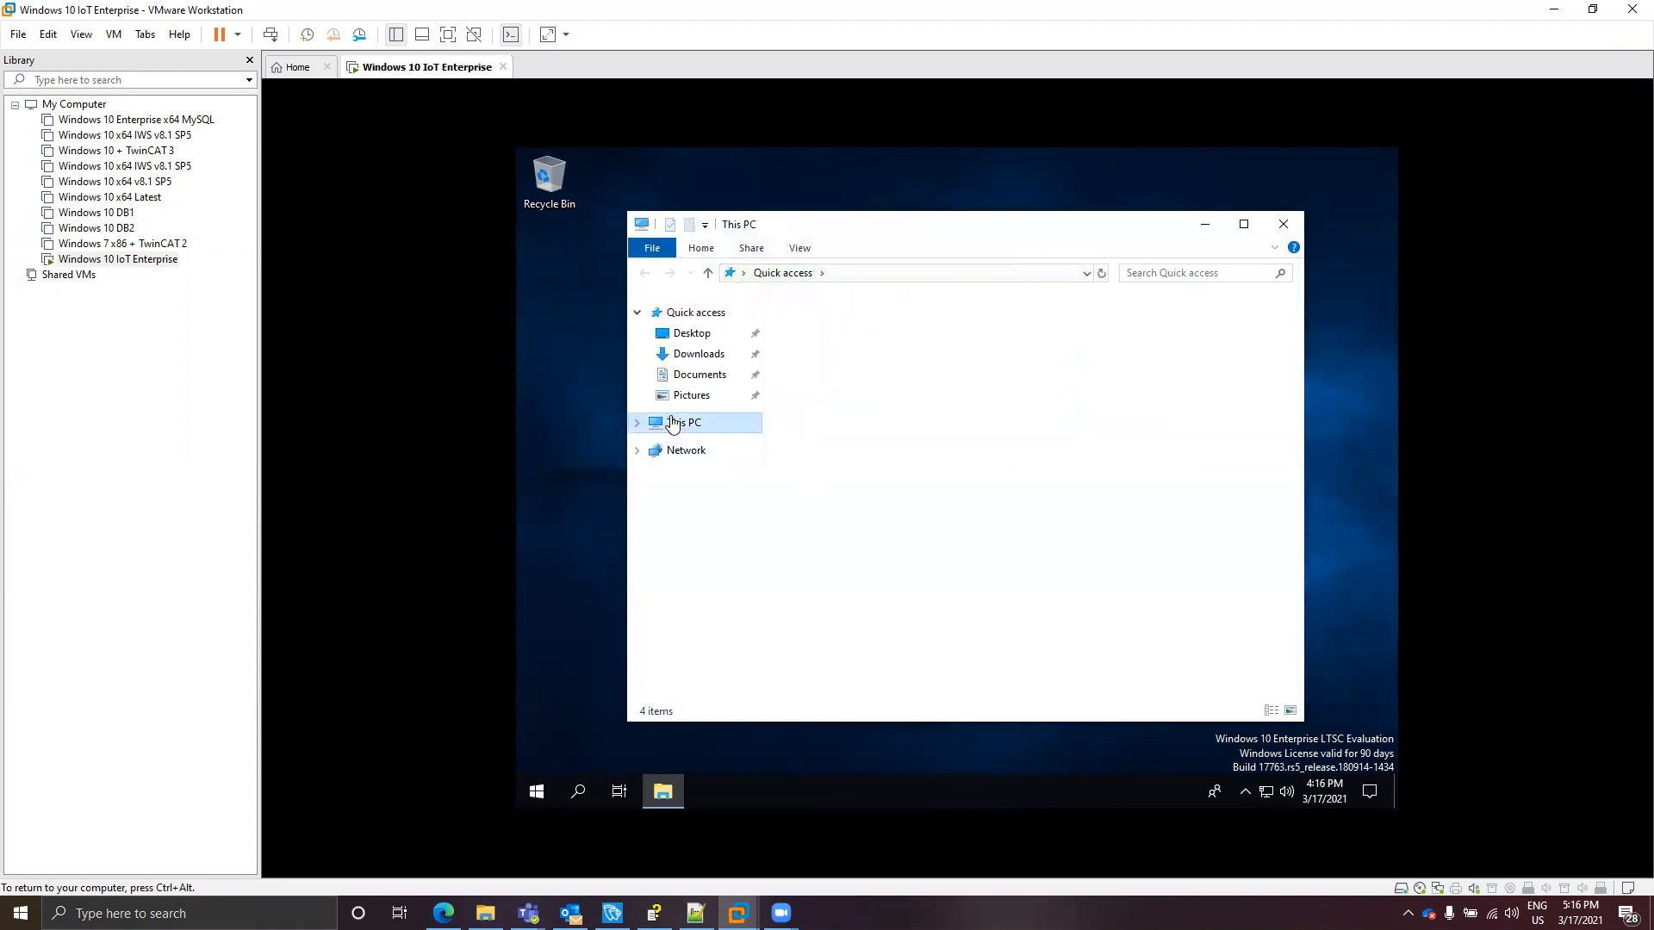
{"action": "left_click", "coordinate": [1050, 551]}
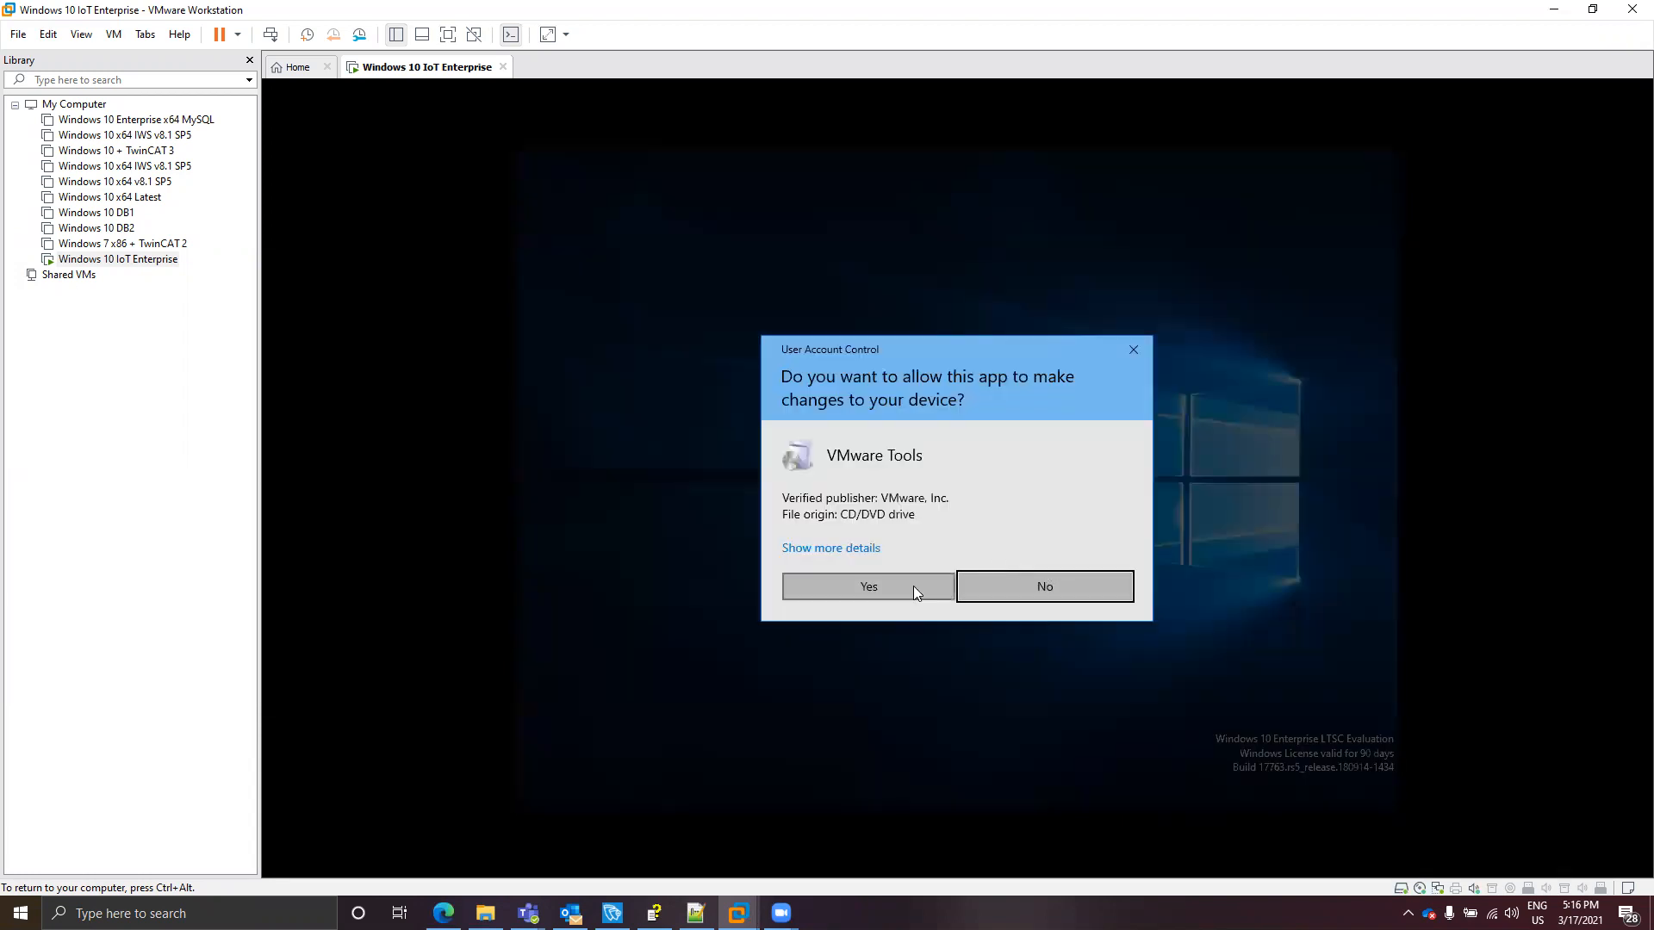
- Allow VMware Tools to make changes to the device and proceed through the setup wizard to start the installation
{"action": "left_click", "coordinate": [913, 586]}
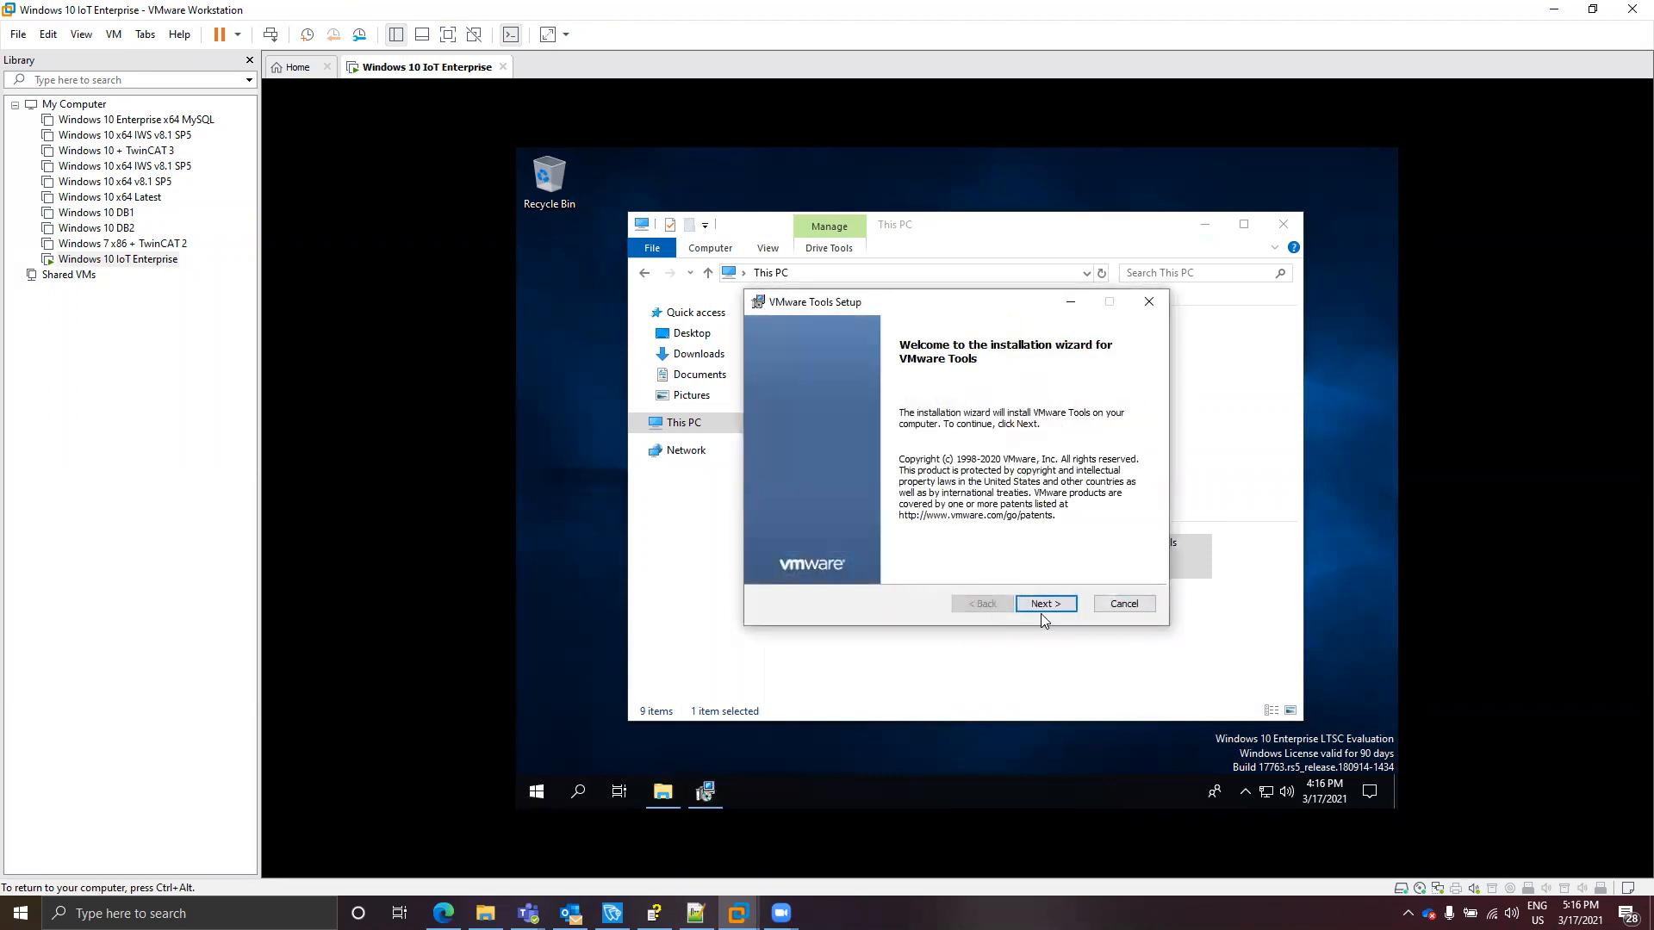
{"action": "left_click", "coordinate": [1046, 603]}
{"action": "left_click", "coordinate": [1045, 603]}
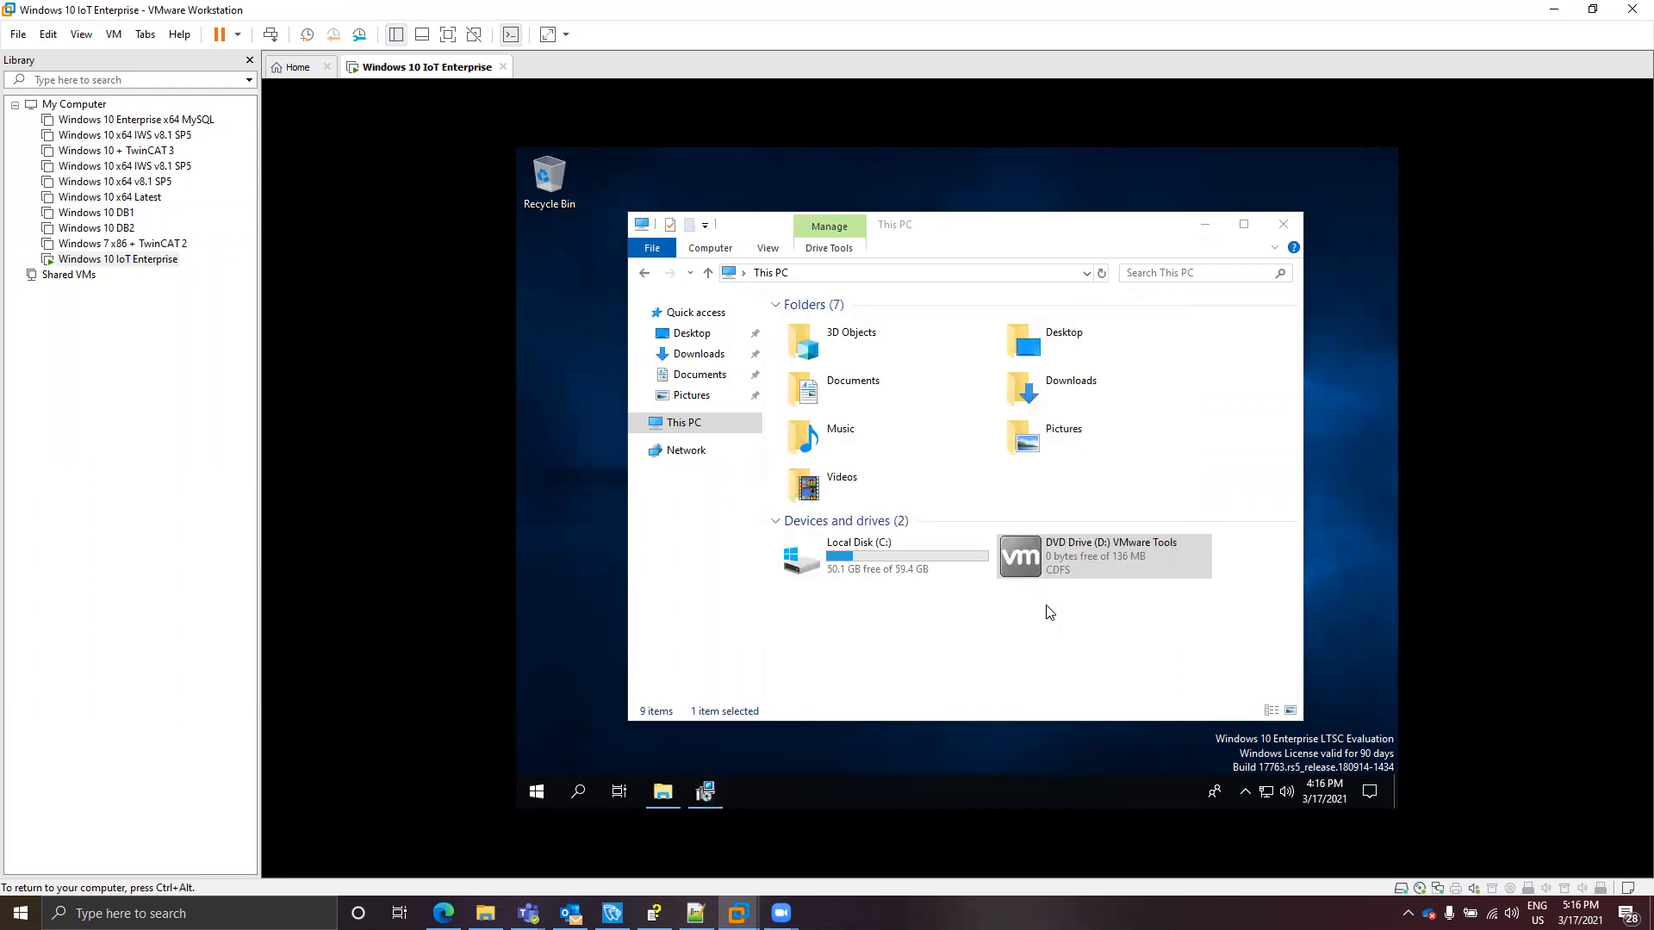
- Switch to the host's File Explorer and look at the processor folders inside the Redist WinCE 5.0 folder
{"action": "key", "text": "ctrl+alt"}
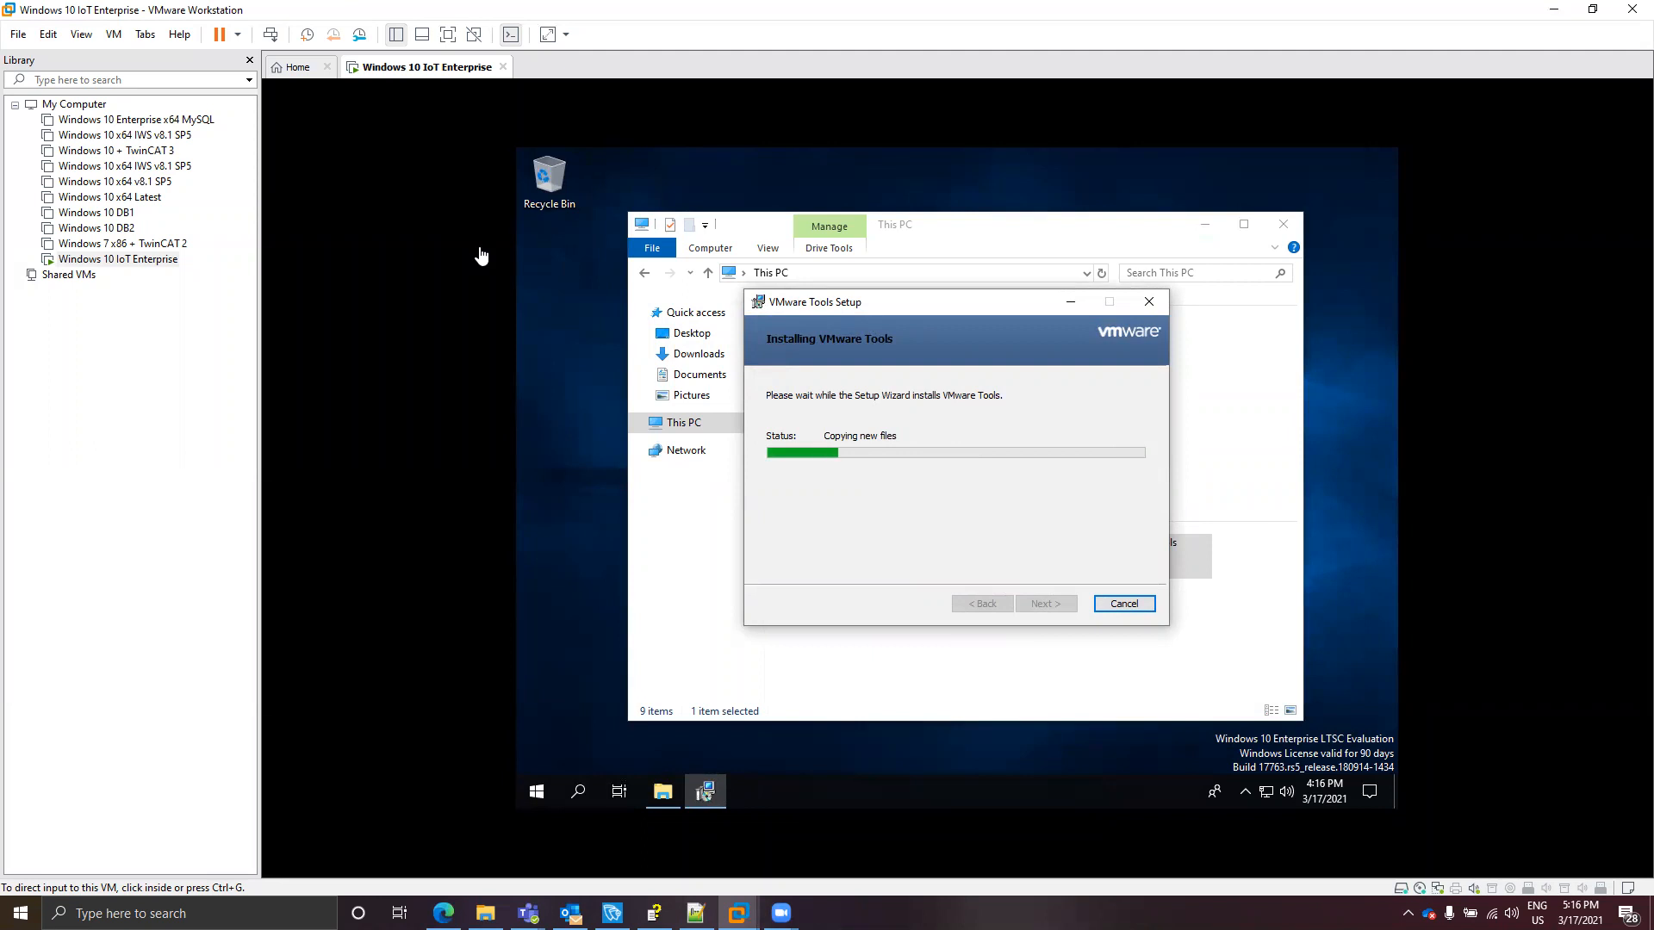
{"action": "left_click", "coordinate": [486, 913]}
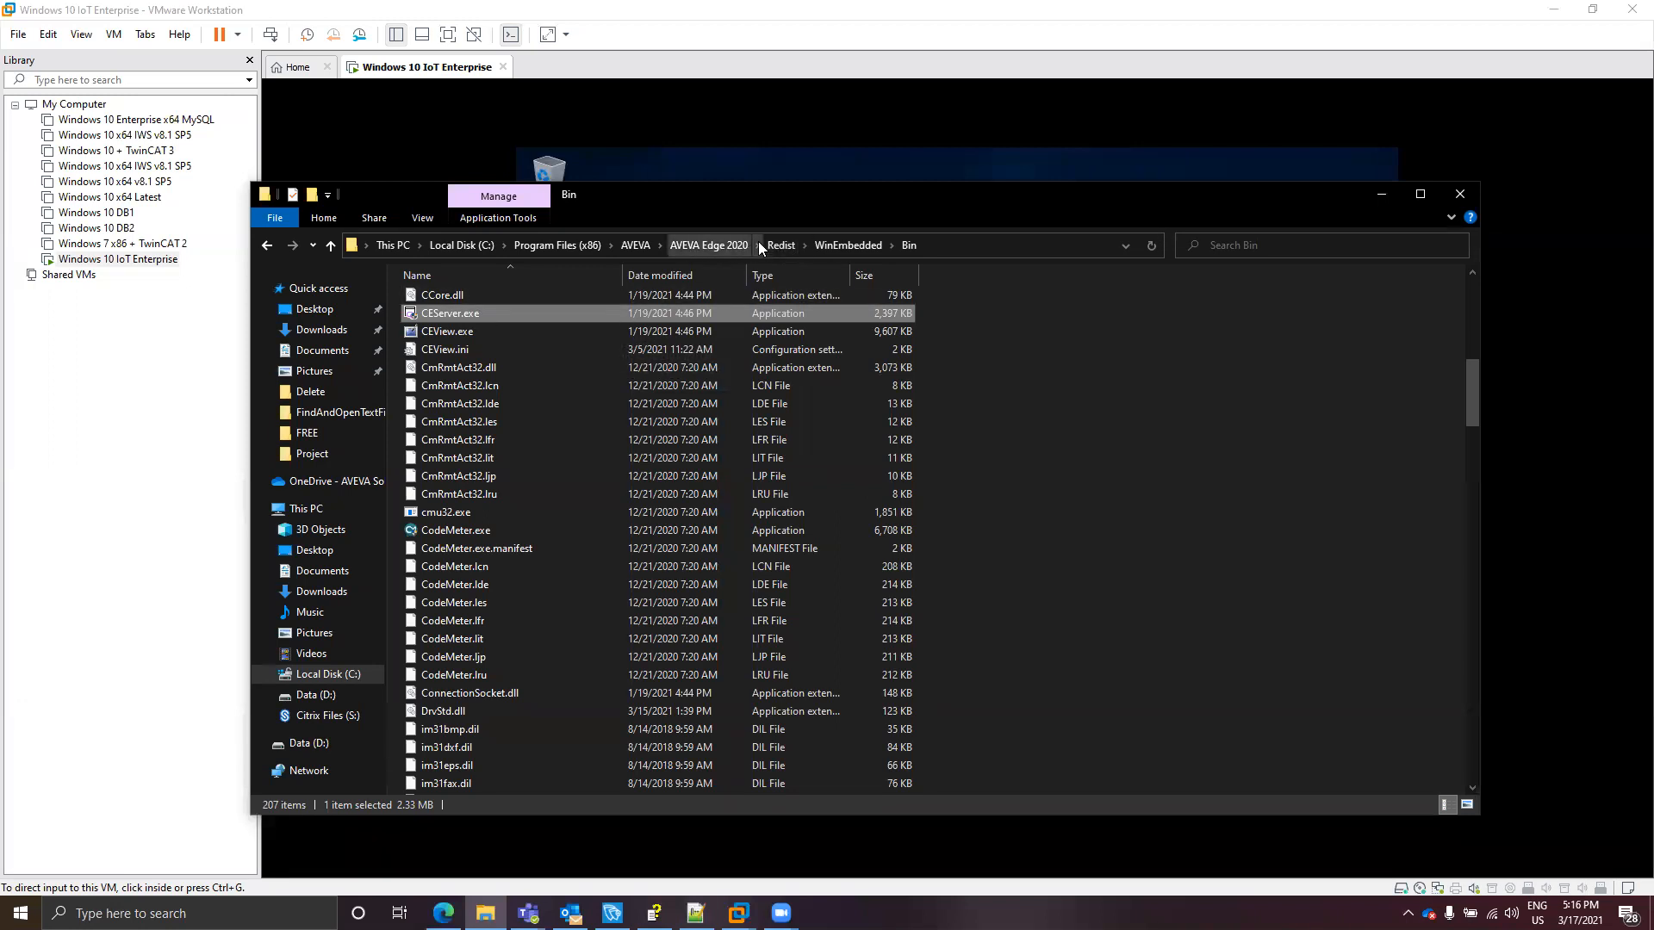
{"action": "left_click", "coordinate": [782, 247]}
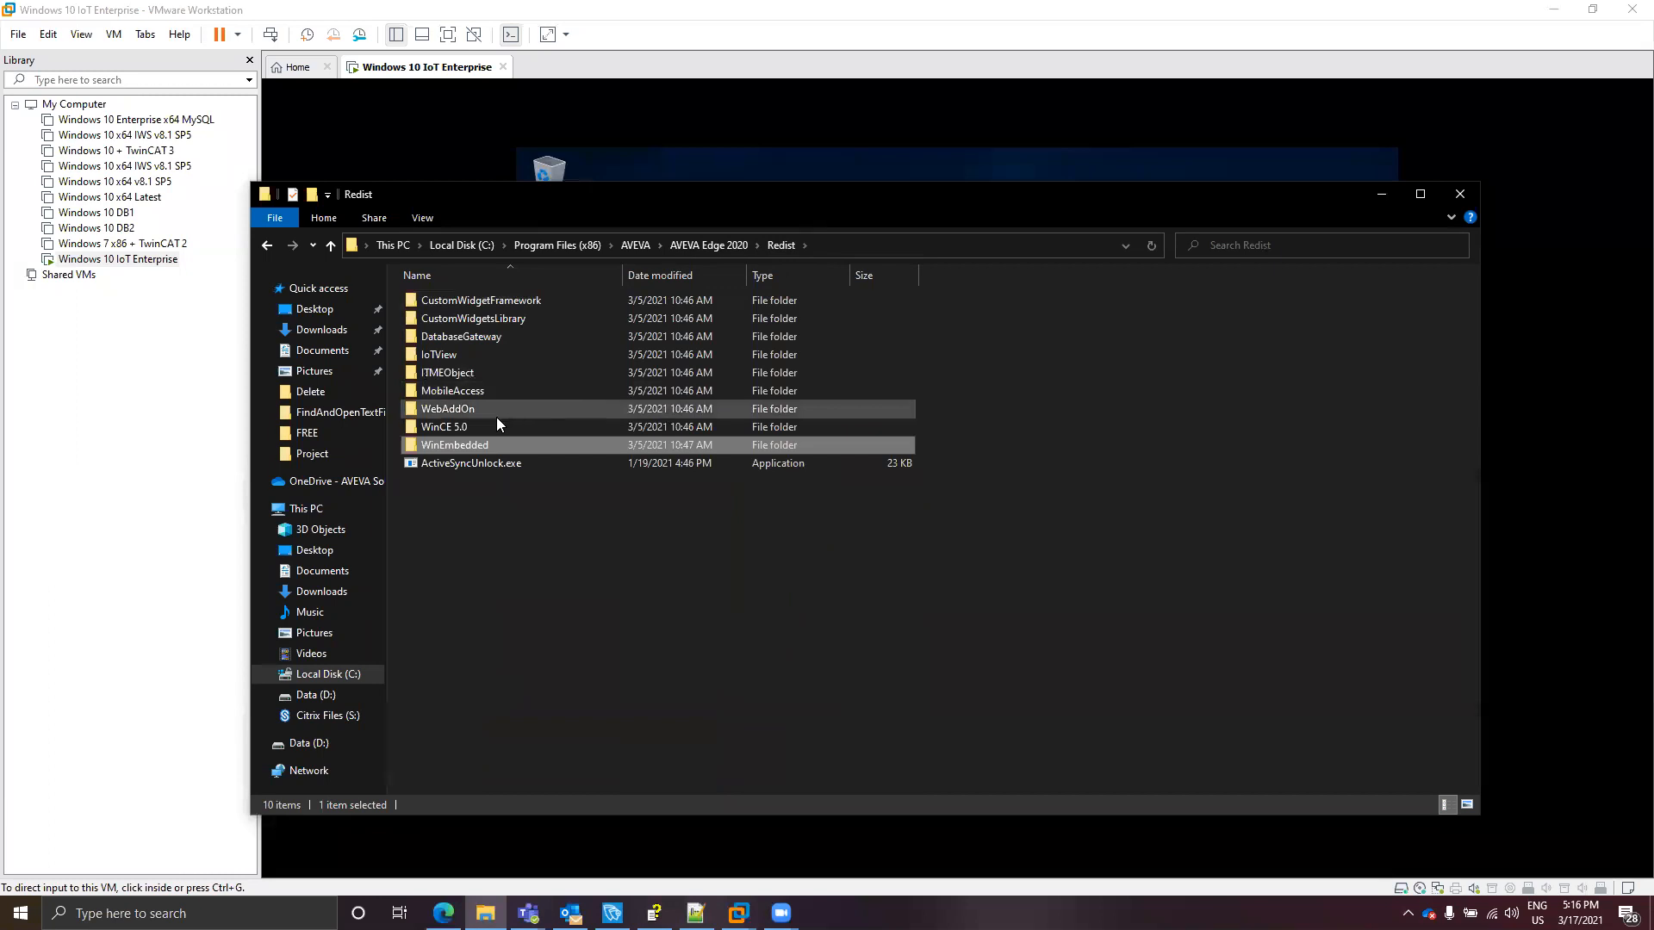
{"action": "double_click", "coordinate": [475, 427]}
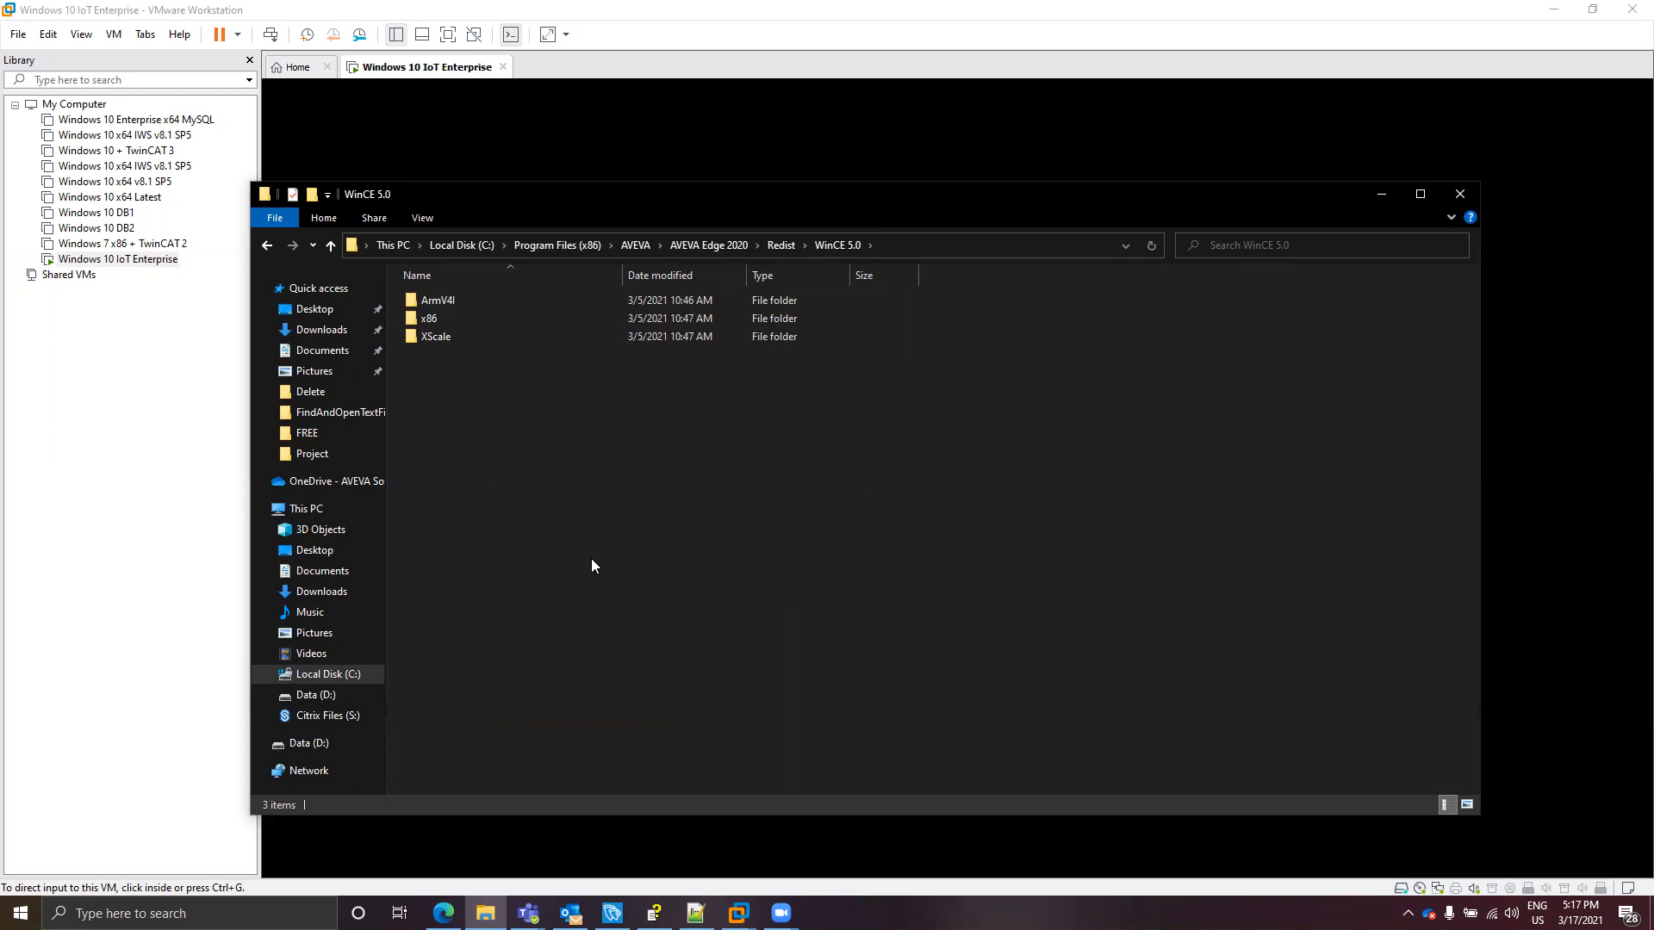
{"action": "left_click", "coordinate": [435, 320]}
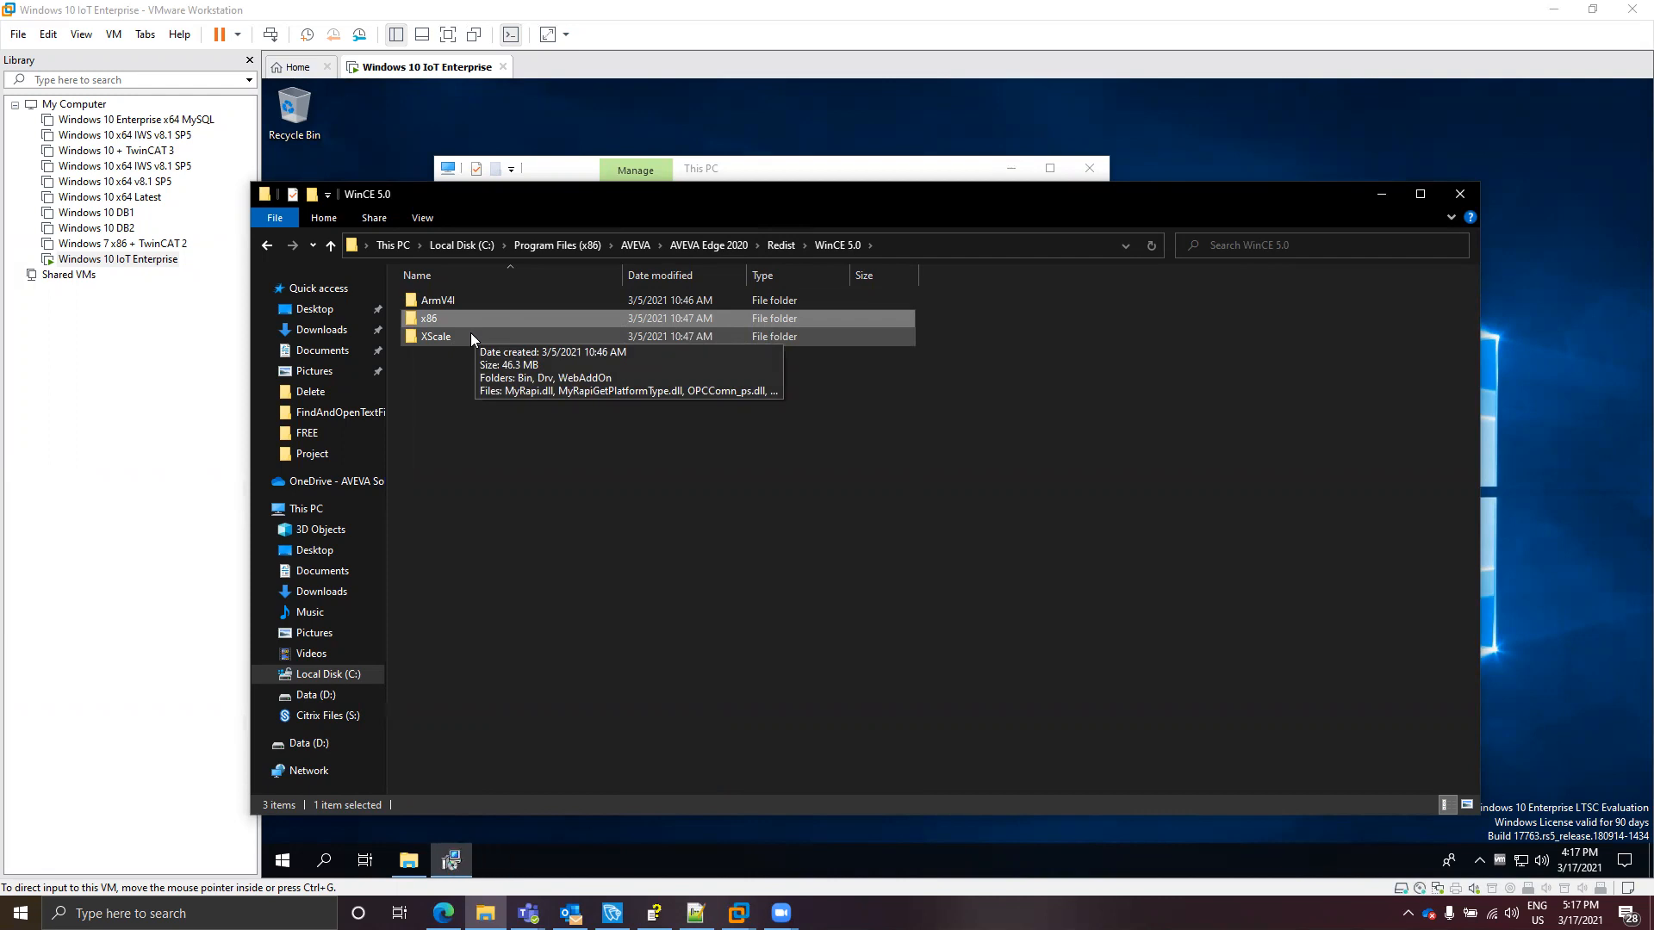
- Open the Bin folder of the ArmV4I processor version and locate its CEServer.exe
{"action": "left_click", "coordinate": [438, 299]}
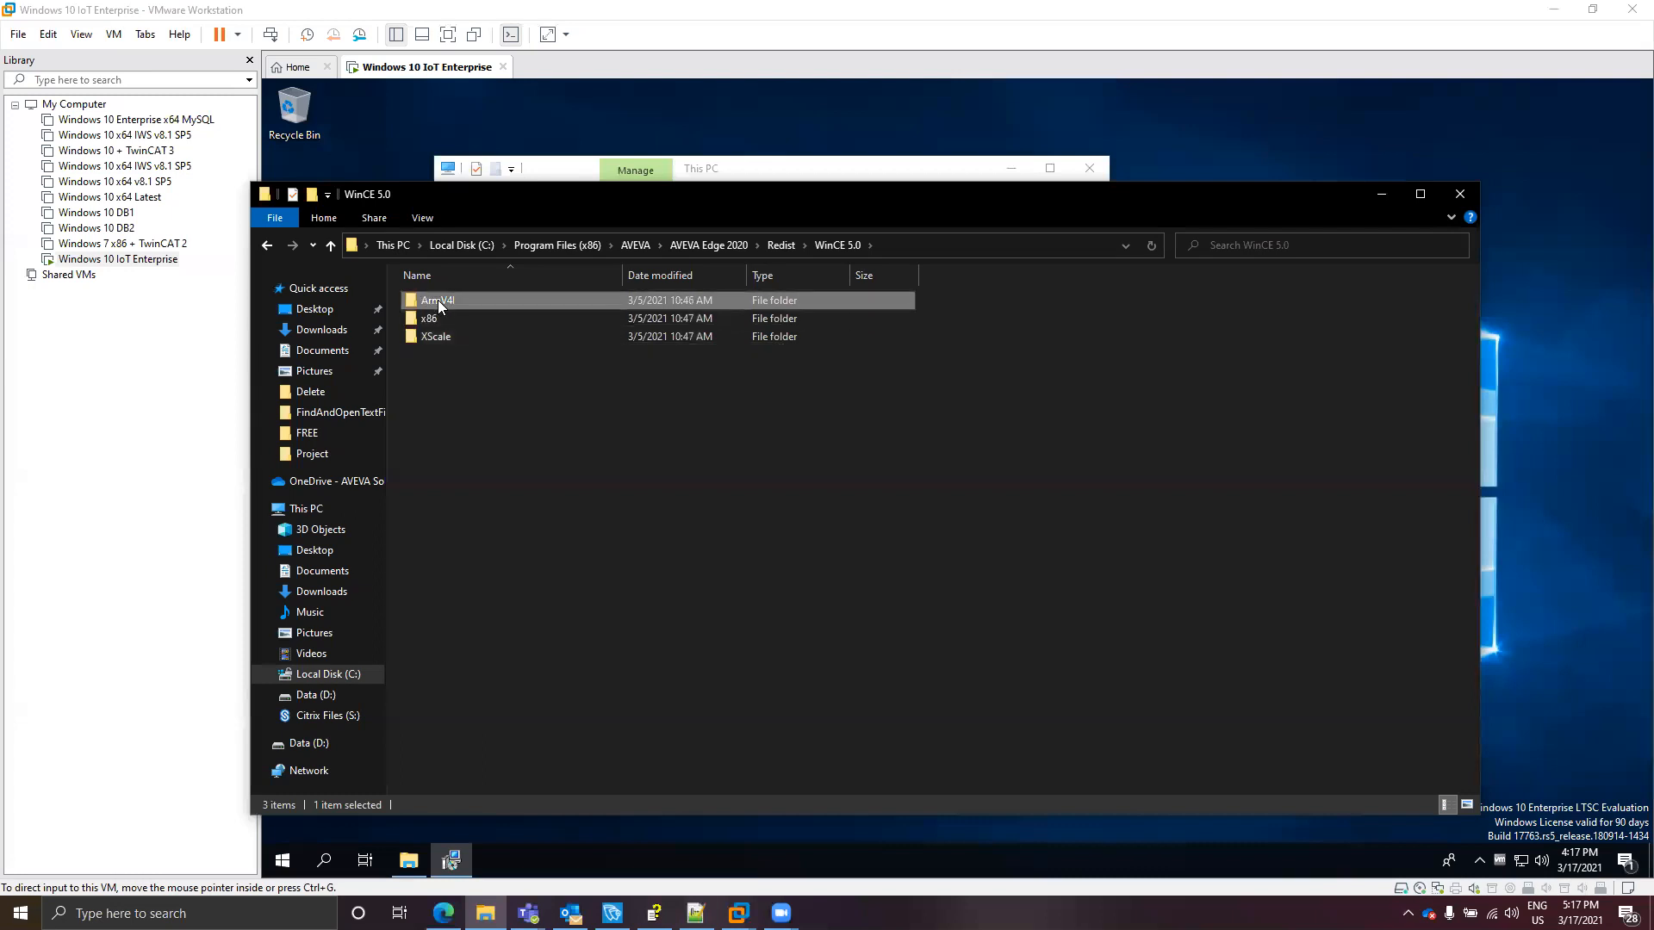
{"action": "double_click", "coordinate": [438, 299]}
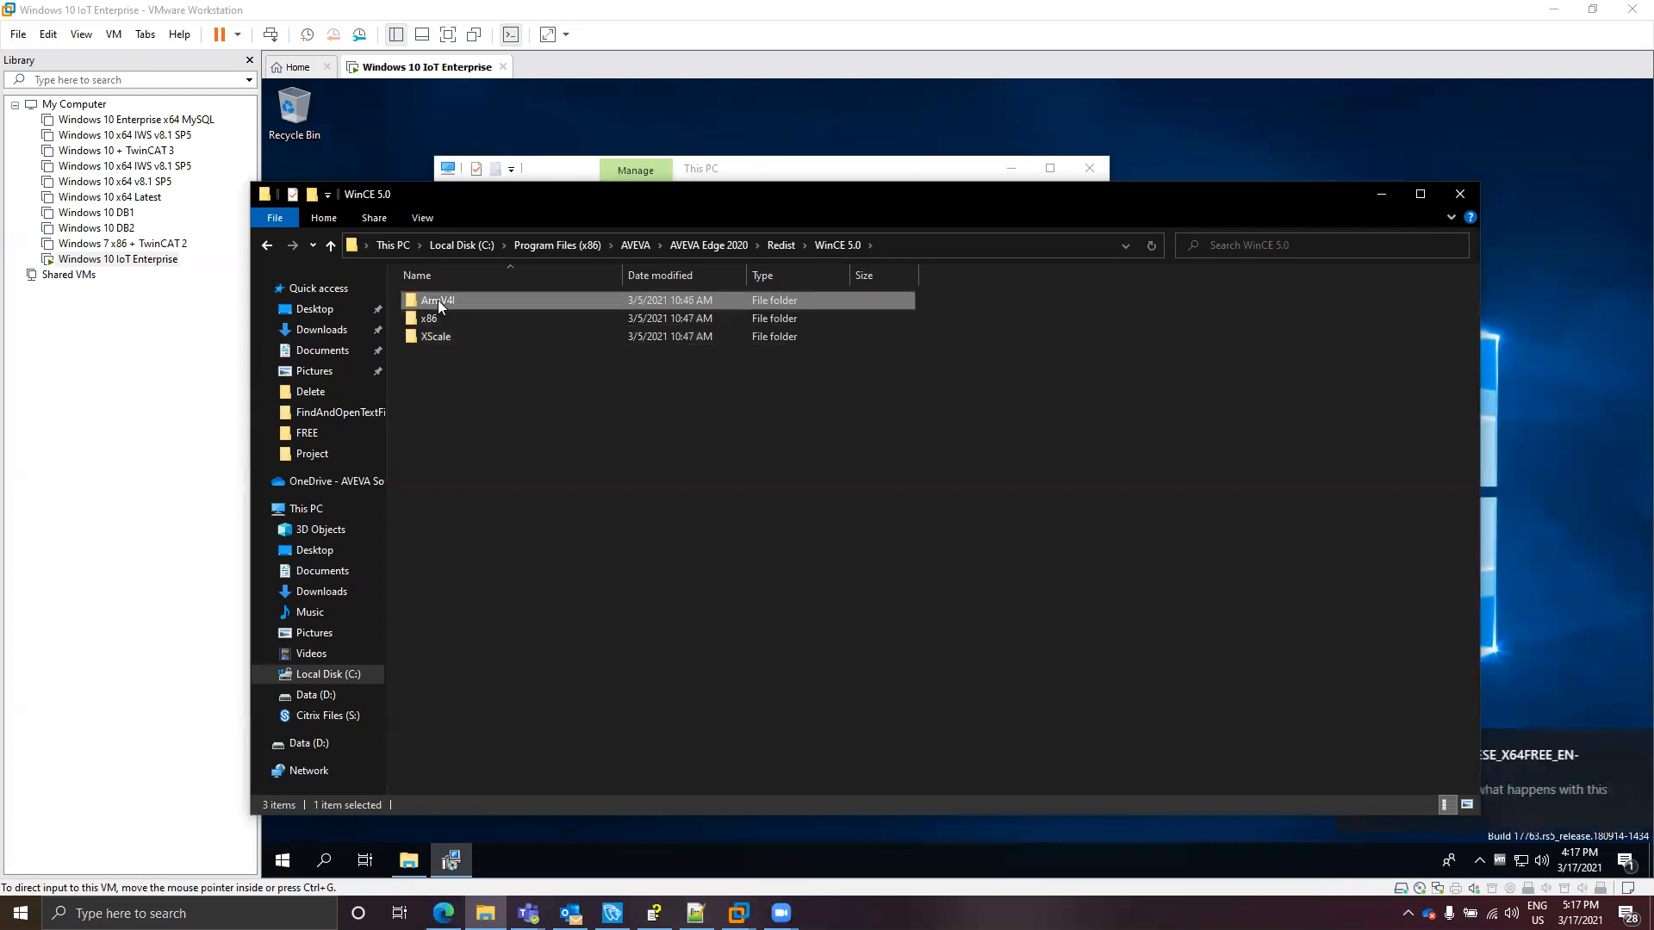
{"action": "key", "text": "Down"}
{"action": "key", "text": "Up"}
{"action": "key", "text": "Return"}
{"action": "left_click", "coordinate": [515, 428]}
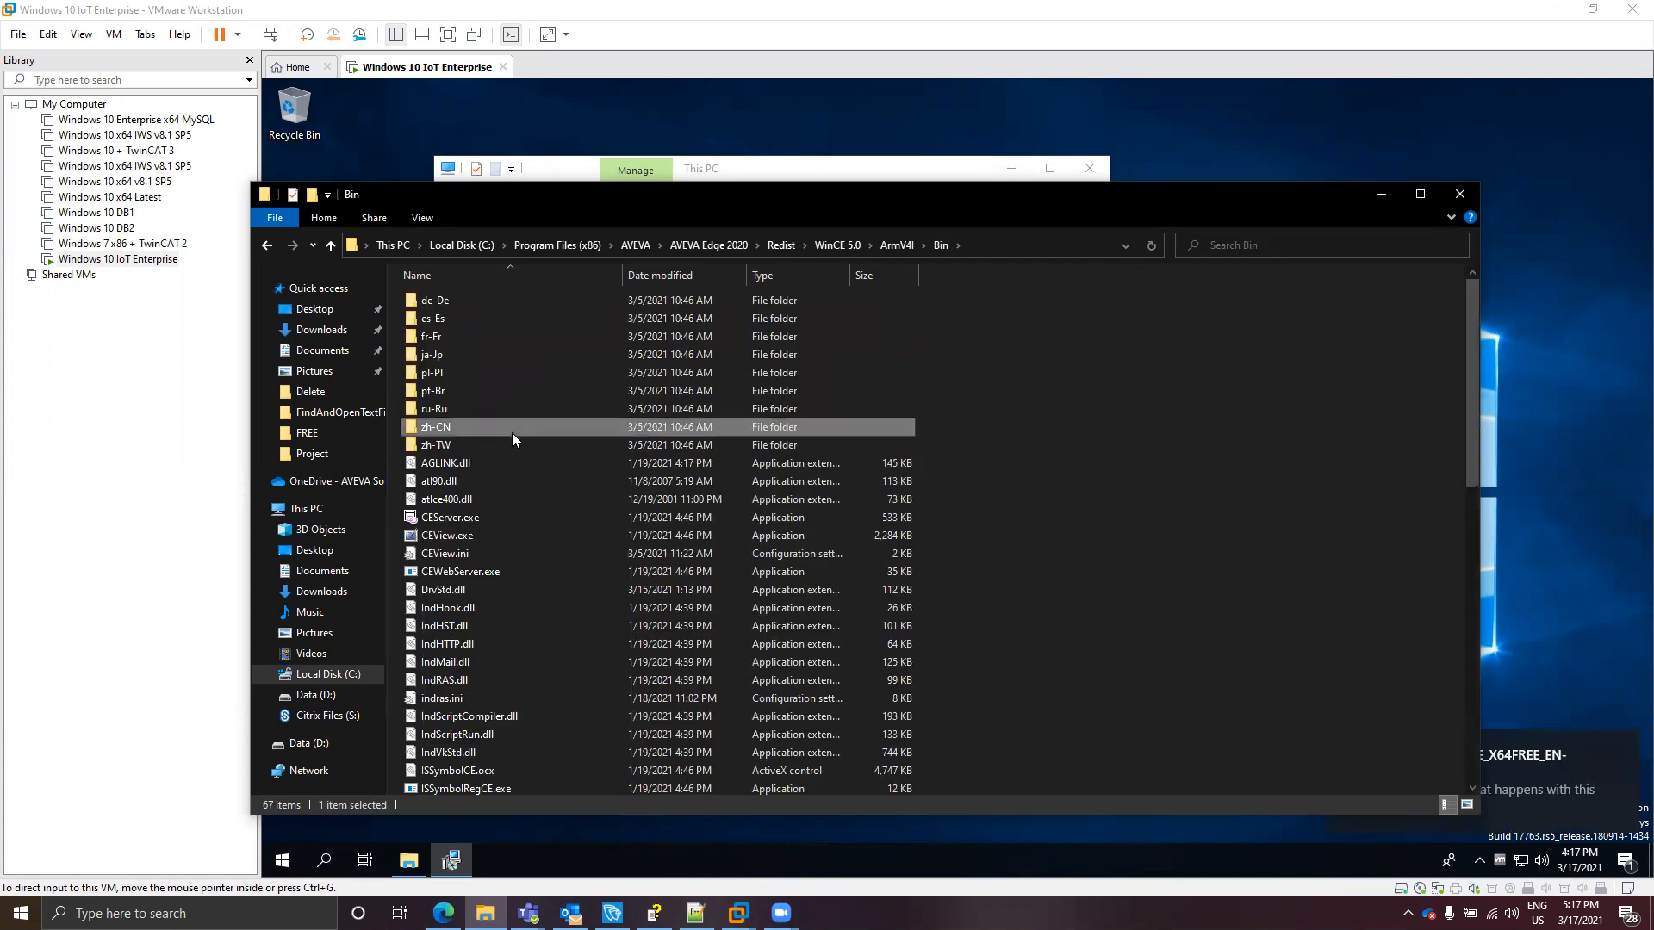
{"action": "left_click", "coordinate": [457, 518]}
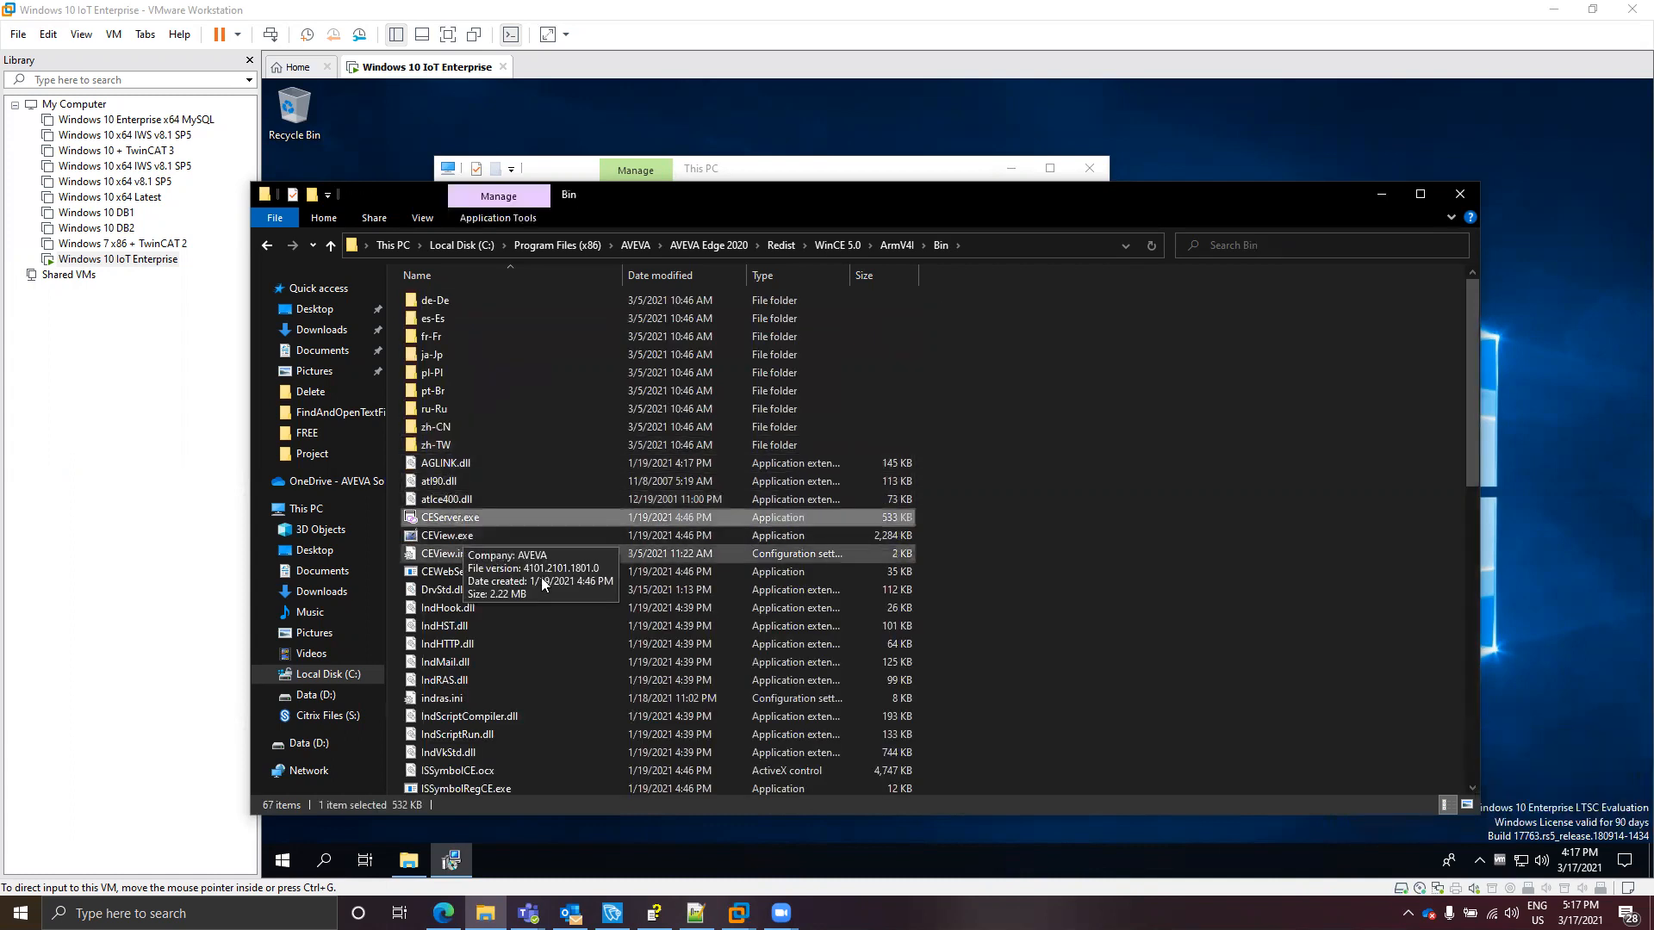
{"action": "mouse_move", "coordinate": [556, 589]}
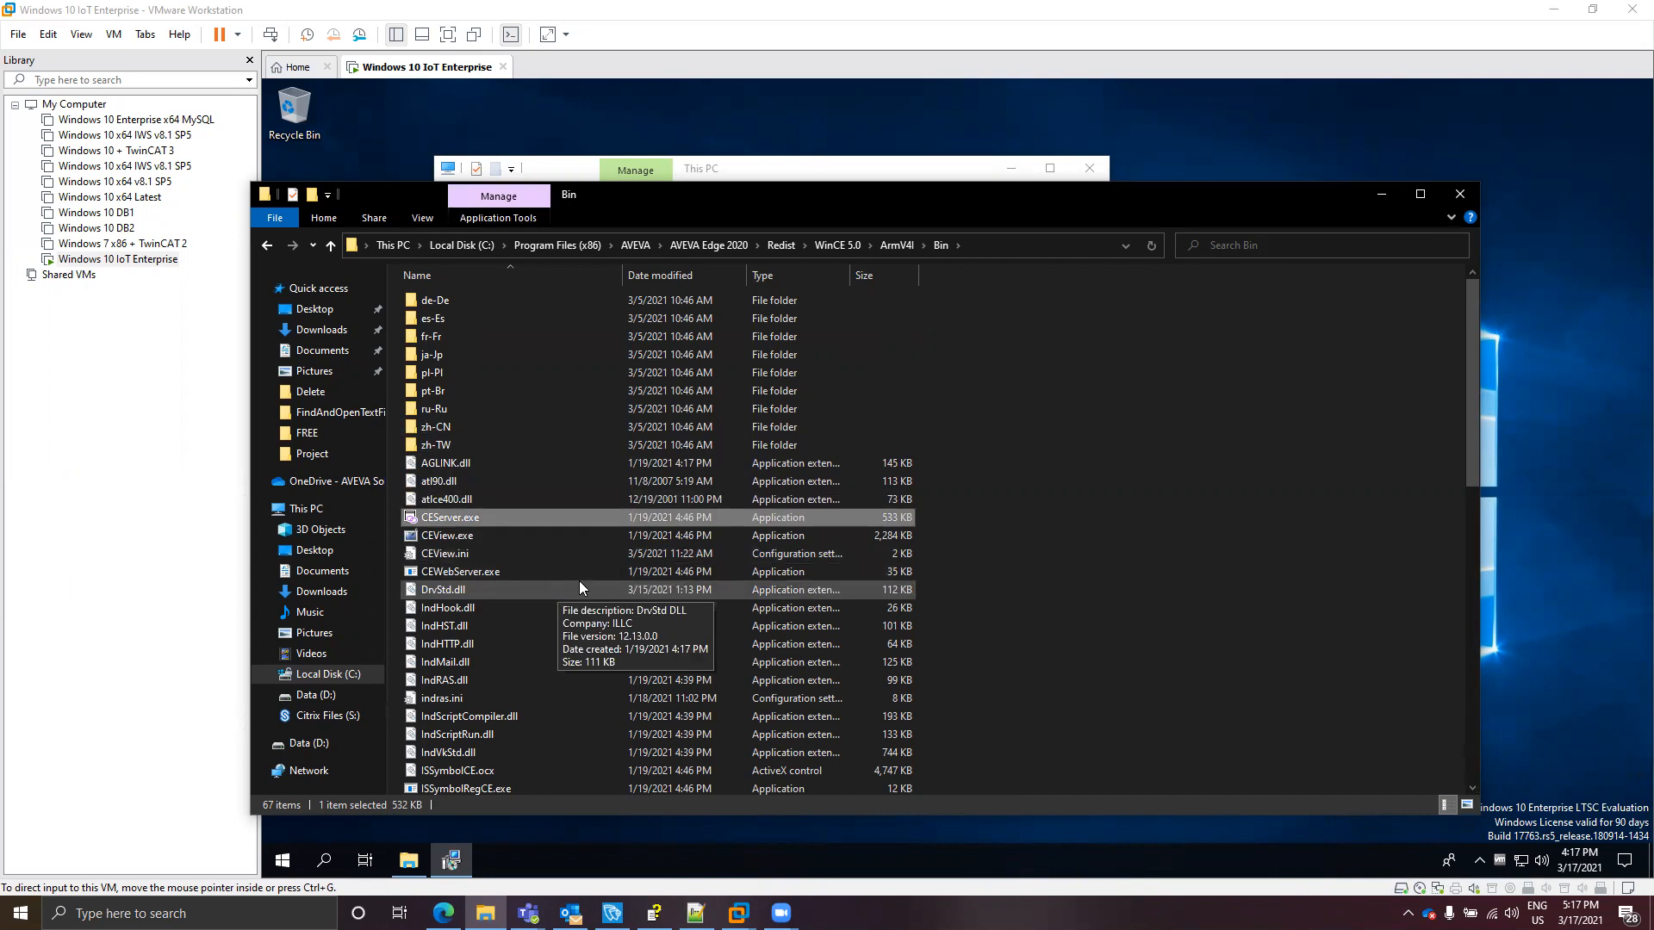
- Go back through AVEVA Edge 2020 and Redist to the WinEmbedded Bin folder and select CEServer.exe
{"action": "left_click", "coordinate": [720, 246]}
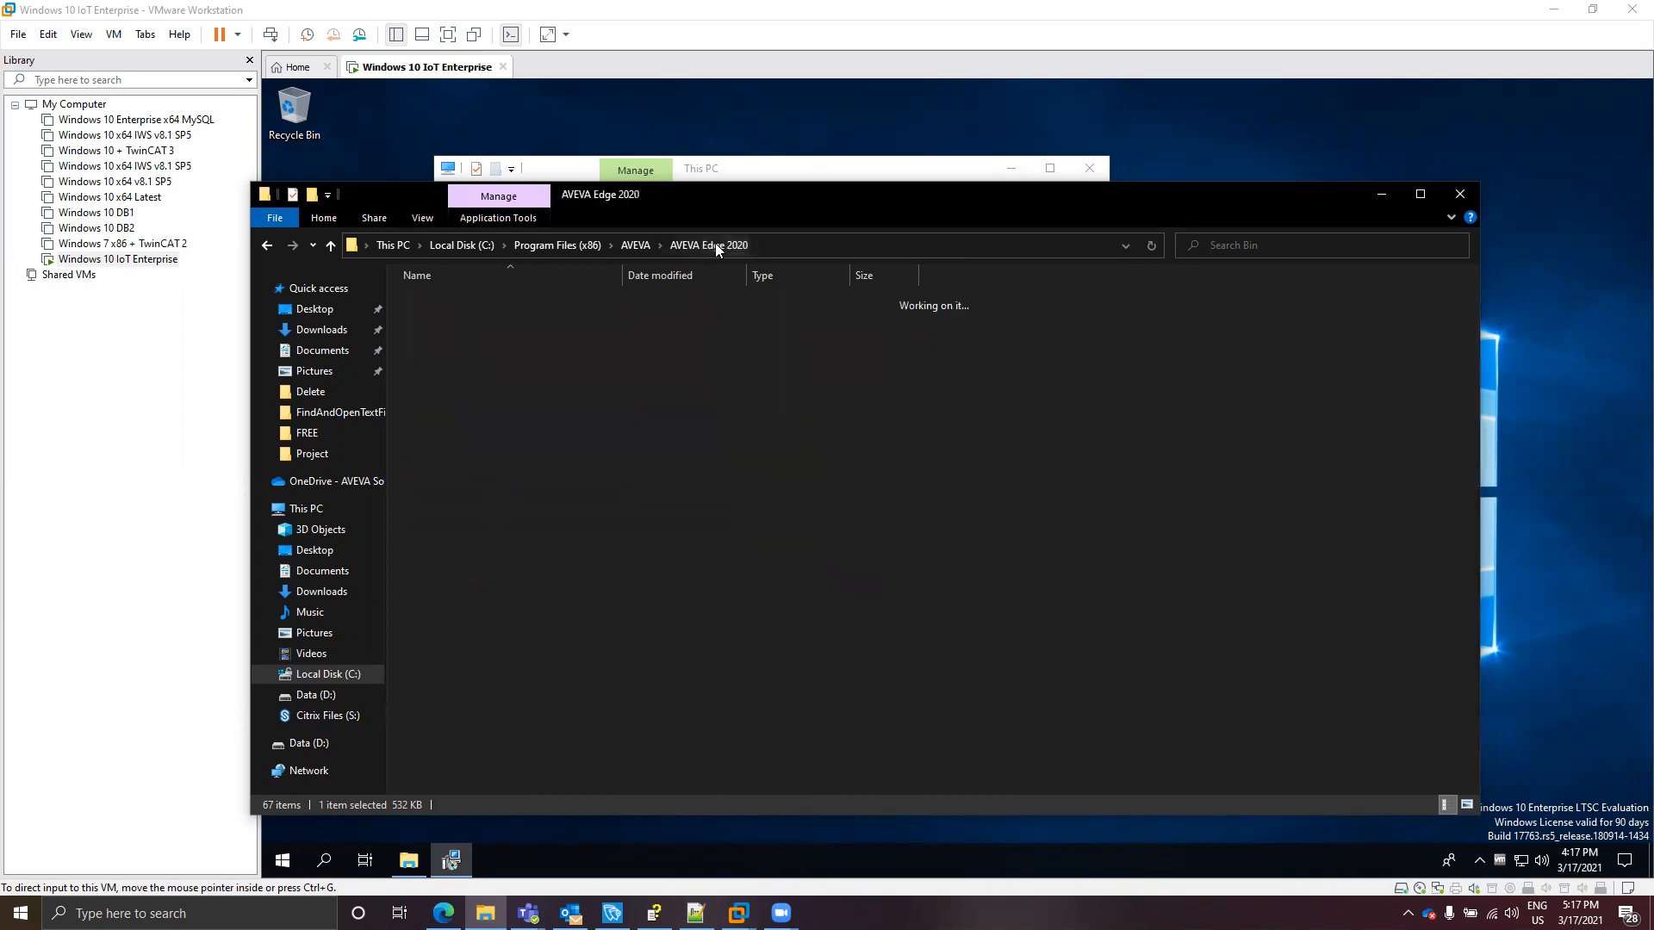
{"action": "double_click", "coordinate": [465, 354]}
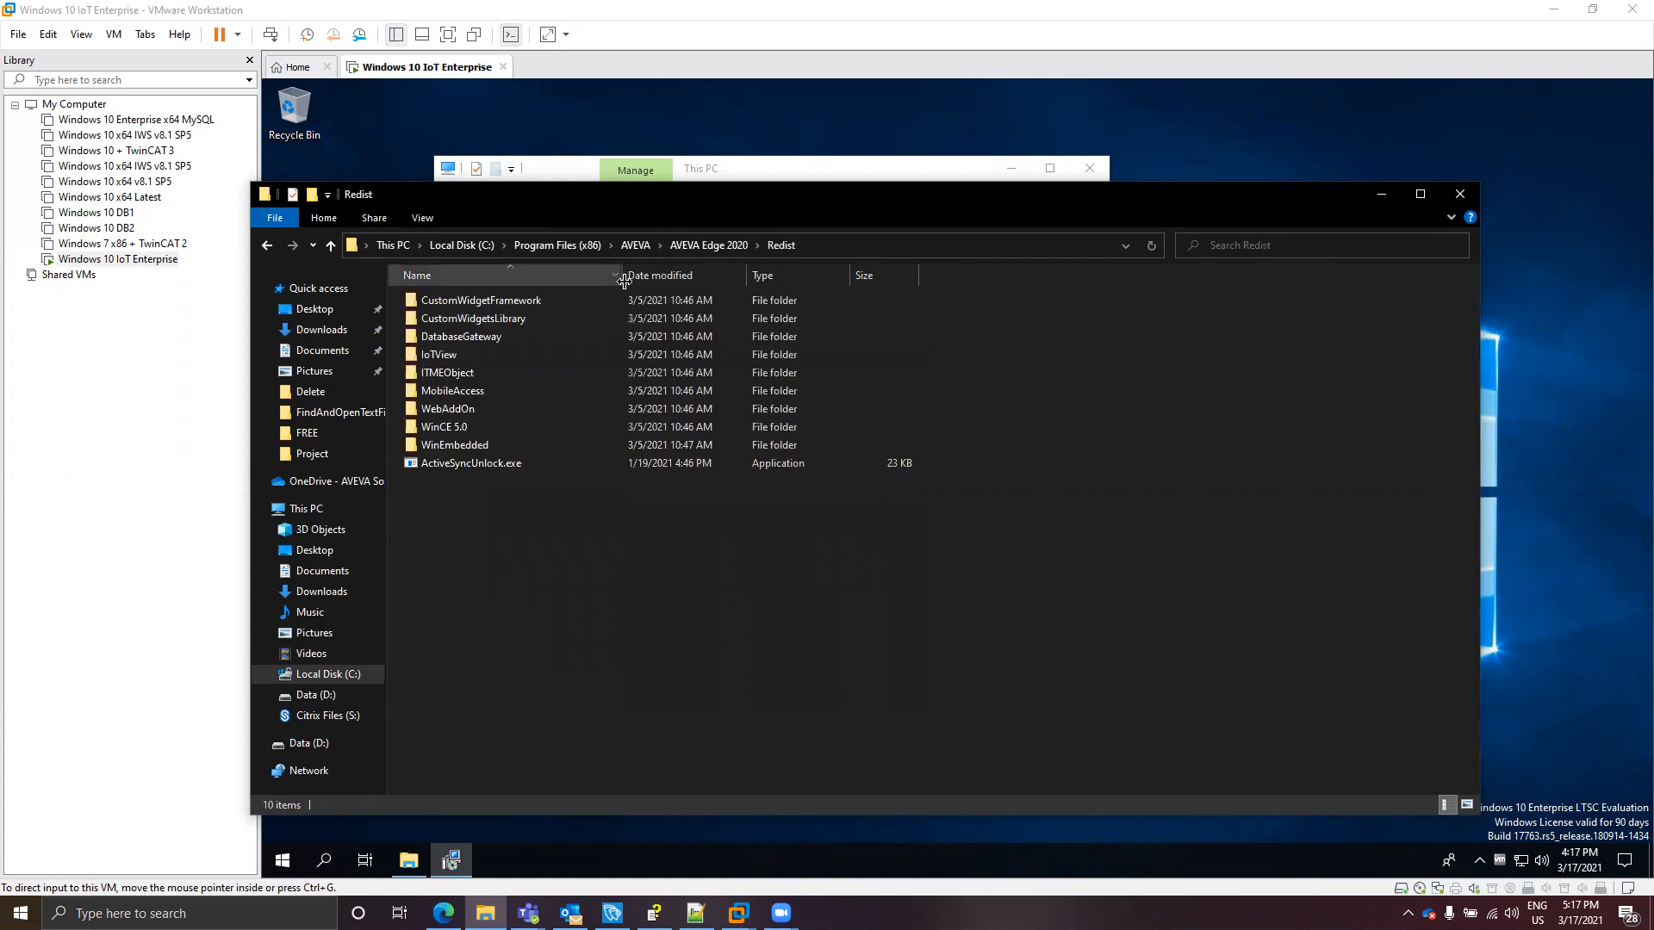
{"action": "double_click", "coordinate": [455, 441]}
{"action": "double_click", "coordinate": [440, 305]}
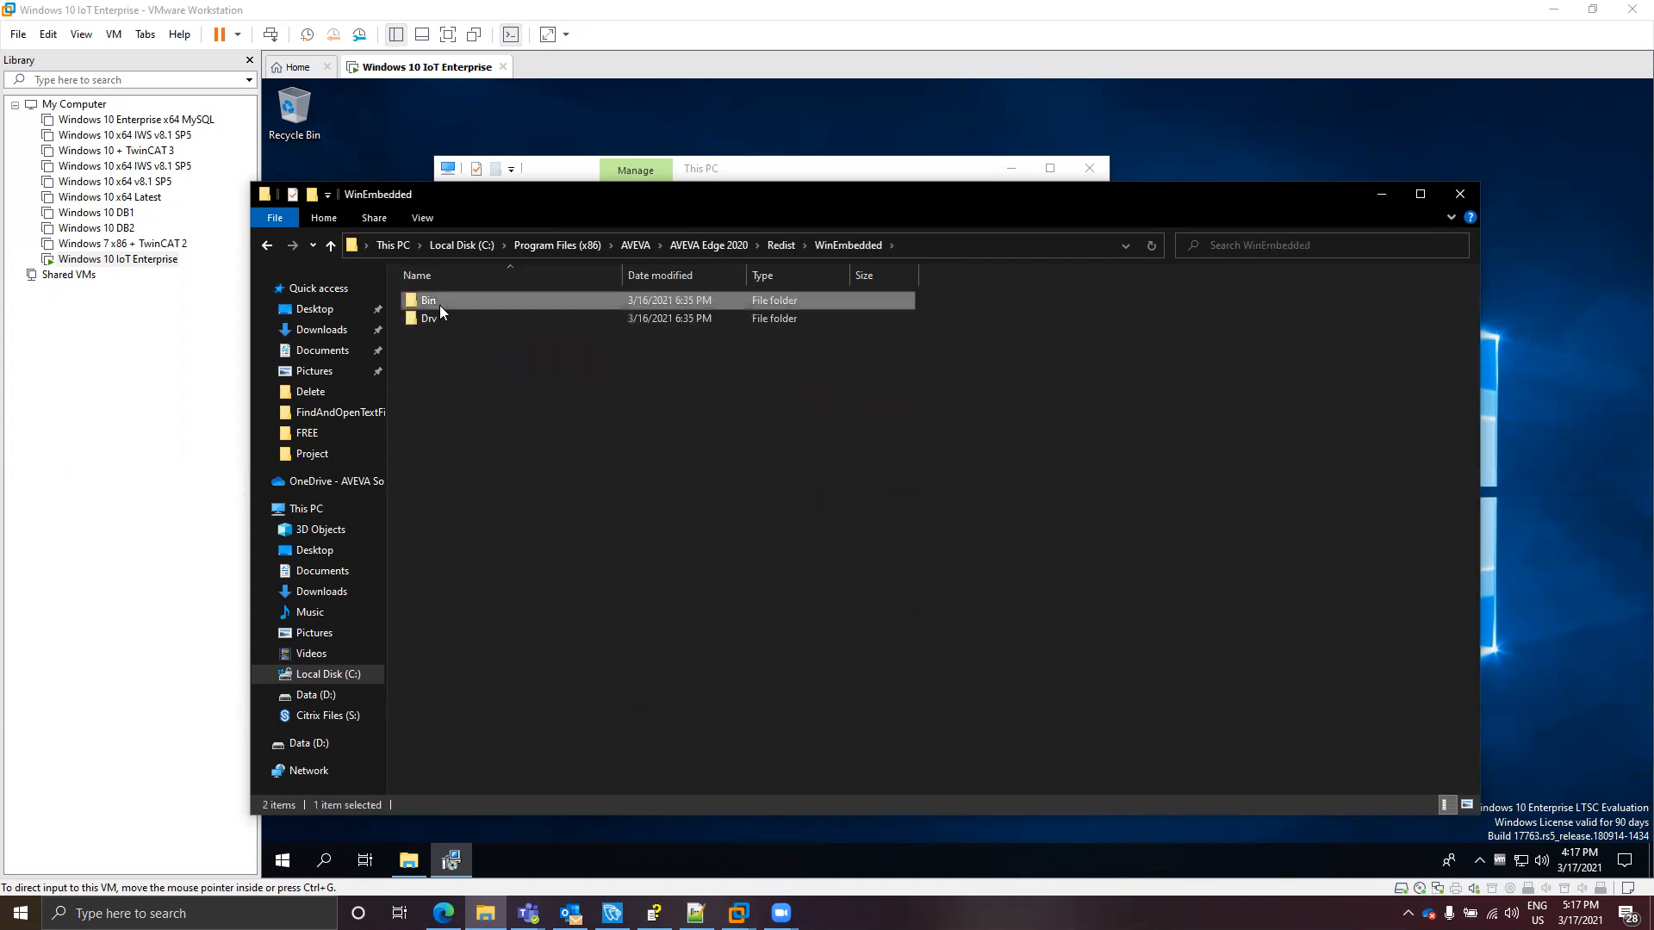
{"action": "left_click", "coordinate": [498, 484]}
{"action": "type", "text": "ce"}
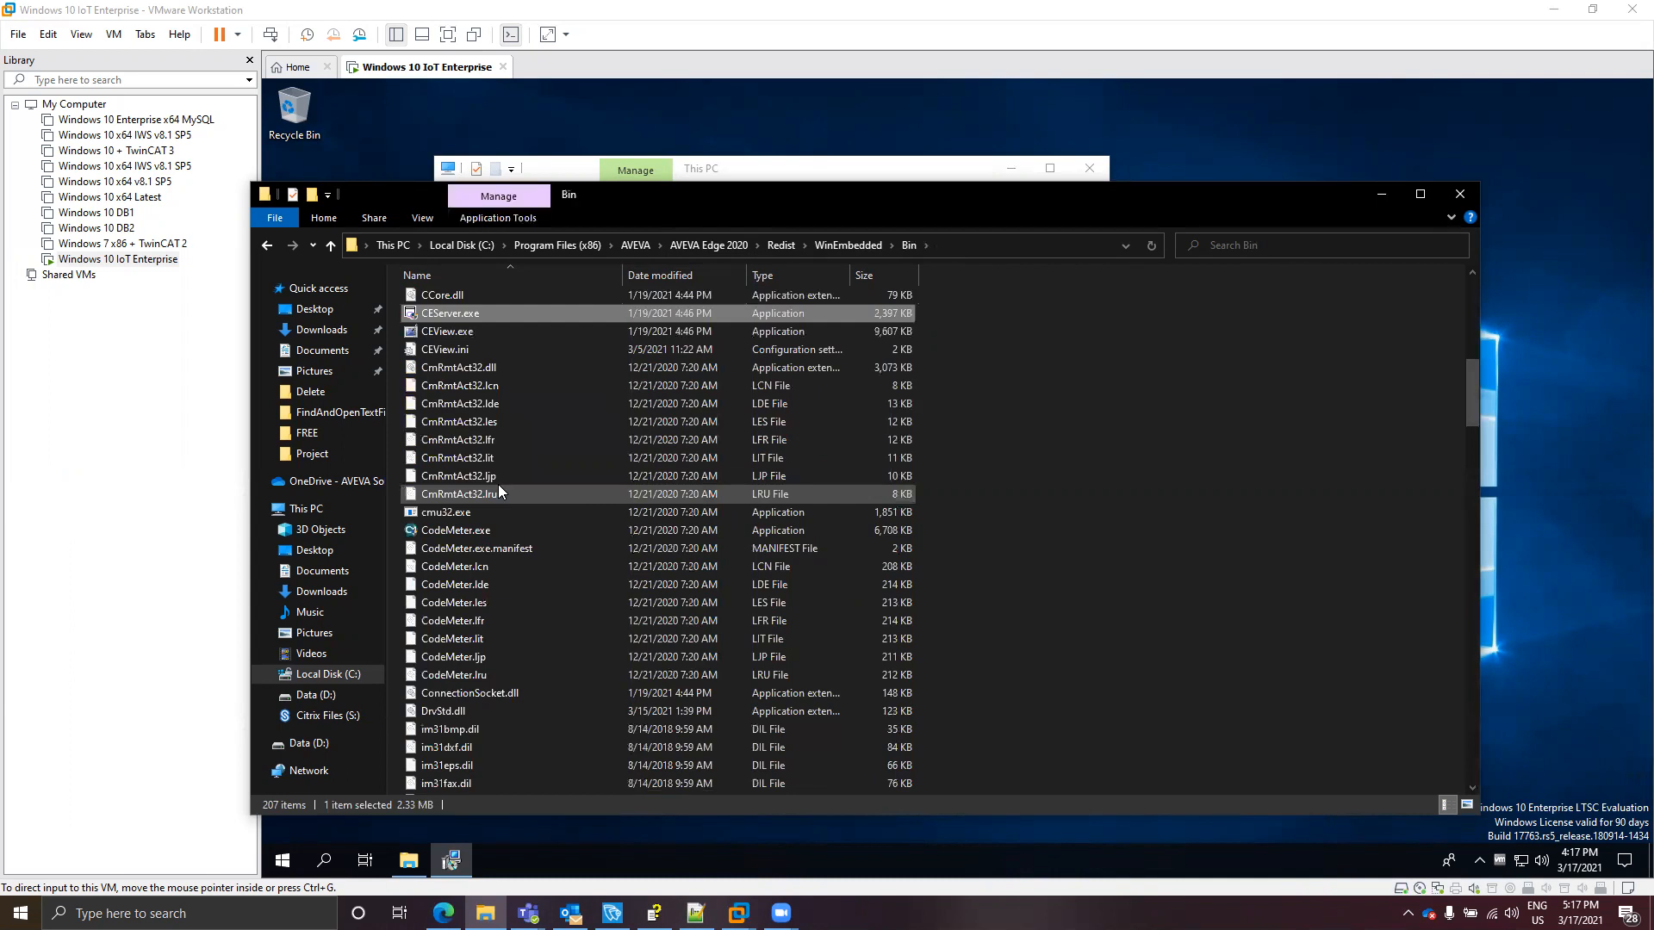
- Finish the VMware Tools setup wizard and restart the Windows 10 IoT Enterprise virtual machine
{"action": "left_click", "coordinate": [927, 178]}
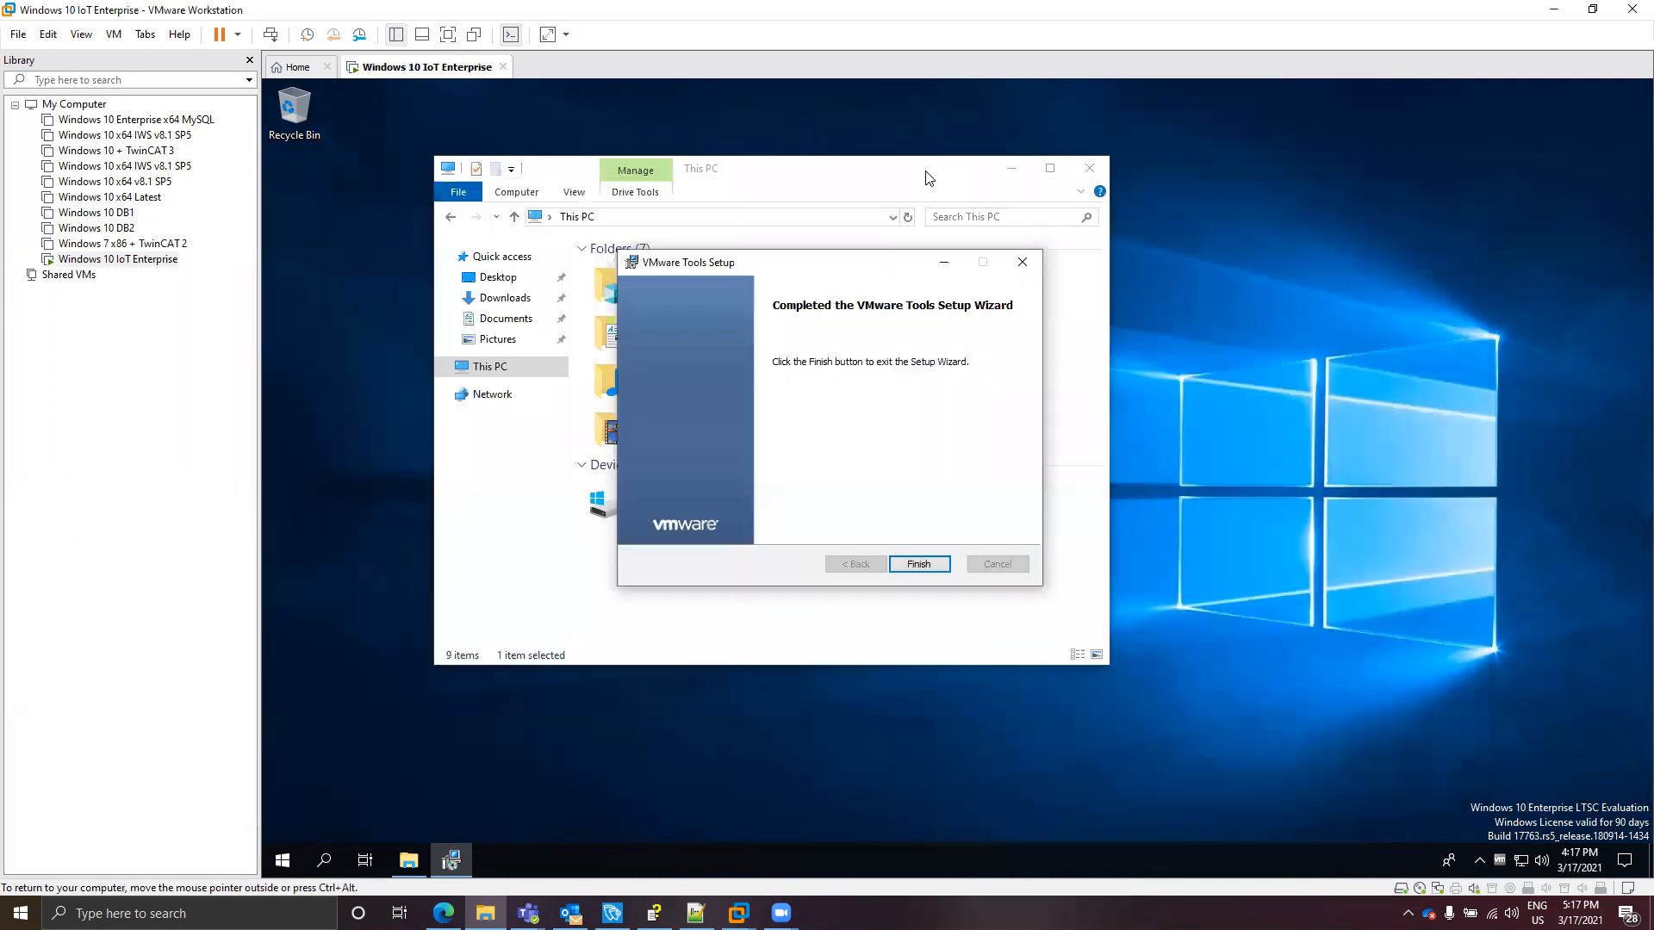
{"action": "left_click", "coordinate": [919, 564]}
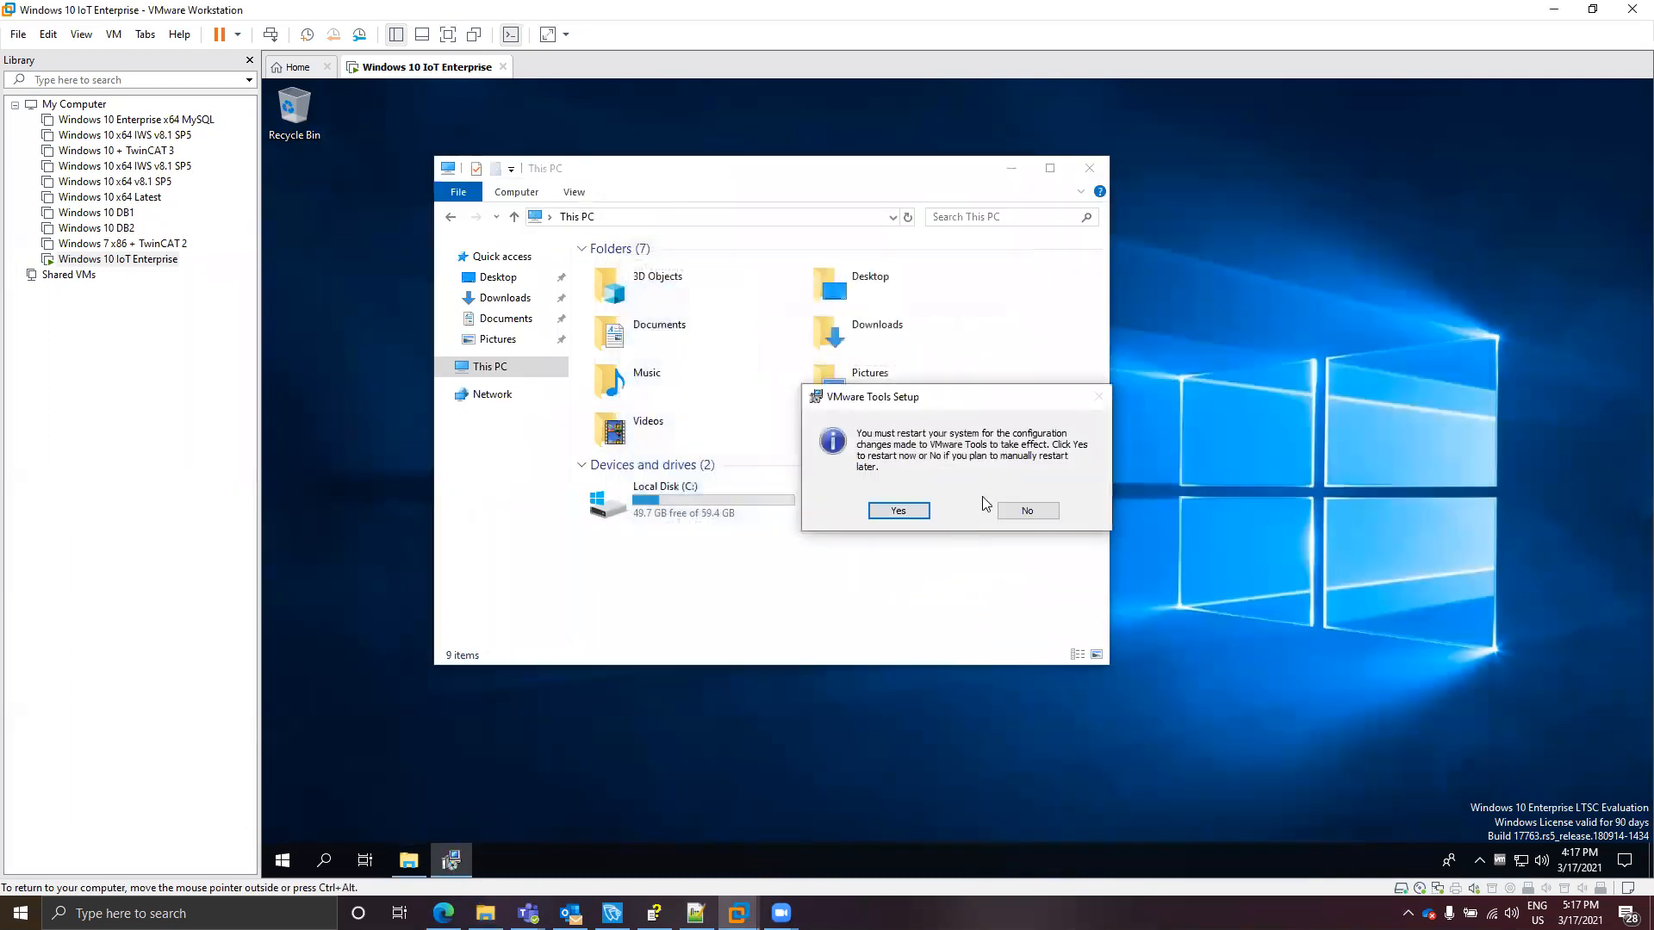
{"action": "left_click", "coordinate": [898, 511]}
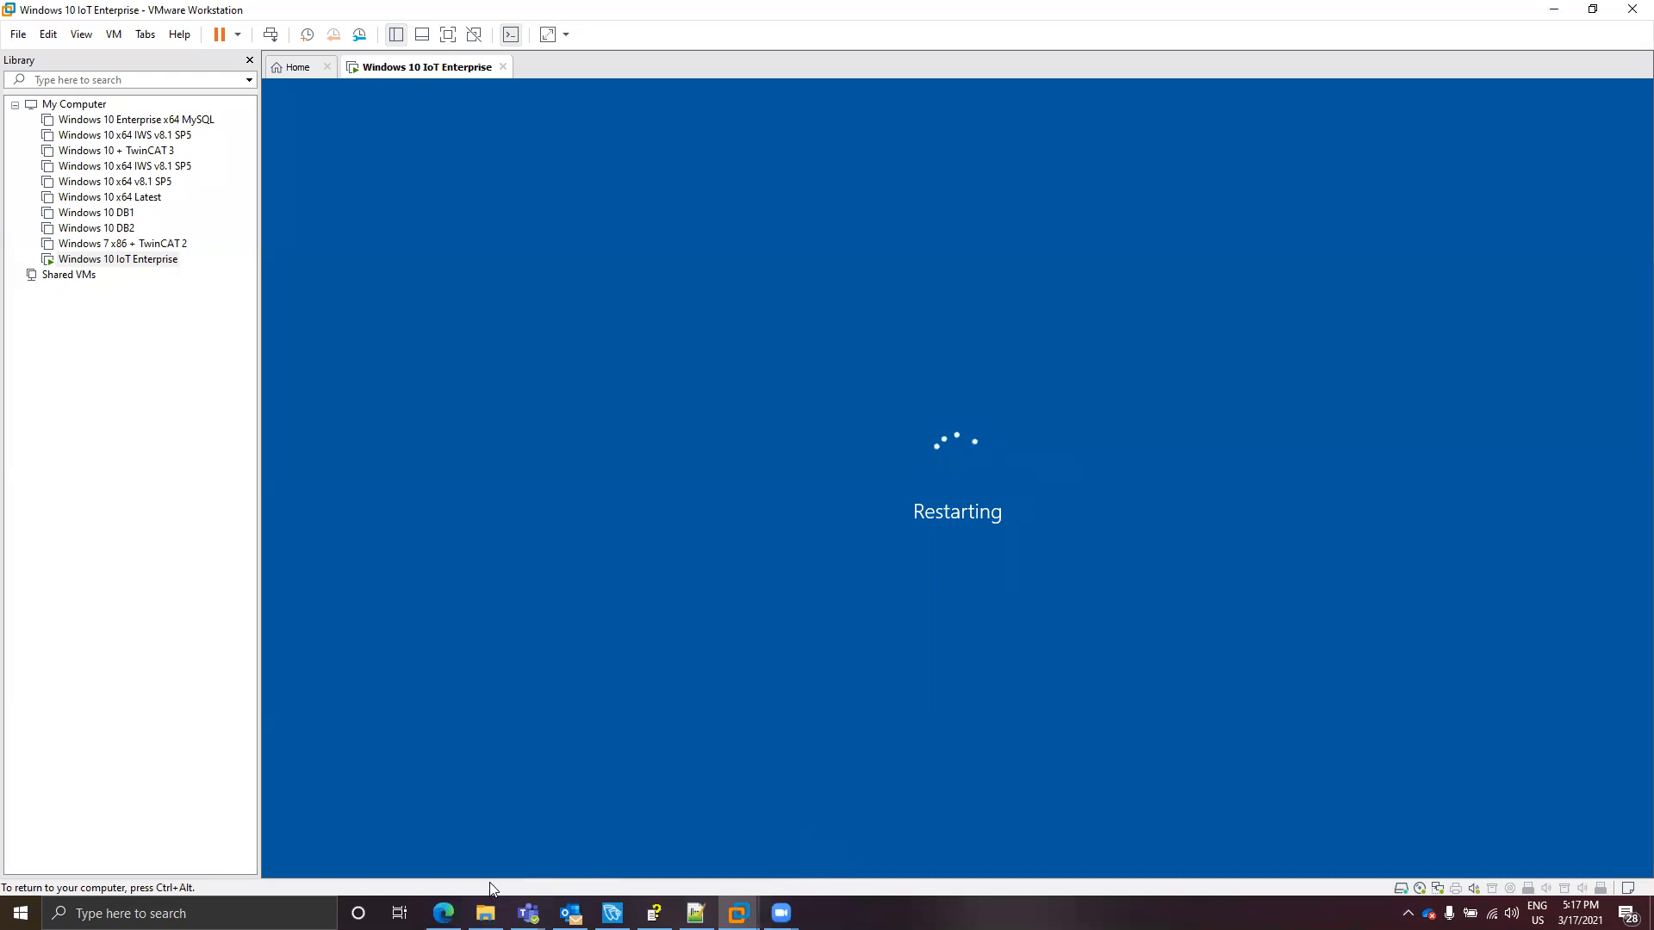
- Try to run CEServer.exe from the WinEmbedded Bin folder on the host computer
{"action": "left_click", "coordinate": [486, 913]}
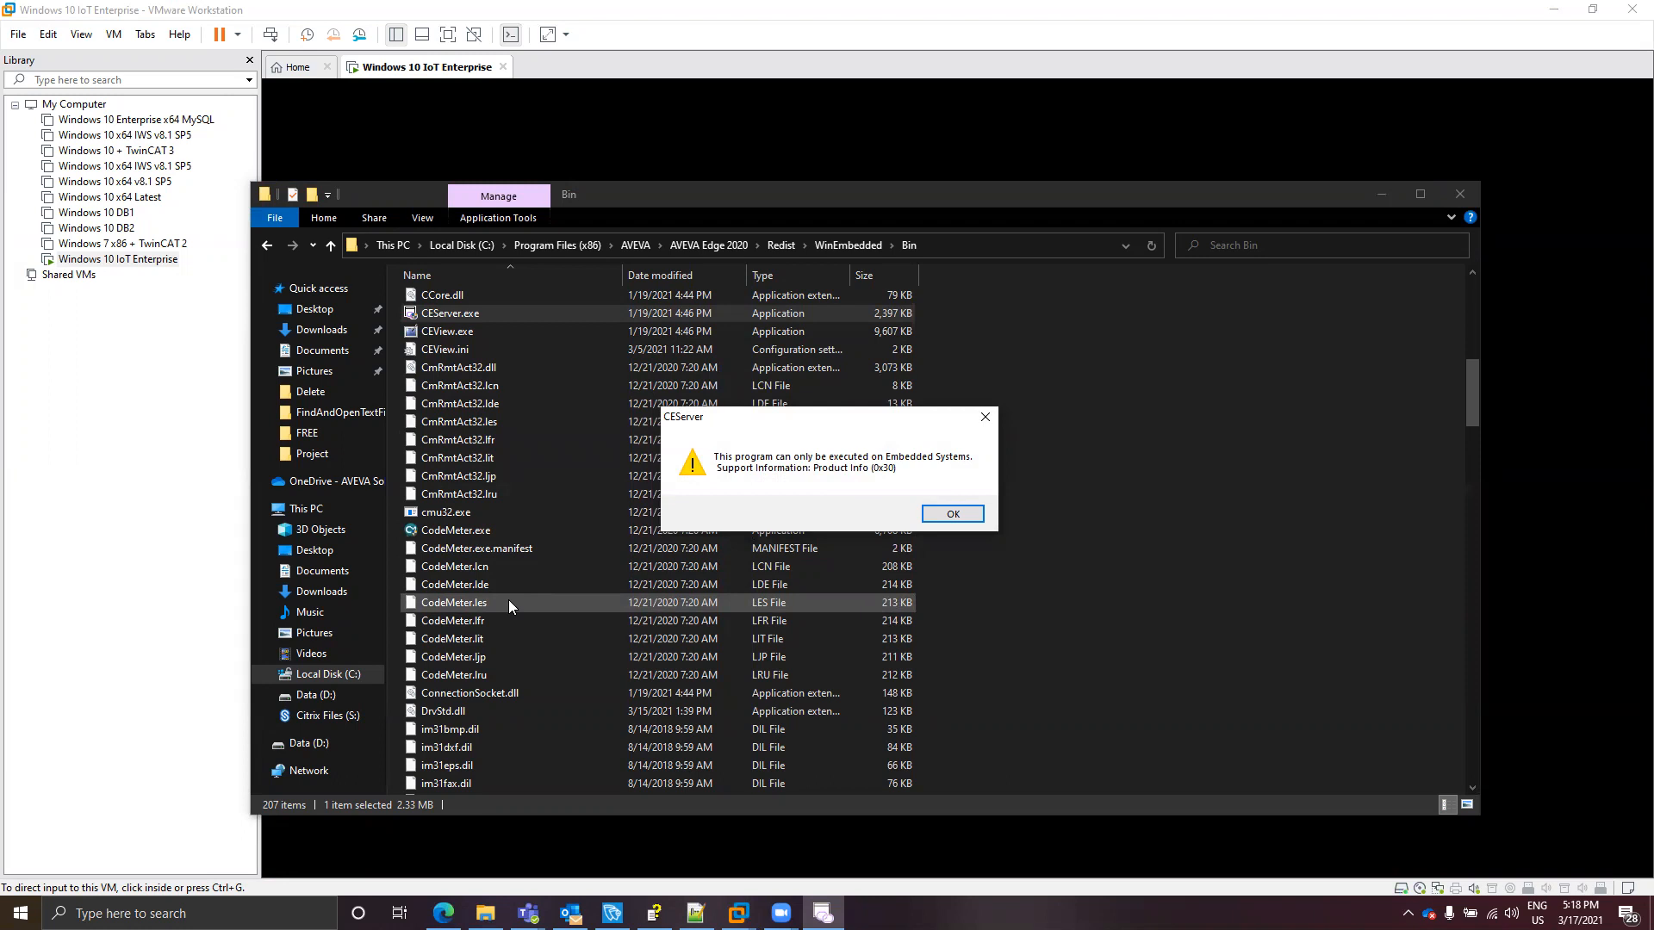
{"action": "left_click", "coordinate": [951, 514]}
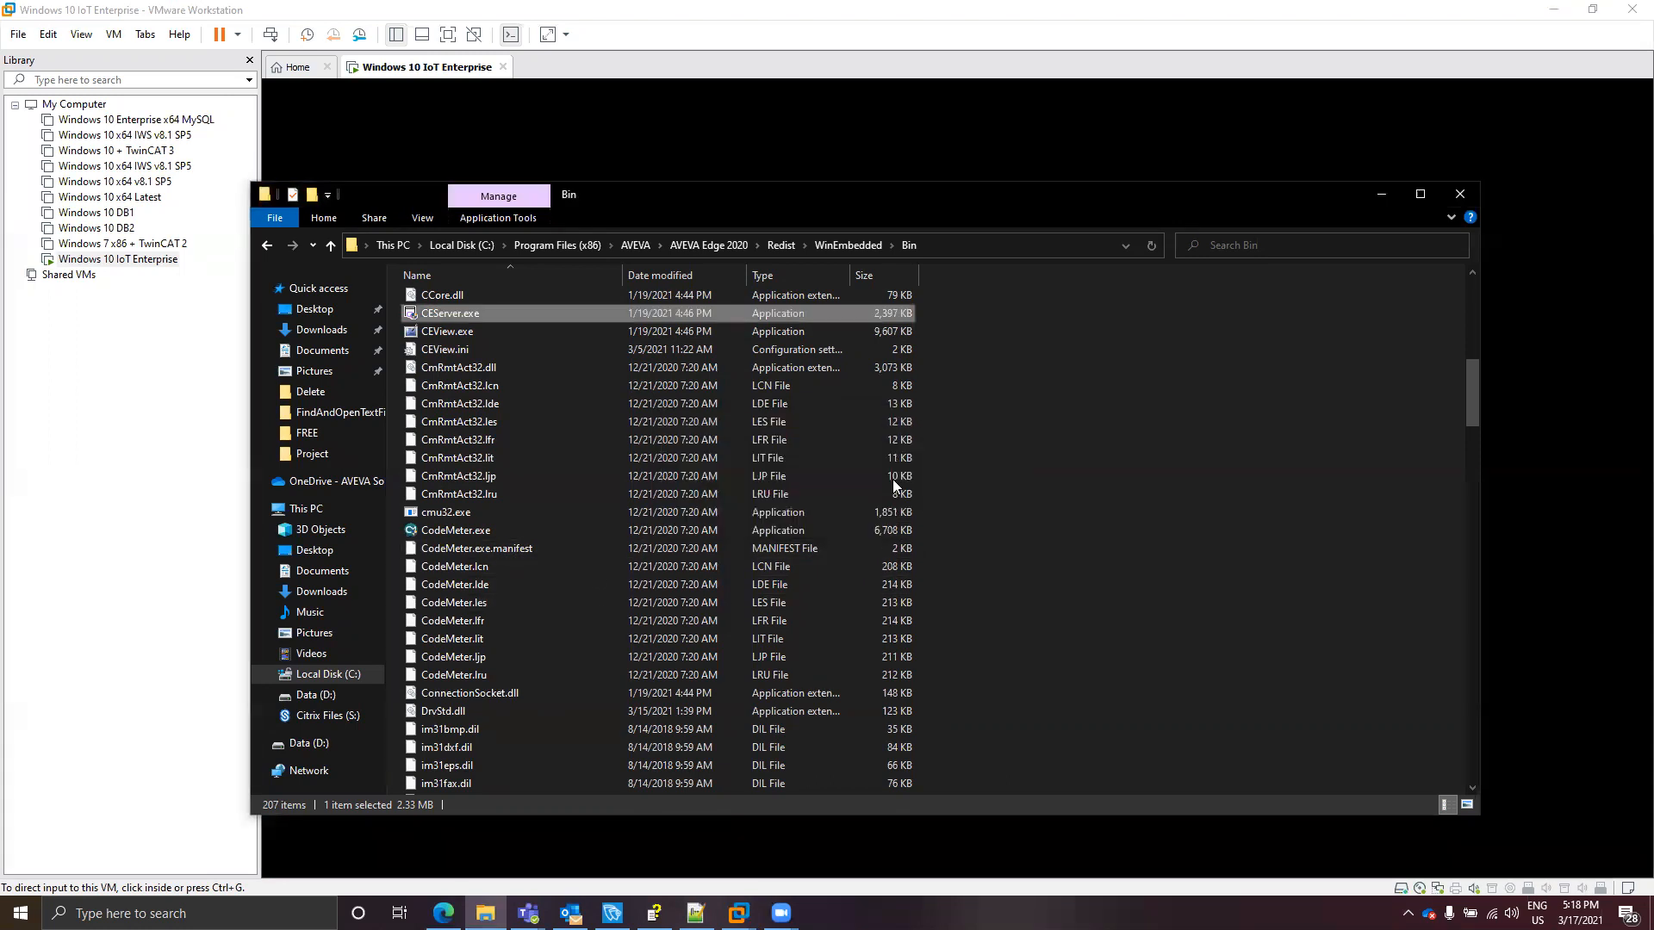
{"action": "double_click", "coordinate": [454, 312]}
{"action": "right_click", "coordinate": [461, 314]}
{"action": "left_click", "coordinate": [541, 347]}
{"action": "left_click", "coordinate": [487, 313]}
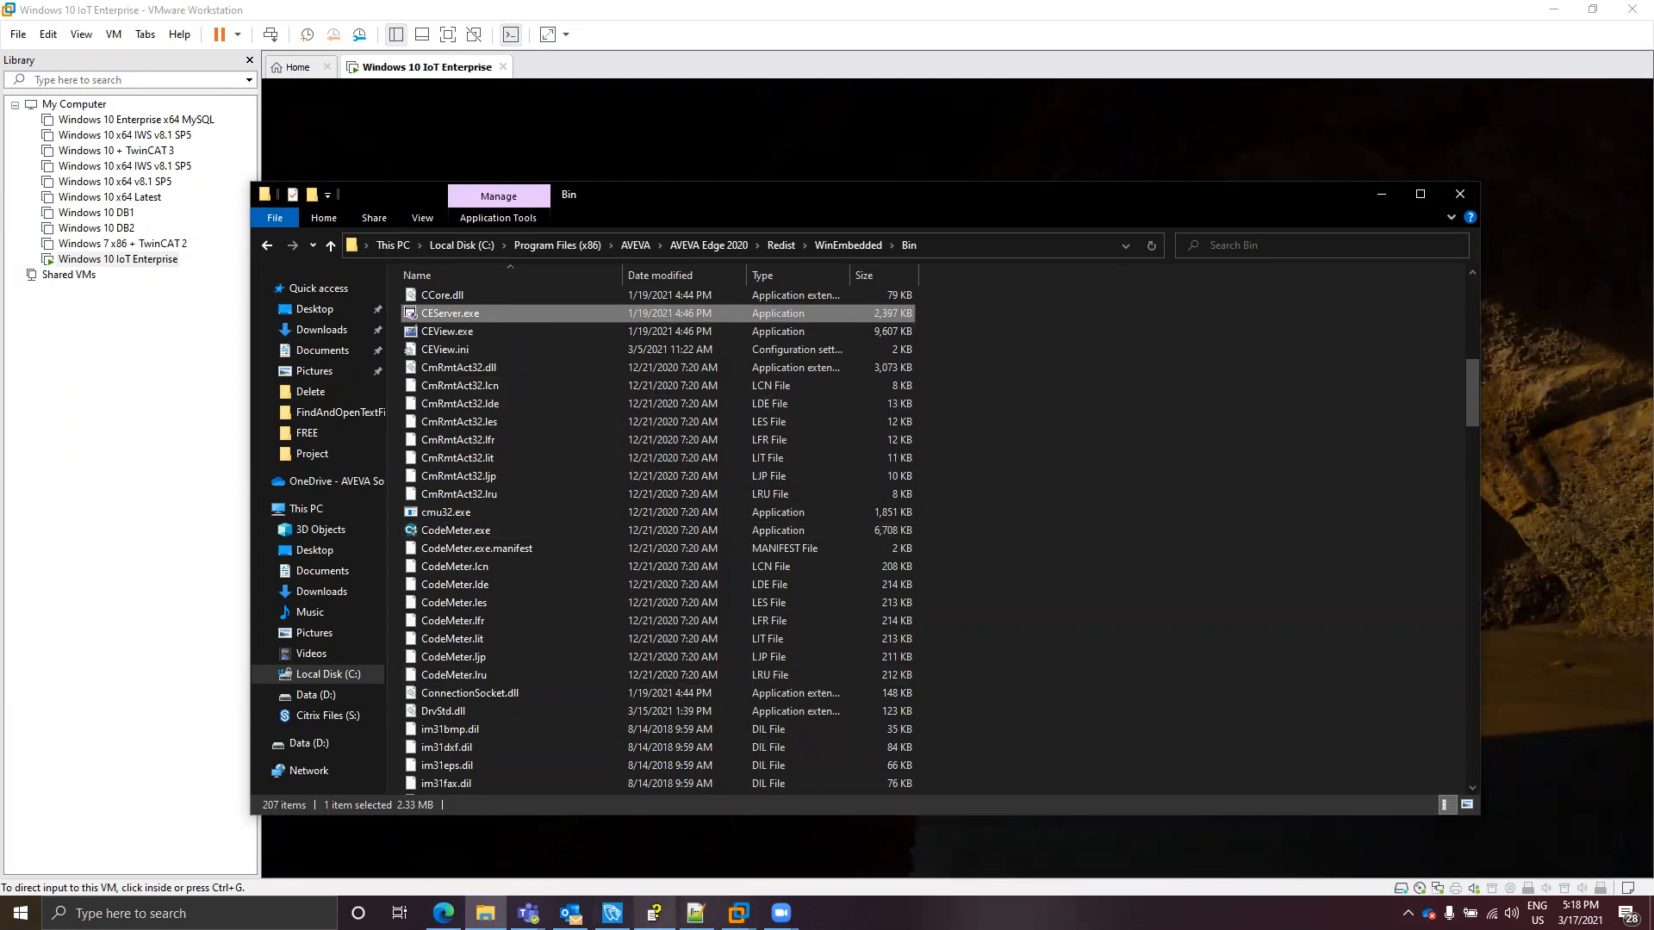
- Review the Technical Reference instructions on locating the correct Remote Agent file, CEServer.exe, for the target station
{"action": "left_click", "coordinate": [655, 911]}
{"action": "scroll", "coordinate": [638, 680], "scroll_direction": "up", "scroll_amount": 10}
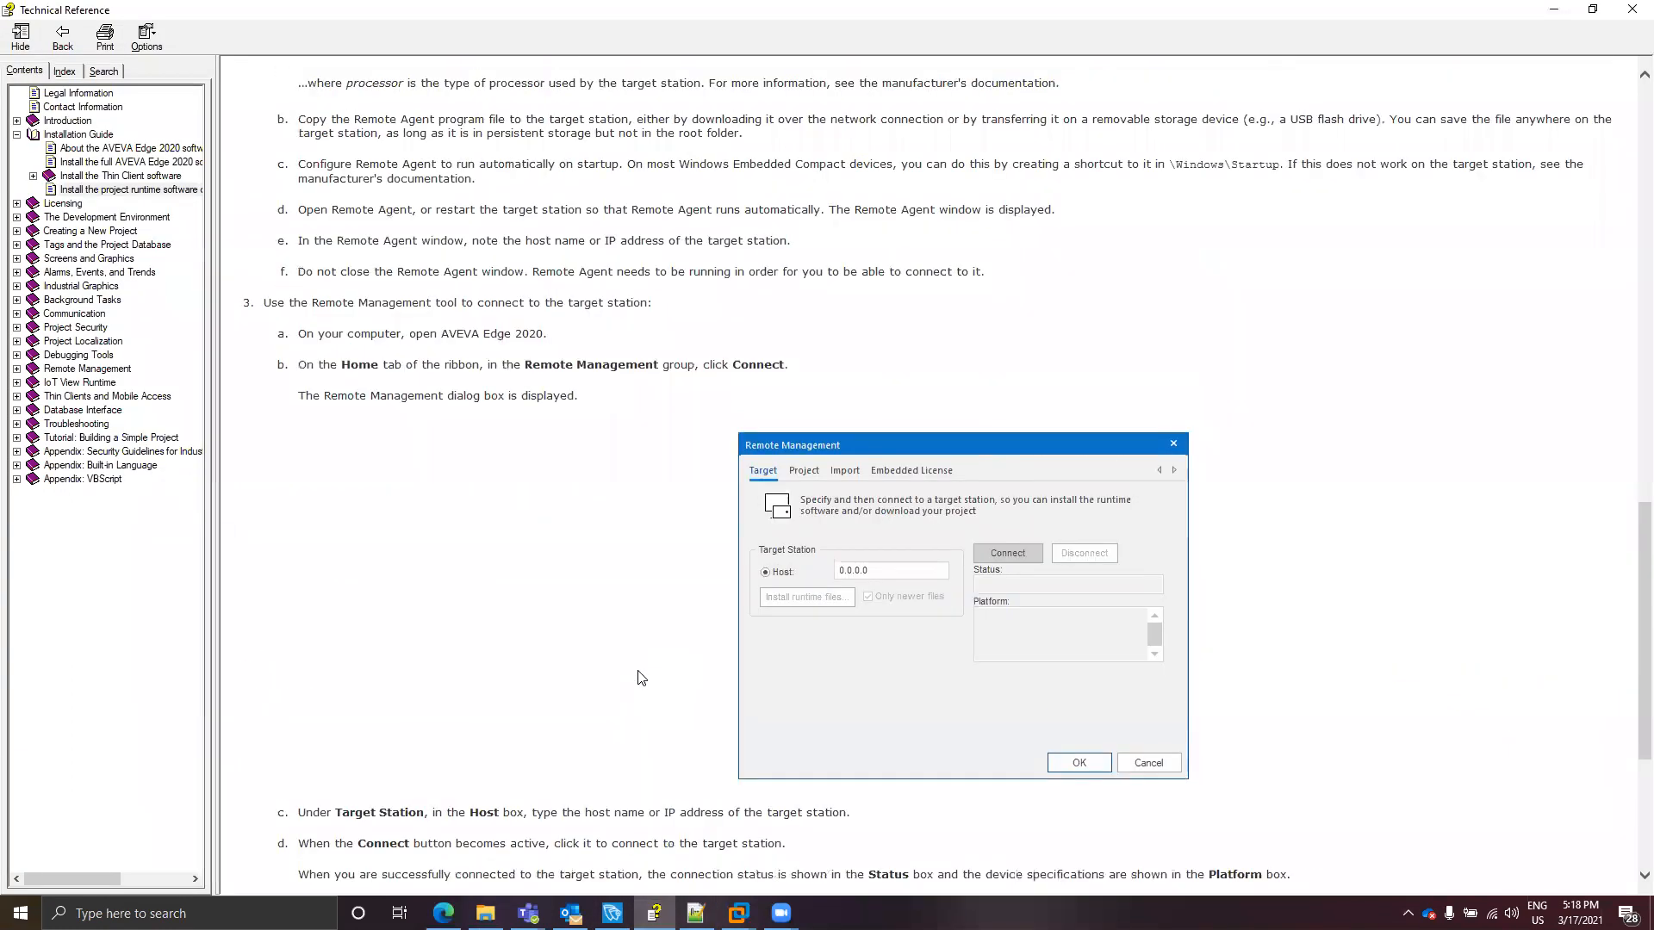
{"action": "scroll", "coordinate": [665, 647], "scroll_direction": "up", "scroll_amount": 3}
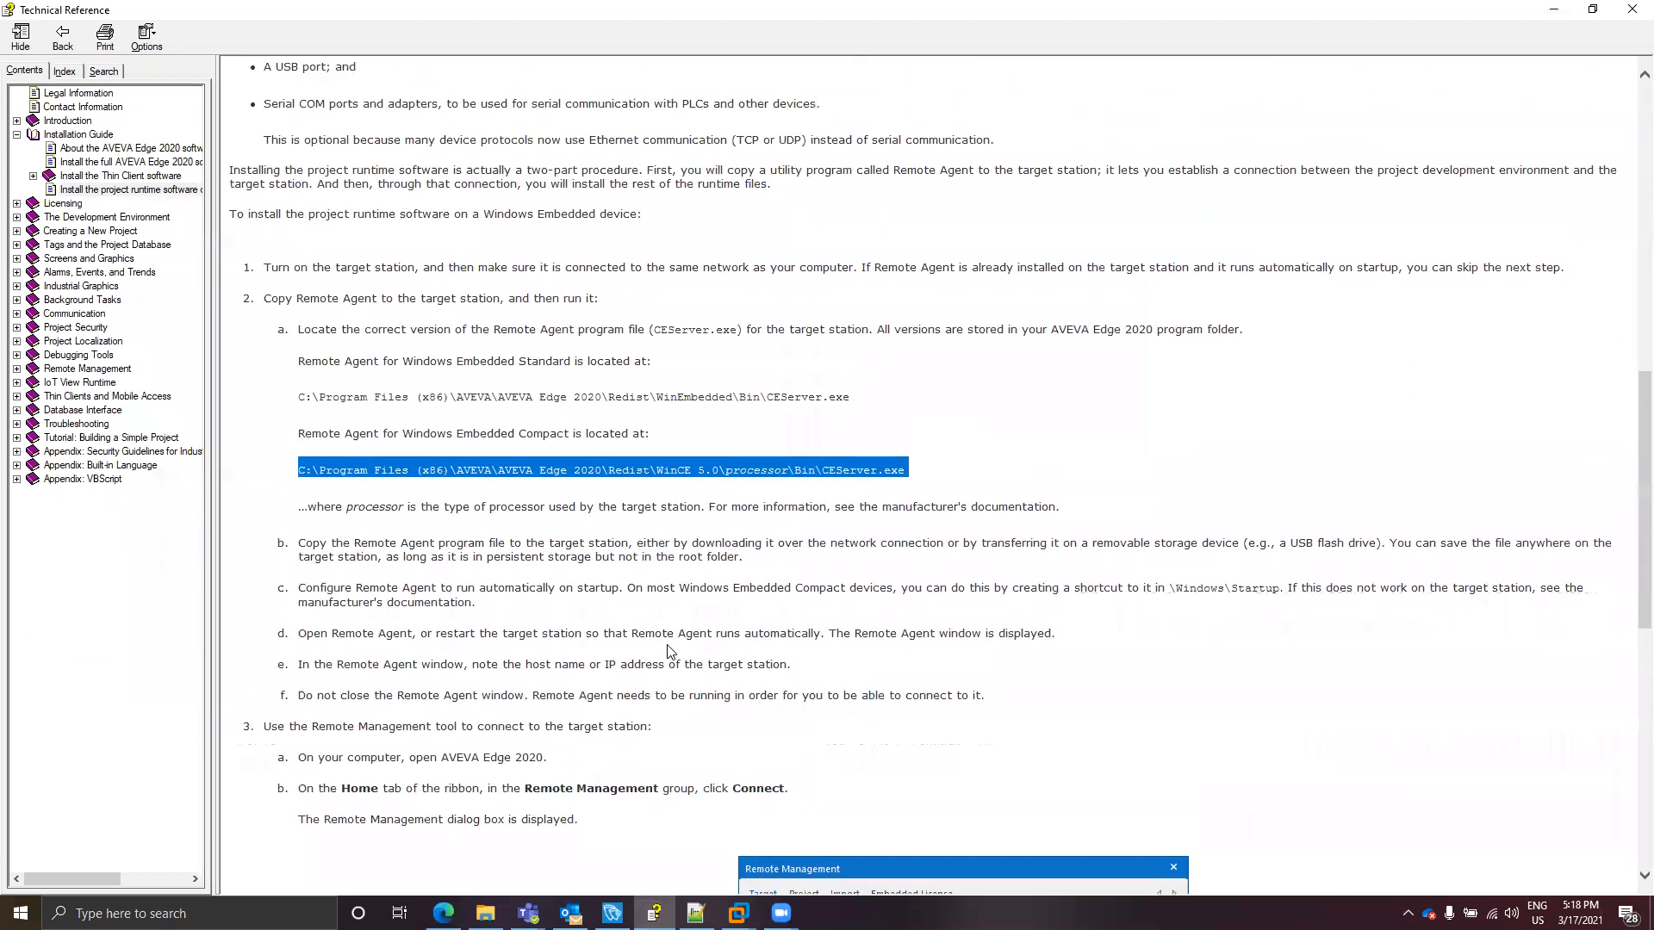
{"action": "scroll", "coordinate": [682, 594], "scroll_direction": "up", "scroll_amount": 4}
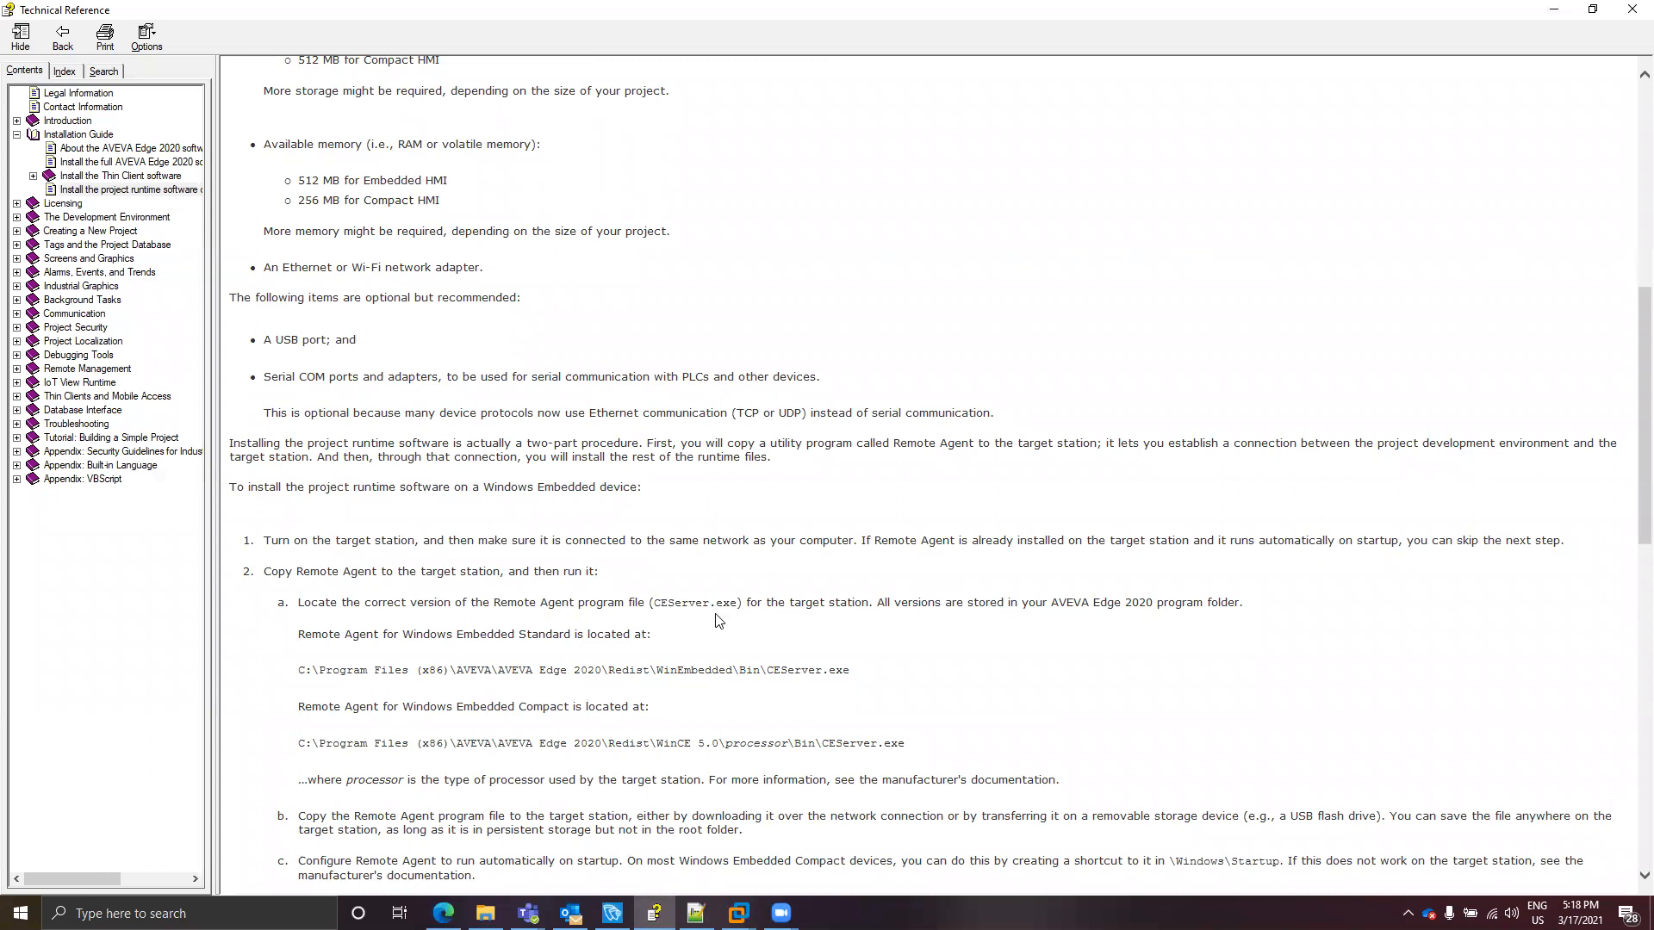
{"action": "left_click_drag", "start_coordinate": [577, 602], "coordinate": [319, 602]}
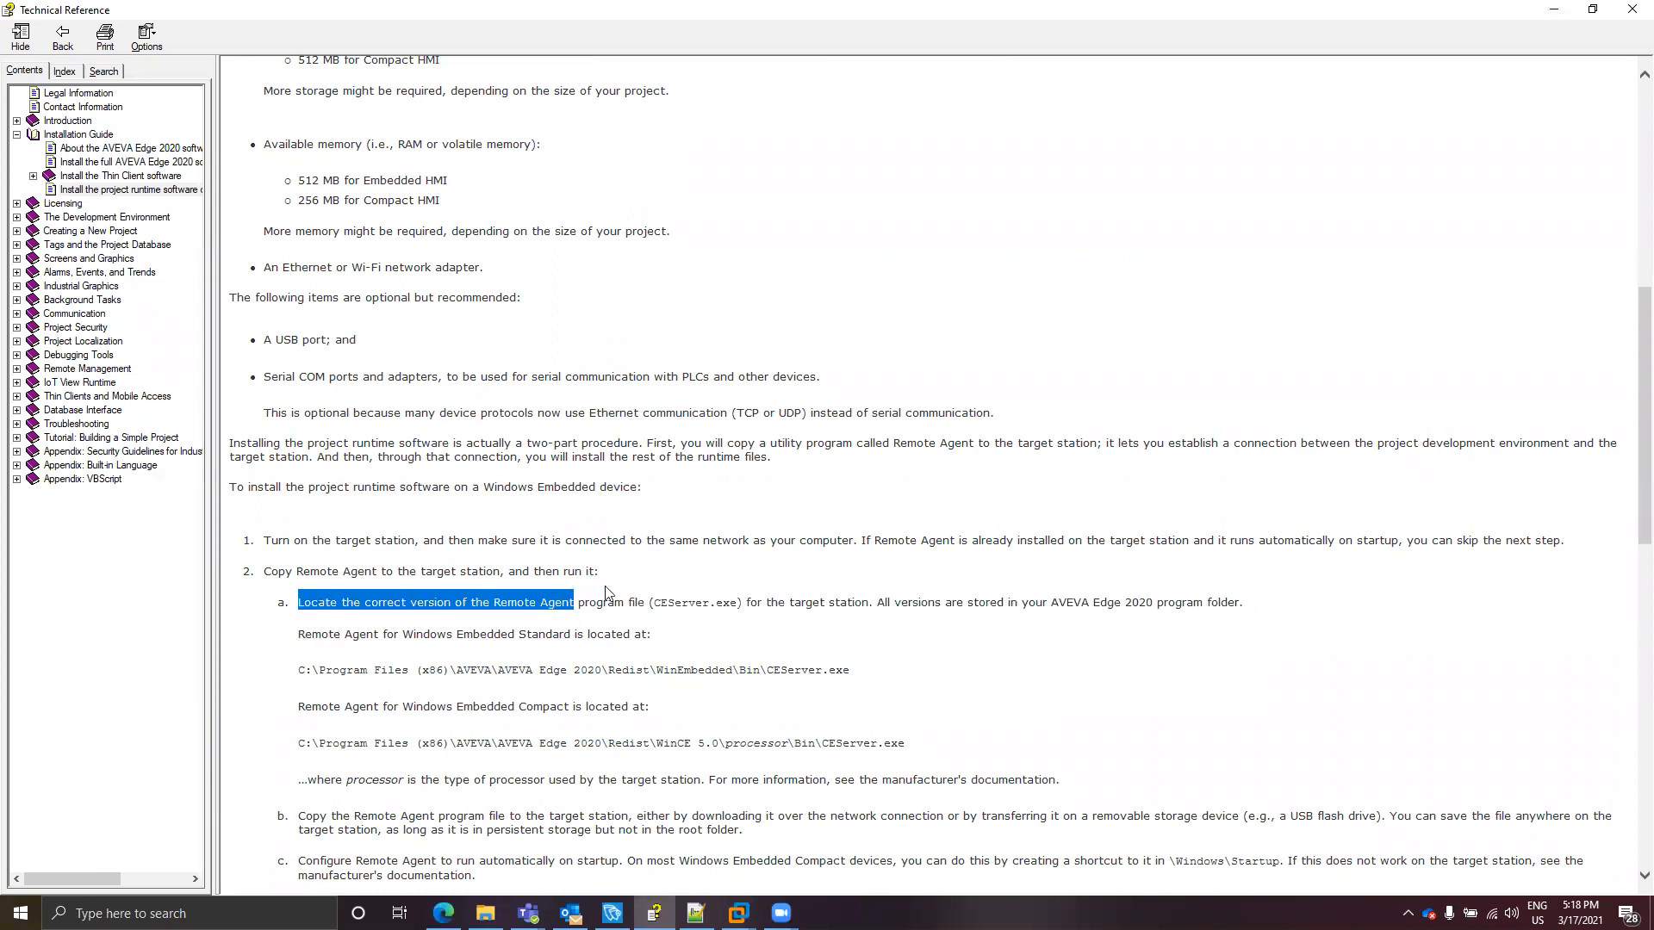
{"action": "left_click_drag", "start_coordinate": [738, 602], "coordinate": [672, 602]}
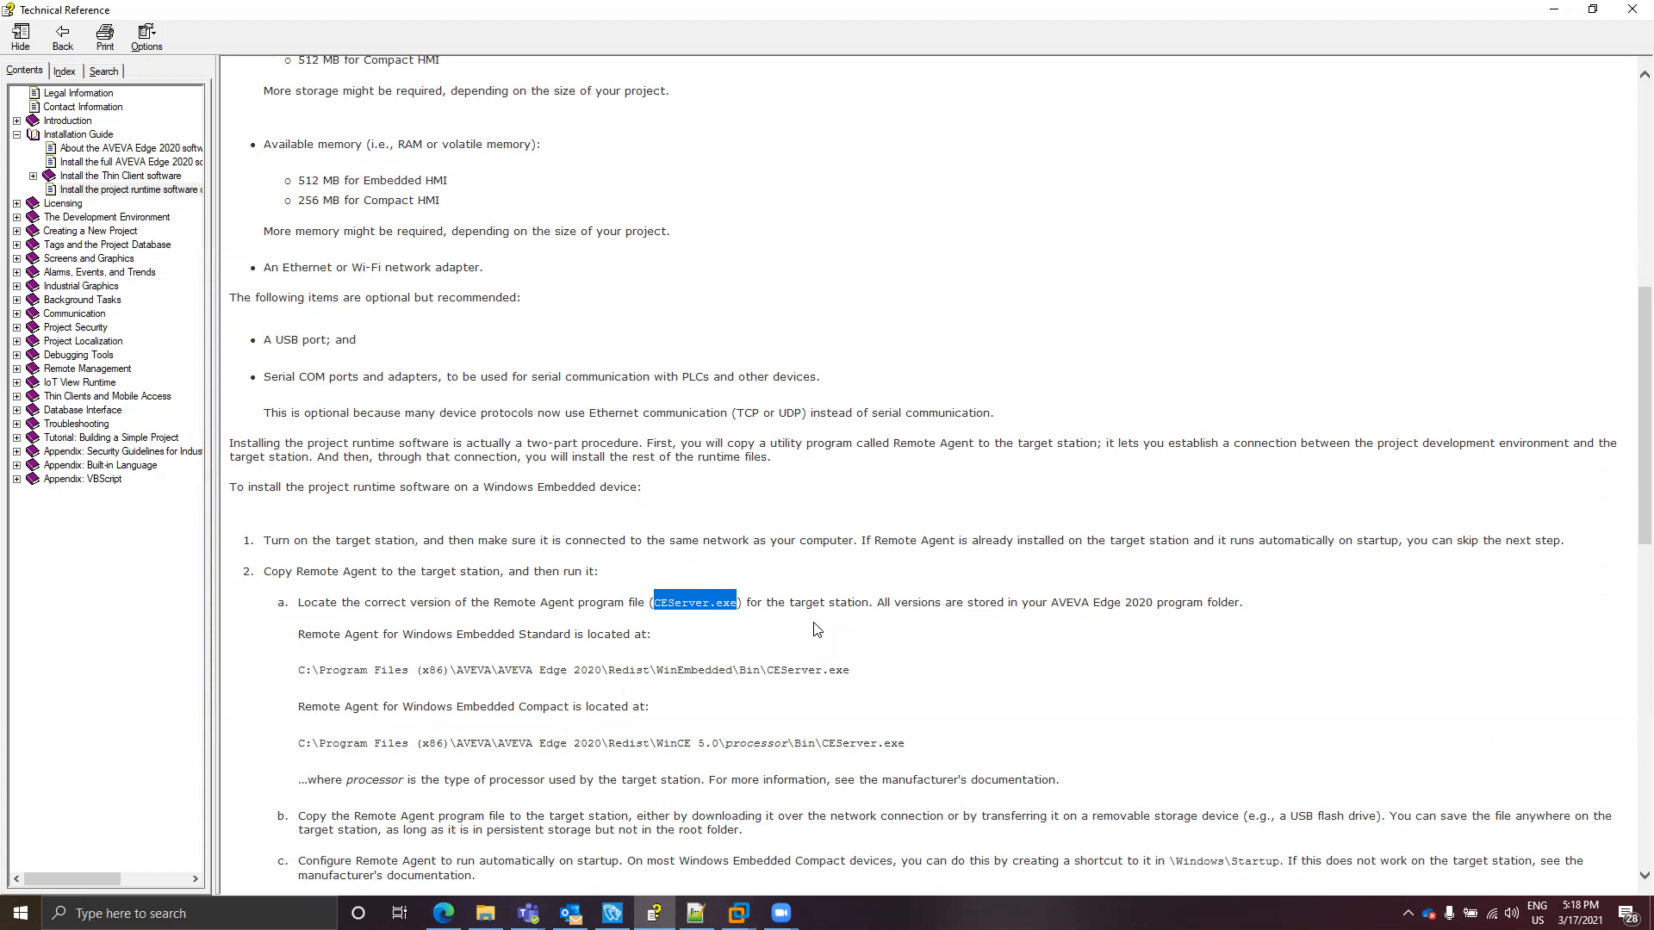
{"action": "left_click", "coordinate": [771, 616]}
{"action": "double_click", "coordinate": [683, 602]}
{"action": "left_click", "coordinate": [1556, 14]}
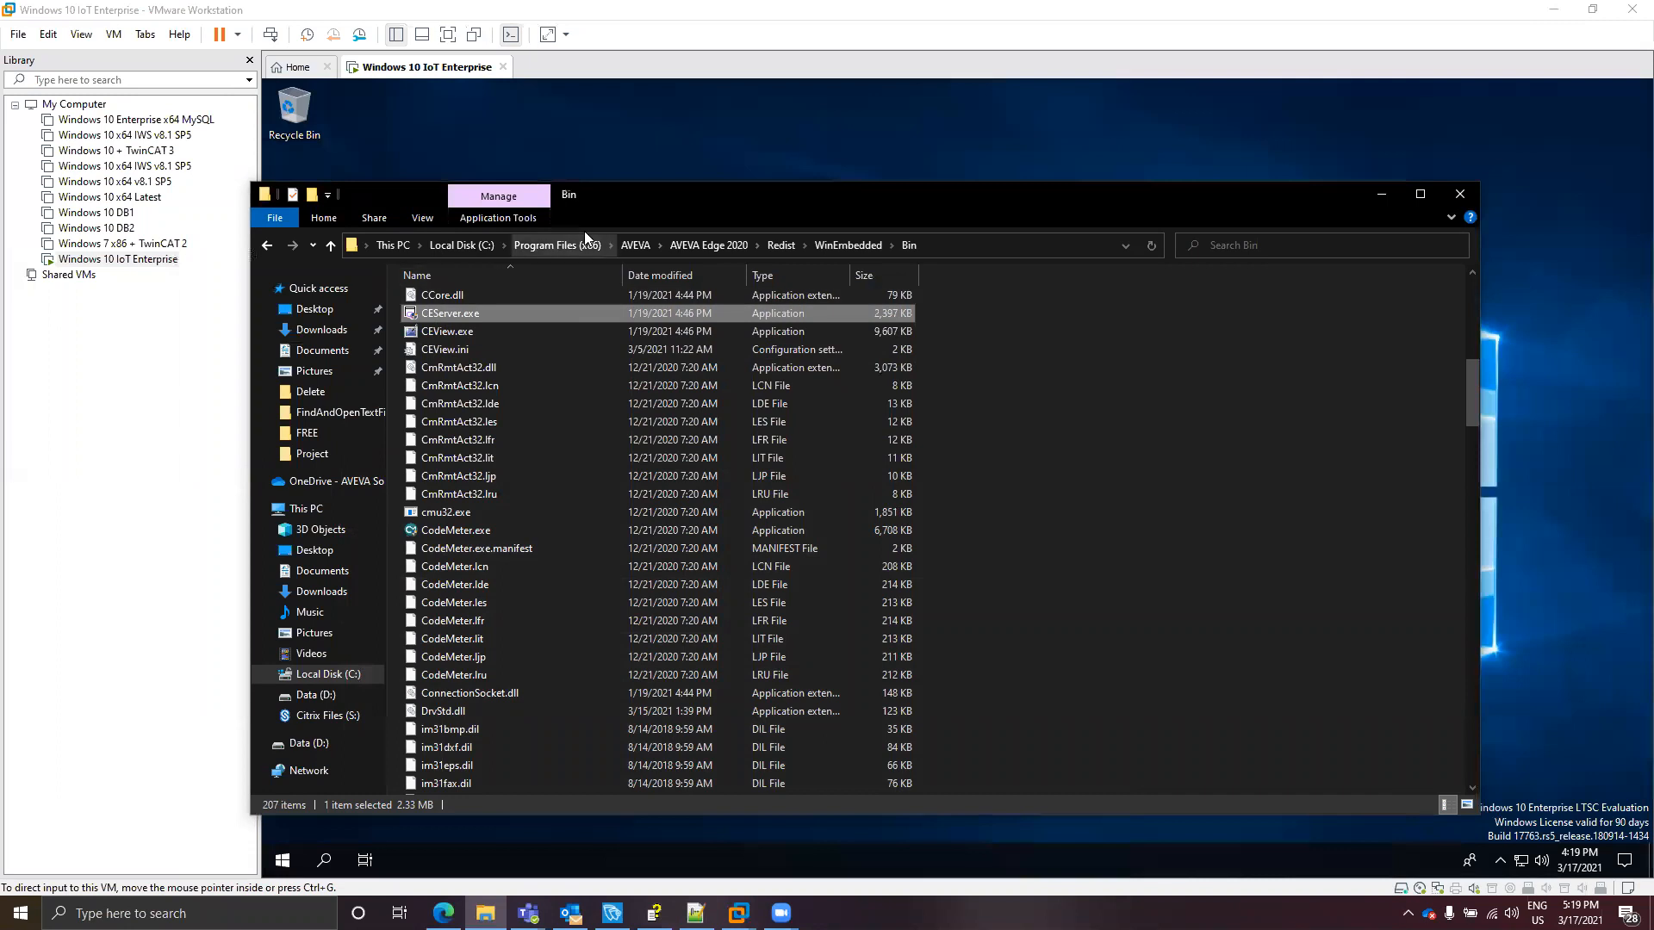
- Copy CEServer.exe from the host's WinEmbedded Bin folder and paste it onto the virtual machine's desktop
{"action": "right_click", "coordinate": [452, 313]}
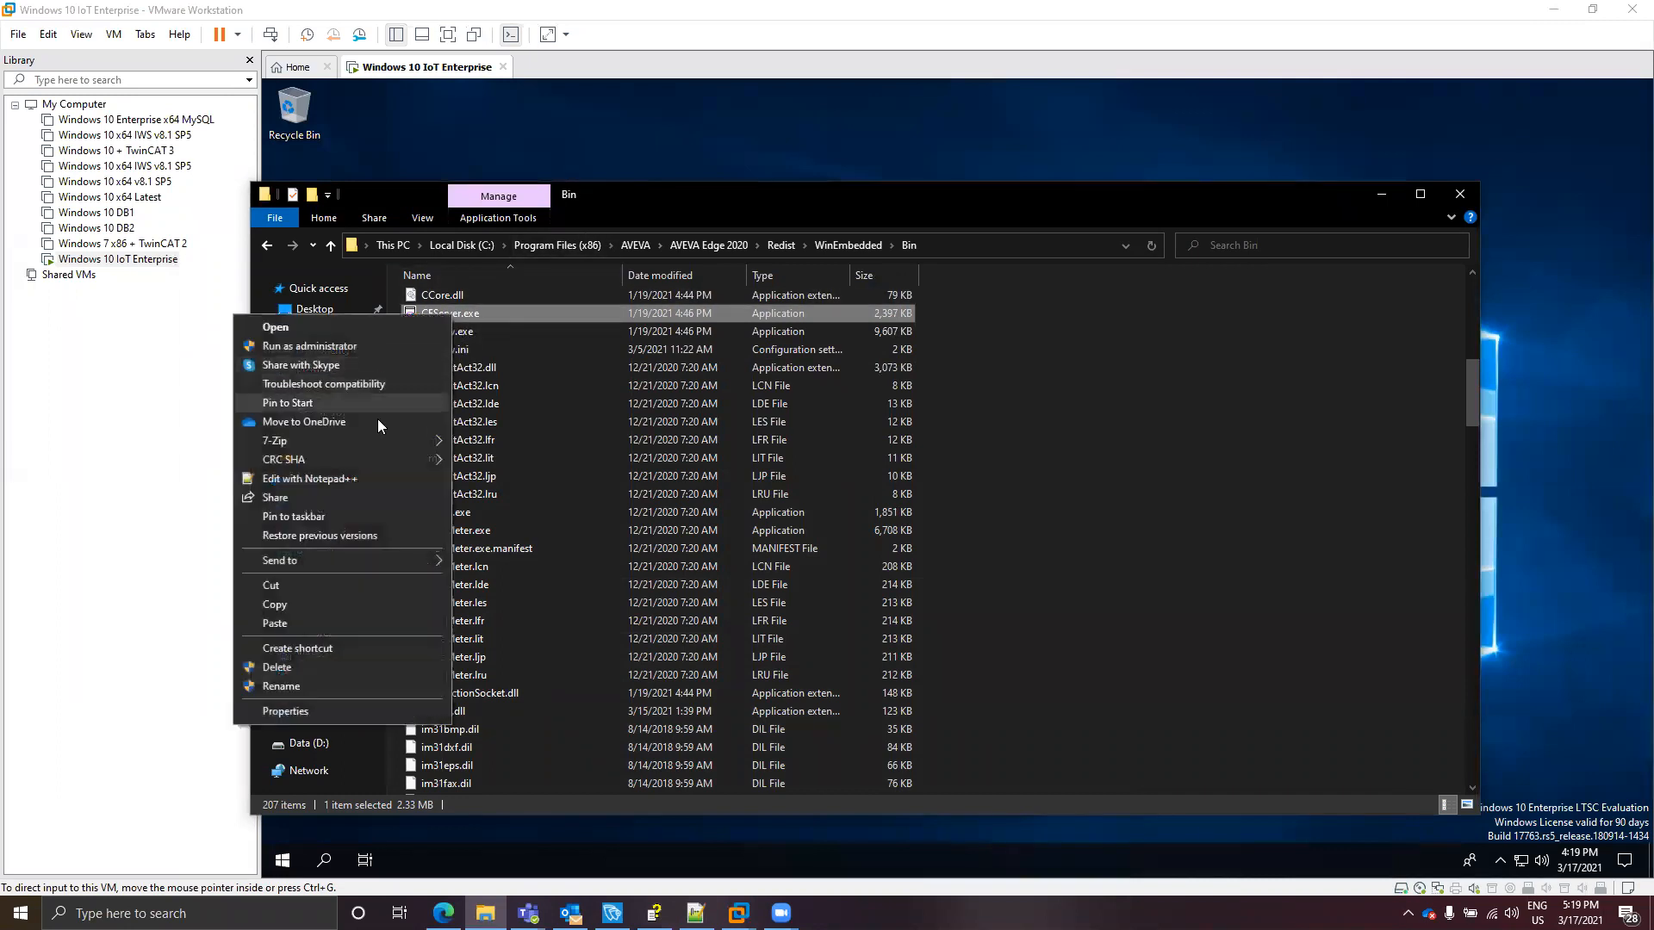
{"action": "left_click", "coordinate": [317, 603]}
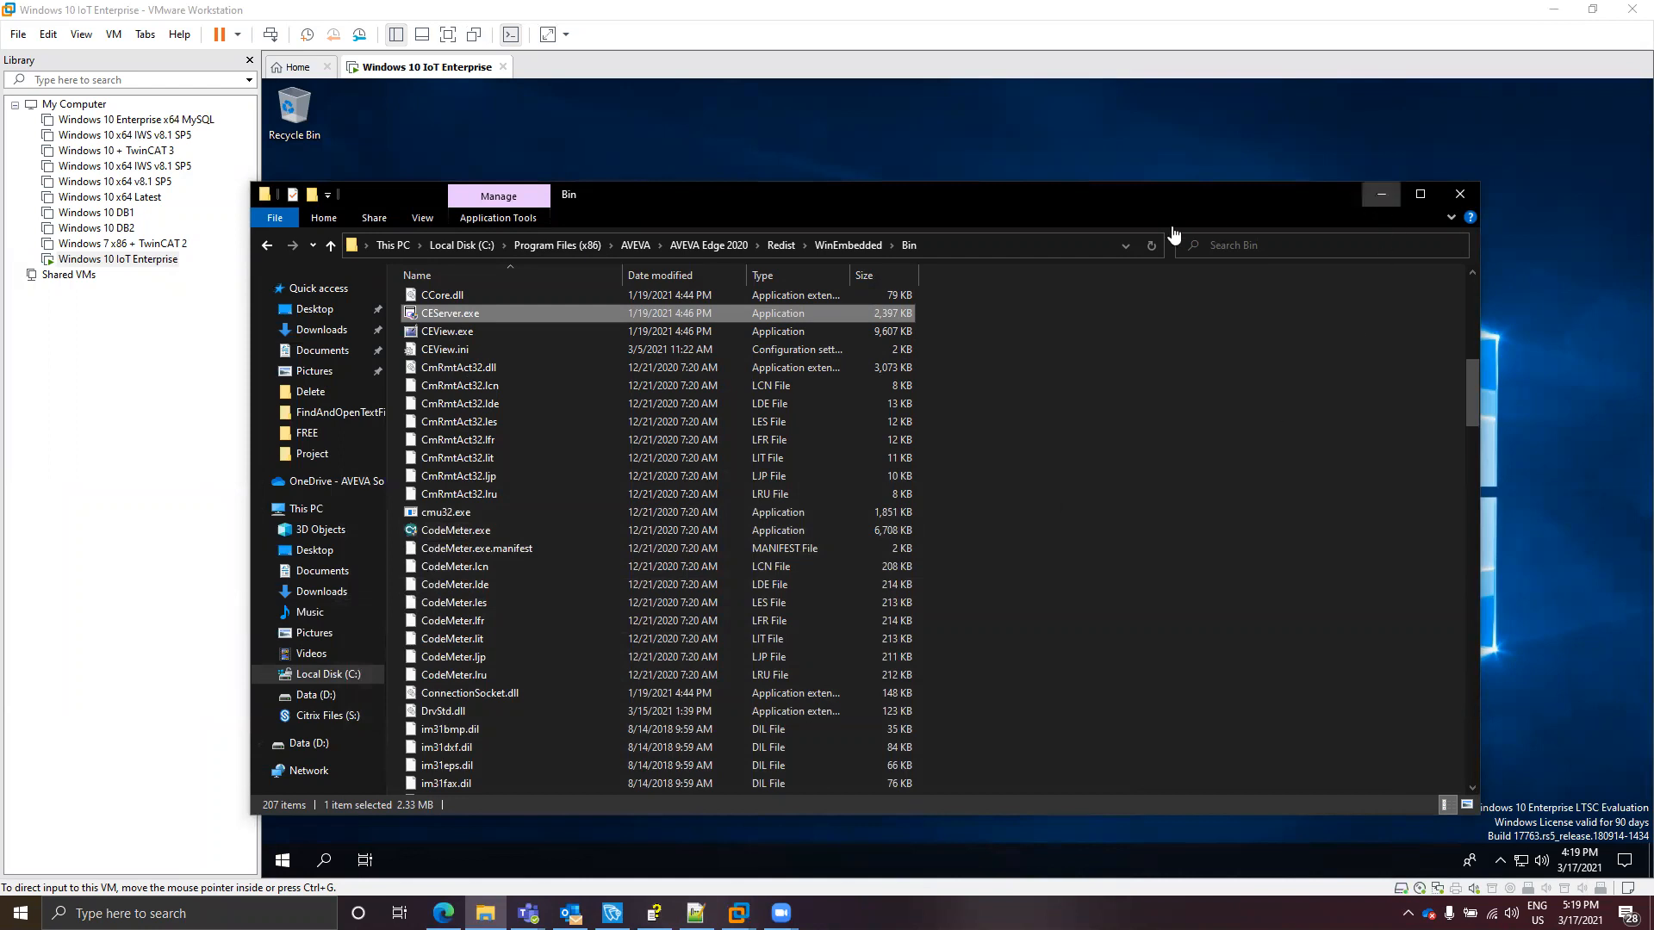
{"action": "left_click", "coordinate": [1379, 196]}
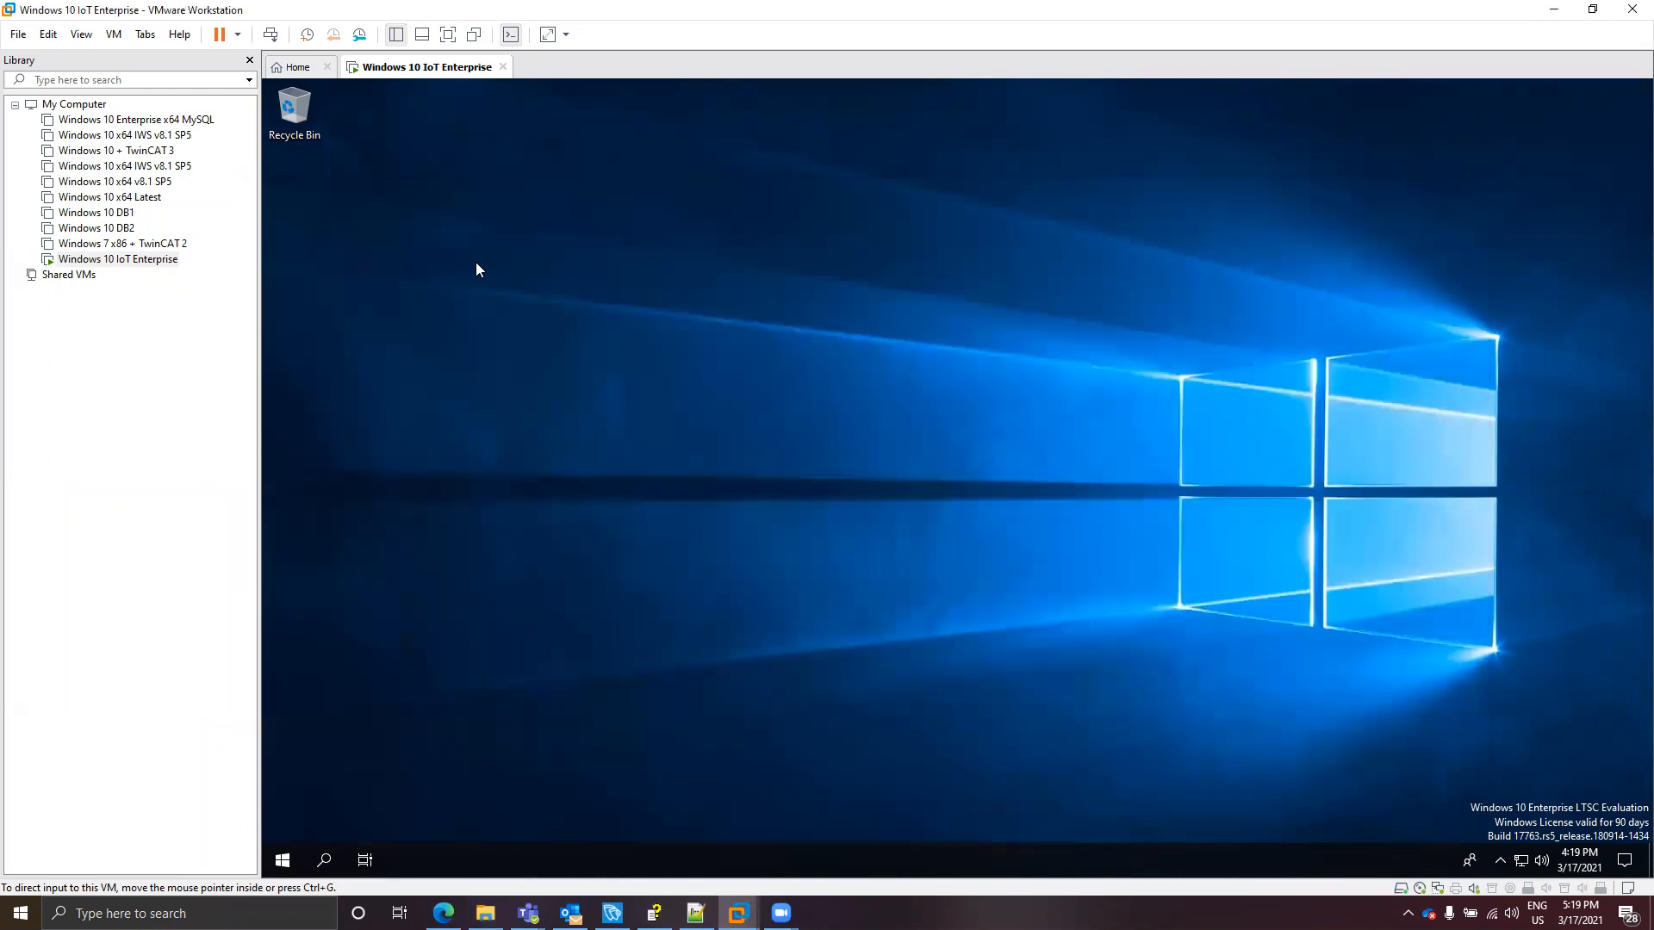
{"action": "right_click", "coordinate": [308, 200]}
{"action": "left_click", "coordinate": [369, 277]}
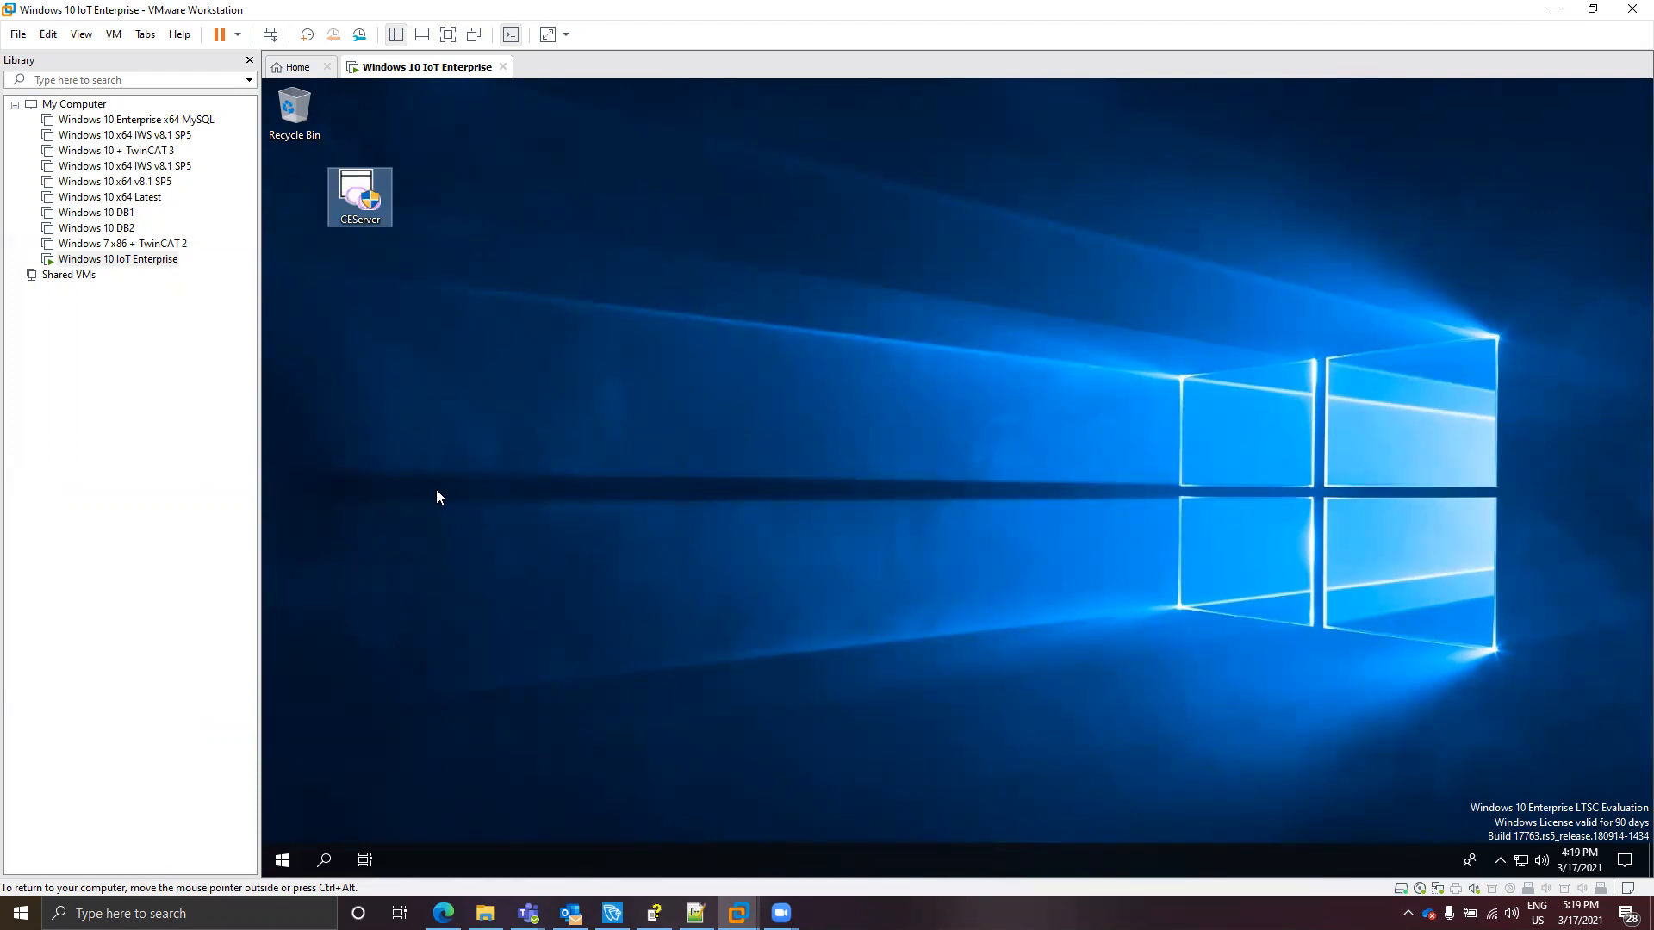
- Create a folder named HMI on the virtual machine's C: drive and move CEServer from the desktop into it
{"action": "right_click", "coordinate": [274, 862]}
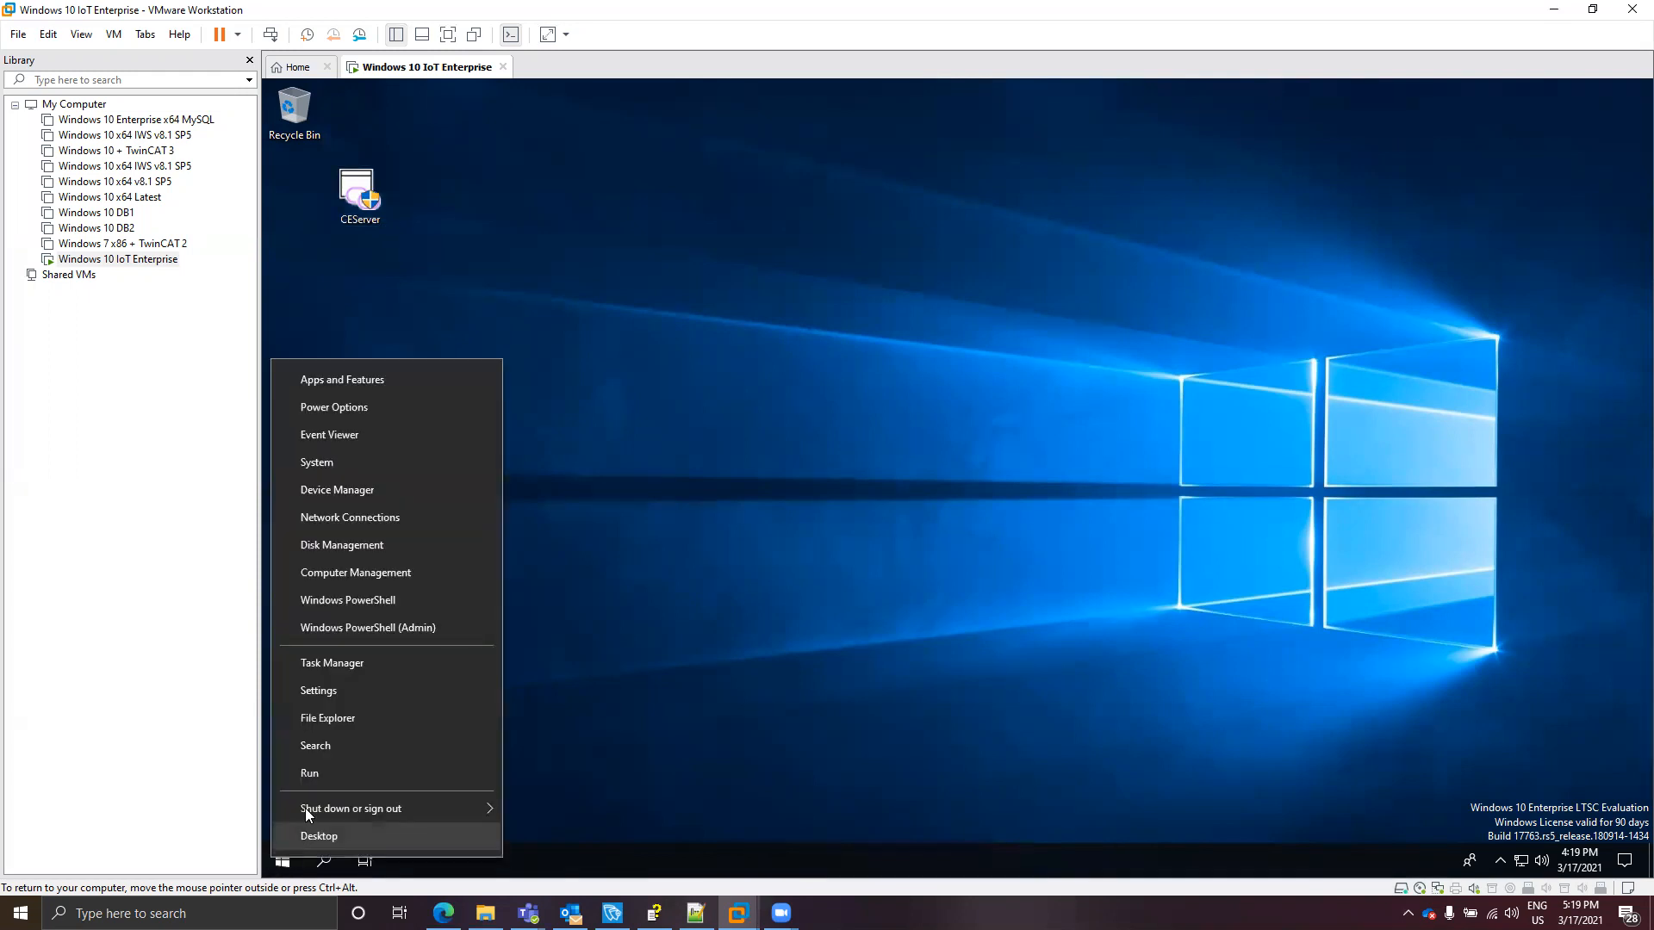
{"action": "left_click", "coordinate": [345, 723]}
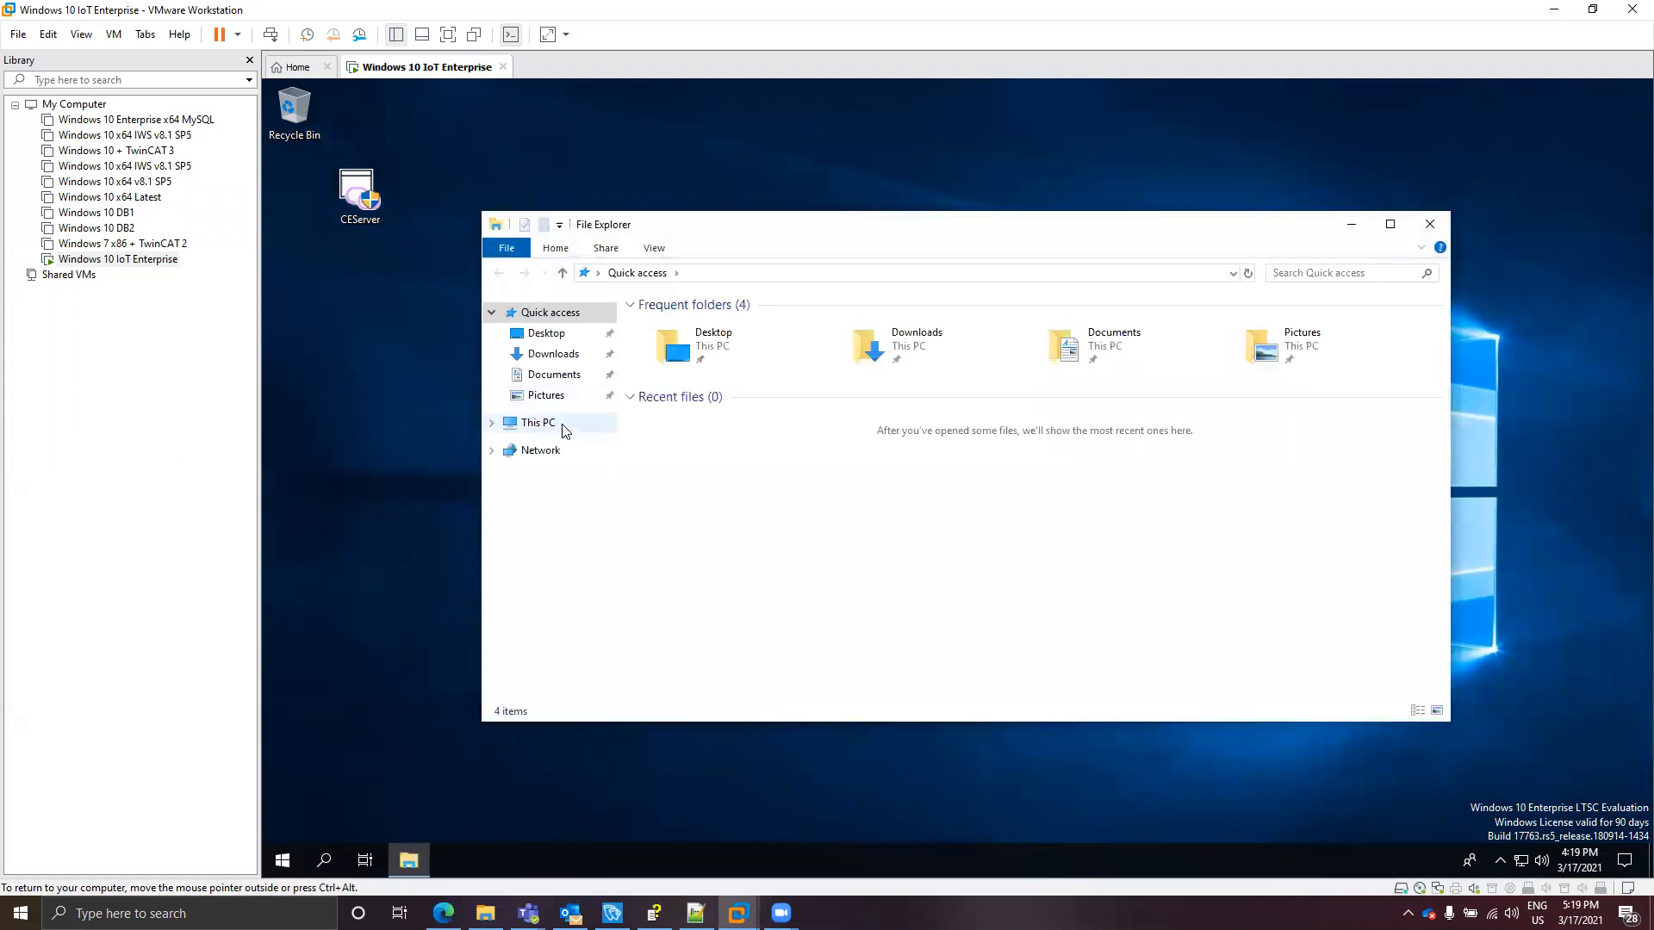
{"action": "left_click", "coordinate": [542, 429]}
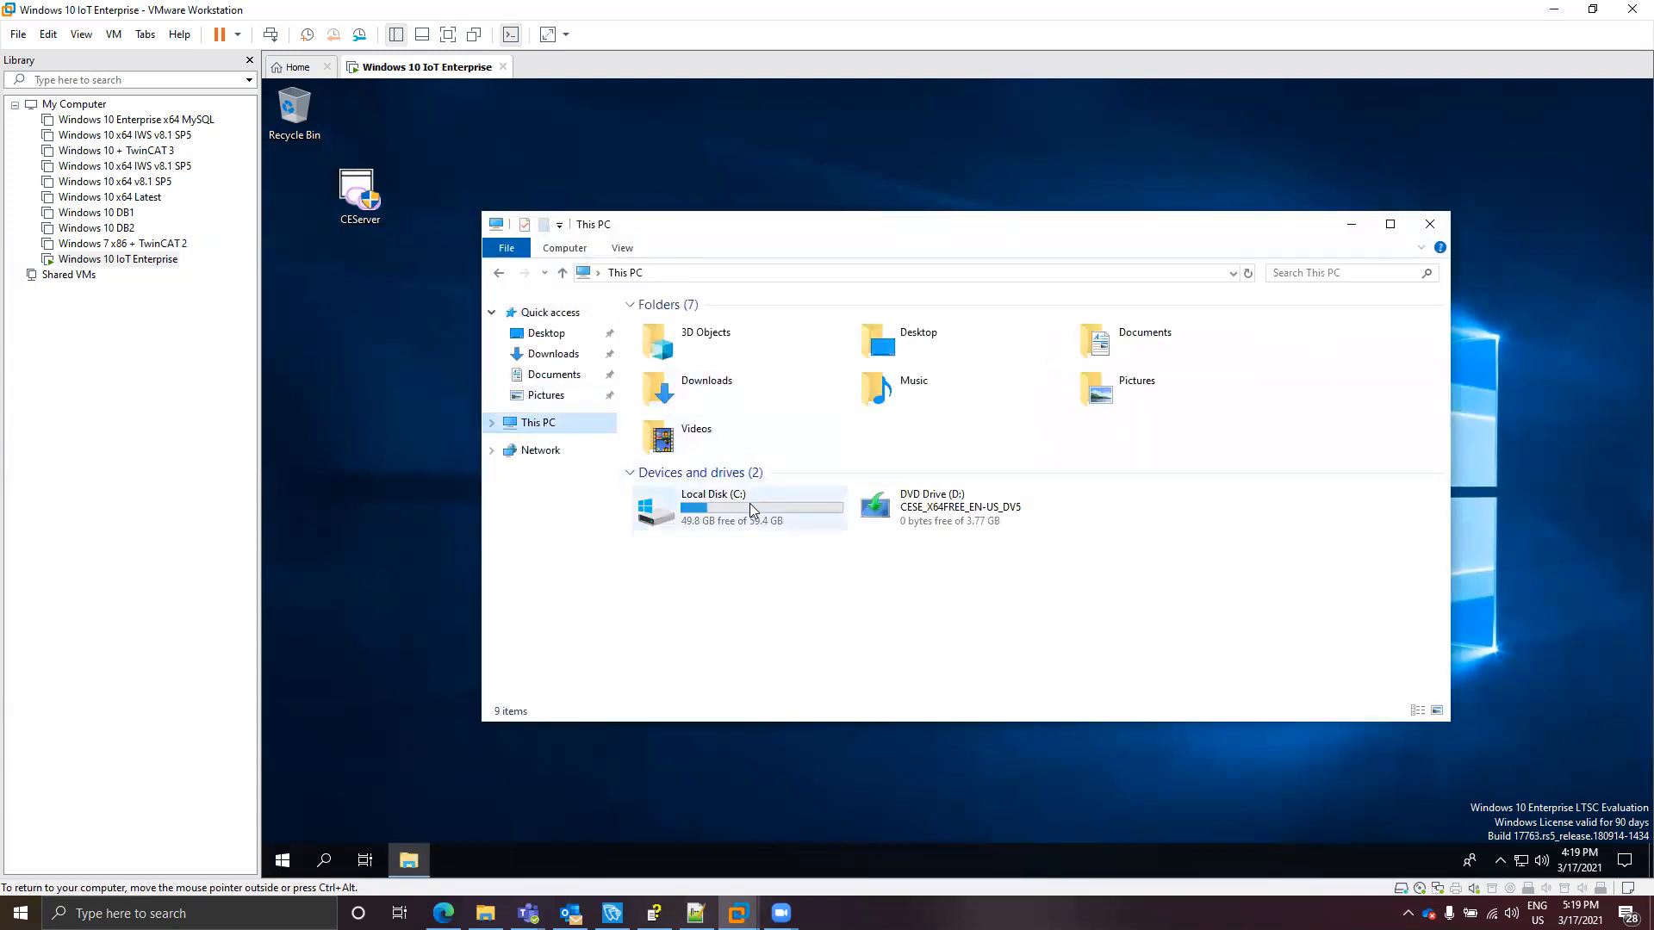
{"action": "left_click", "coordinate": [748, 511]}
{"action": "double_click", "coordinate": [748, 508]}
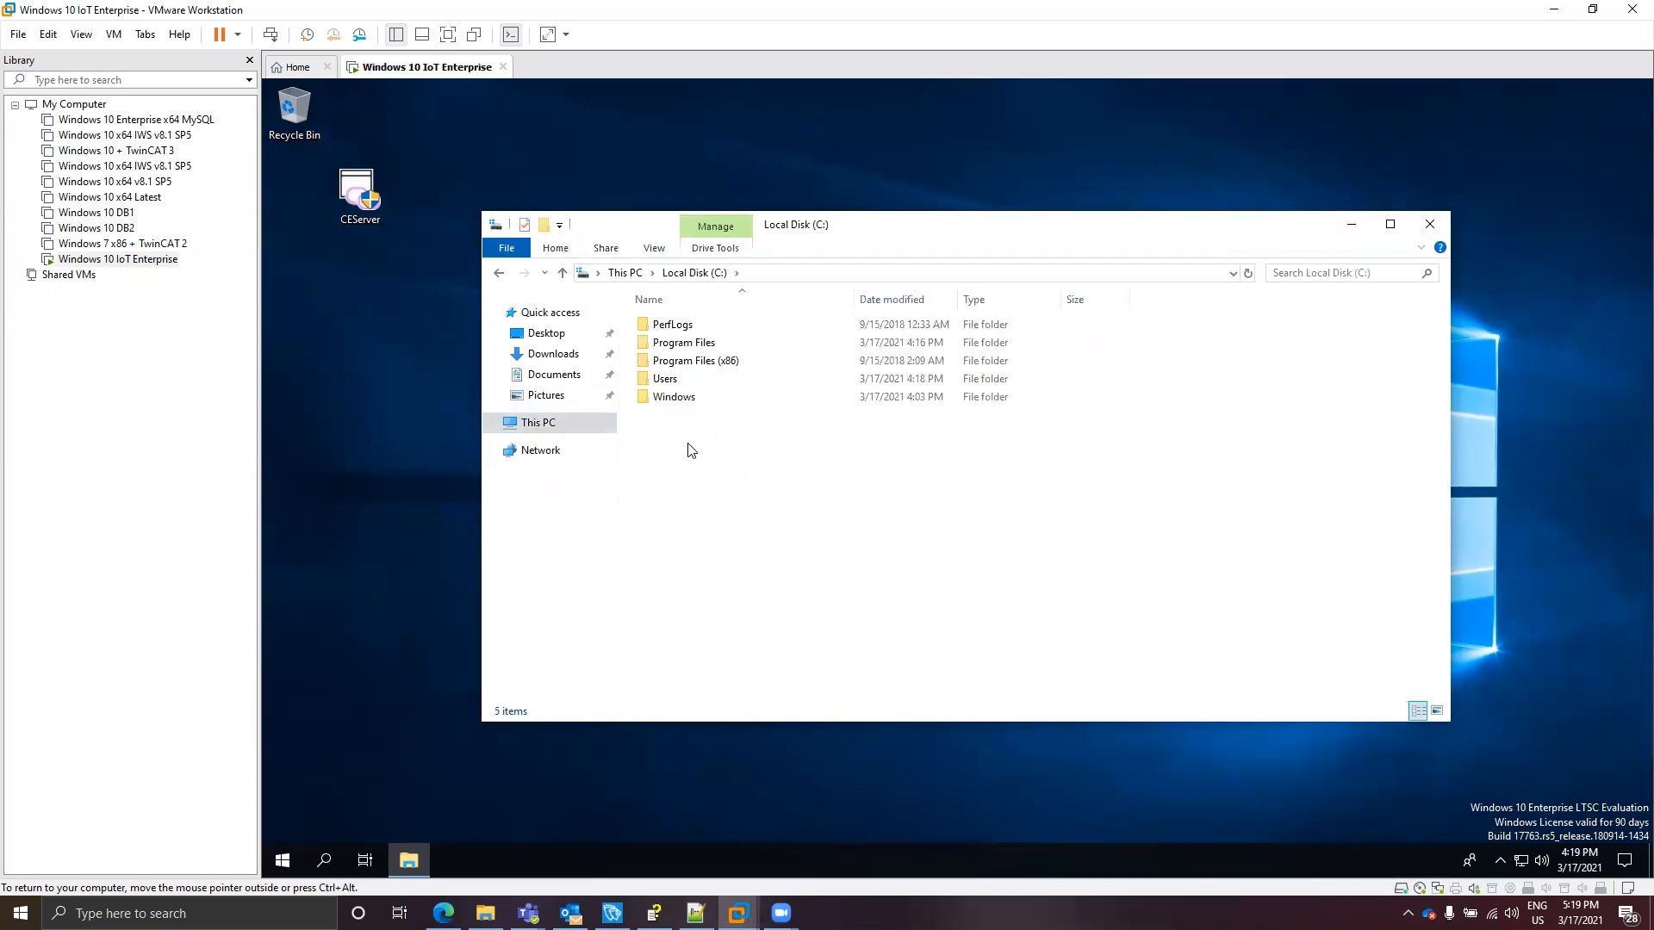
{"action": "right_click", "coordinate": [689, 450]}
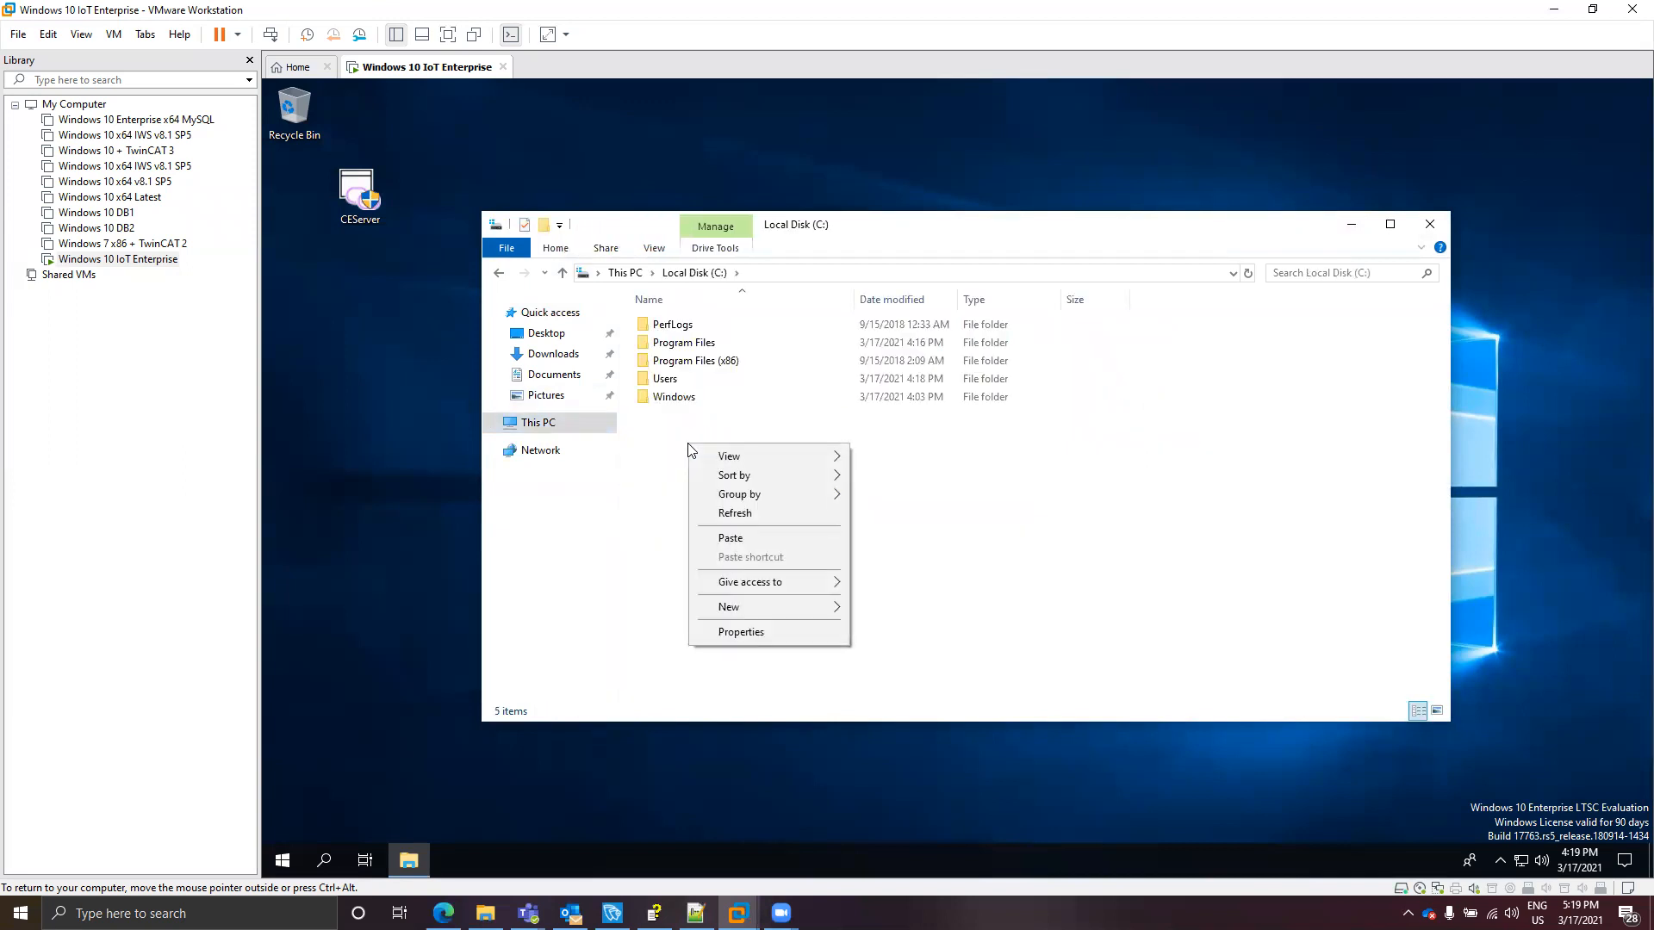
{"action": "mouse_move", "coordinate": [820, 607]}
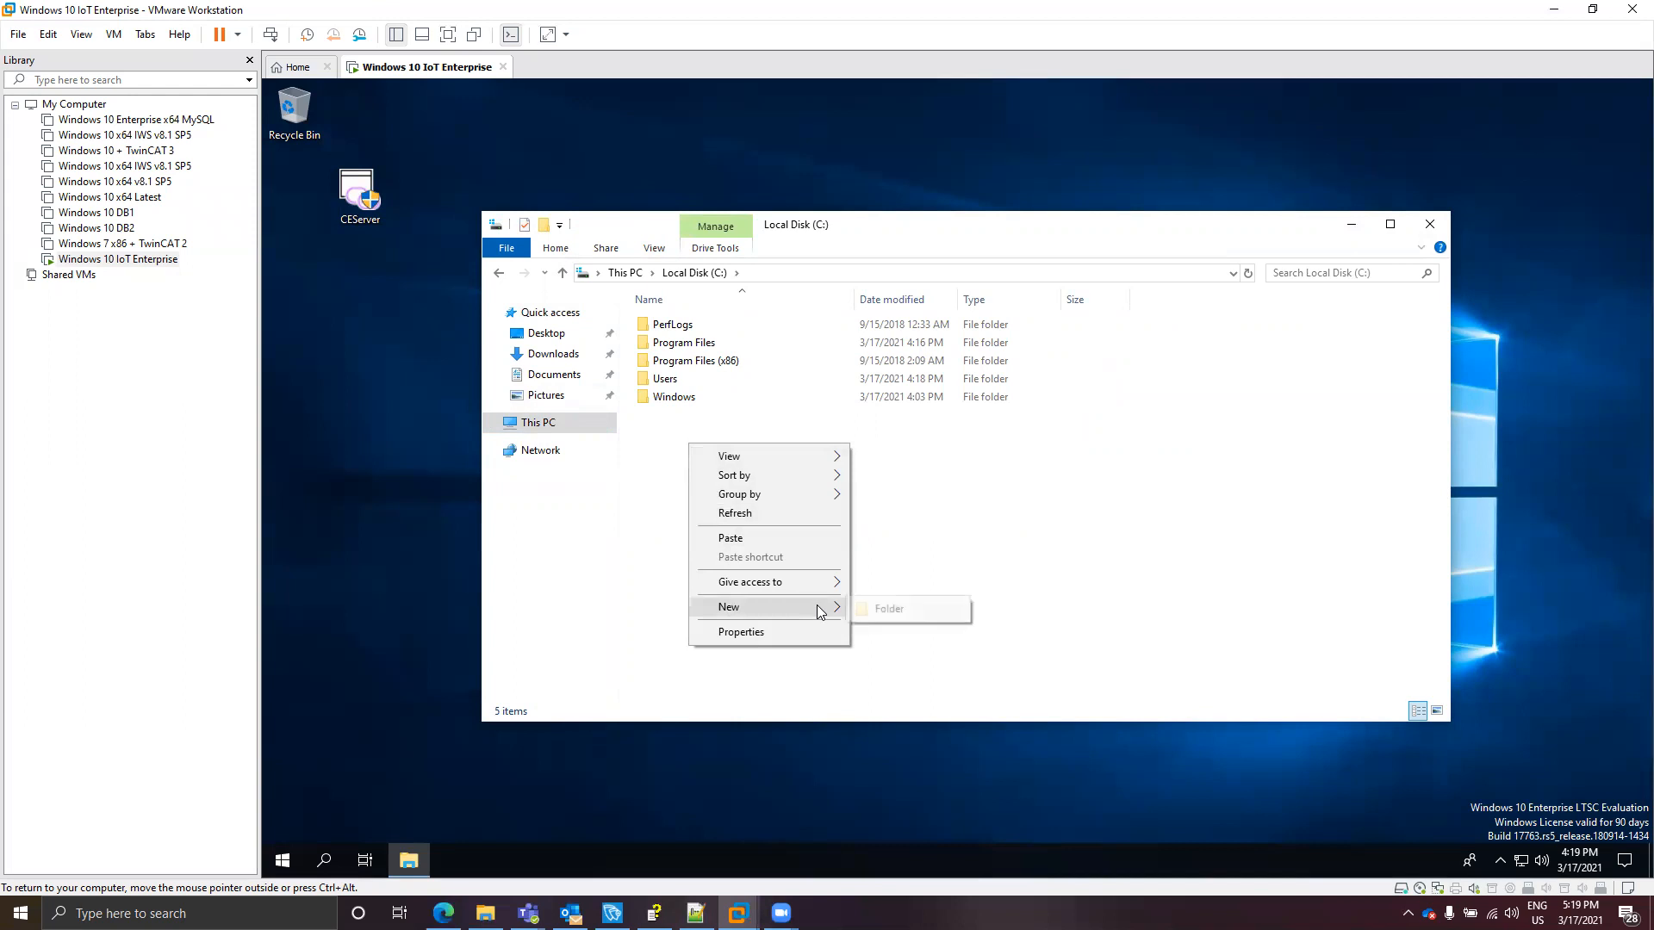
{"action": "left_click", "coordinate": [877, 611]}
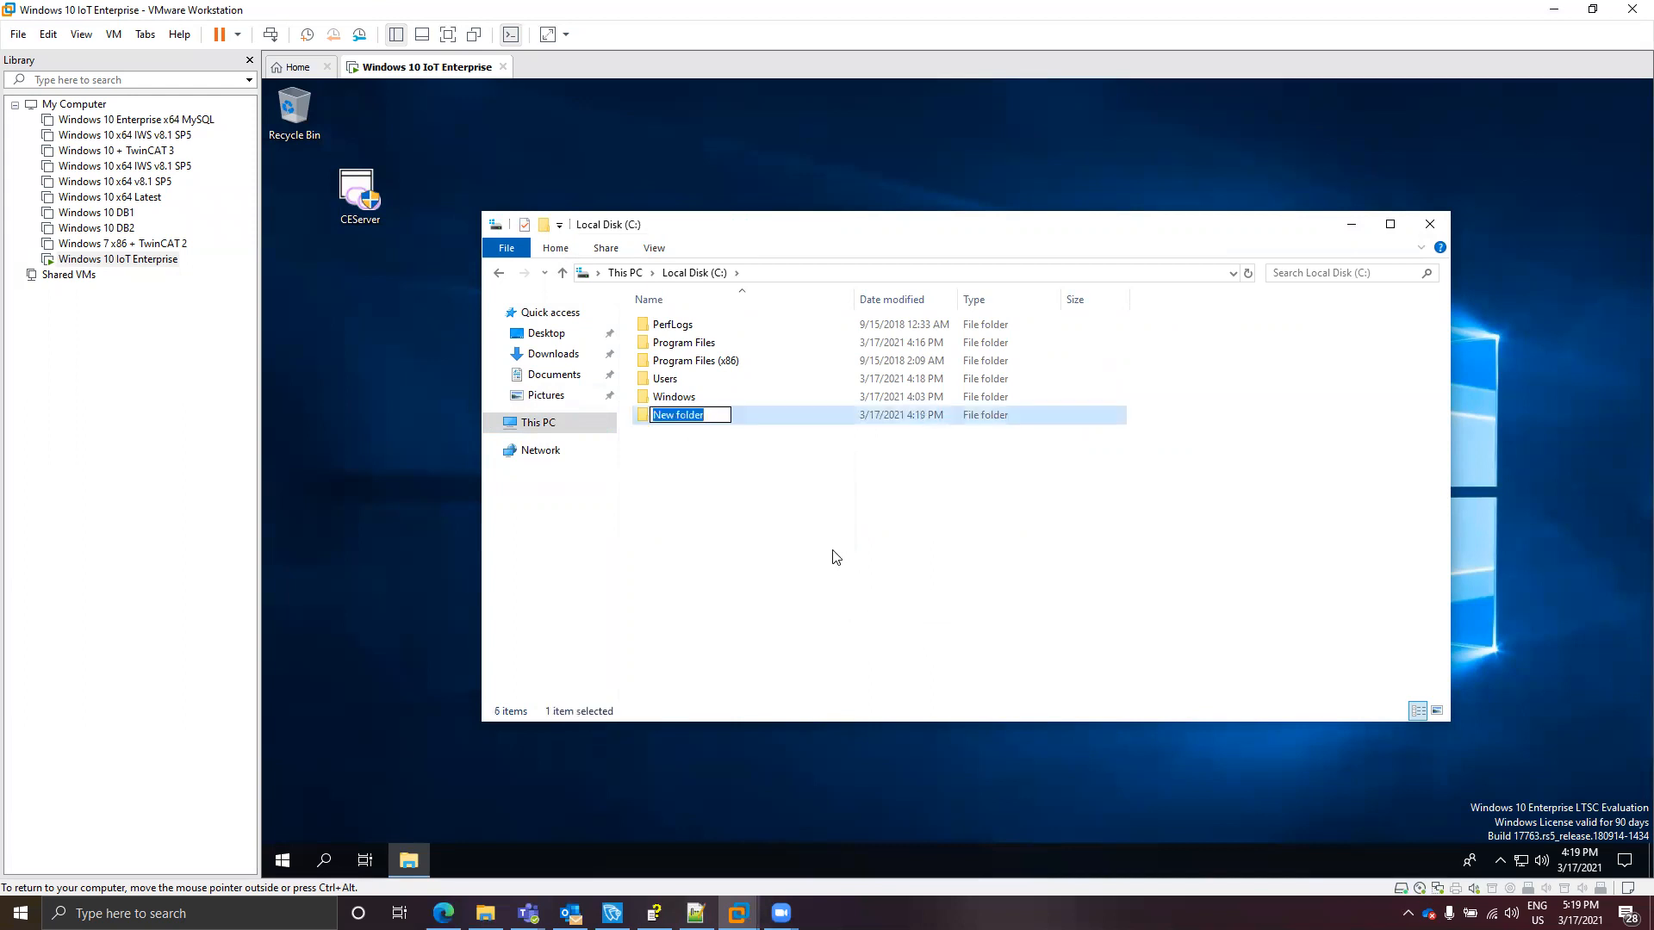
{"action": "type", "text": "HMI"}
{"action": "key", "text": "Return"}
{"action": "key", "text": "Return"}
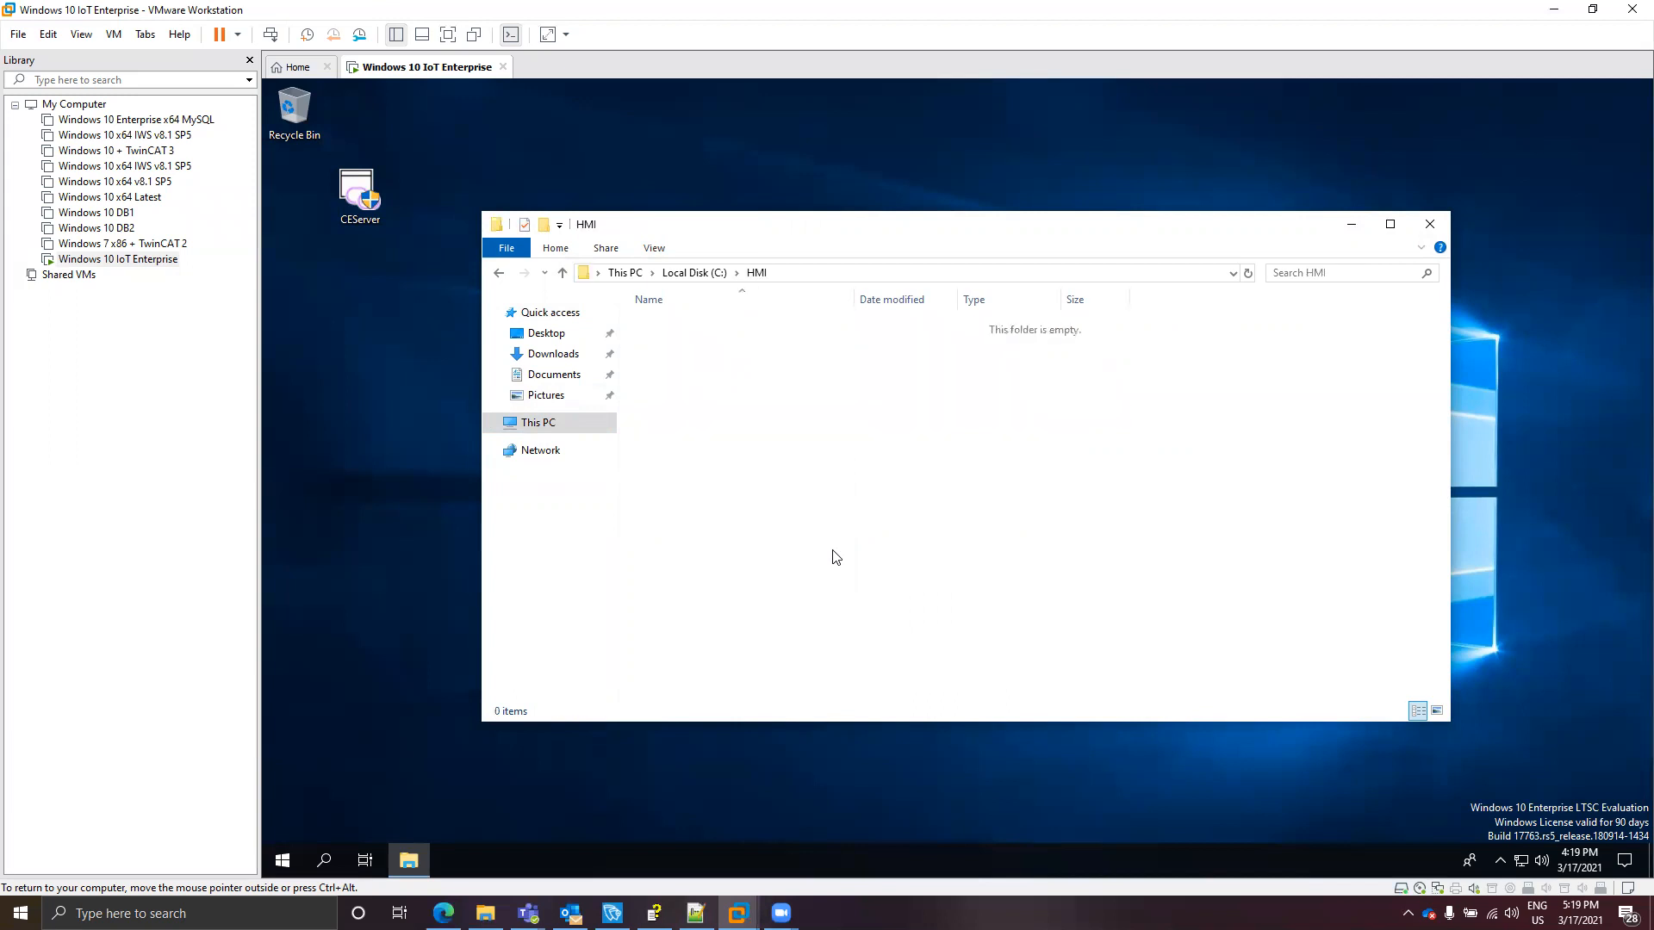
{"action": "left_click_drag", "start_coordinate": [357, 194], "coordinate": [801, 496]}
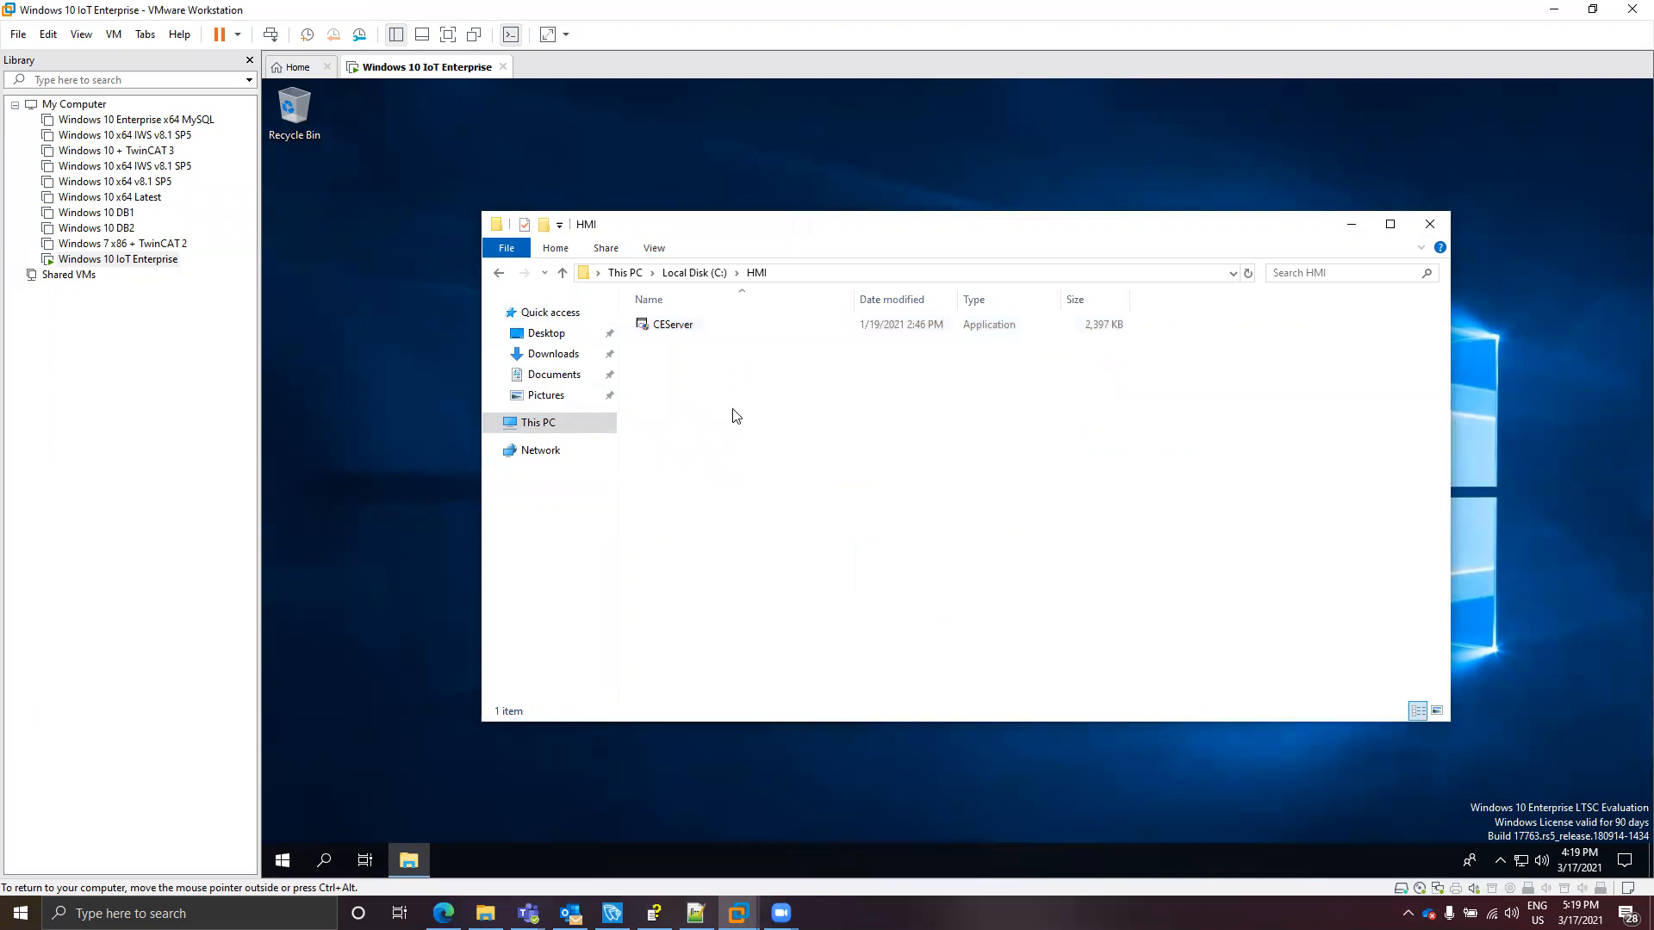
- Run CEServer from the HMI folder with permission to make changes and allow it through the firewall on private and public networks
{"action": "left_click", "coordinate": [680, 332]}
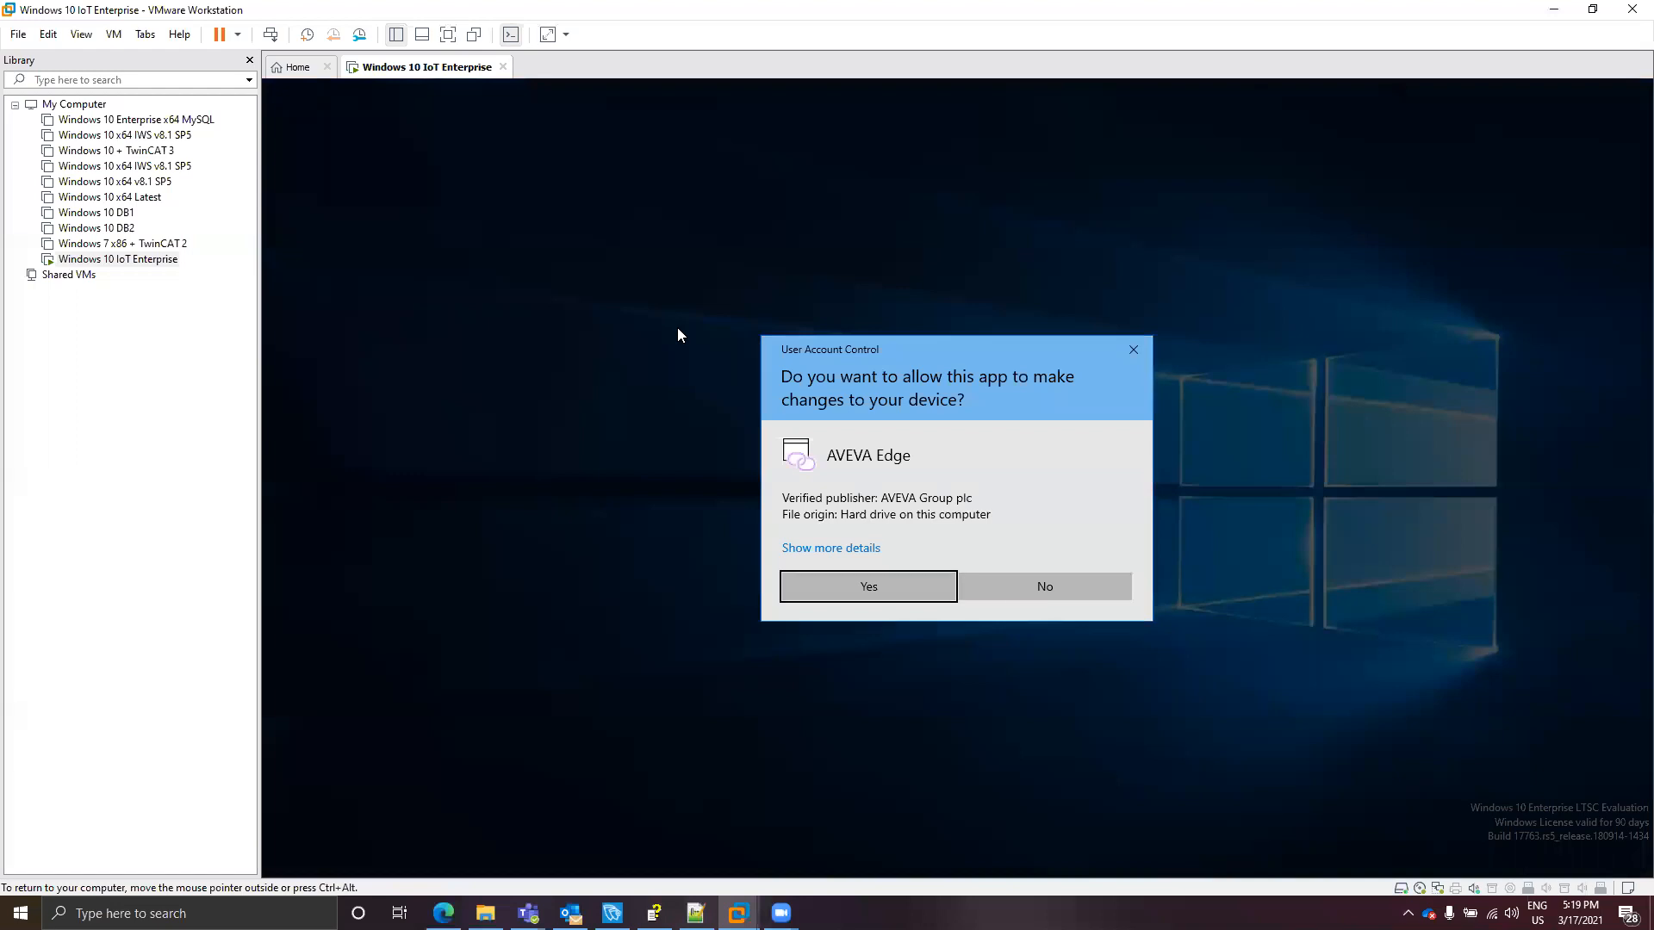
{"action": "key", "text": "Return"}
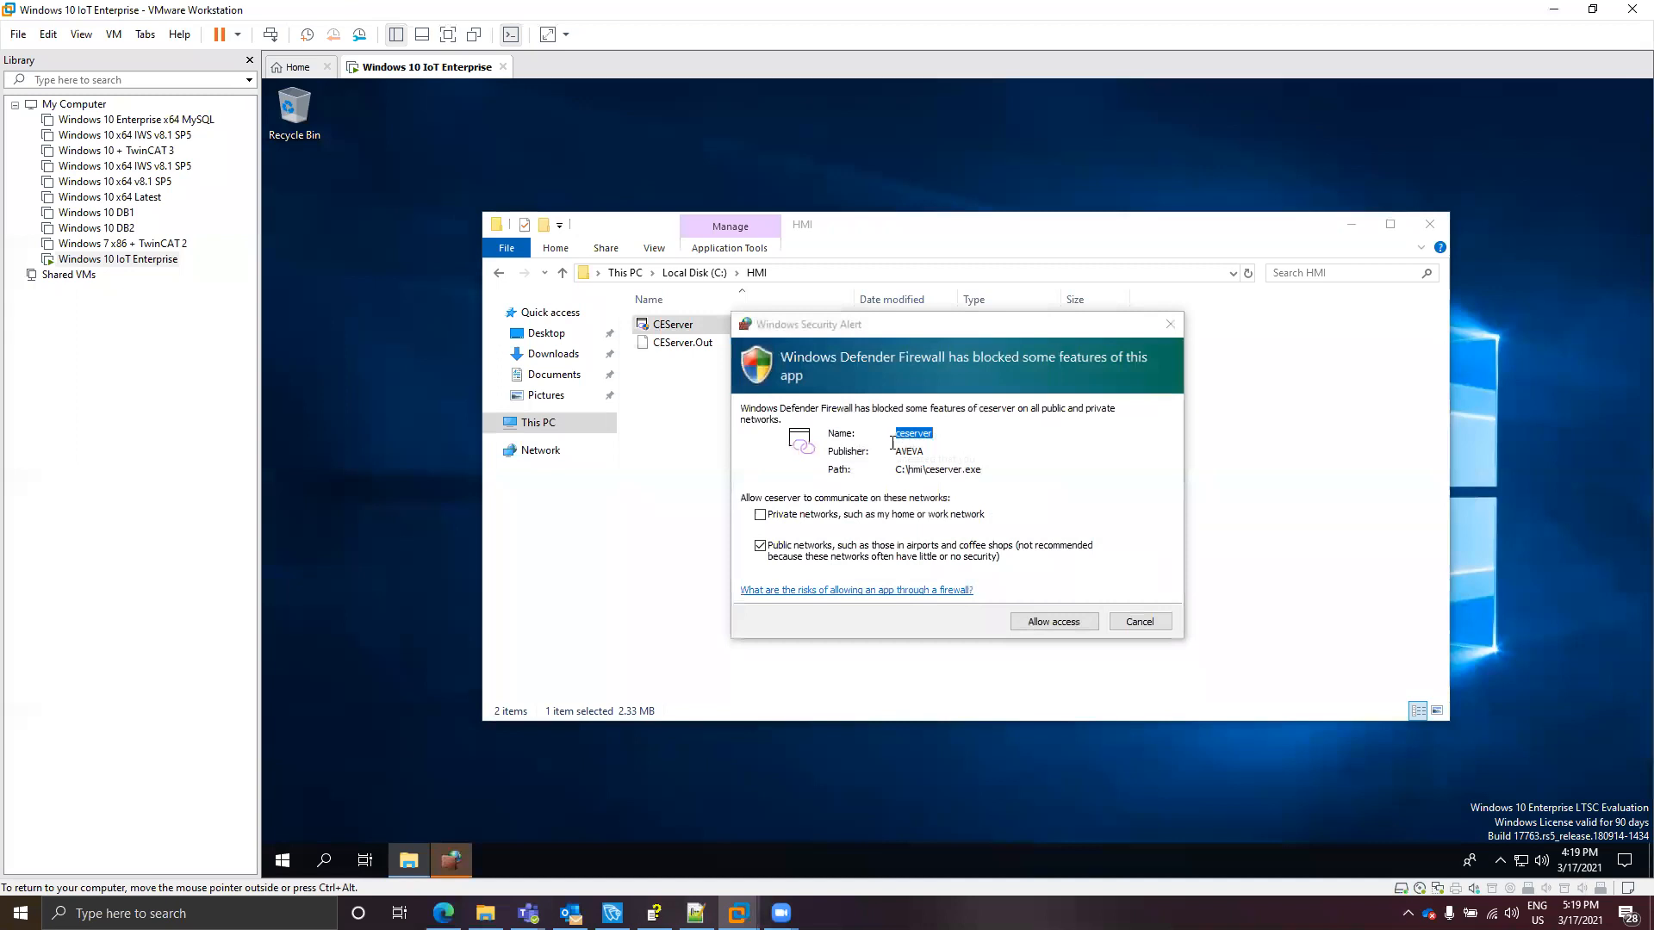
{"action": "left_click", "coordinate": [809, 517]}
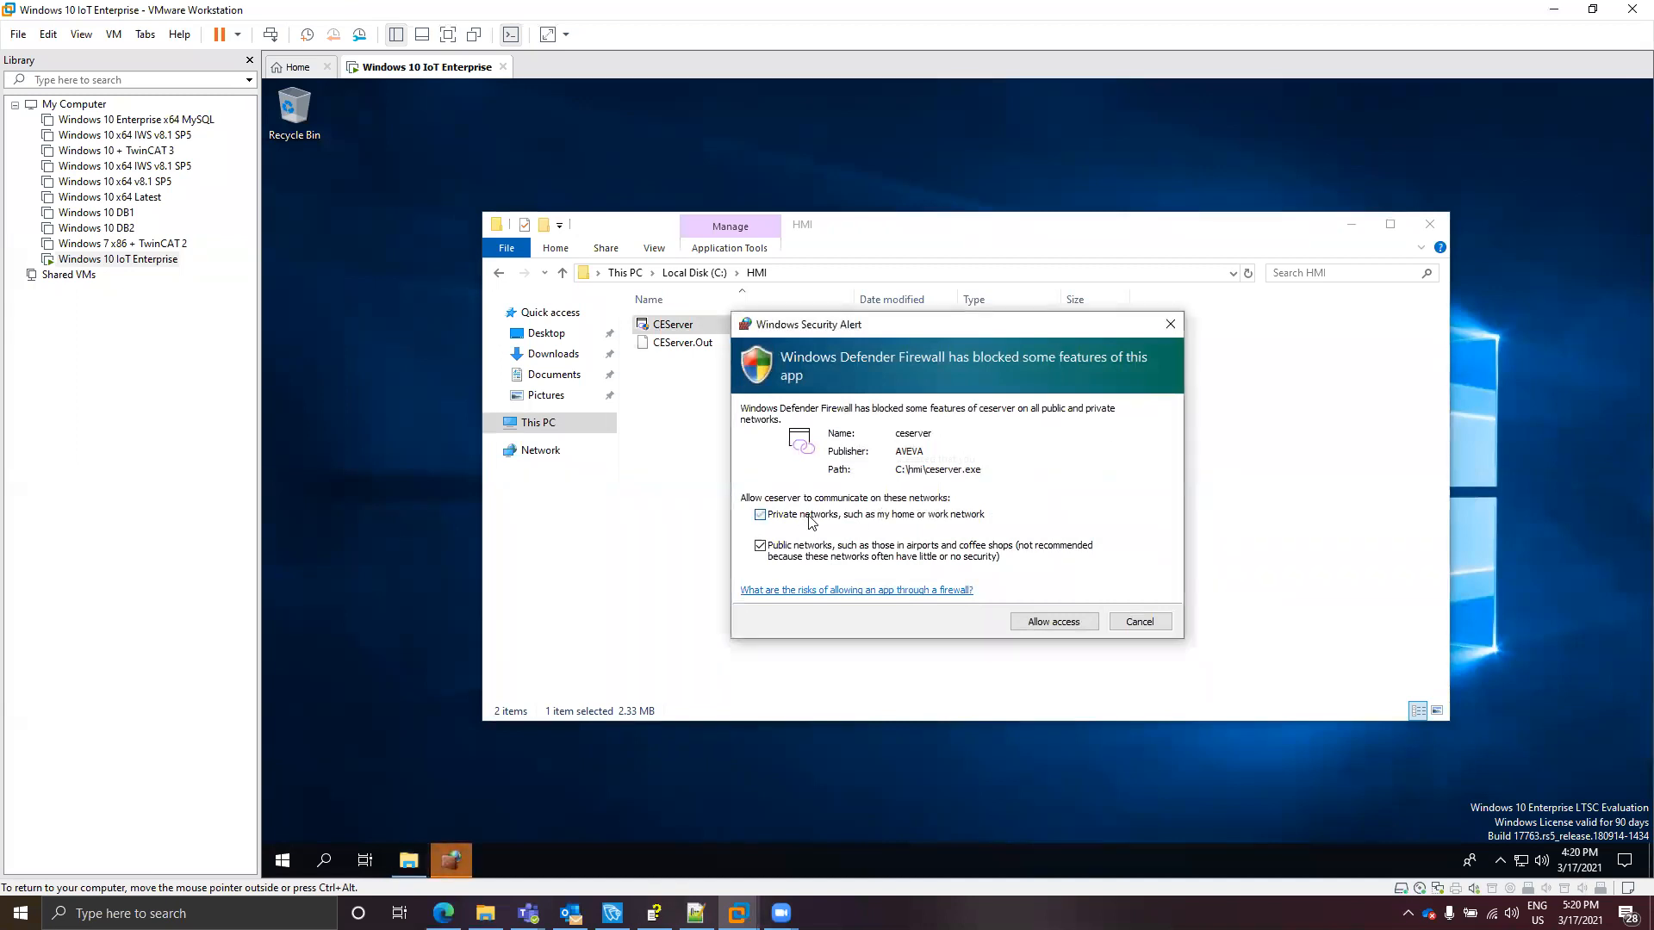
{"action": "left_click", "coordinate": [1058, 626]}
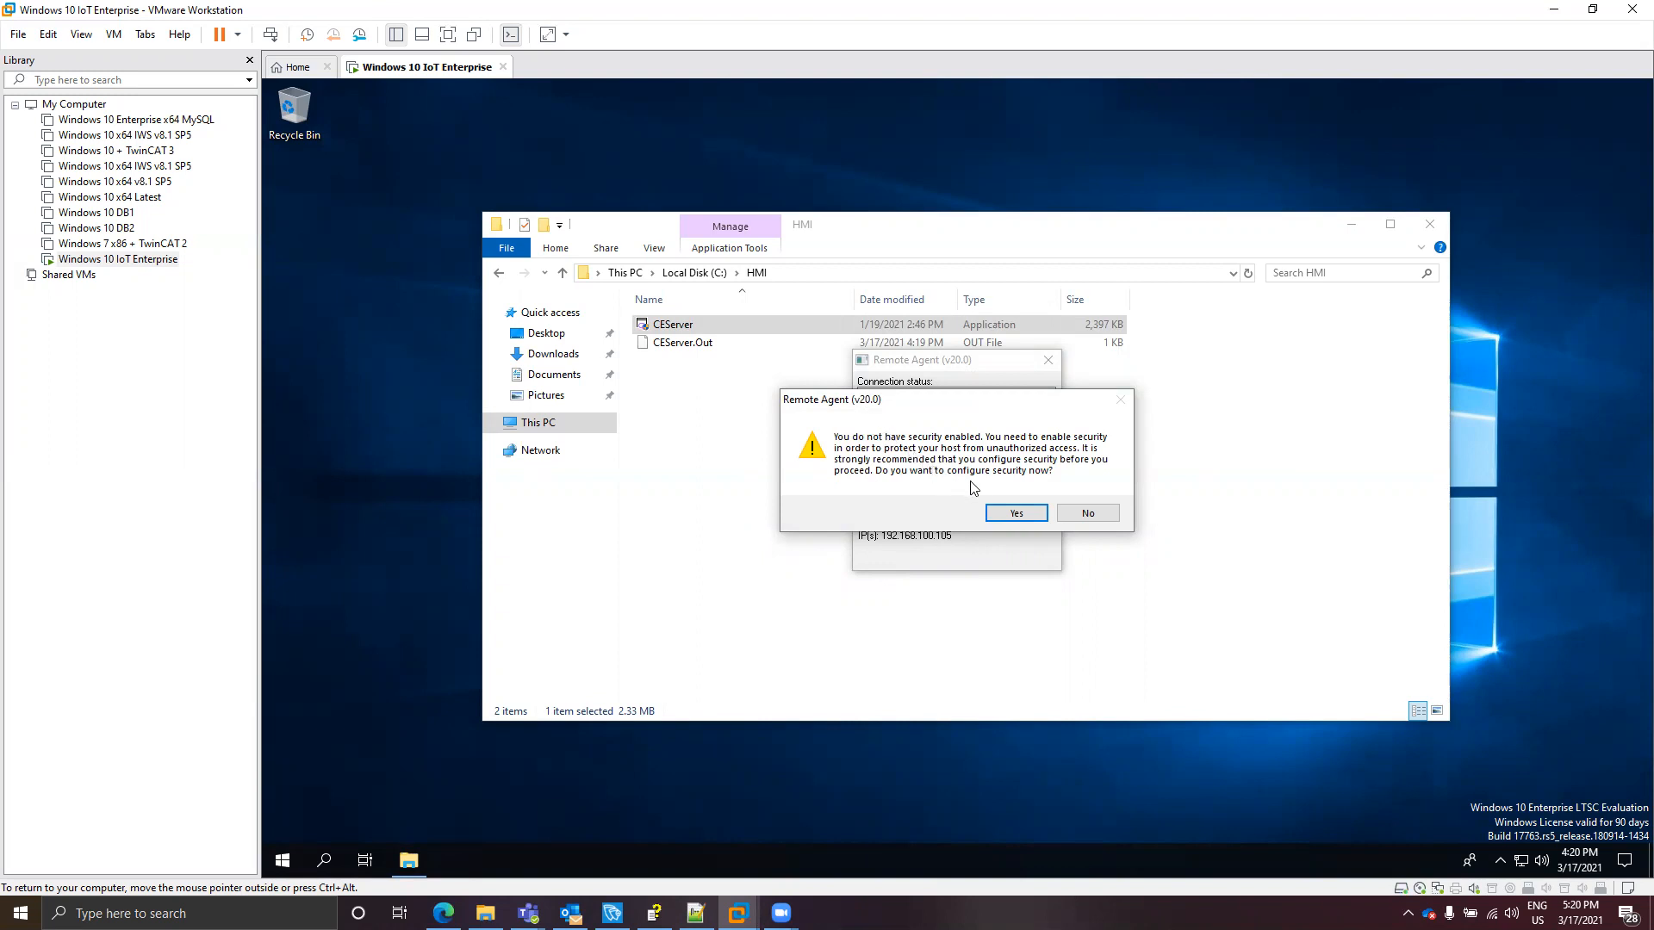
- Decline configuring Remote Agent security and suppress that warning on the next startup
{"action": "left_click", "coordinate": [1085, 514]}
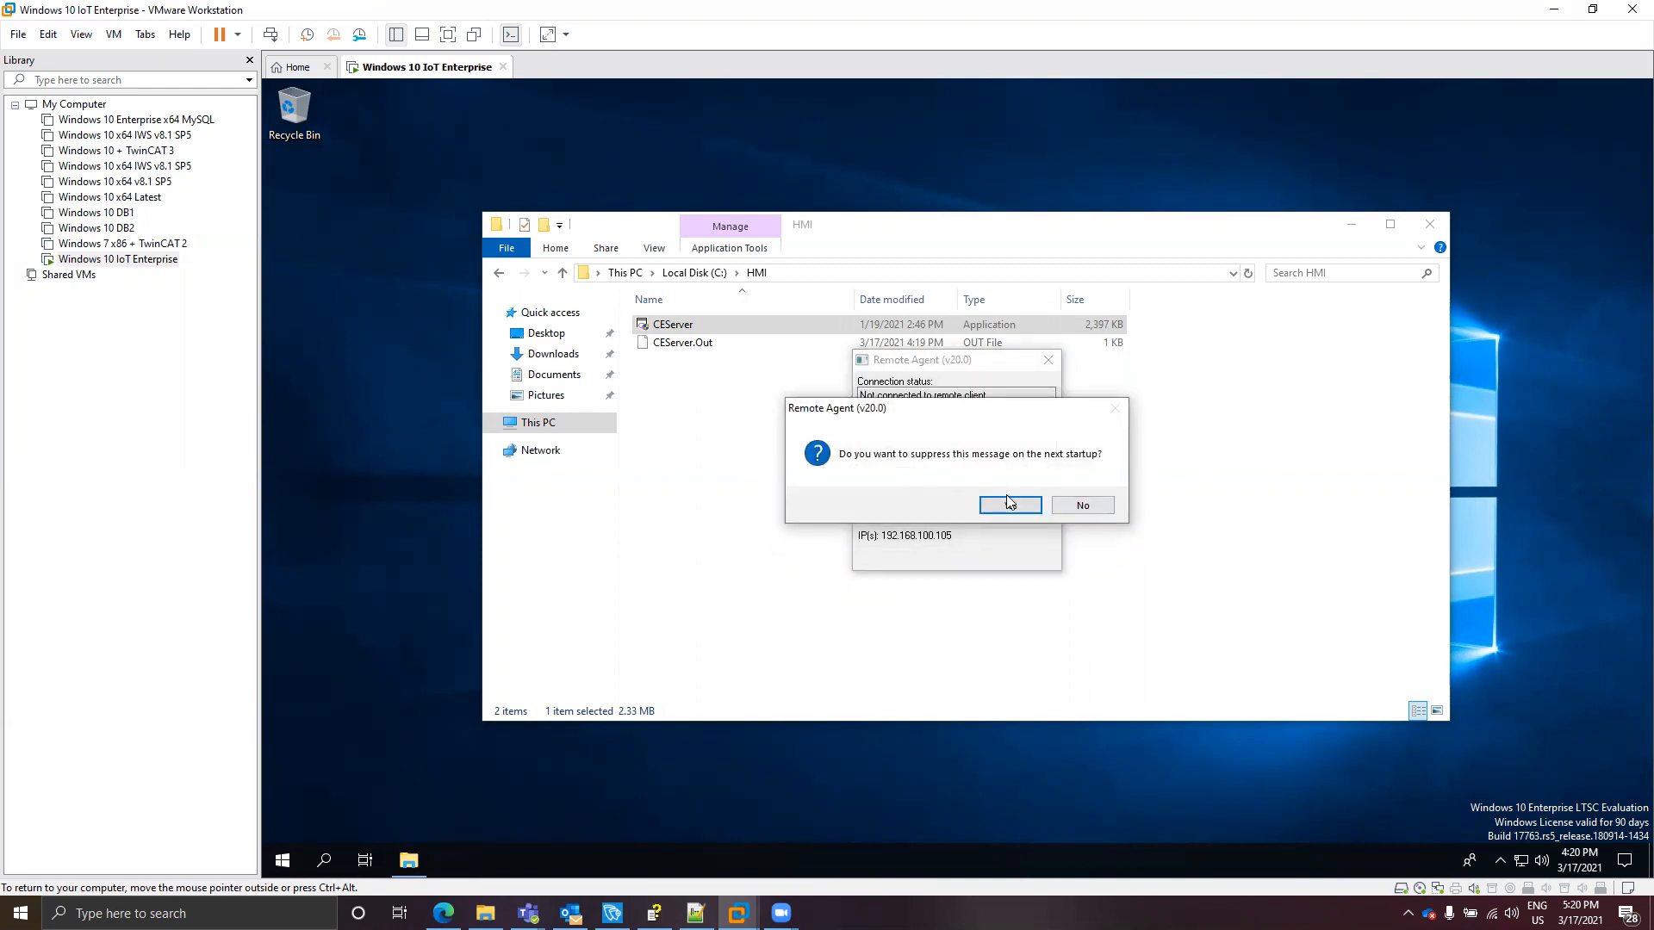
{"action": "left_click", "coordinate": [1012, 506]}
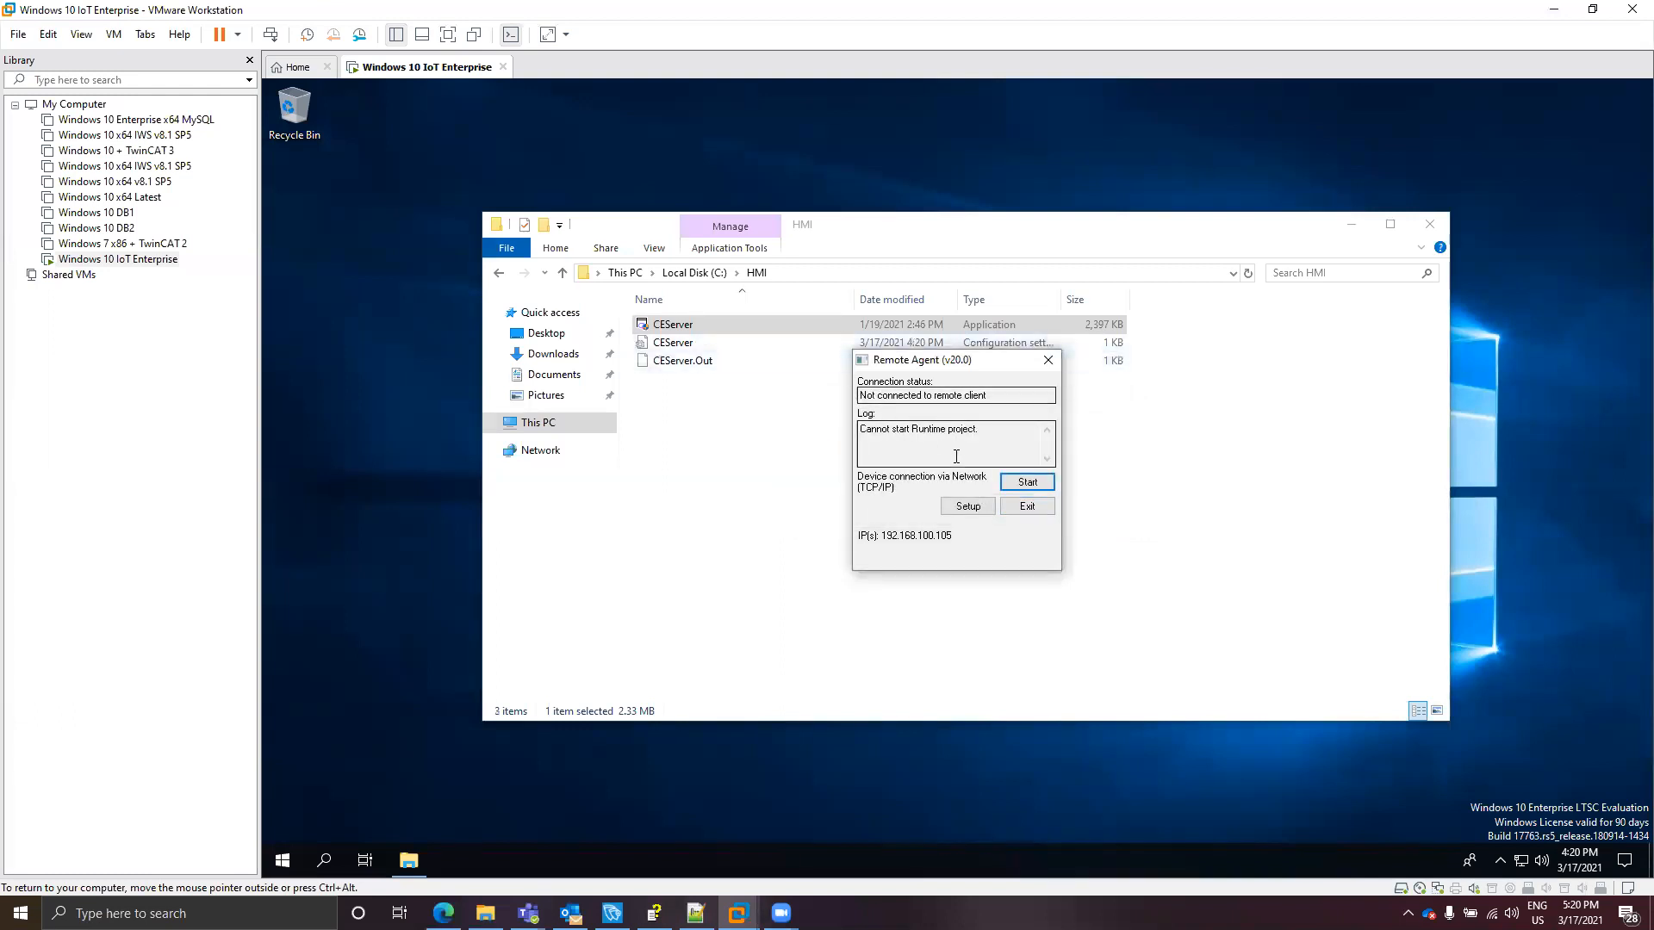
{"action": "left_click_drag", "start_coordinate": [911, 363], "coordinate": [872, 388]}
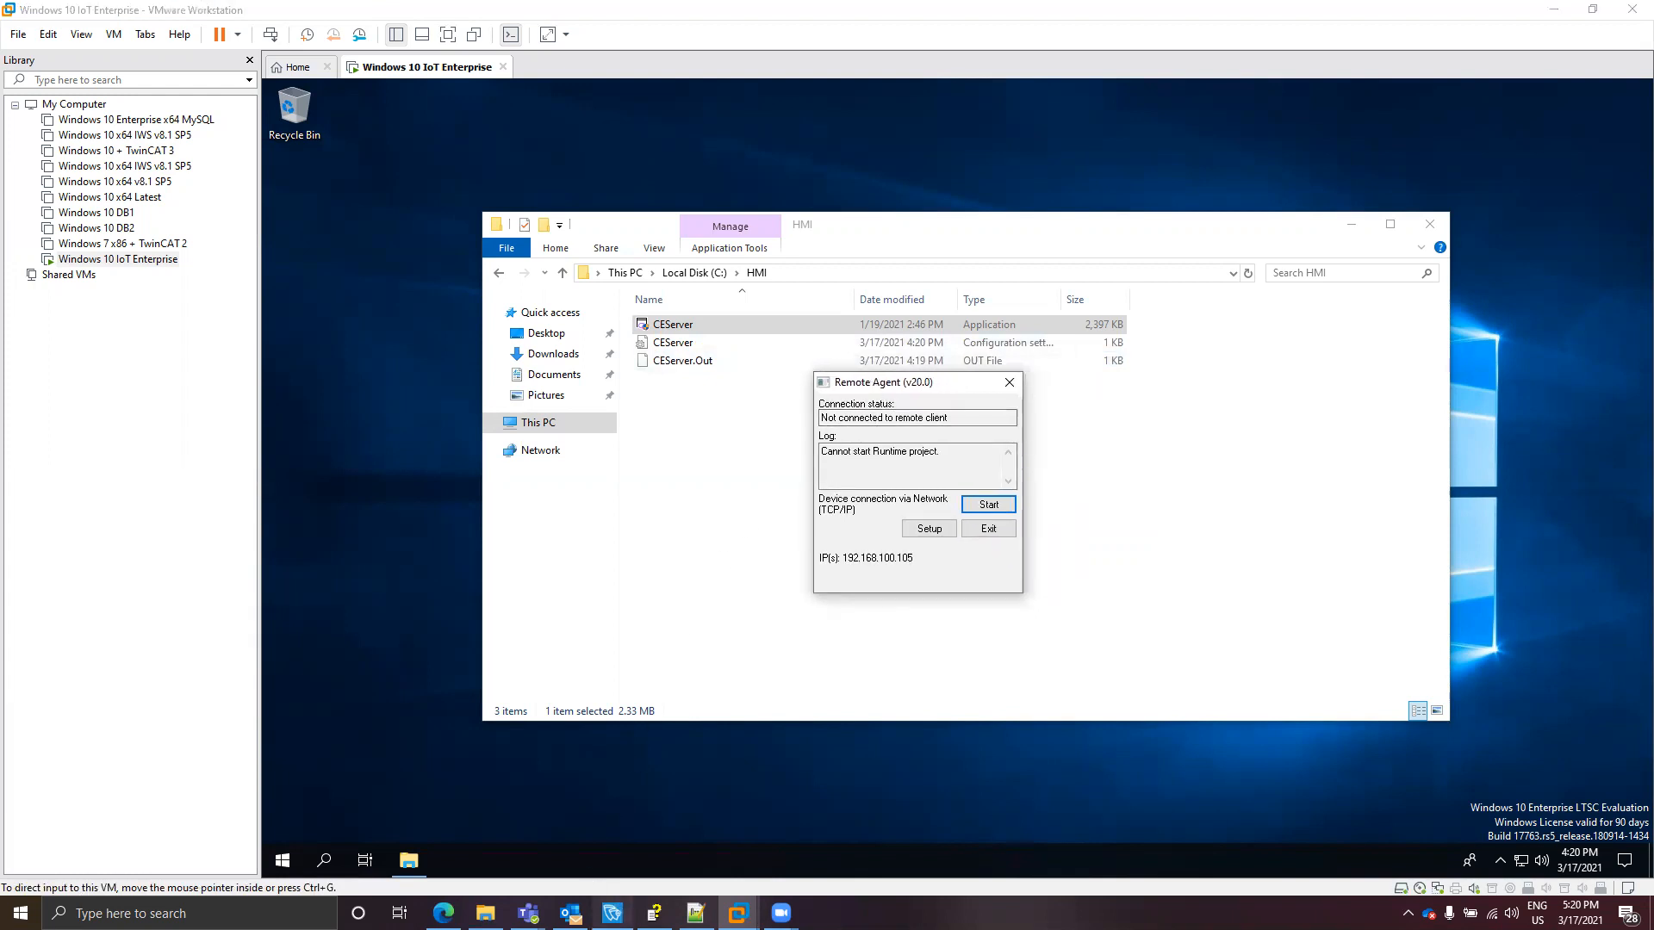
- Switch to AVEVA Edge and create a project named EmbeddedTest with product type Embedded AVEVA Edge 150 tags and a custom 1920 by 1080 display
{"action": "left_click", "coordinate": [612, 913]}
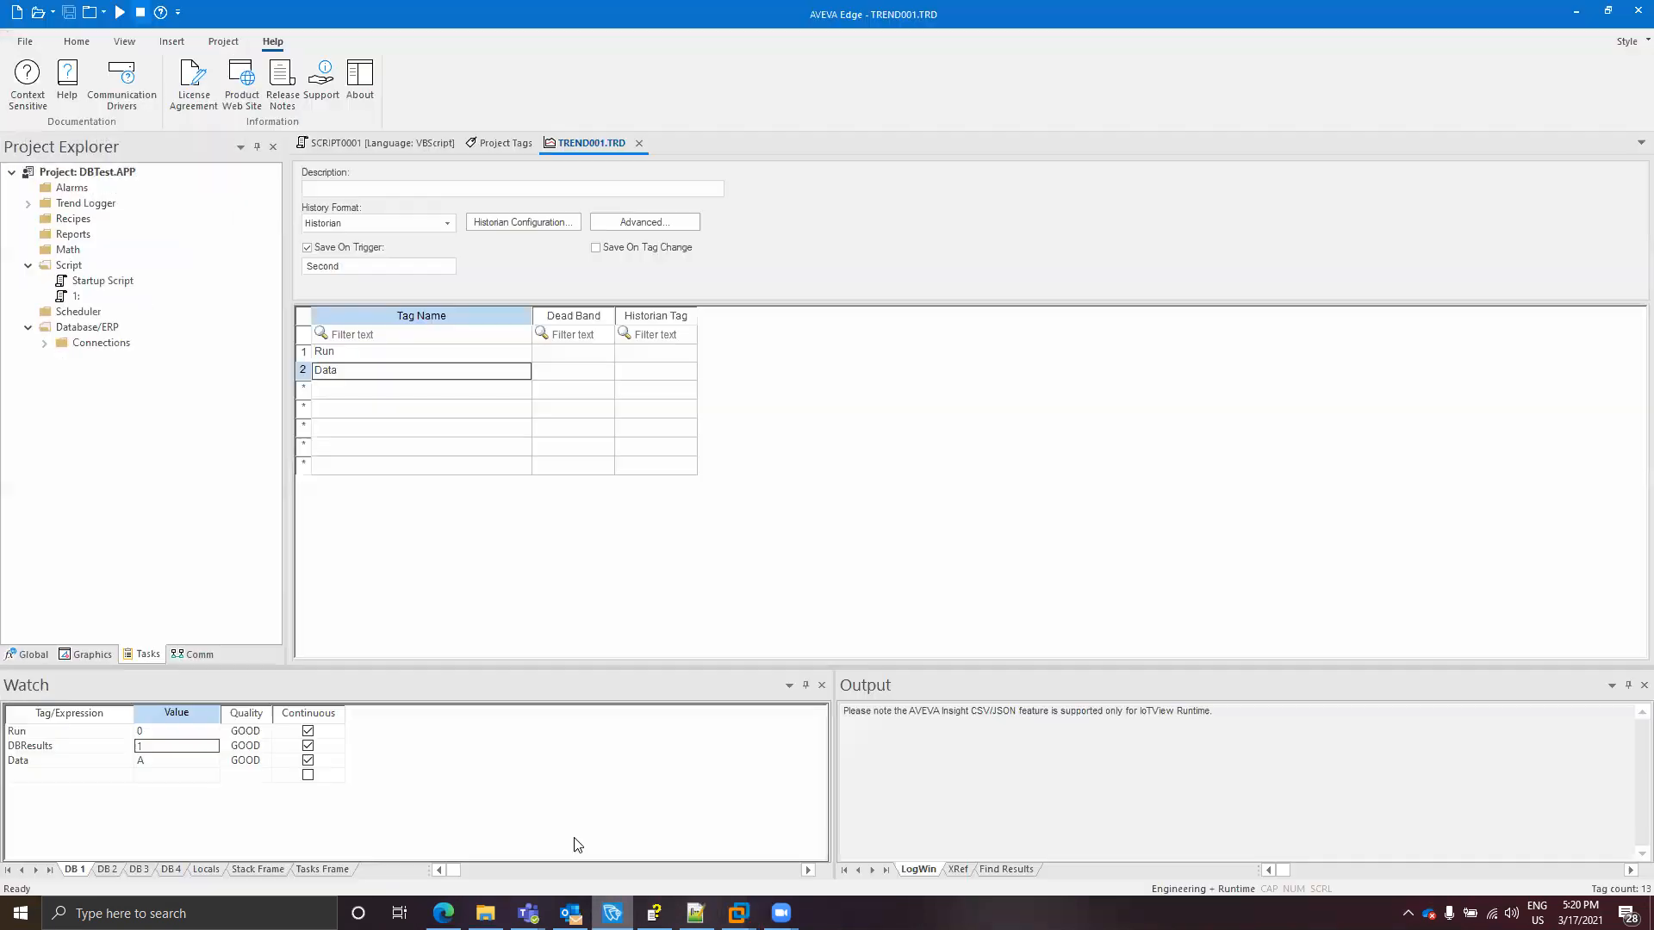
{"action": "left_click", "coordinate": [26, 42]}
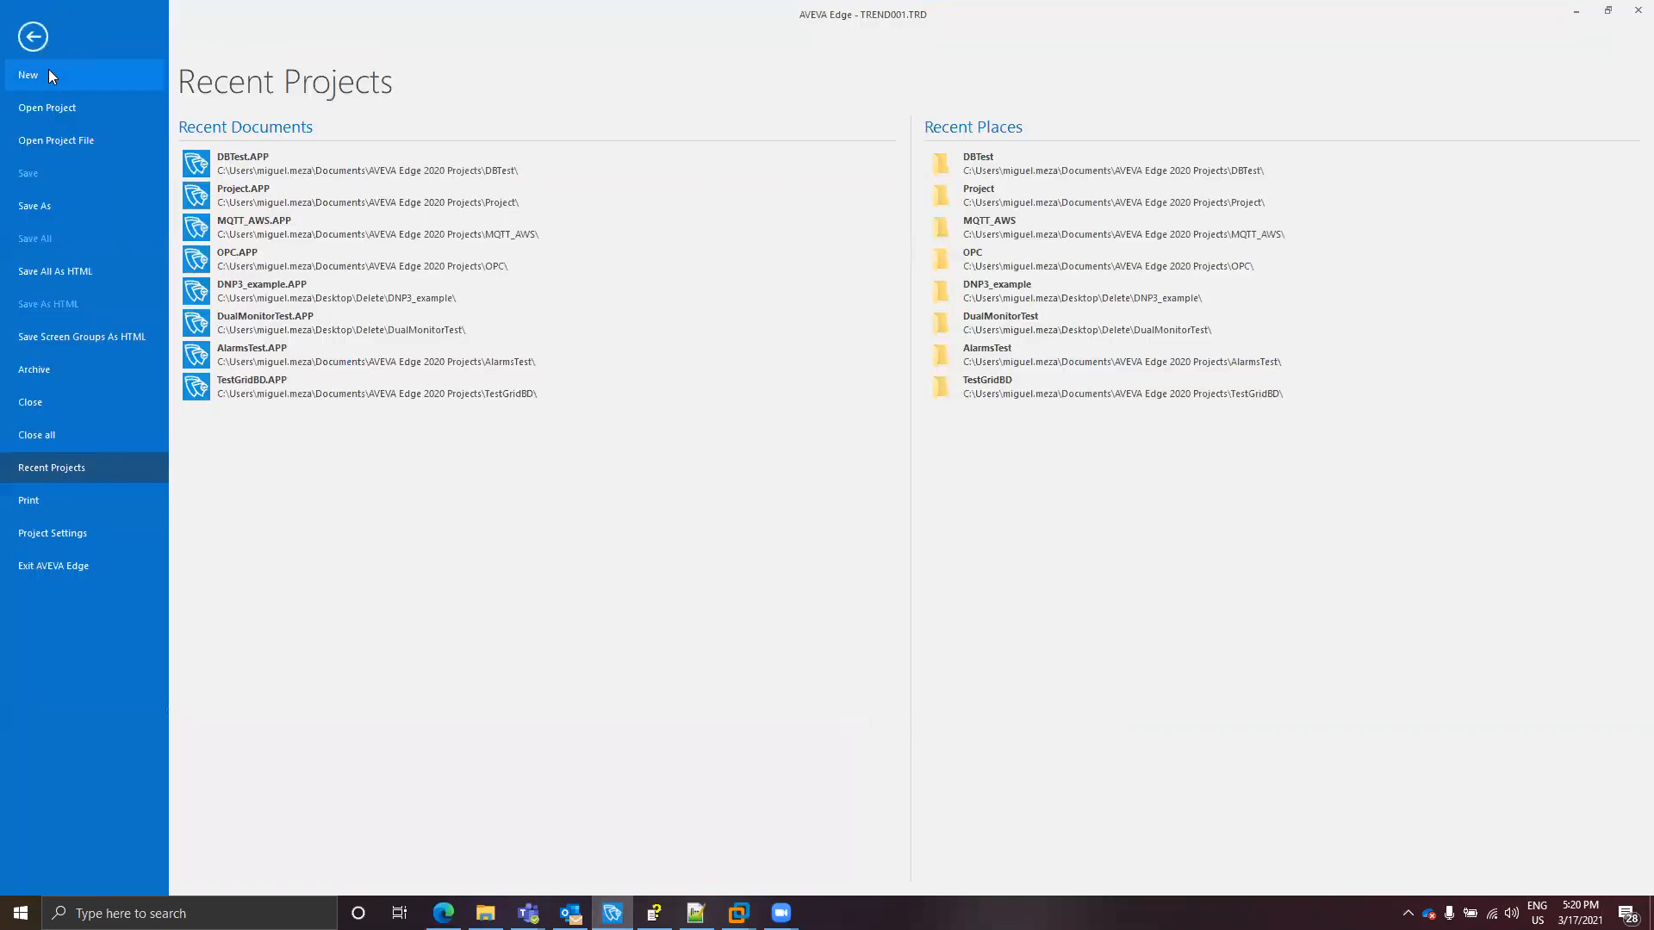
{"action": "left_click", "coordinate": [48, 69]}
{"action": "type", "text": "EmbeddedTest"}
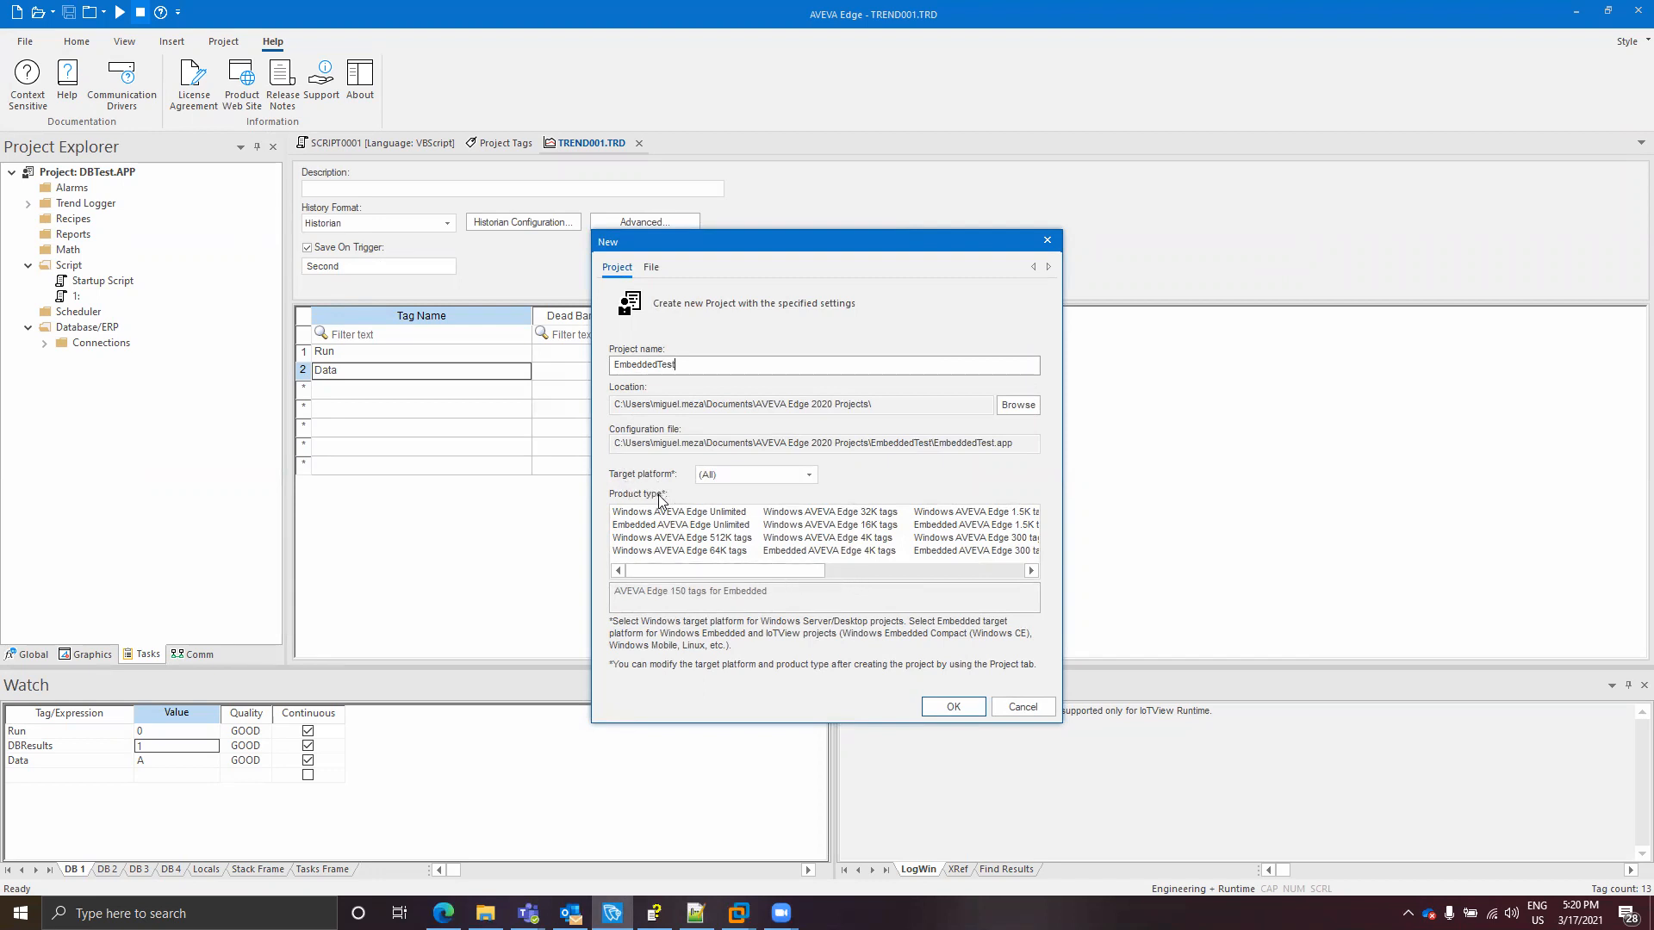
{"action": "left_click_drag", "start_coordinate": [761, 570], "coordinate": [1028, 565]}
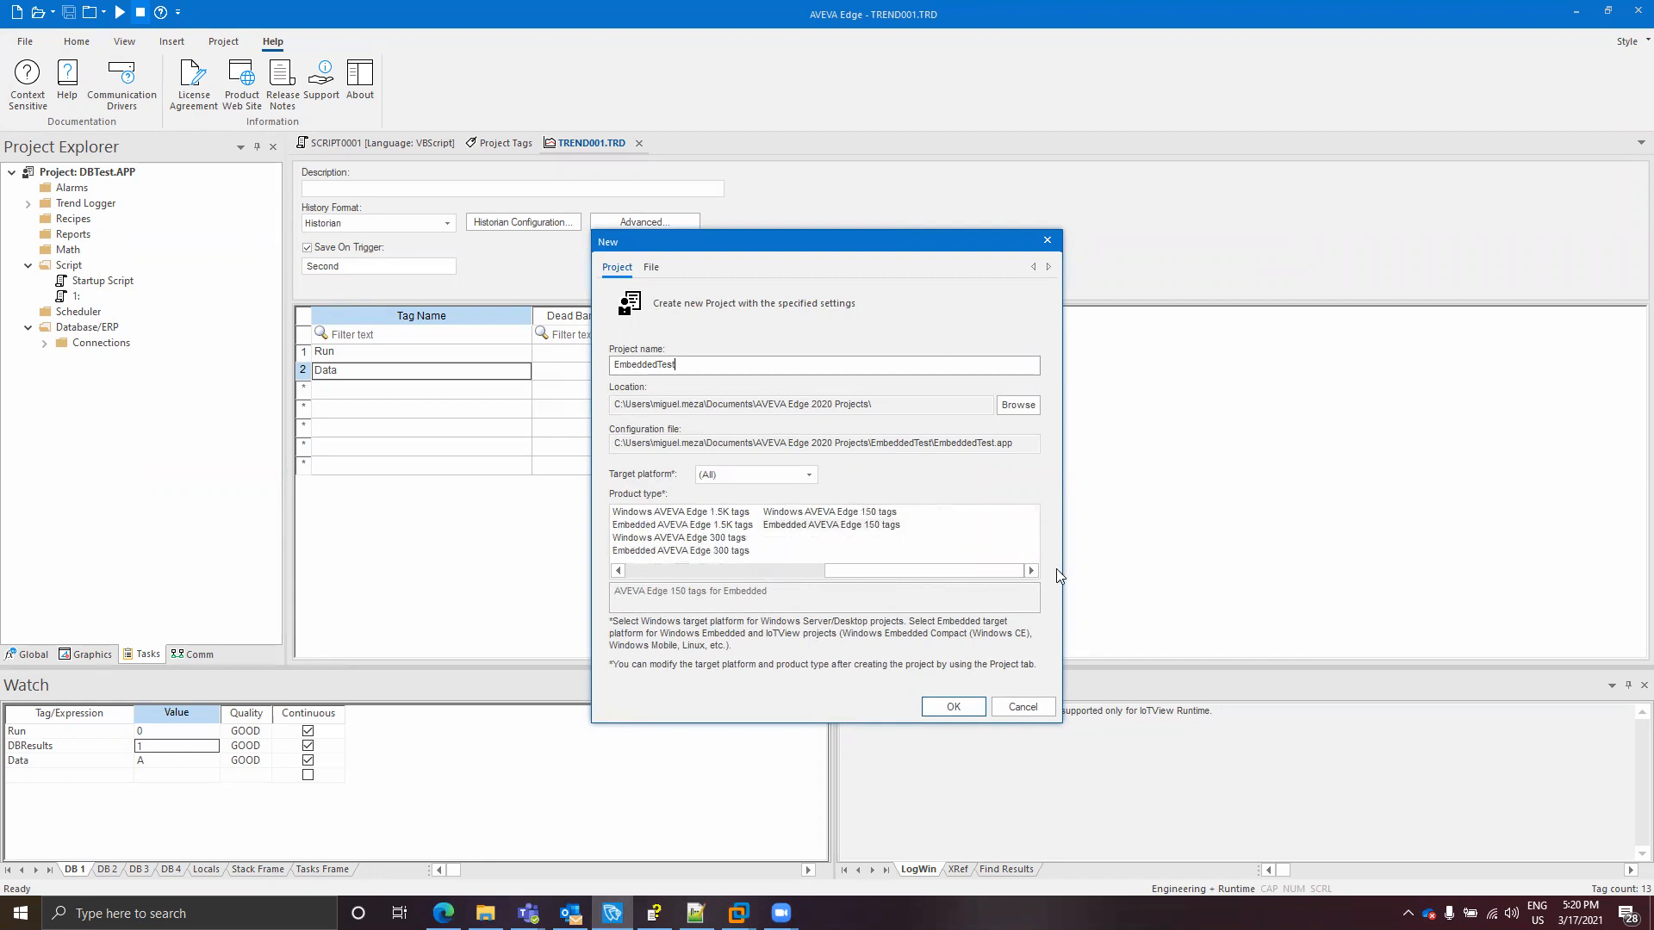
{"action": "left_click", "coordinate": [806, 530]}
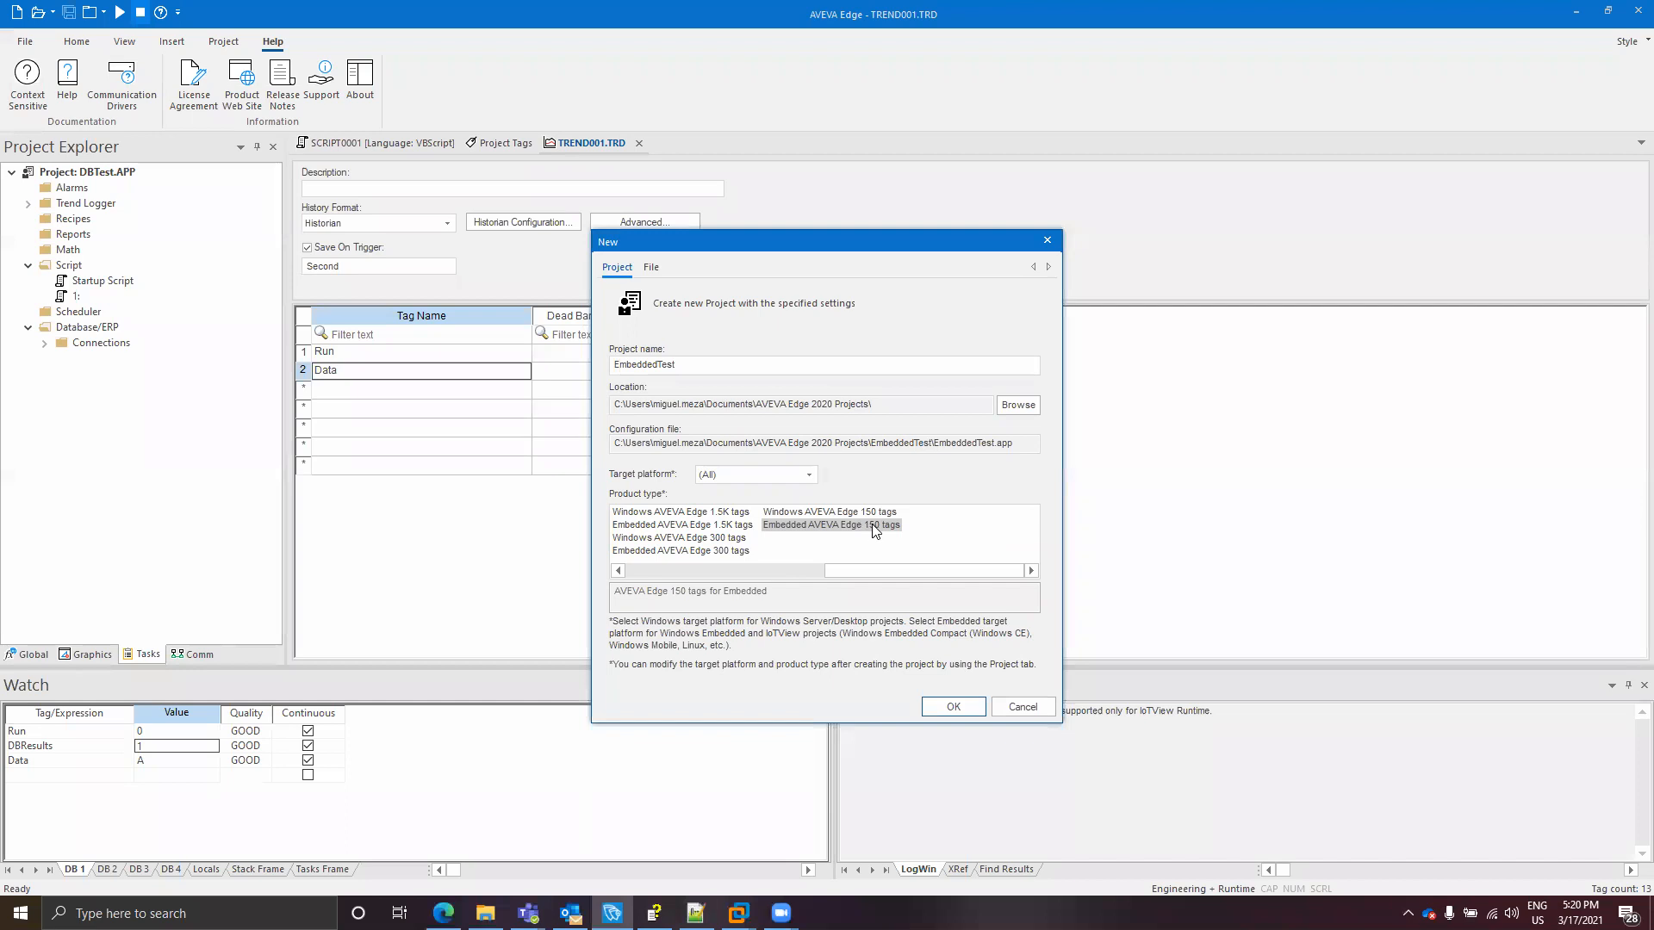
{"action": "left_click", "coordinate": [838, 515]}
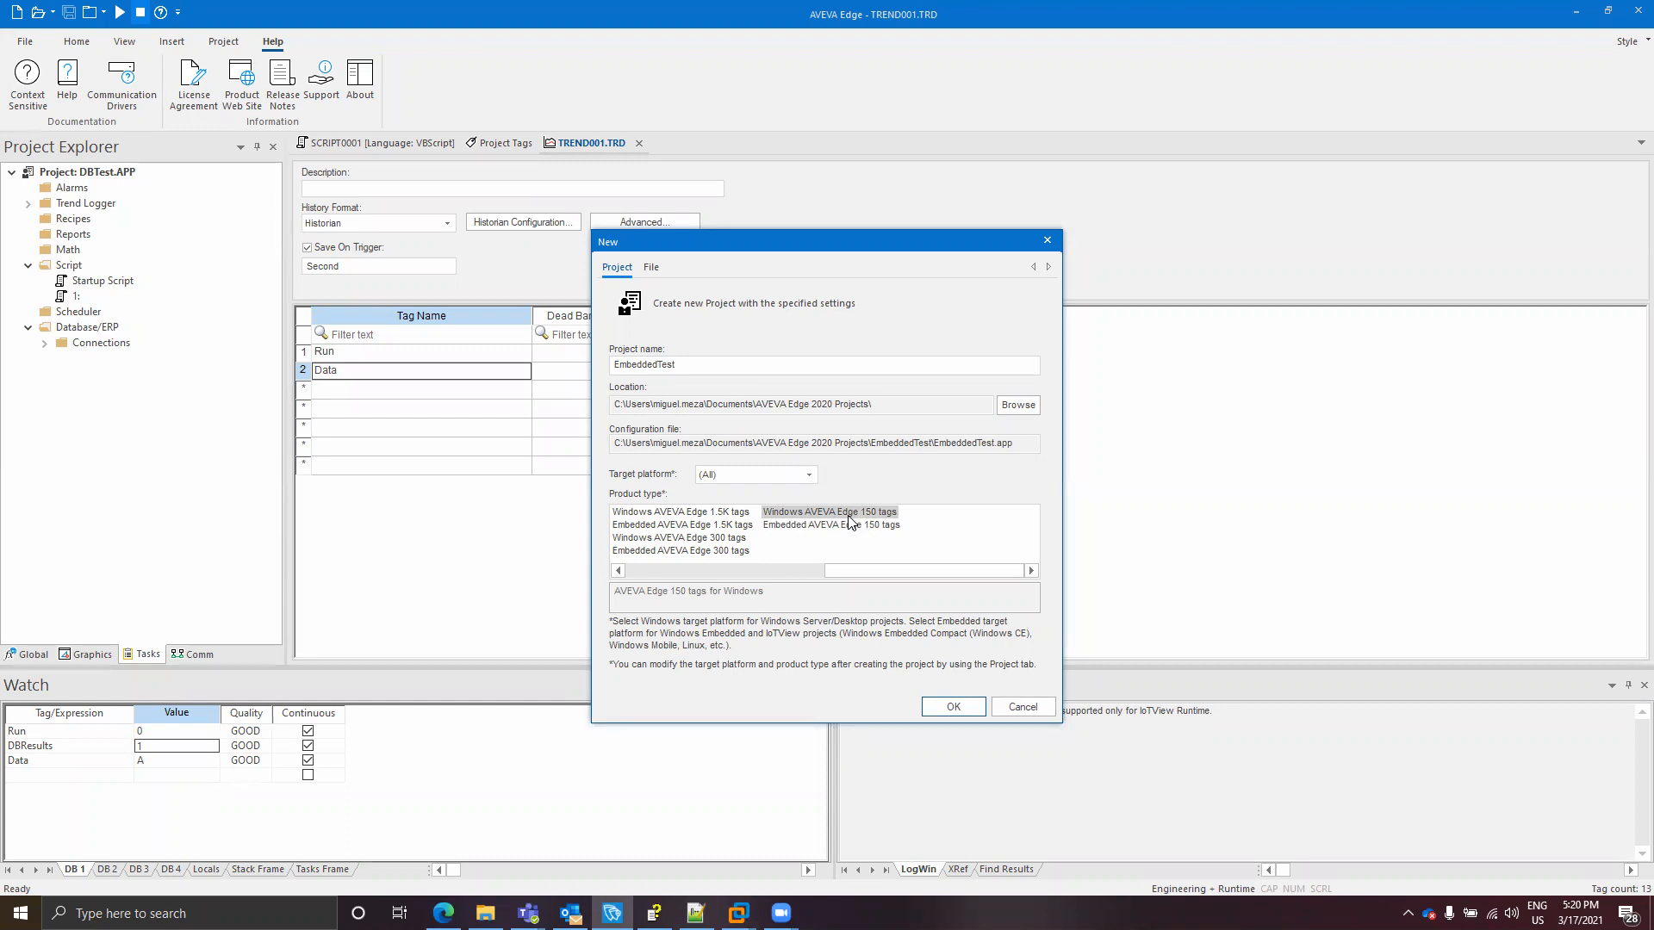
{"action": "left_click", "coordinate": [850, 527]}
{"action": "left_click", "coordinate": [941, 703]}
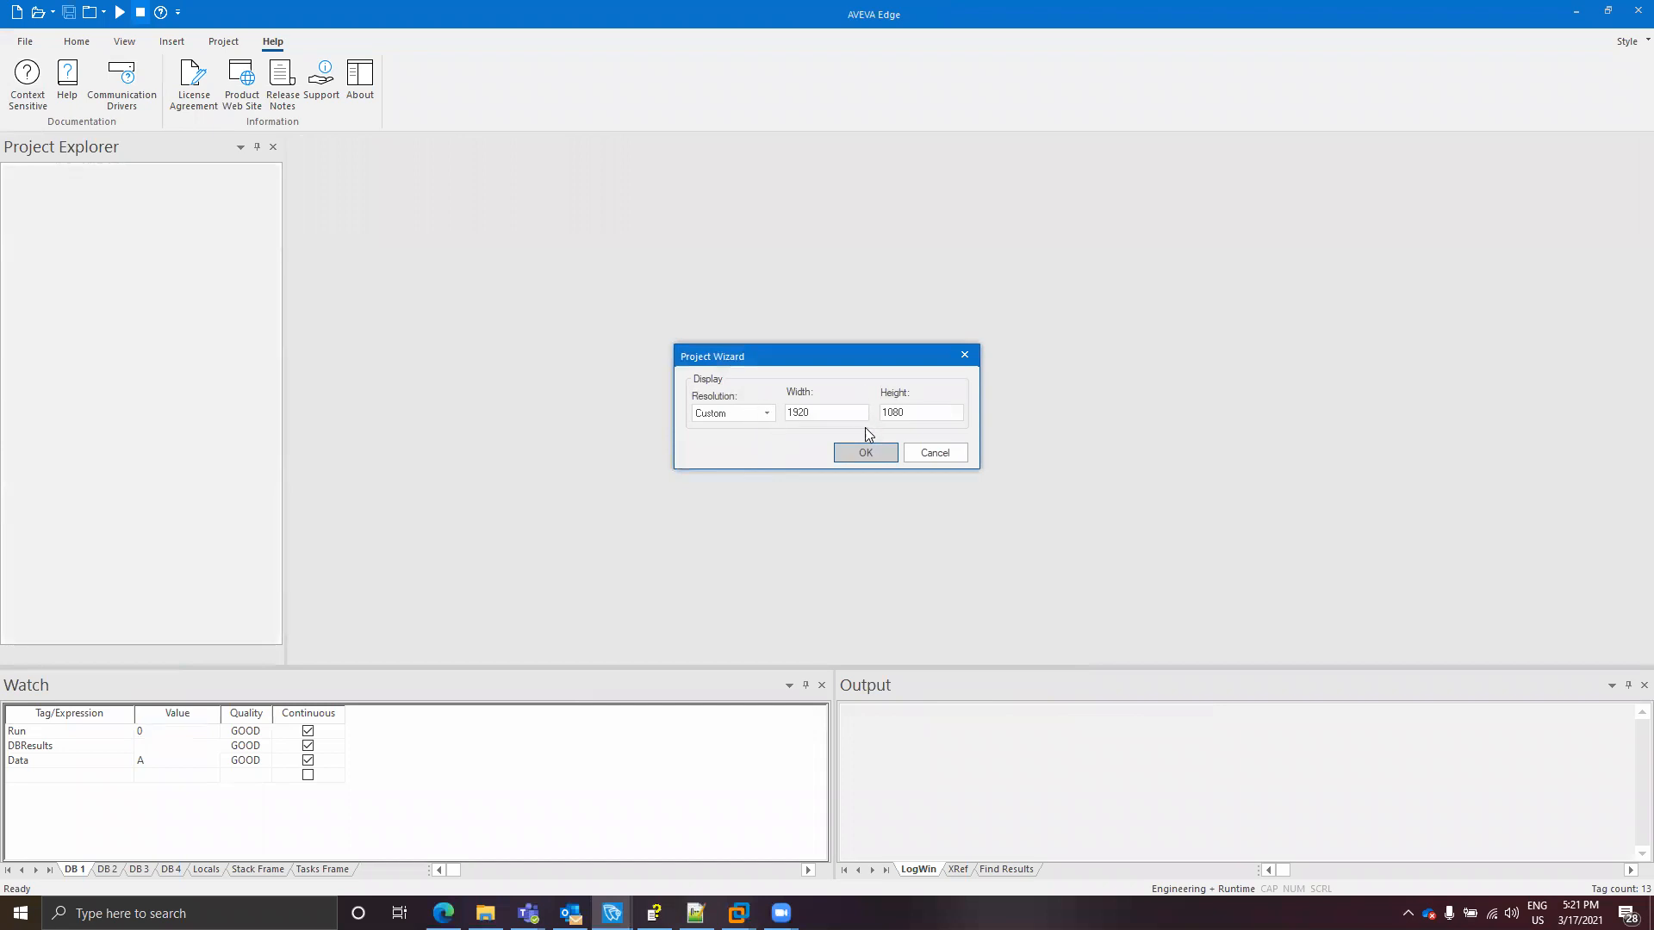
{"action": "left_click", "coordinate": [871, 456]}
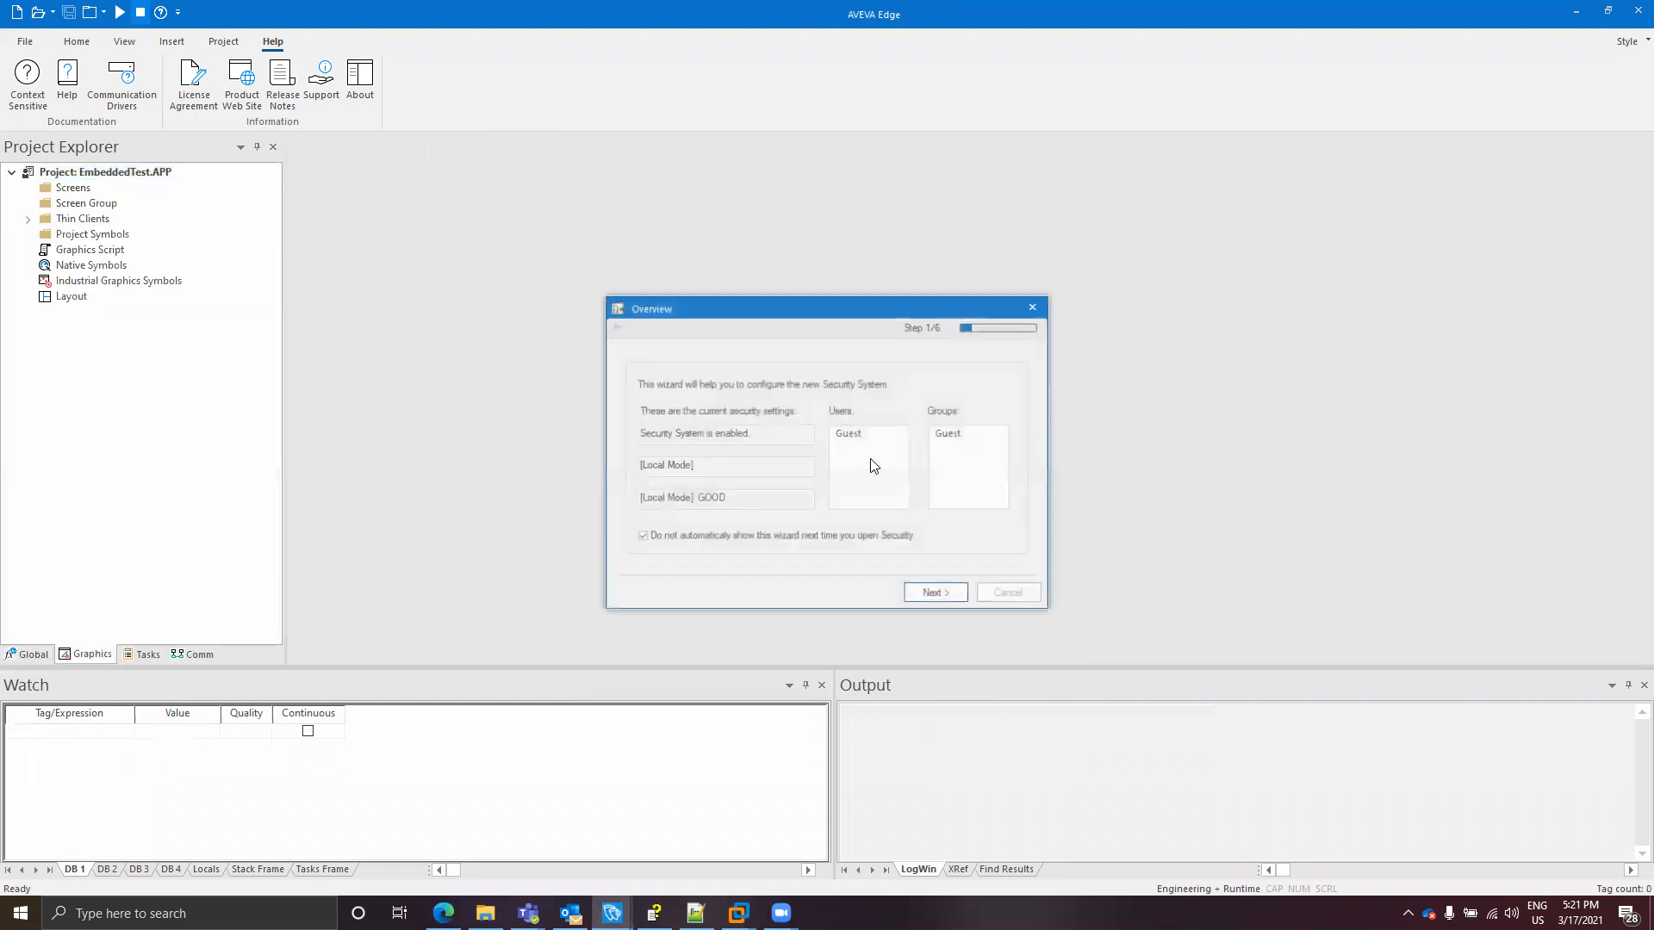
- Complete the security setup wizard for the new project, keeping Enable Security System selected and the remaining defaults
{"action": "left_click", "coordinate": [923, 595]}
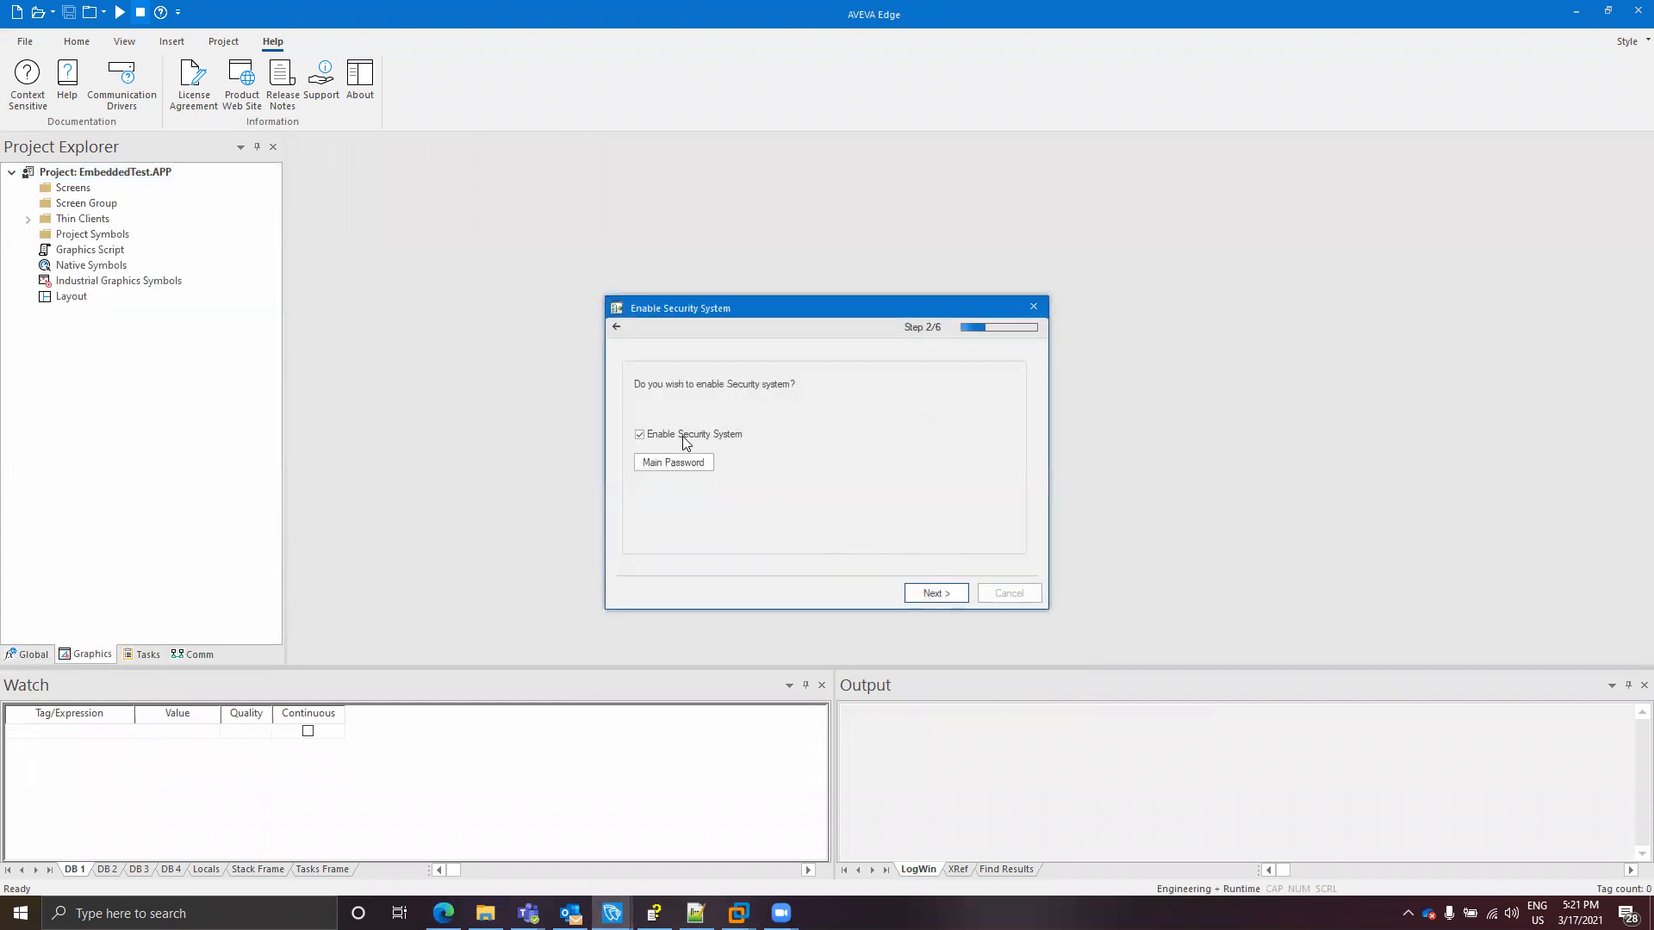
{"action": "left_click", "coordinate": [929, 588]}
{"action": "left_click", "coordinate": [929, 589]}
{"action": "left_click", "coordinate": [930, 588]}
{"action": "left_click", "coordinate": [929, 589]}
{"action": "left_click", "coordinate": [929, 588]}
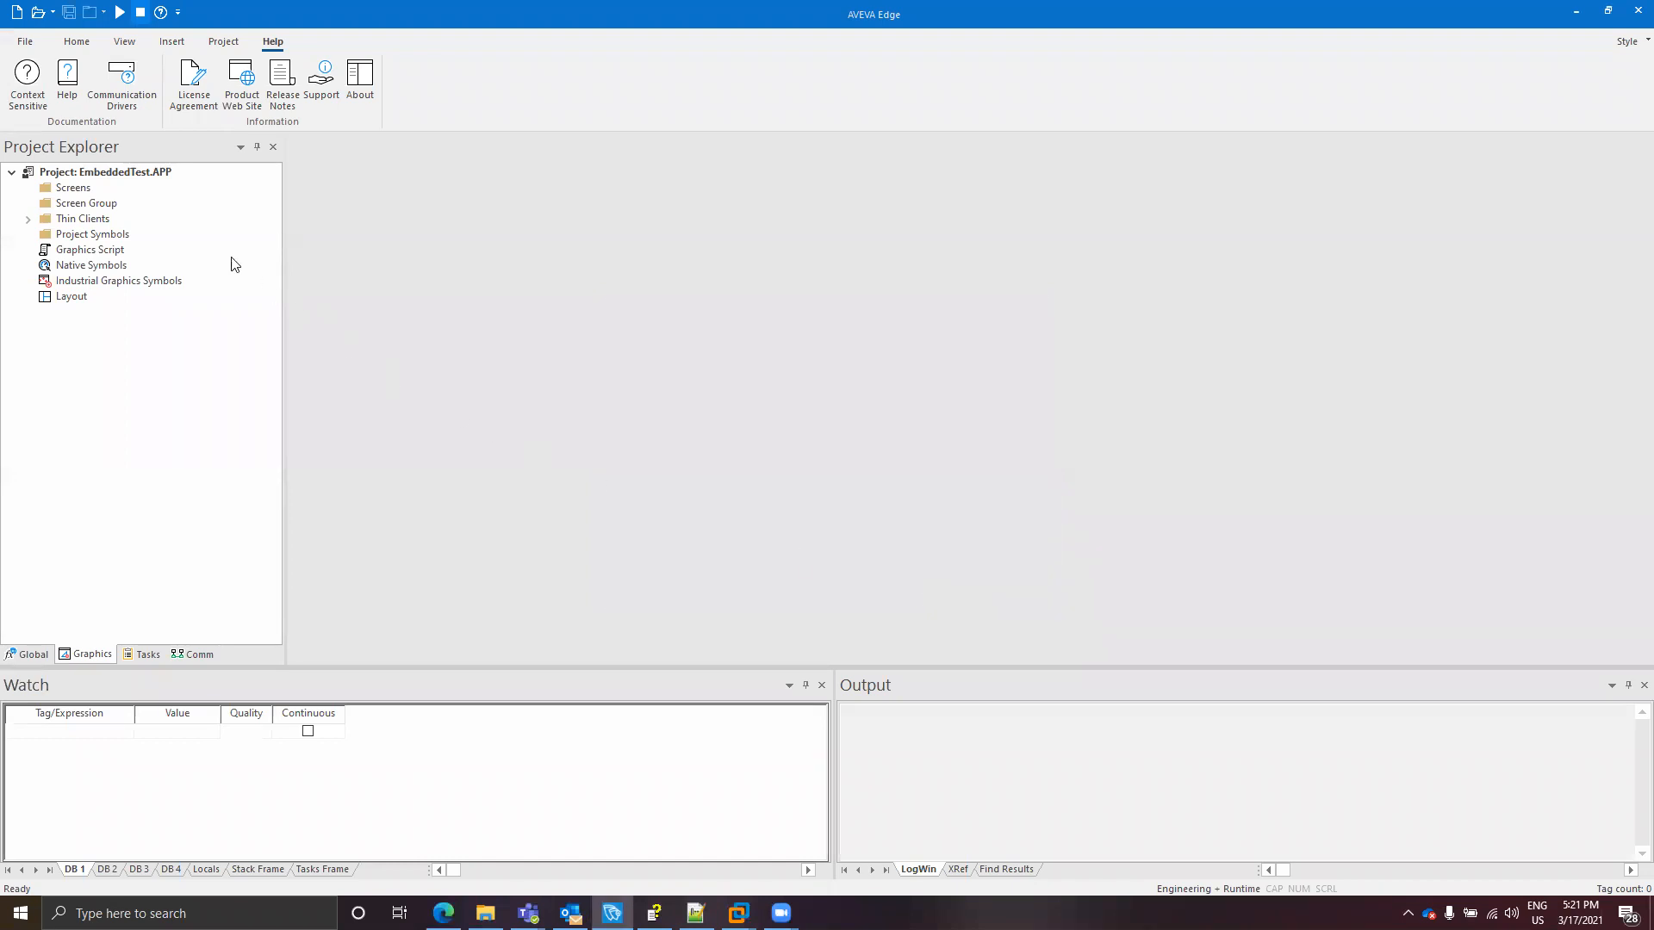
- Insert a new screen with default attributes and draw a button about 175 by 65 near its upper-left corner
{"action": "right_click", "coordinate": [60, 191]}
{"action": "left_click", "coordinate": [73, 195]}
{"action": "key", "text": "Return"}
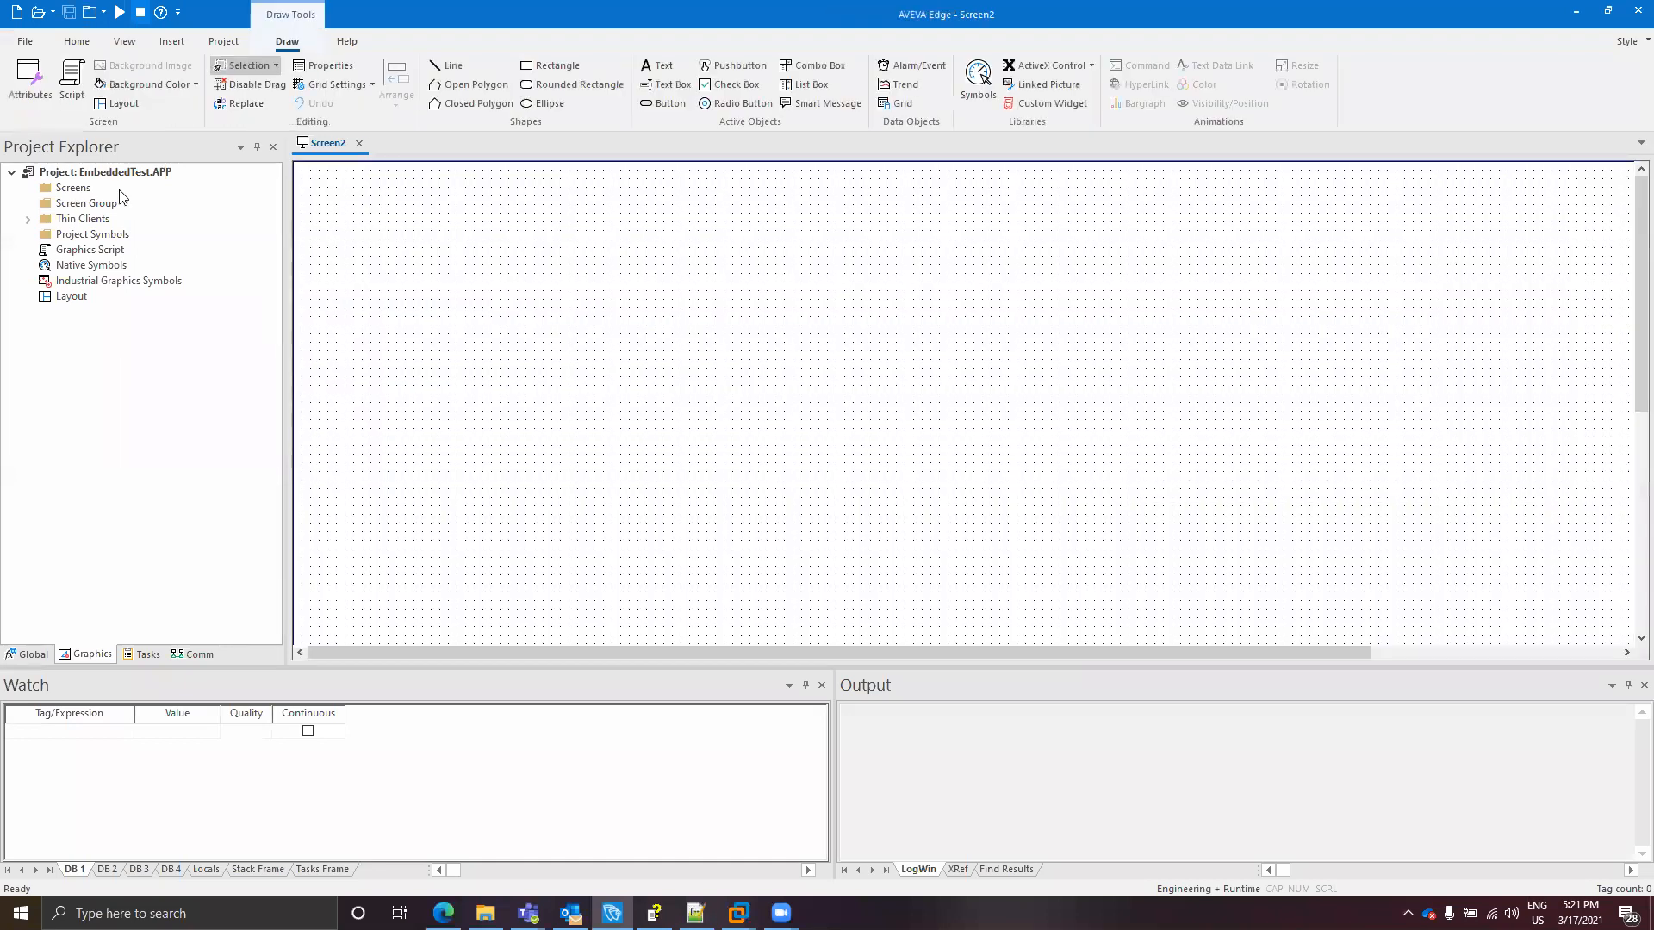
{"action": "left_click", "coordinate": [675, 105]}
{"action": "left_click_drag", "start_coordinate": [413, 231], "coordinate": [564, 287]}
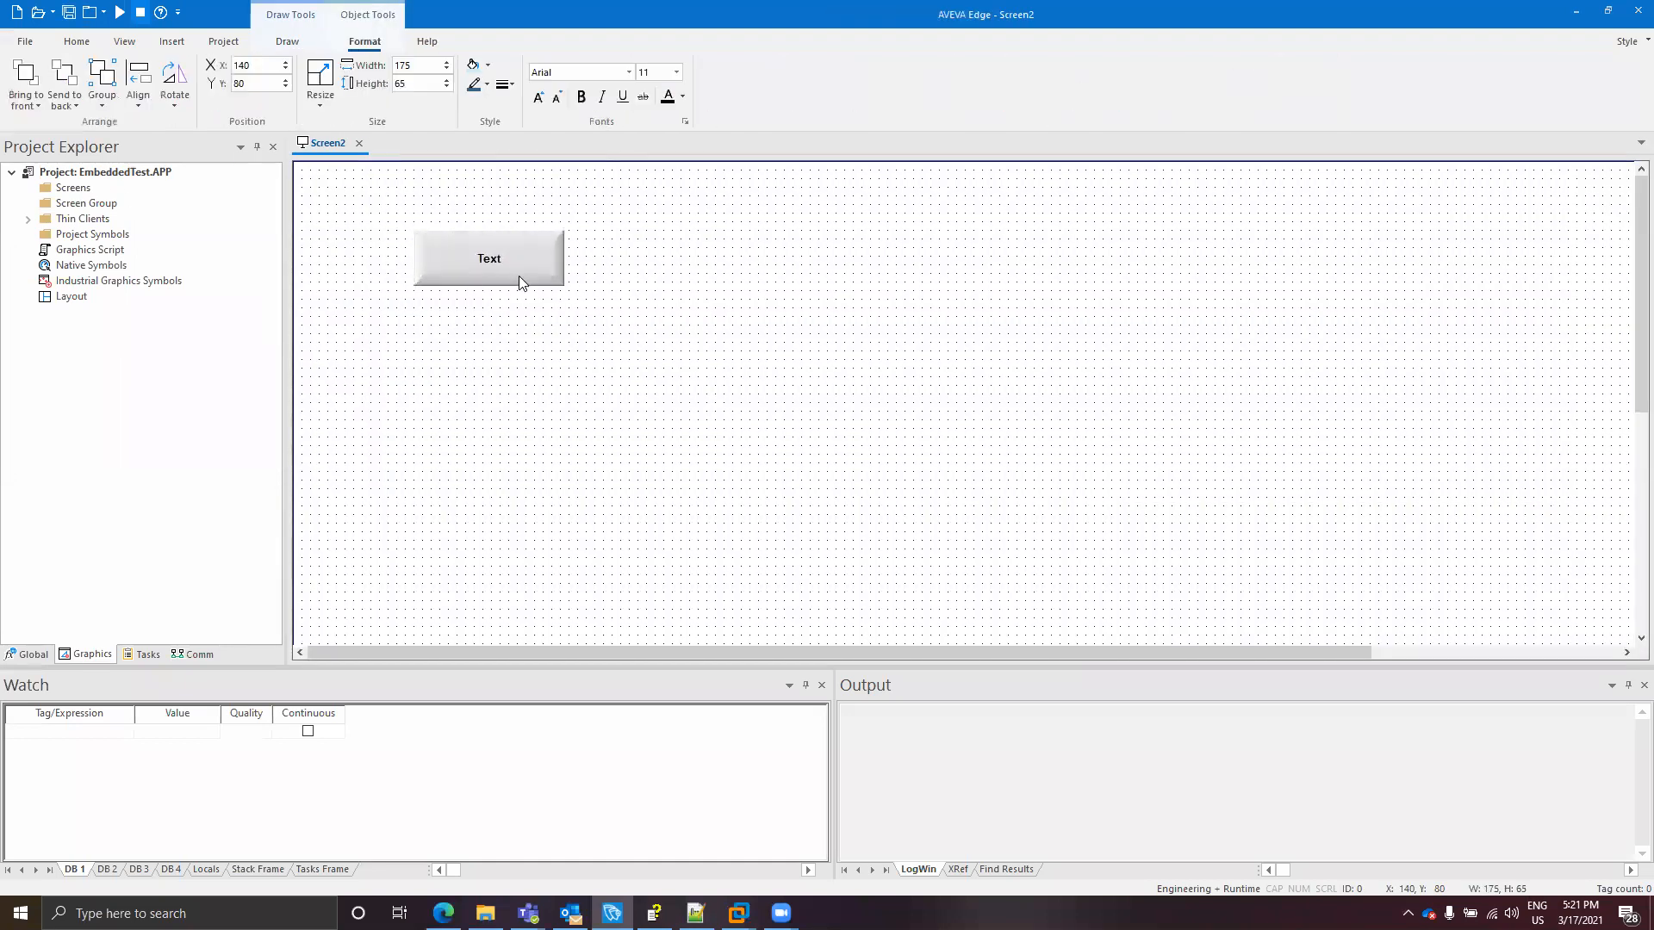
- Give the button an On Down VBScript command reading $Tag1 = $Tag1 + 1
{"action": "double_click", "coordinate": [519, 276]}
{"action": "left_click", "coordinate": [551, 411]}
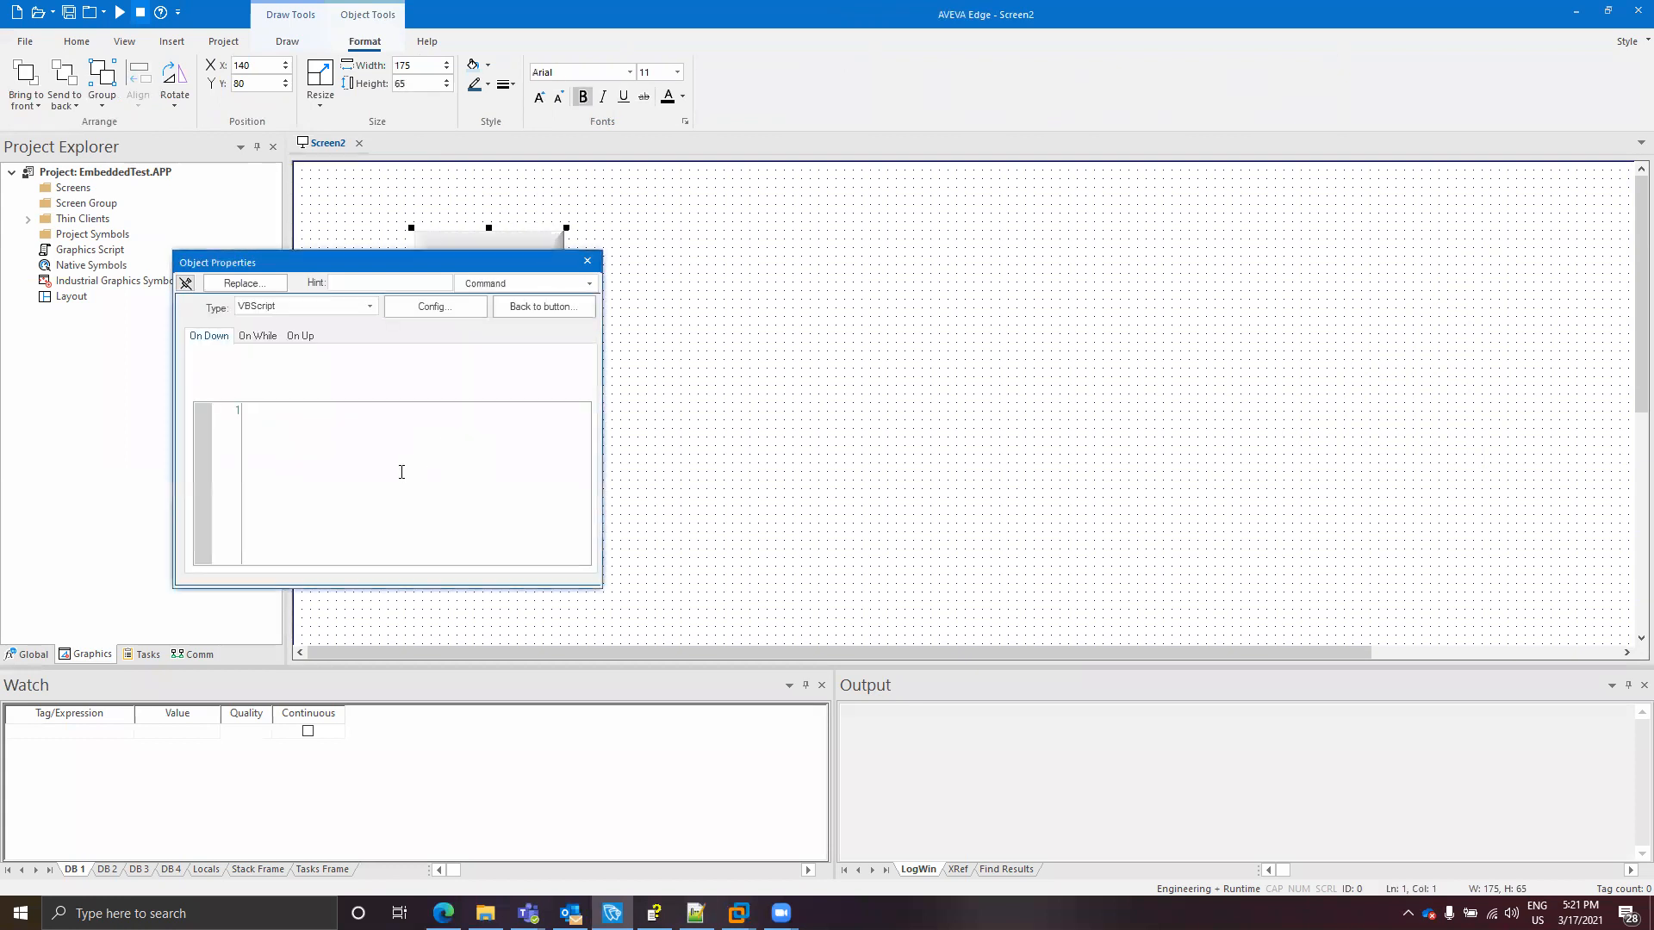
{"action": "left_click", "coordinate": [402, 471]}
{"action": "type", "text": "$Tag1"}
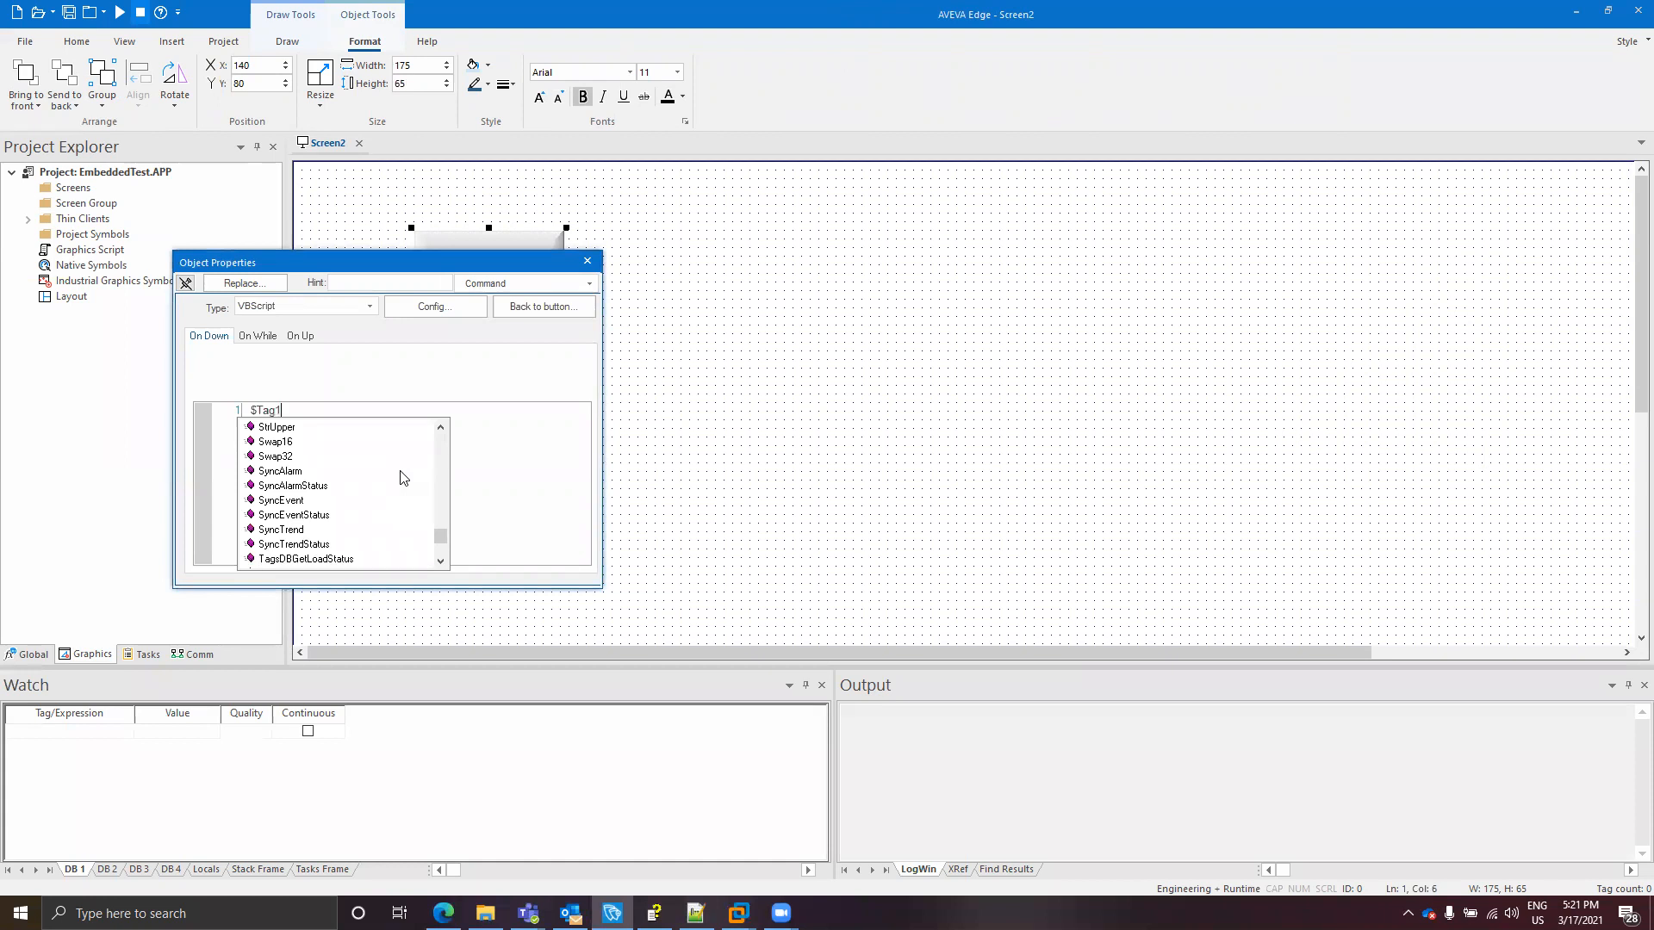
{"action": "type", "text": " = $"}
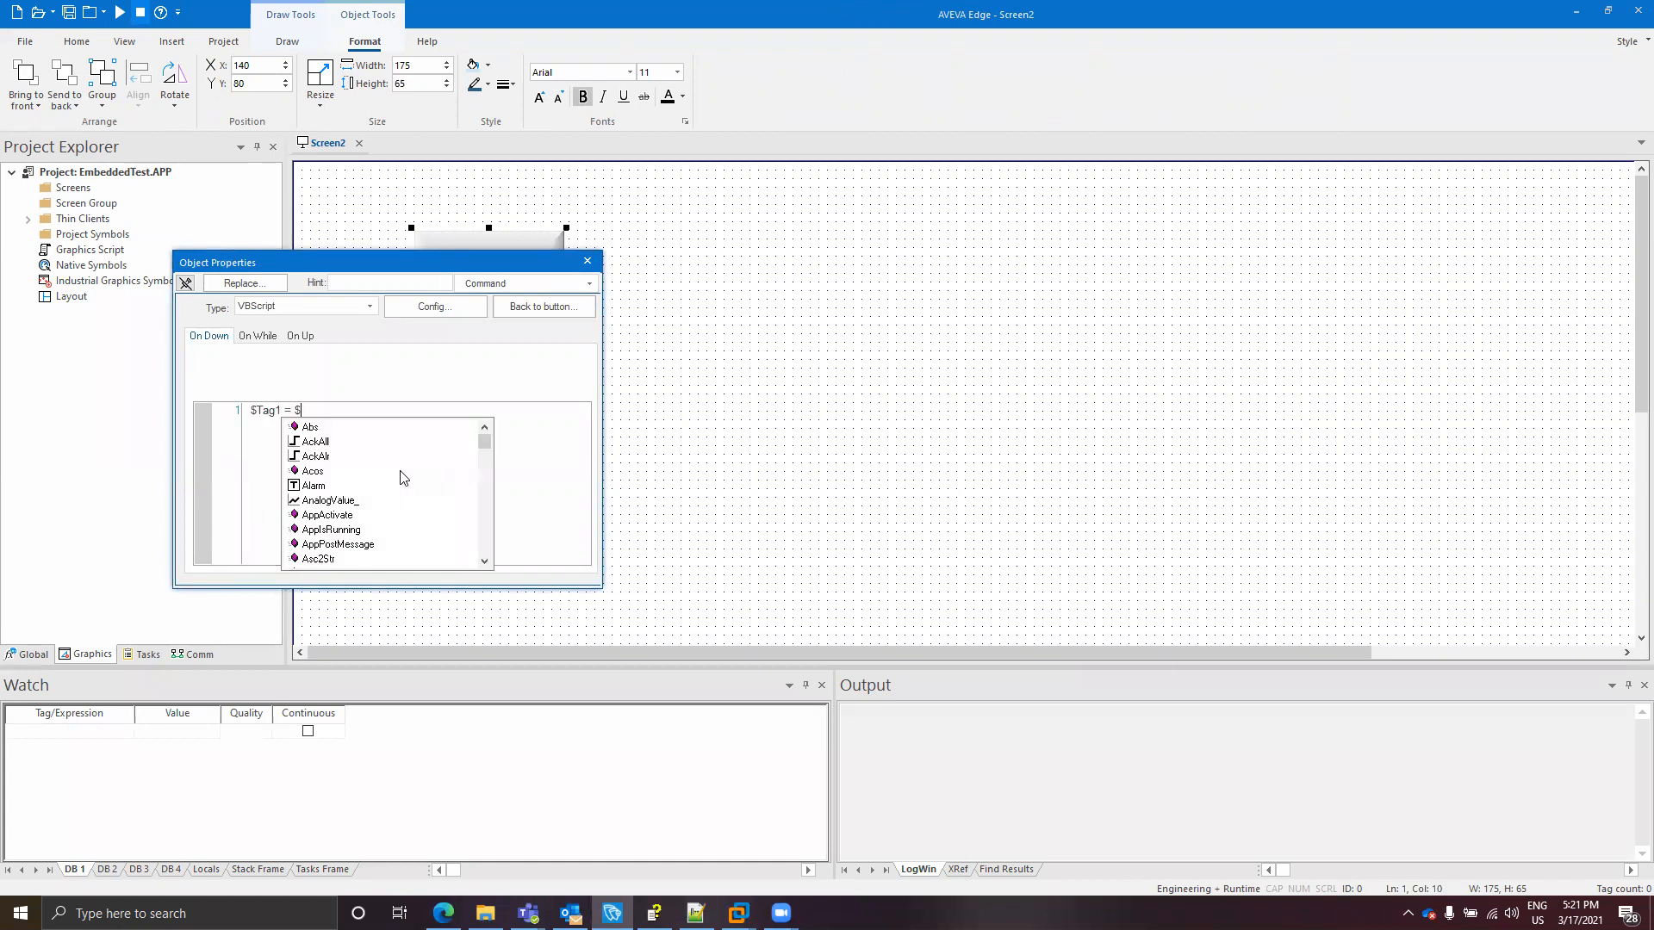
{"action": "type", "text": "Tag1 + 1"}
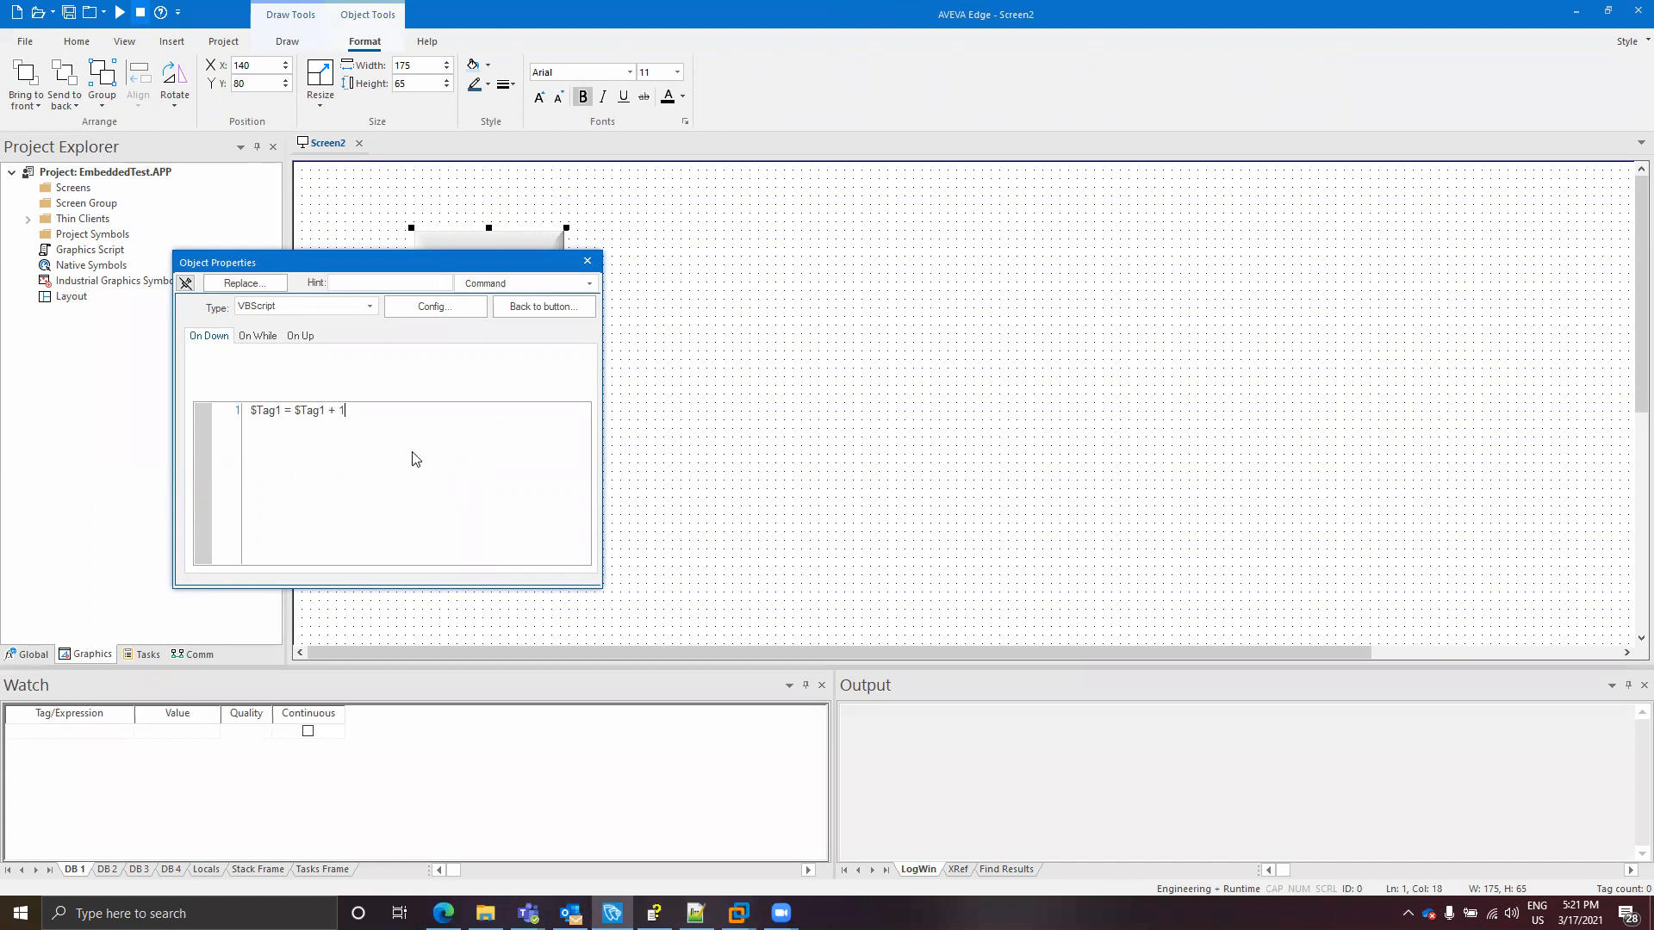
- Check the button's script and create the missing Tag1 tag with its default properties
{"action": "right_click", "coordinate": [411, 452]}
{"action": "left_click", "coordinate": [422, 458]}
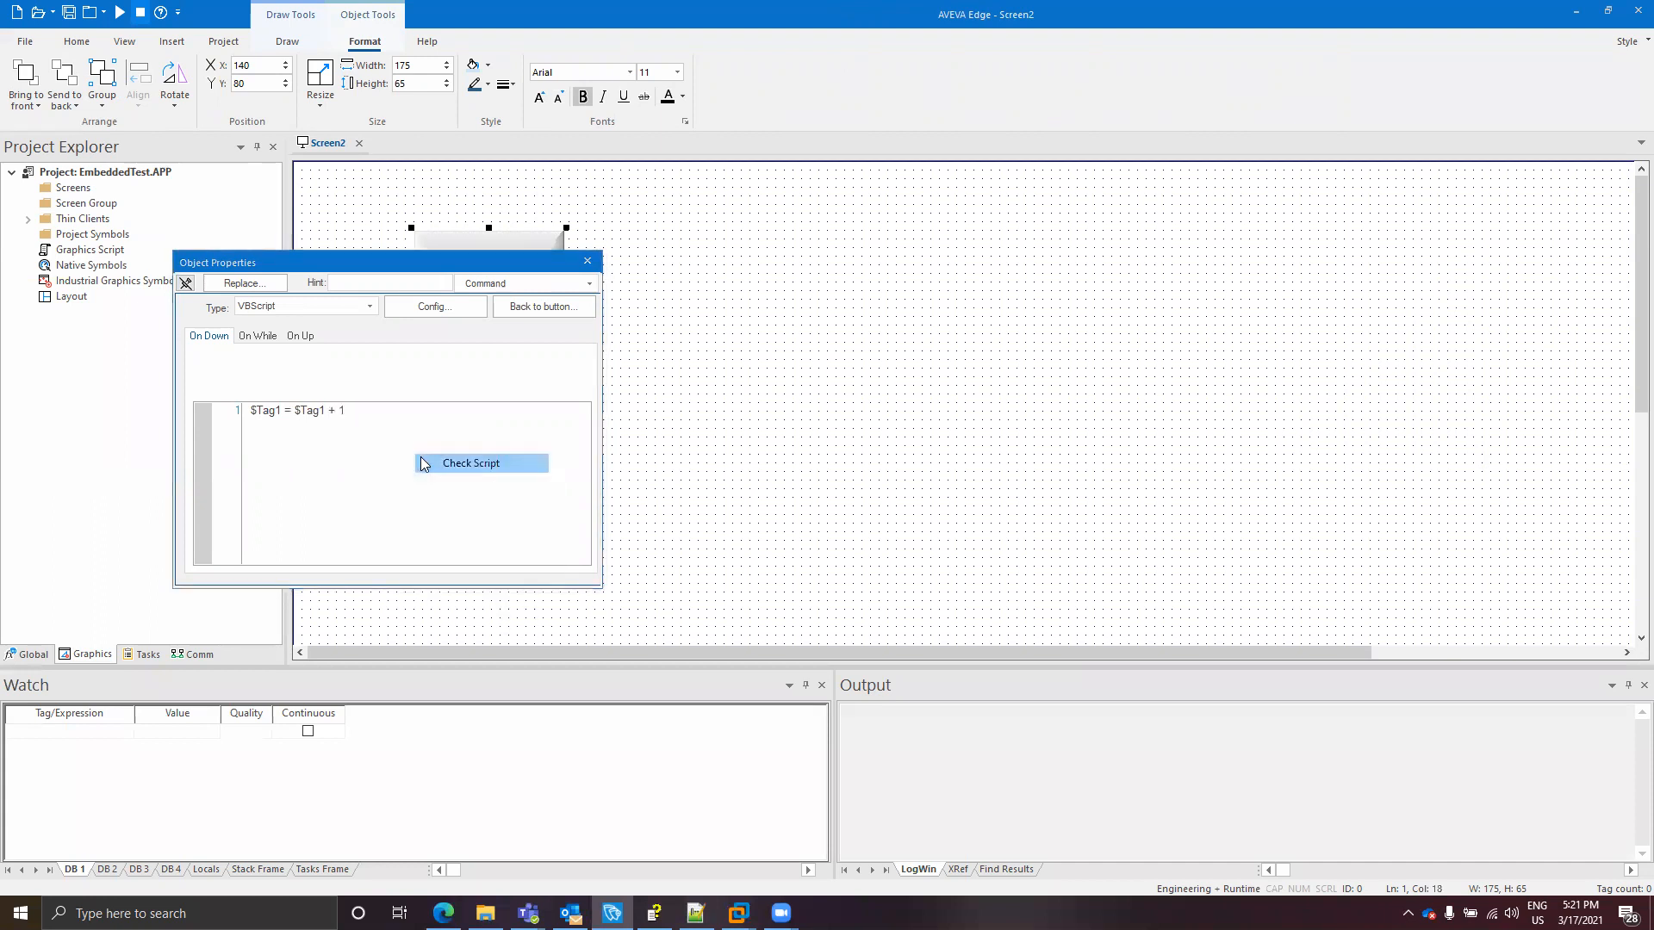
{"action": "key", "text": "Return"}
{"action": "key", "text": "Return"}
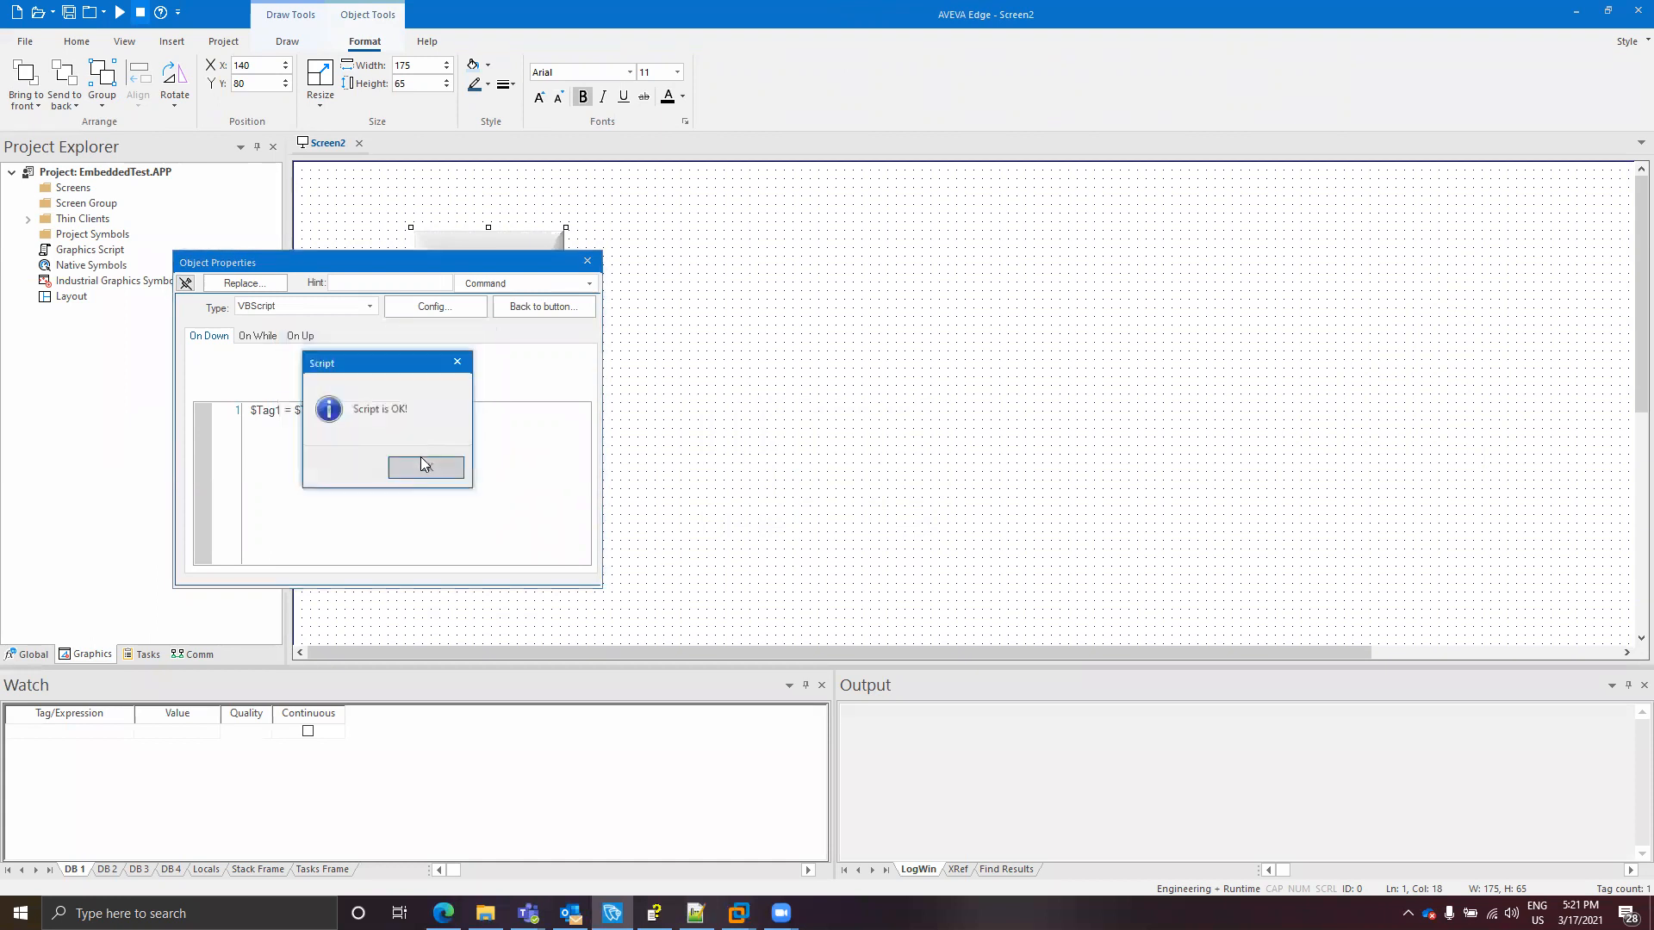
{"action": "key", "text": "Return"}
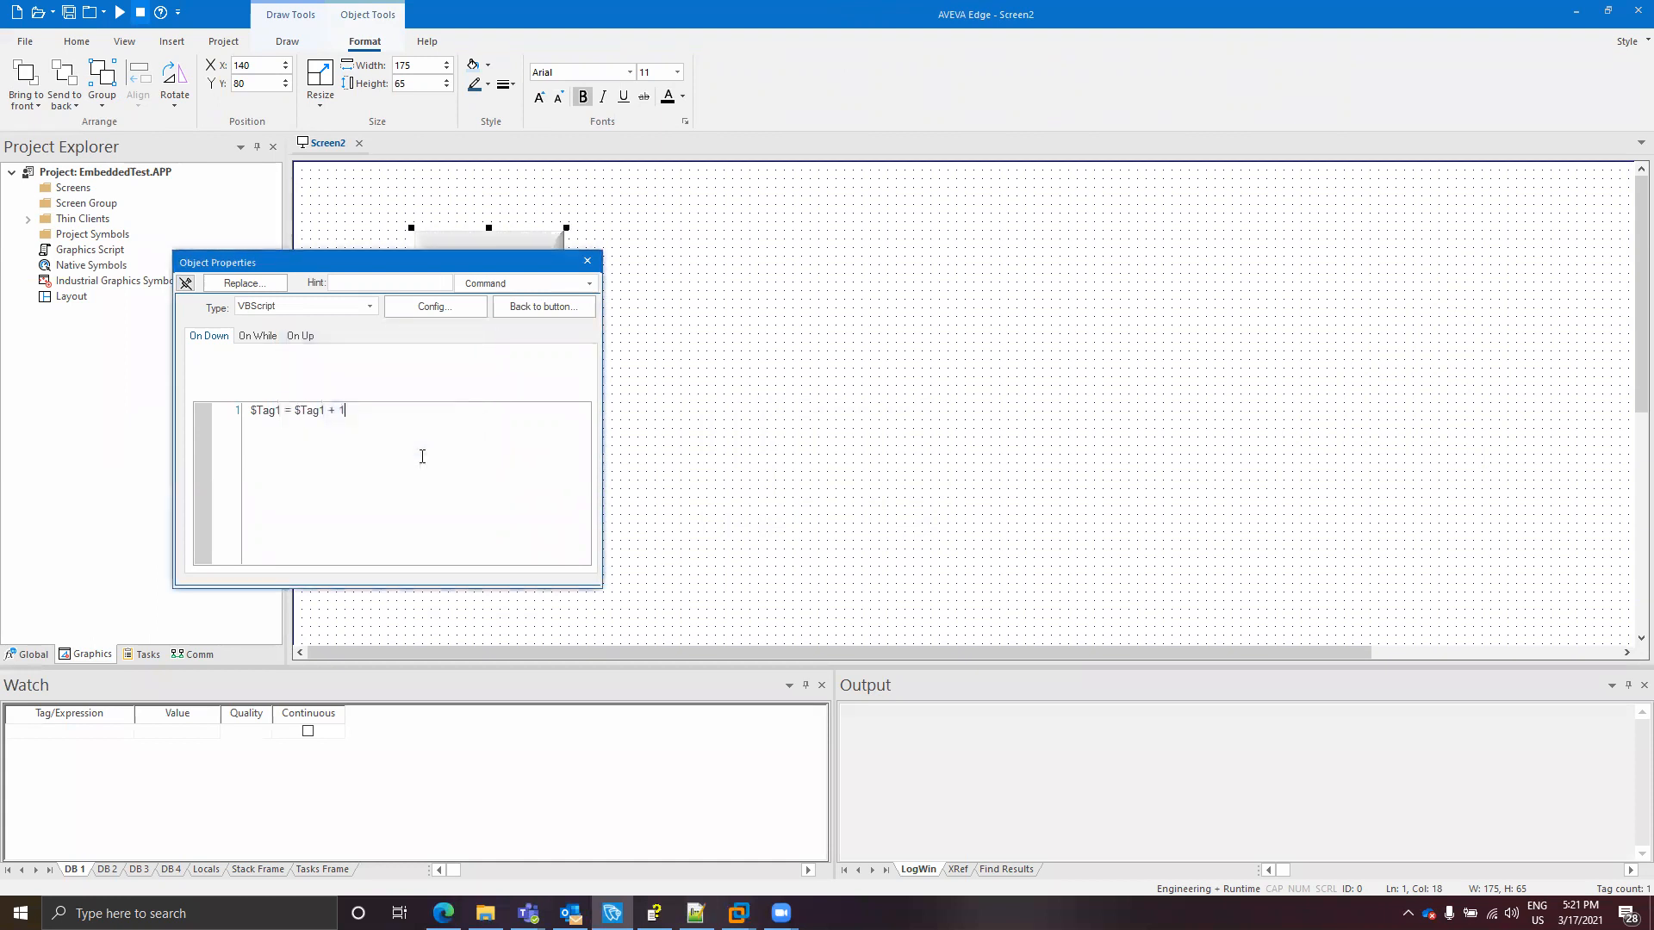
- Close the button's properties and draw a text box about 253 by 103 beside the button
{"action": "left_click", "coordinate": [588, 261]}
{"action": "left_click", "coordinate": [286, 42]}
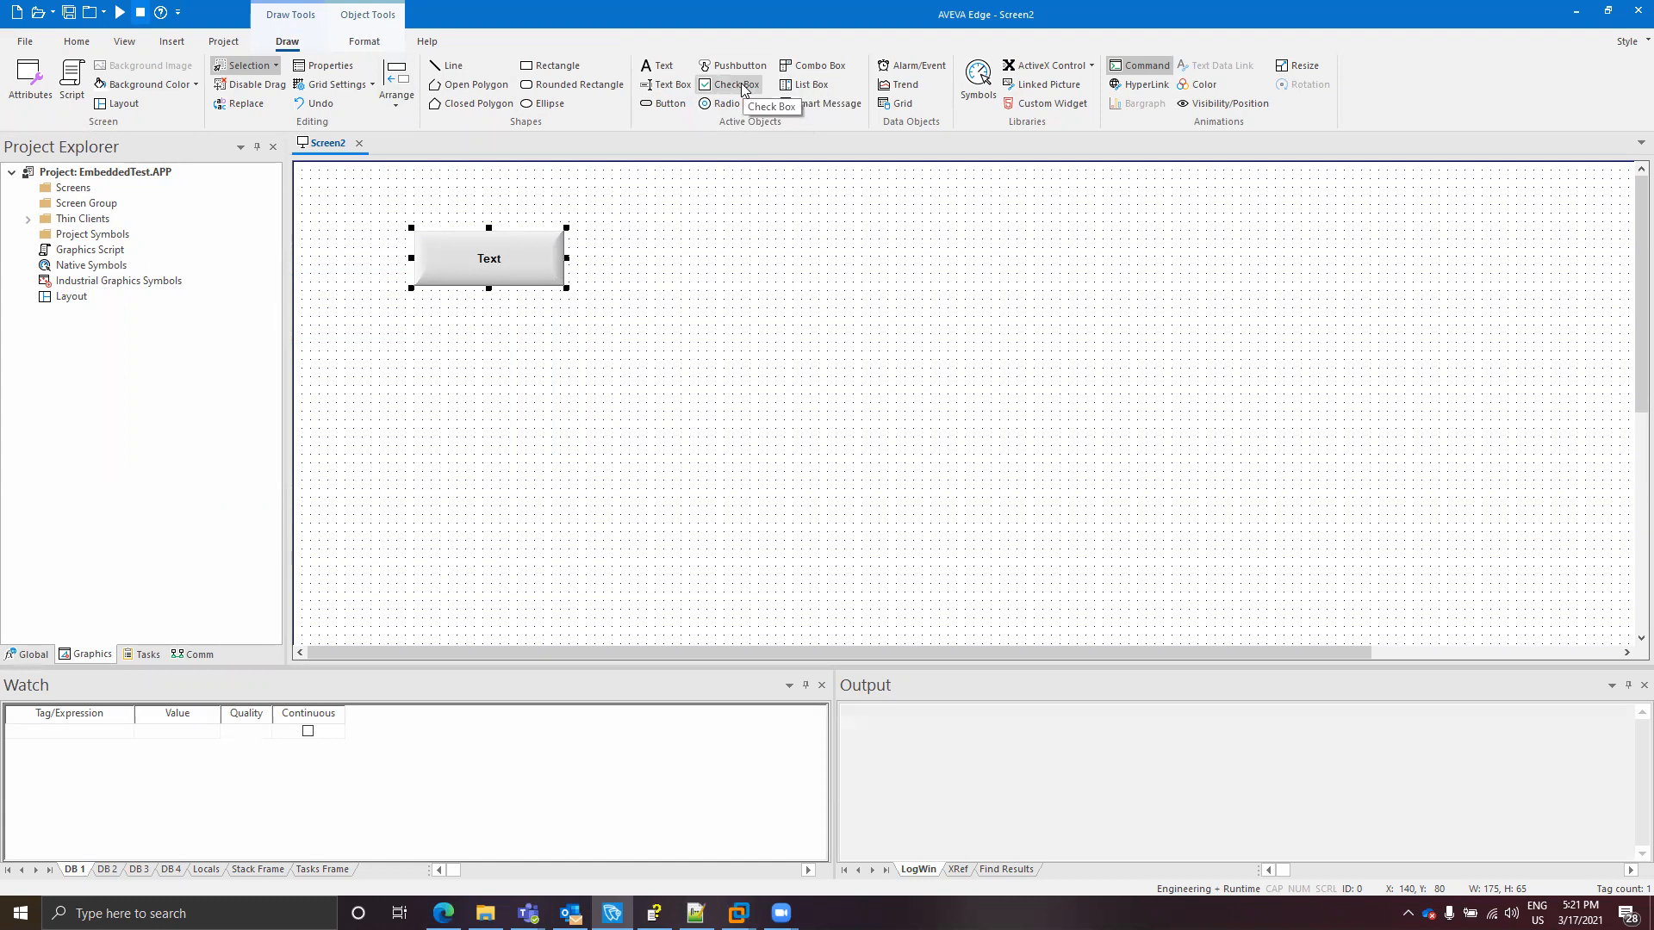
{"action": "left_click", "coordinate": [680, 86]}
{"action": "left_click_drag", "start_coordinate": [629, 223], "coordinate": [845, 309]}
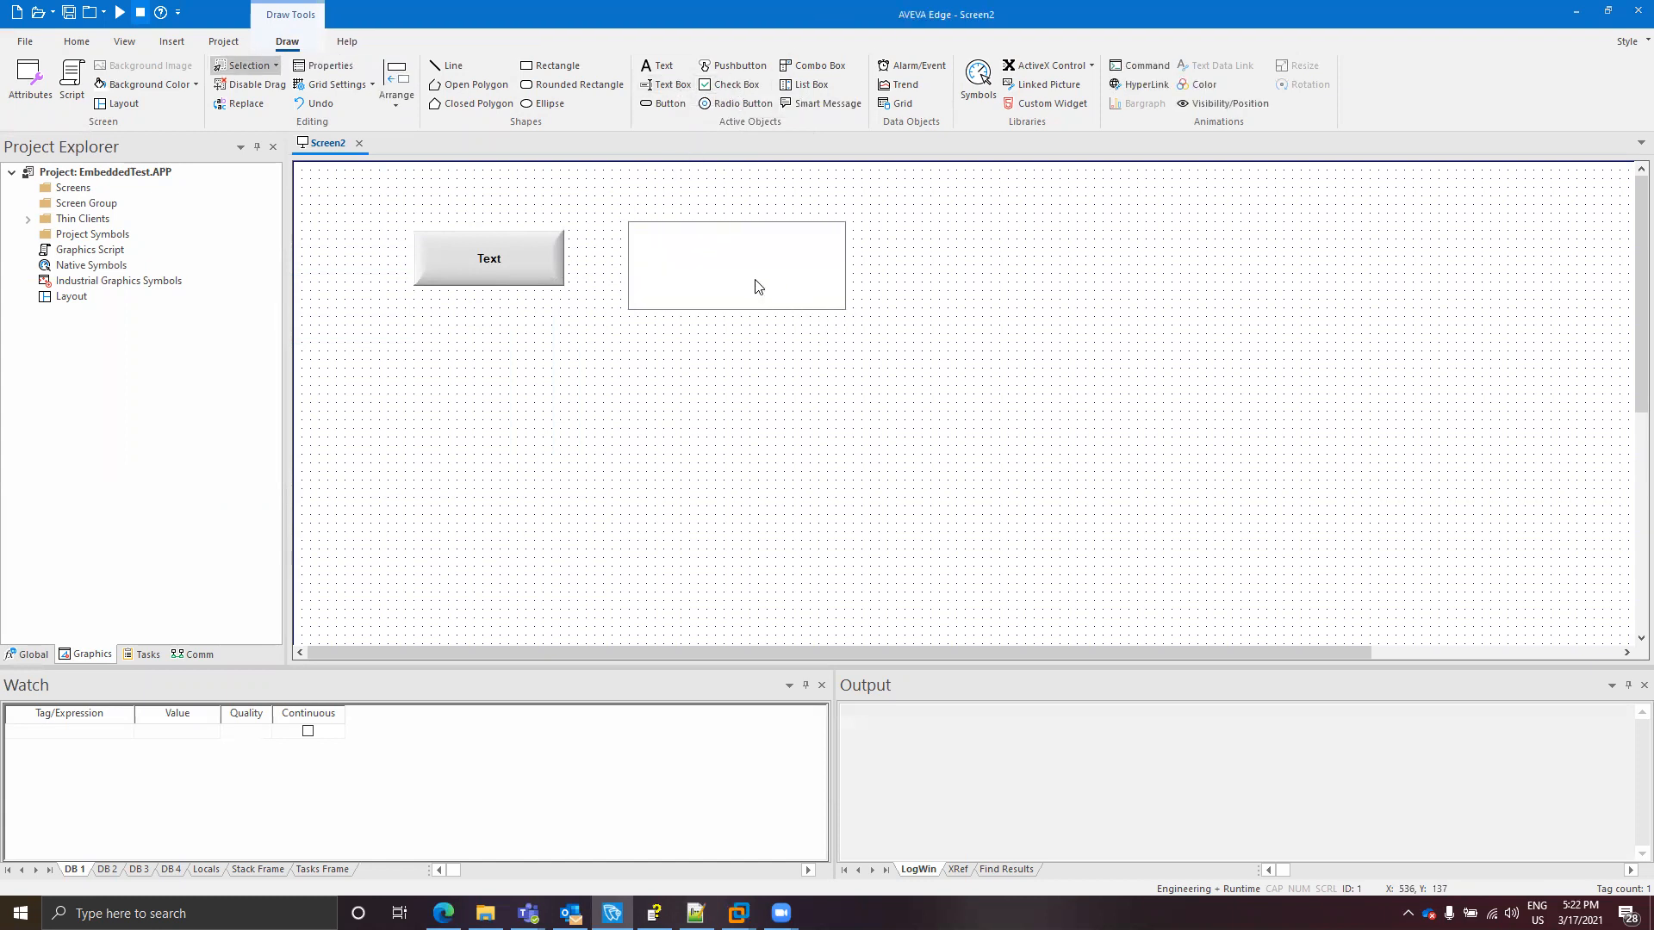
- Link the new text box to the expression Tag1, leaving Input Enabled off
{"action": "double_click", "coordinate": [757, 285]}
{"action": "left_click", "coordinate": [421, 330]}
{"action": "left_click", "coordinate": [352, 303]}
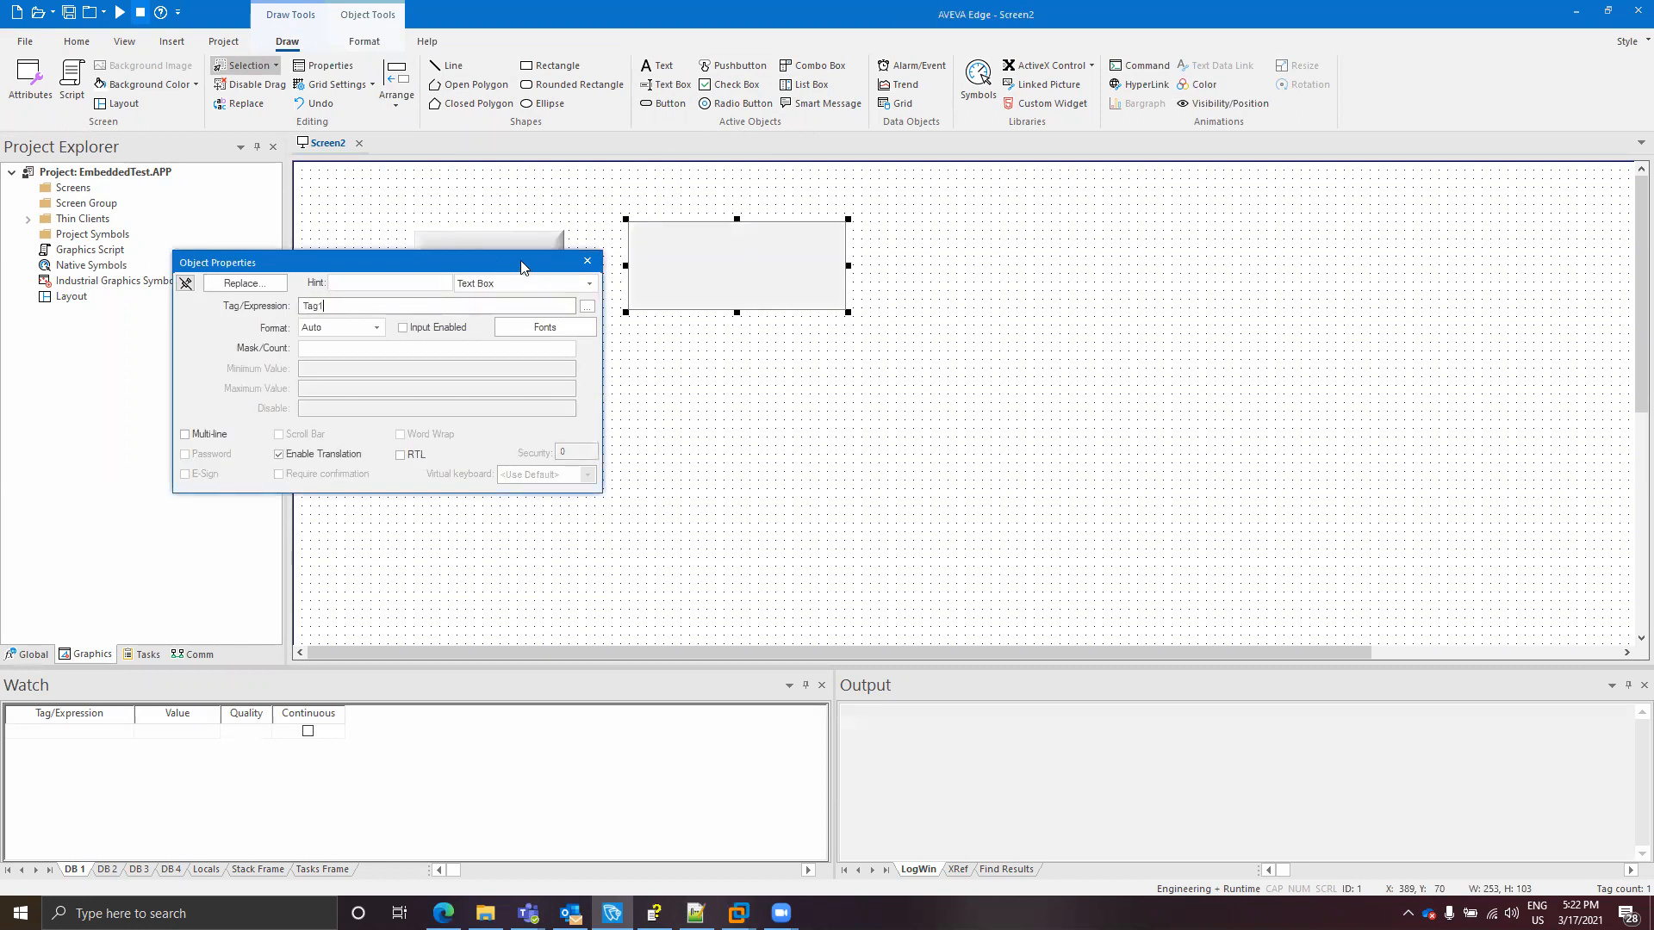
{"action": "left_click", "coordinate": [587, 261]}
{"action": "left_click", "coordinate": [581, 308]}
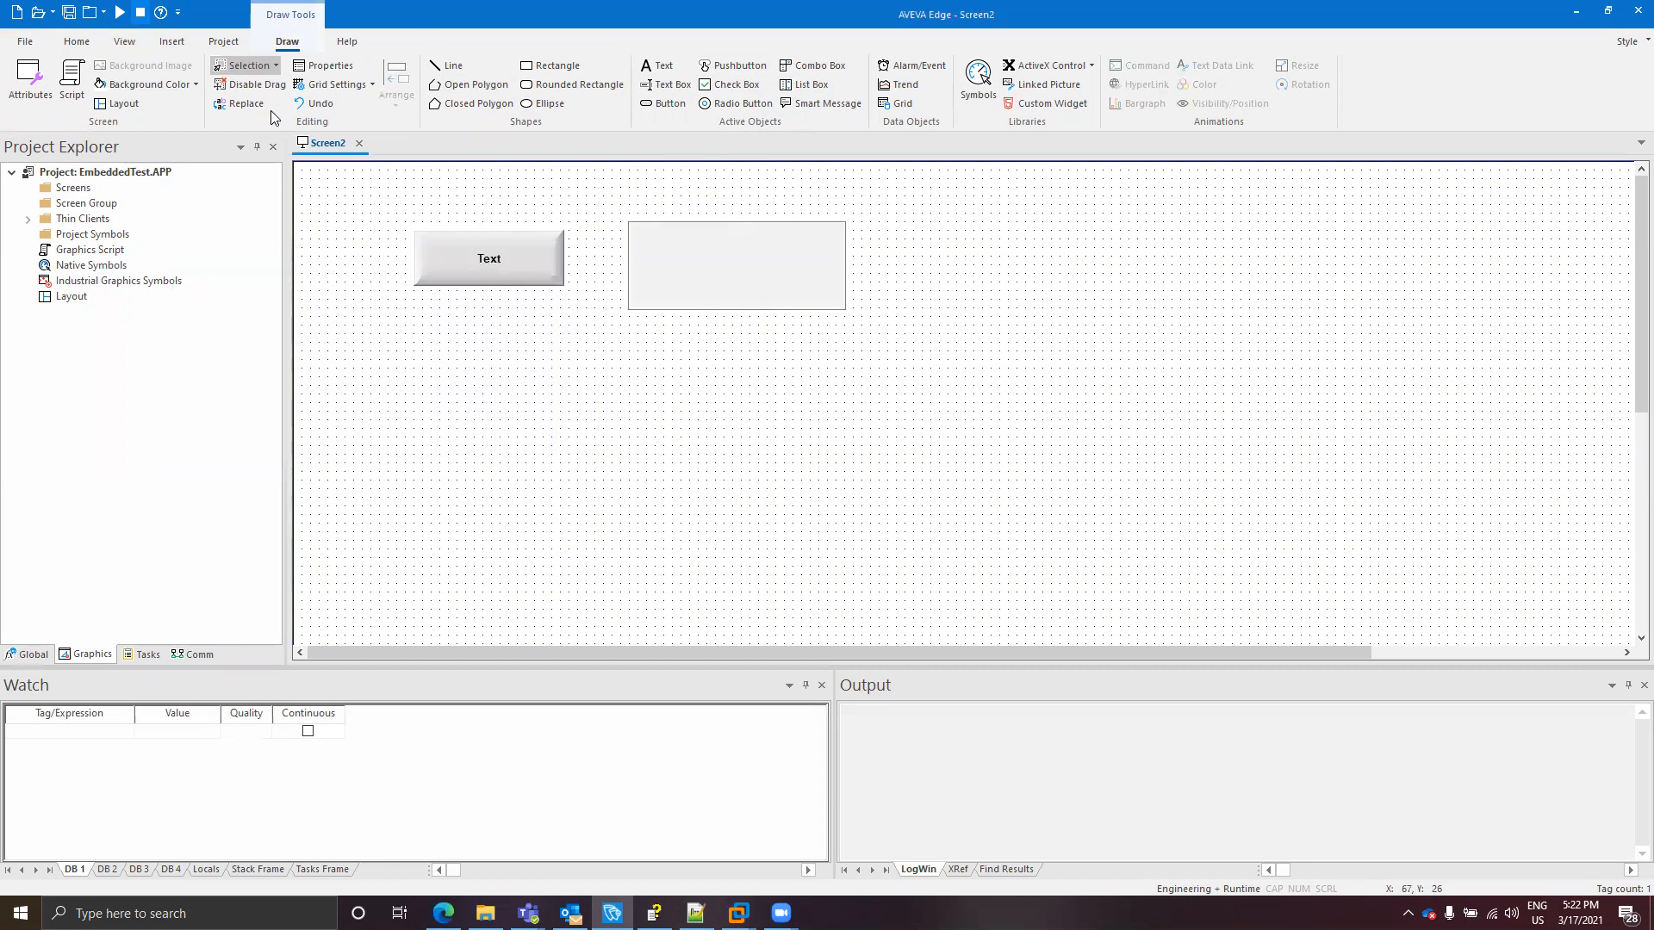
- Save the screen as Main in the project's Screen folder
{"action": "left_click", "coordinate": [69, 12]}
{"action": "type", "text": "Main"}
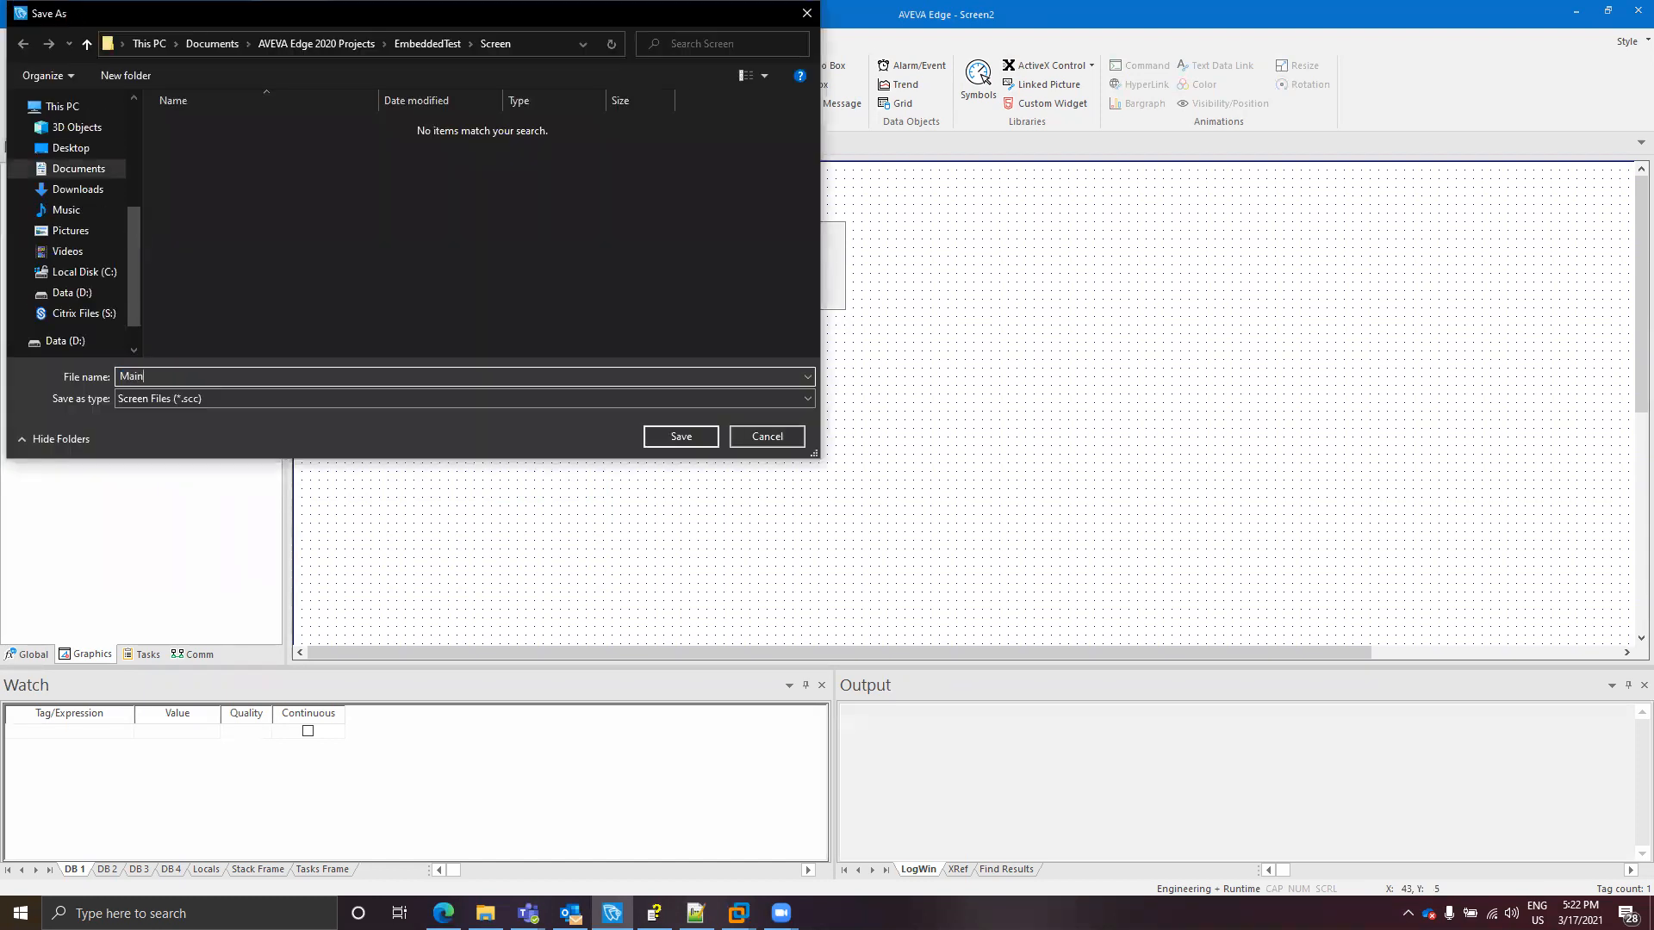
{"action": "key", "text": "Return"}
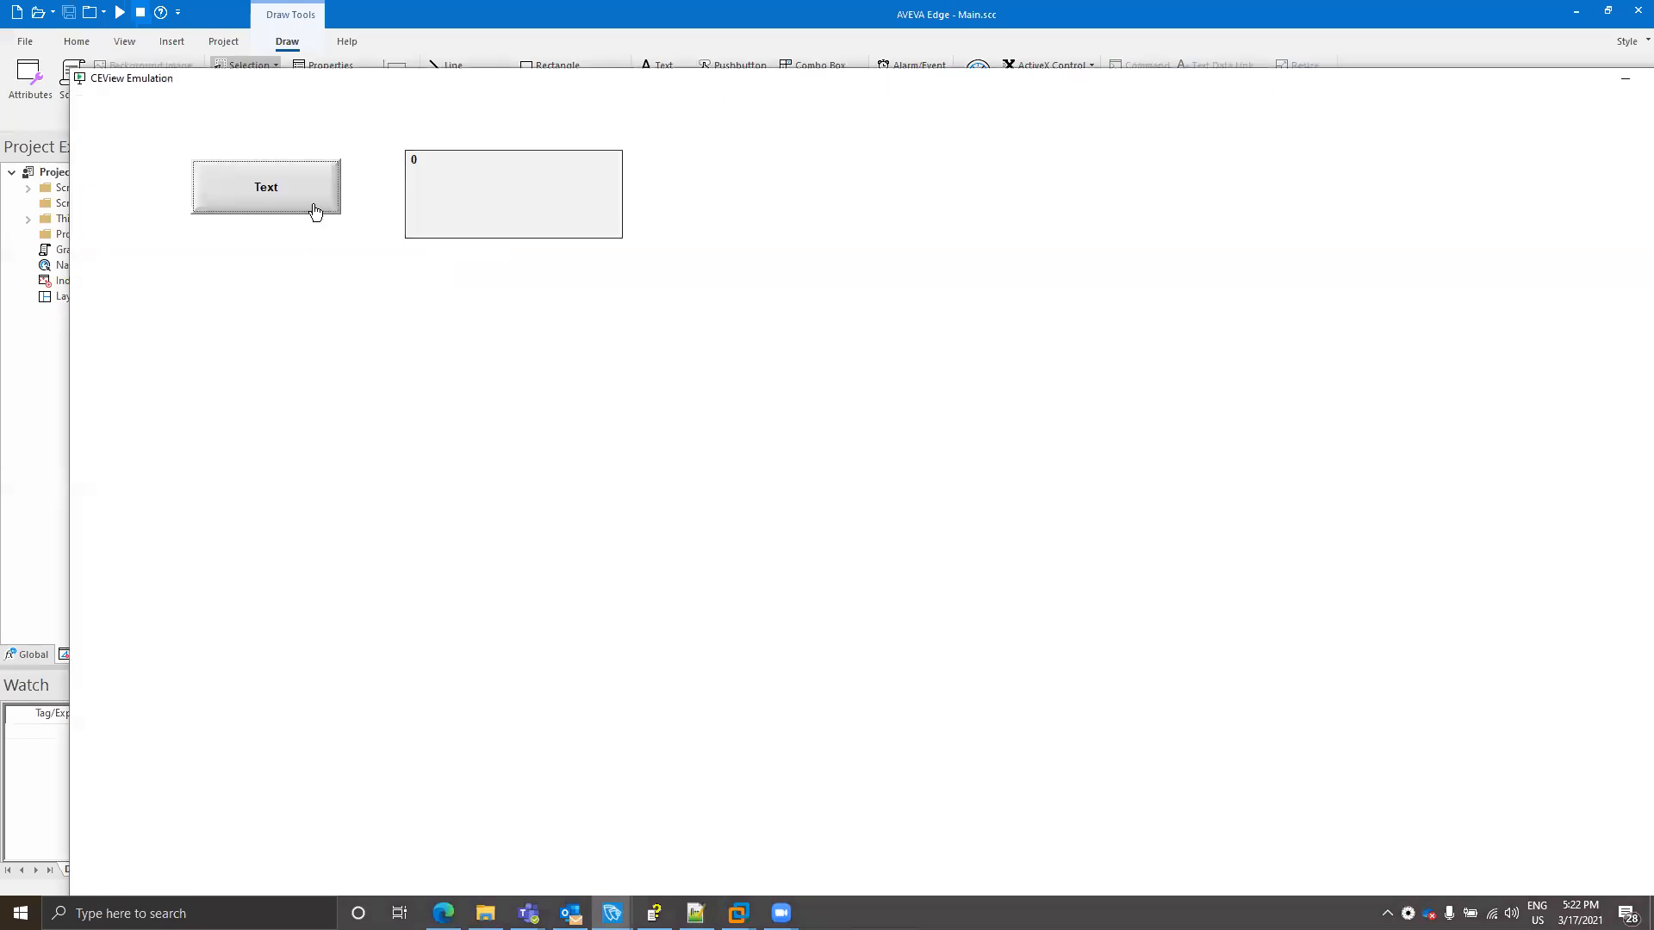
- Run the project locally and operate the Text button repeatedly to test the Tag1 counter
{"action": "left_click", "coordinate": [311, 206]}
{"action": "left_click", "coordinate": [312, 206]}
{"action": "left_click", "coordinate": [312, 205]}
{"action": "left_click", "coordinate": [312, 206]}
{"action": "left_click", "coordinate": [311, 206]}
{"action": "left_click", "coordinate": [312, 206]}
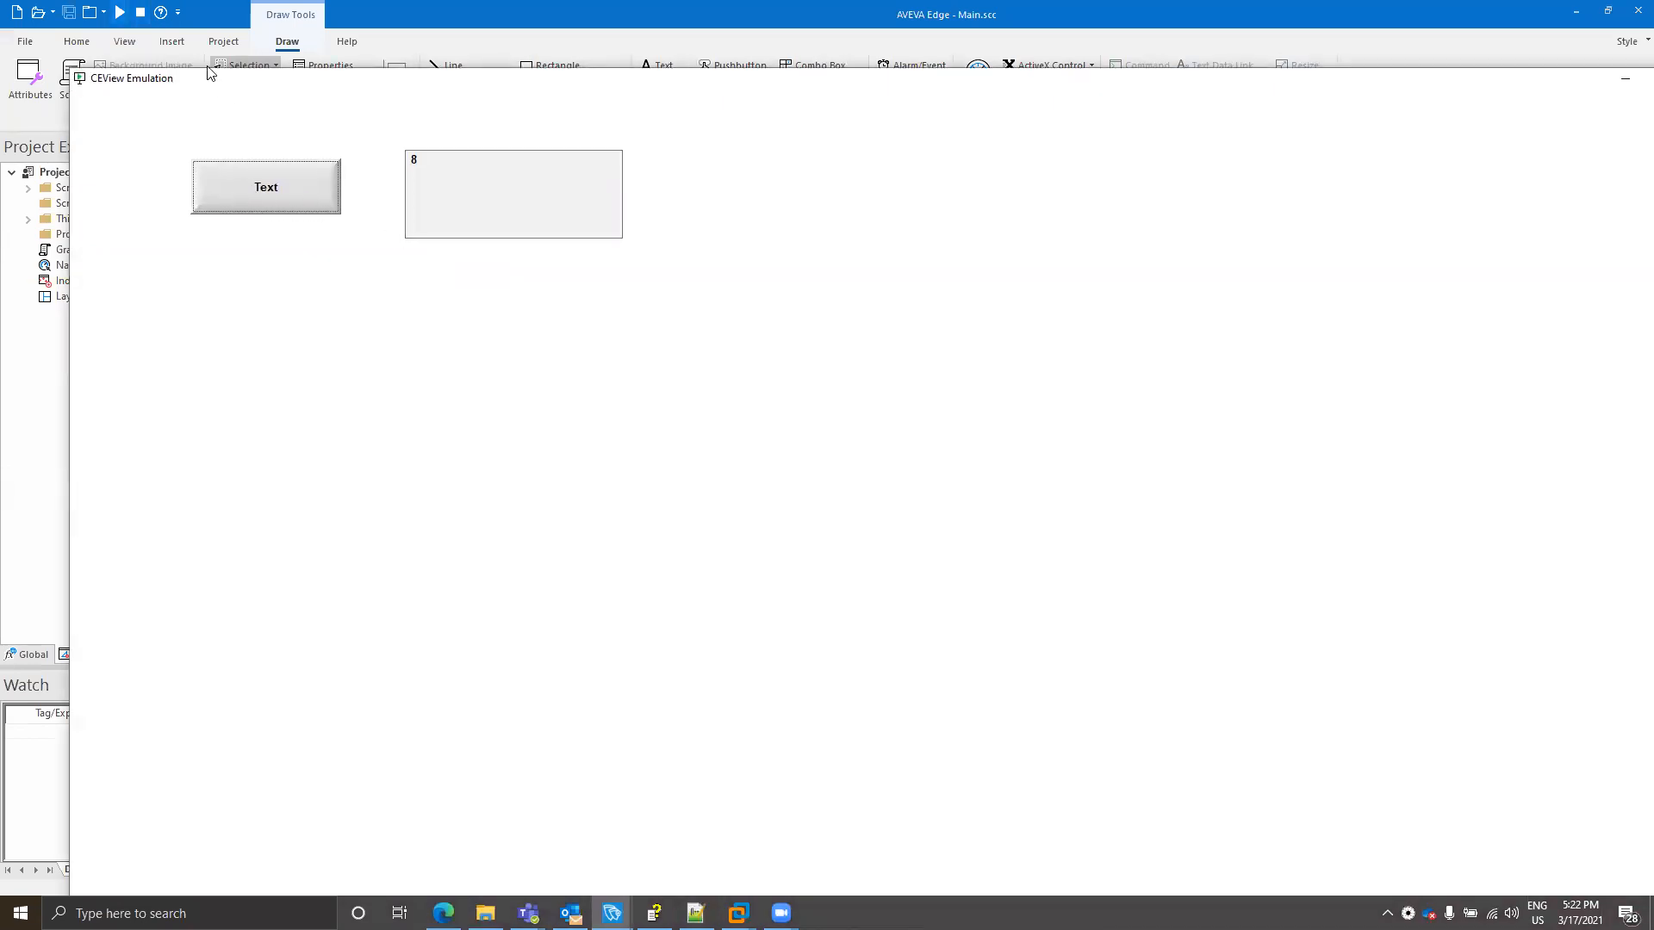
- Stop the local project run and close the Main screen
{"action": "left_click", "coordinate": [142, 15]}
{"action": "key", "text": "alt+F4"}
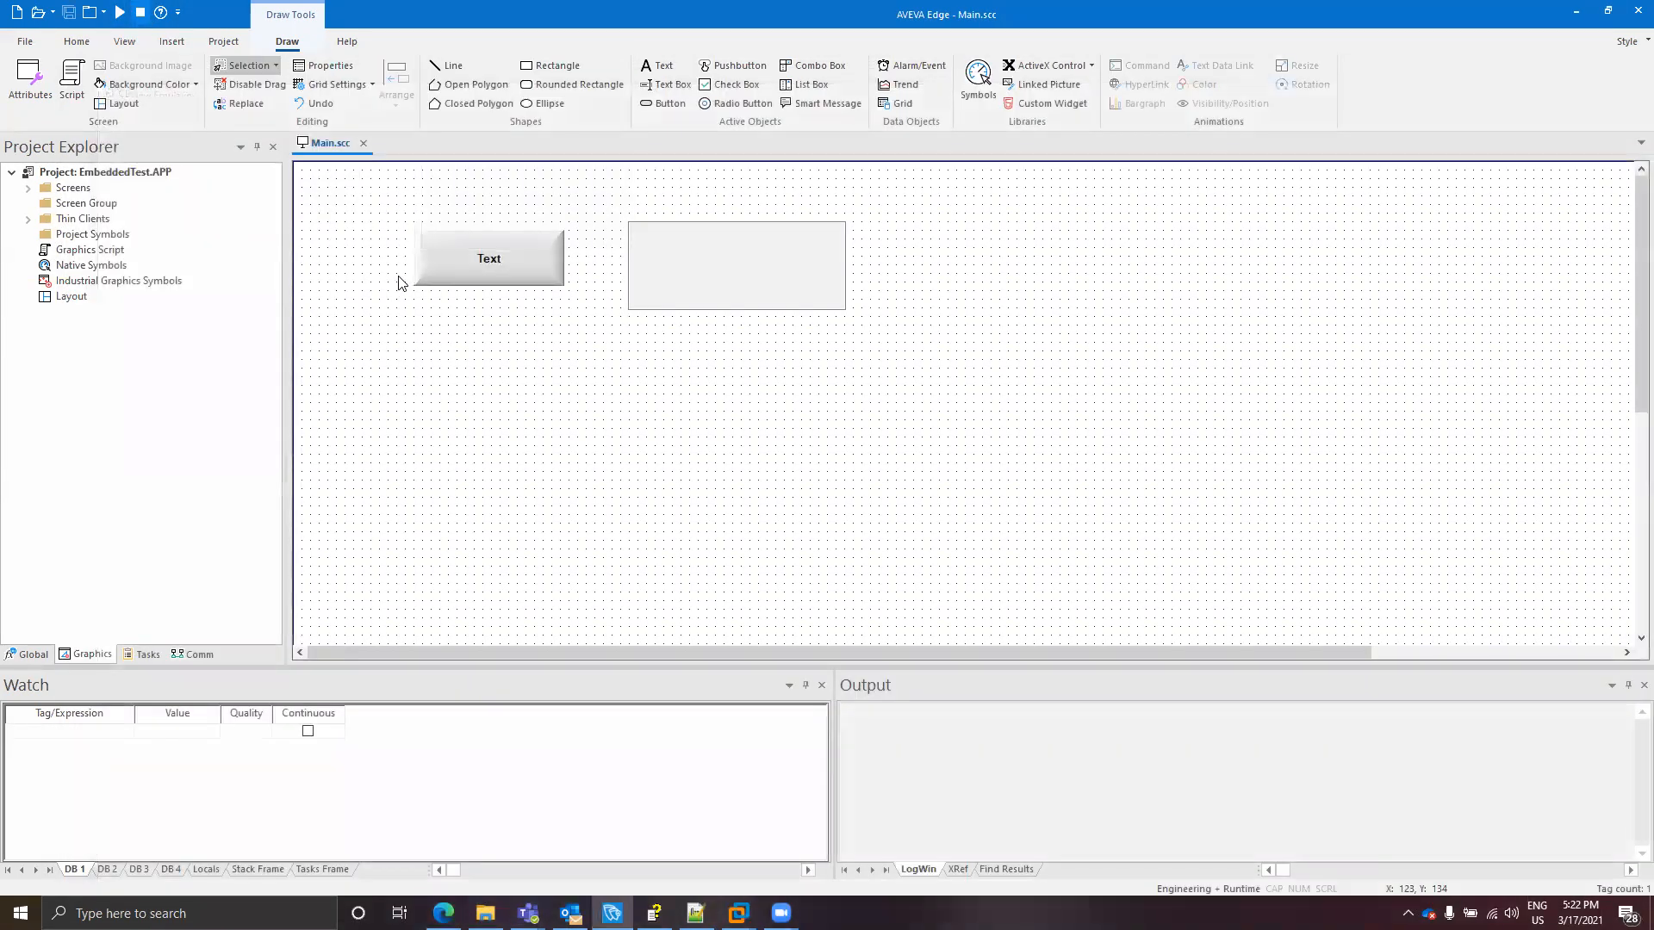
{"action": "left_click", "coordinate": [363, 143]}
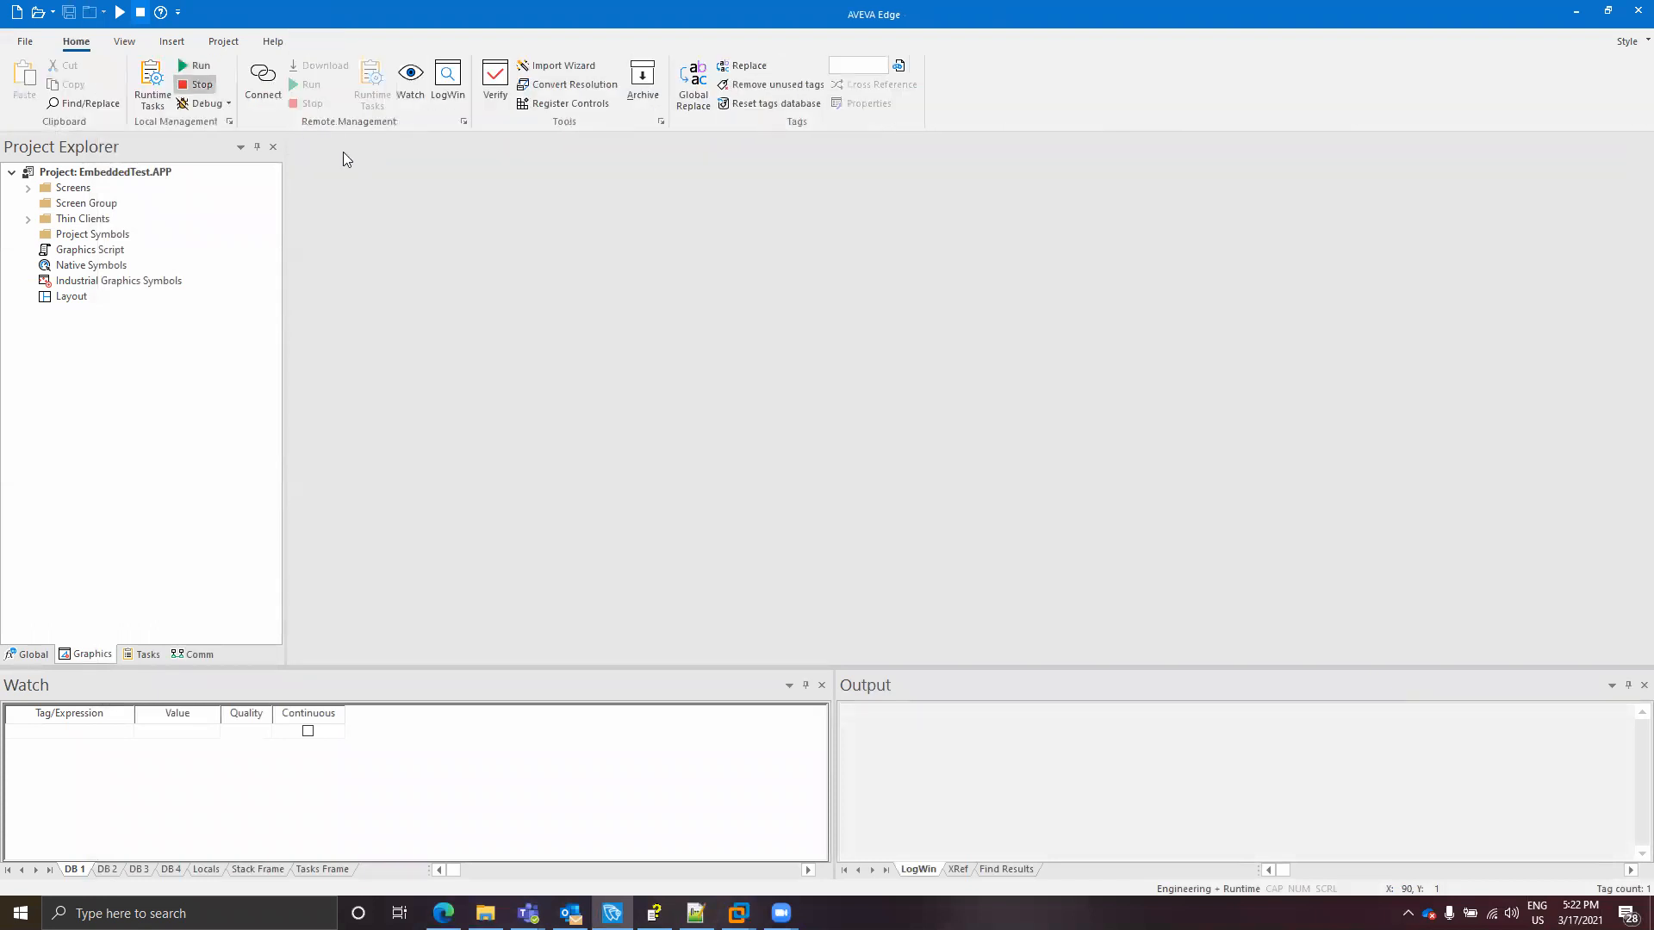
- Set the Remote Management target host to 192.168.100.105, copied from the Remote Agent on the virtual machine
{"action": "left_click", "coordinate": [250, 88]}
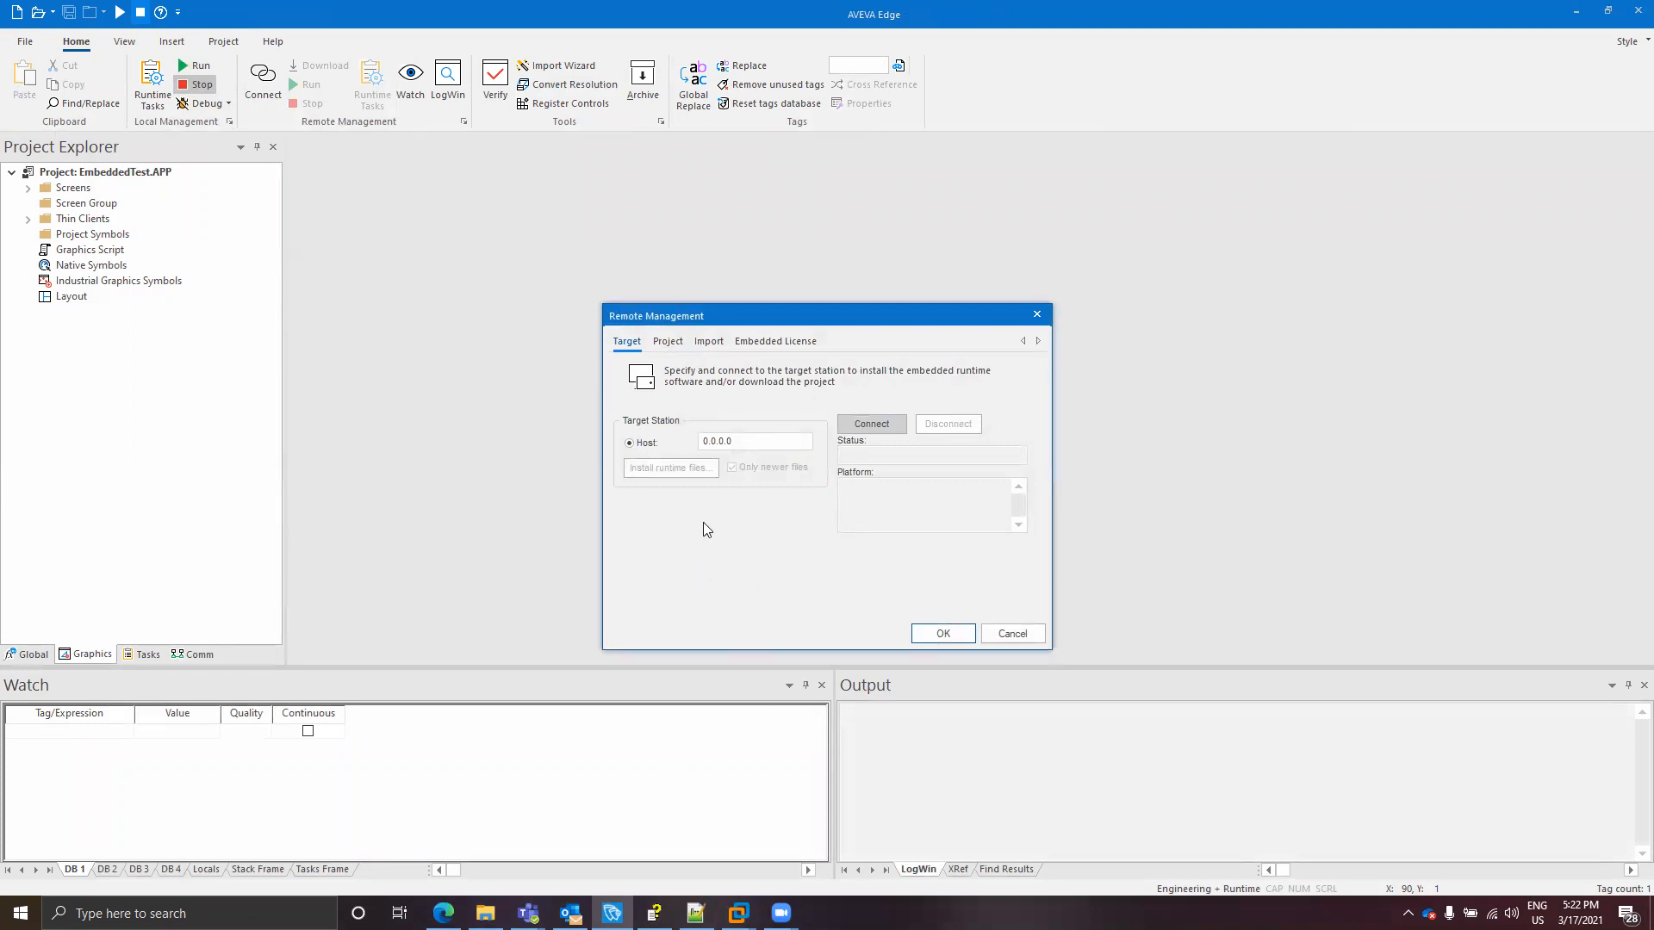
{"action": "left_click", "coordinate": [737, 441]}
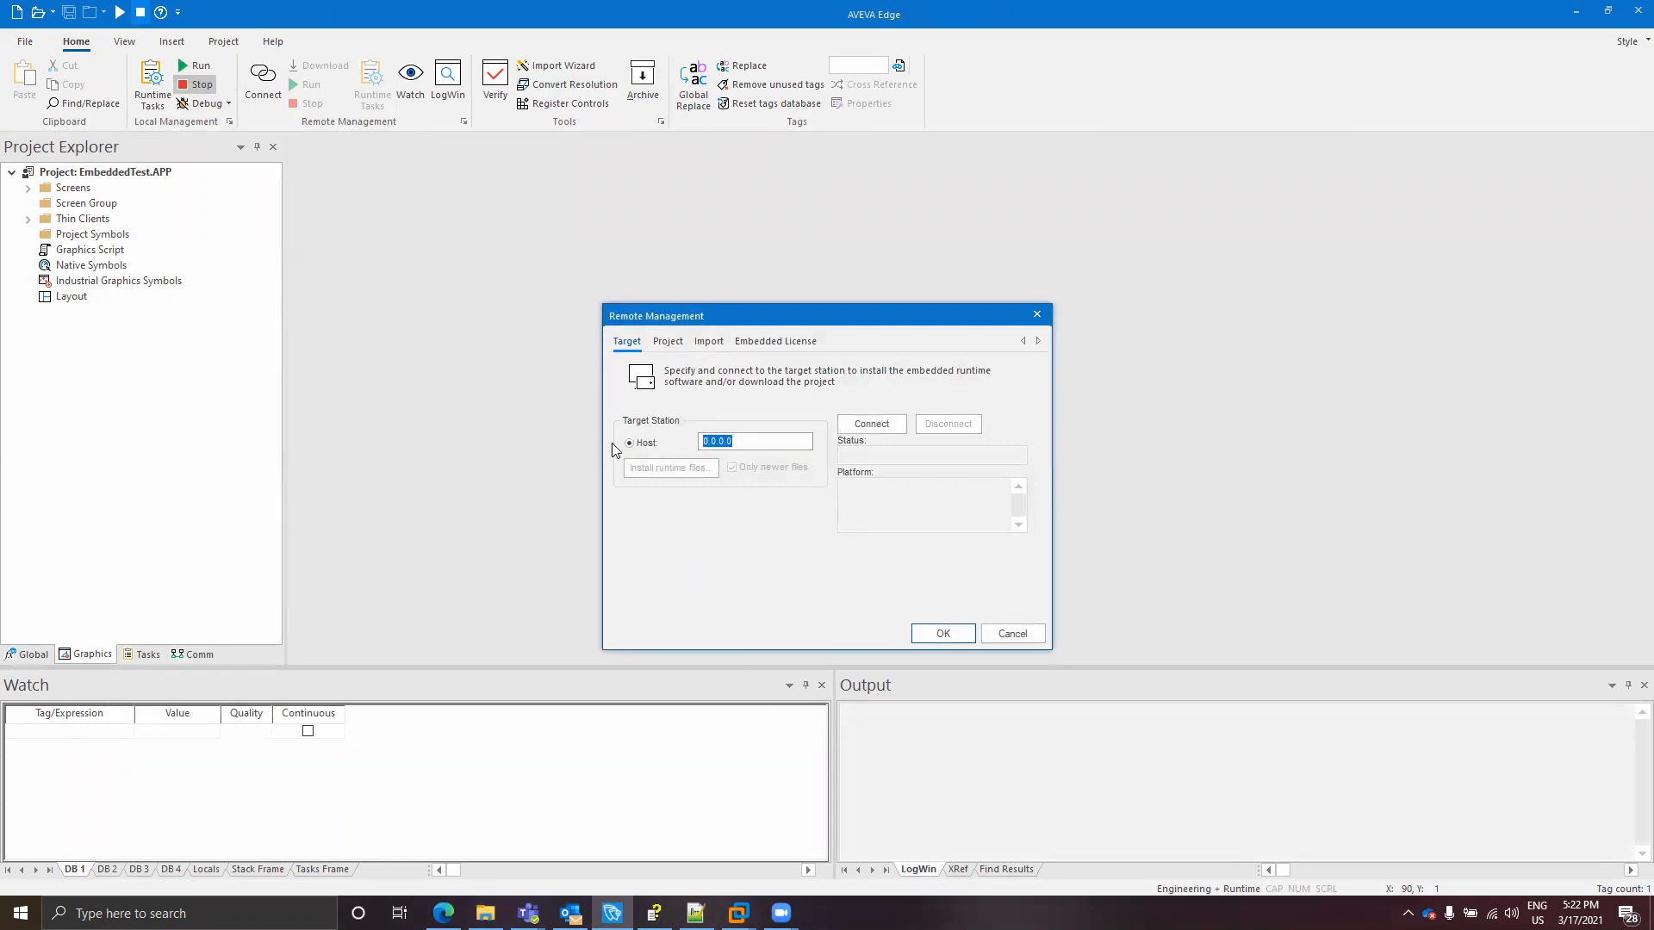
{"action": "left_click", "coordinate": [738, 913]}
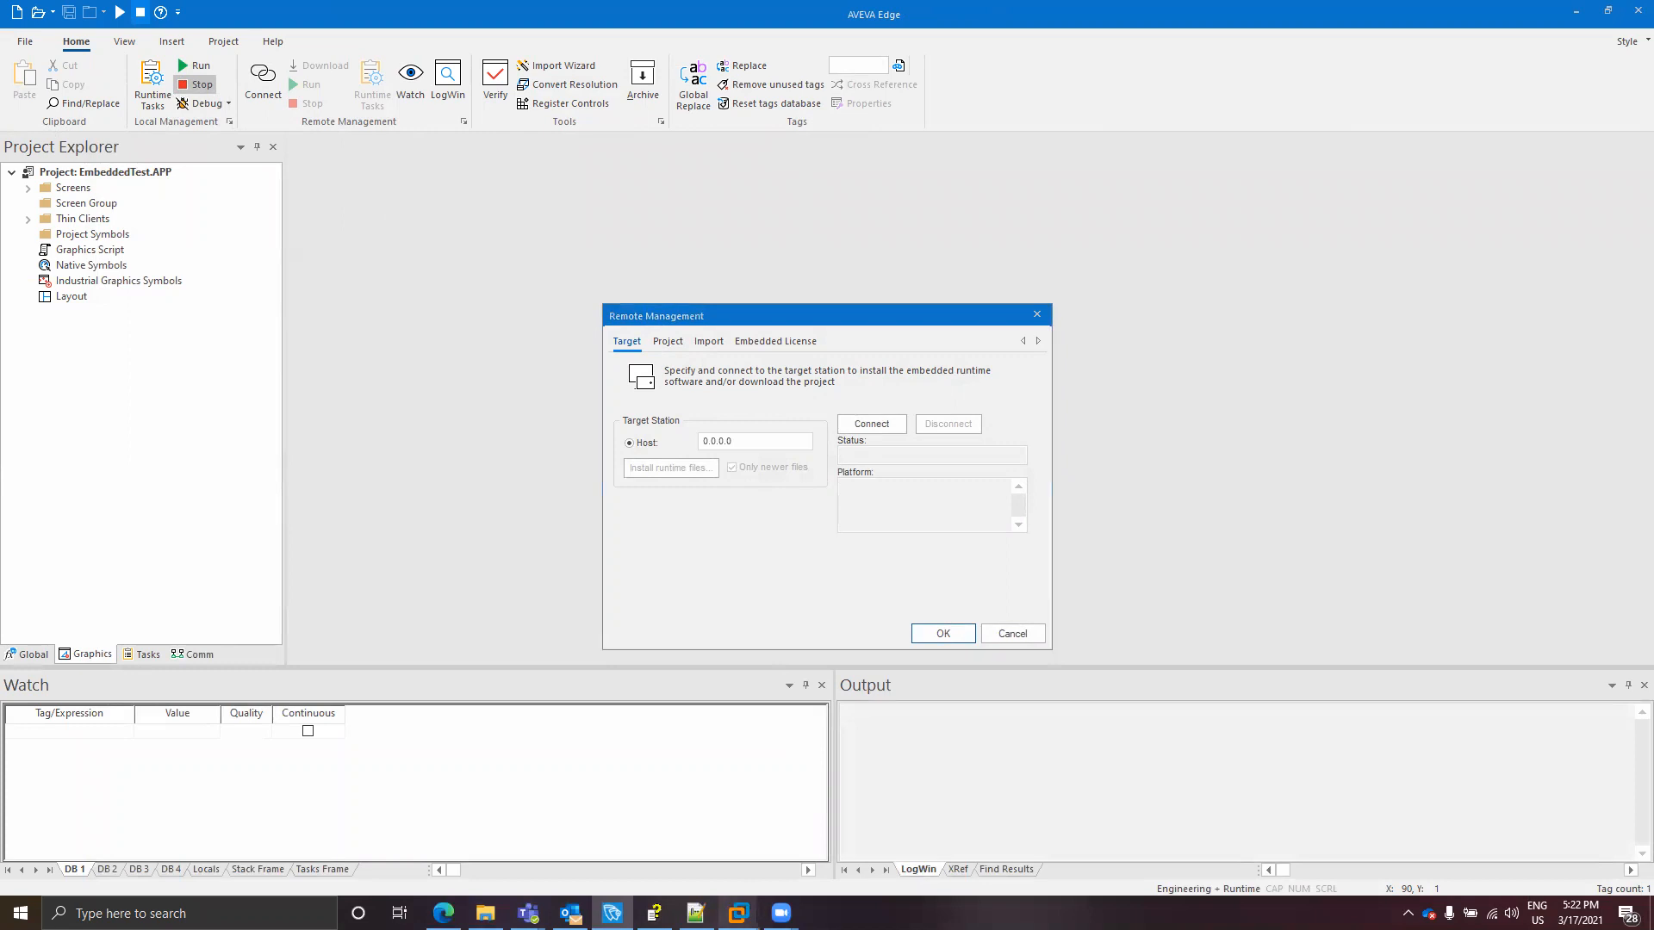
{"action": "left_click", "coordinate": [757, 809]}
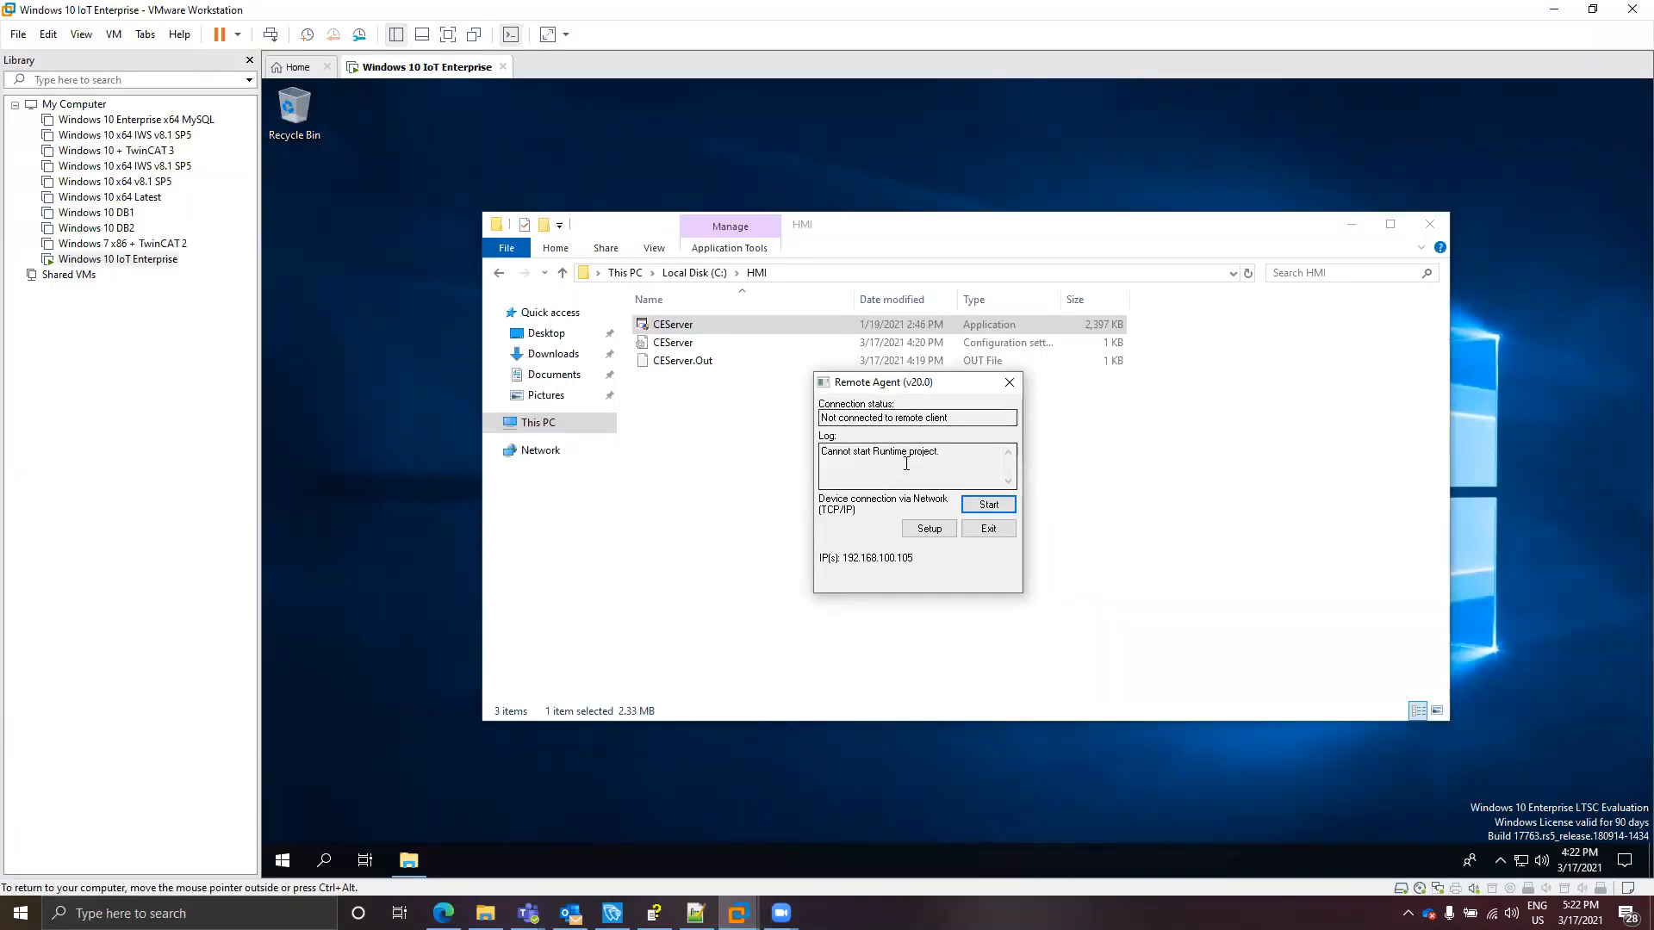
{"action": "left_click_drag", "start_coordinate": [913, 559], "coordinate": [843, 560]}
{"action": "key", "text": "ctrl+c"}
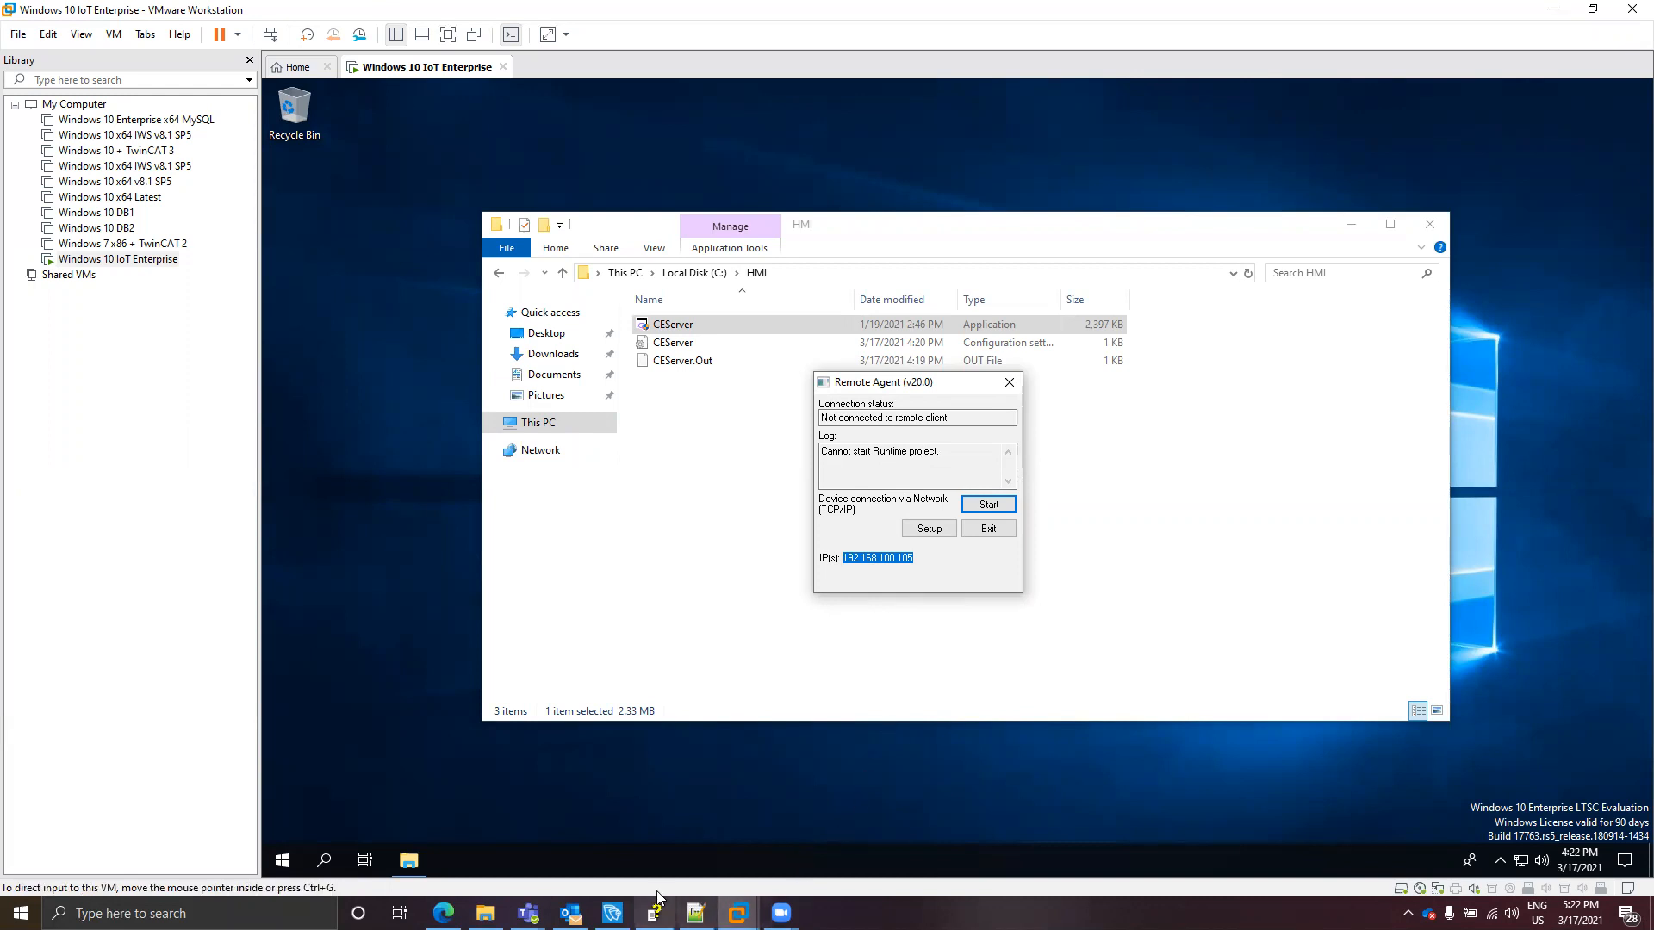
{"action": "left_click", "coordinate": [738, 913]}
{"action": "key", "text": "ctrl+v"}
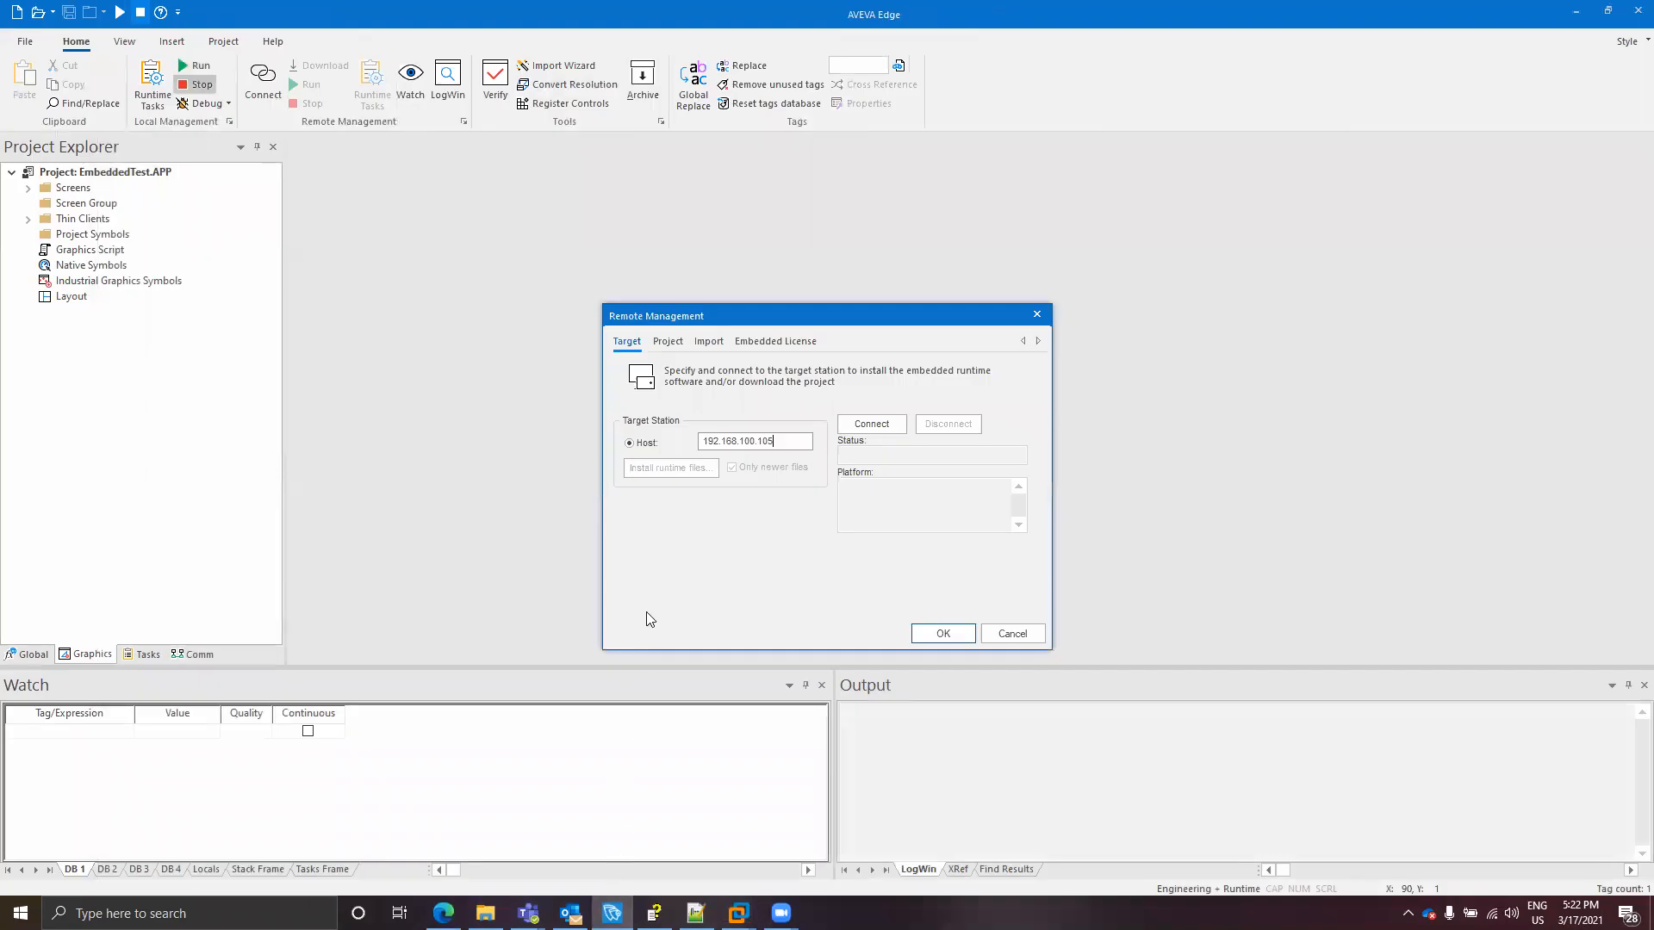
- Connect to the target station without Remote Agent security and choose not to be asked again about the unsecure connection
{"action": "left_click", "coordinate": [861, 423]}
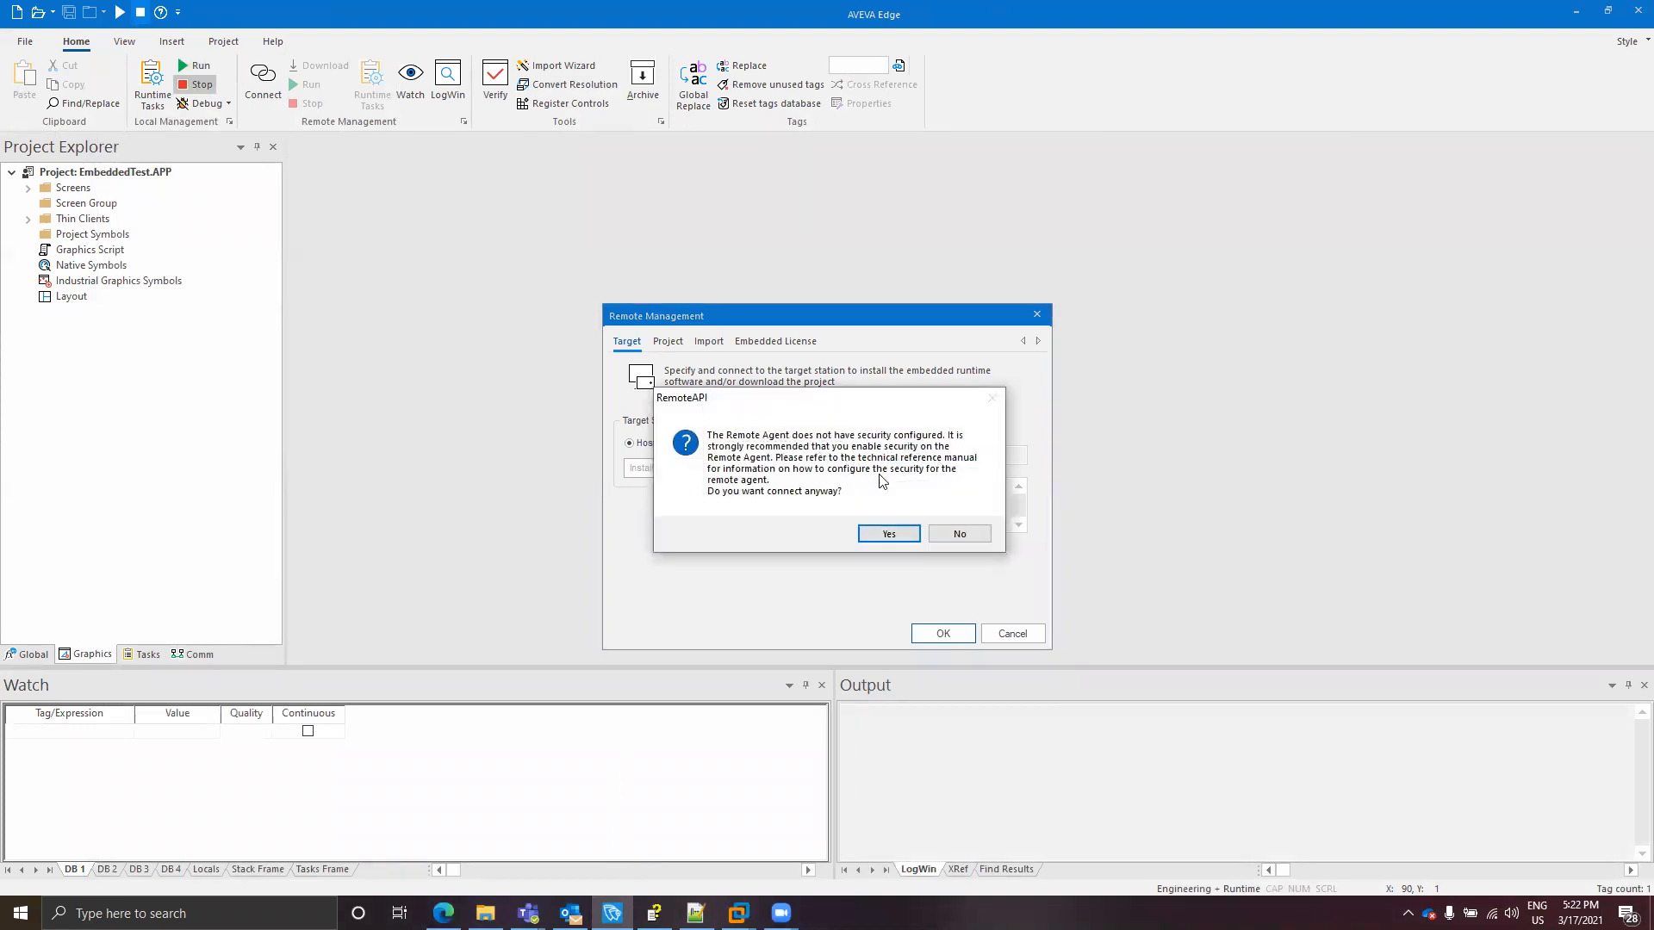
{"action": "left_click", "coordinate": [892, 530]}
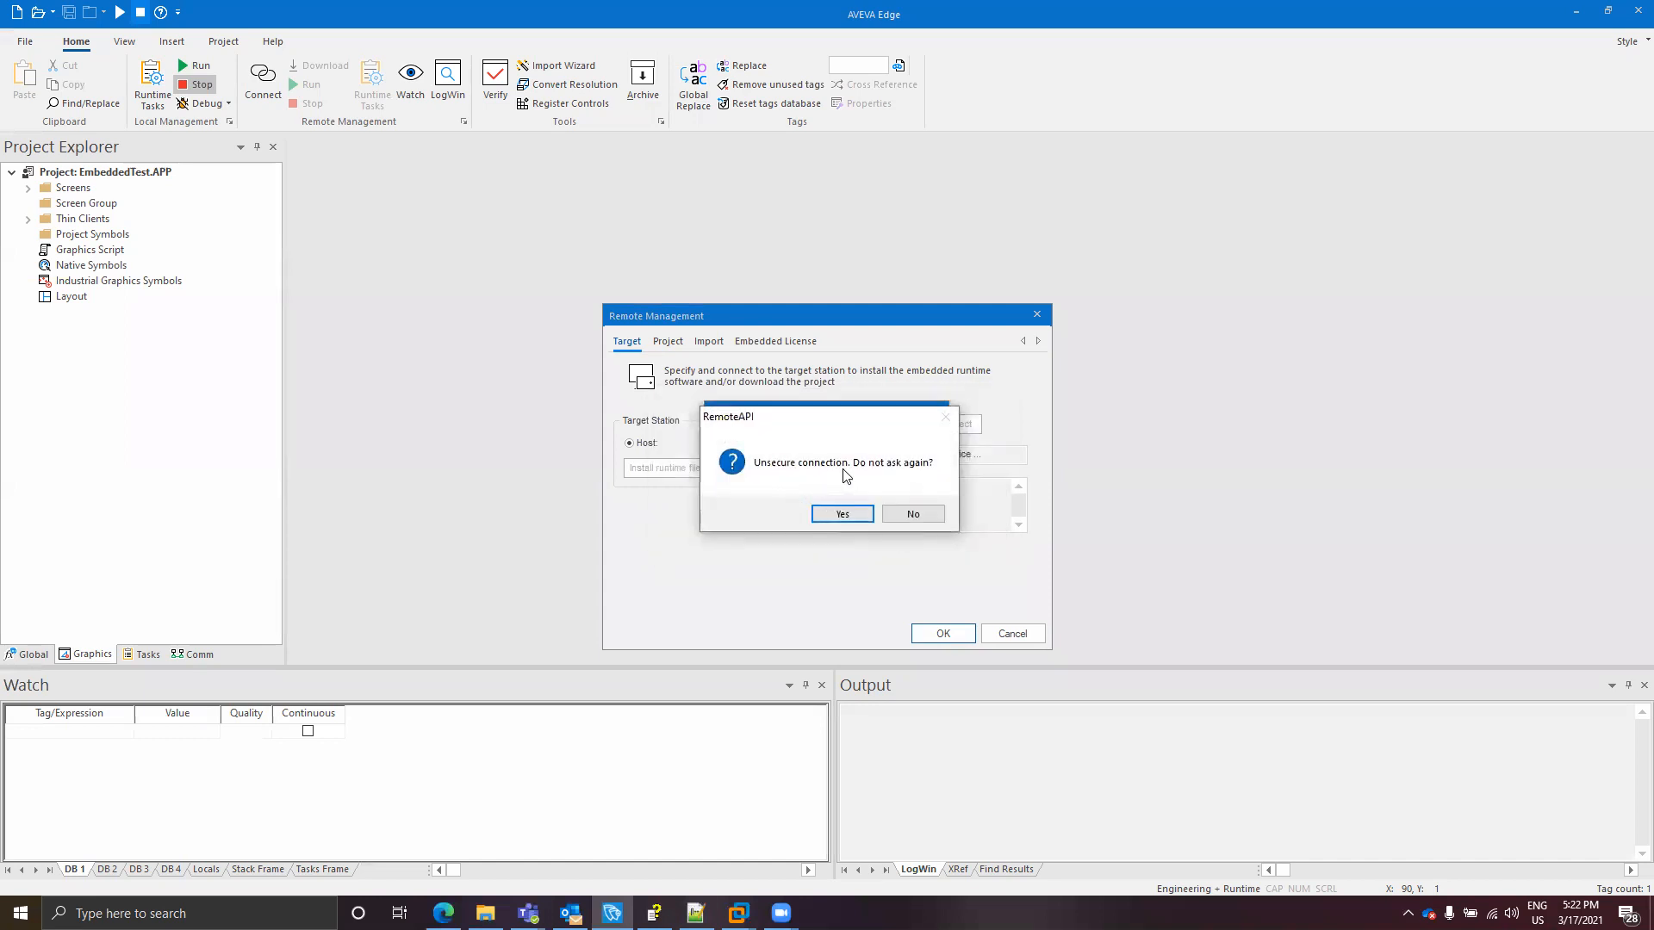
{"action": "left_click", "coordinate": [851, 514]}
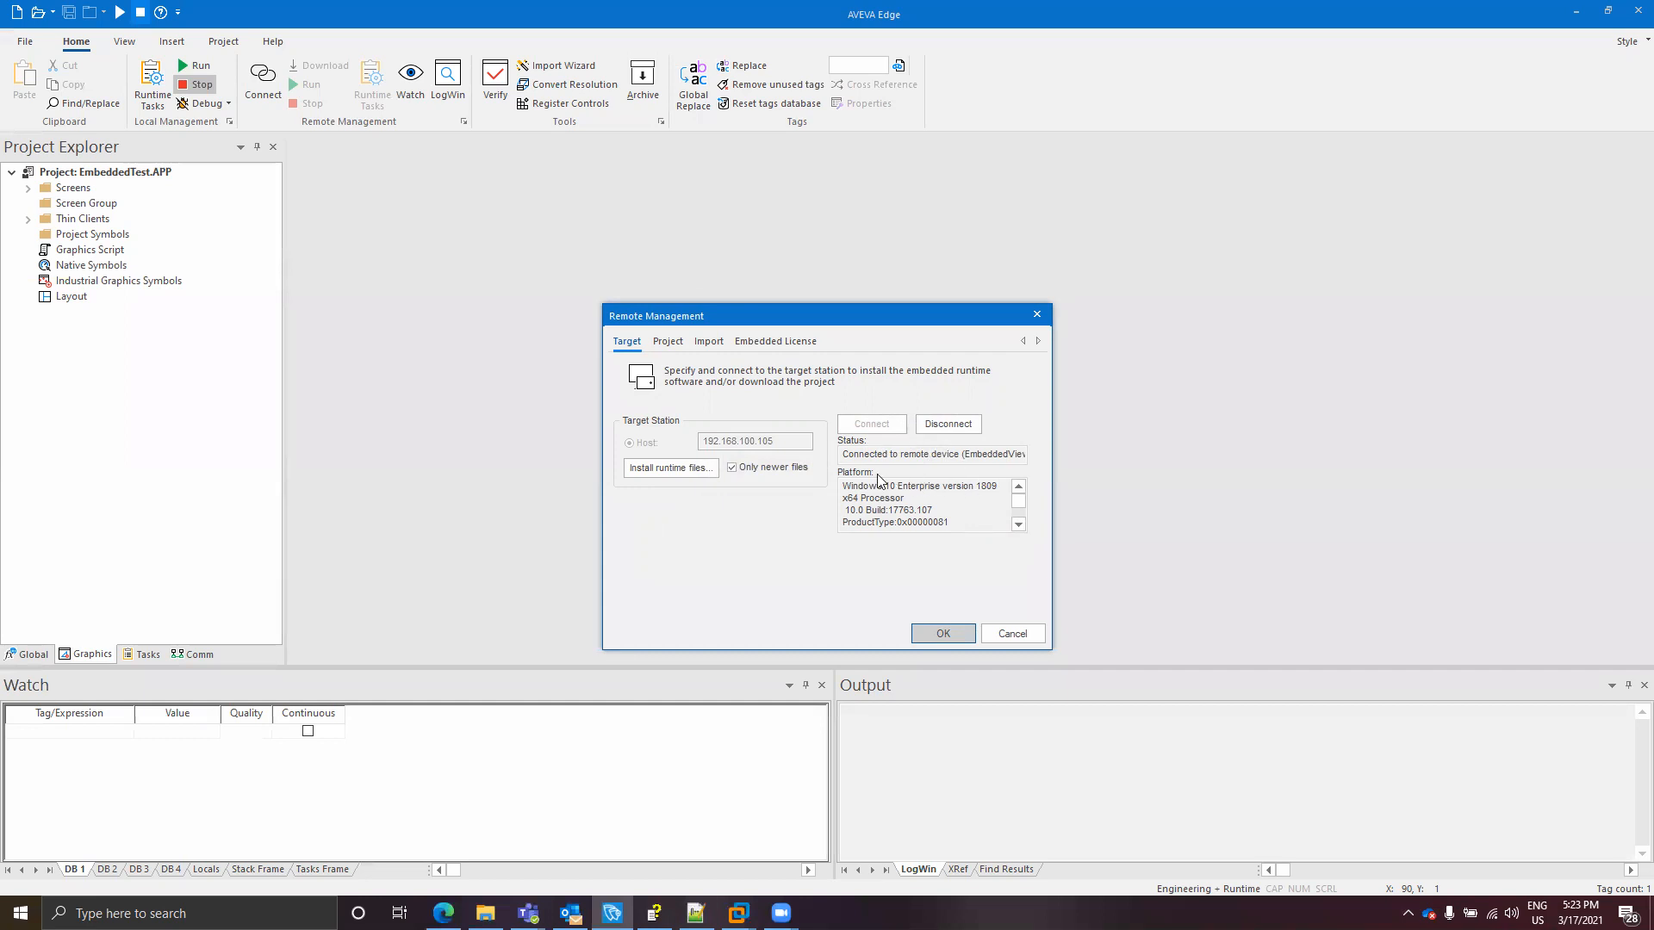
- Check the target's connection status and install the runtime files on it, keeping Only newer files enabled
{"action": "left_click_drag", "start_coordinate": [844, 459], "coordinate": [1052, 450]}
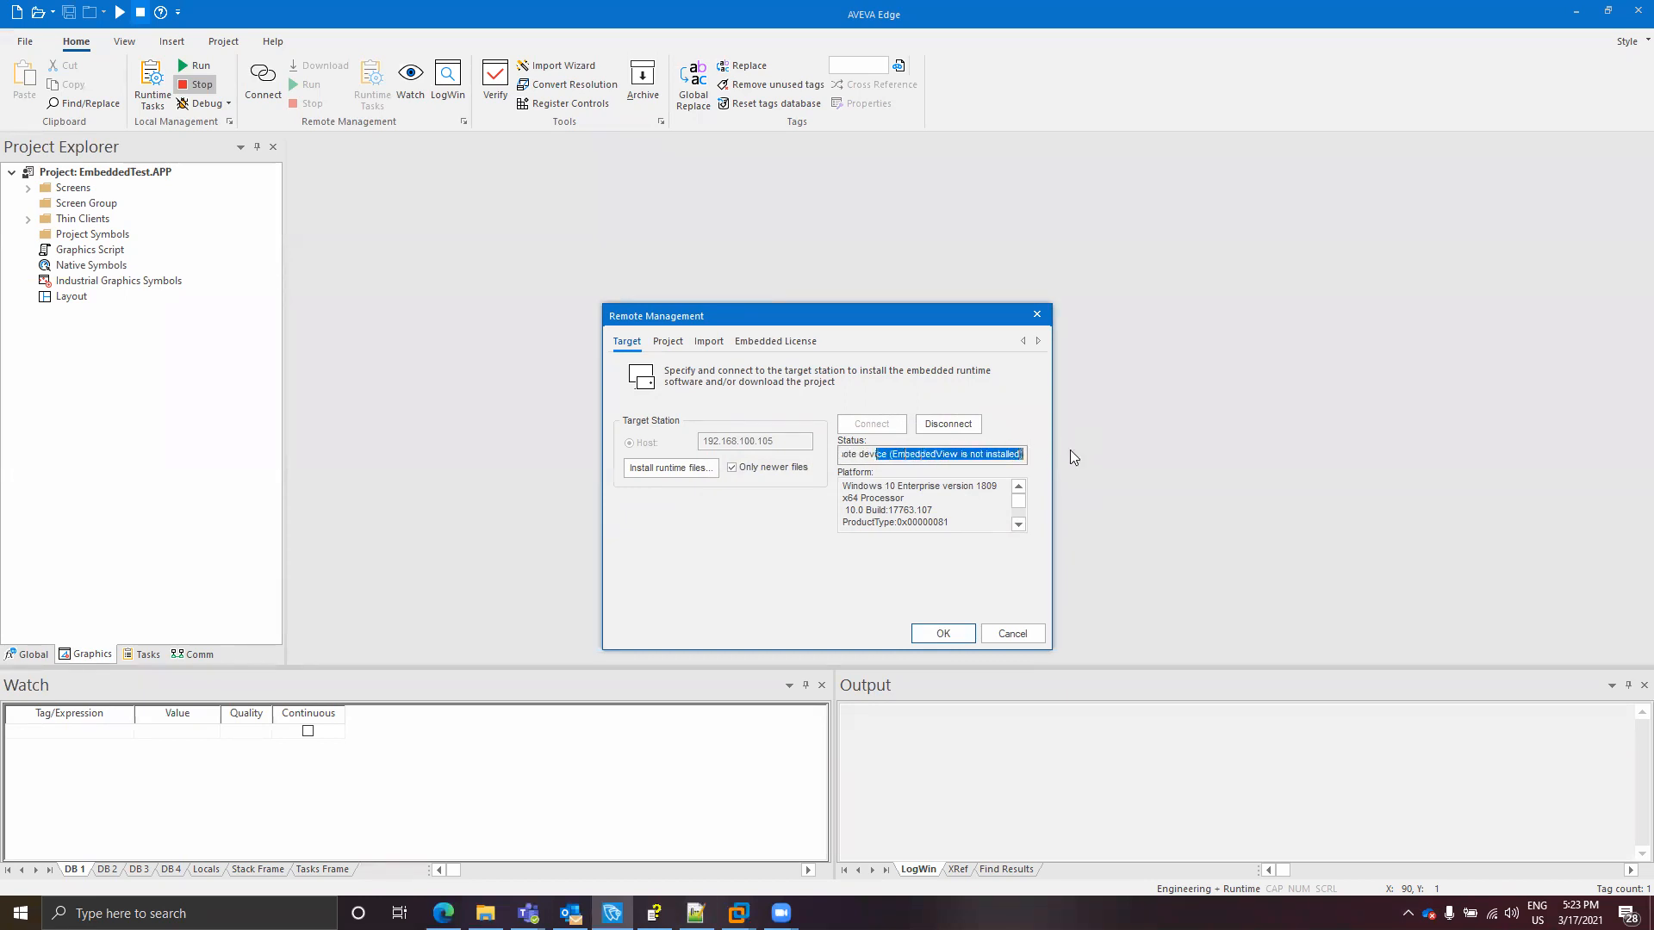
{"action": "left_click", "coordinate": [897, 456]}
{"action": "left_click_drag", "start_coordinate": [897, 456], "coordinate": [766, 467]}
{"action": "left_click", "coordinate": [675, 472]}
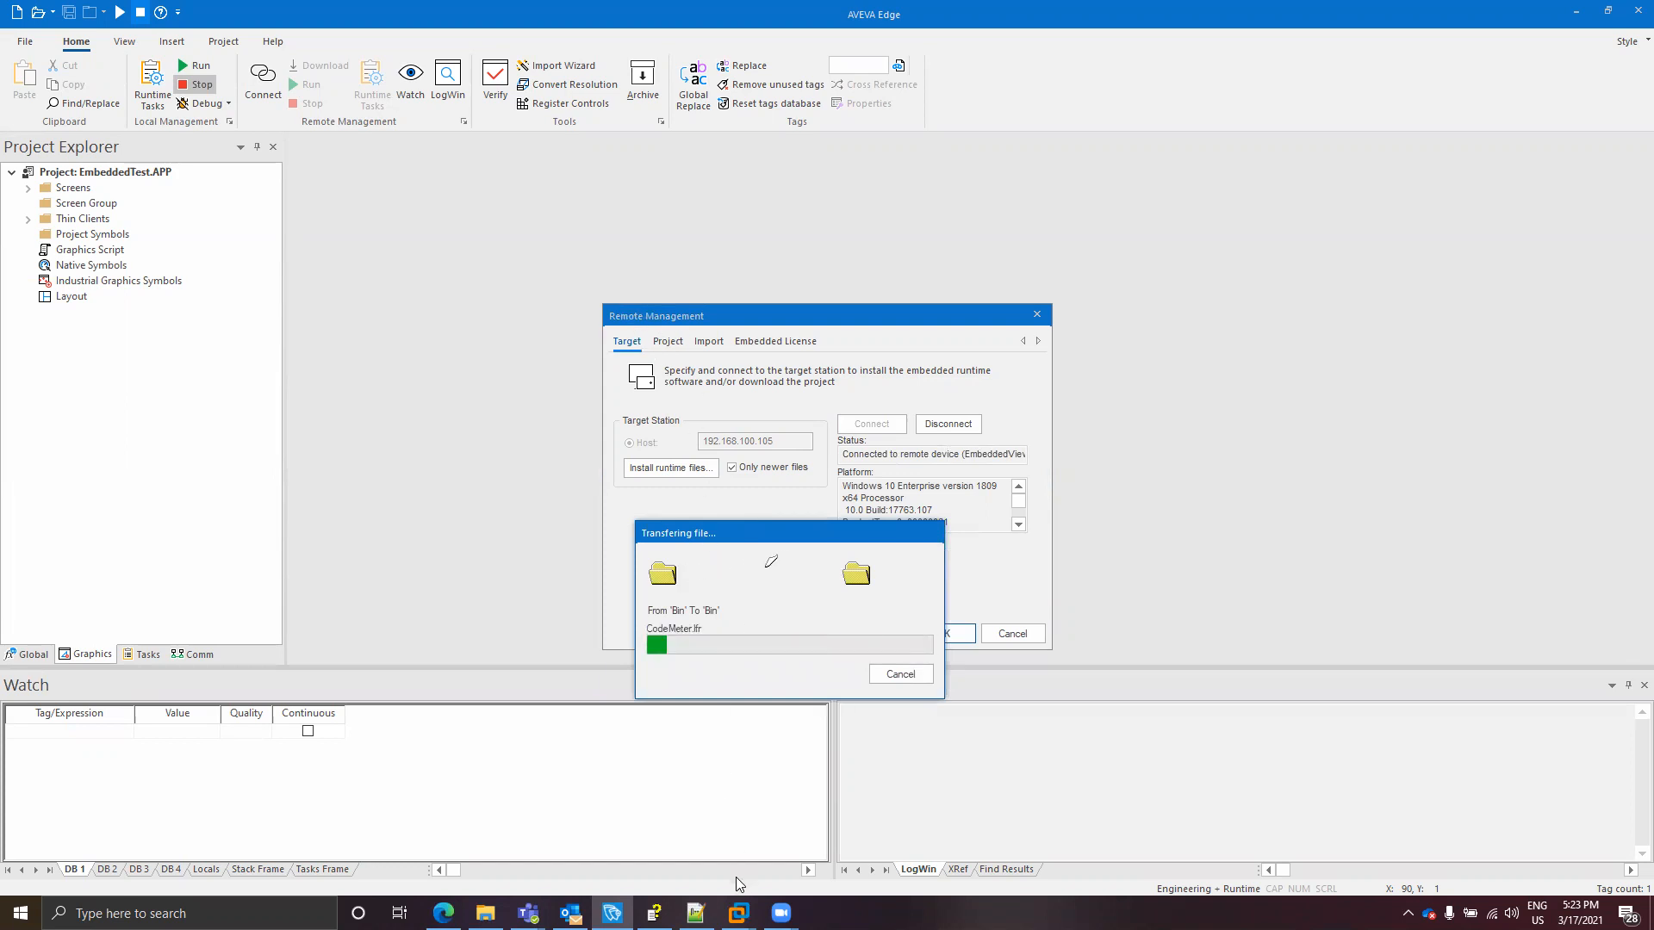
- Monitor the runtime file transfer in the Remote Agent log on the Windows 10 IoT Enterprise virtual machine, then return to AVEVA Edge
{"action": "mouse_move", "coordinate": [738, 911]}
{"action": "left_click", "coordinate": [830, 804]}
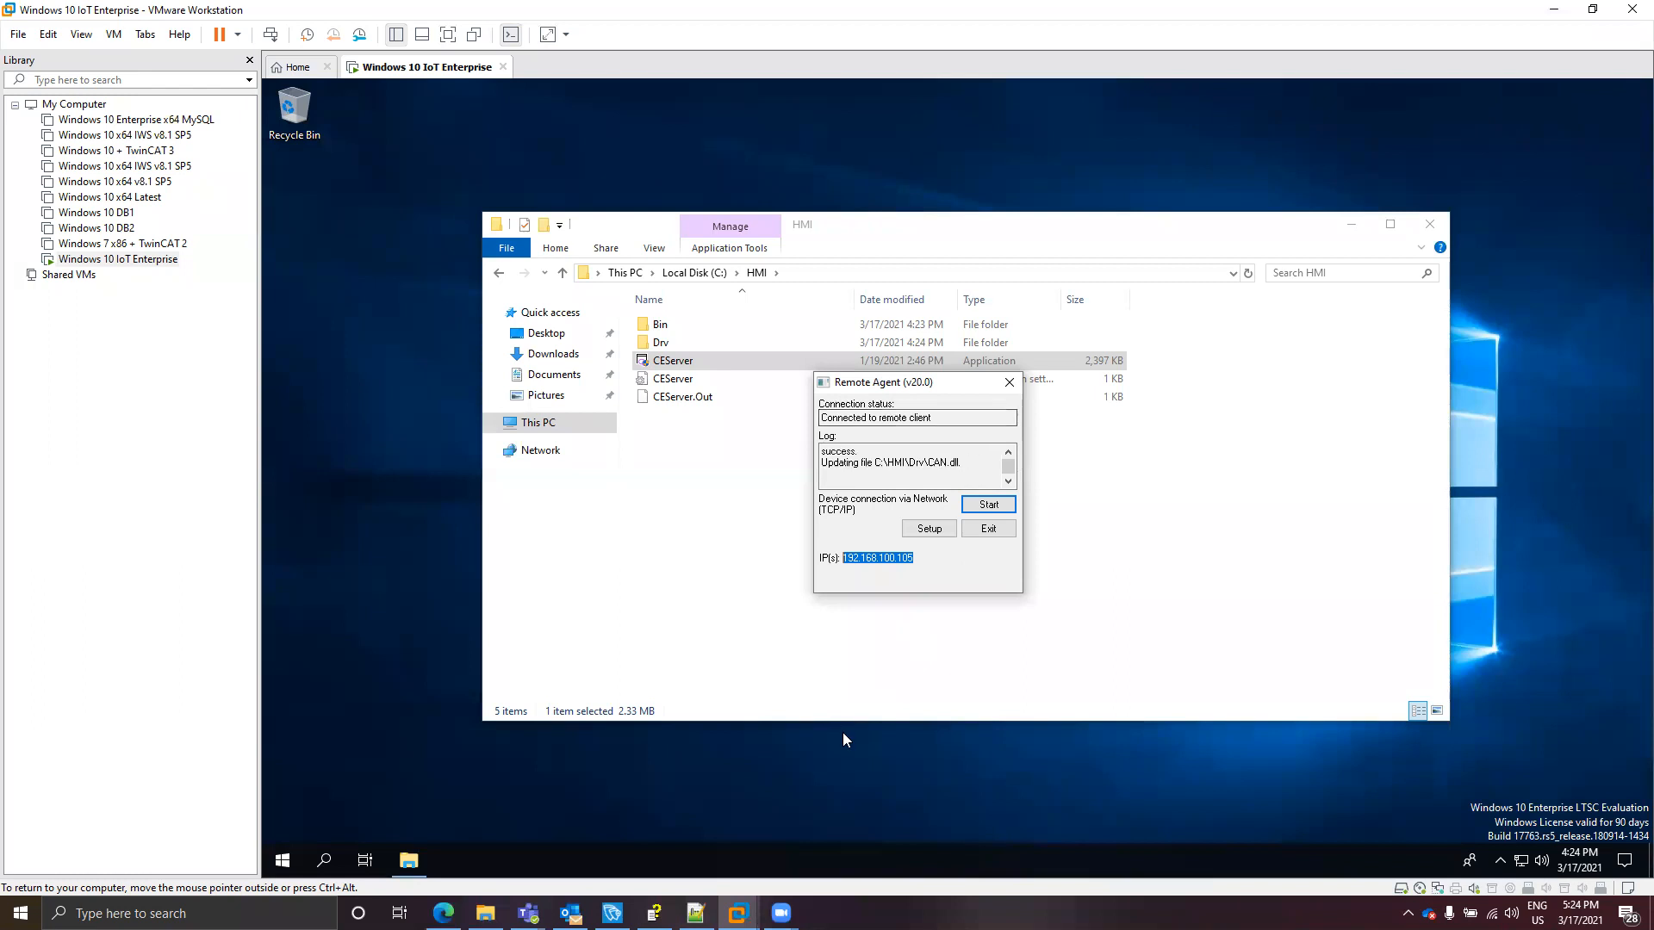
{"action": "left_click", "coordinate": [612, 913]}
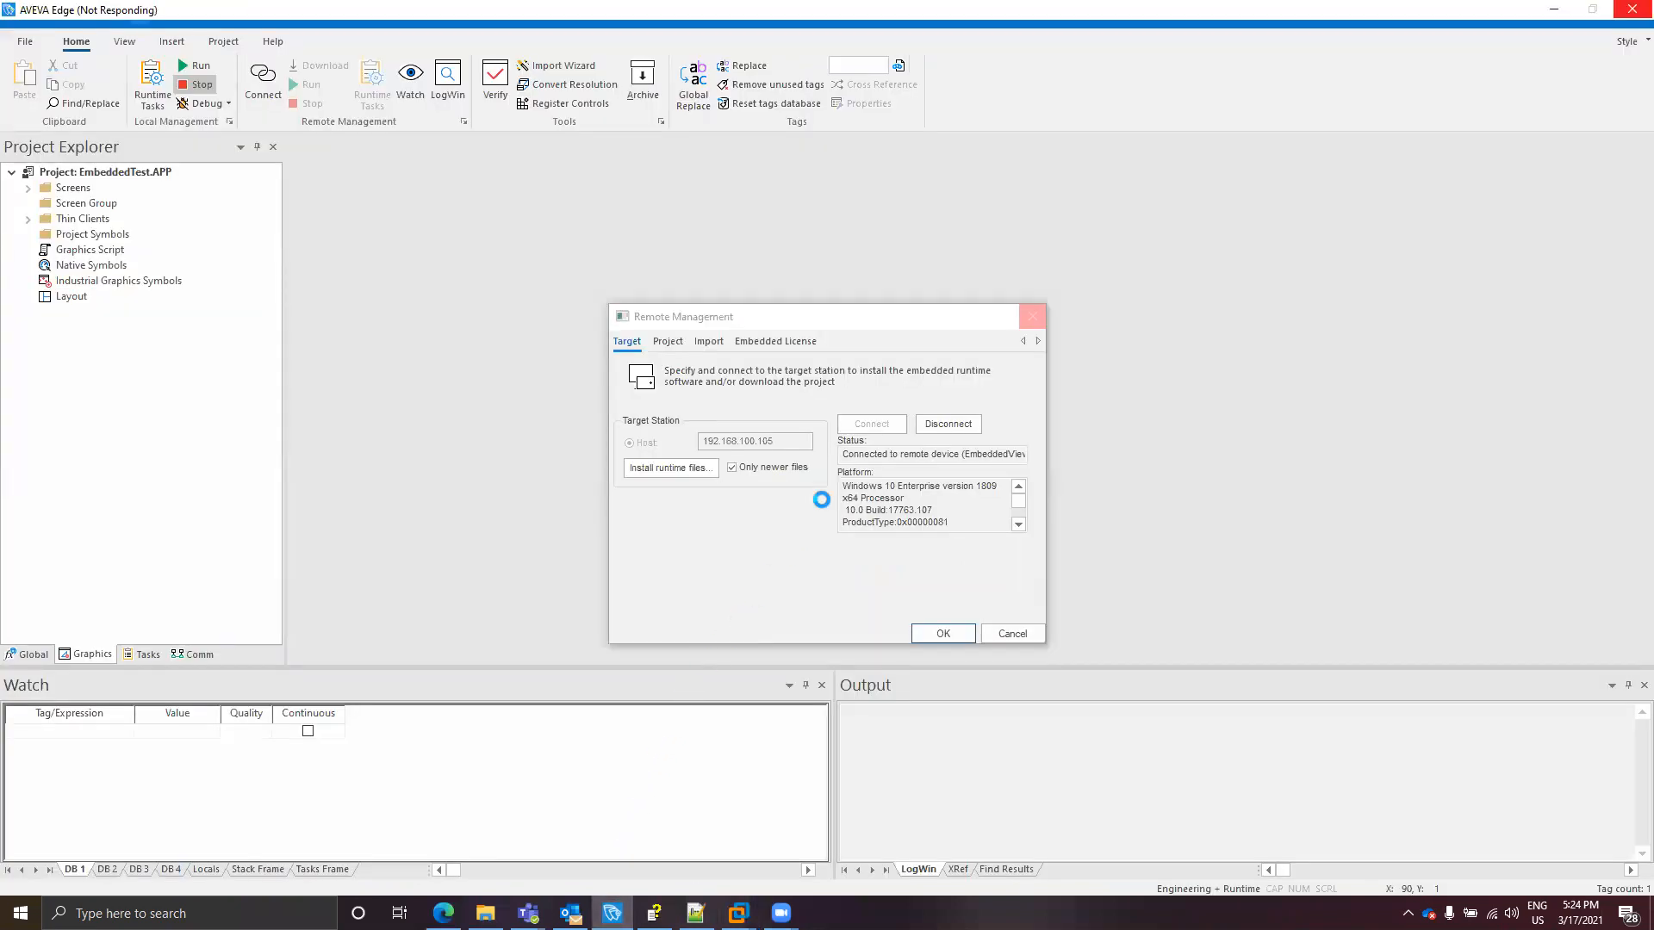
{"action": "mouse_move", "coordinate": [738, 911]}
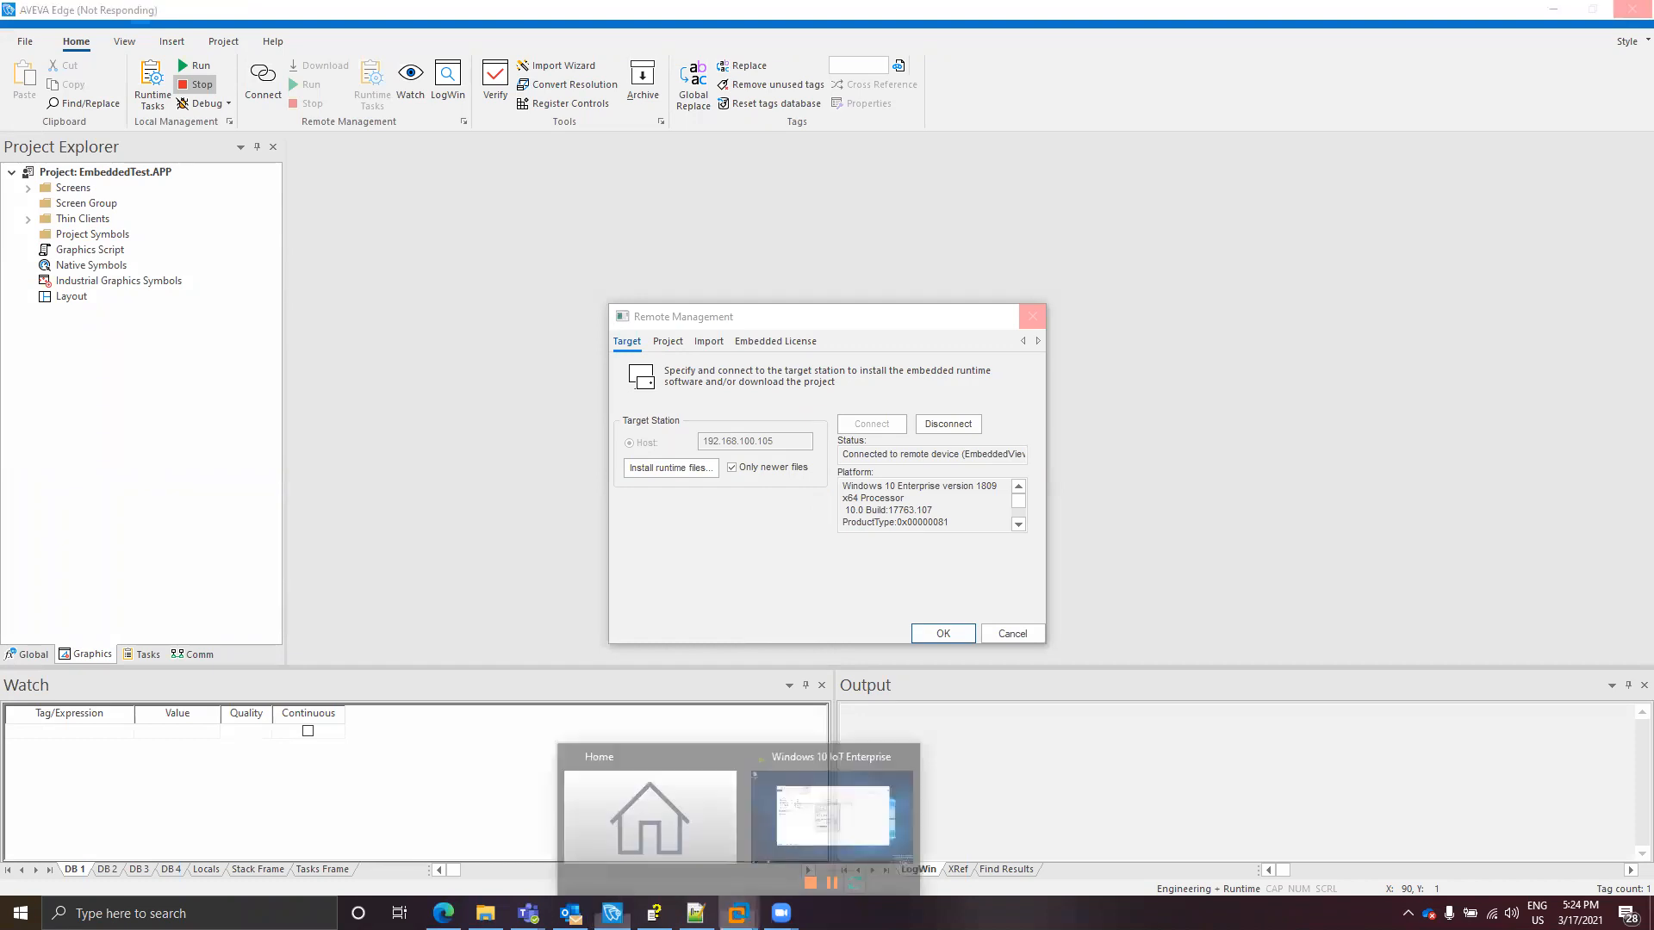
{"action": "left_click", "coordinate": [804, 790]}
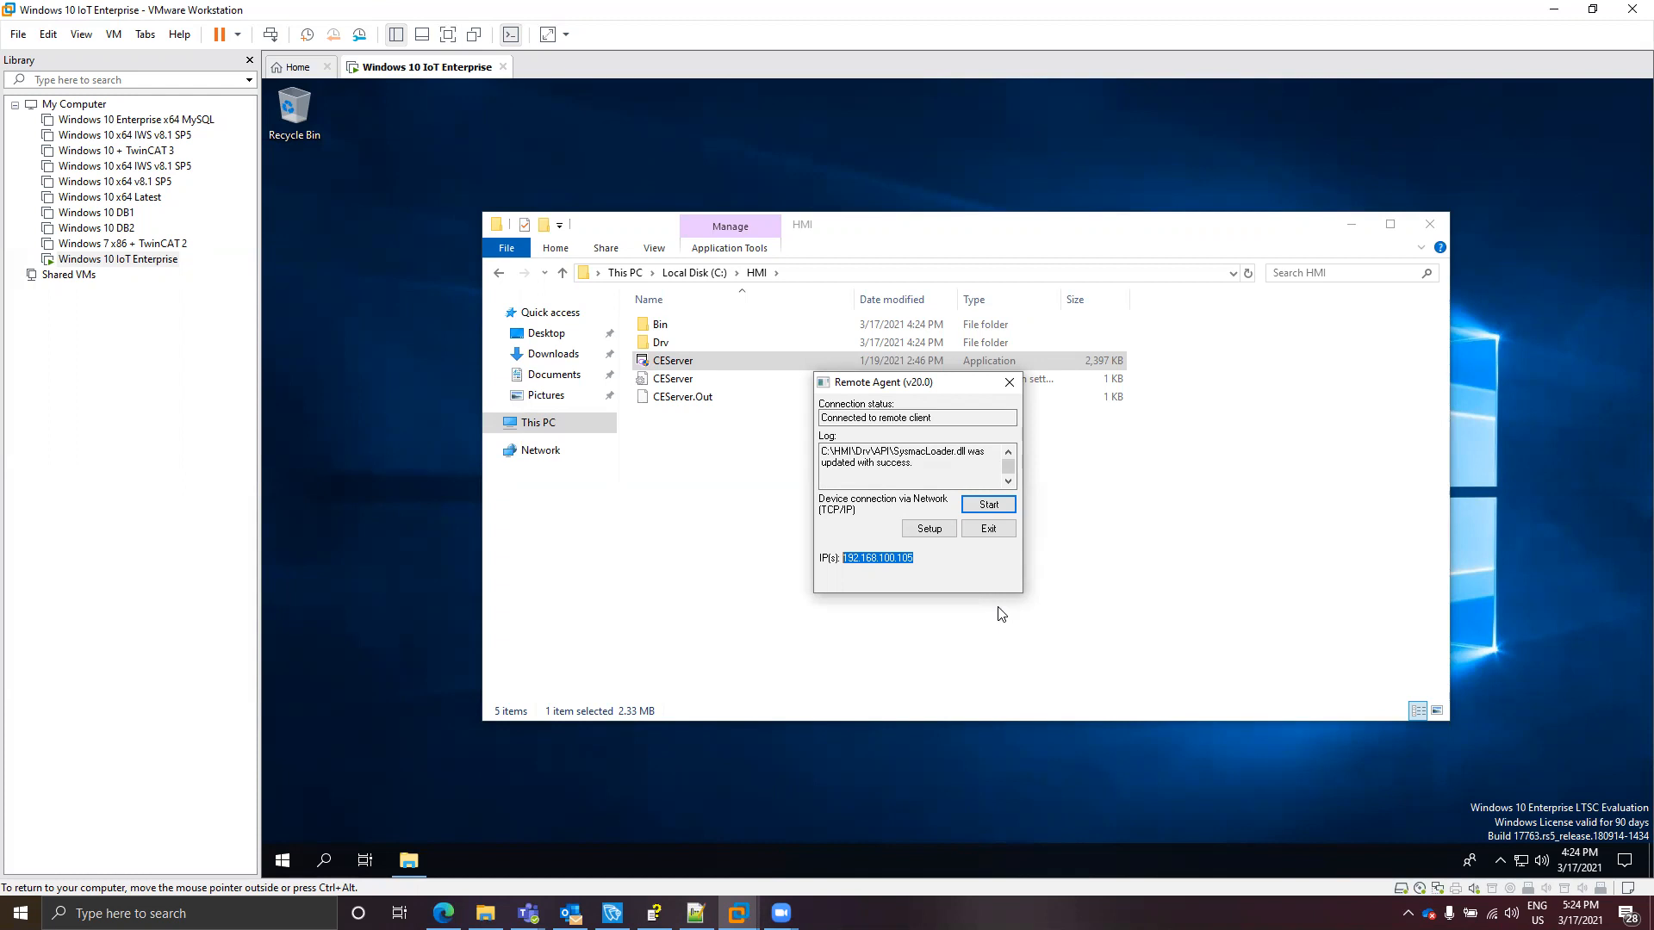
{"action": "left_click", "coordinate": [613, 913]}
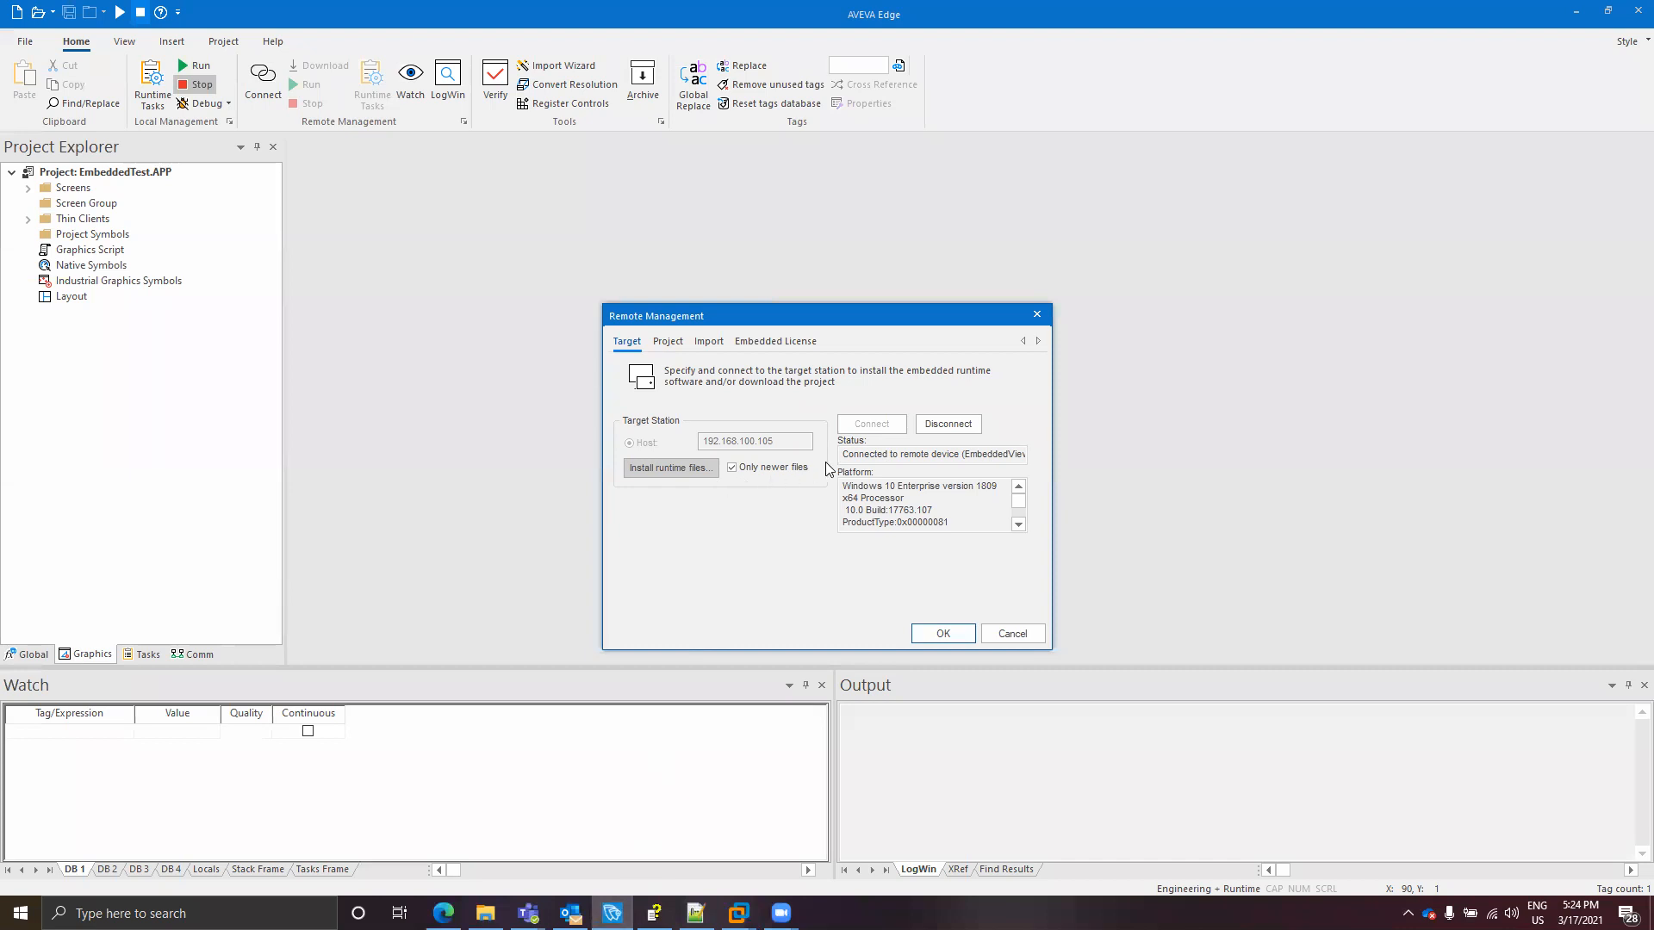
- Disconnect from the target station and reconnect to it to refresh its installed runtime status
{"action": "left_click_drag", "start_coordinate": [855, 453], "coordinate": [1073, 477]}
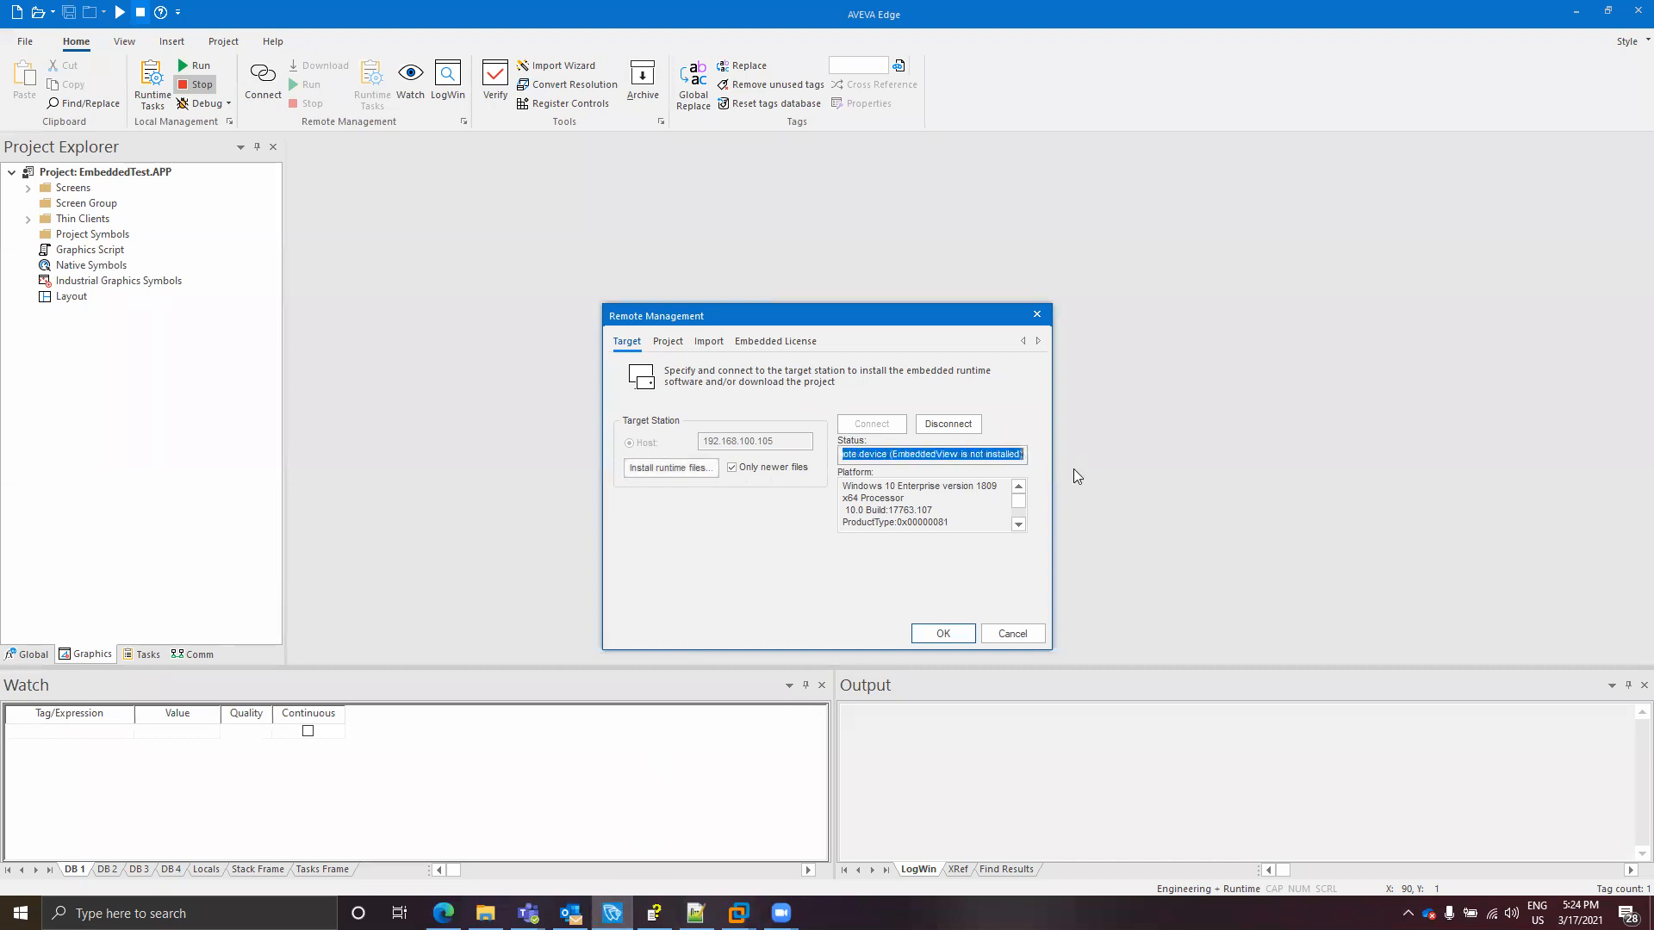
{"action": "left_click", "coordinate": [961, 460]}
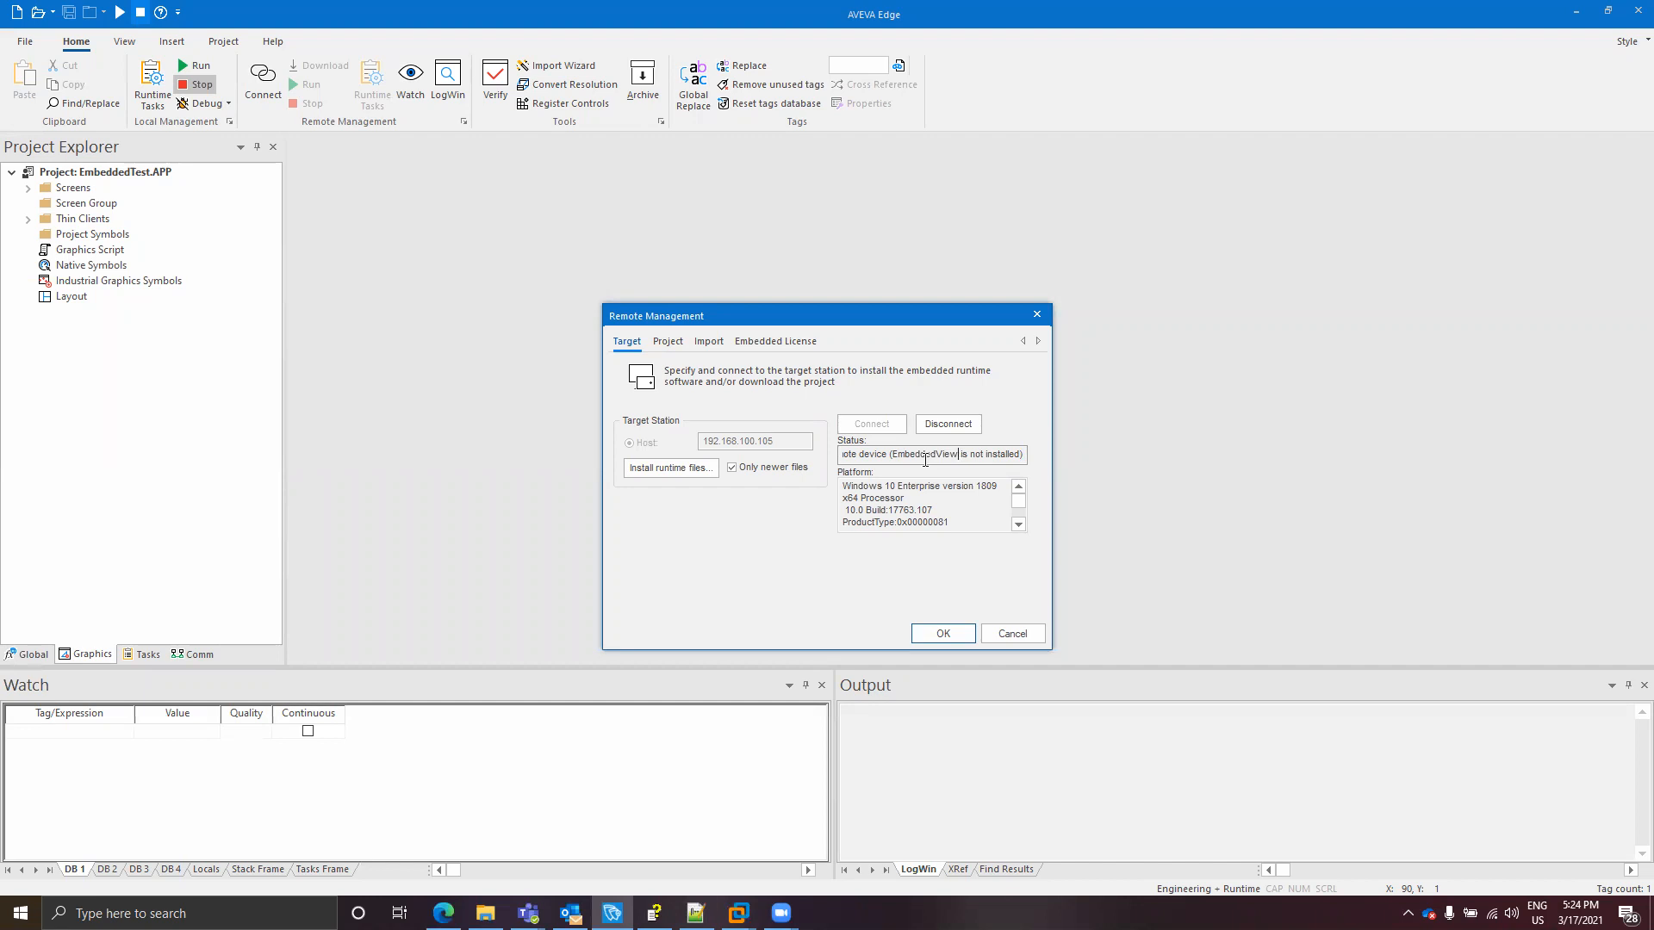
{"action": "left_click", "coordinate": [949, 427]}
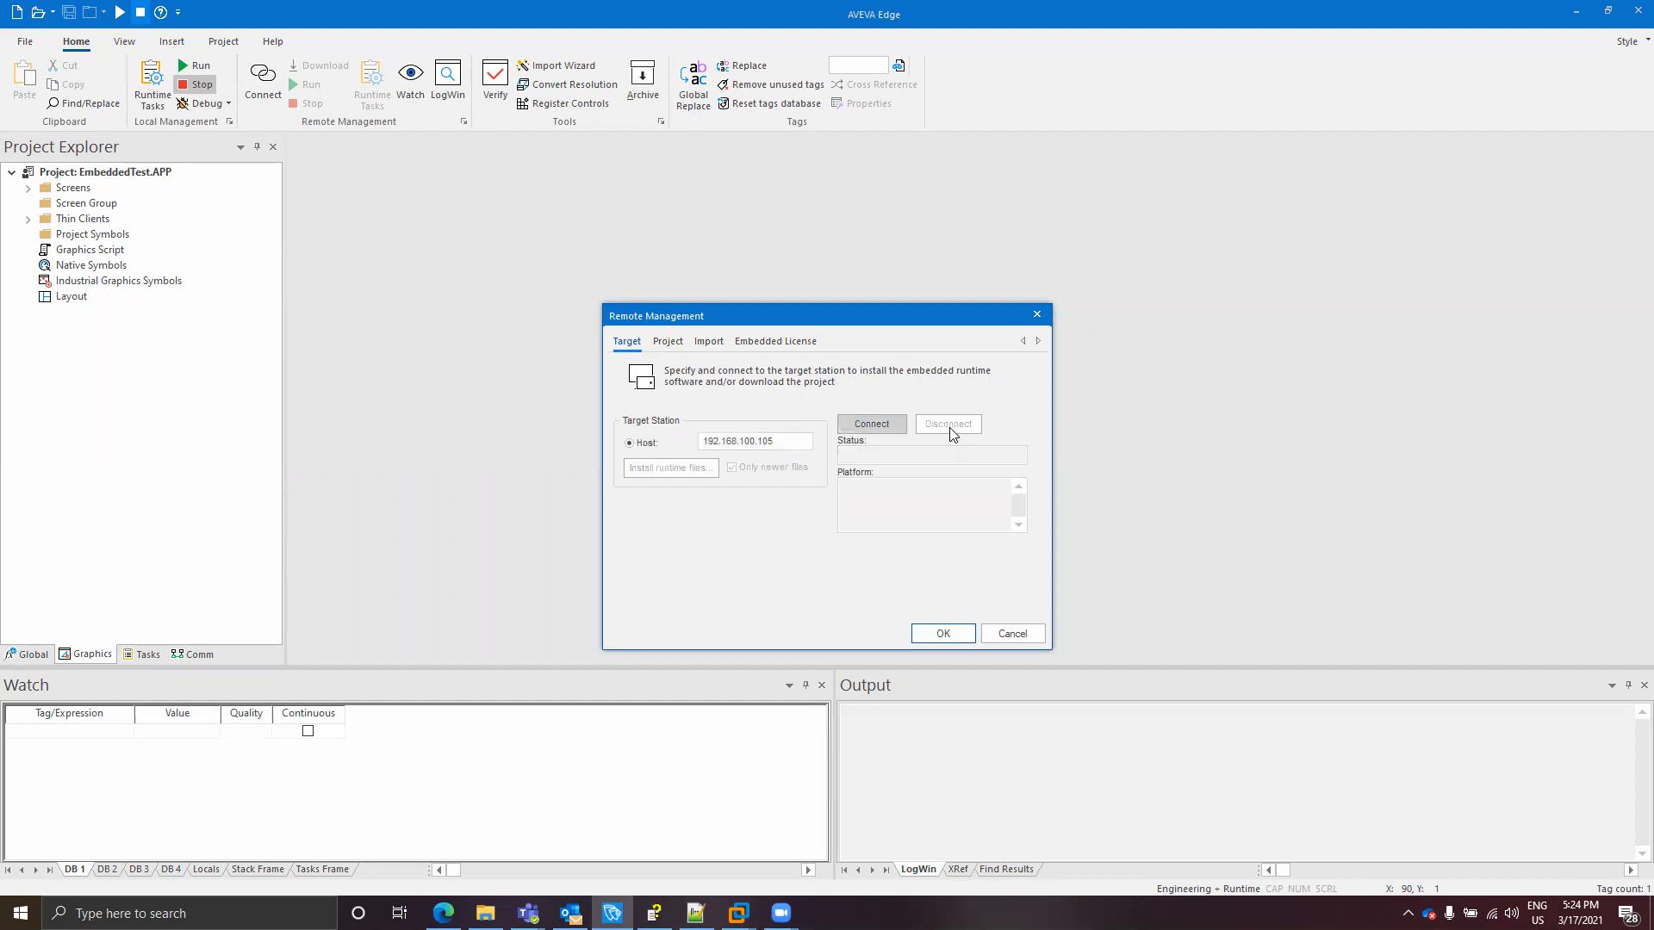
{"action": "left_click", "coordinate": [869, 426]}
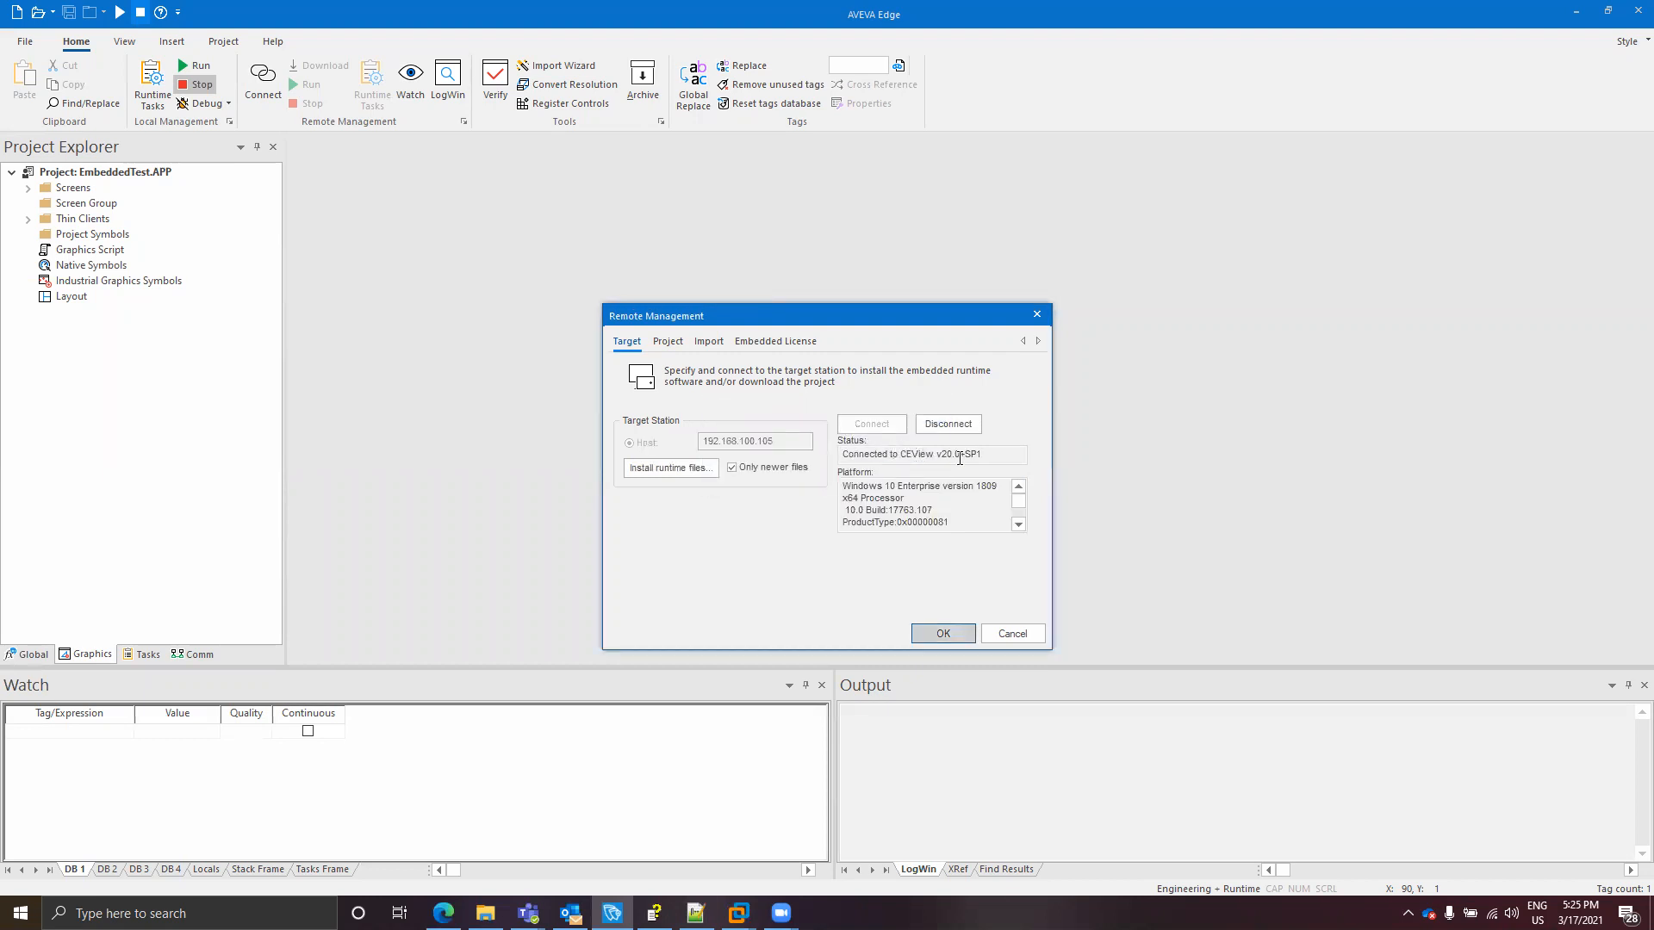
- Examine the target station's connection status and platform details in Remote Management
{"action": "left_click_drag", "start_coordinate": [983, 457], "coordinate": [834, 455]}
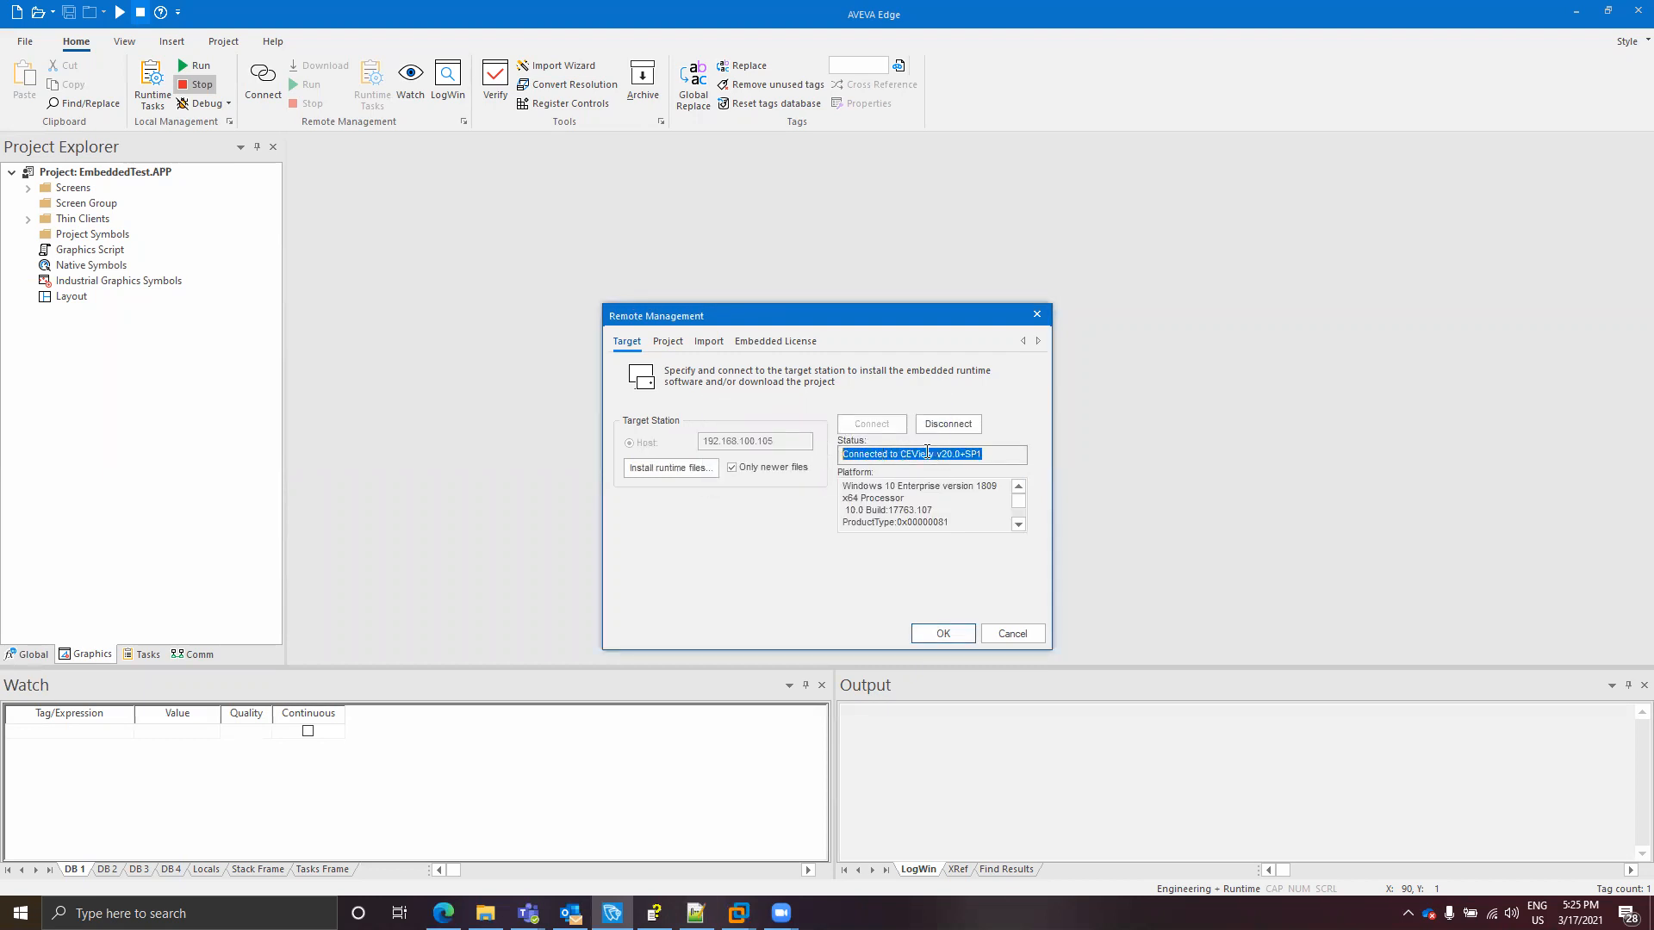
{"action": "left_click_drag", "start_coordinate": [1001, 454], "coordinate": [937, 459]}
{"action": "left_click_drag", "start_coordinate": [852, 498], "coordinate": [947, 490]}
{"action": "left_click", "coordinate": [947, 490]}
{"action": "left_click", "coordinate": [1018, 525]}
{"action": "left_click", "coordinate": [1018, 525]}
{"action": "left_click_drag", "start_coordinate": [899, 522], "coordinate": [797, 402]}
{"action": "left_click", "coordinate": [923, 522]}
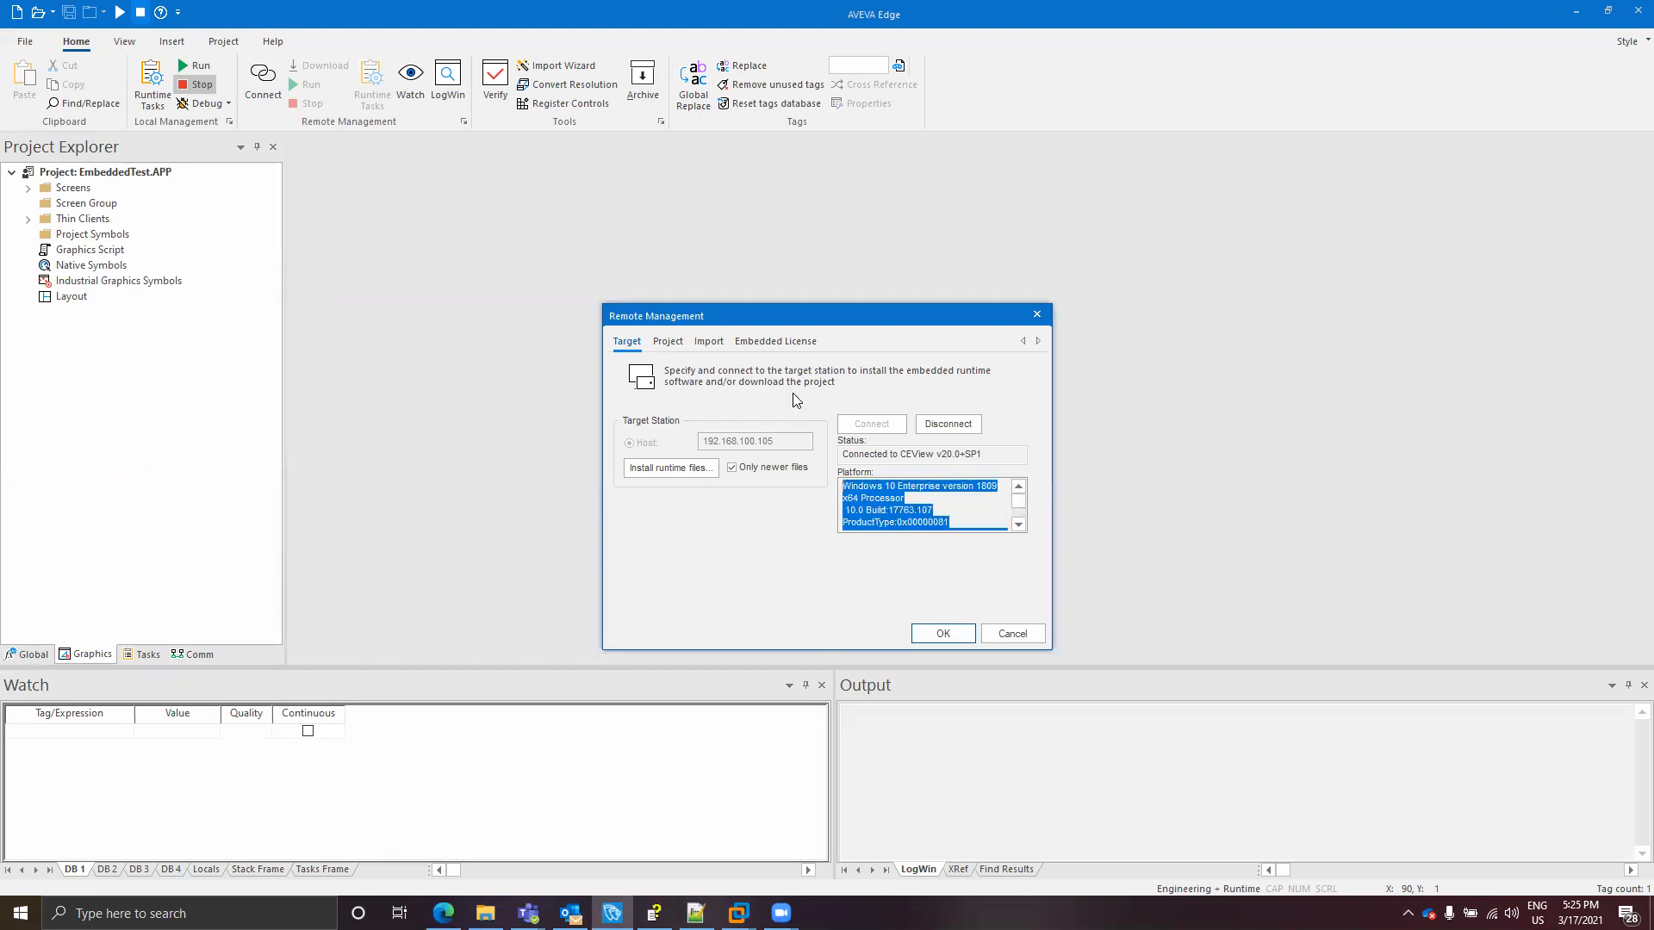
{"action": "left_click", "coordinate": [944, 509]}
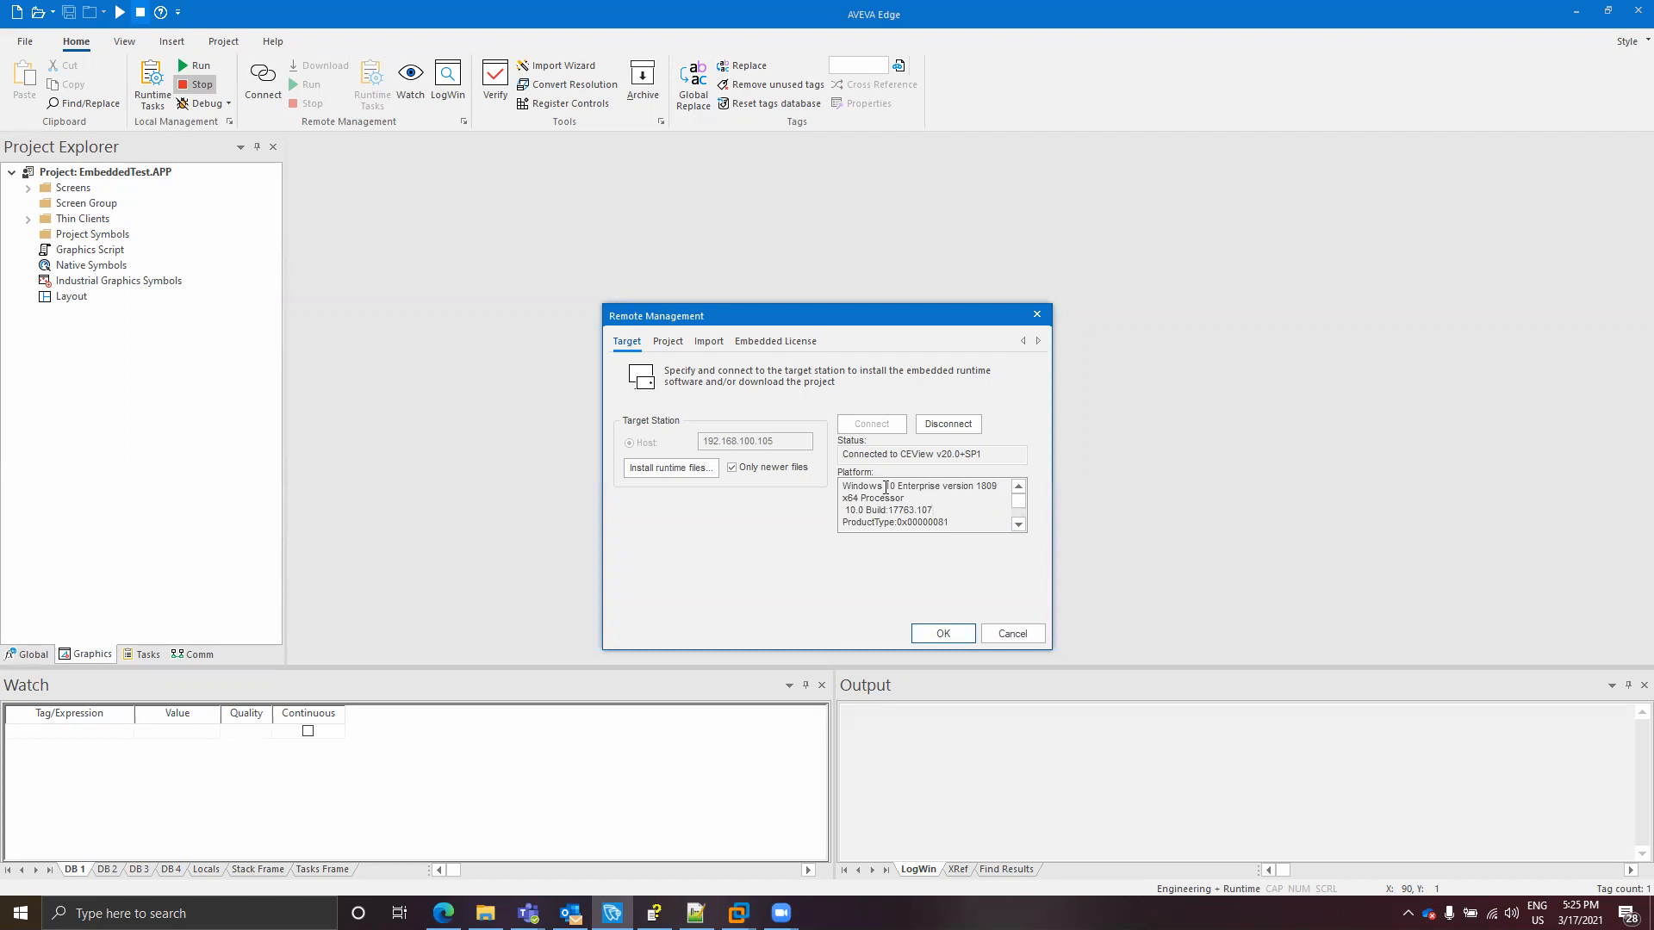
- Download the project to the target station, creating the folder C:\HMI\EmbeddedTest\ on the remote machine
{"action": "left_click", "coordinate": [668, 342]}
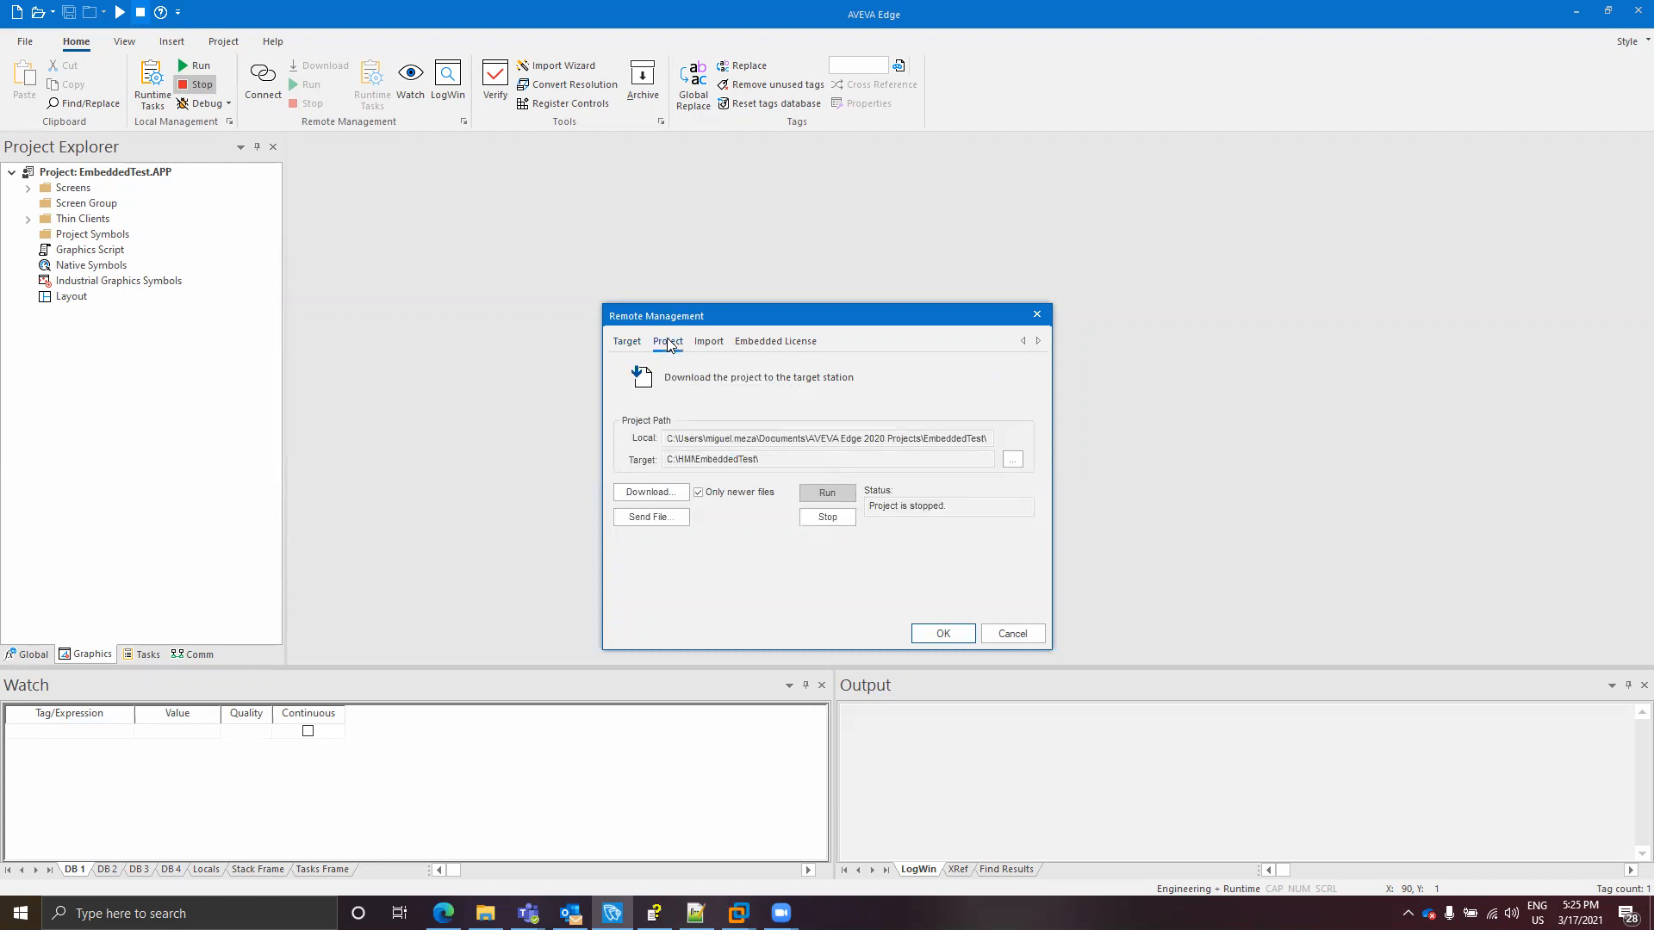
{"action": "left_click", "coordinate": [652, 497]}
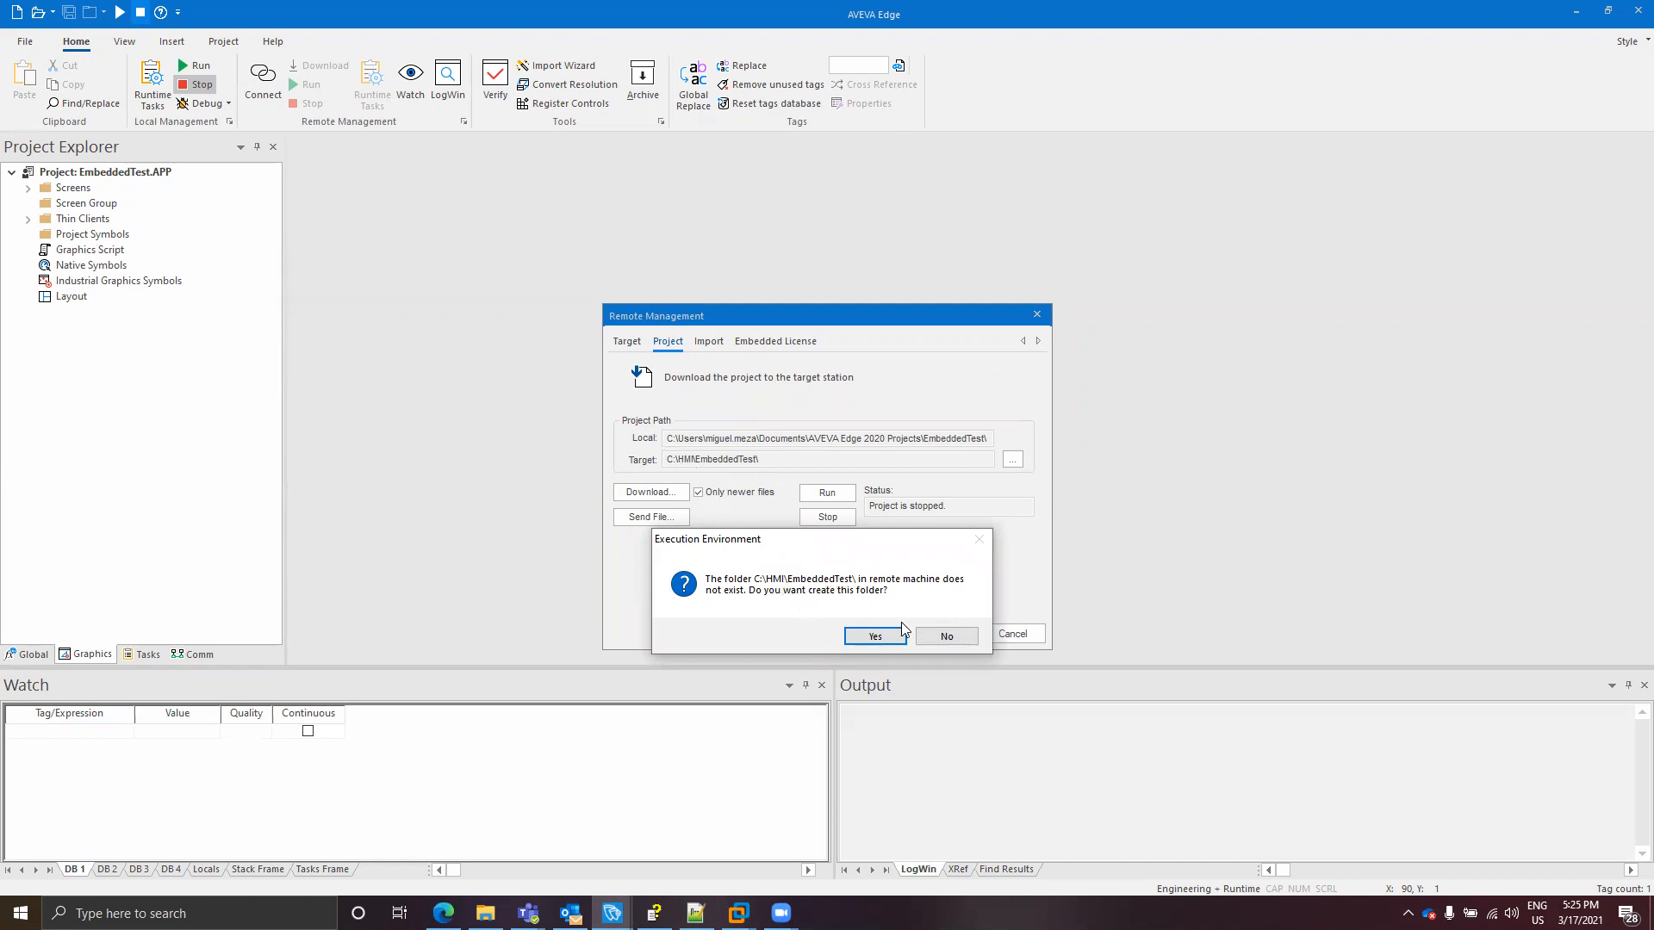
{"action": "left_click", "coordinate": [875, 639]}
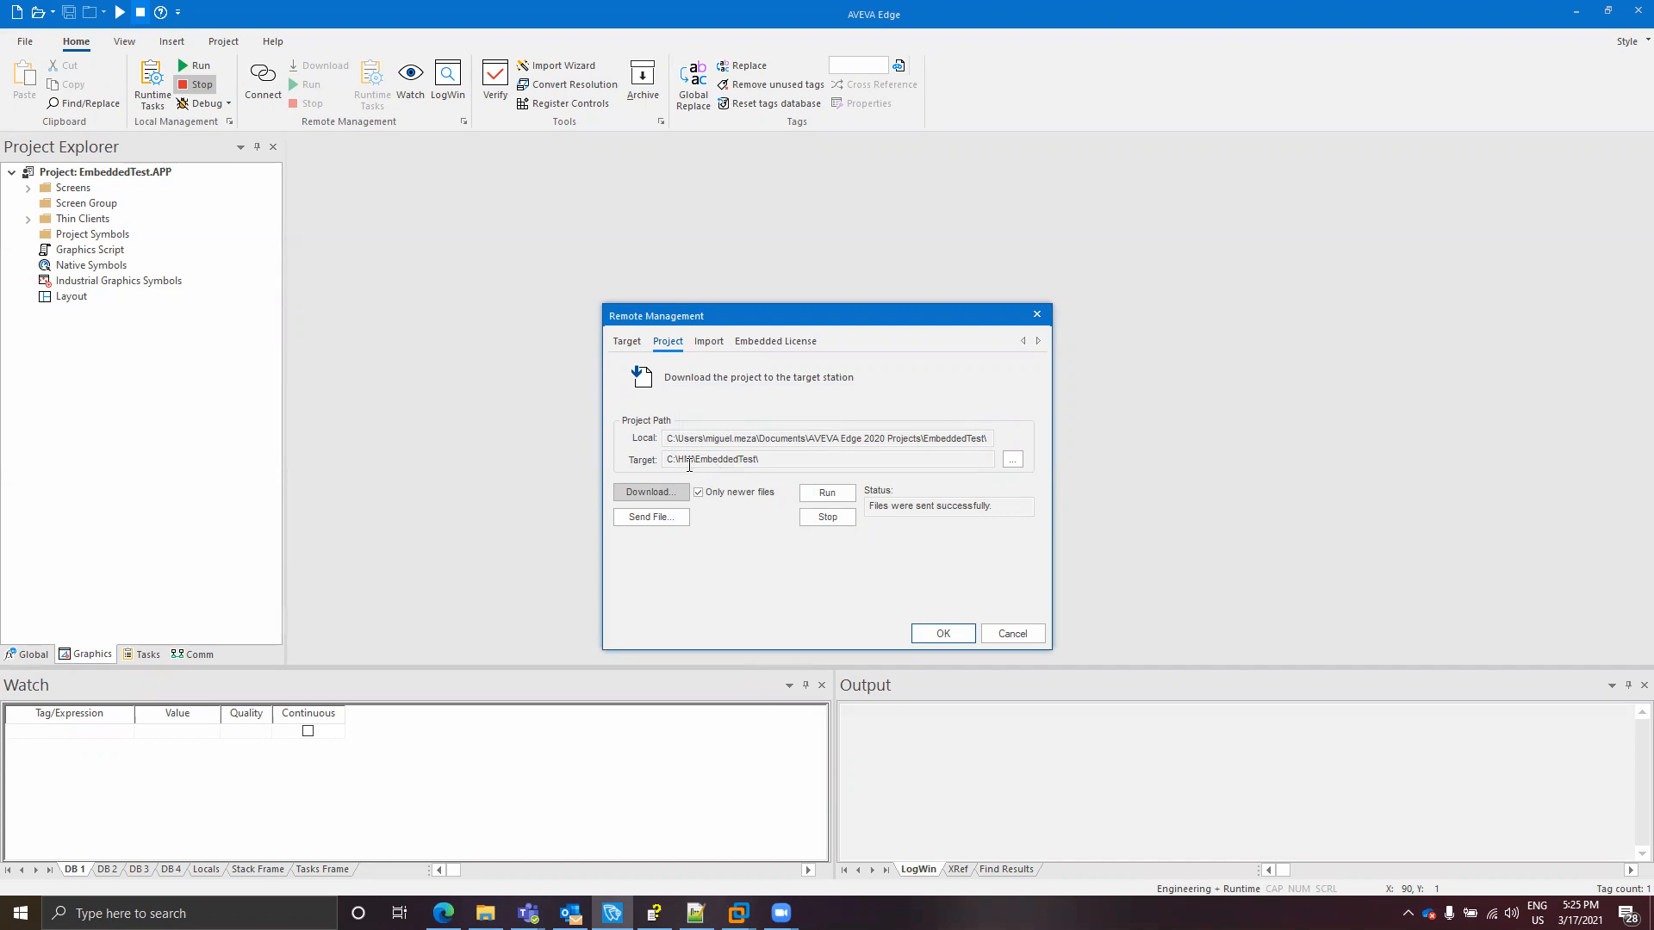
- Run the downloaded project on the target station, switch to the Windows 10 IoT Enterprise virtual machine and clear its desktop around the Remote Agent
{"action": "left_click", "coordinate": [829, 494]}
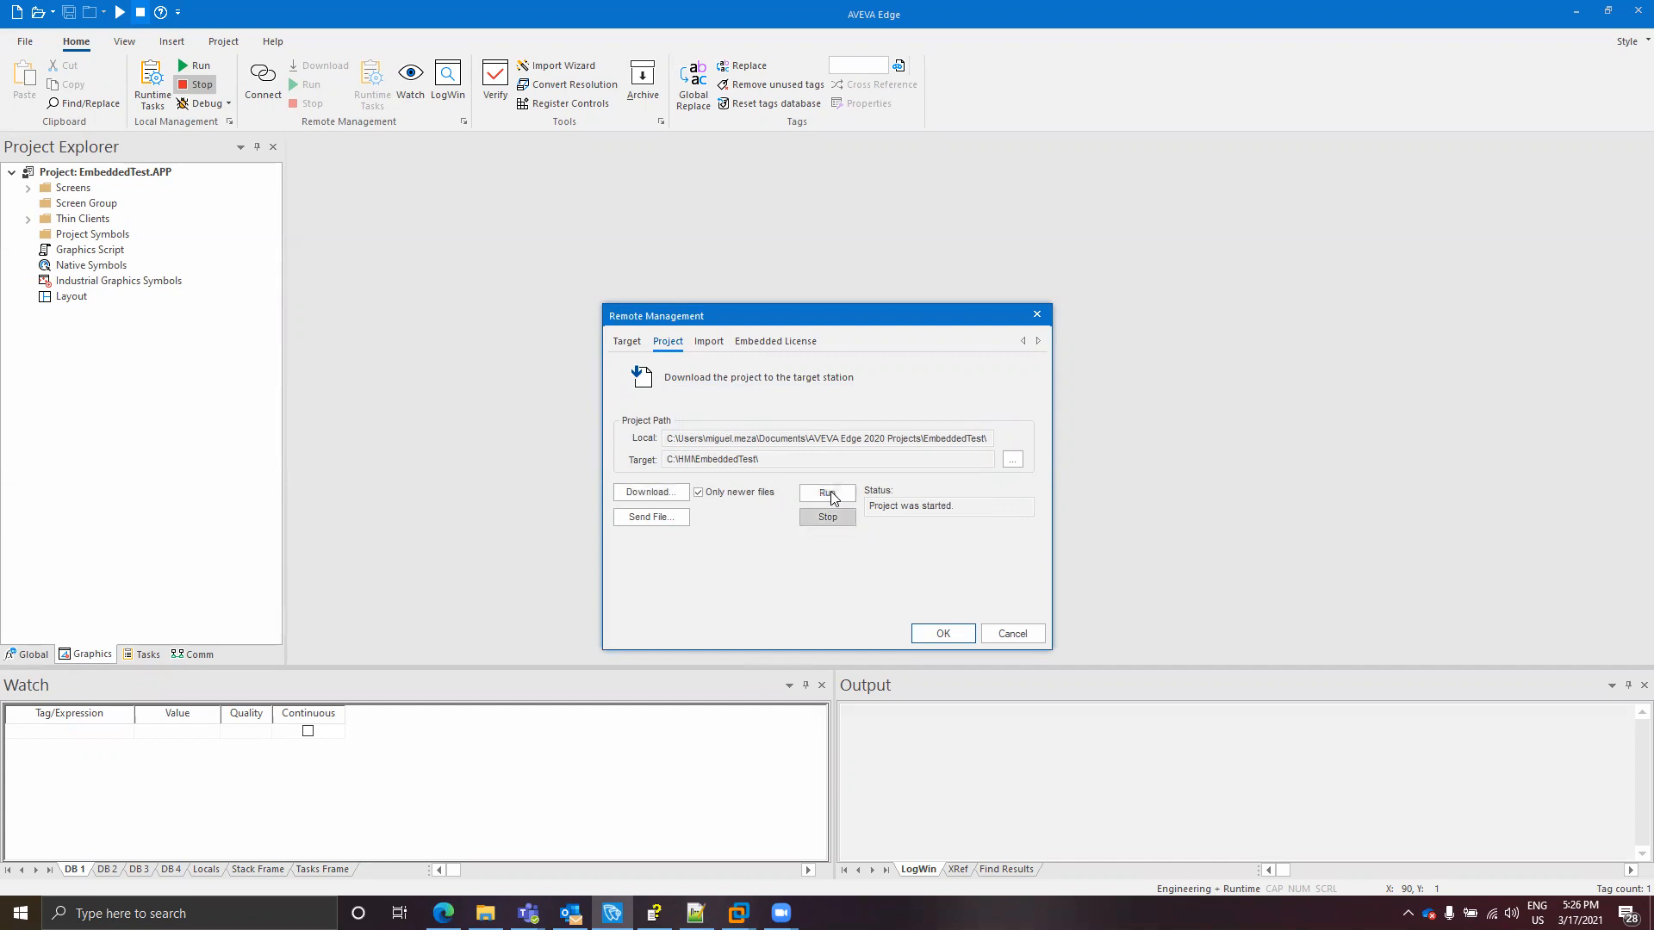
{"action": "mouse_move", "coordinate": [738, 913]}
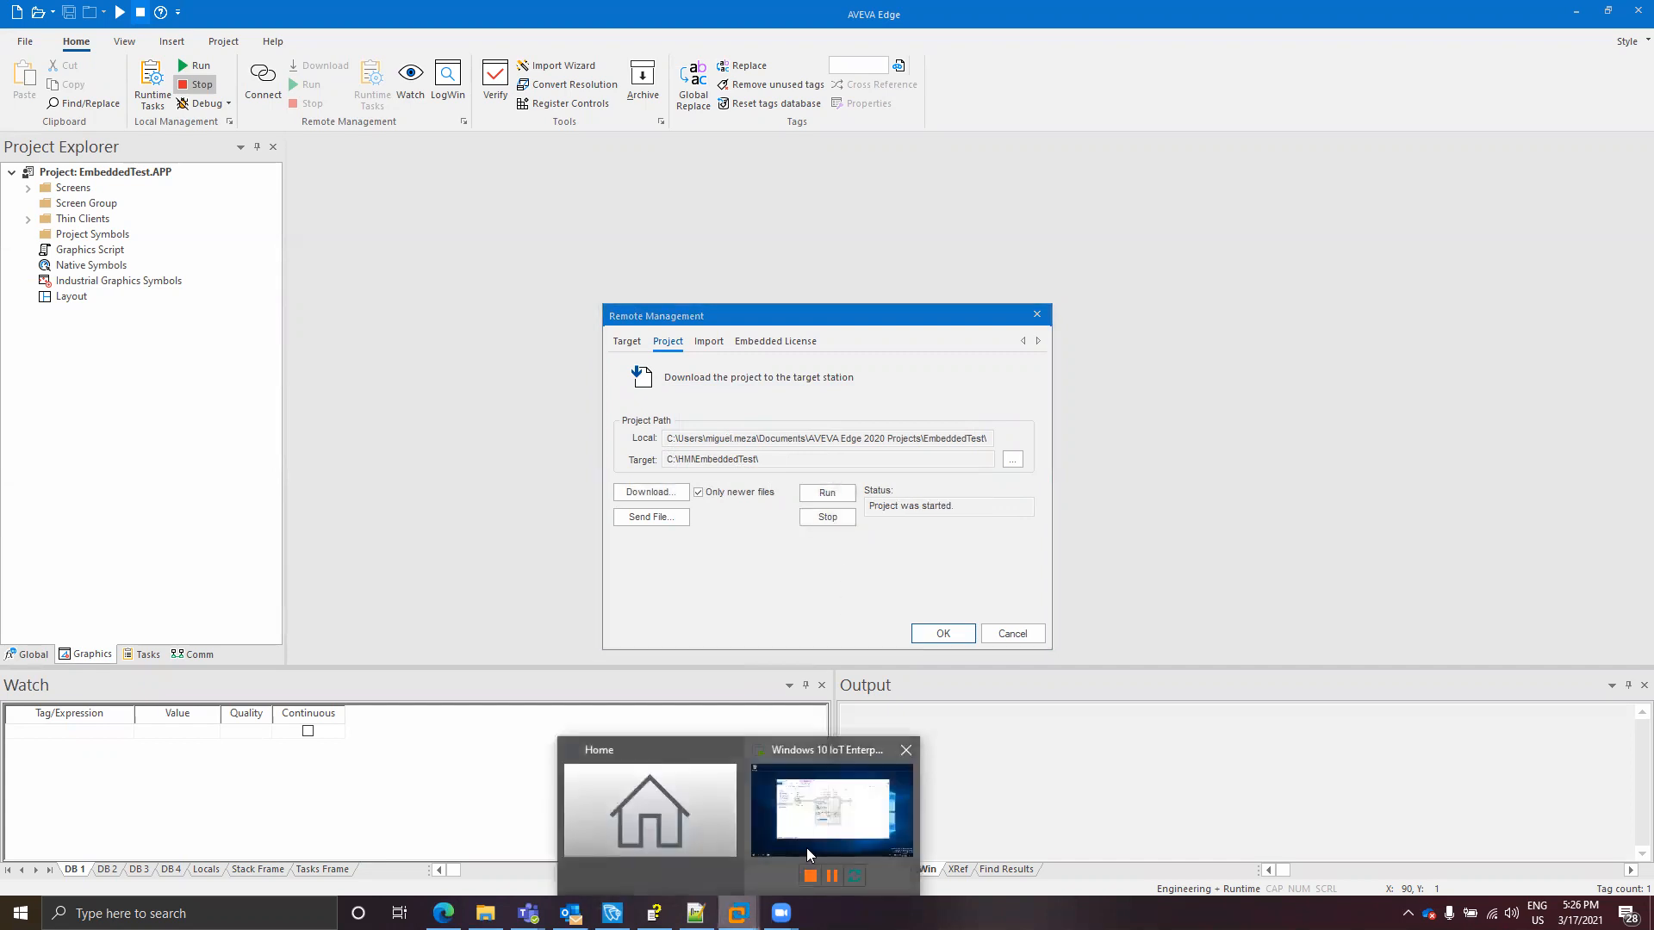
{"action": "left_click", "coordinate": [806, 848]}
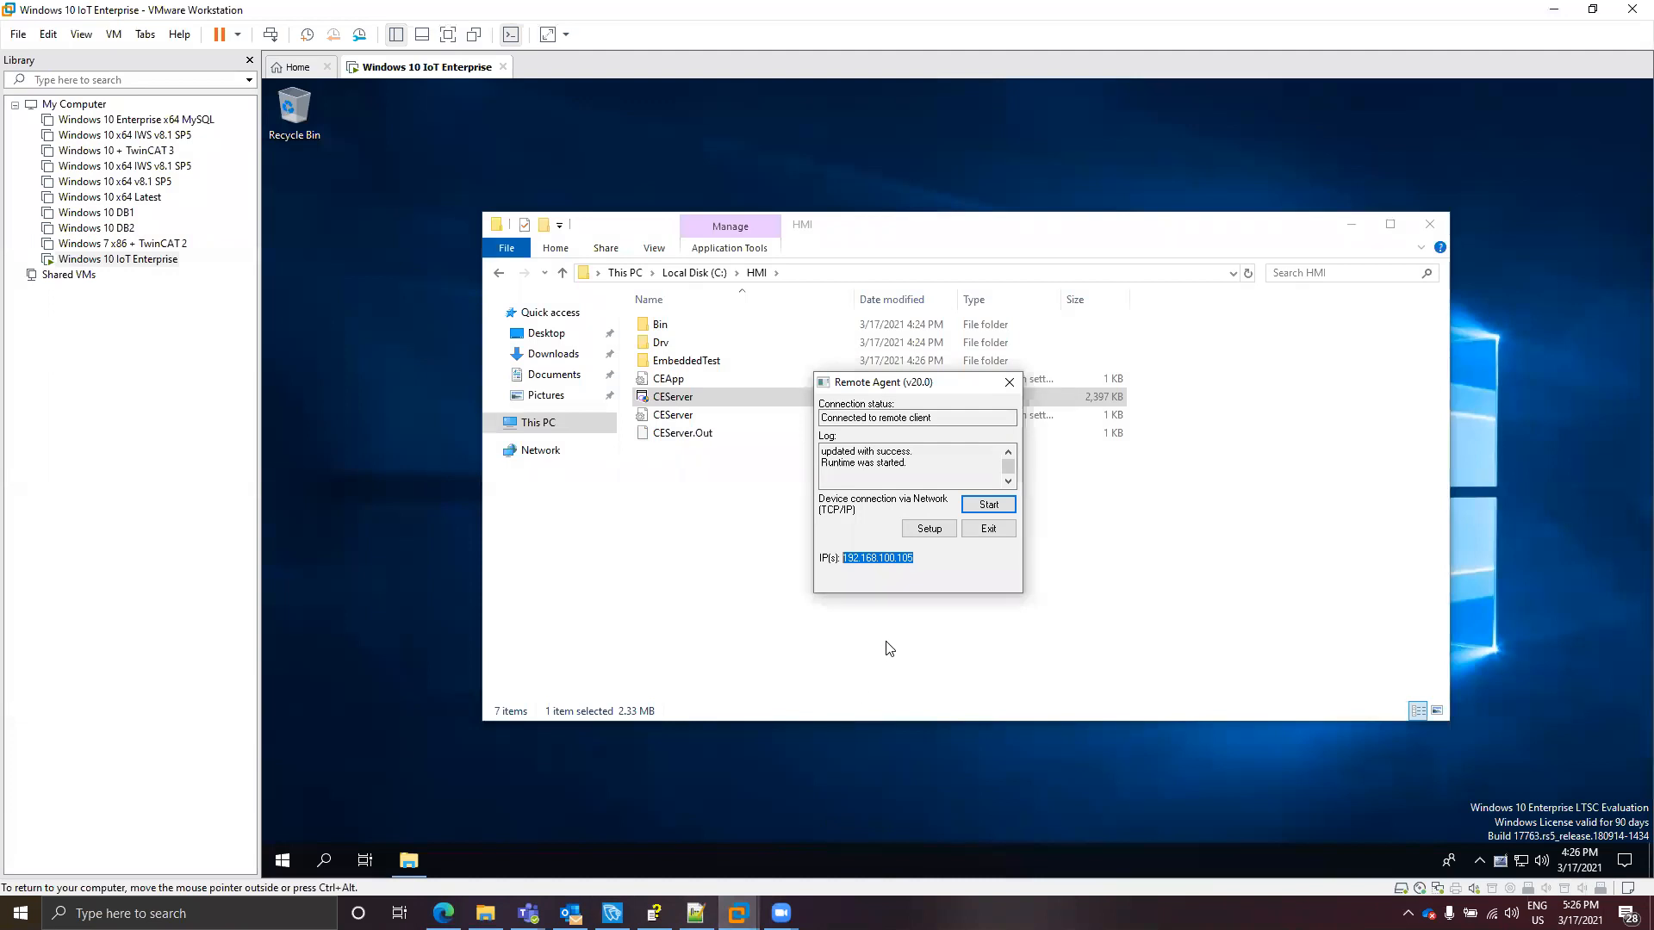
{"action": "left_click", "coordinate": [1351, 224]}
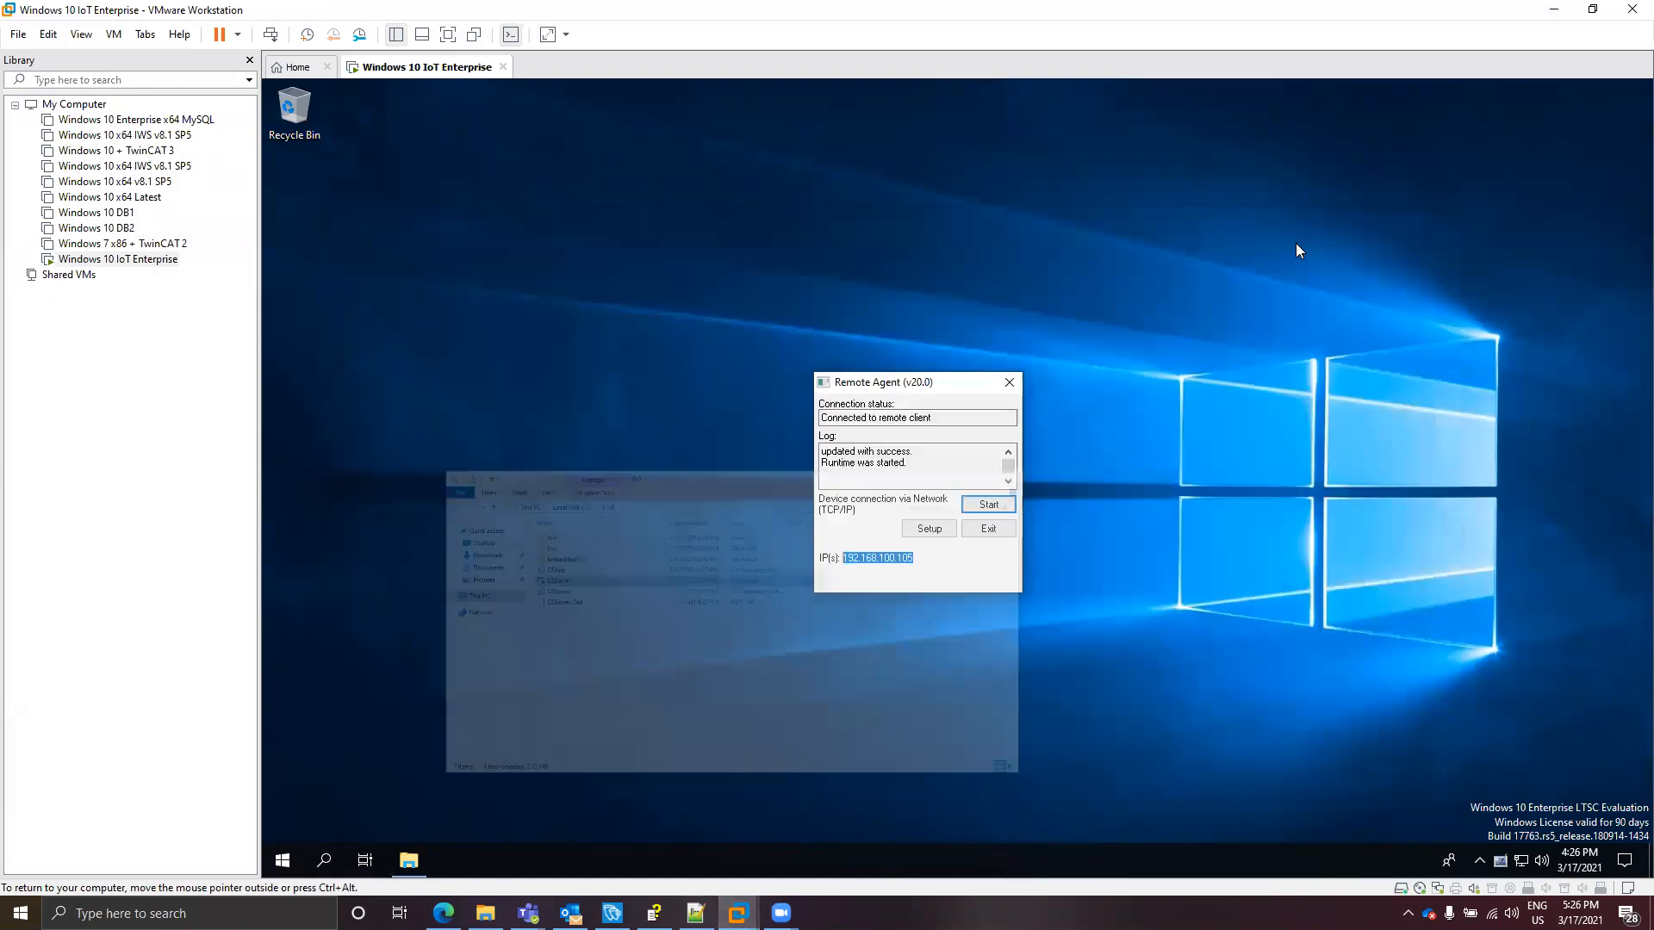
{"action": "left_click_drag", "start_coordinate": [927, 388], "coordinate": [642, 354]}
{"action": "left_click_drag", "start_coordinate": [886, 406], "coordinate": [893, 374]}
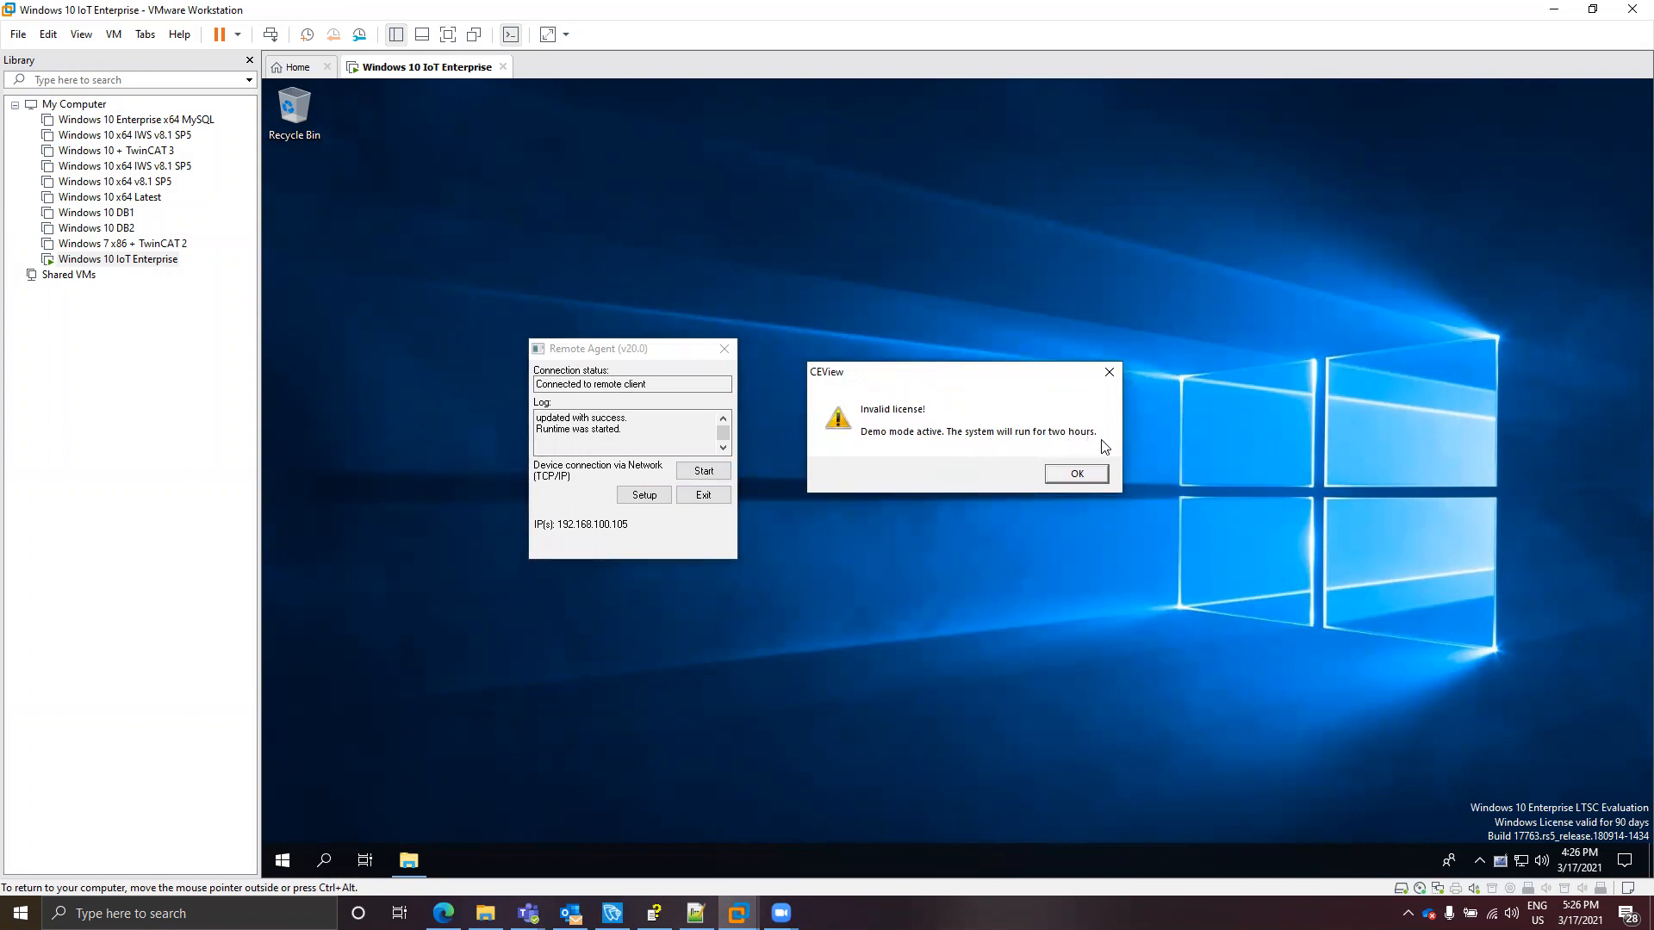
- Accept running the runtime in demo mode and allow ceview through the firewall on private and public networks
{"action": "left_click", "coordinate": [1077, 475]}
{"action": "left_click", "coordinate": [915, 515]}
{"action": "left_click", "coordinate": [1055, 615]}
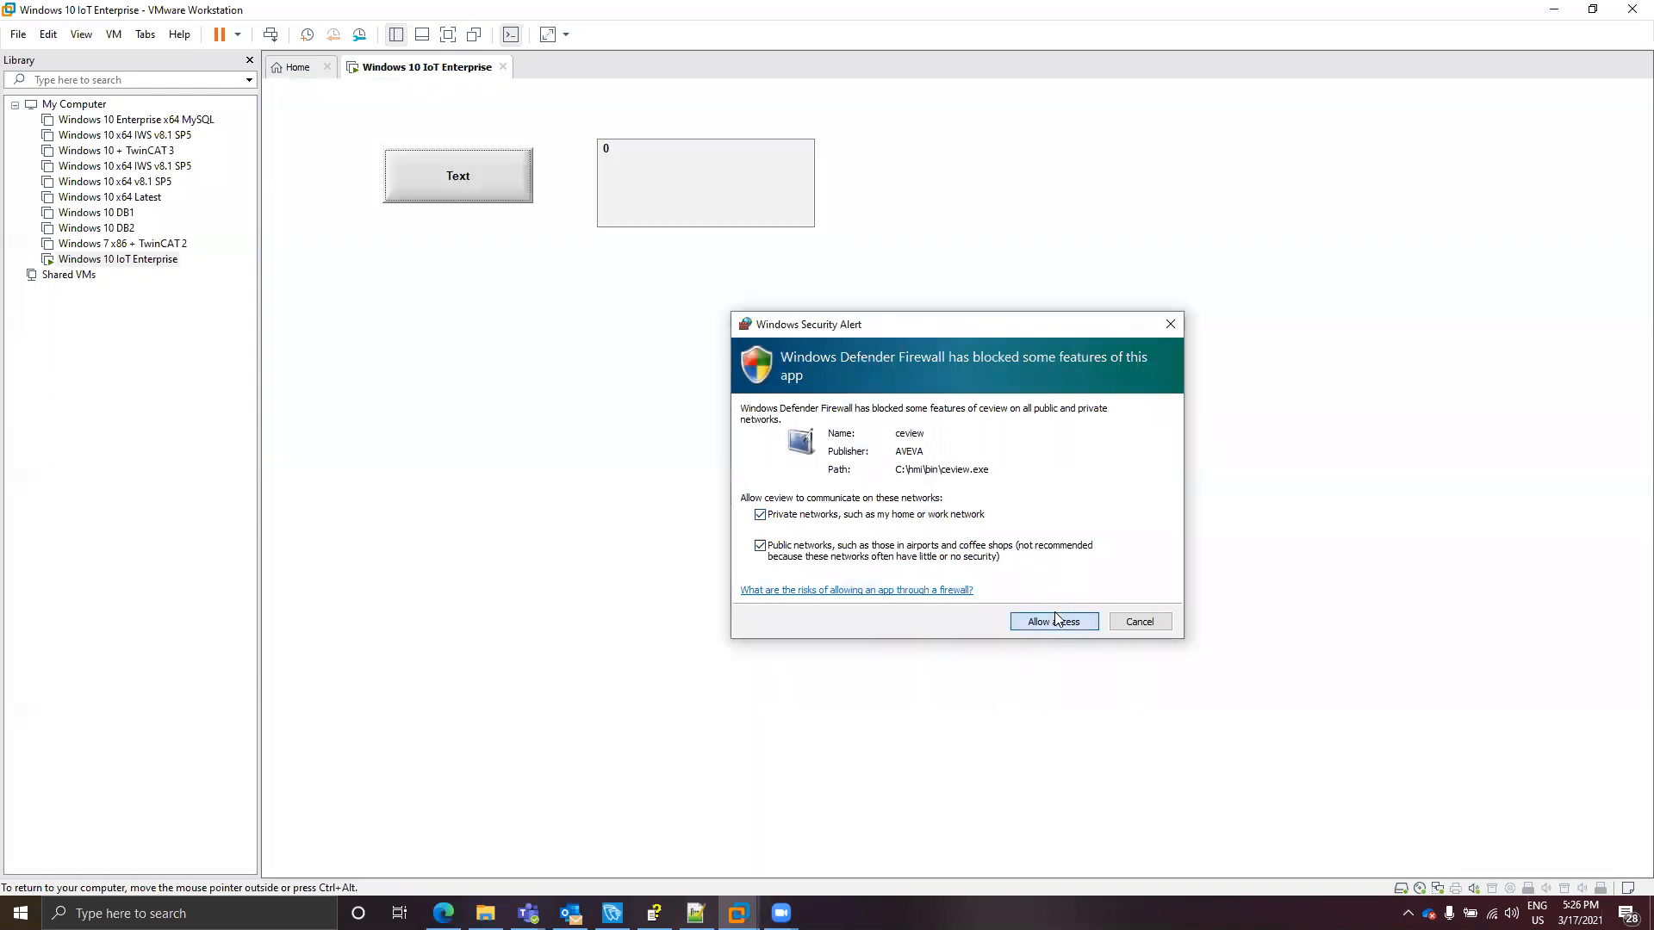
{"action": "left_click", "coordinate": [1059, 622]}
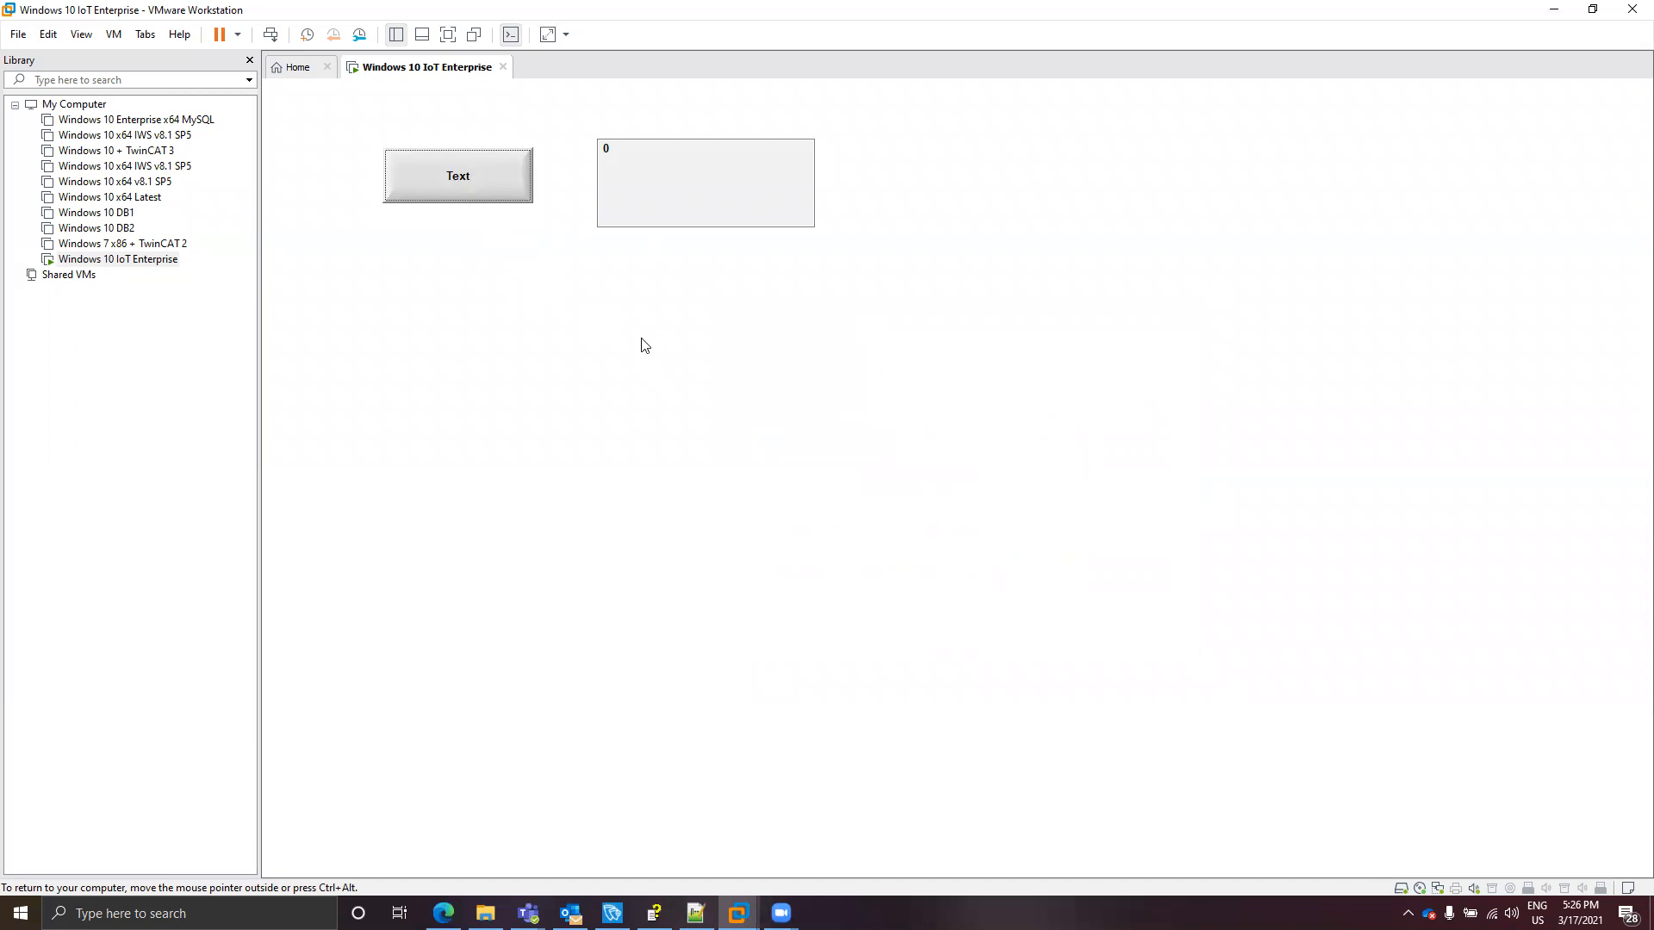
- Test the Text button repeatedly on the running project screen to increment the value in the adjacent text box
{"action": "left_click", "coordinate": [475, 199]}
{"action": "left_click", "coordinate": [474, 199]}
{"action": "left_click", "coordinate": [474, 199]}
{"action": "left_click", "coordinate": [474, 199]}
{"action": "left_click", "coordinate": [475, 199]}
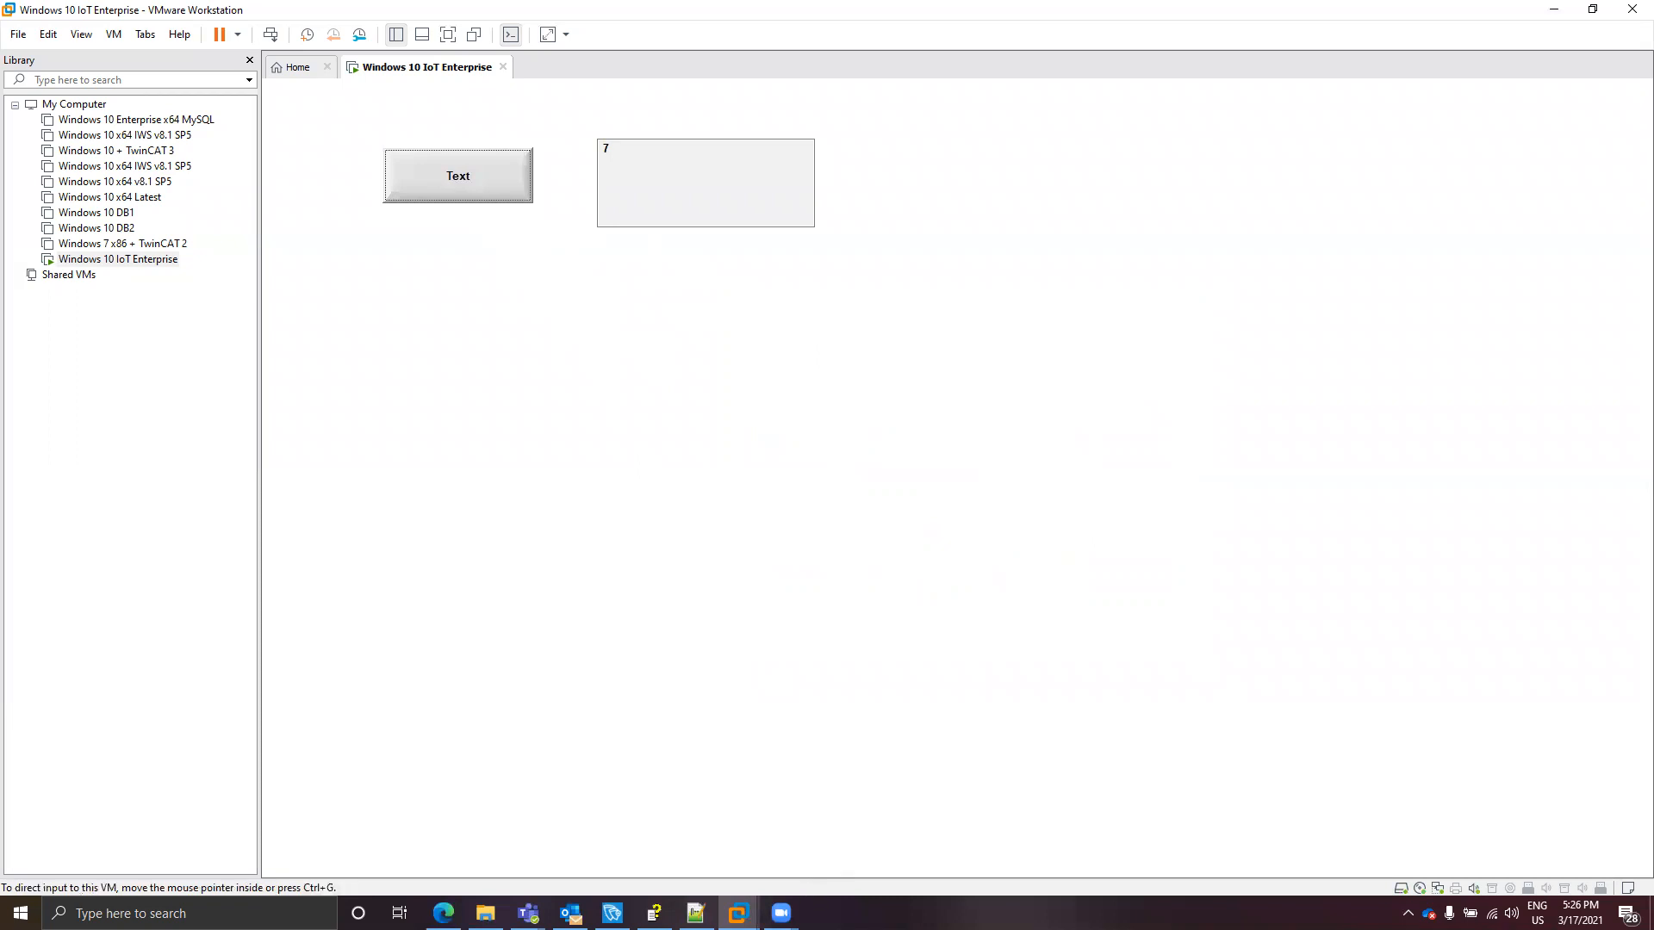
- Stop the target station's project from AVEVA Edge Remote Management and return to the virtual machine
{"action": "left_click", "coordinate": [612, 913]}
{"action": "left_click", "coordinate": [825, 518]}
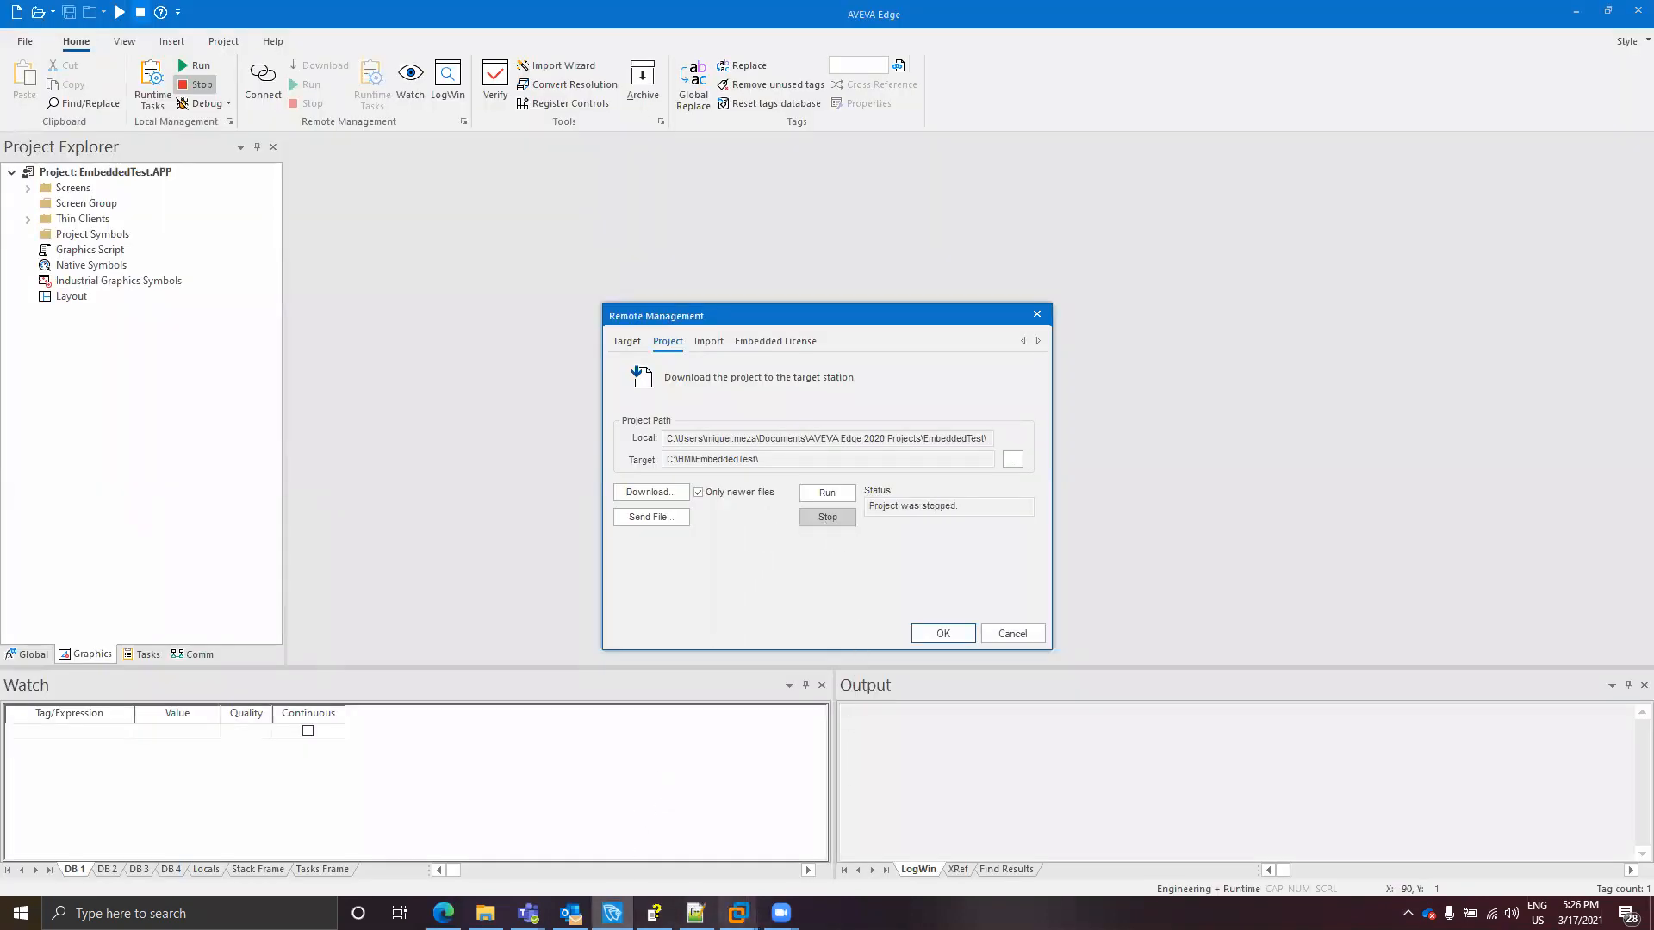
{"action": "mouse_move", "coordinate": [737, 912]}
{"action": "left_click", "coordinate": [801, 820]}
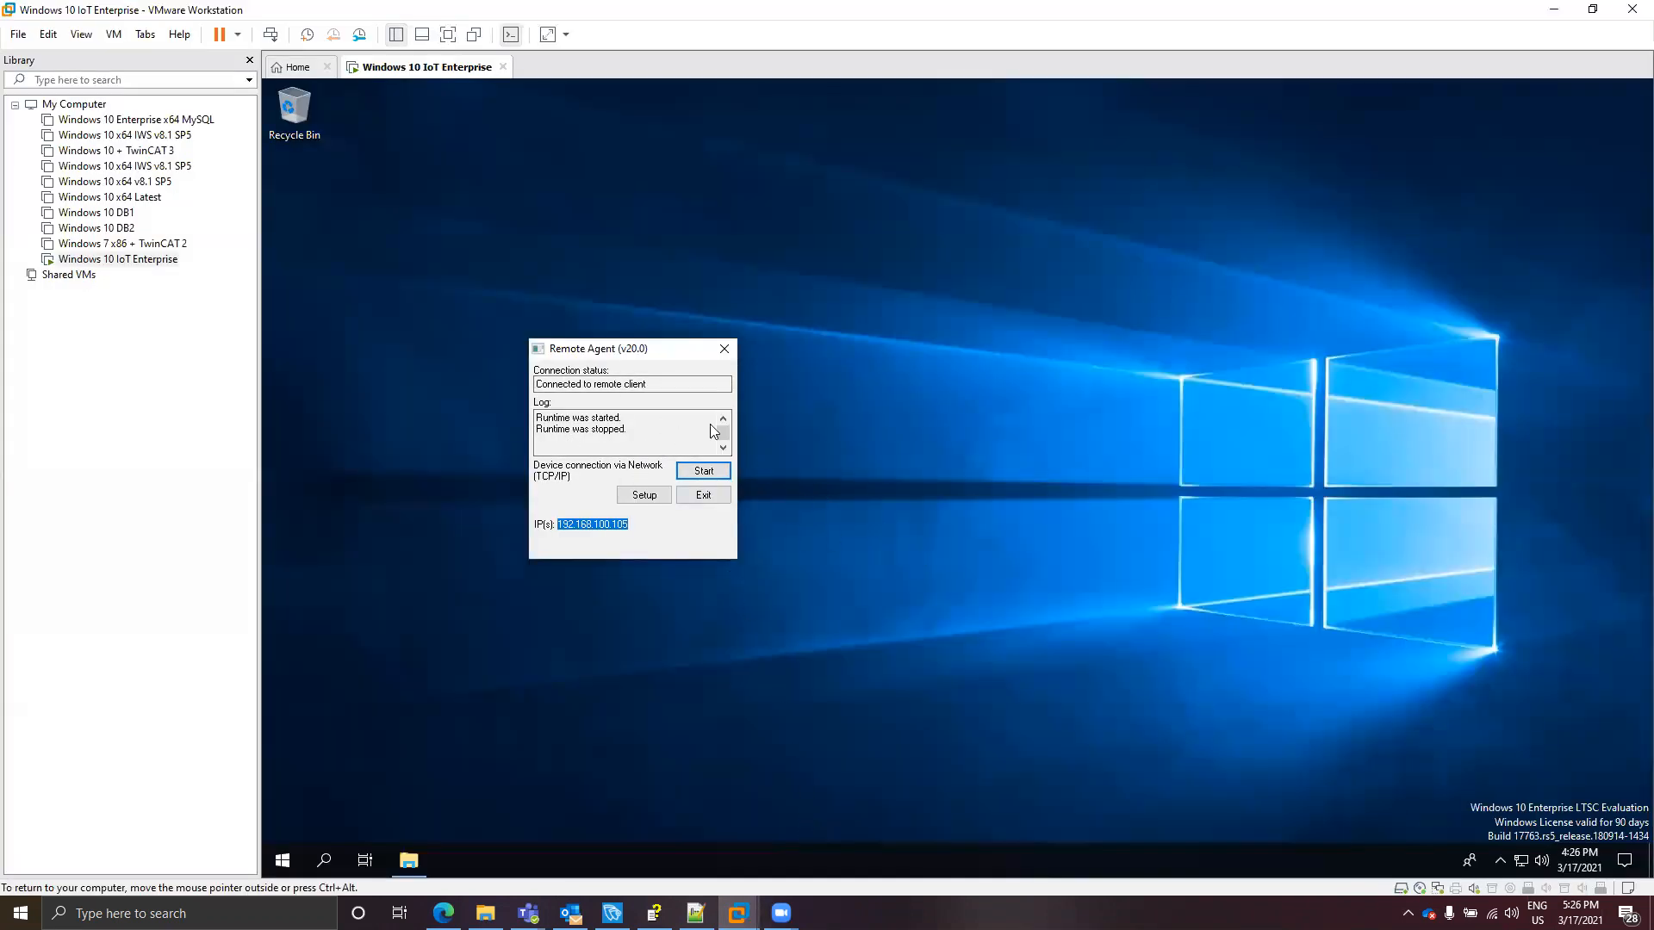
- Start the project locally from the Remote Agent on the virtual machine and accept demo mode
{"action": "left_click_drag", "start_coordinate": [610, 350], "coordinate": [790, 351]}
{"action": "left_click", "coordinate": [870, 542]}
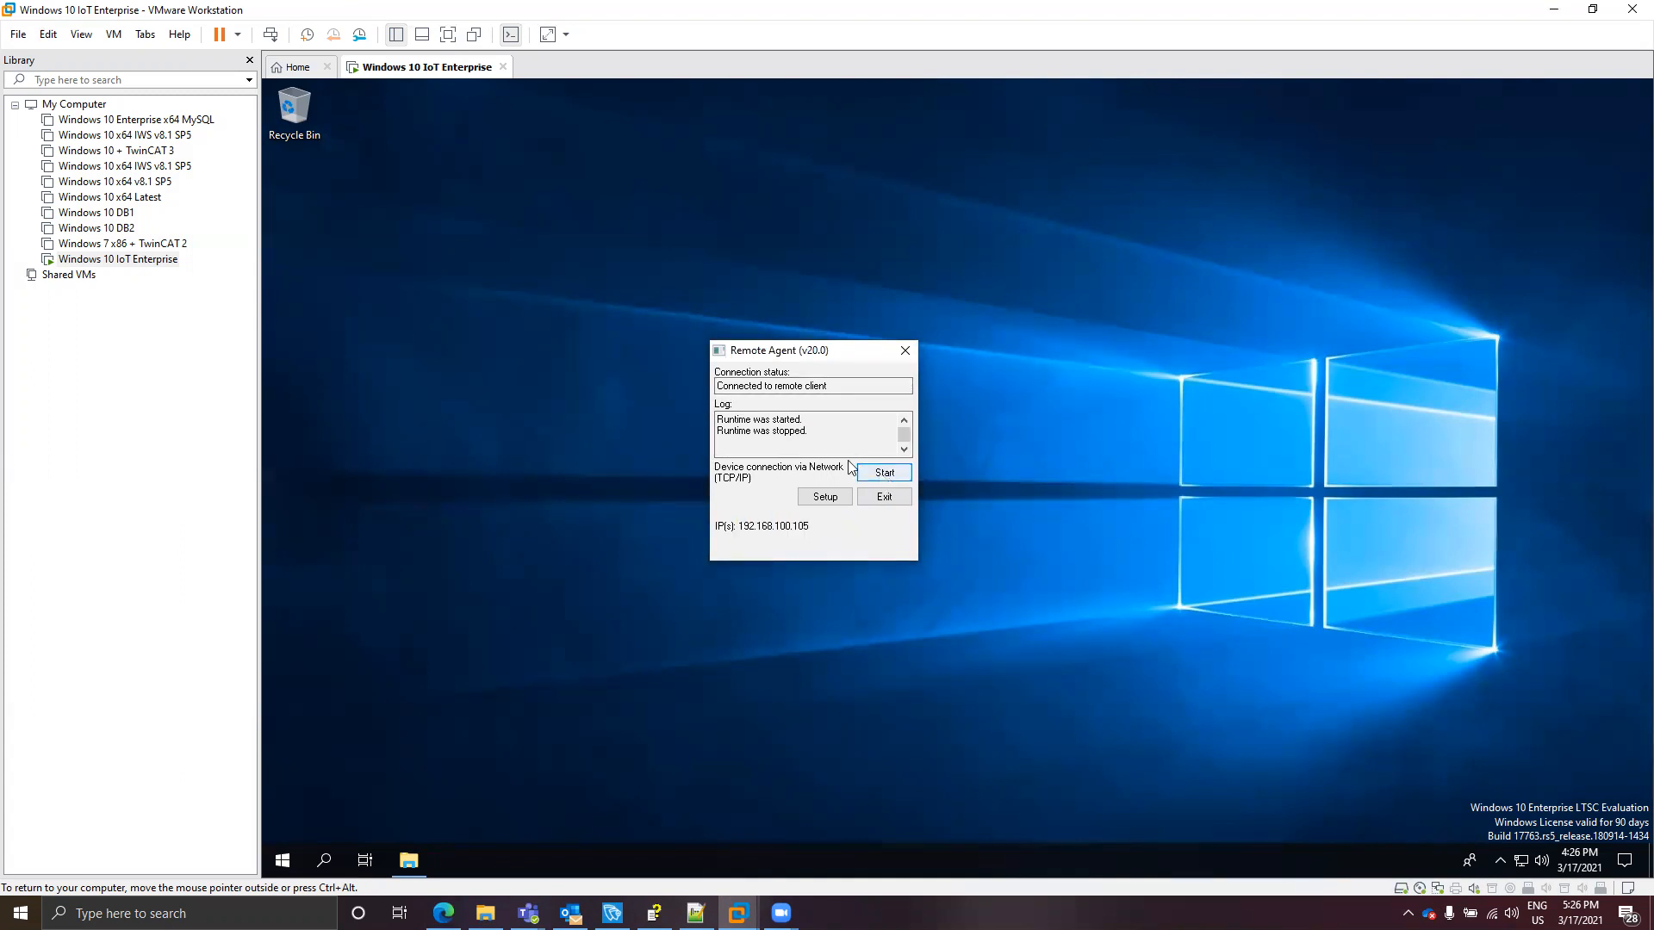
{"action": "left_click", "coordinate": [887, 473]}
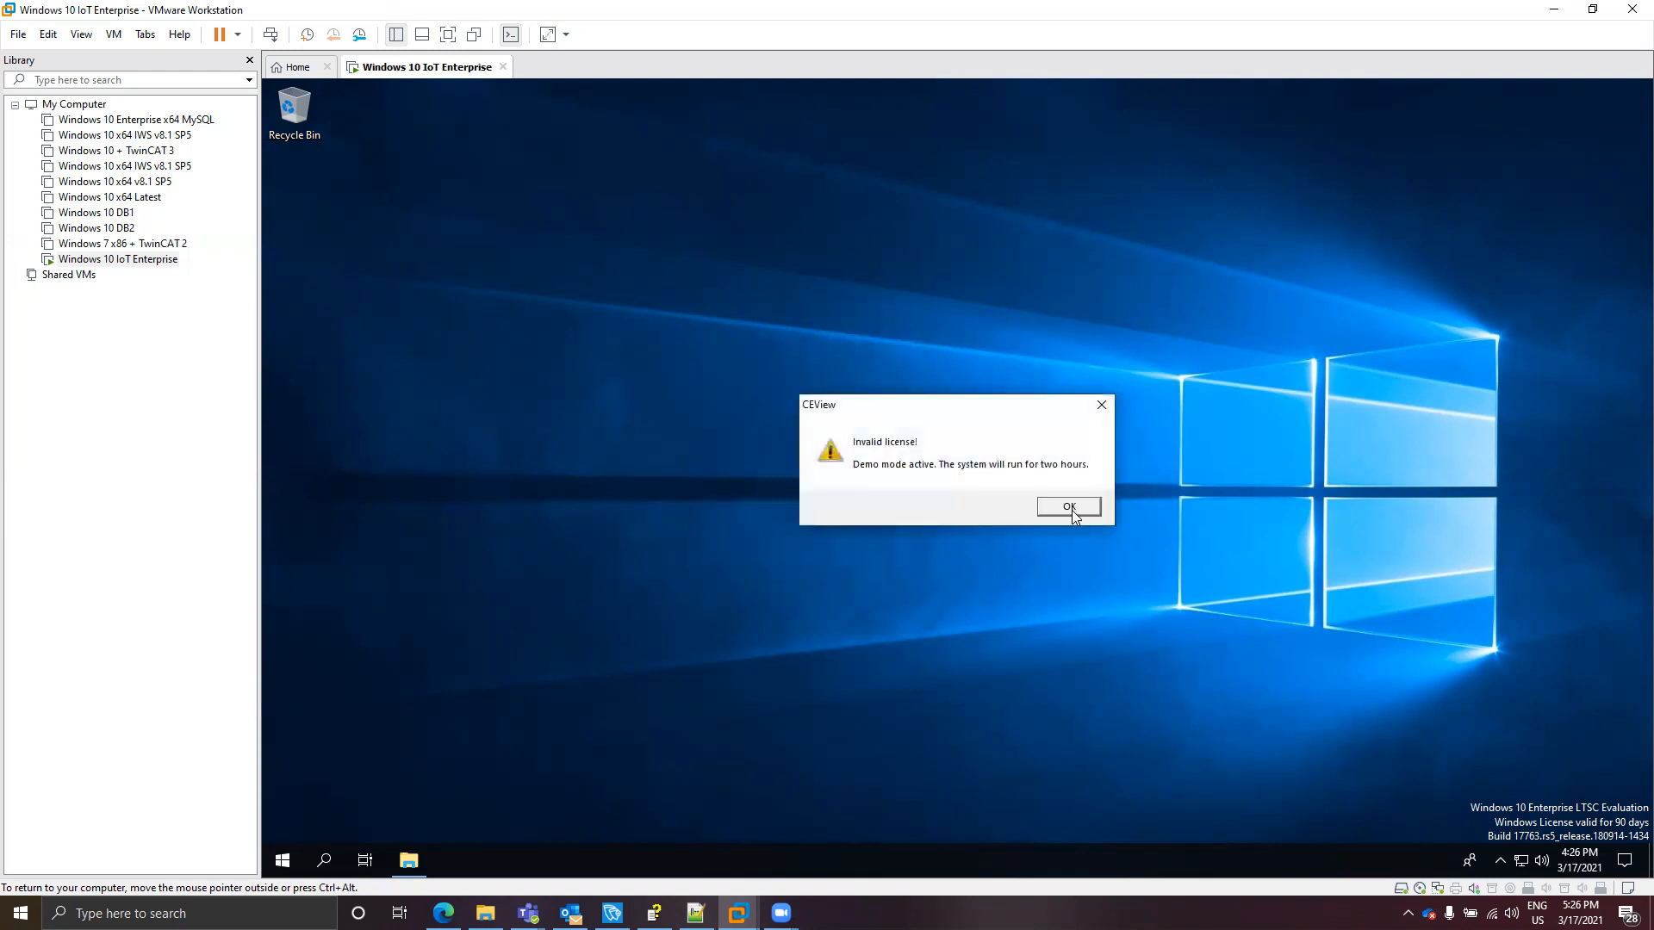
{"action": "left_click", "coordinate": [1068, 507]}
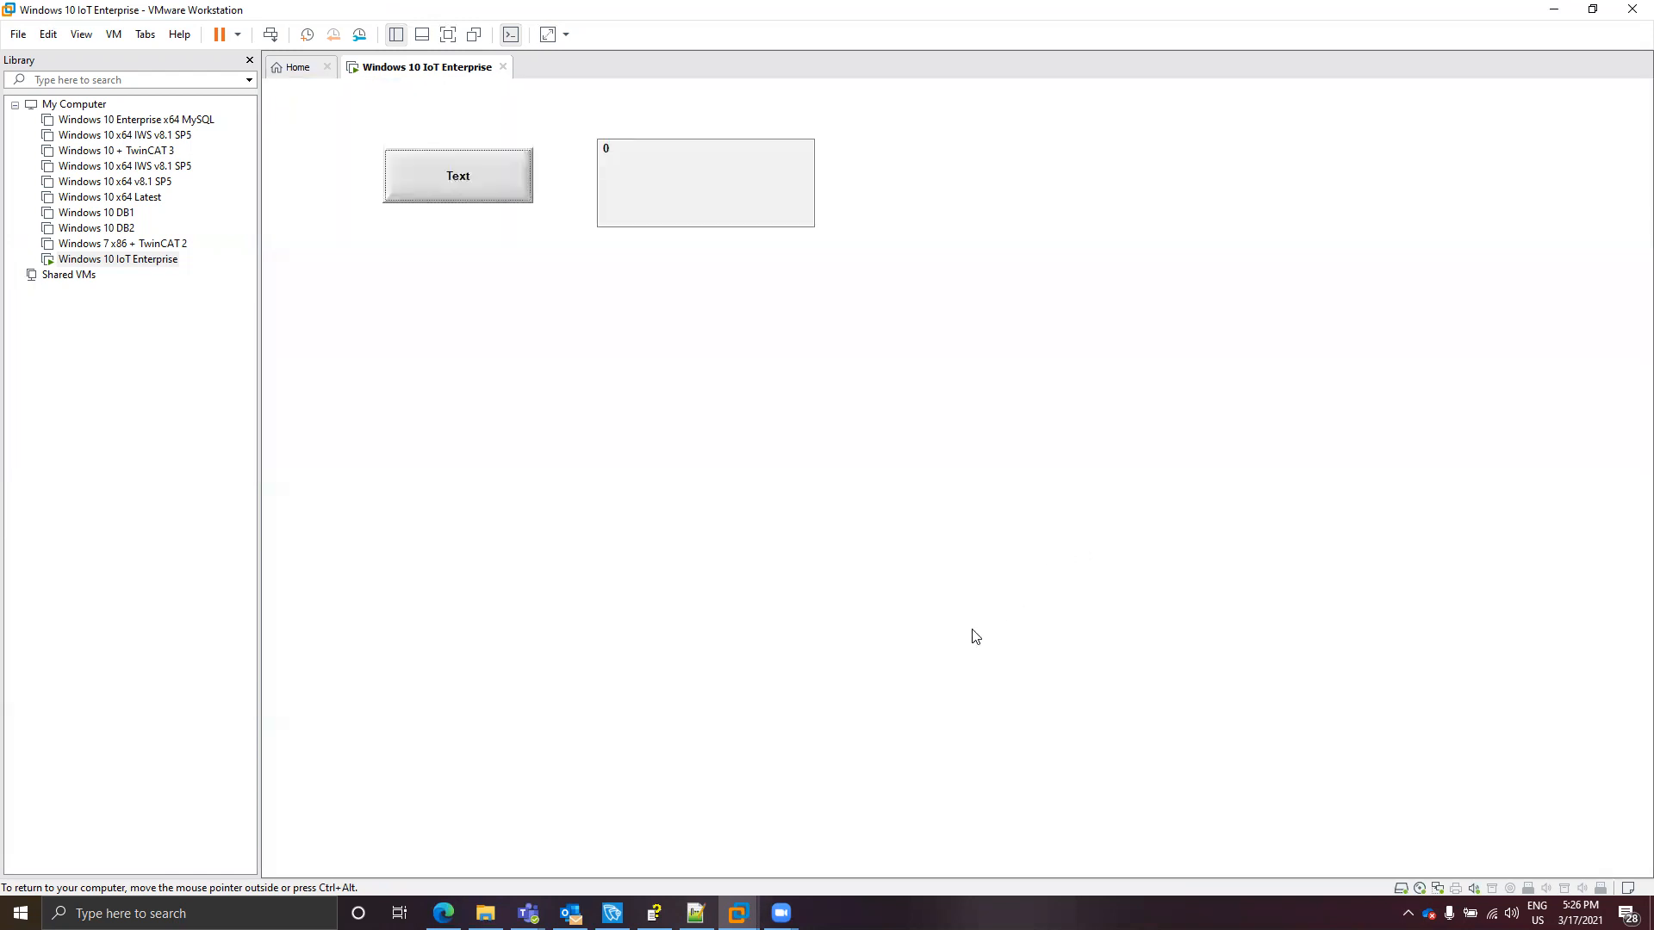
- Switch to AVEVA Edge, stop the locally started project remotely, and go back to the Windows 10 IoT Enterprise virtual machine
{"action": "left_click", "coordinate": [612, 913]}
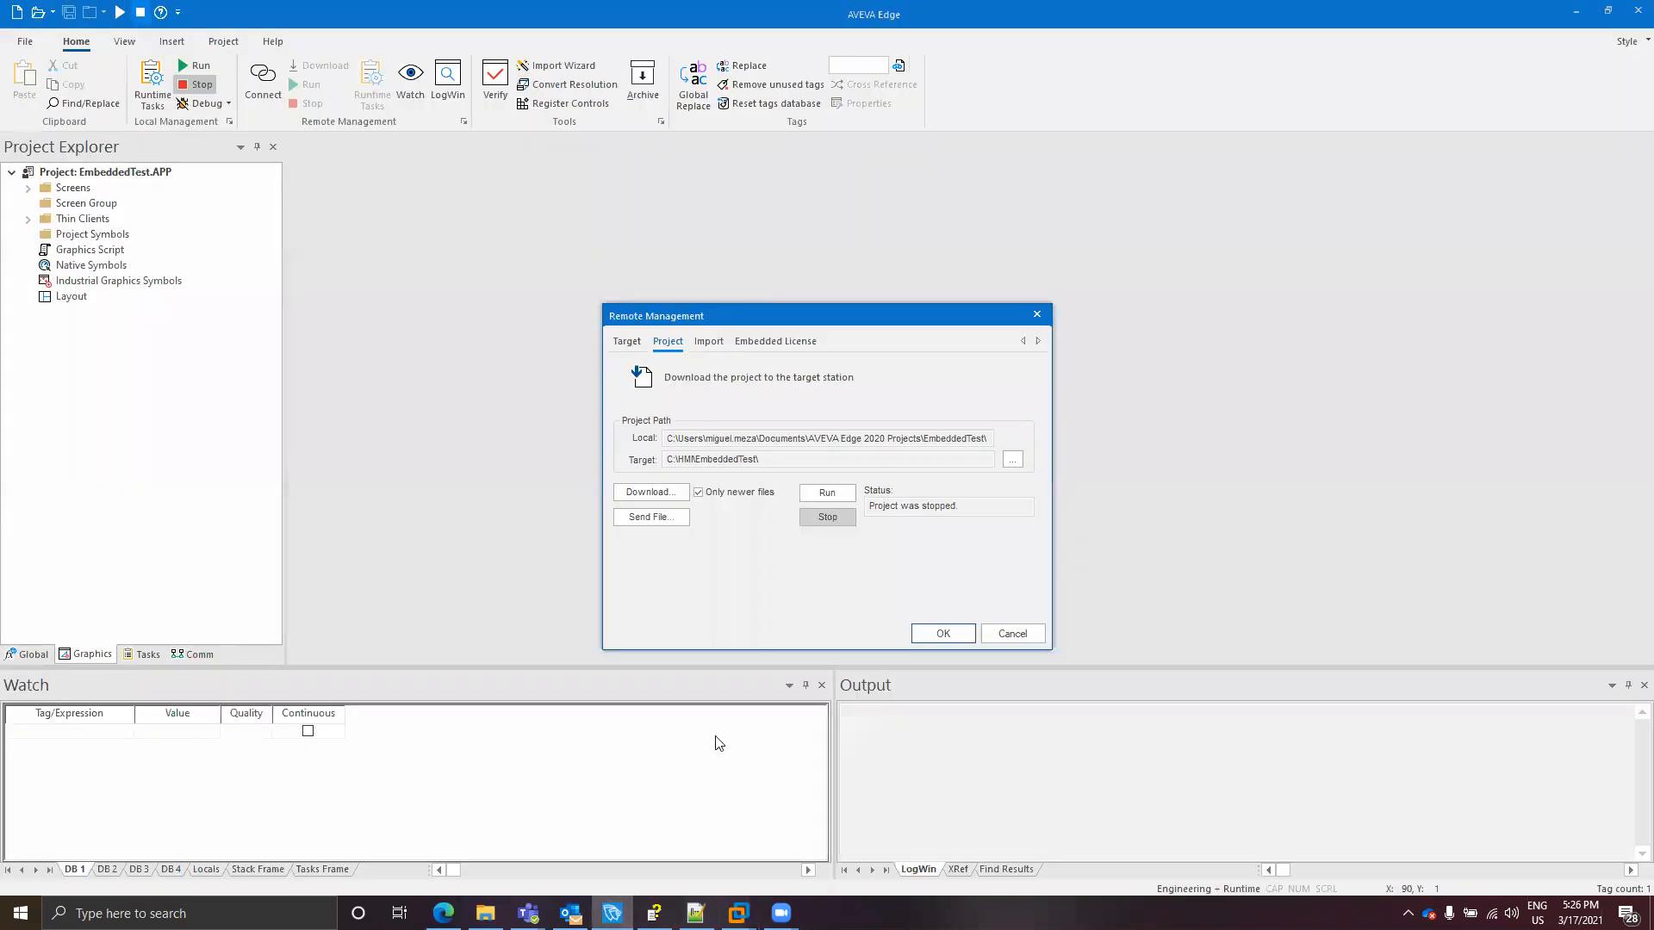
{"action": "left_click", "coordinate": [827, 519]}
{"action": "mouse_move", "coordinate": [738, 912]}
{"action": "left_click", "coordinate": [779, 846]}
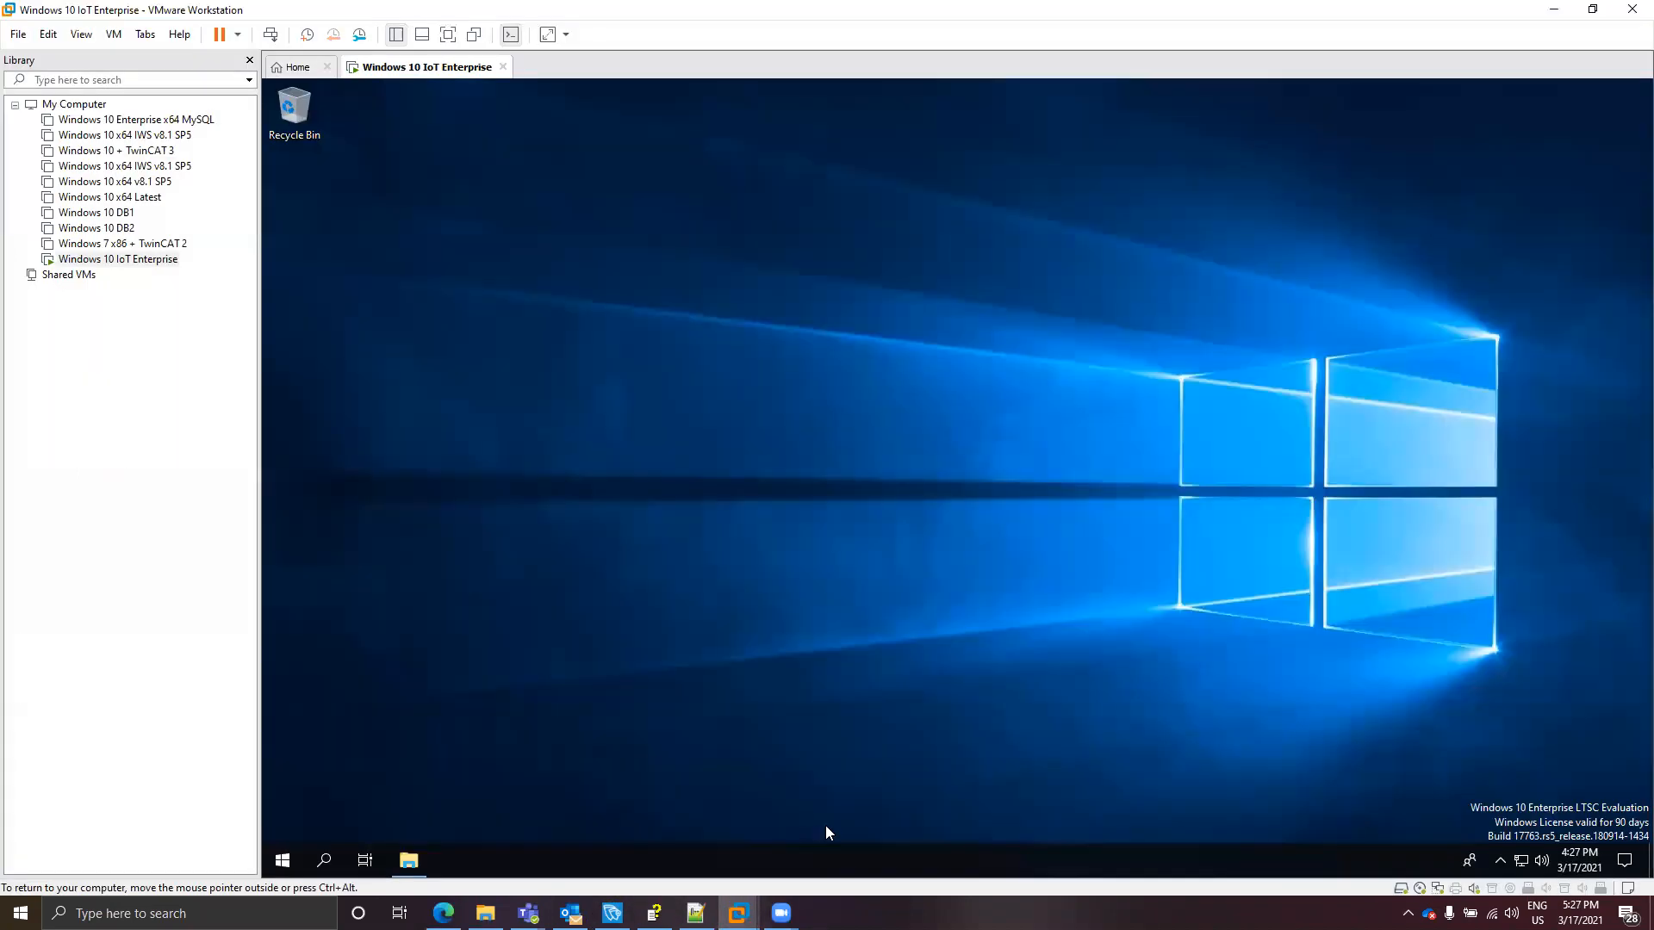
- Reopen the Remote Agent window and review its setup options, including Run project on startup, without changing them
{"action": "left_click", "coordinate": [1469, 860]}
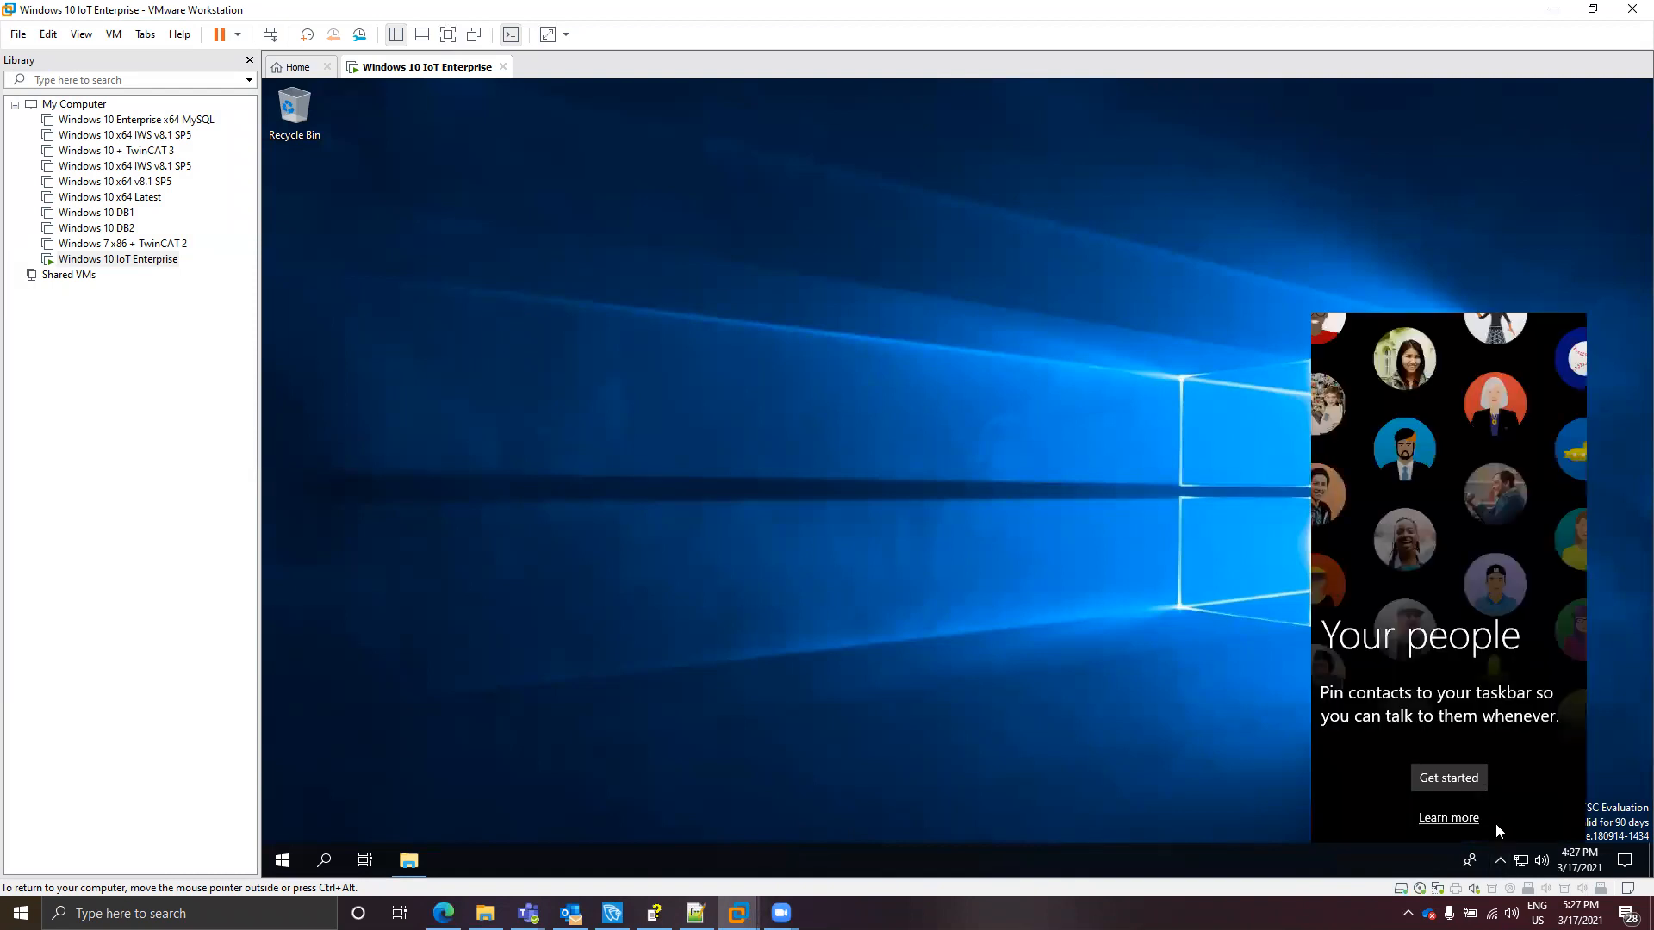
{"action": "left_click", "coordinate": [1500, 861]}
{"action": "left_click", "coordinate": [1502, 852]}
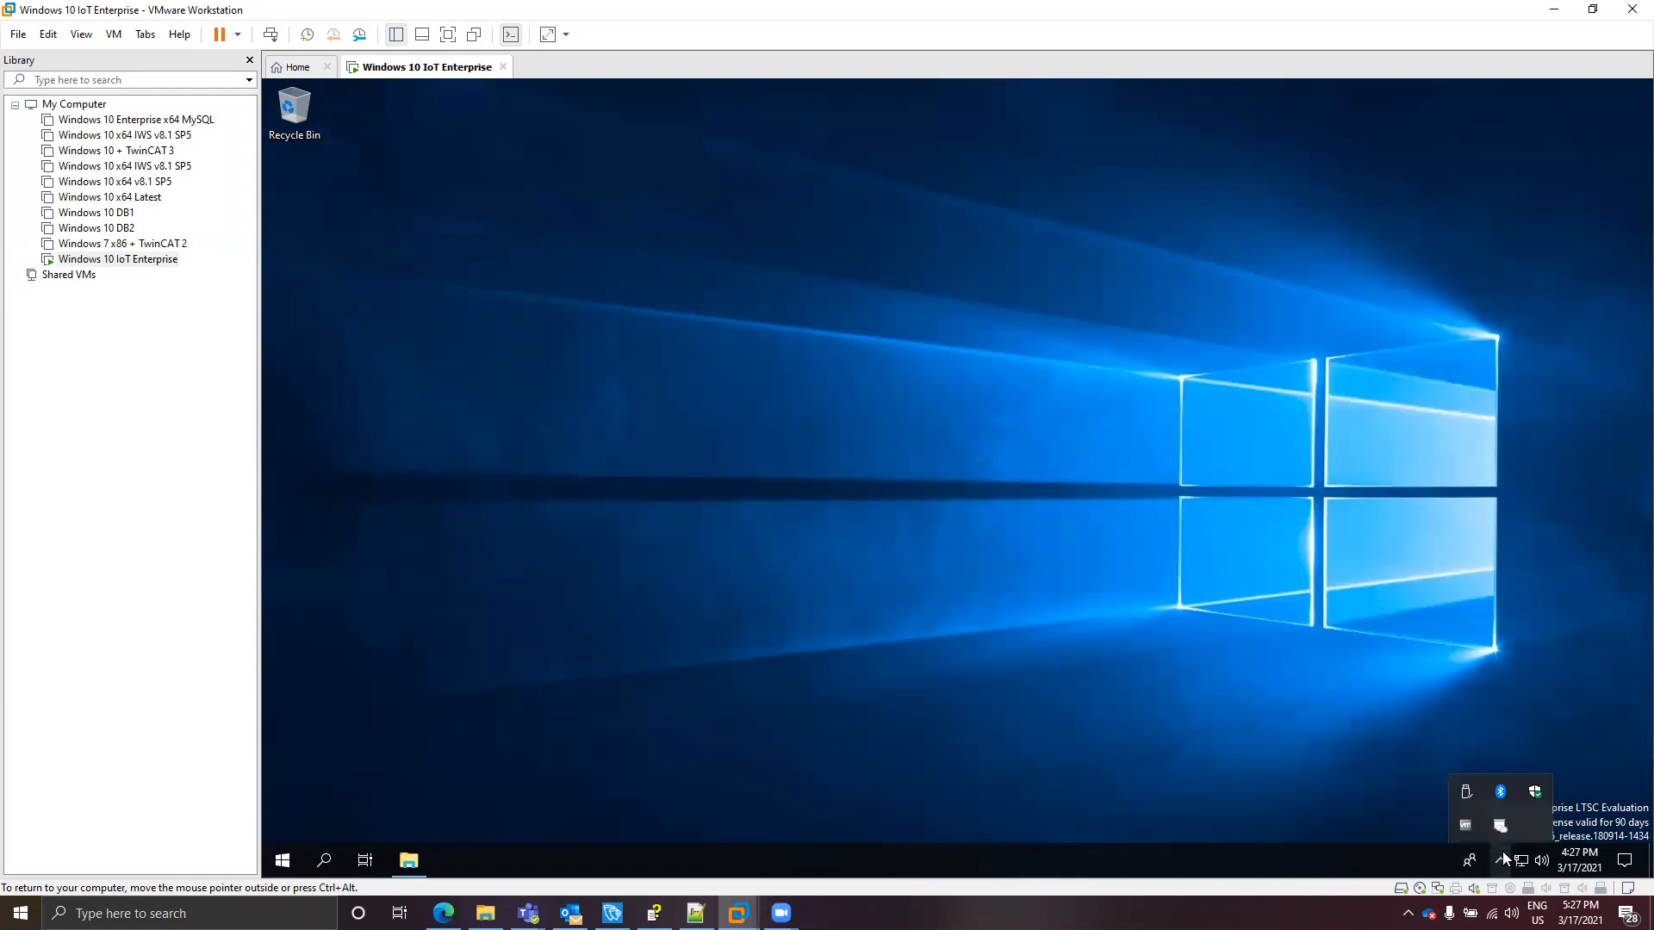
{"action": "left_click", "coordinate": [1498, 827]}
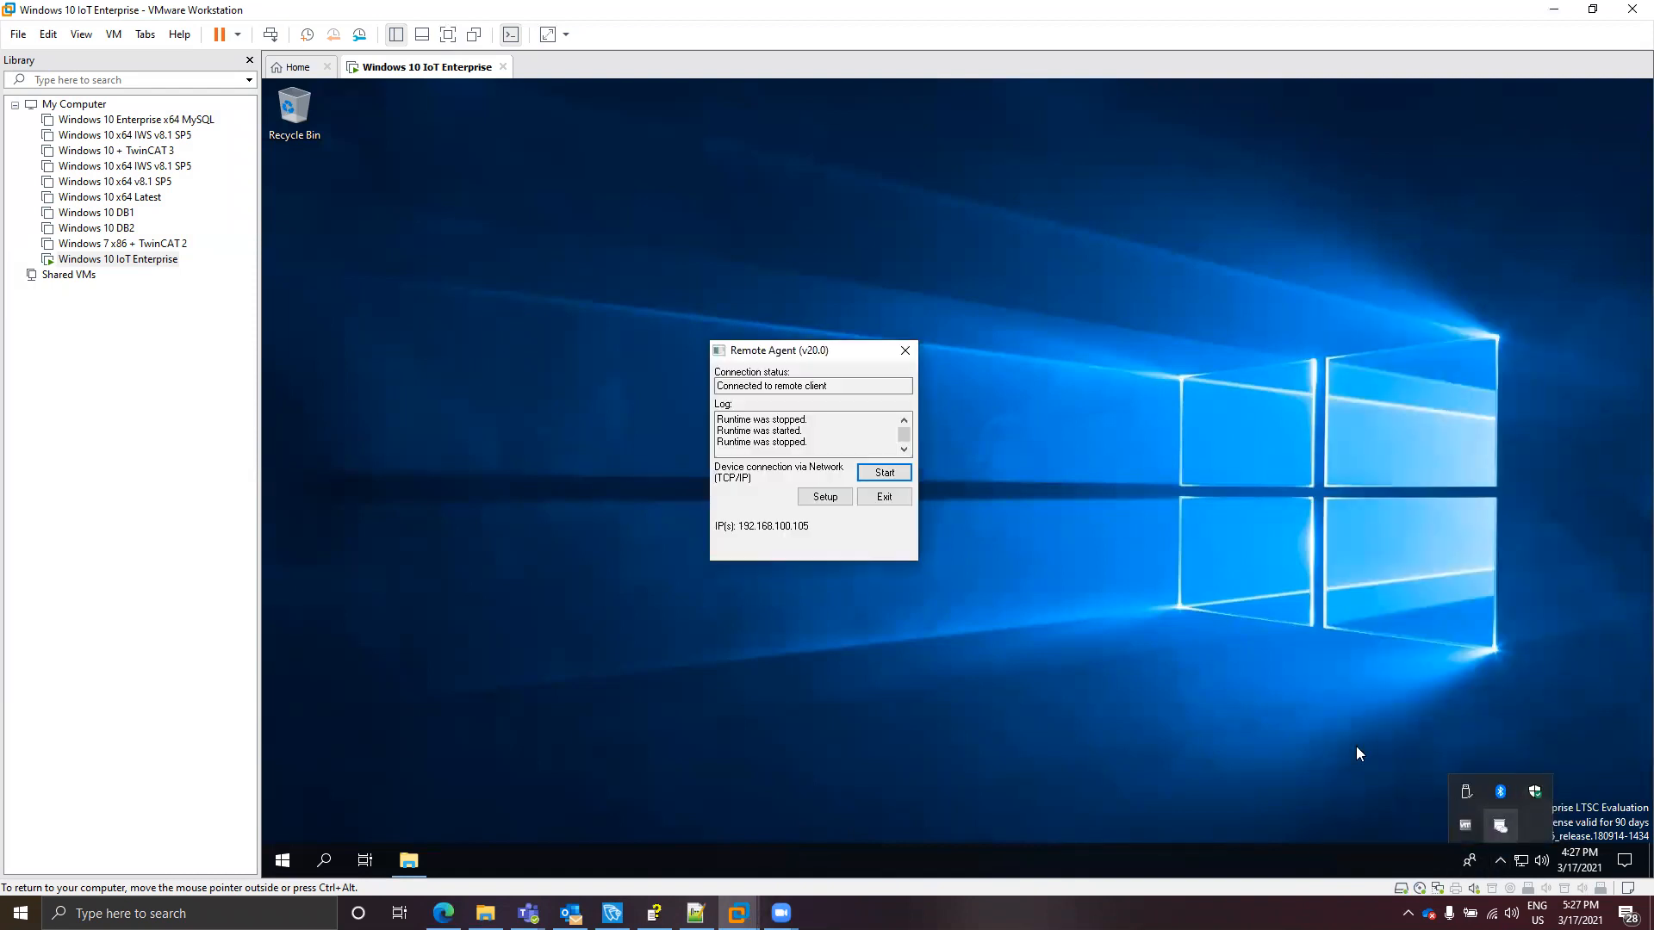
{"action": "left_click", "coordinate": [837, 500]}
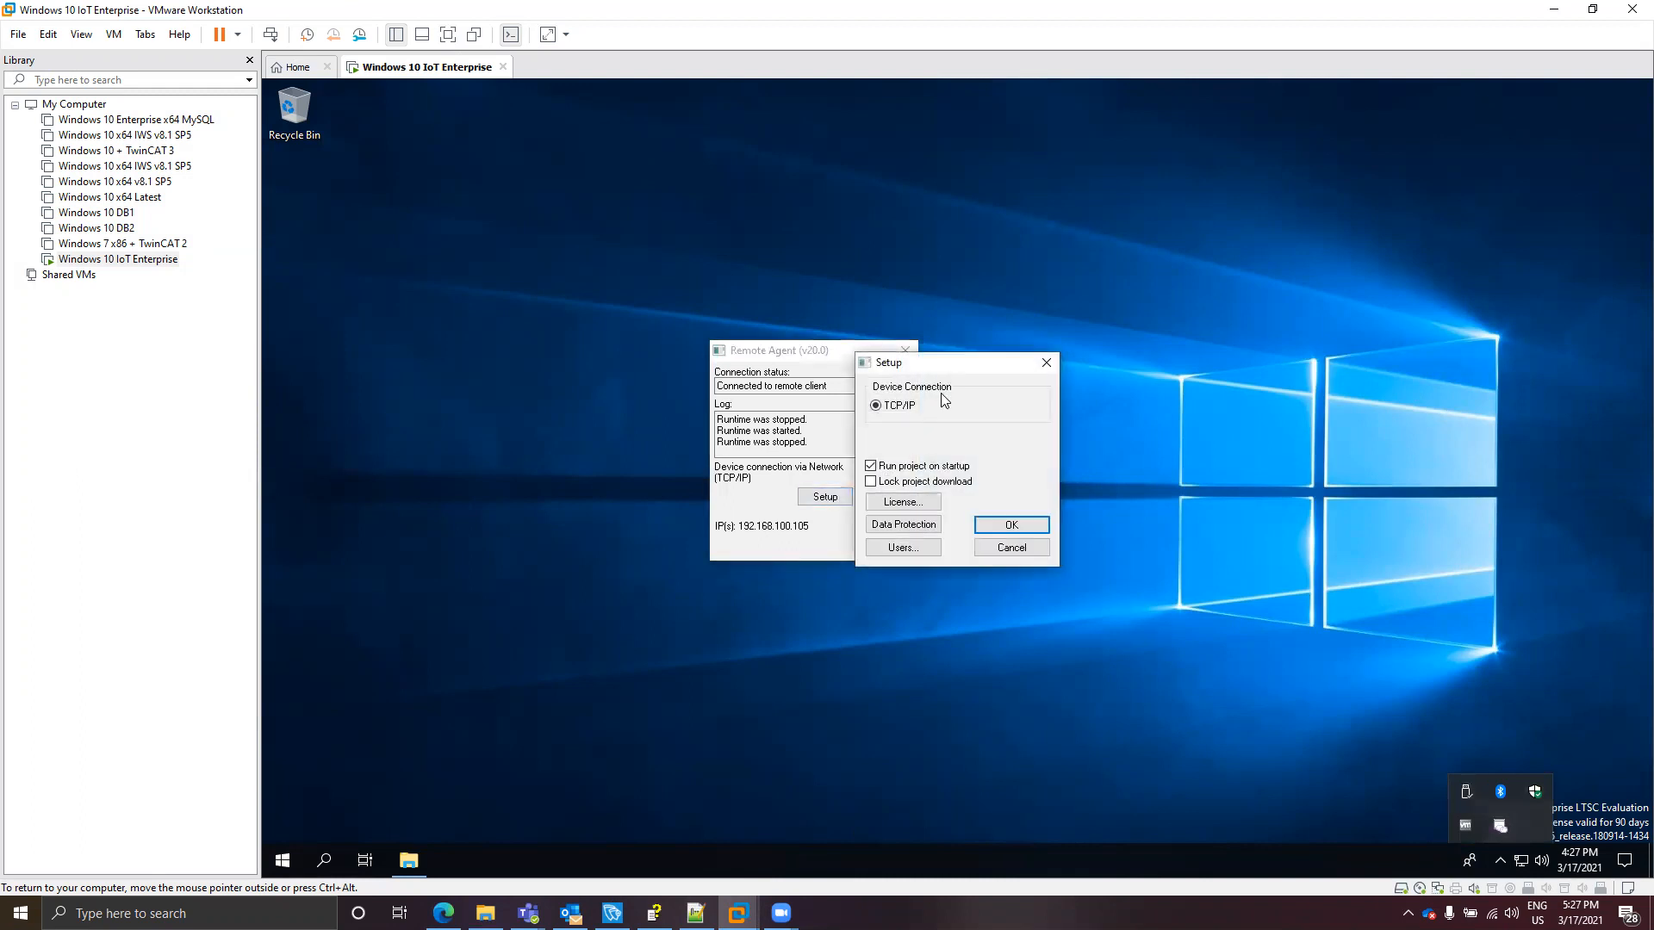
{"action": "left_click_drag", "start_coordinate": [947, 370], "coordinate": [1058, 340]}
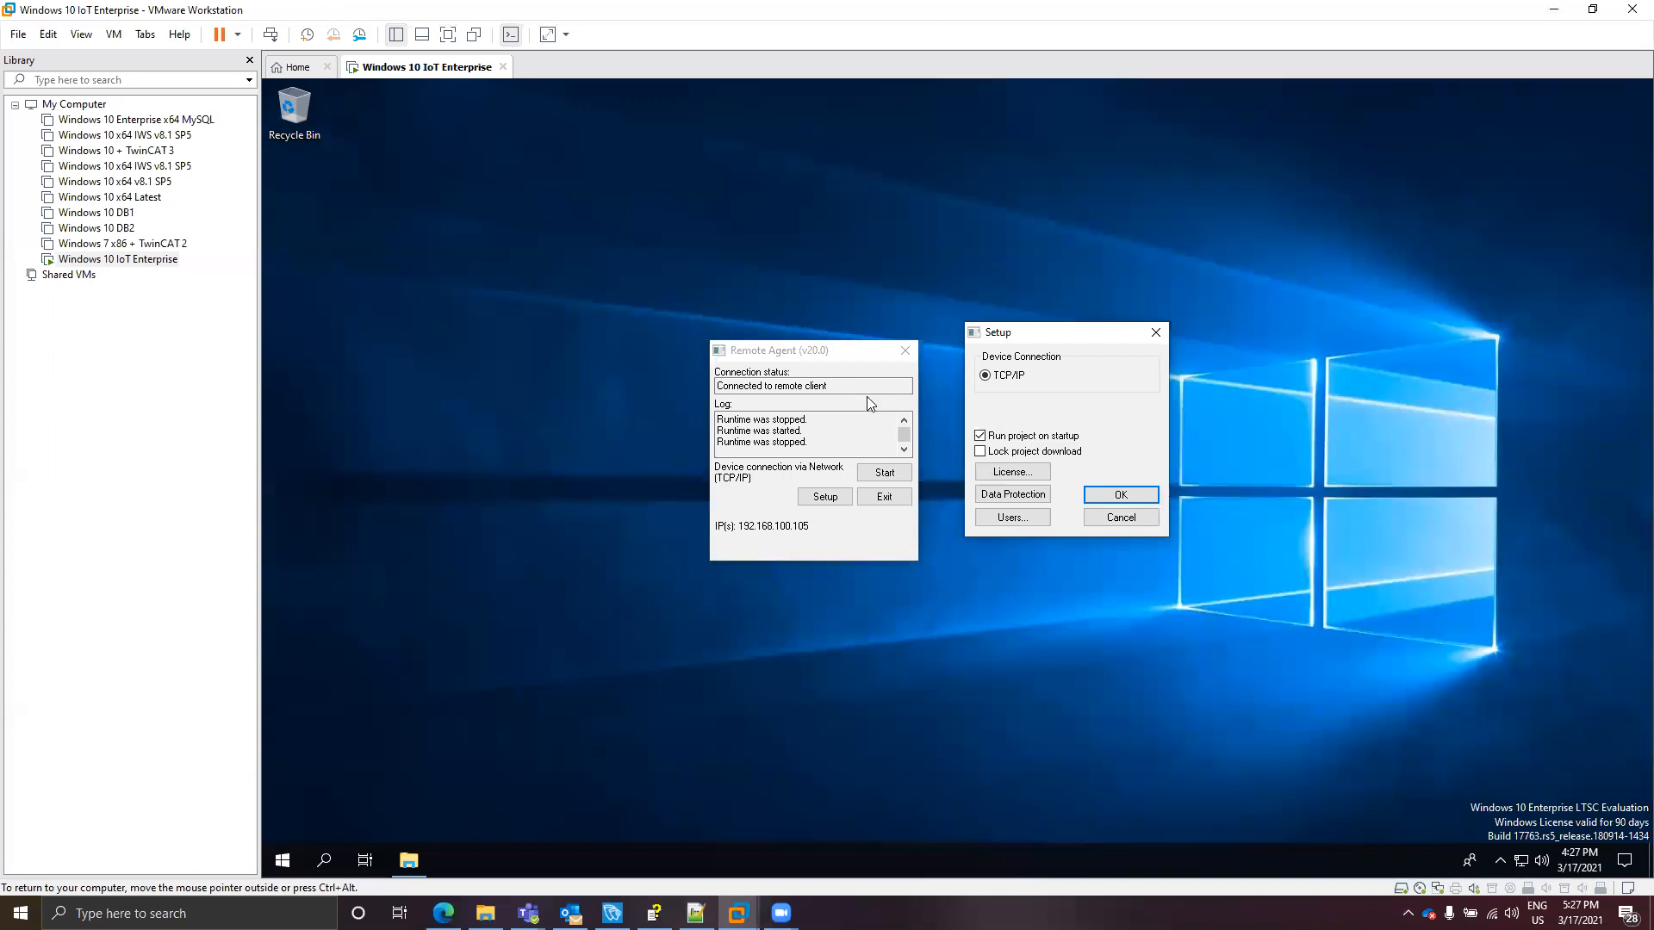
{"action": "left_click", "coordinate": [1137, 520]}
- Exit the Remote Agent, relaunch CEServer from the C:\HMI folder with permission to make changes, and accept demo mode
{"action": "left_click", "coordinate": [896, 496]}
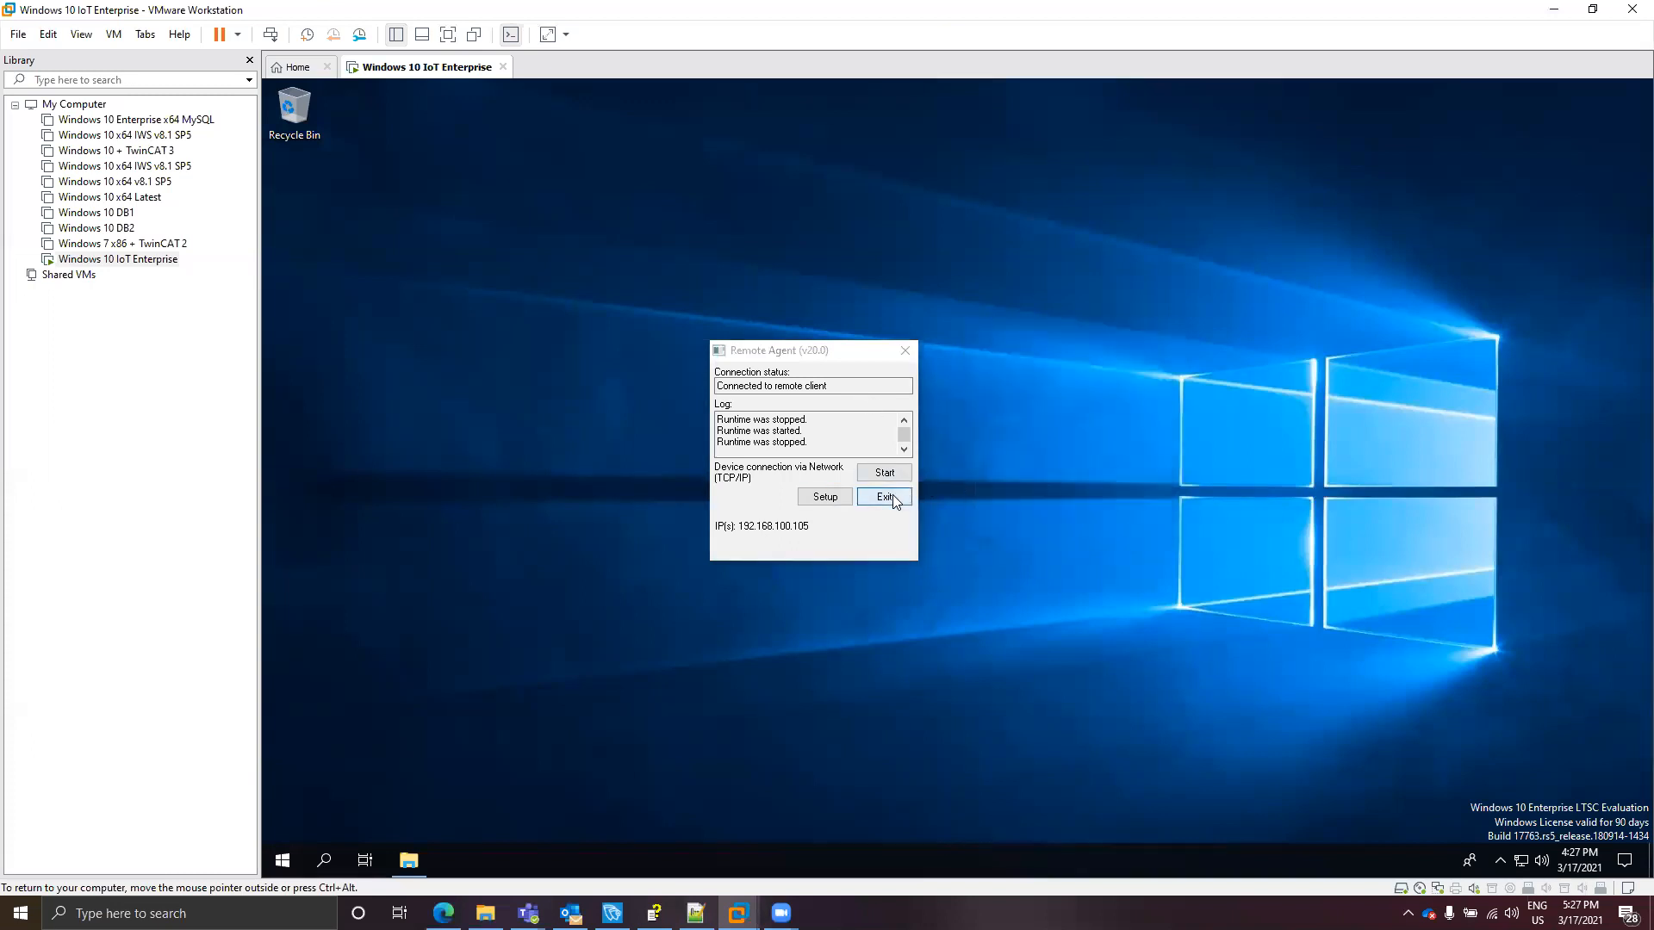
{"action": "left_click", "coordinate": [786, 494]}
{"action": "left_click", "coordinate": [409, 852]}
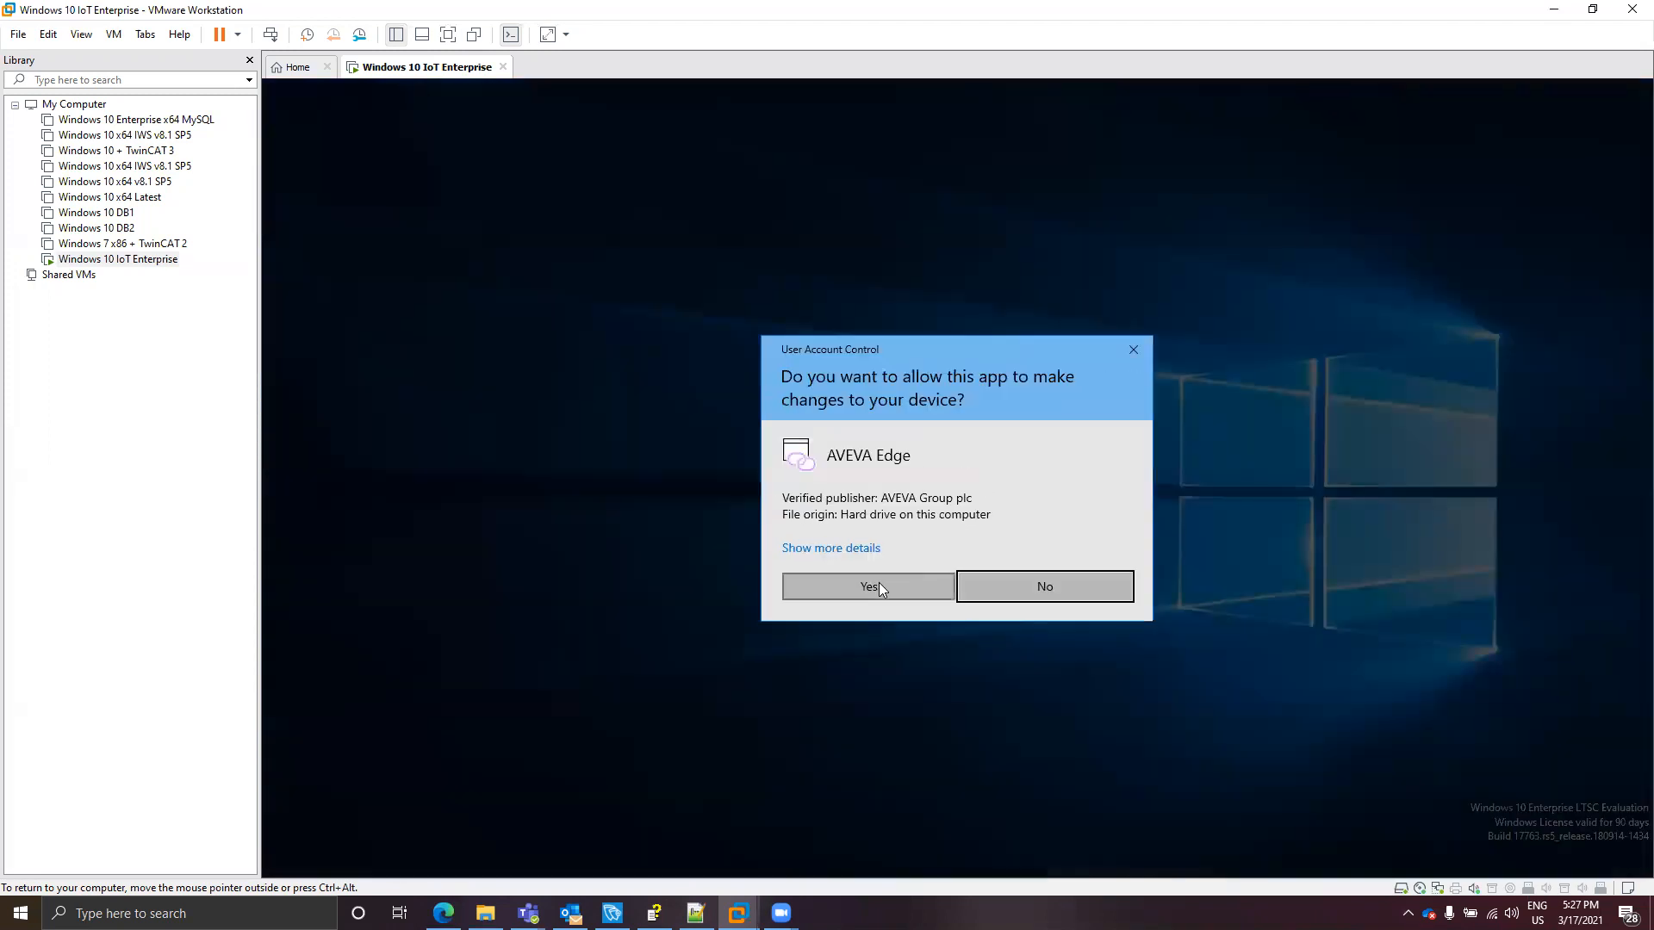
{"action": "left_click", "coordinate": [879, 582]}
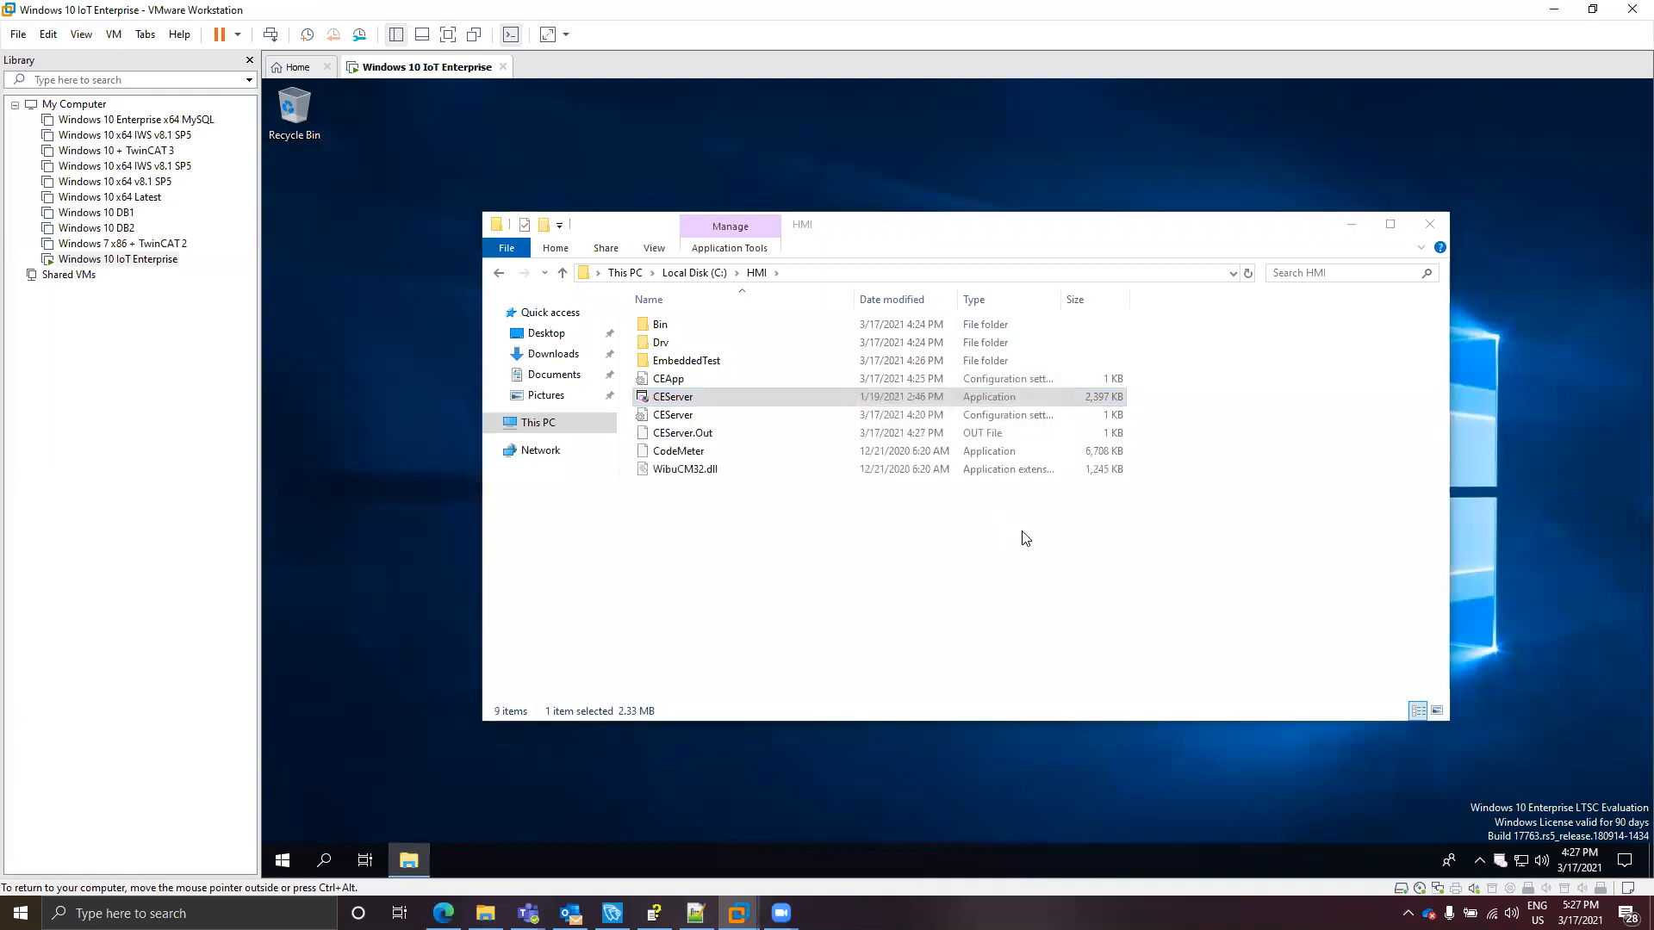
{"action": "left_click", "coordinate": [1075, 513]}
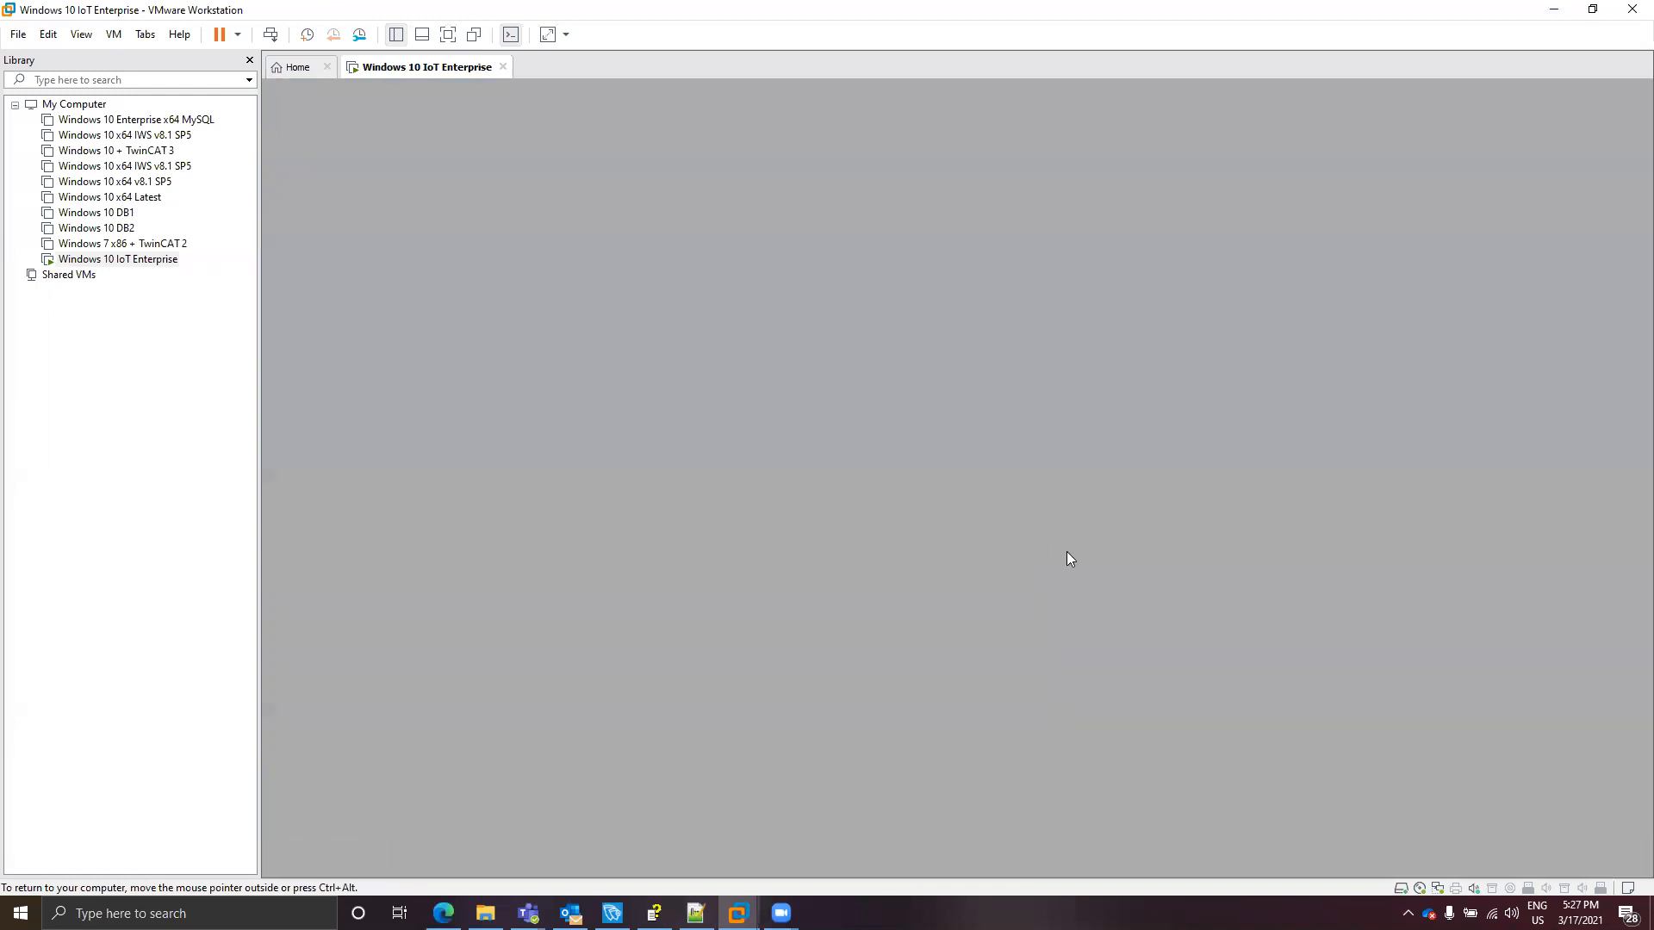
- Bring up the Remote Agent over the running project and exit the project runtime on the virtual machine
{"action": "key", "text": "alt+Tab"}
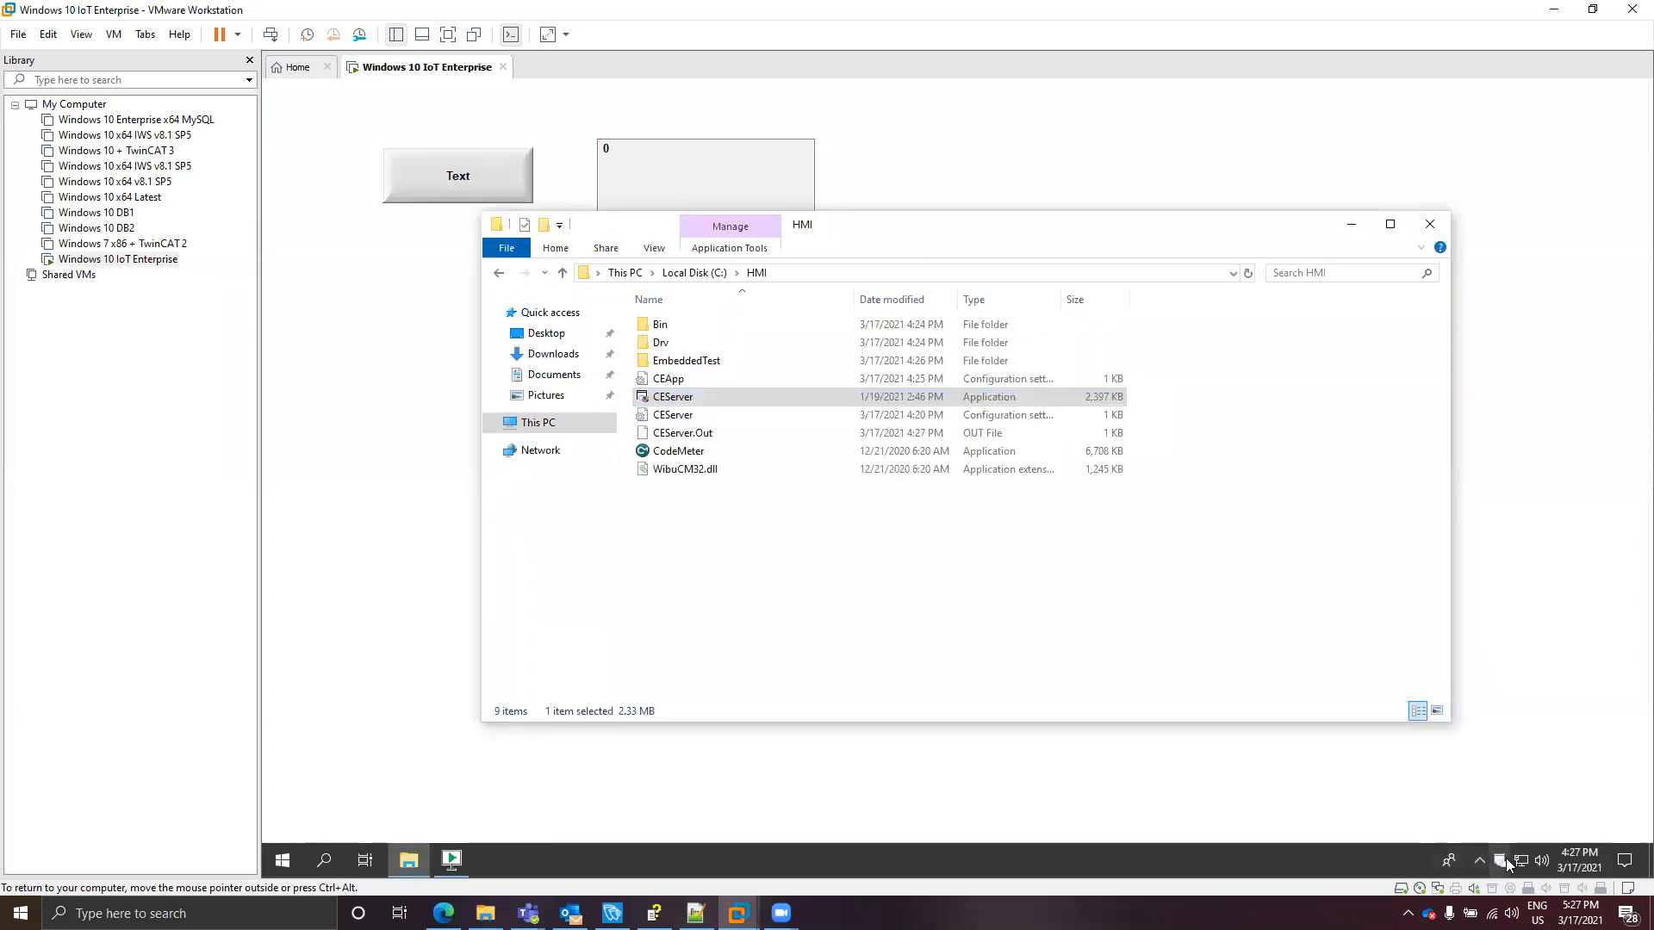
{"action": "left_click", "coordinate": [1500, 862]}
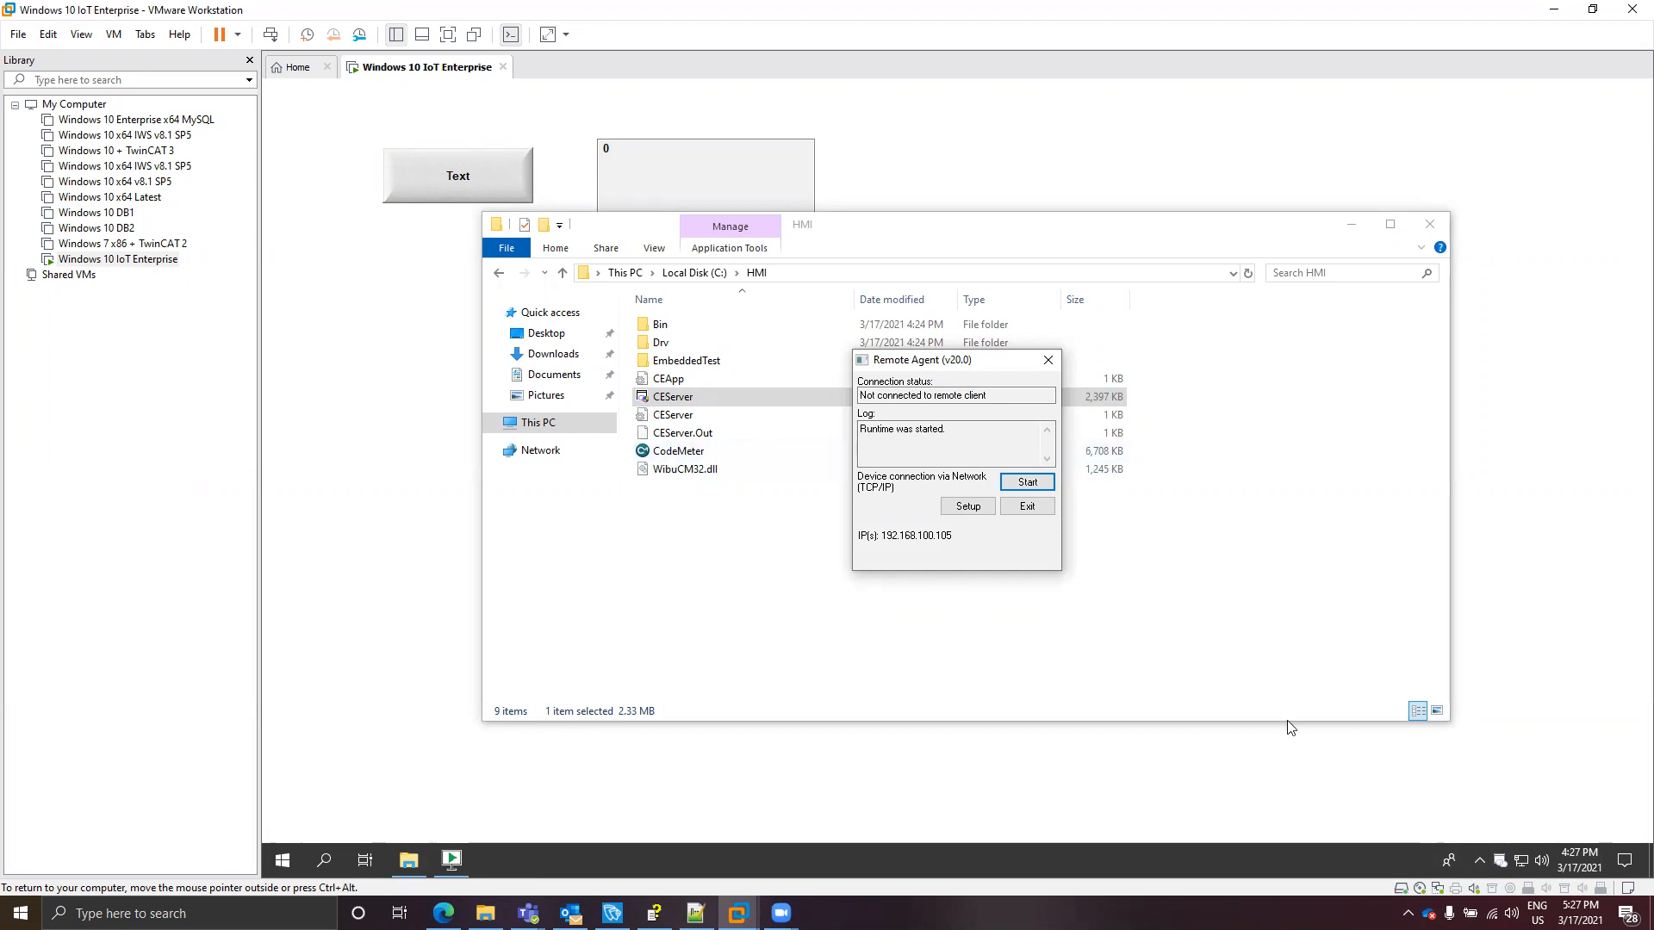
{"action": "left_click", "coordinate": [1475, 862]}
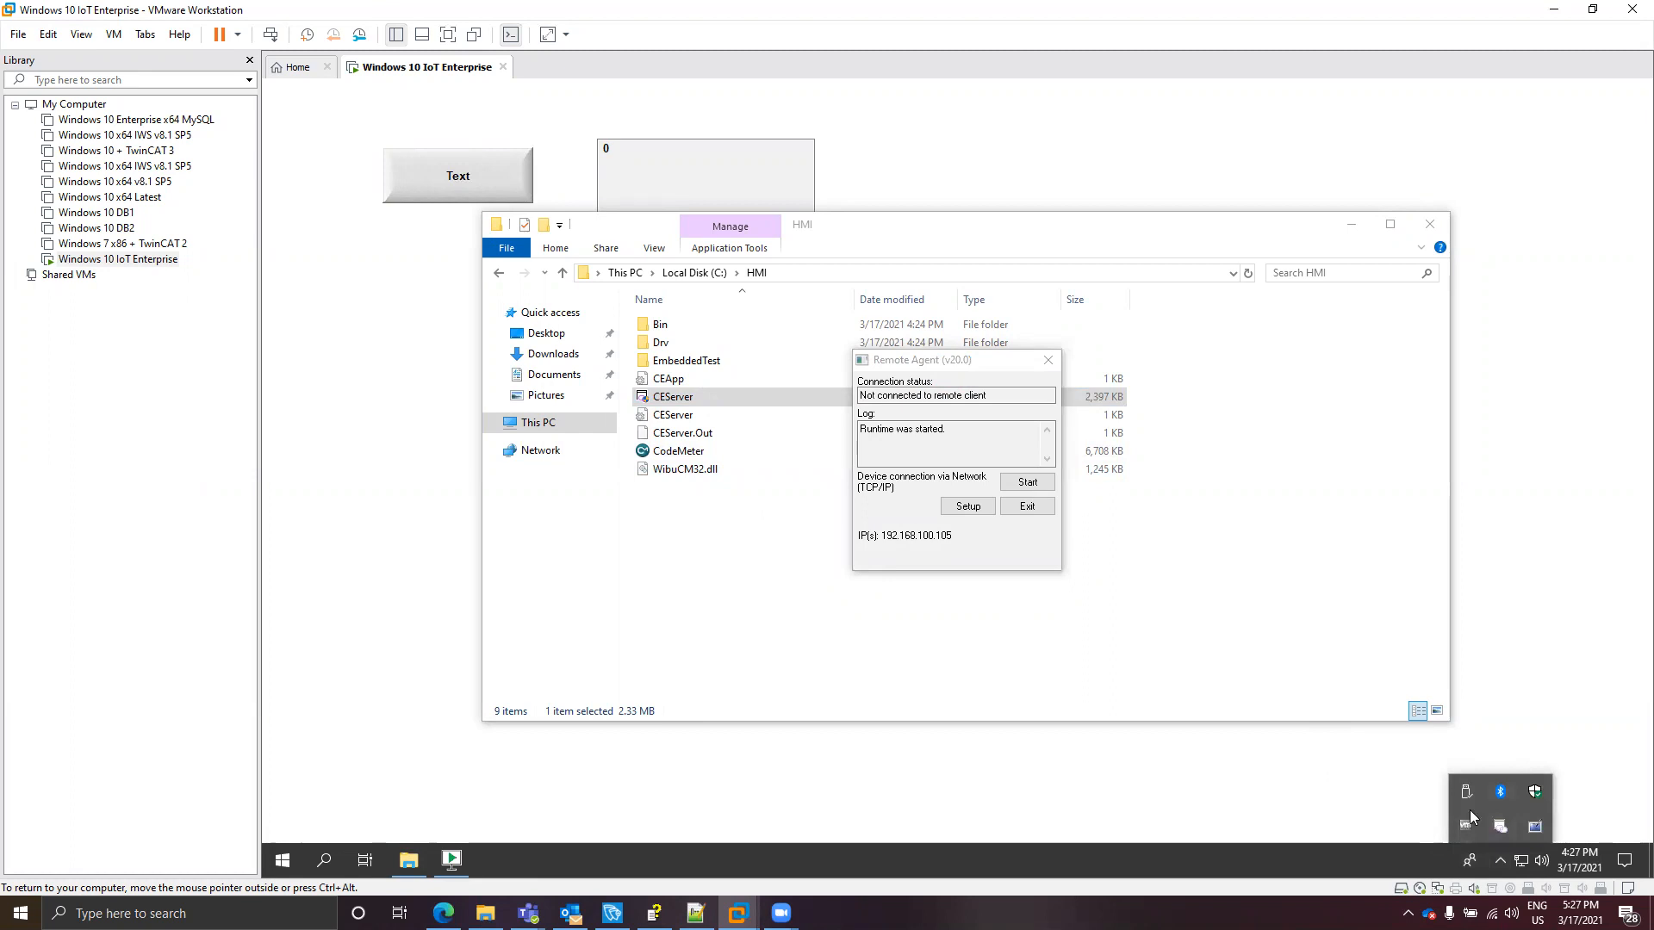
{"action": "right_click", "coordinate": [1536, 828]}
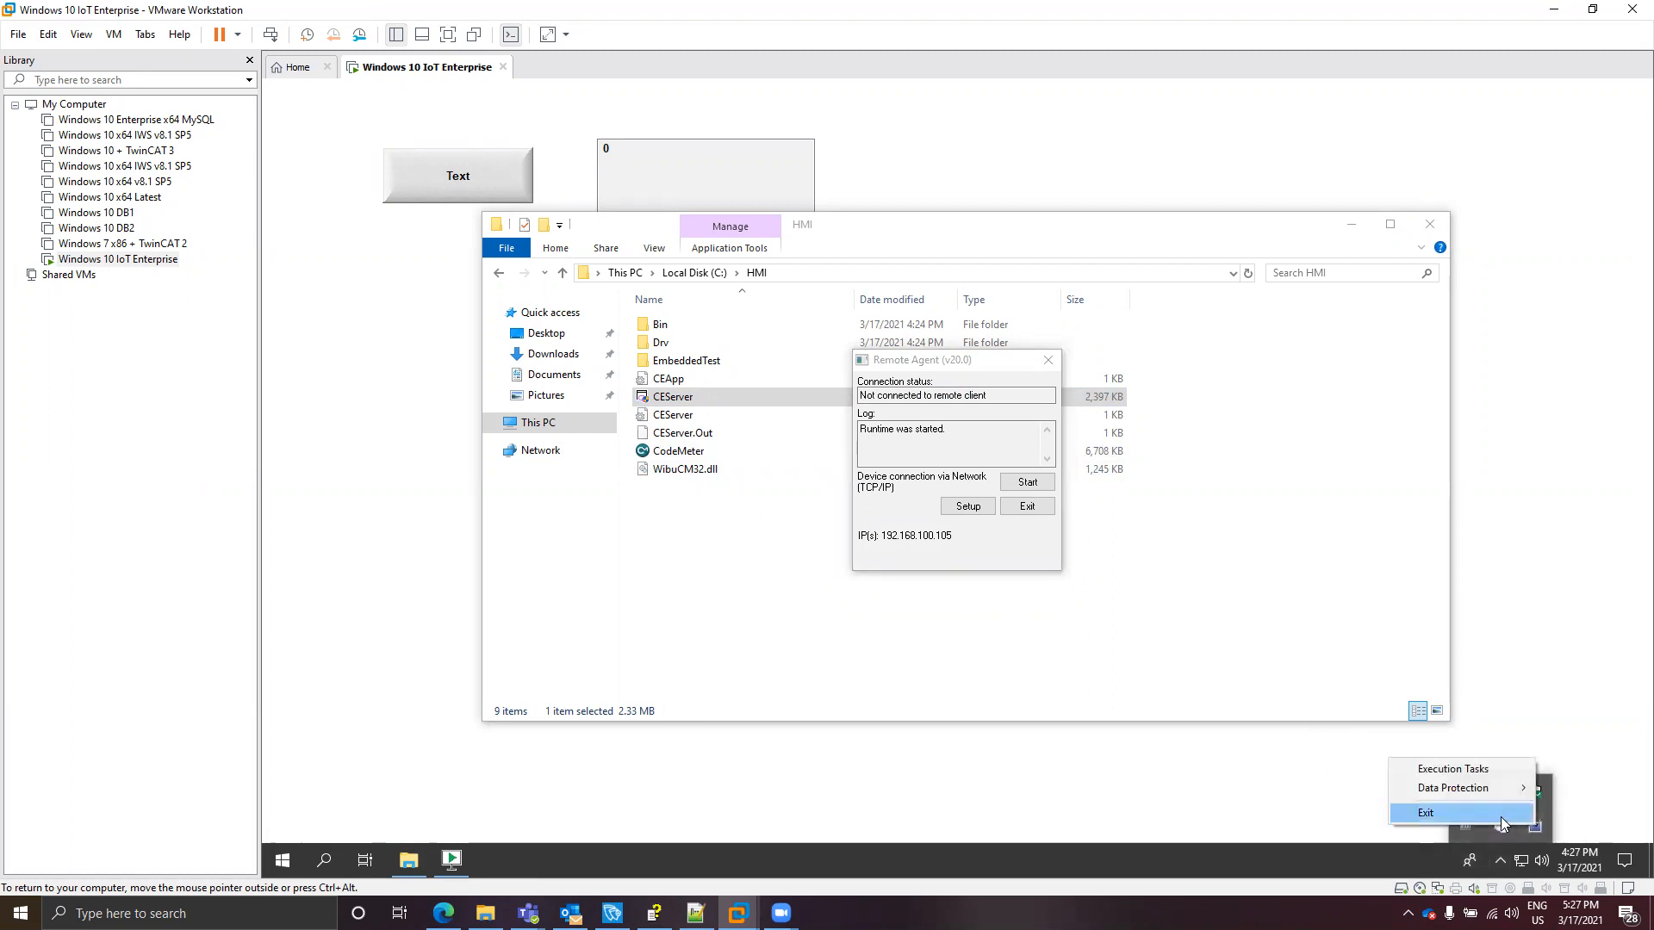
{"action": "left_click", "coordinate": [1500, 815]}
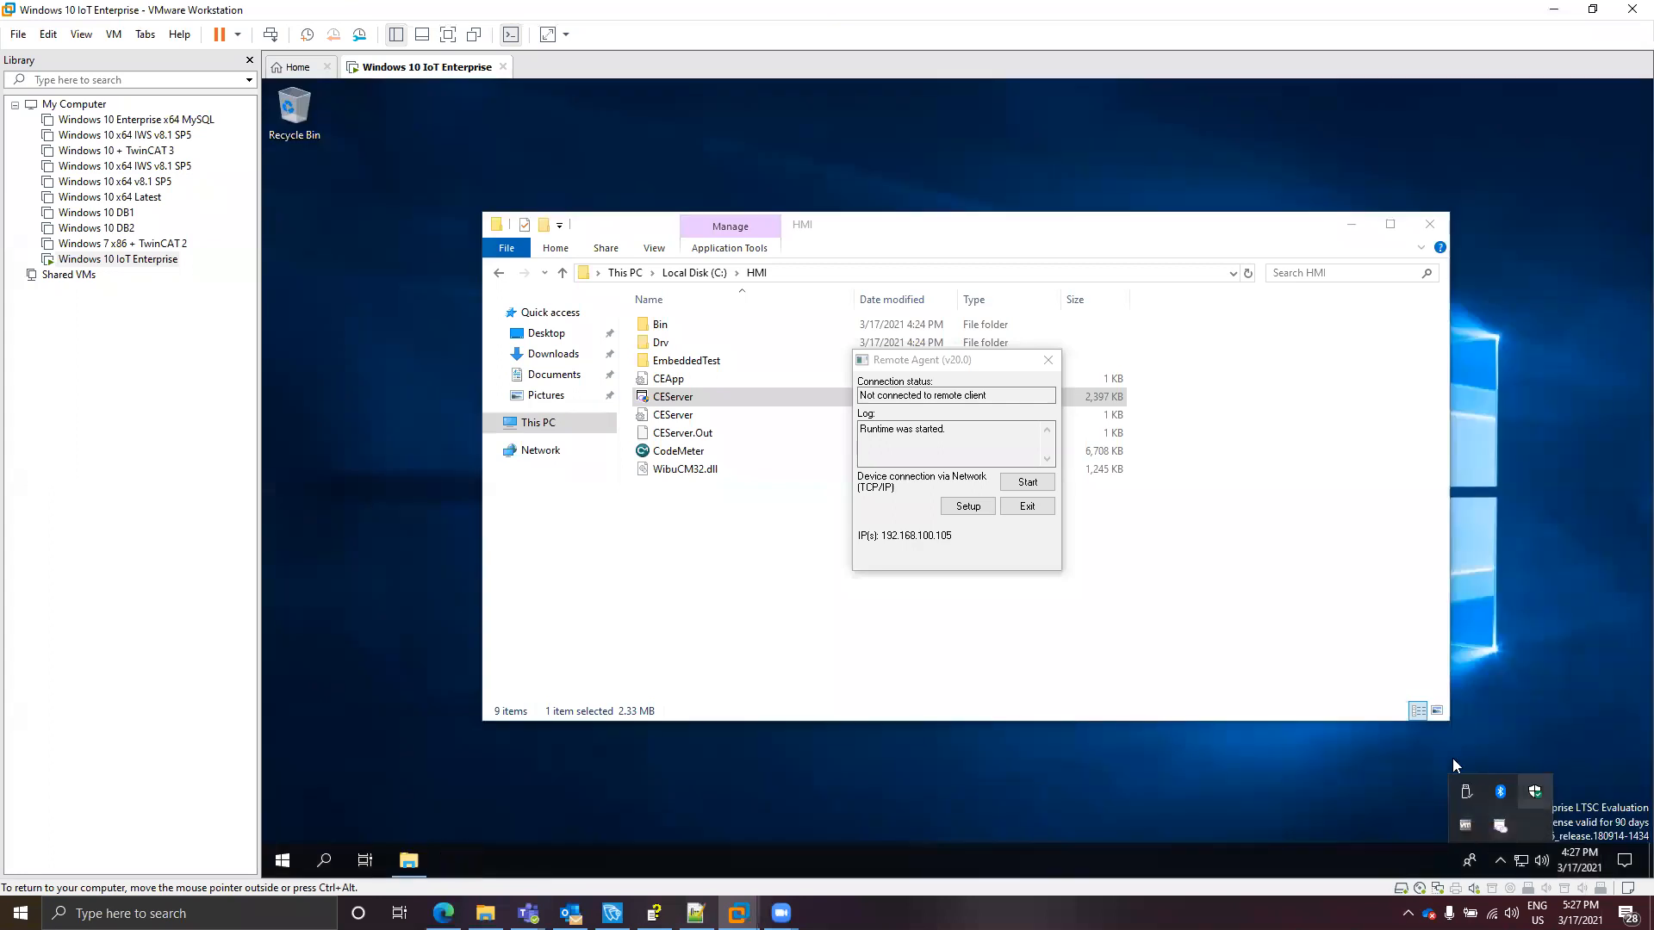
- Open the Remote Agent's license settings and its Change License dialog, arranging the windows so the hardware identifier and activation code fields are readable
{"action": "left_click", "coordinate": [1351, 224]}
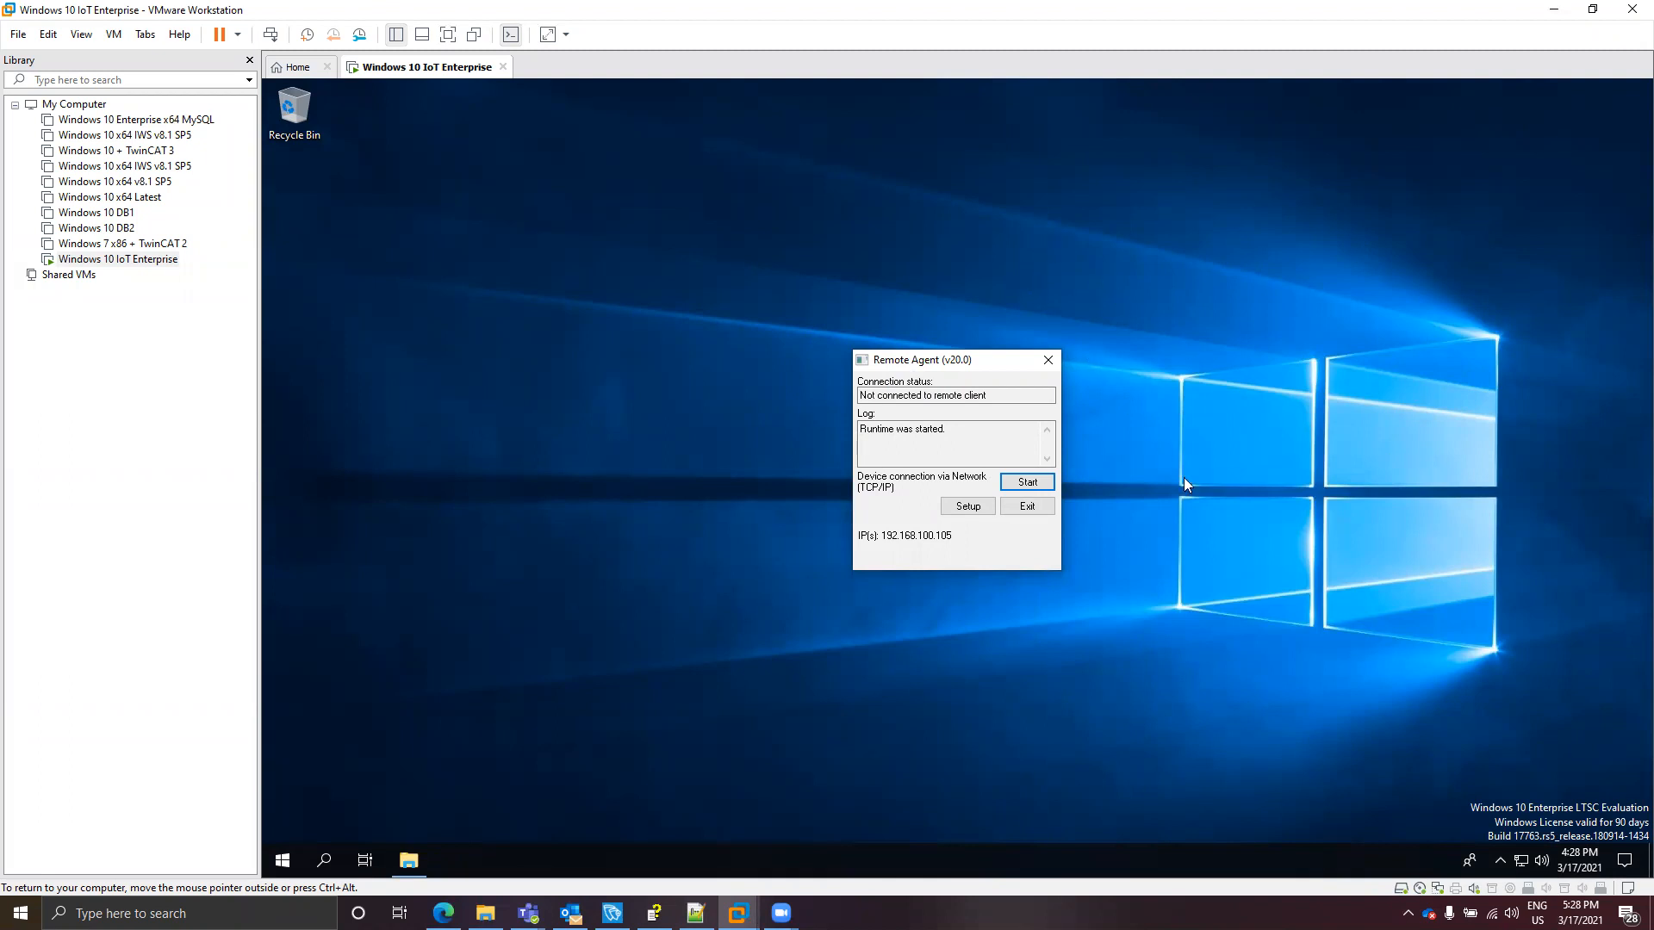
{"action": "left_click", "coordinate": [978, 505]}
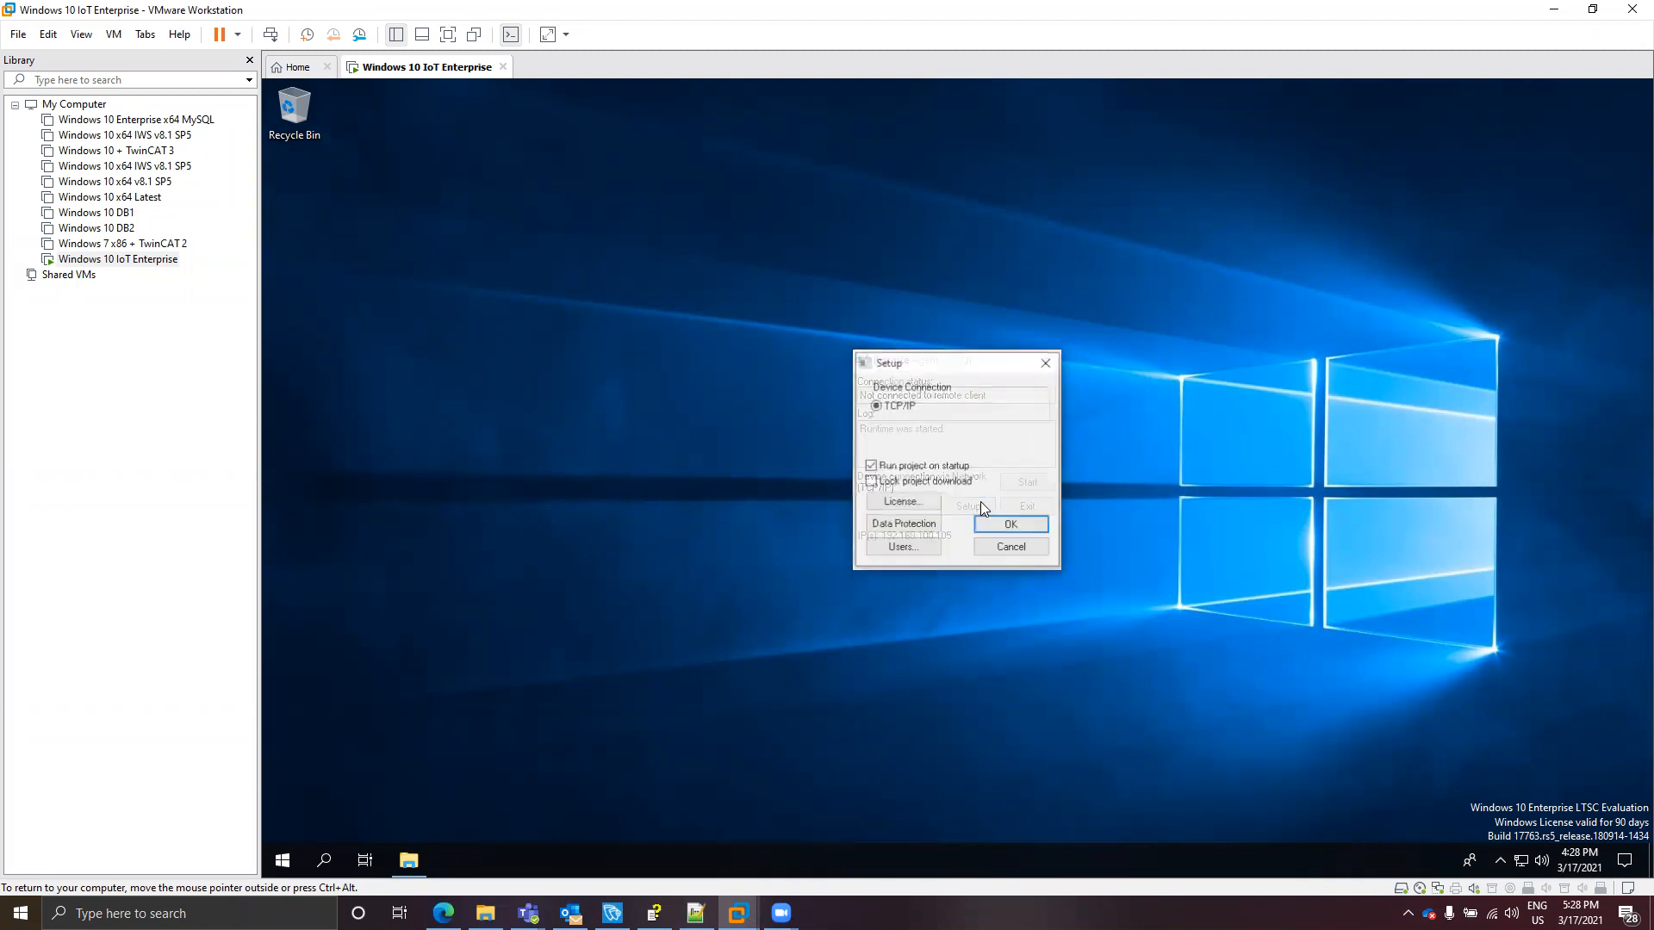
{"action": "left_click_drag", "start_coordinate": [935, 360], "coordinate": [1167, 357]}
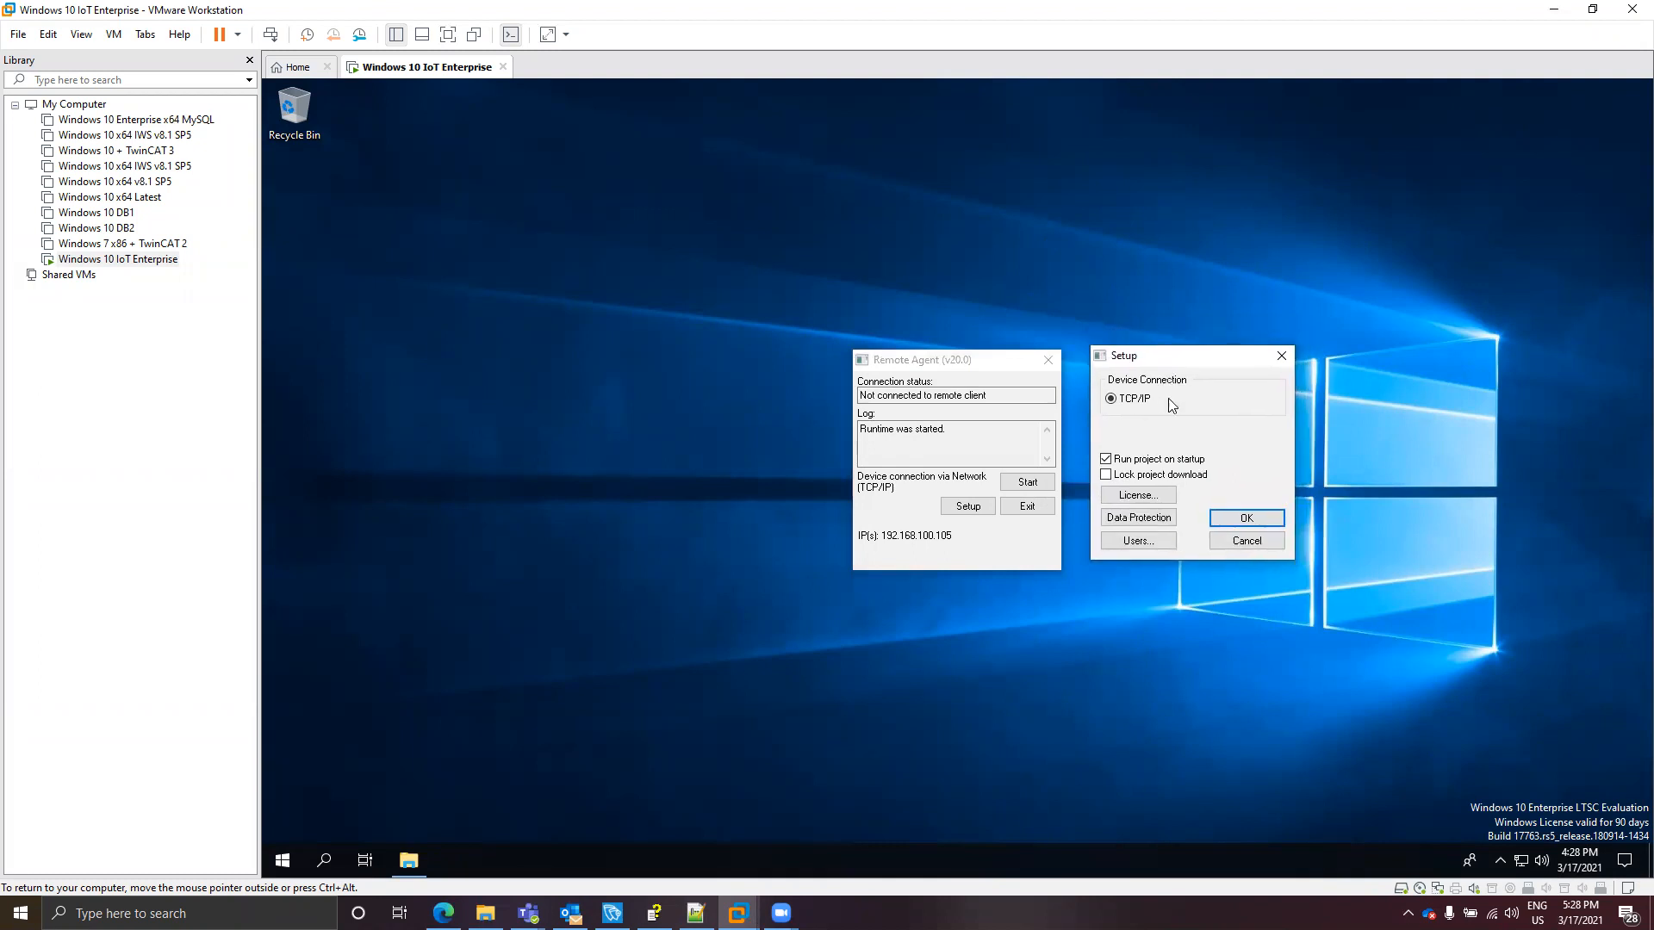
{"action": "left_click", "coordinate": [1164, 495]}
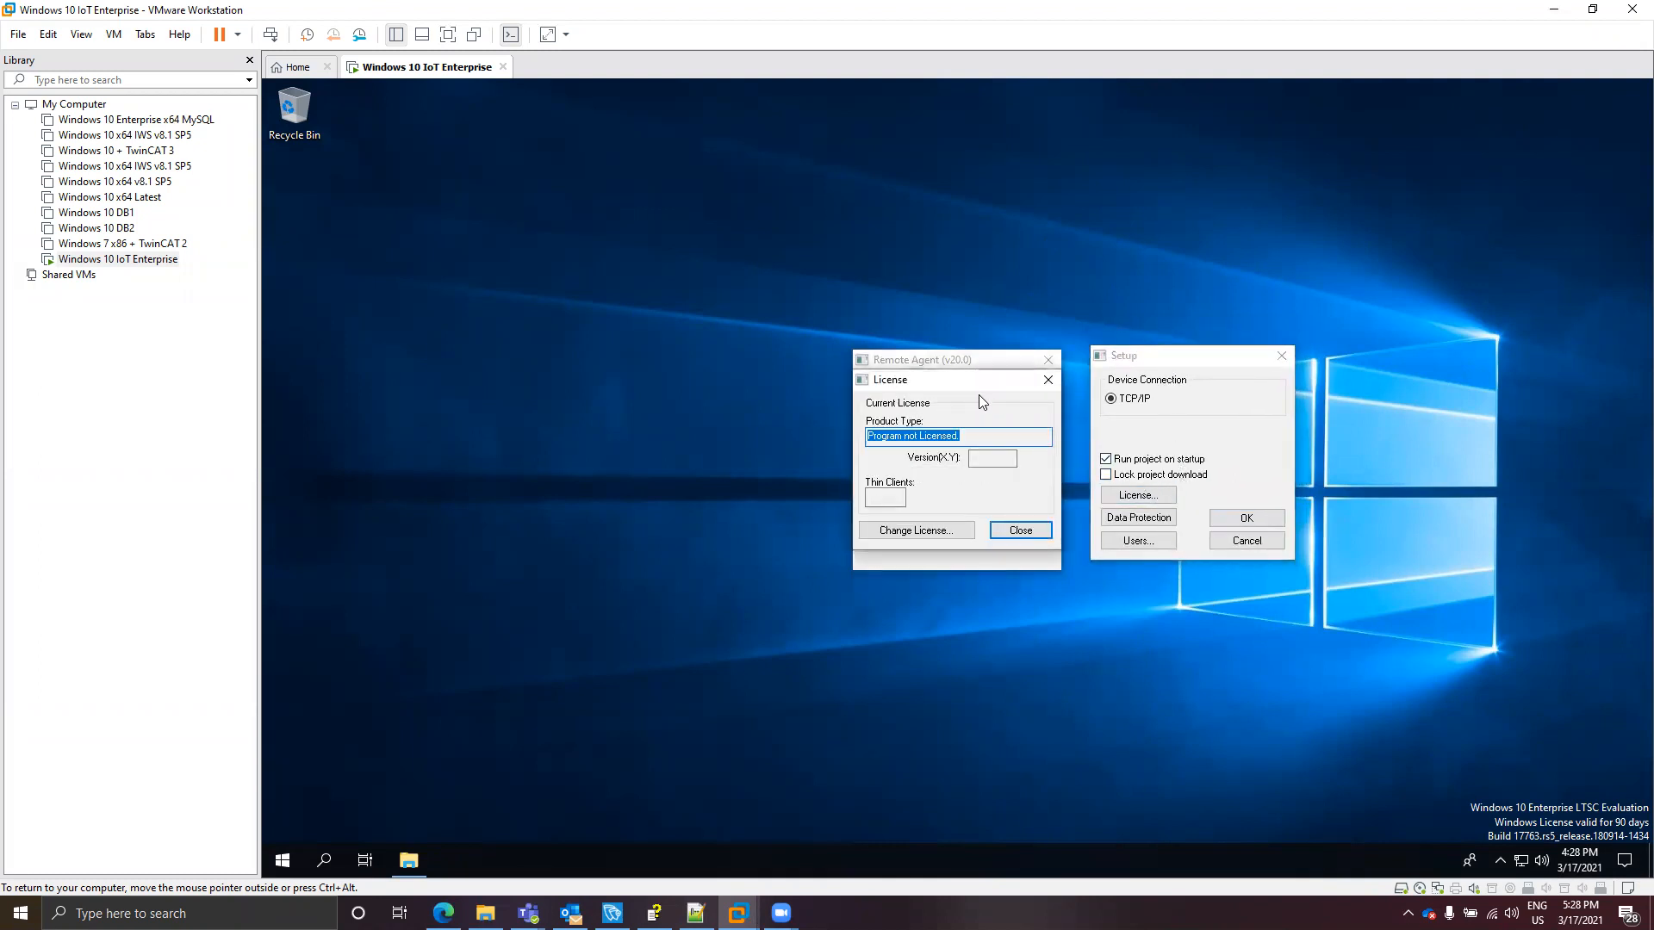
{"action": "left_click_drag", "start_coordinate": [971, 381], "coordinate": [693, 370]}
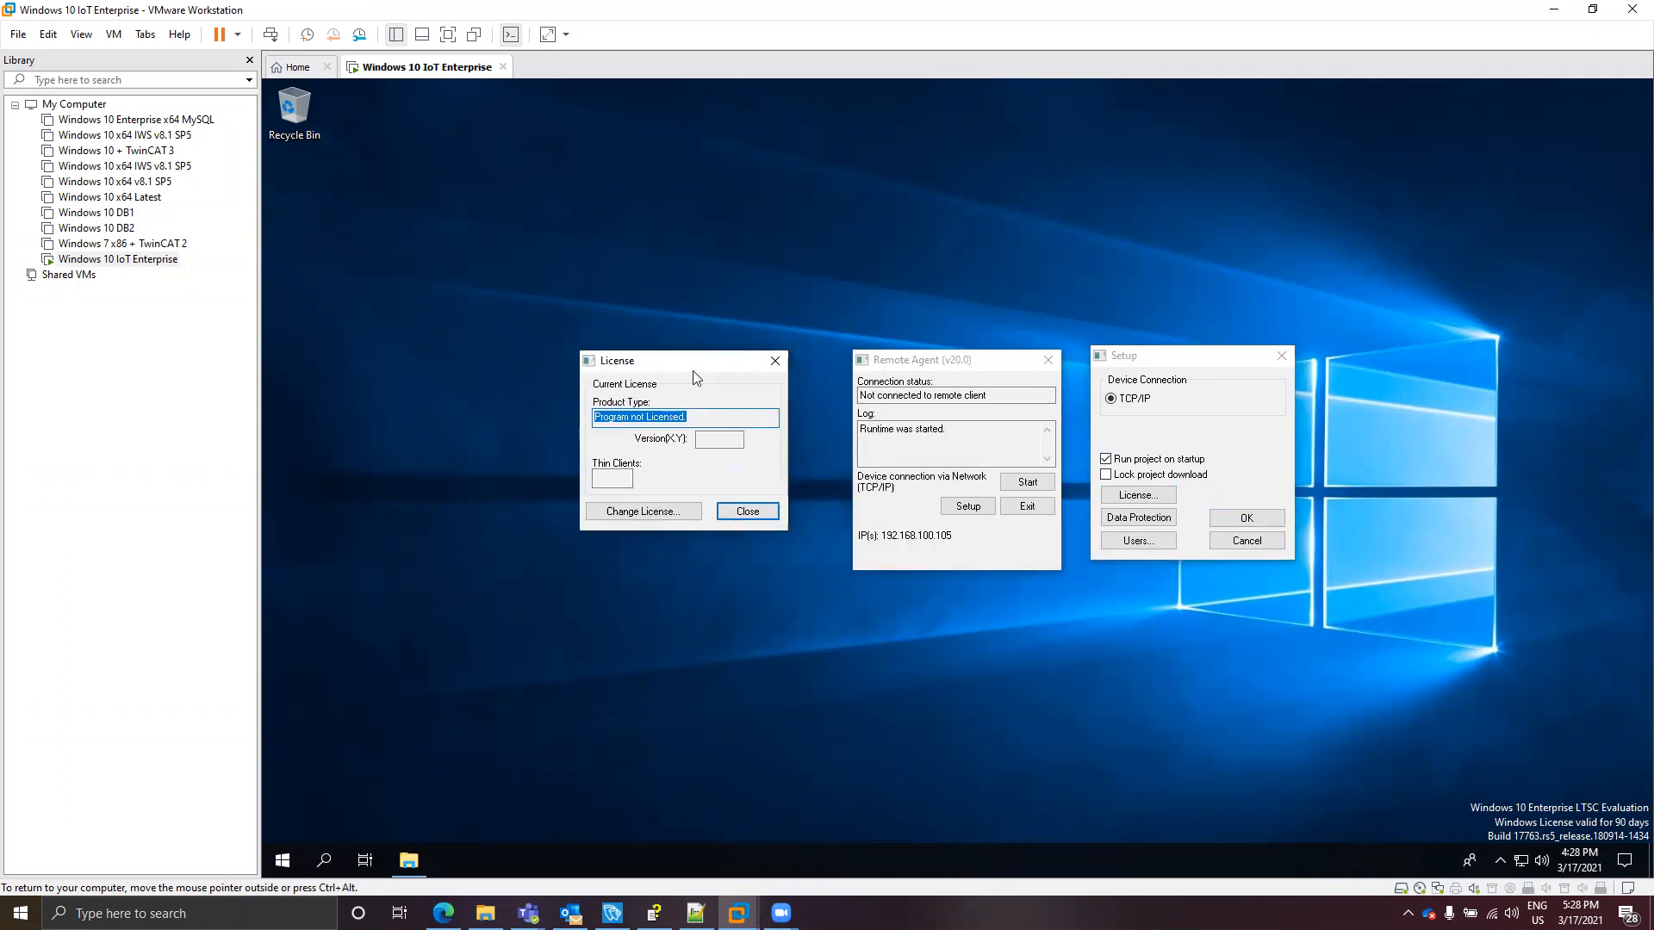
{"action": "left_click", "coordinate": [638, 511]}
{"action": "left_click_drag", "start_coordinate": [883, 384], "coordinate": [576, 574]}
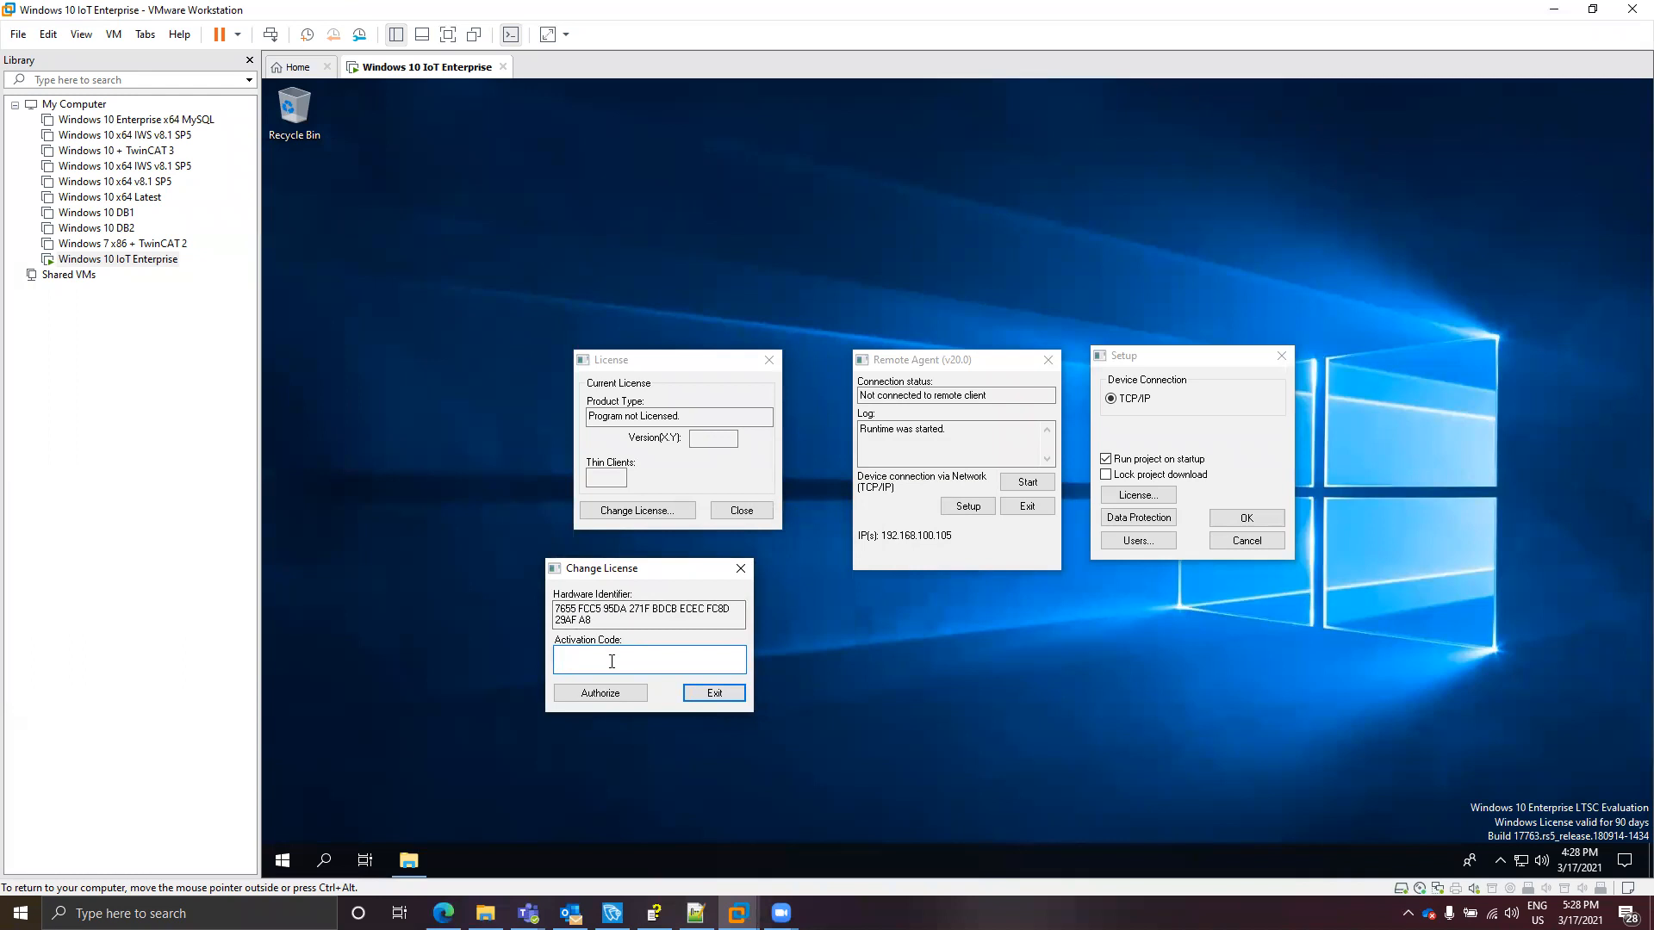
- Exit the Change License dialog, switch to AVEVA Edge, and connect Remote Management to the target station at 192.168.100.105
{"action": "left_click", "coordinate": [704, 694]}
{"action": "mouse_move", "coordinate": [781, 913]}
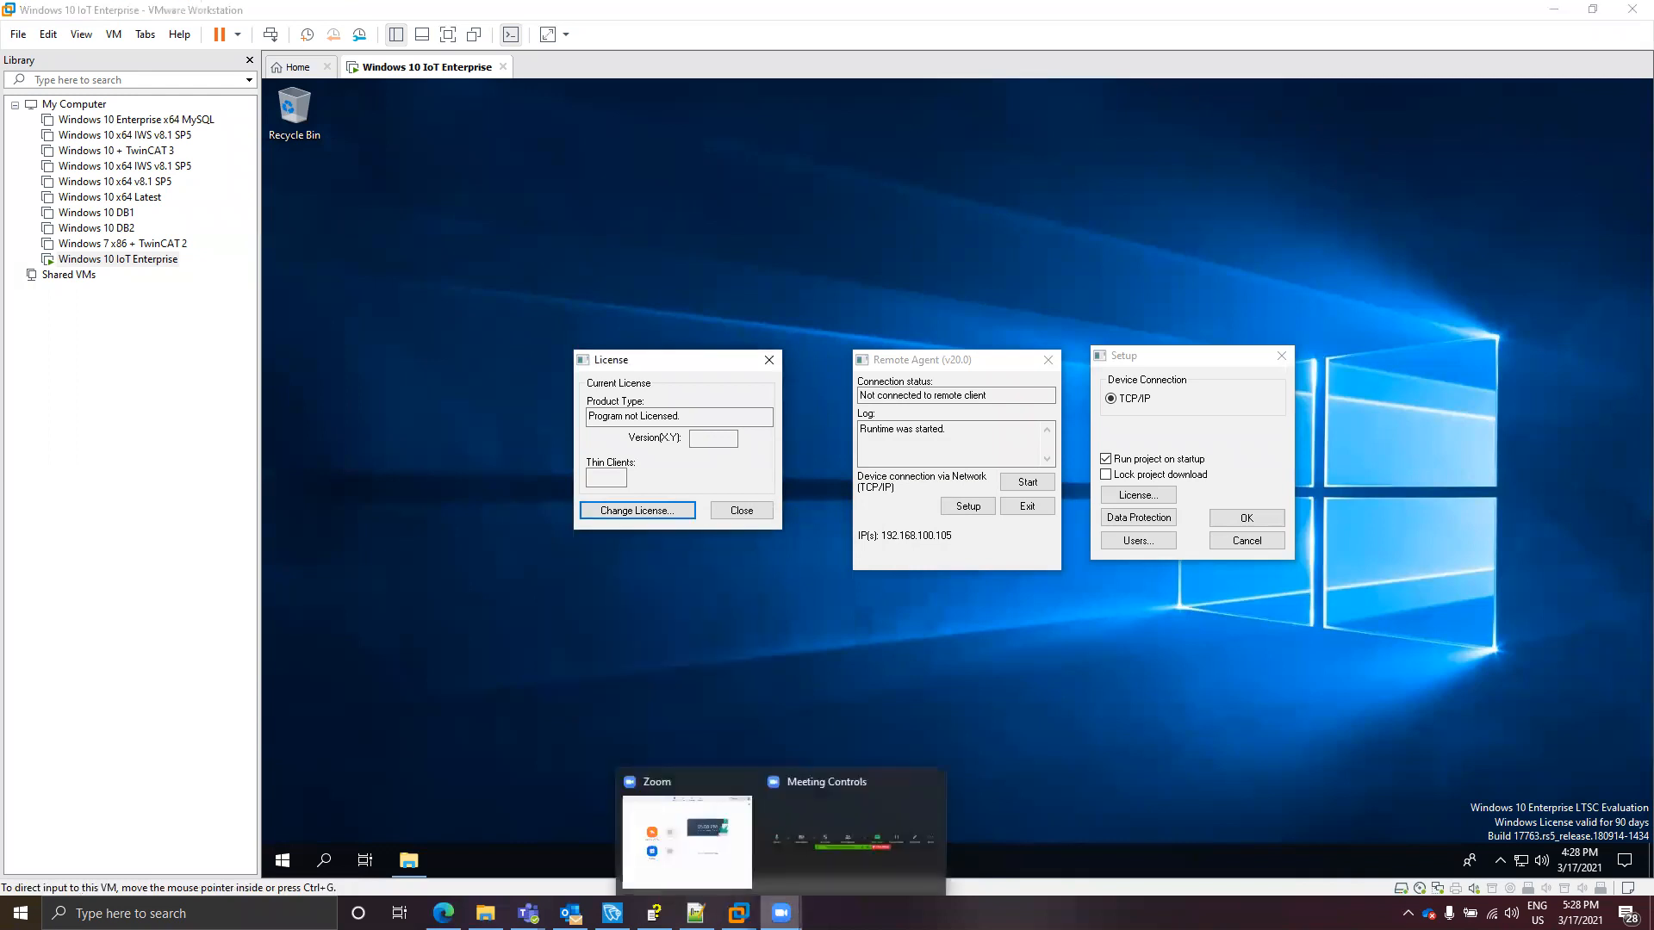
{"action": "left_click", "coordinate": [611, 913]}
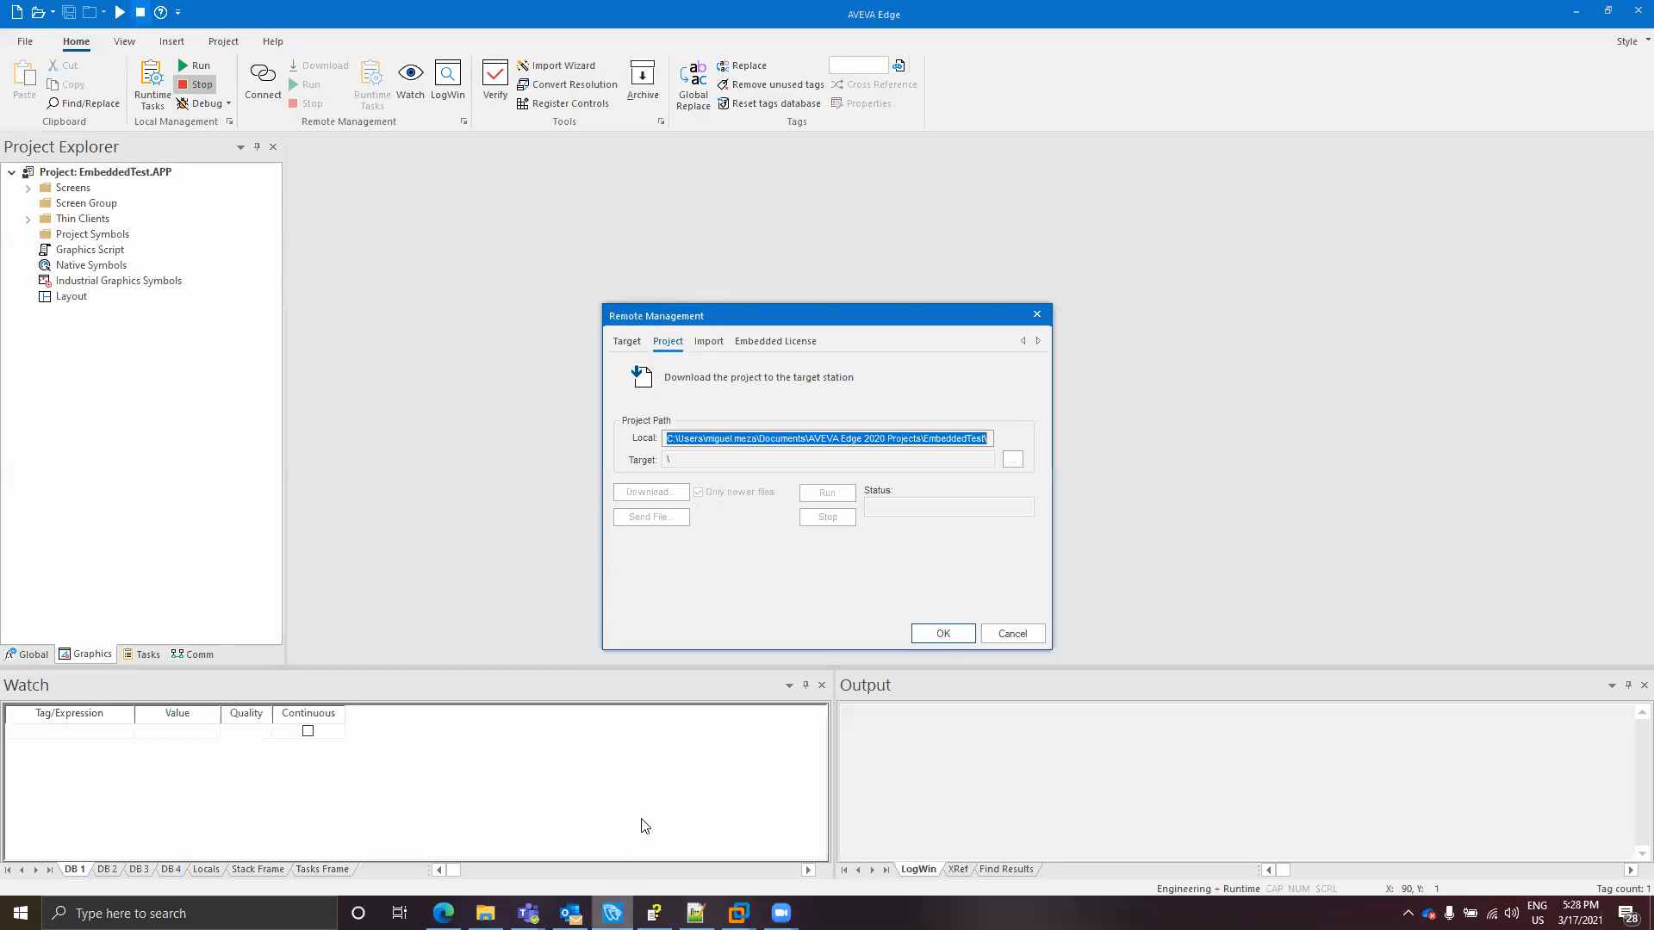
{"action": "left_click", "coordinate": [627, 341]}
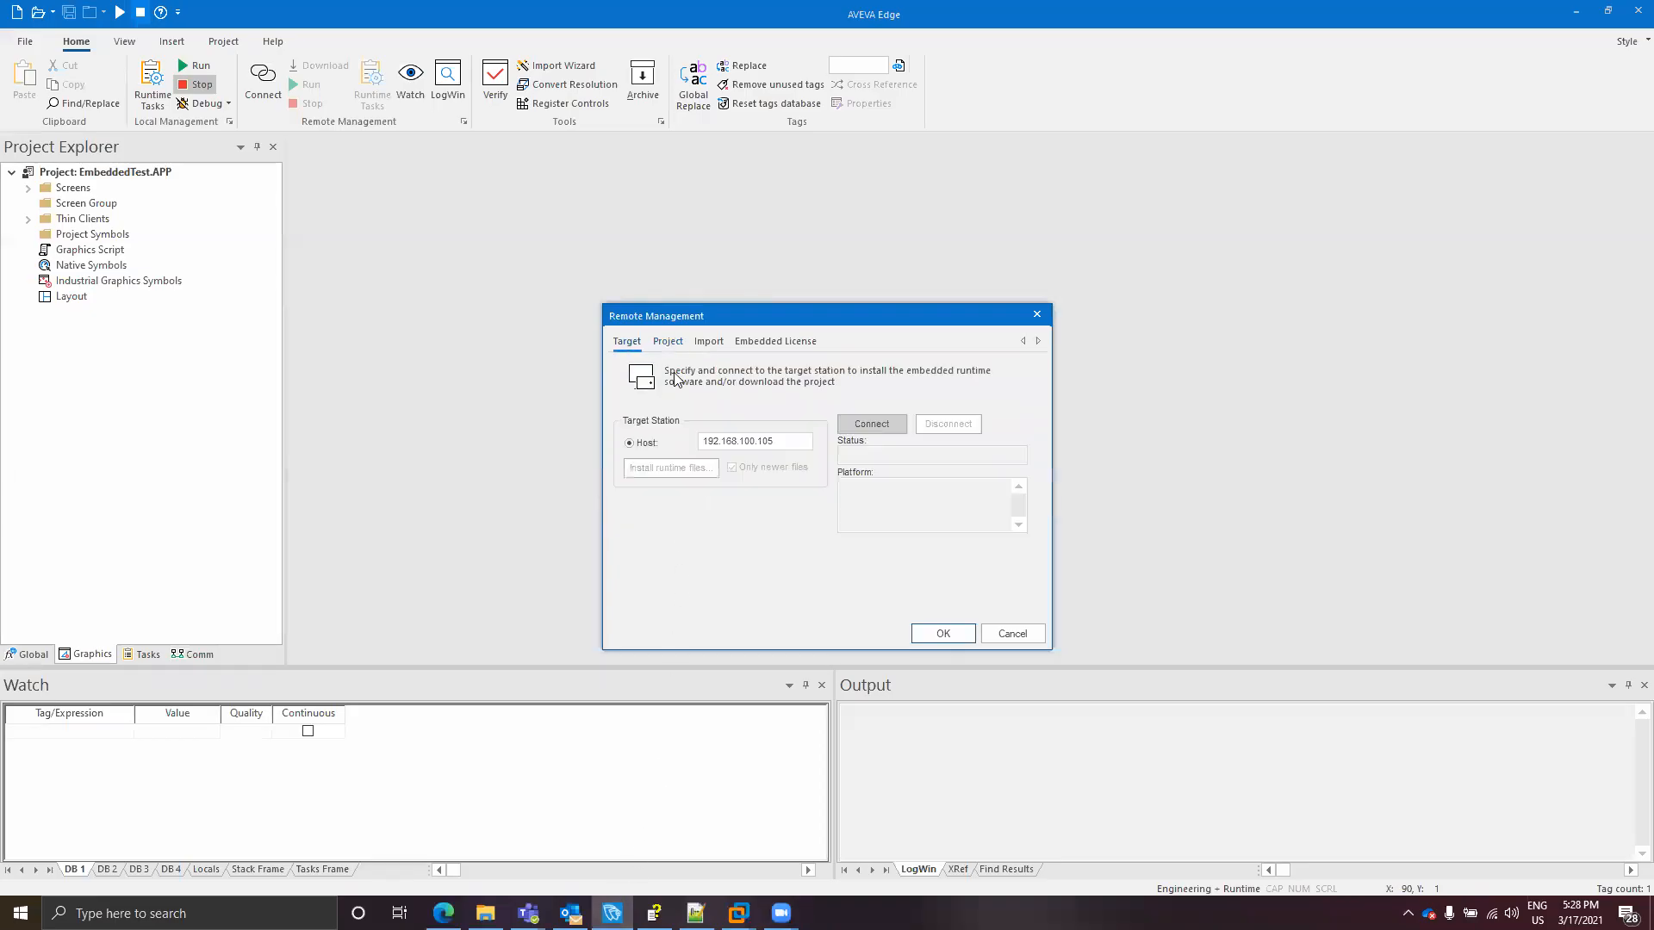
{"action": "left_click", "coordinate": [865, 425]}
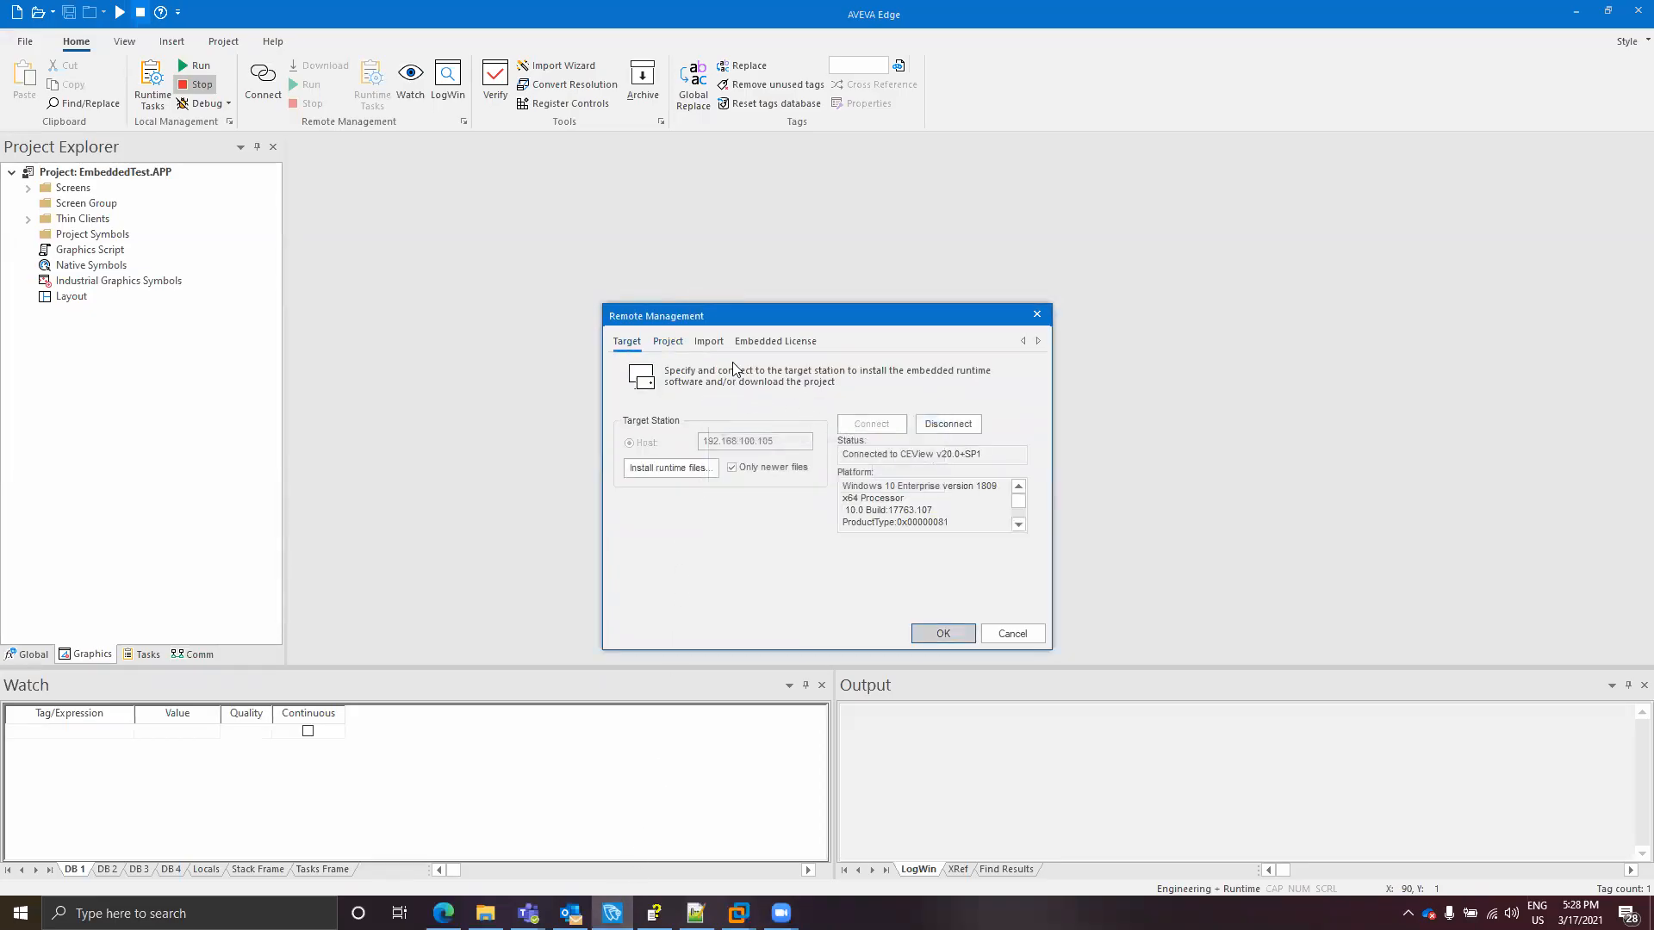
- Compare the site code in Remote Management's Embedded License settings with the hardware identifier in the virtual machine's Change License dialog
{"action": "left_click", "coordinate": [769, 350]}
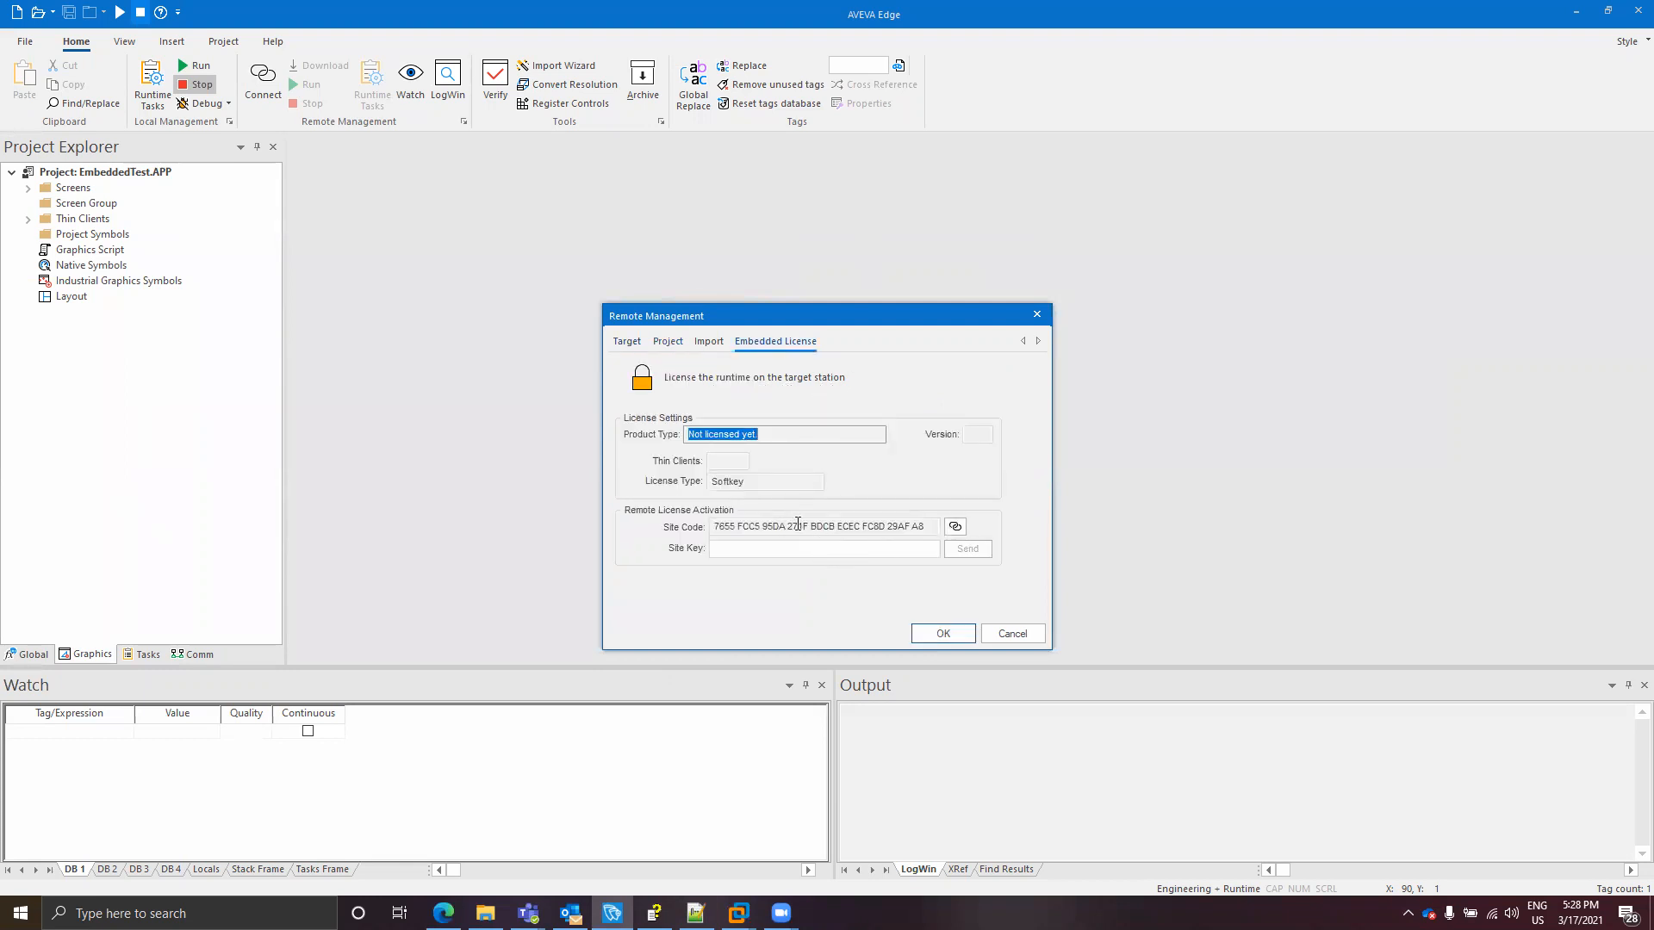
{"action": "left_click_drag", "start_coordinate": [930, 526], "coordinate": [661, 542]}
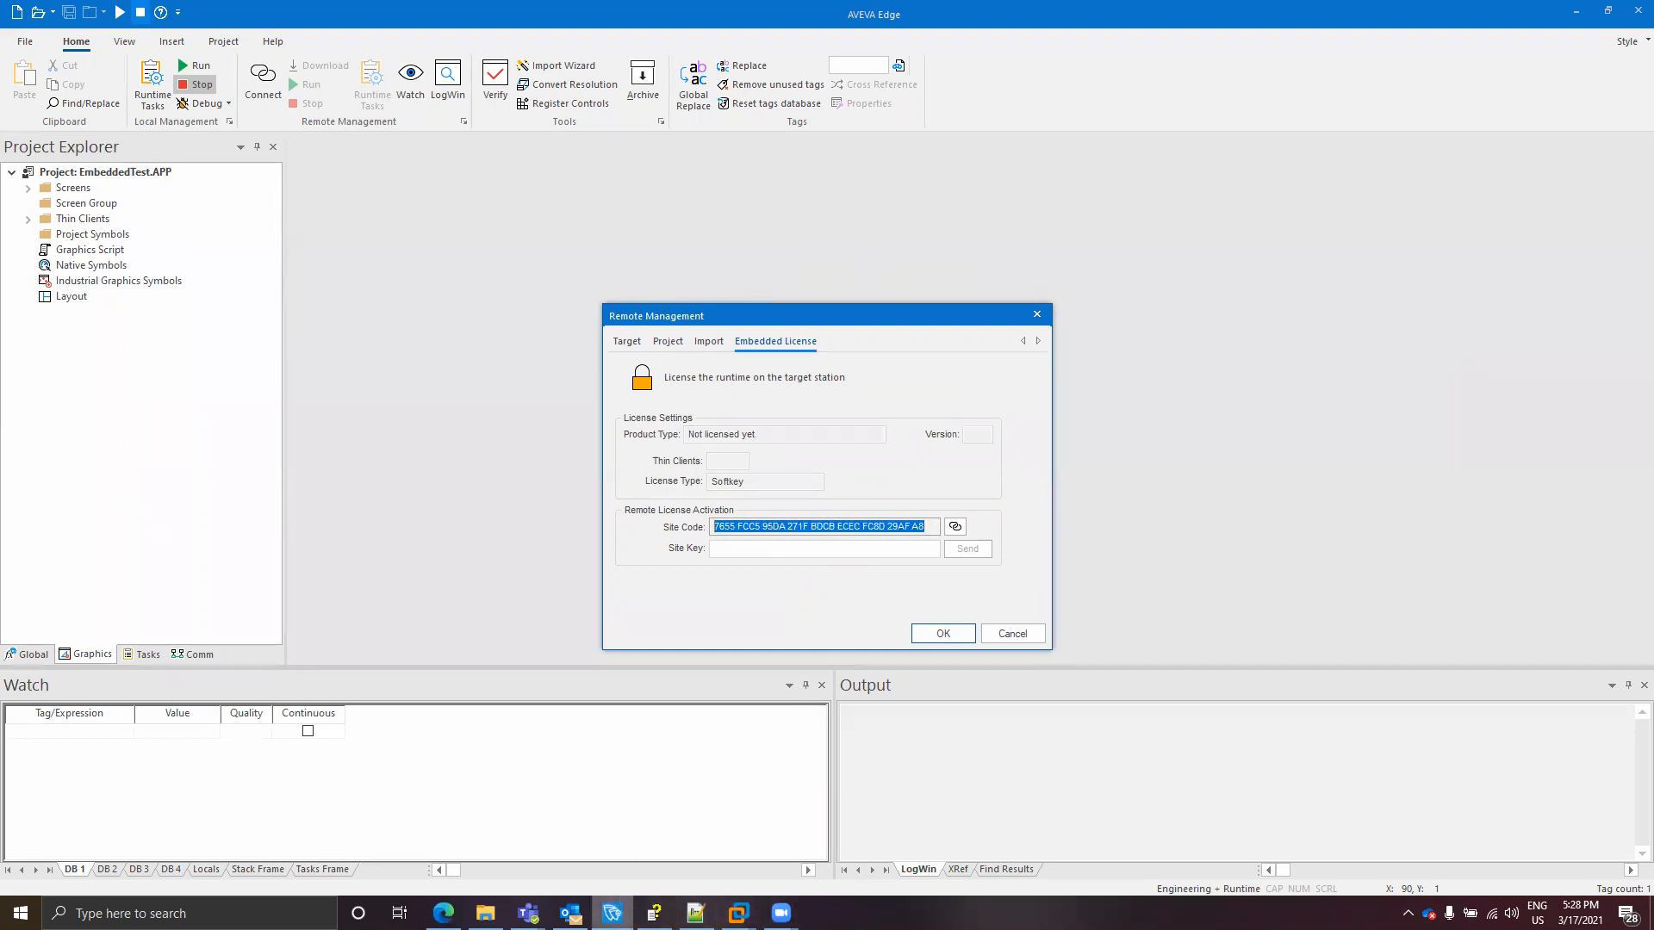
{"action": "left_click", "coordinate": [738, 913]}
{"action": "left_click", "coordinate": [806, 819]}
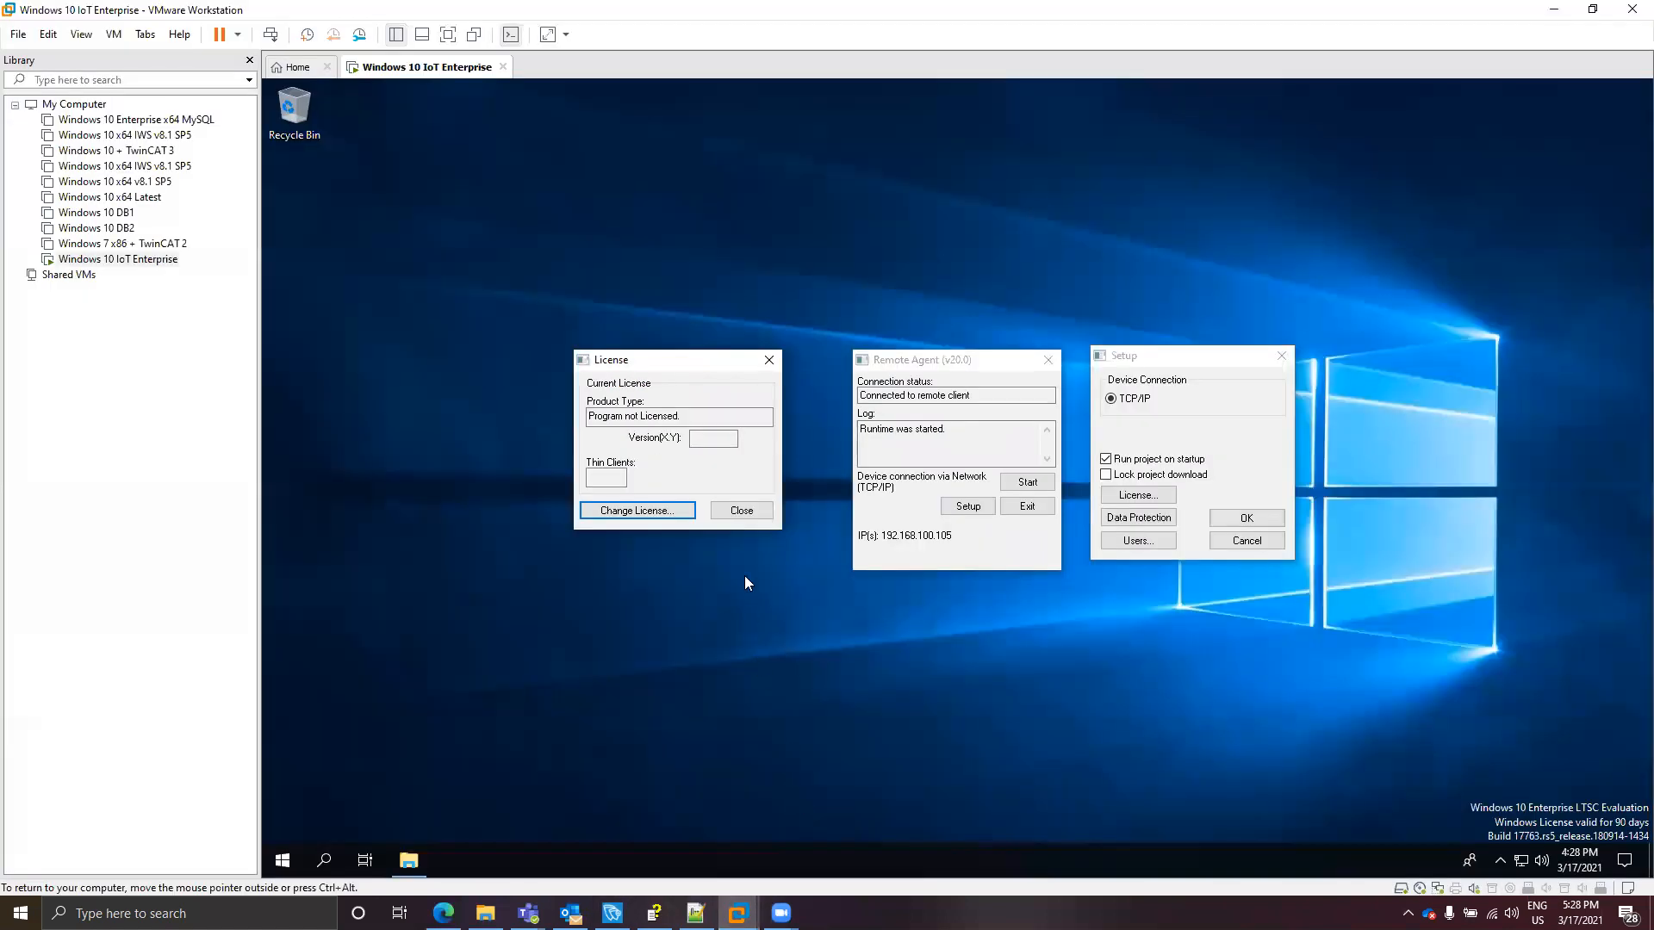
{"action": "left_click", "coordinate": [648, 512]}
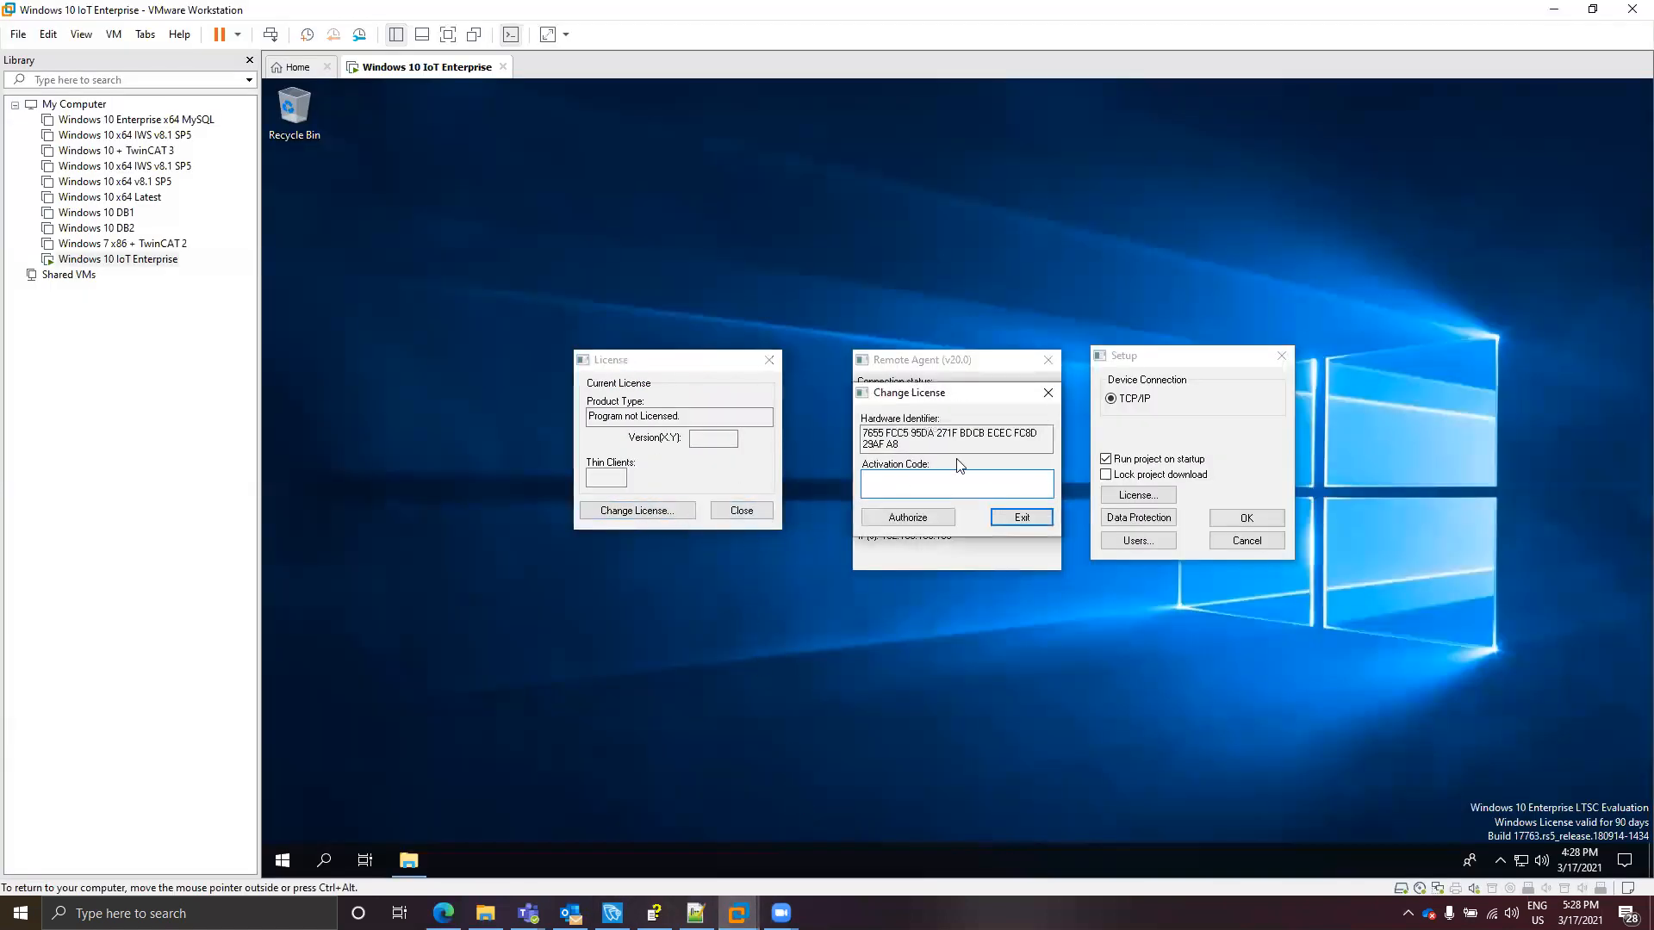
{"action": "left_click_drag", "start_coordinate": [904, 446], "coordinate": [784, 393]}
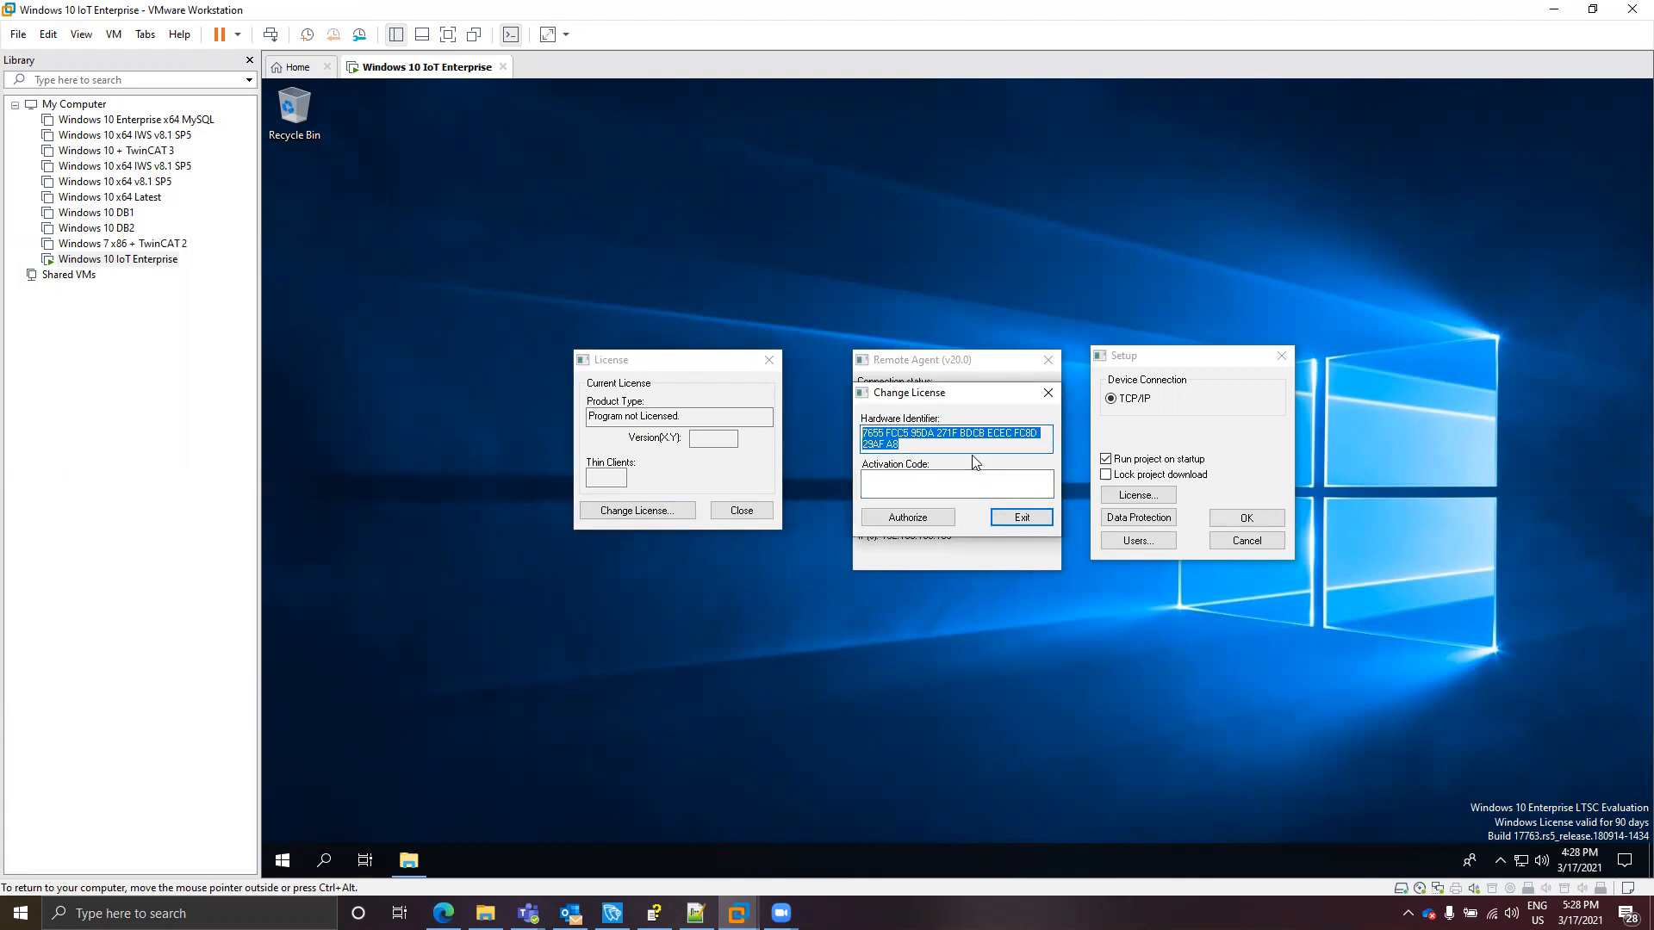
- Try placeholder text in the Activation Code field of the Change License dialog and clear the field again
{"action": "left_click", "coordinate": [961, 482]}
{"action": "type", "text": "DUDUU"}
{"action": "key", "text": "BackSpace"}
{"action": "key", "text": "BackSpace"}
{"action": "key", "text": "BackSpace"}
{"action": "key", "text": "BackSpace"}
{"action": "key", "text": "BackSpace"}
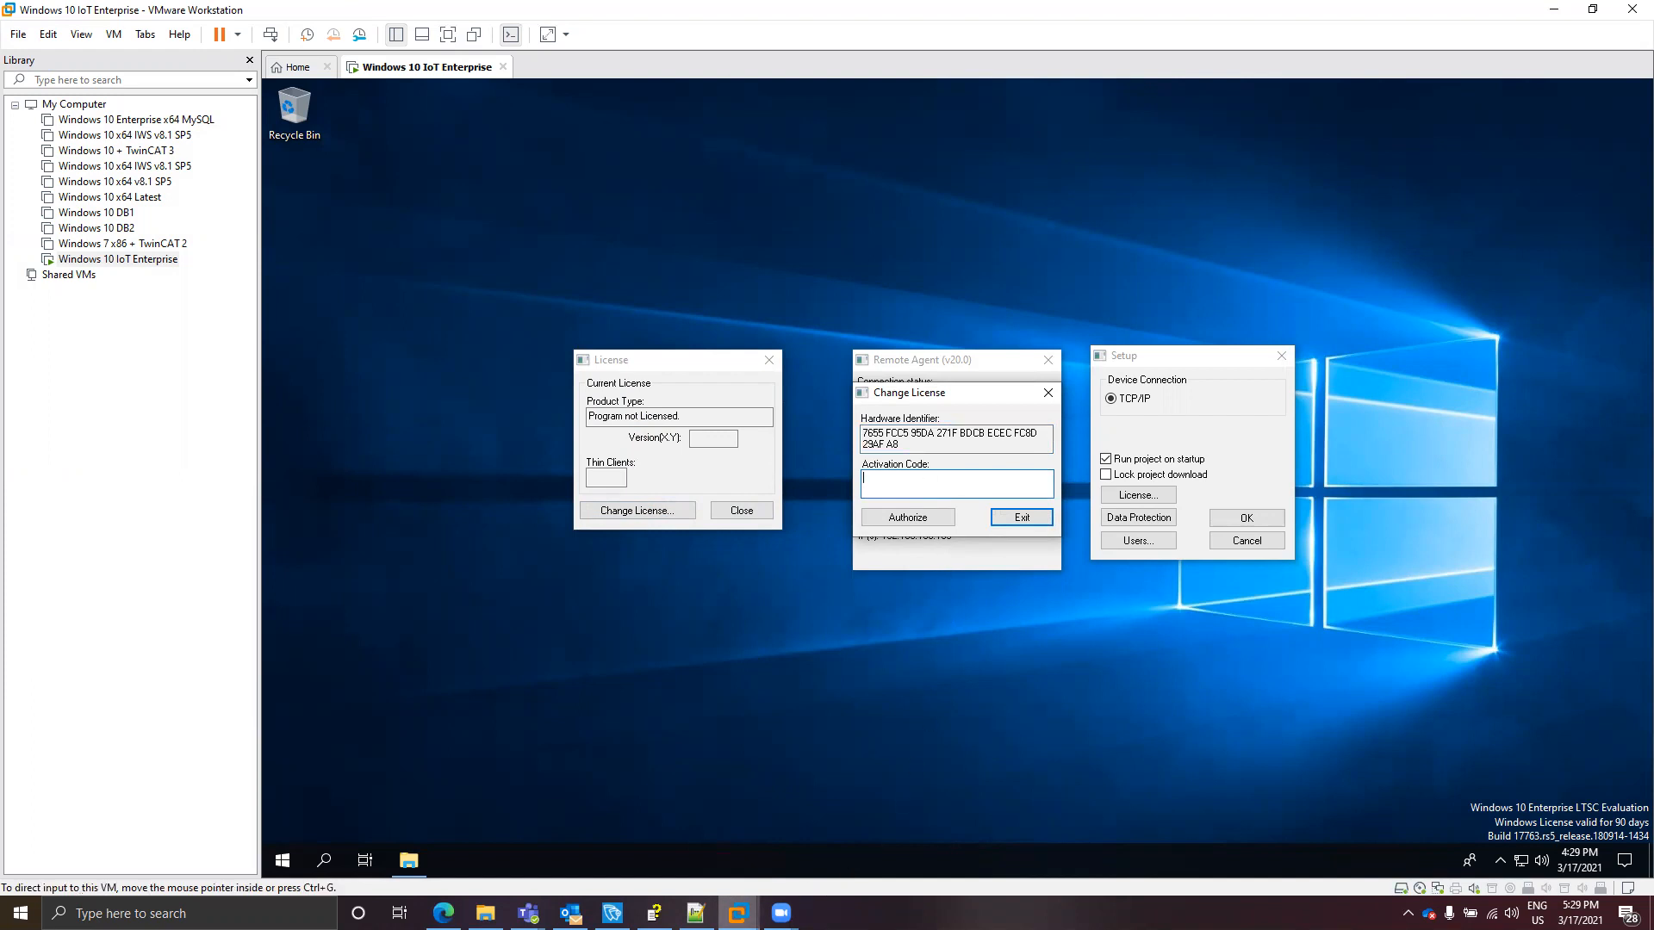
- Review the Target and Project settings of Remote Management in AVEVA Edge
{"action": "mouse_move", "coordinate": [612, 912]}
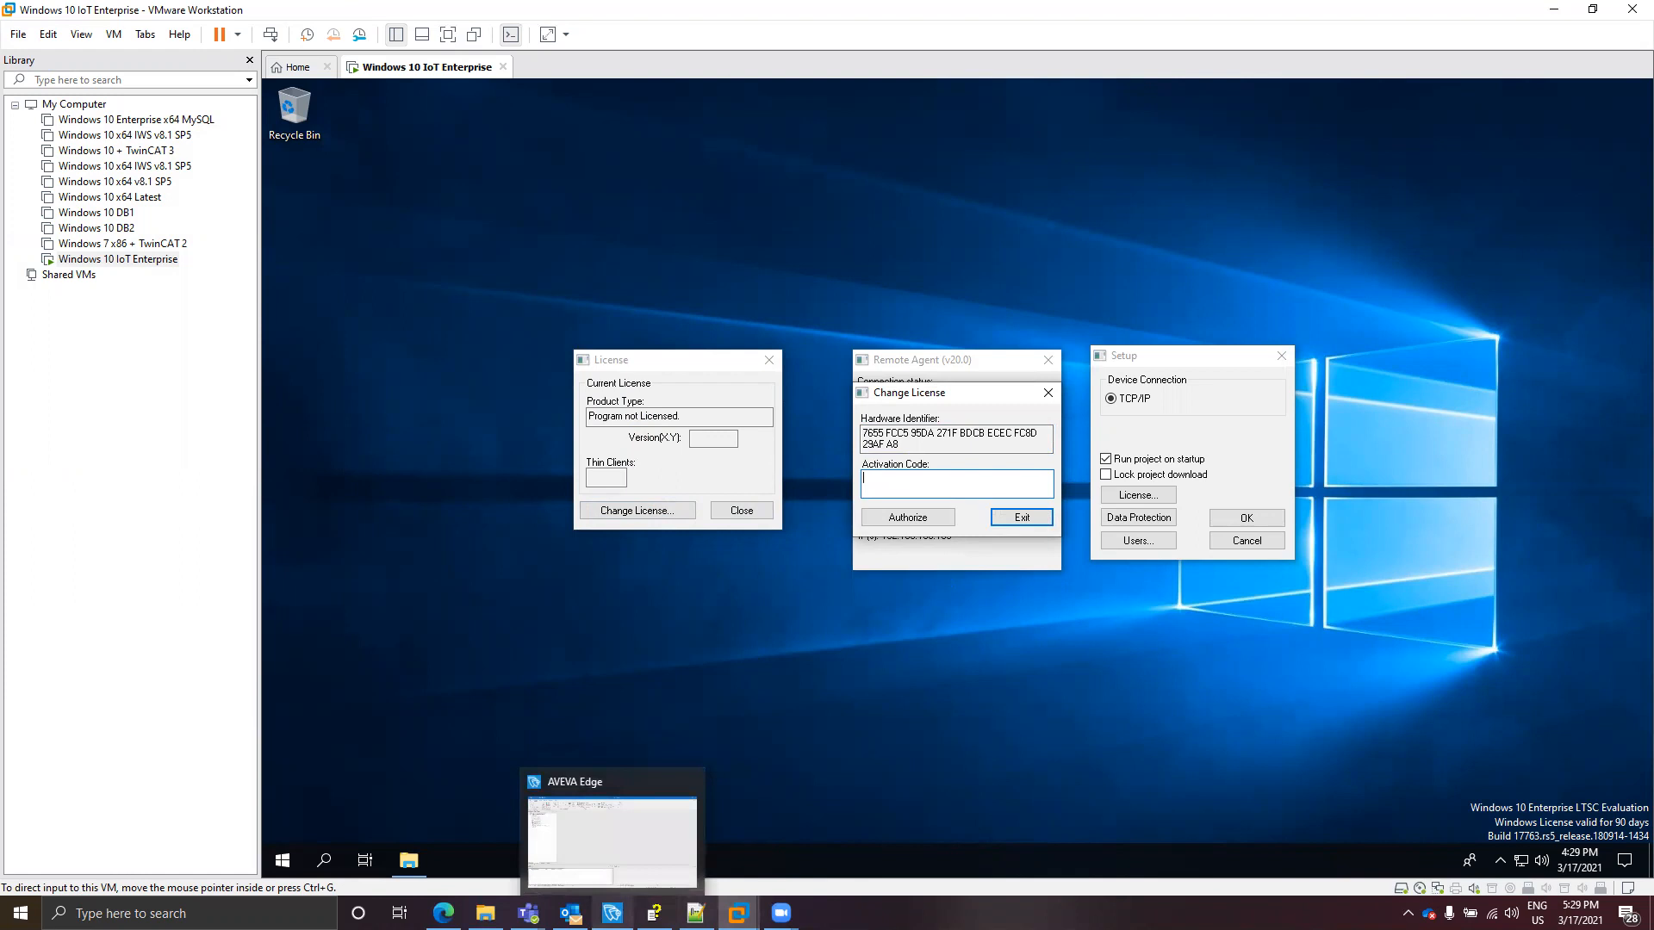
{"action": "left_click", "coordinate": [635, 831]}
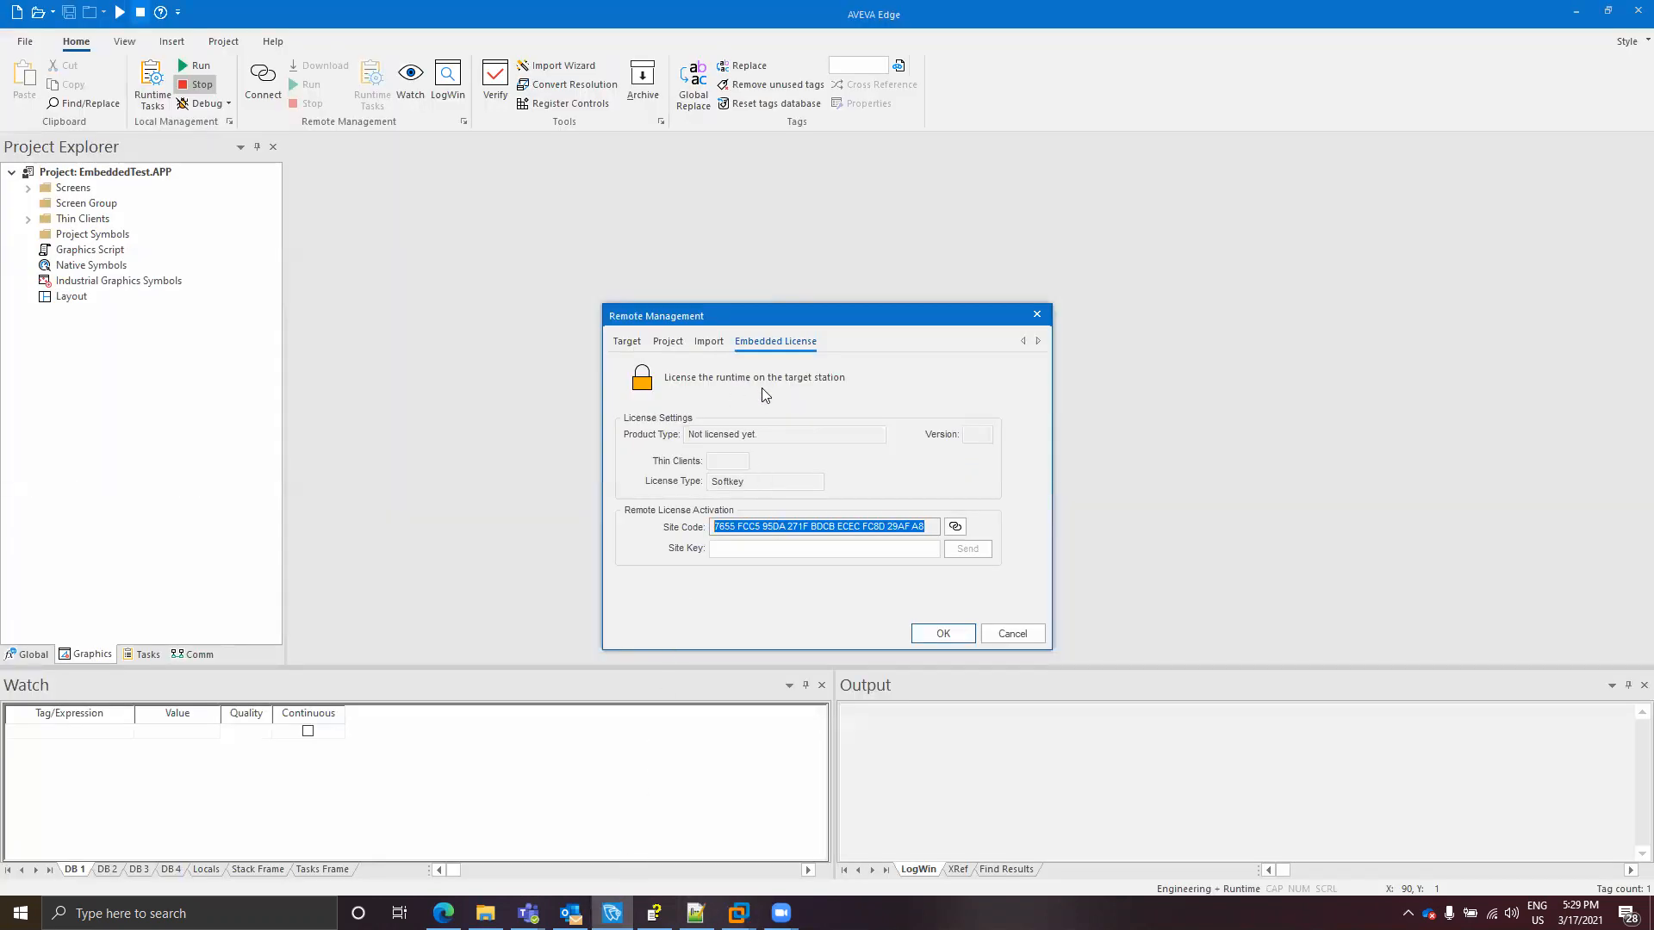
{"action": "left_click", "coordinate": [658, 339]}
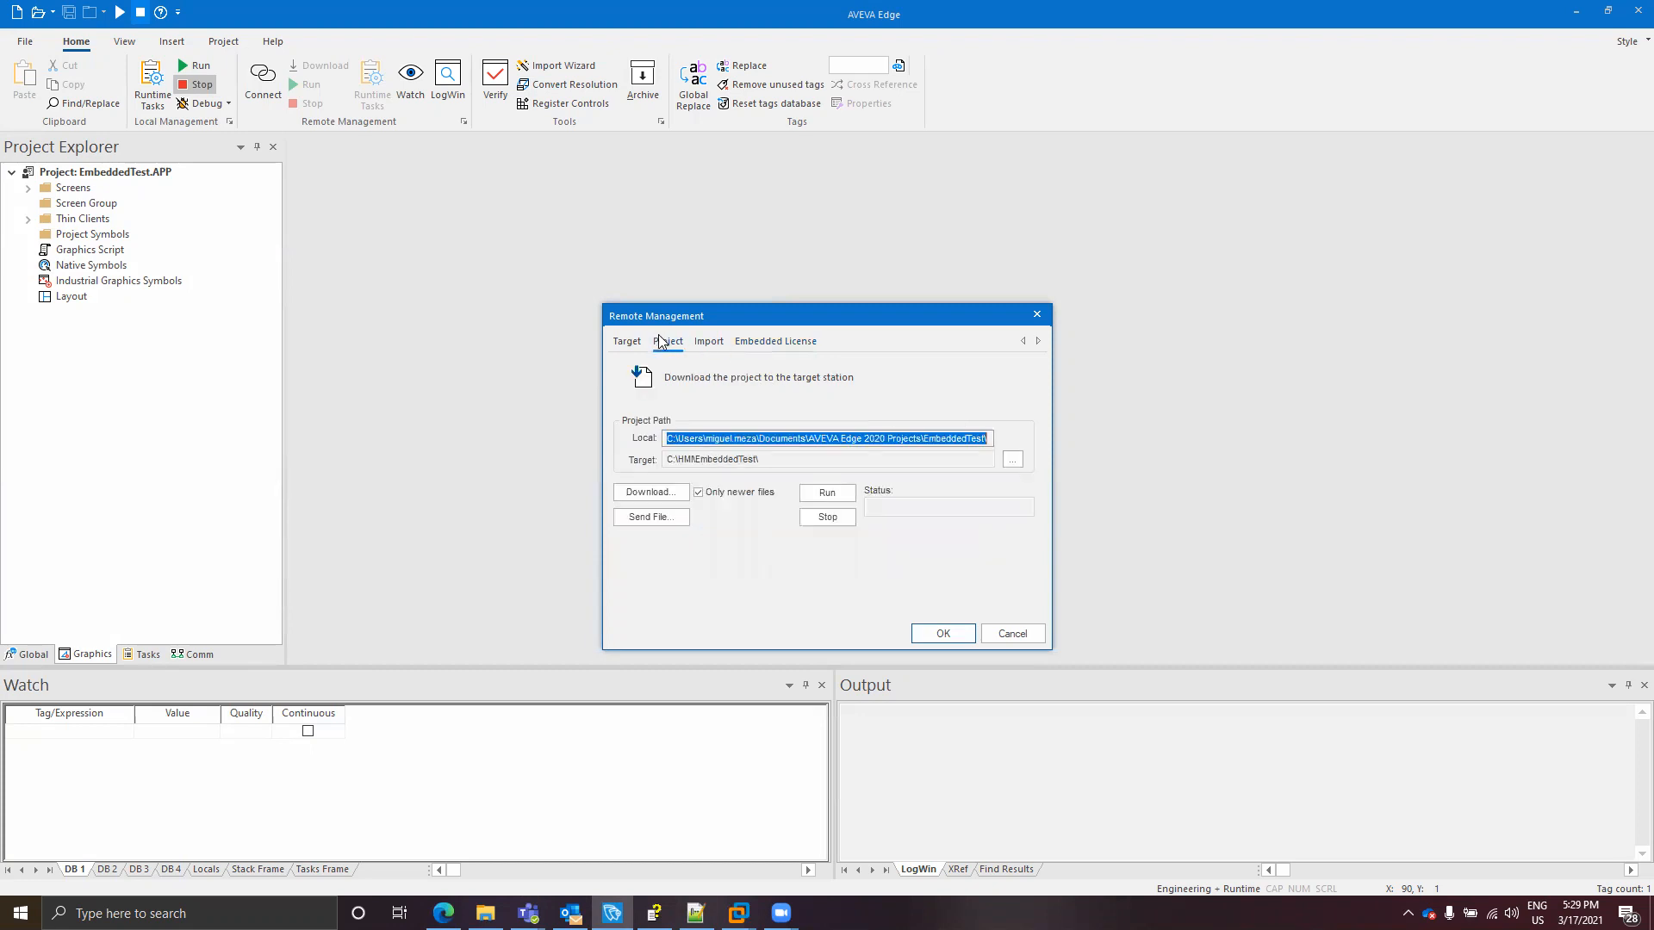
{"action": "left_click", "coordinate": [624, 341]}
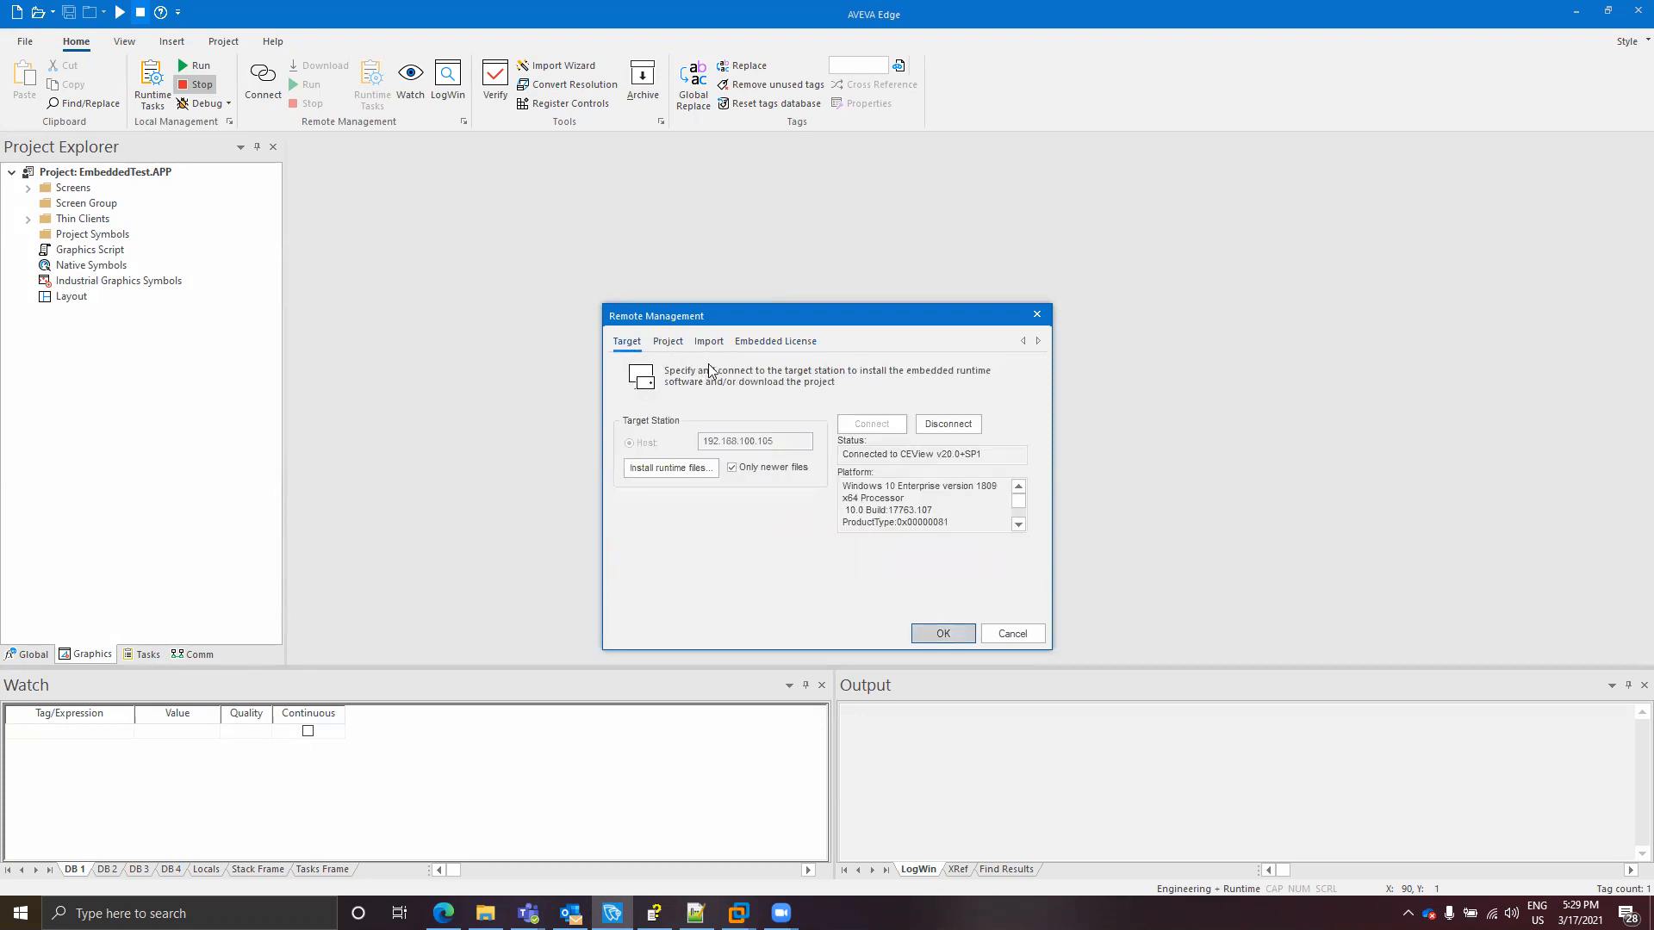
{"action": "left_click", "coordinate": [671, 343]}
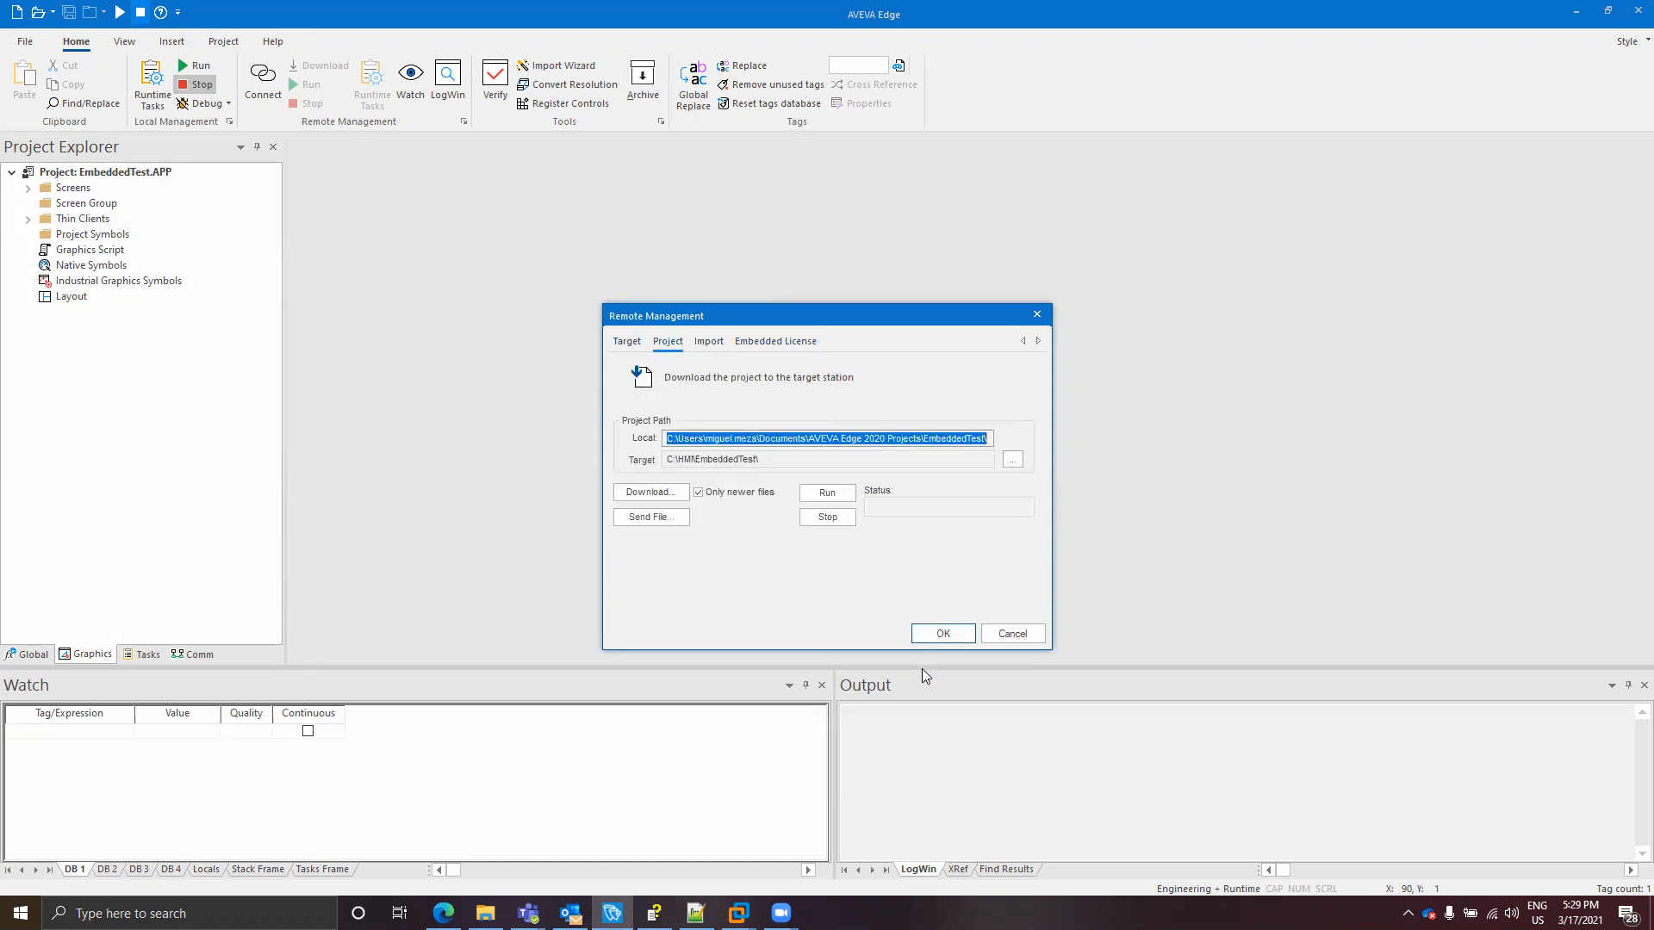
- Return to the Windows 10 IoT Enterprise virtual machine, close the Change License and License dialogs, and cancel the Remote Agent setup
{"action": "mouse_move", "coordinate": [738, 912]}
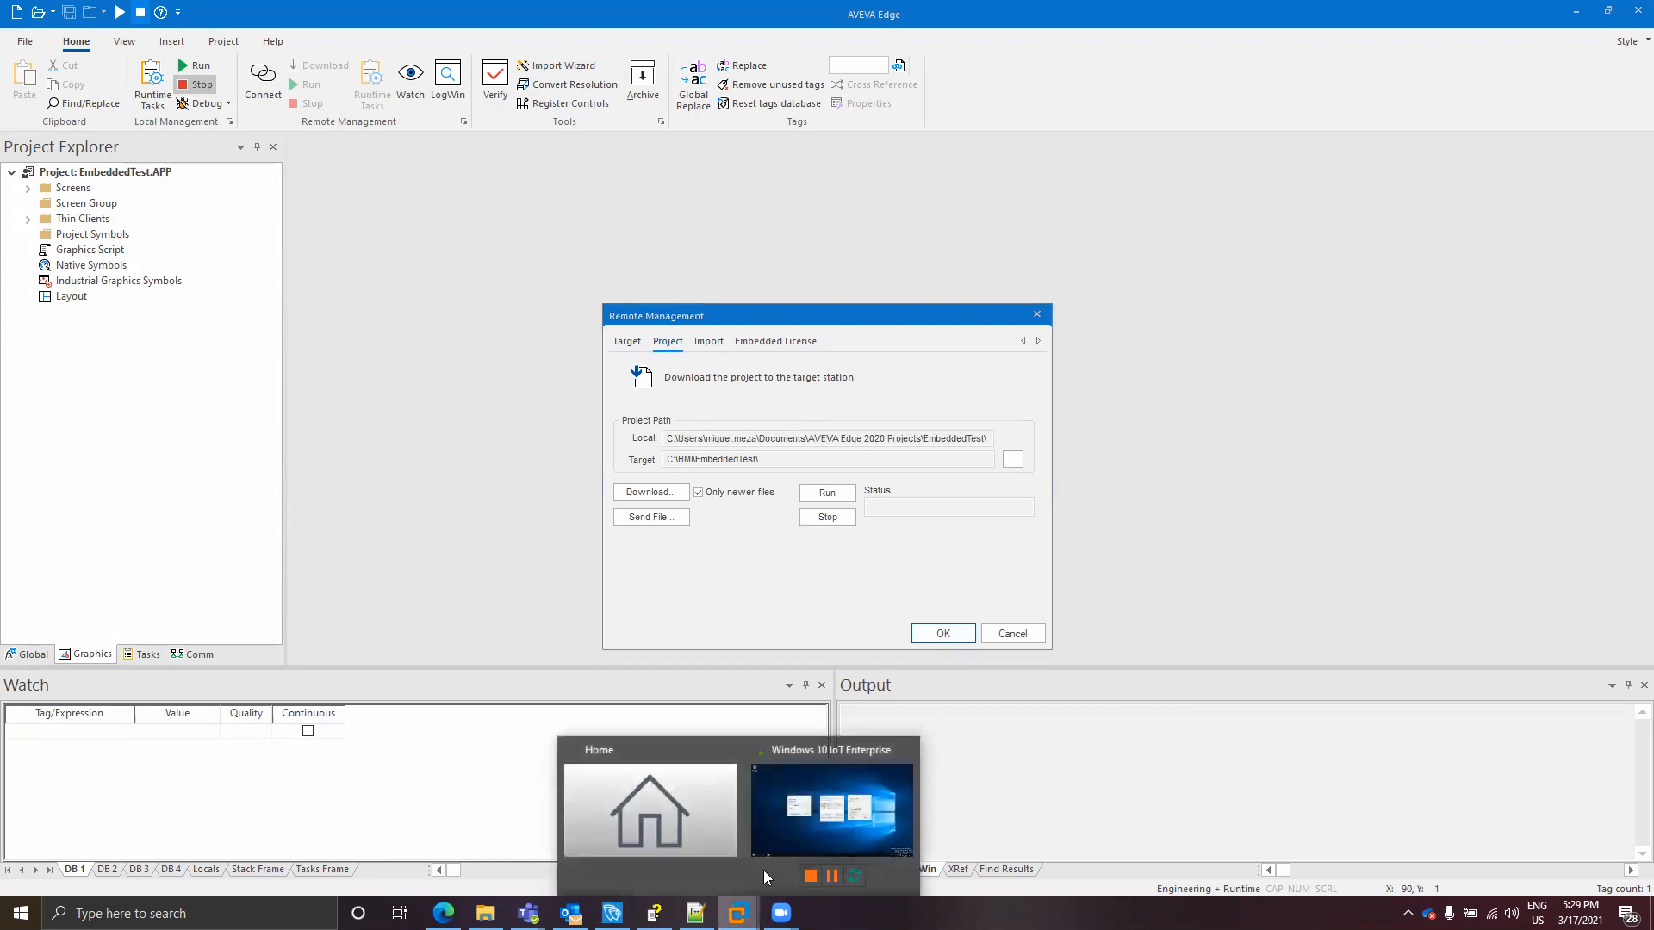
{"action": "left_click", "coordinate": [827, 818]}
{"action": "left_click", "coordinate": [908, 654]}
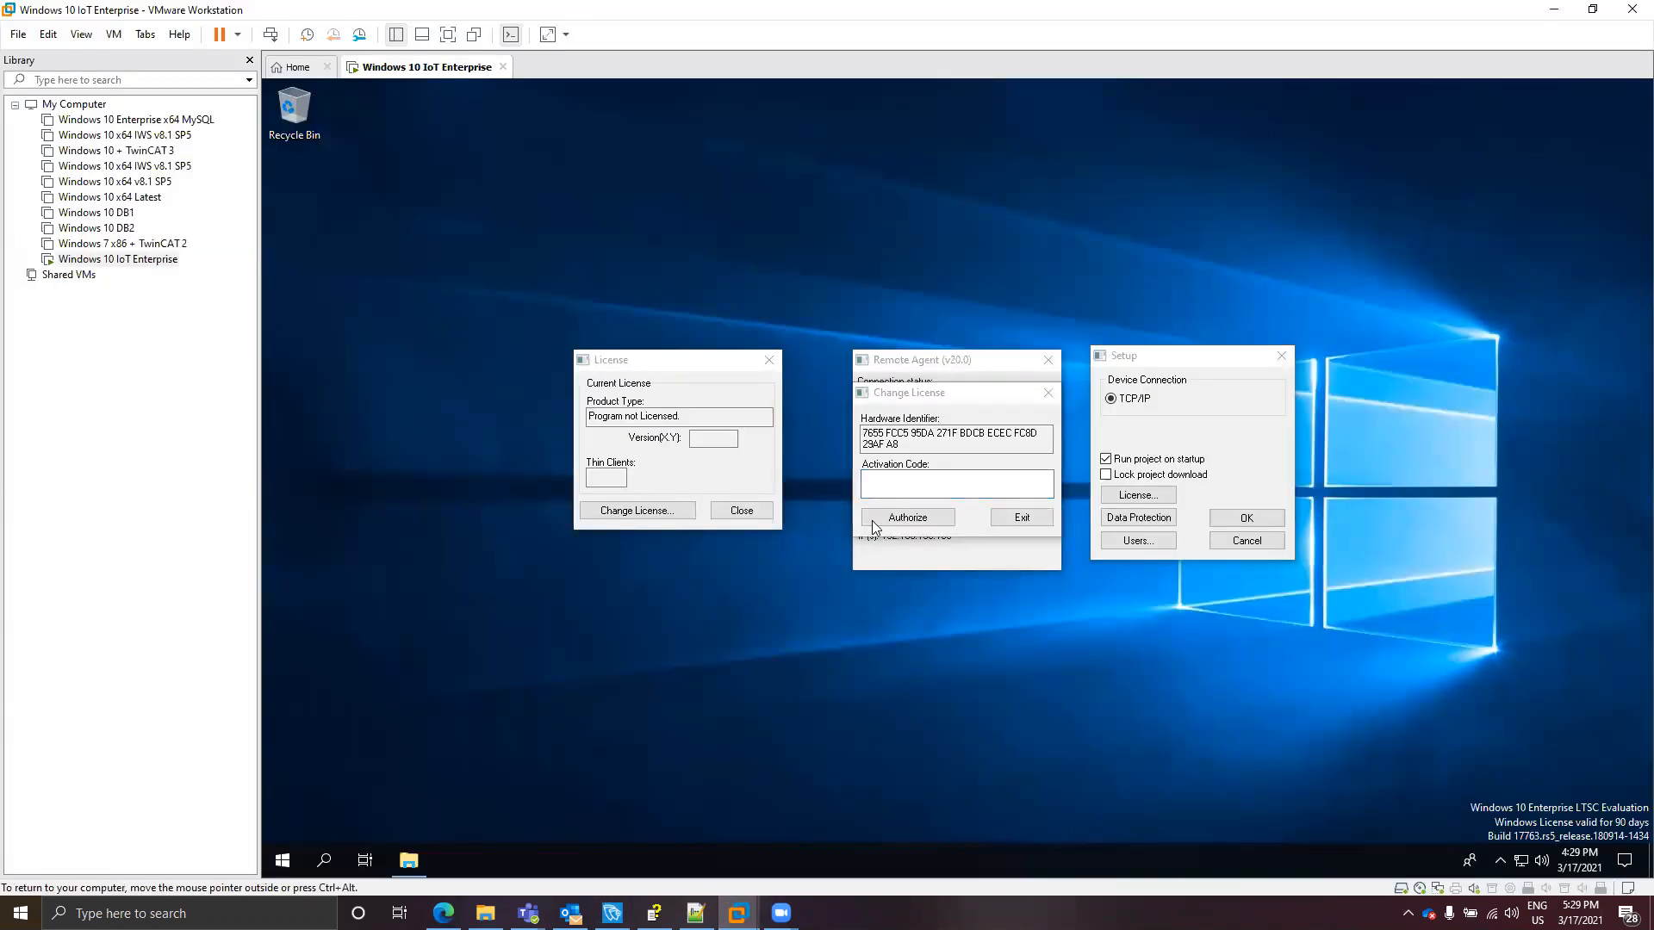
{"action": "left_click", "coordinate": [1019, 513]}
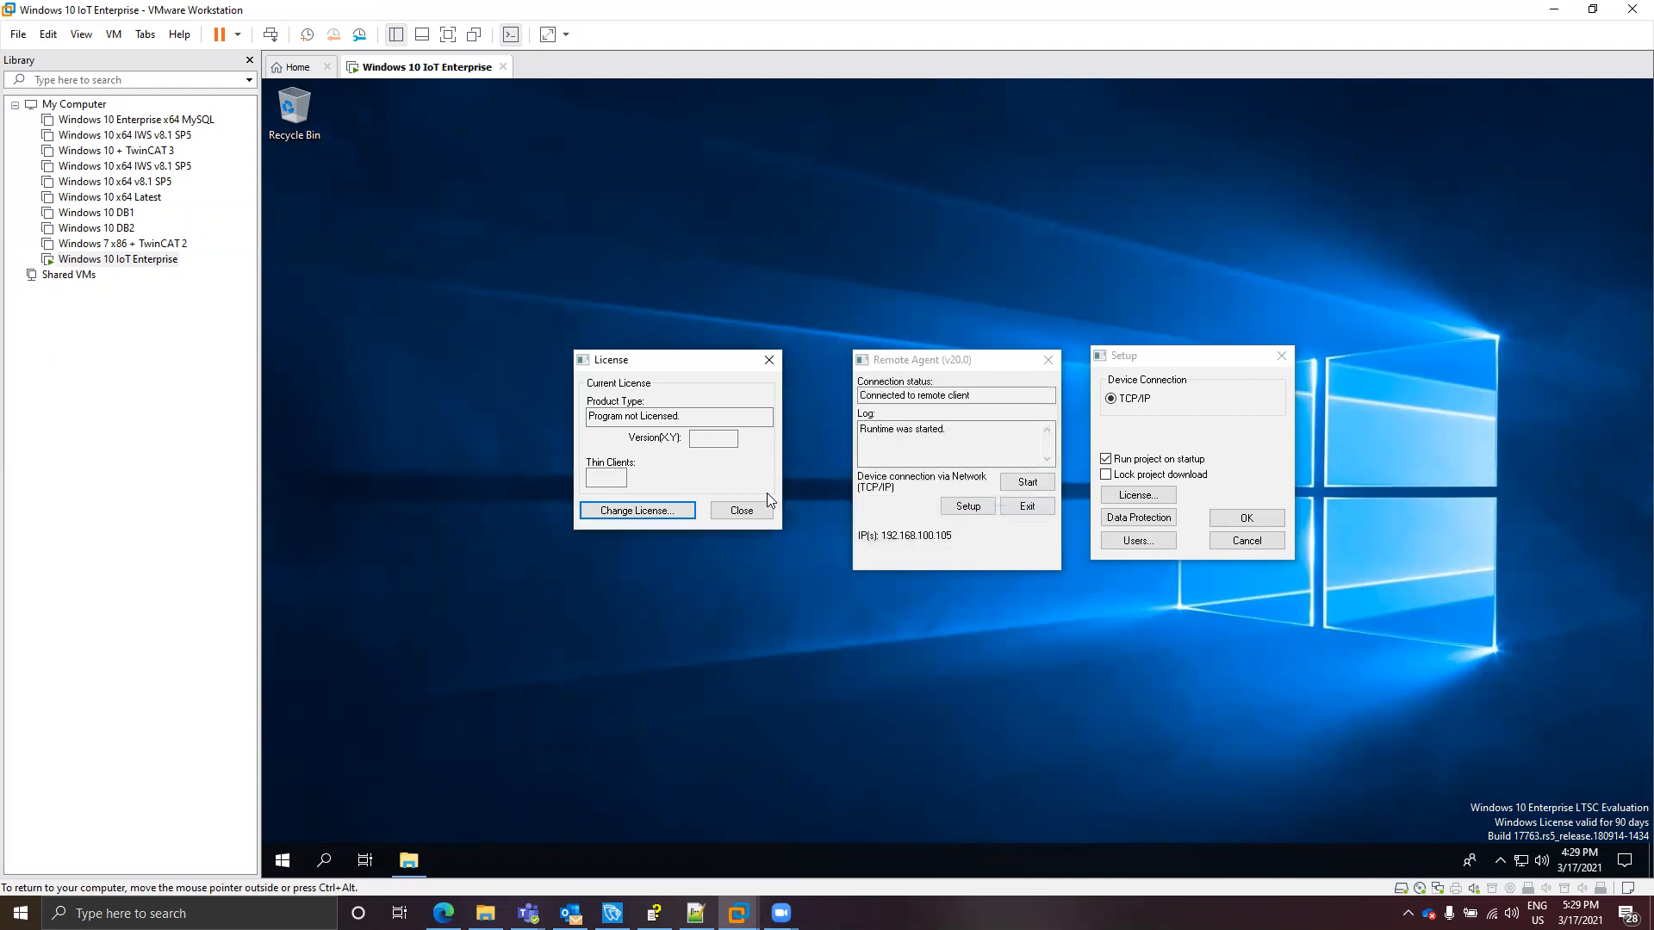
{"action": "left_click", "coordinate": [741, 511]}
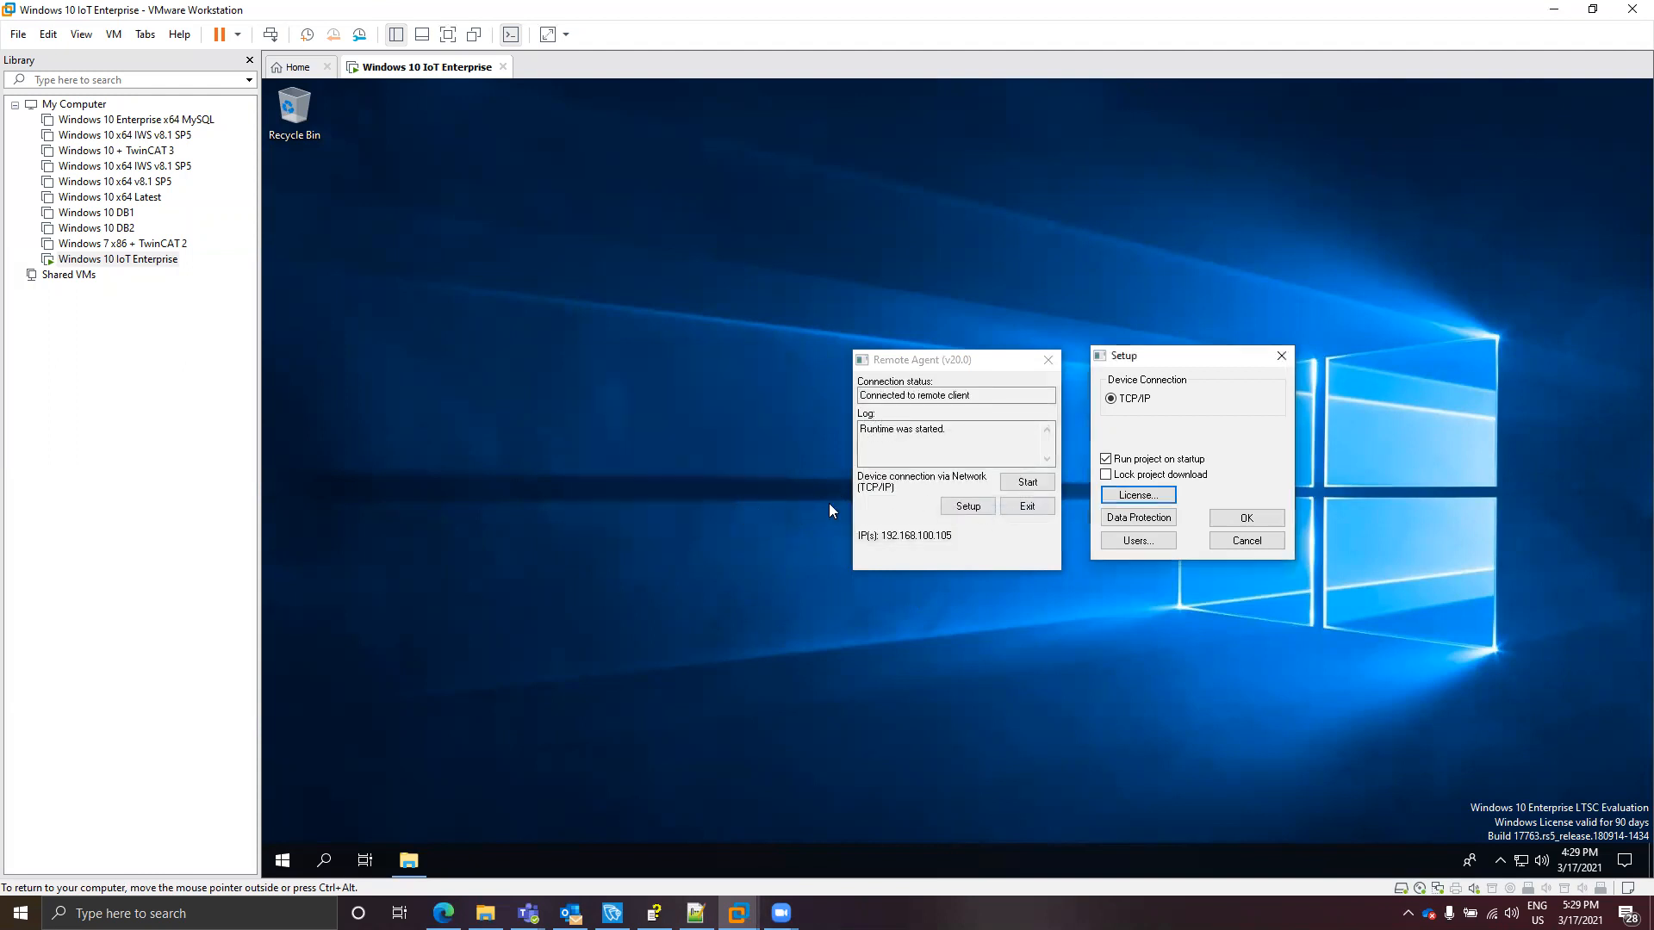
{"action": "left_click", "coordinate": [1247, 541]}
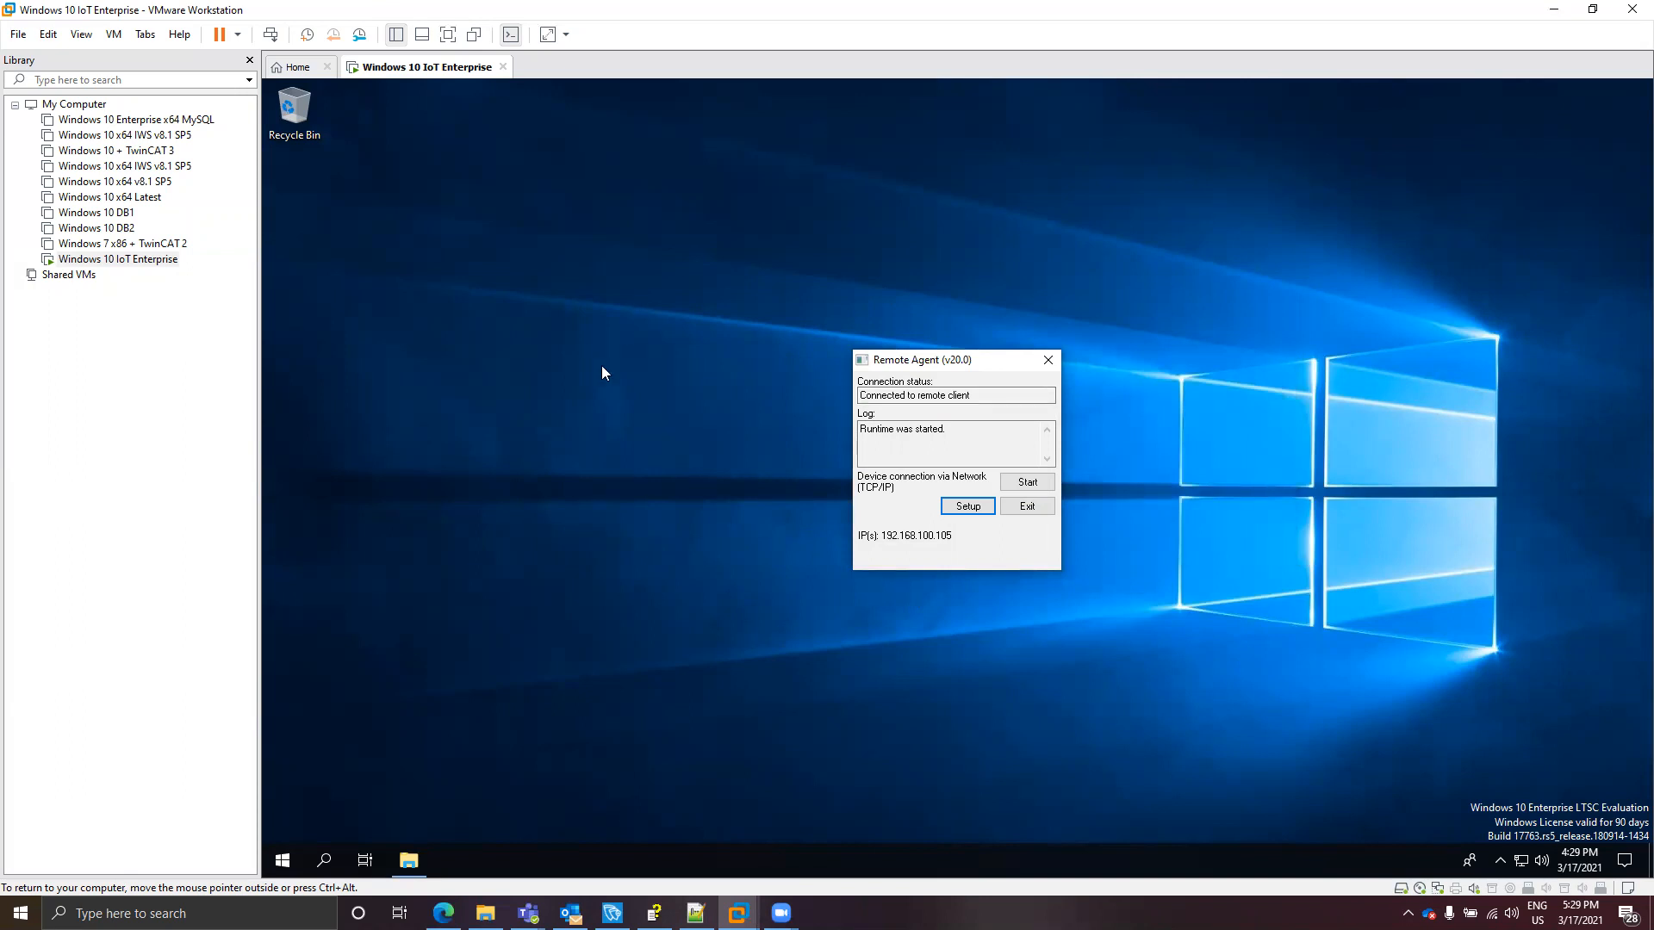
- Open C:\ProgramData\Microsoft\Windows\Start Menu\Programs\StartUp in a second File Explorer window, offset from the C:\HMI window
{"action": "left_click", "coordinate": [283, 859]}
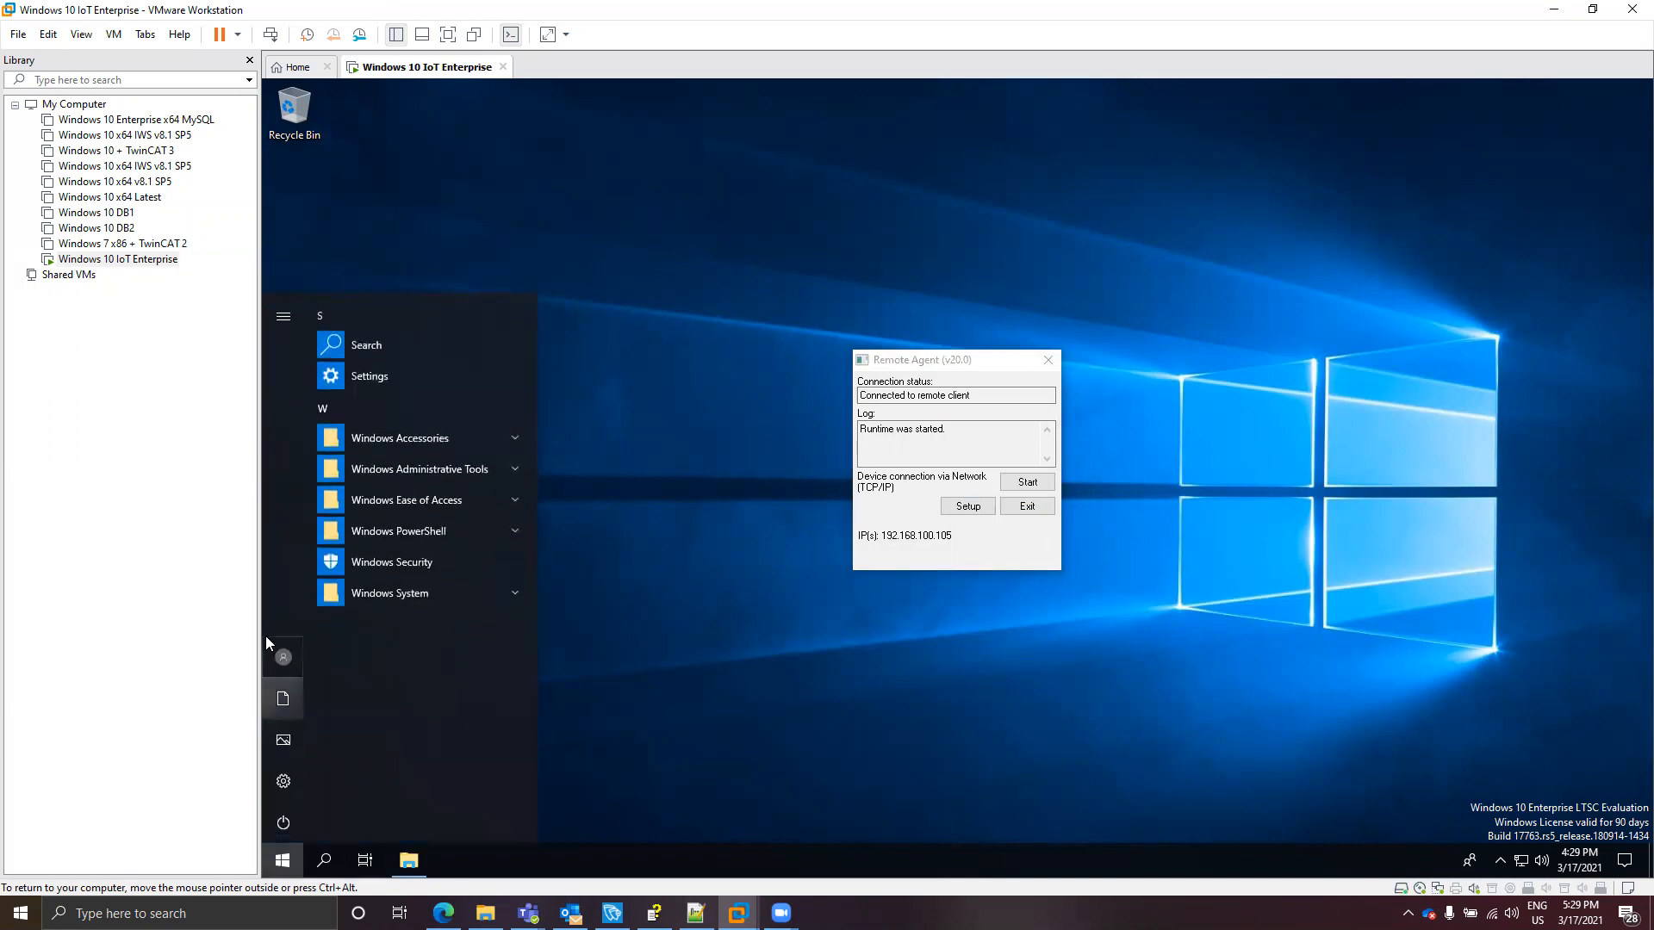
{"action": "left_click", "coordinate": [409, 861]}
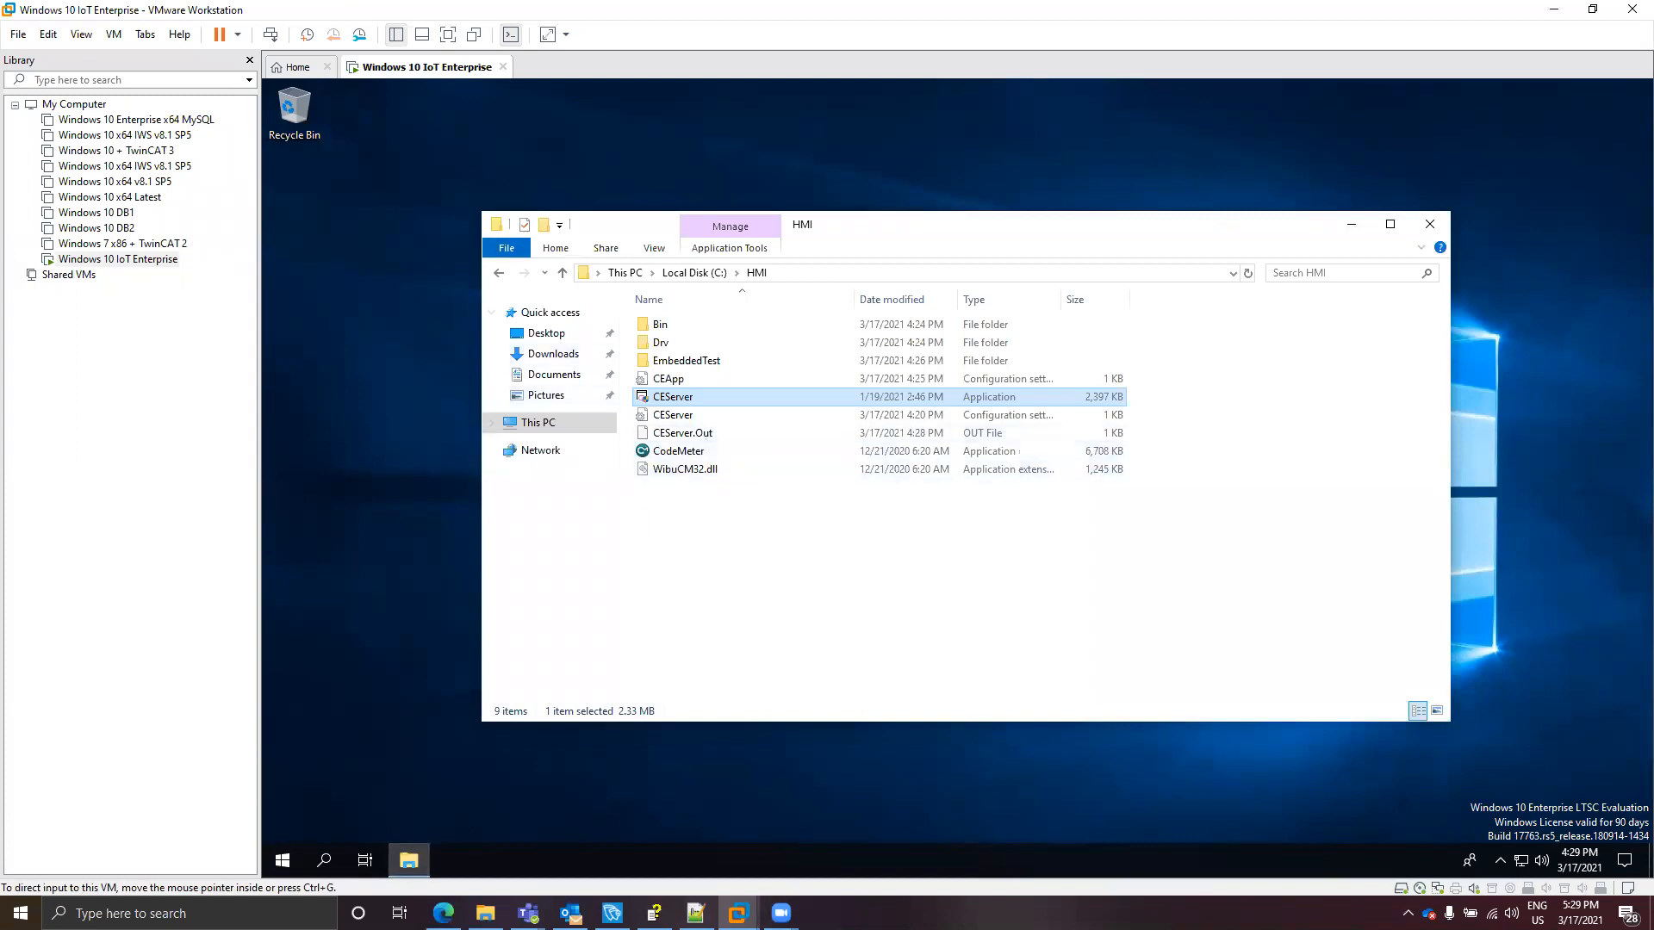
{"action": "left_click", "coordinate": [443, 913]}
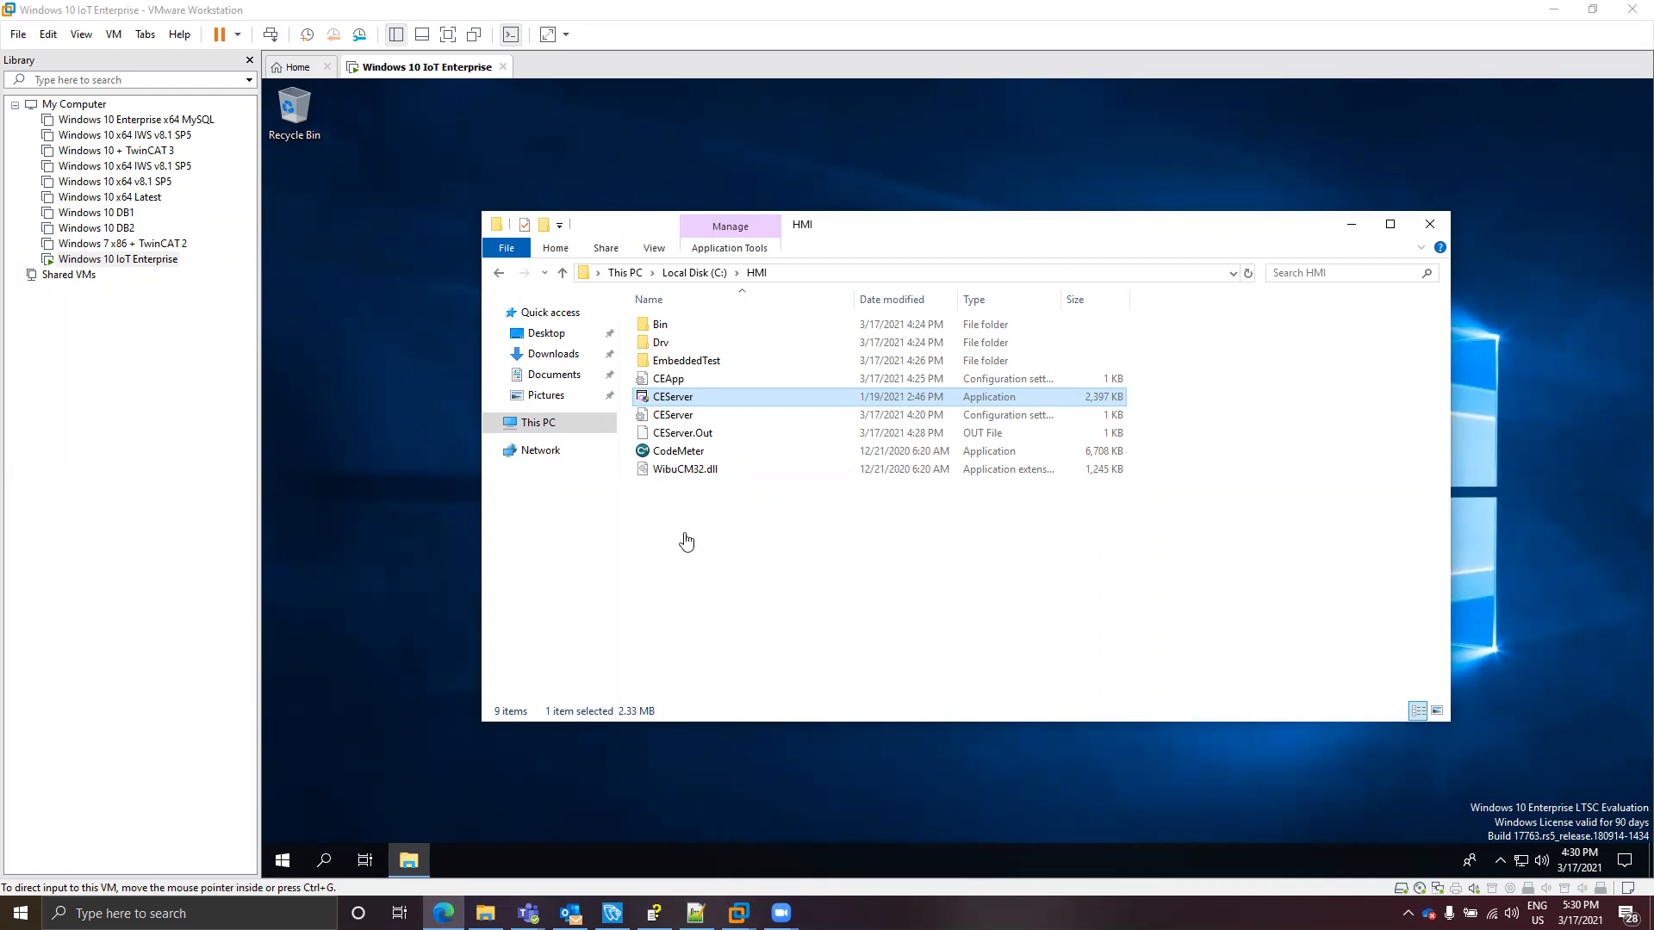
{"action": "left_click", "coordinate": [405, 868]}
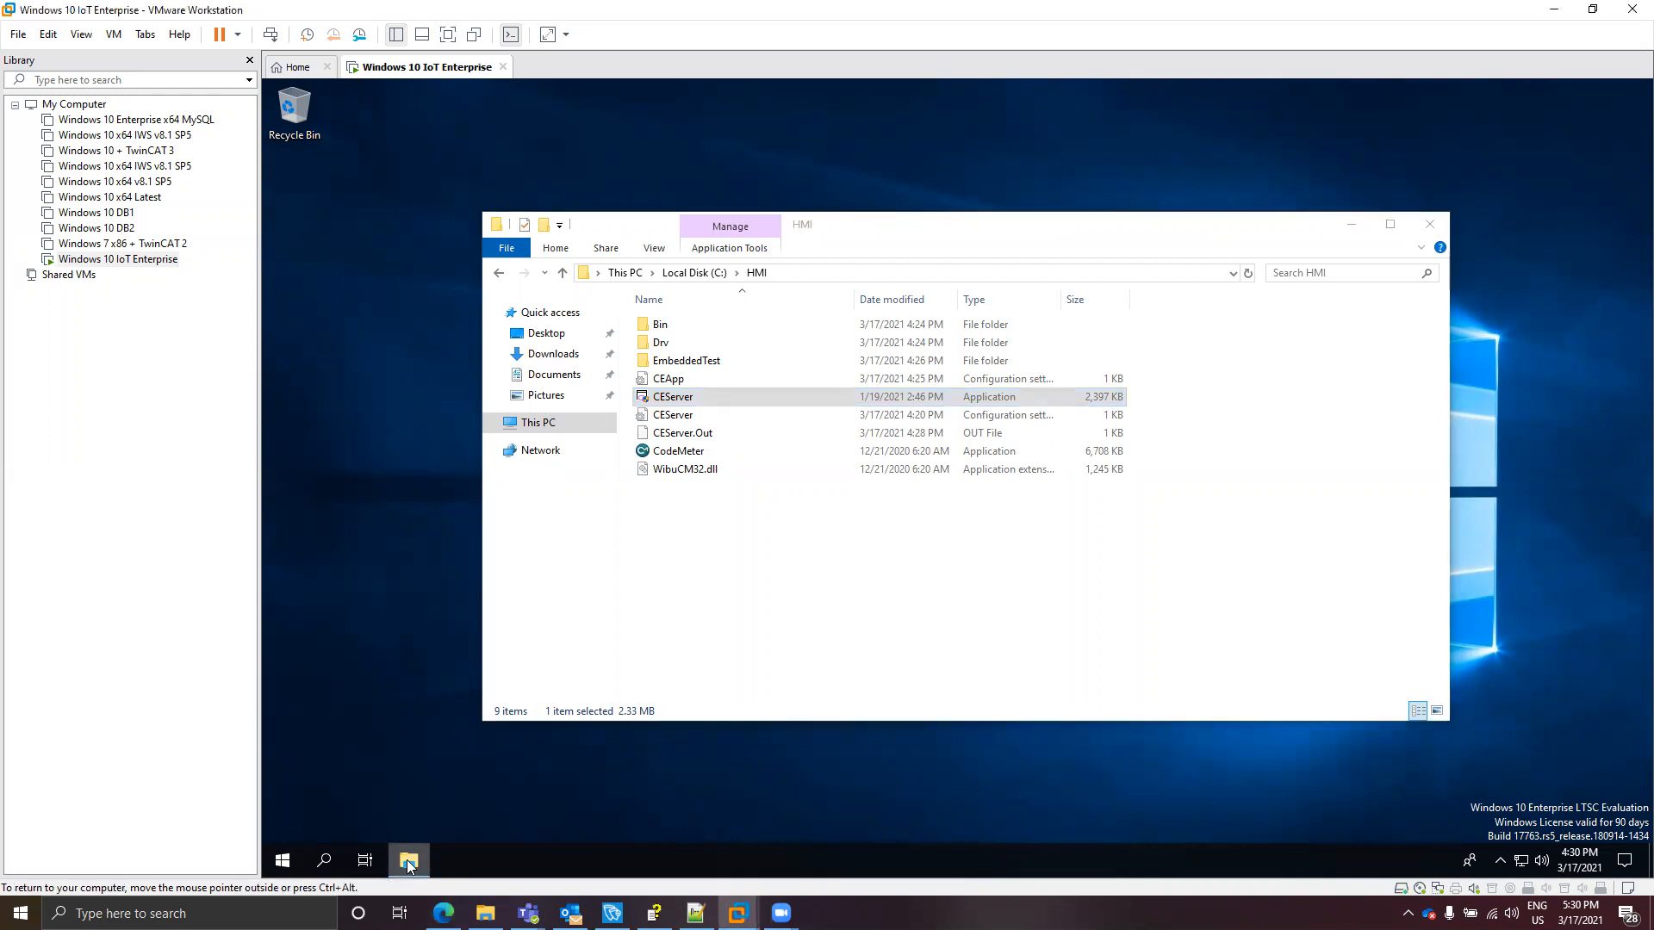
{"action": "right_click", "coordinate": [408, 866]}
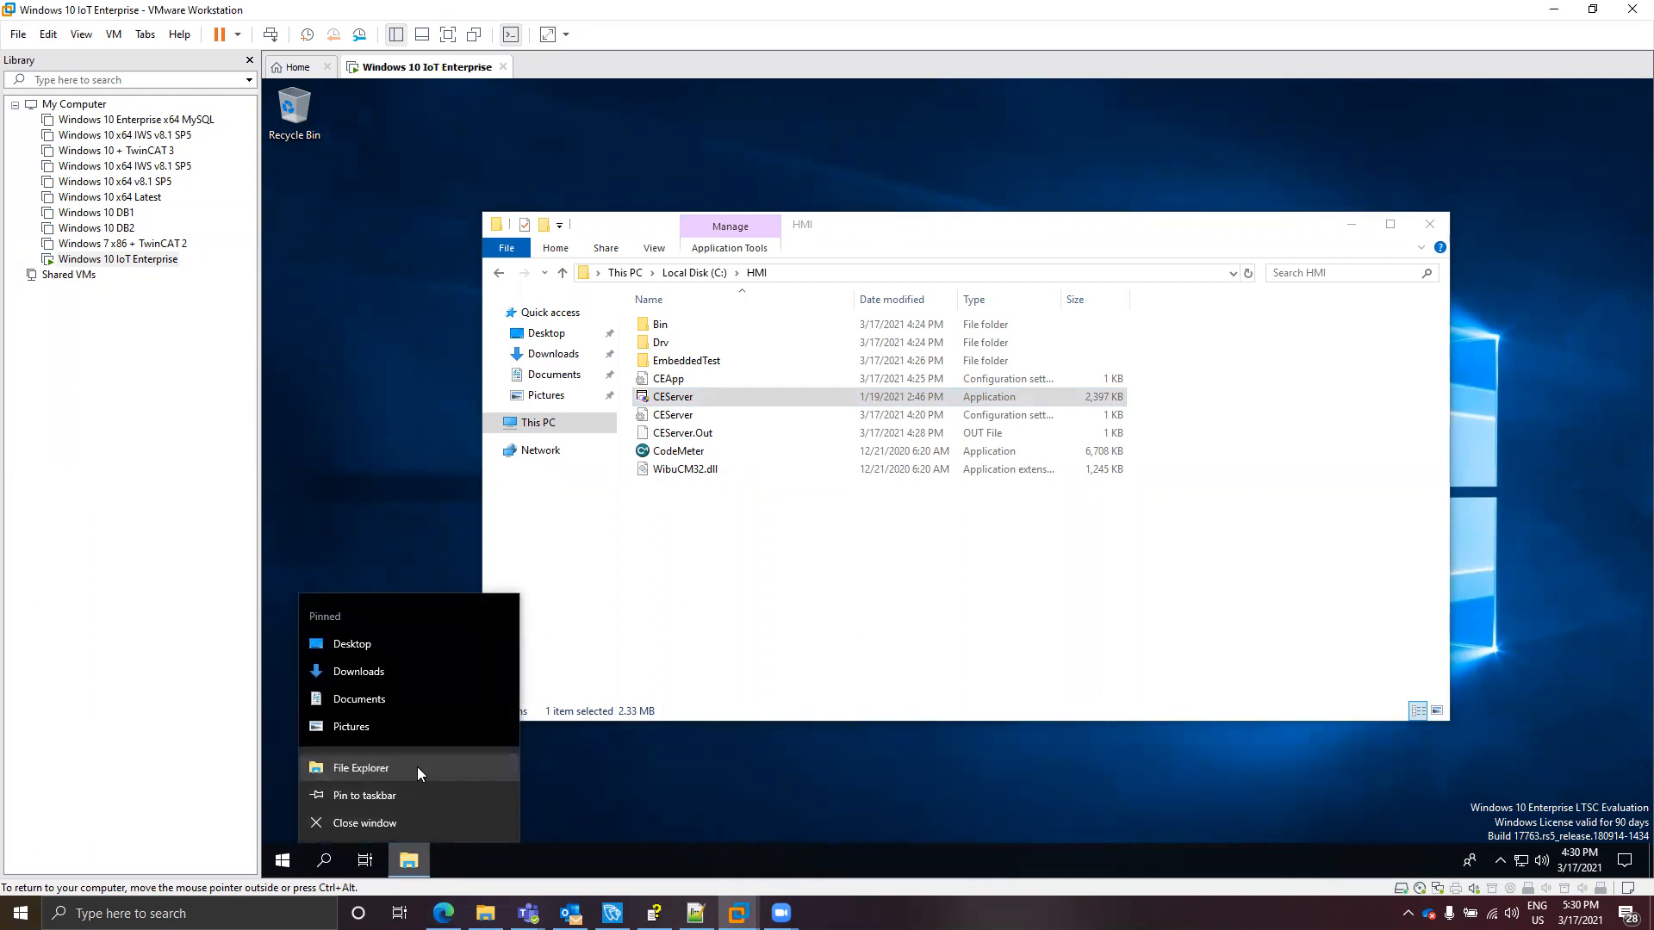
{"action": "left_click", "coordinate": [416, 769]}
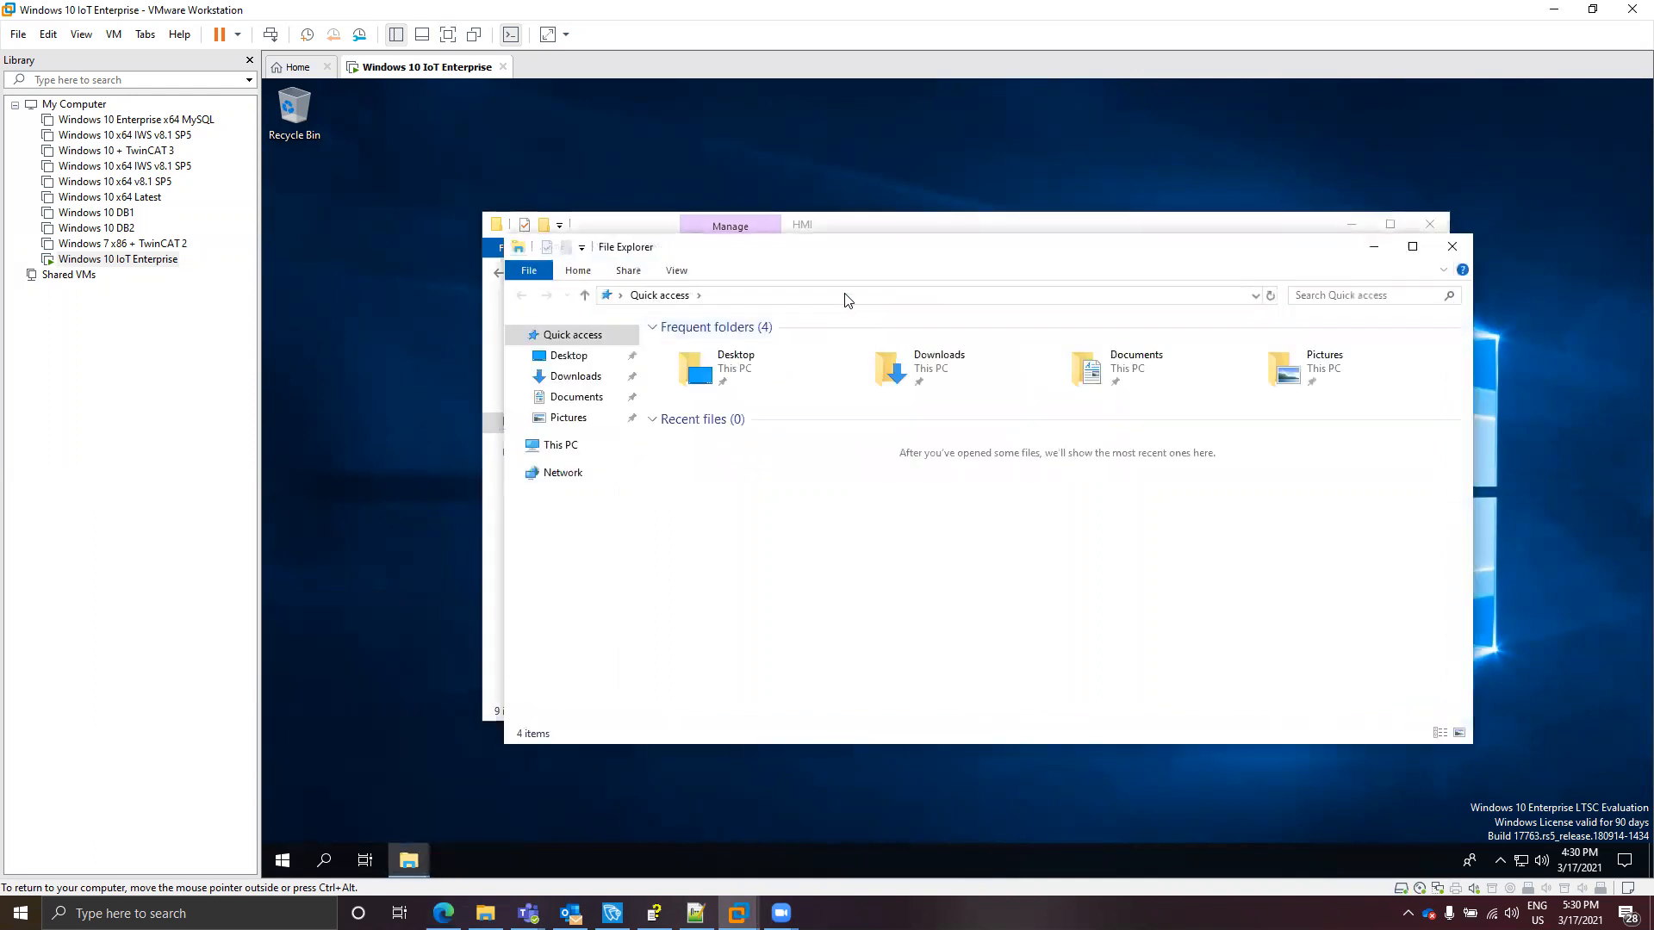
{"action": "left_click", "coordinate": [851, 291]}
{"action": "type", "text": "C:\\ProgramData\\Microsoft\\Windows\\Start Menu\\Programs\\Startup"}
{"action": "key", "text": "Return"}
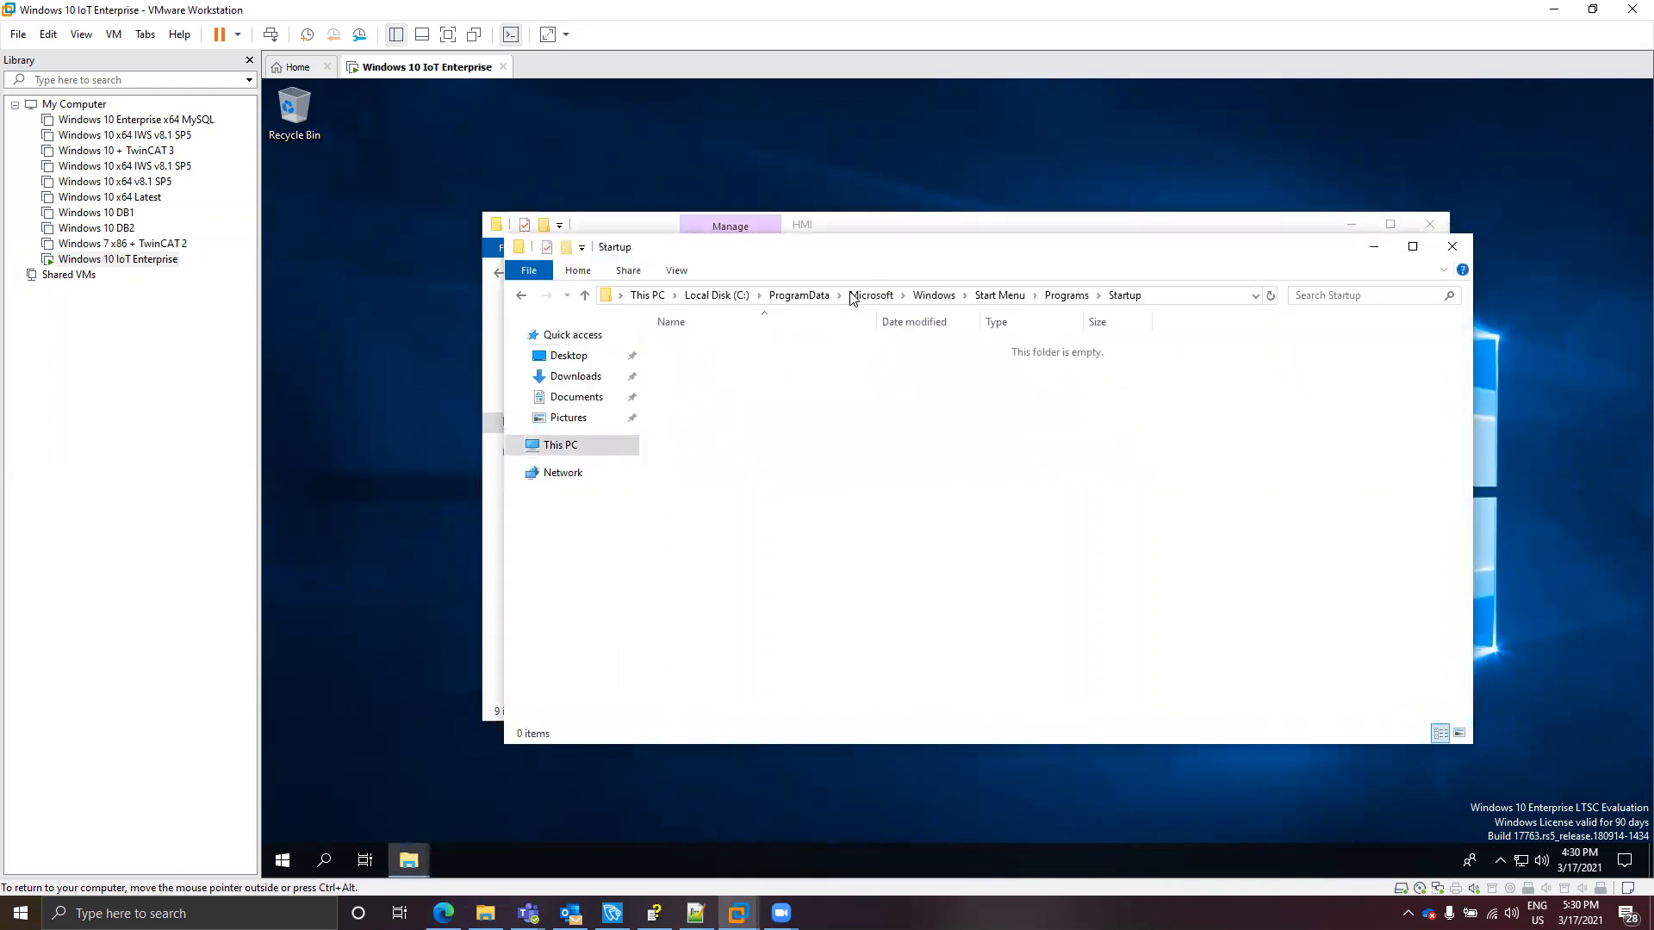
{"action": "left_click", "coordinate": [1166, 297]}
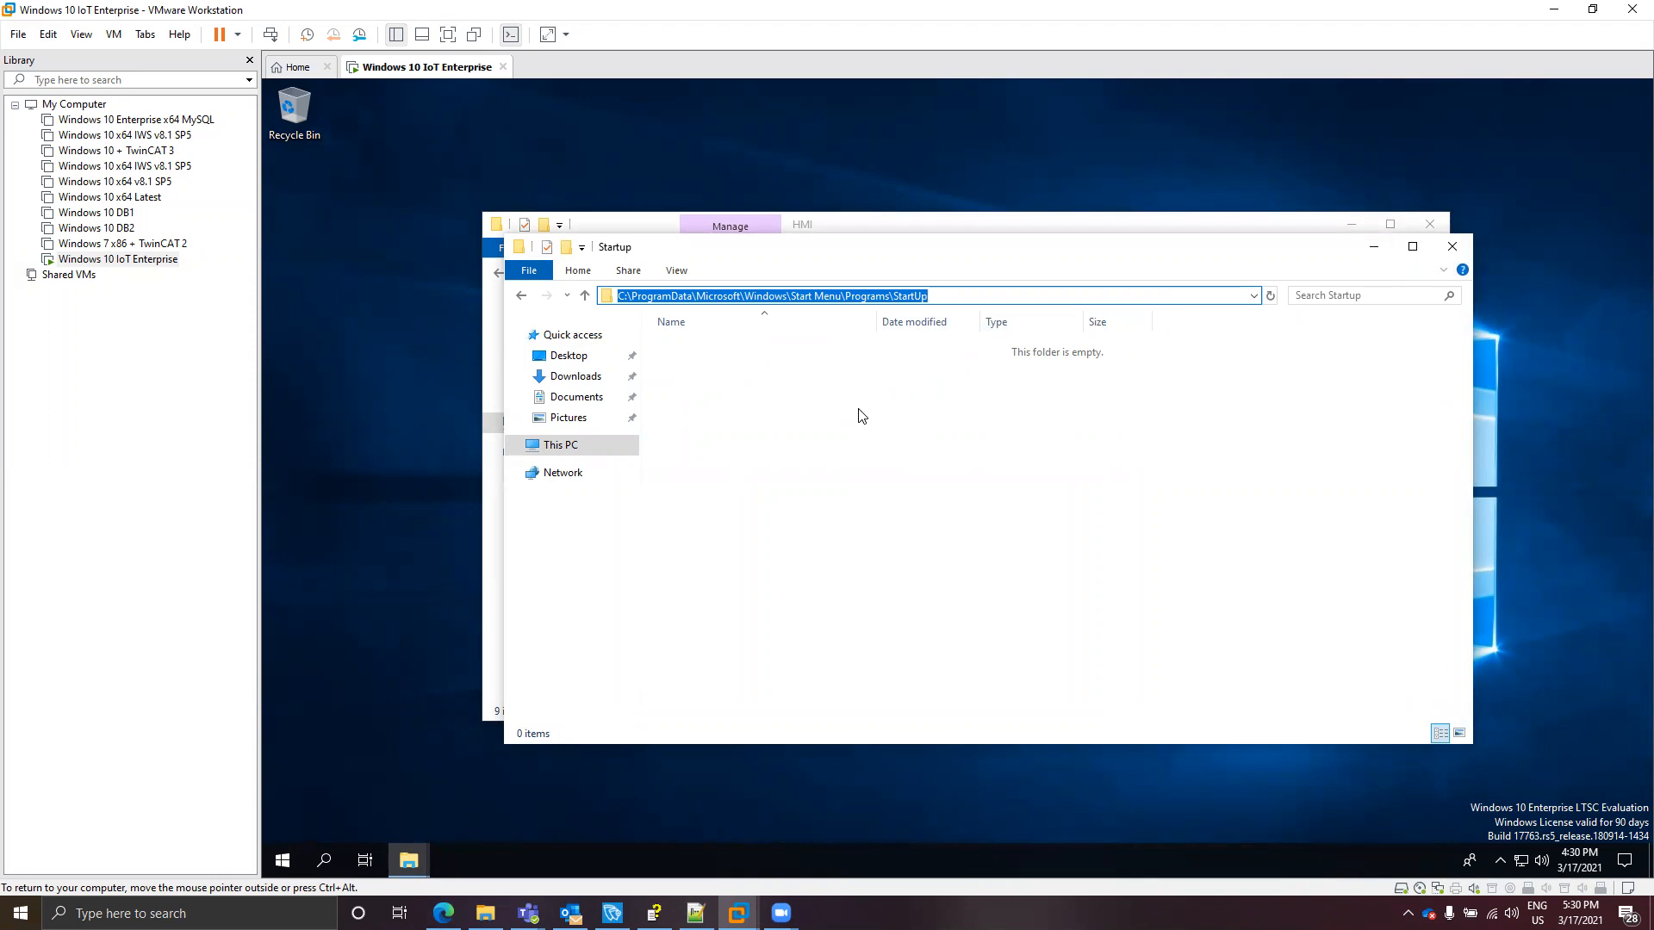
{"action": "left_click_drag", "start_coordinate": [856, 255], "coordinate": [982, 292]}
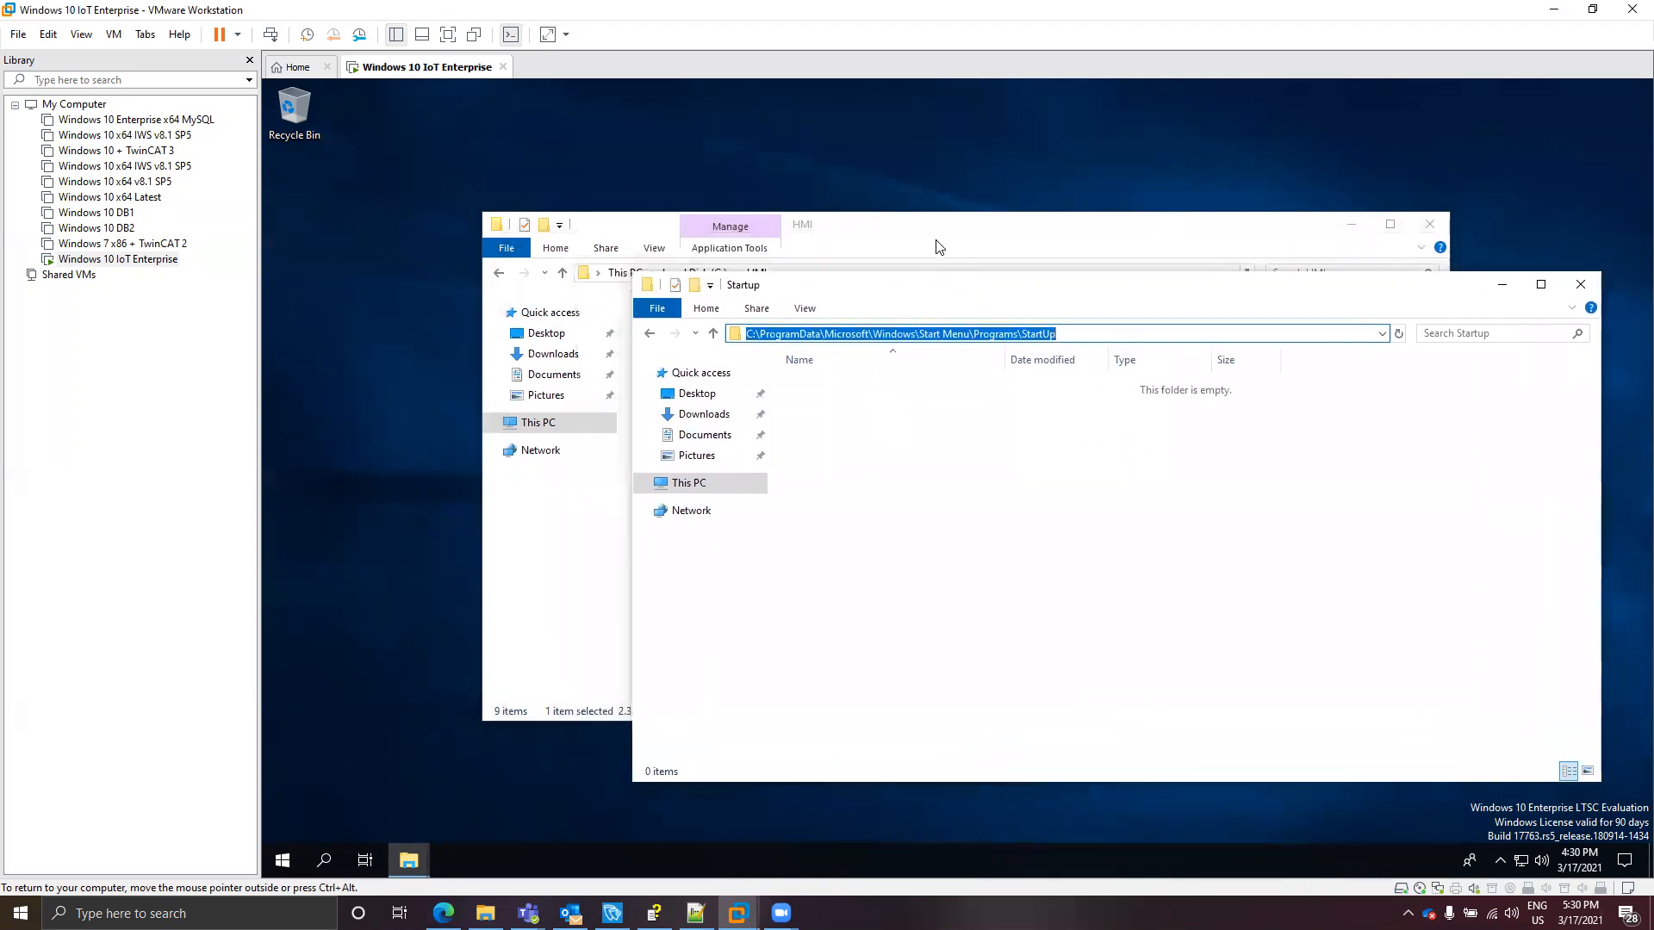
- Create a desktop shortcut to the CEServer application in the C:\HMI folder
{"action": "left_click", "coordinate": [939, 248]}
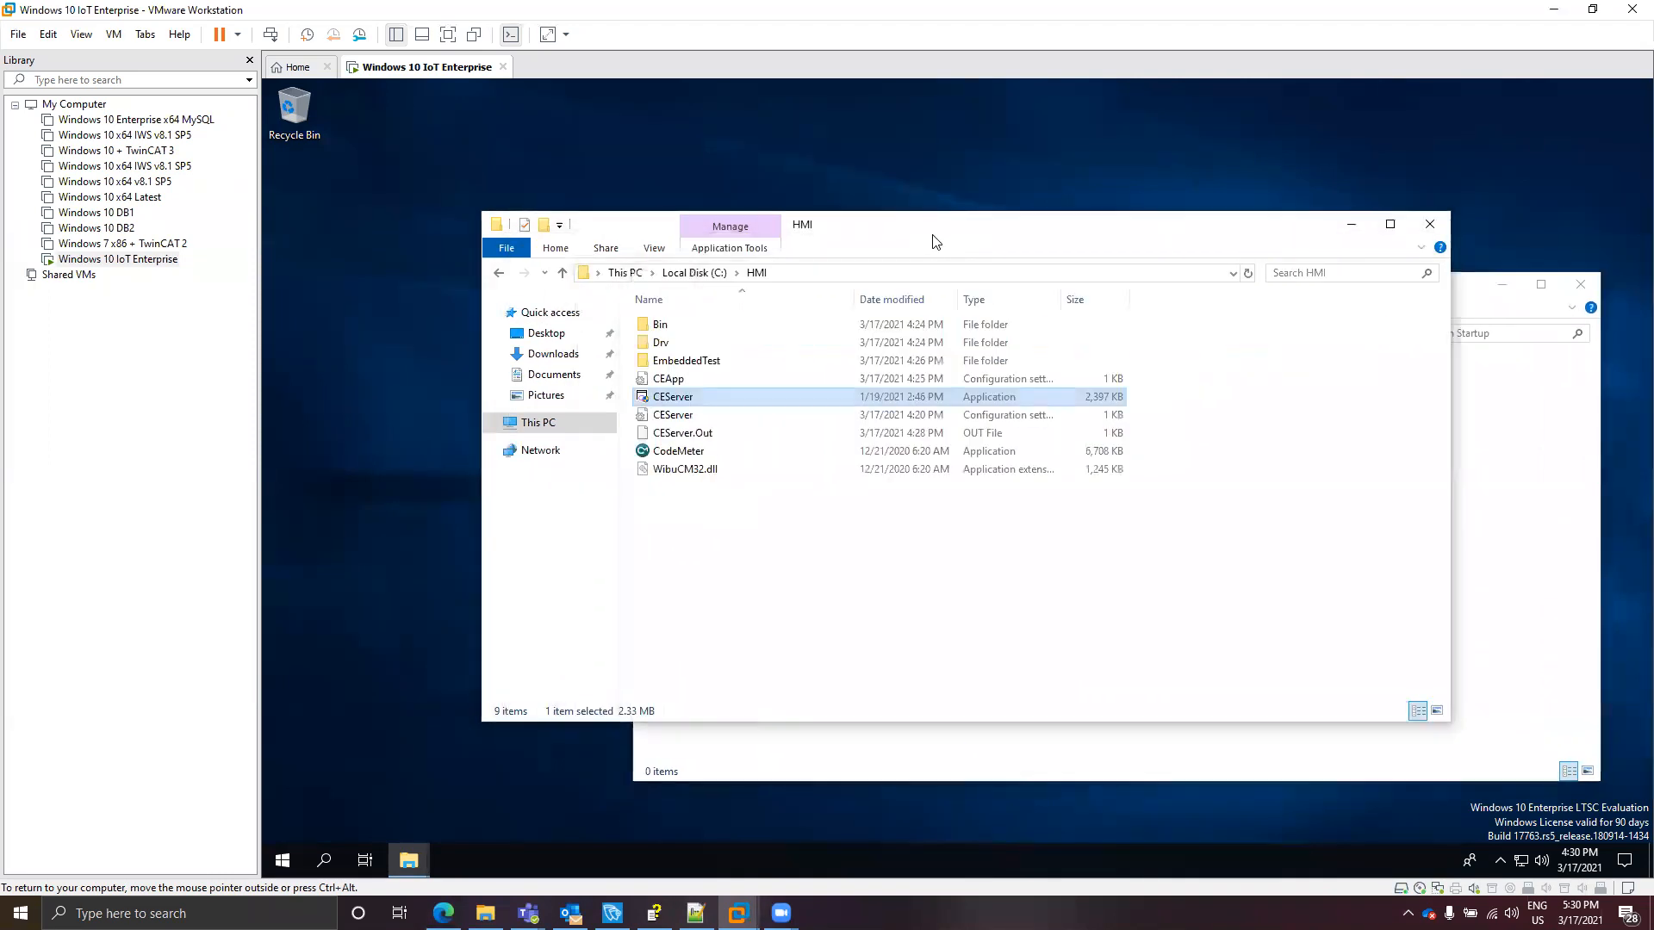
{"action": "right_click", "coordinate": [681, 404]}
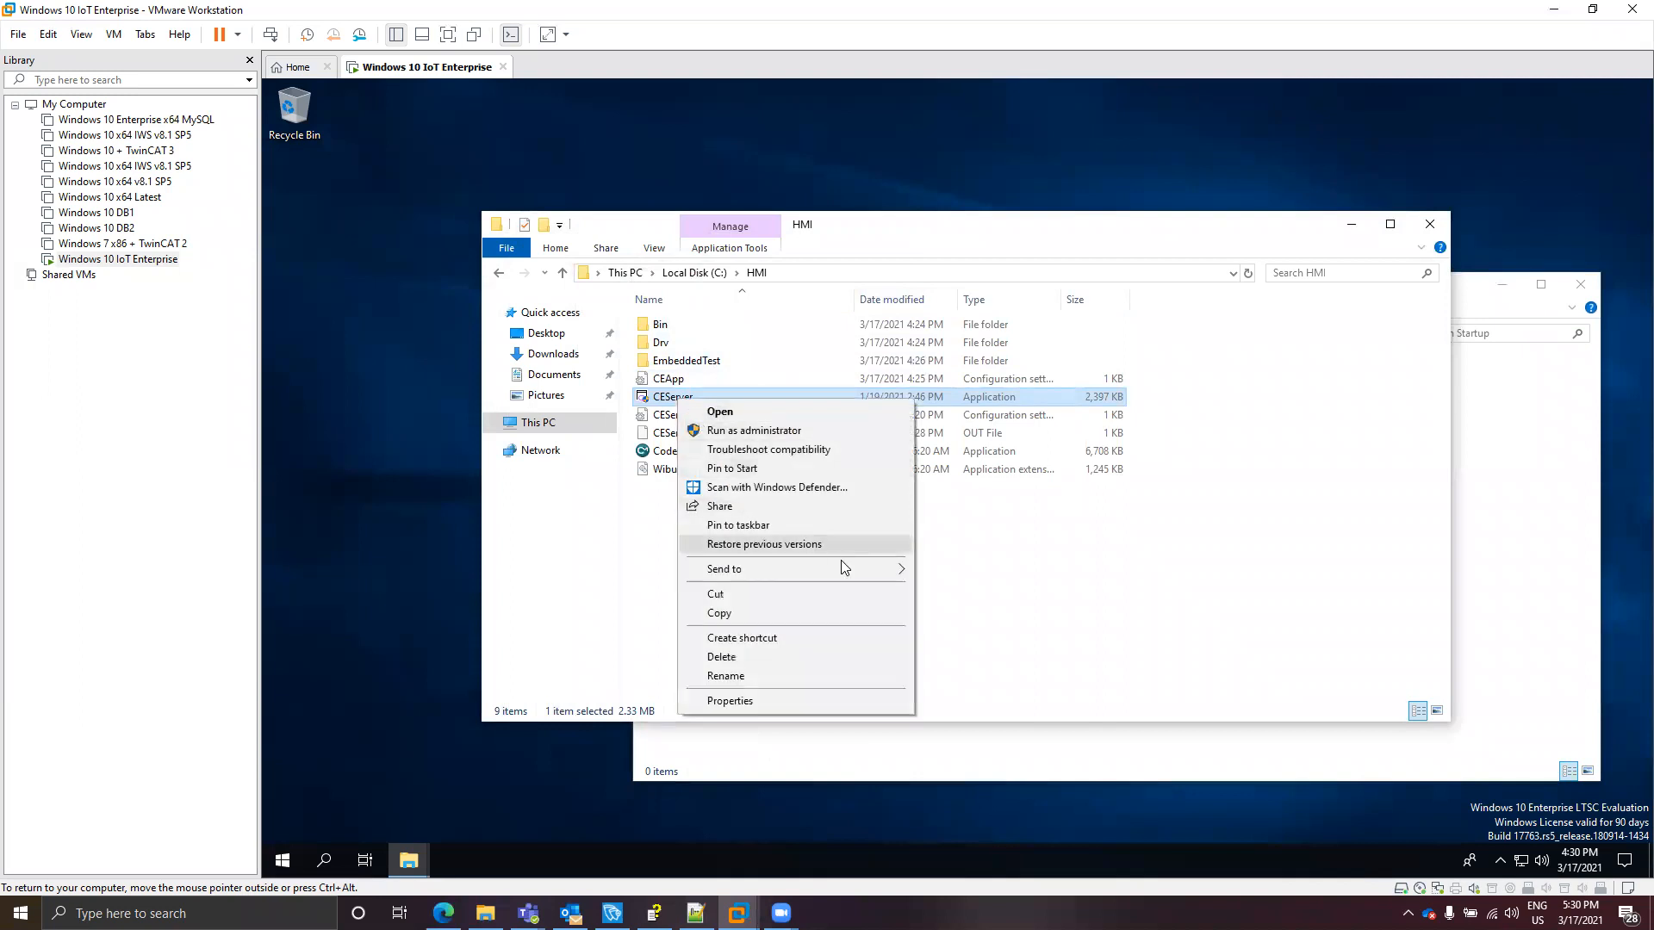
{"action": "mouse_move", "coordinate": [843, 568]}
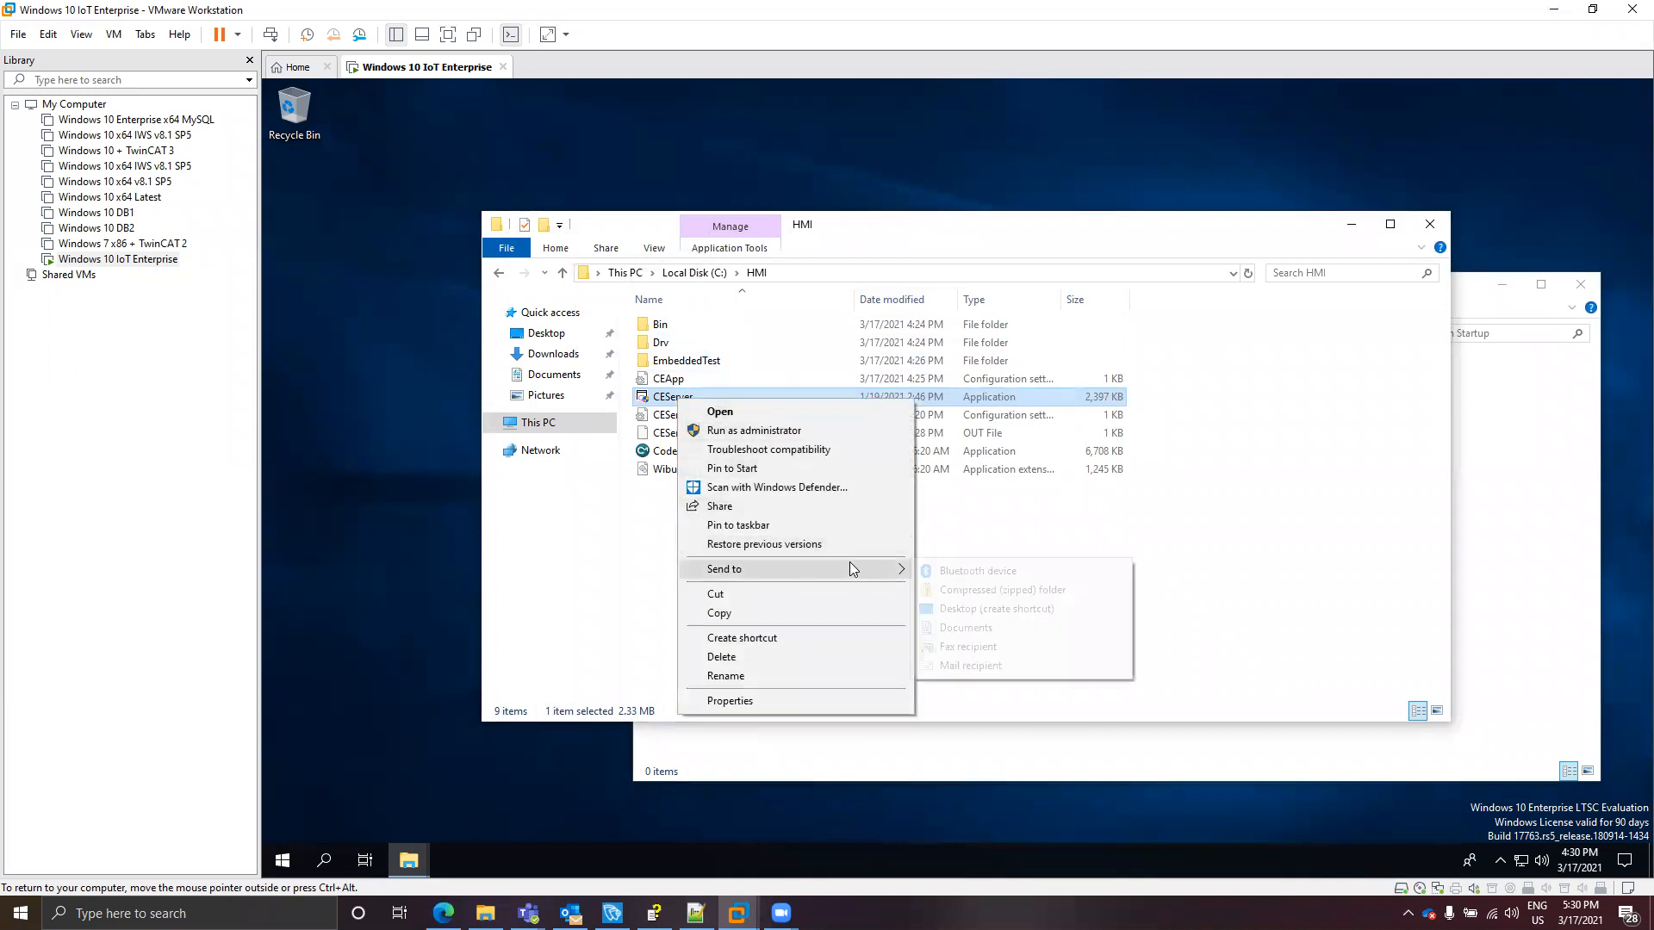
{"action": "left_click", "coordinate": [1011, 609]}
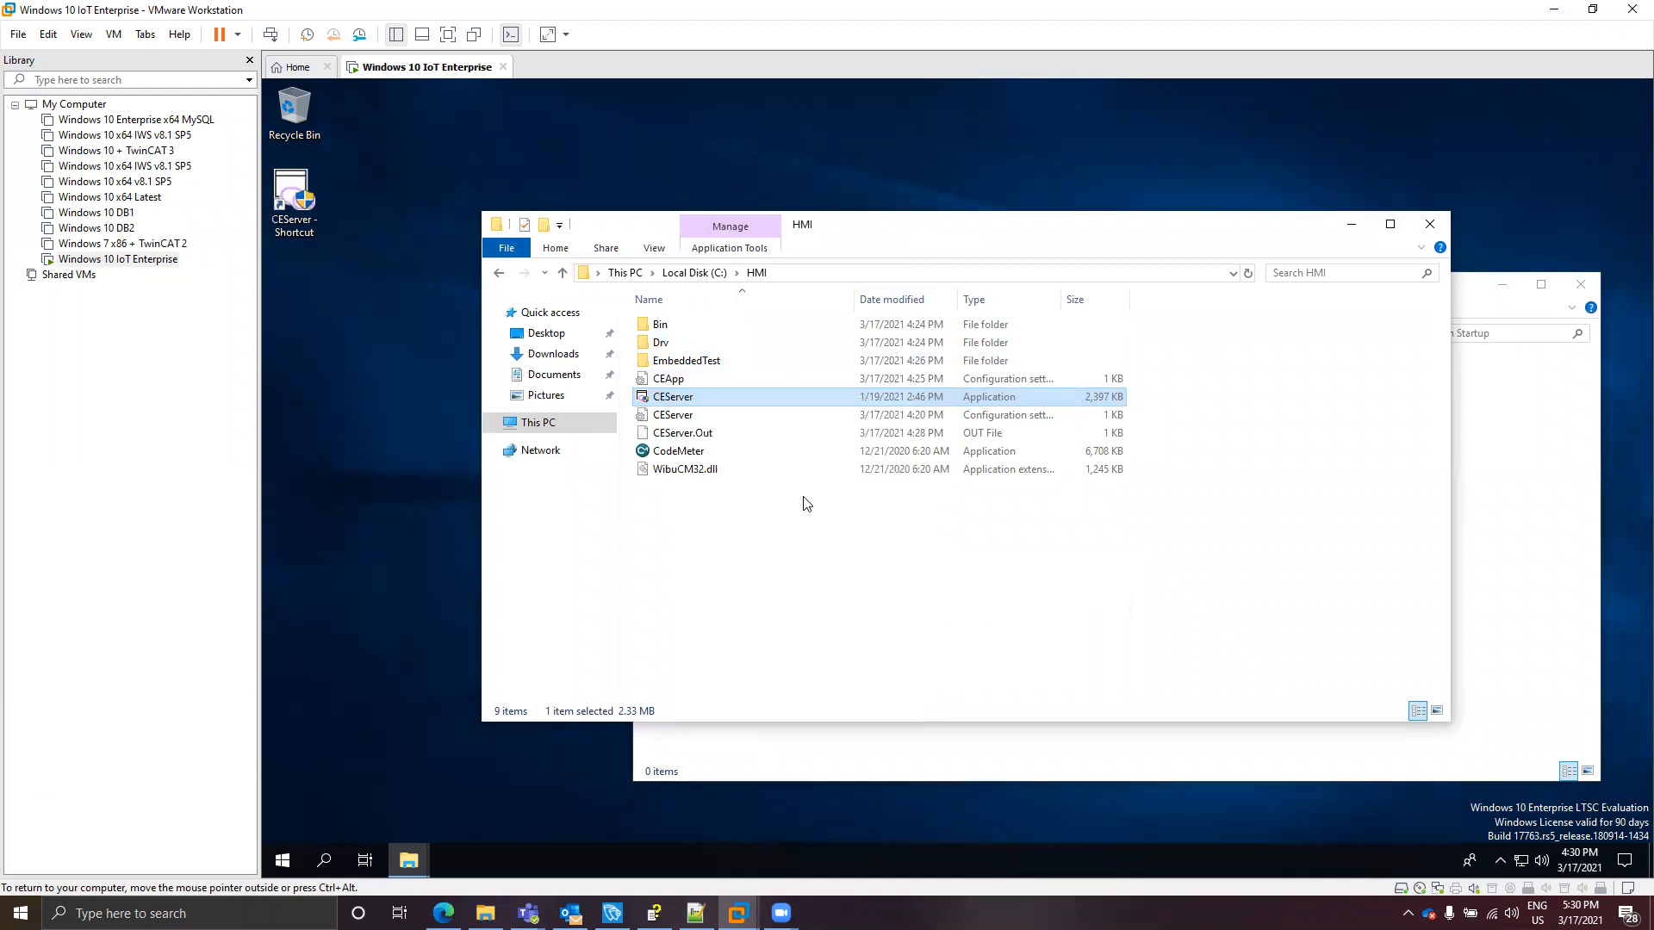
- Move the CEServer shortcut from the desktop into the Startup folder, granting the administrator permission for the move
{"action": "left_click", "coordinate": [285, 207]}
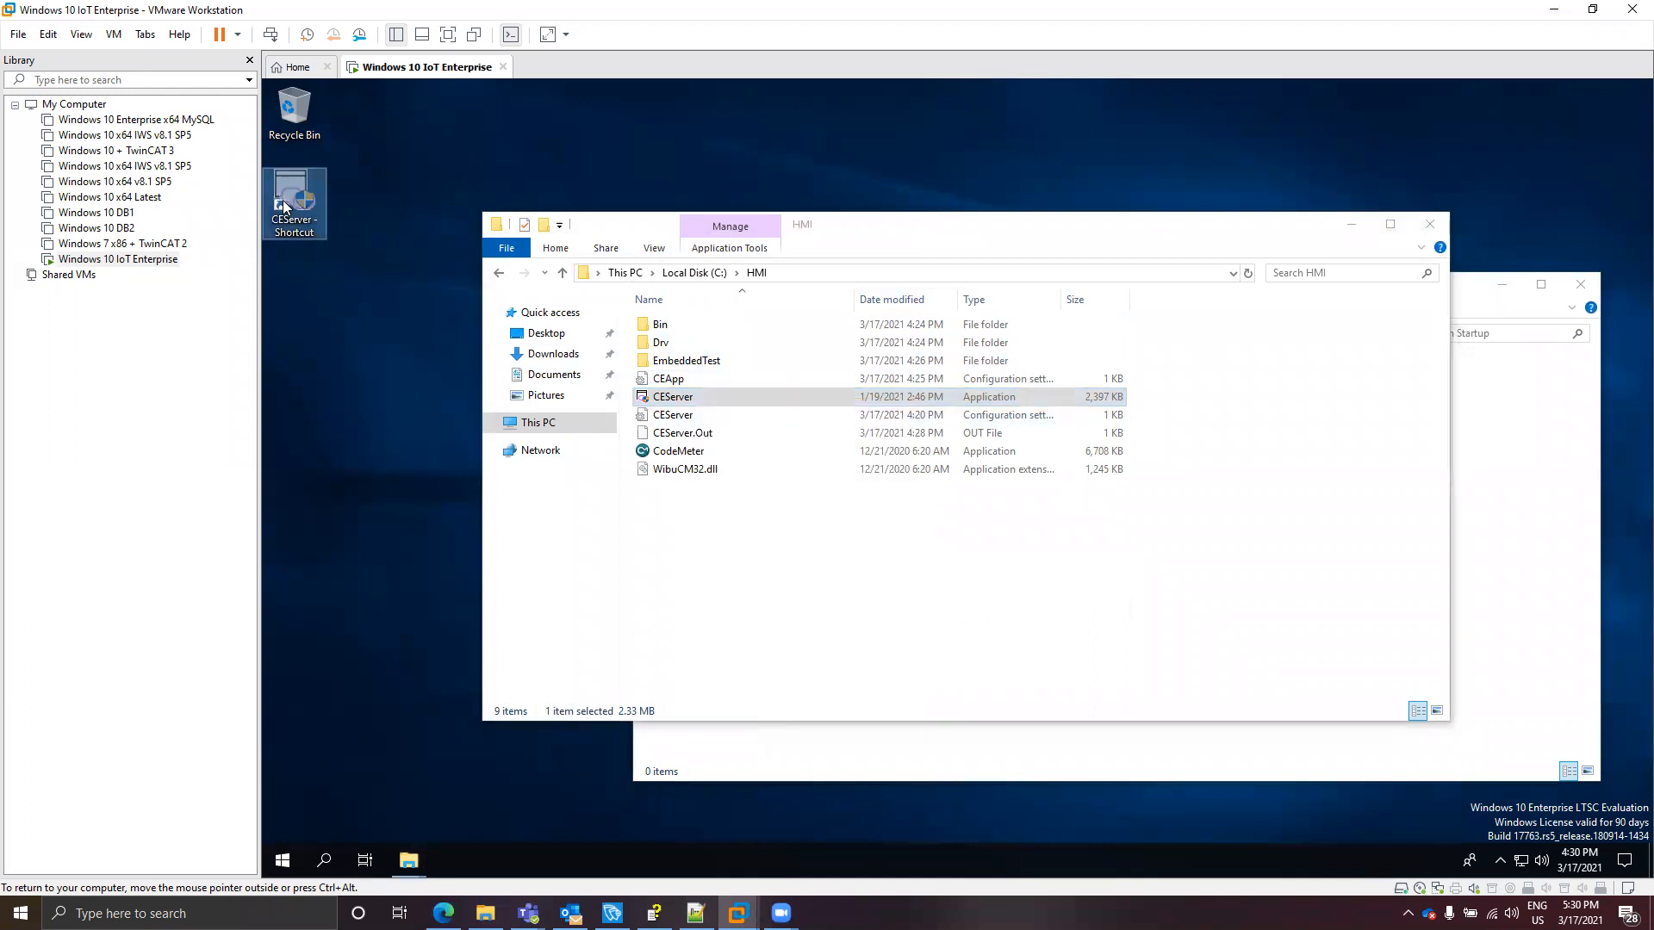
{"action": "left_click", "coordinate": [1494, 515]}
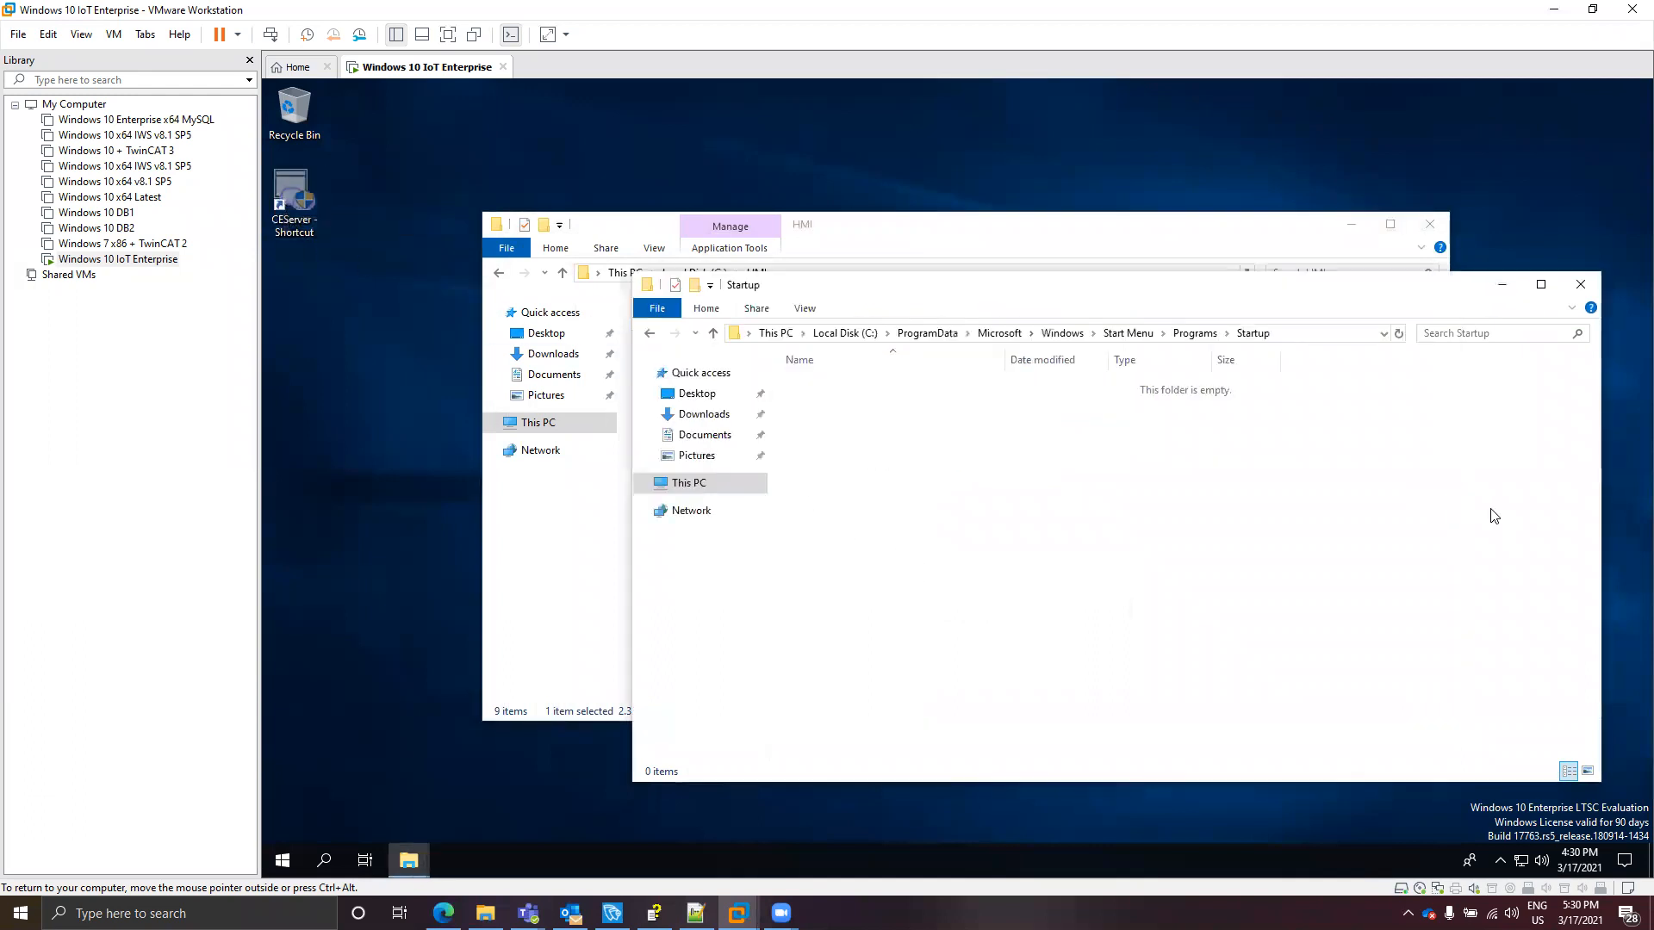
{"action": "key", "text": "ctrl+v"}
{"action": "left_click", "coordinate": [605, 357]}
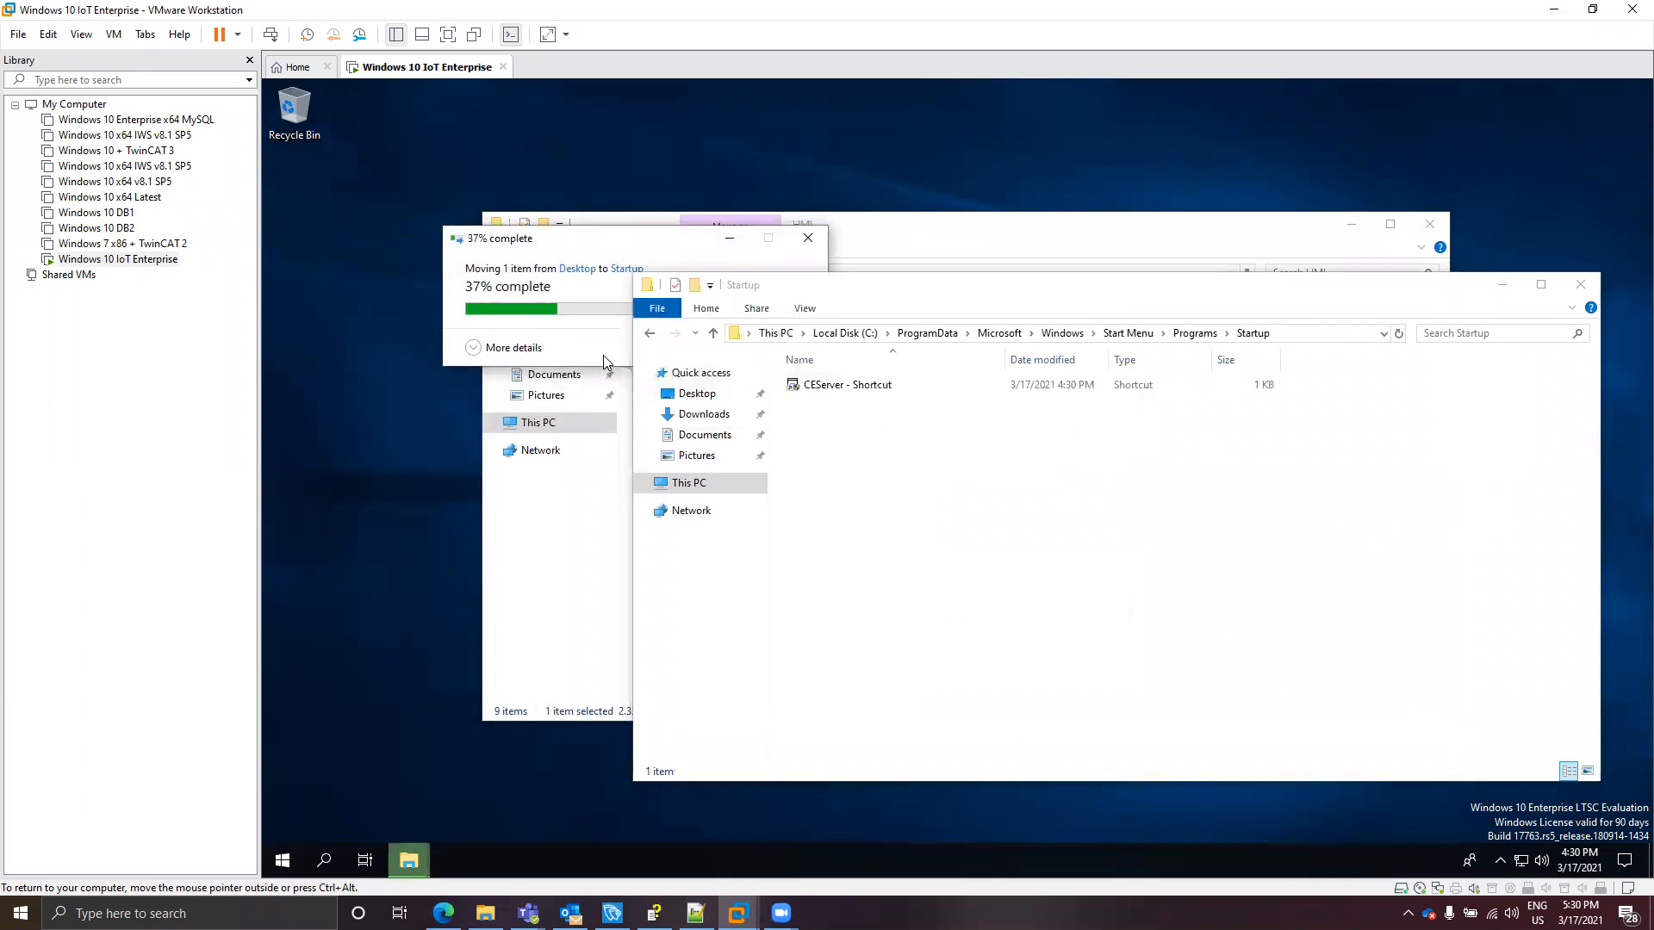
{"action": "left_click", "coordinate": [922, 485]}
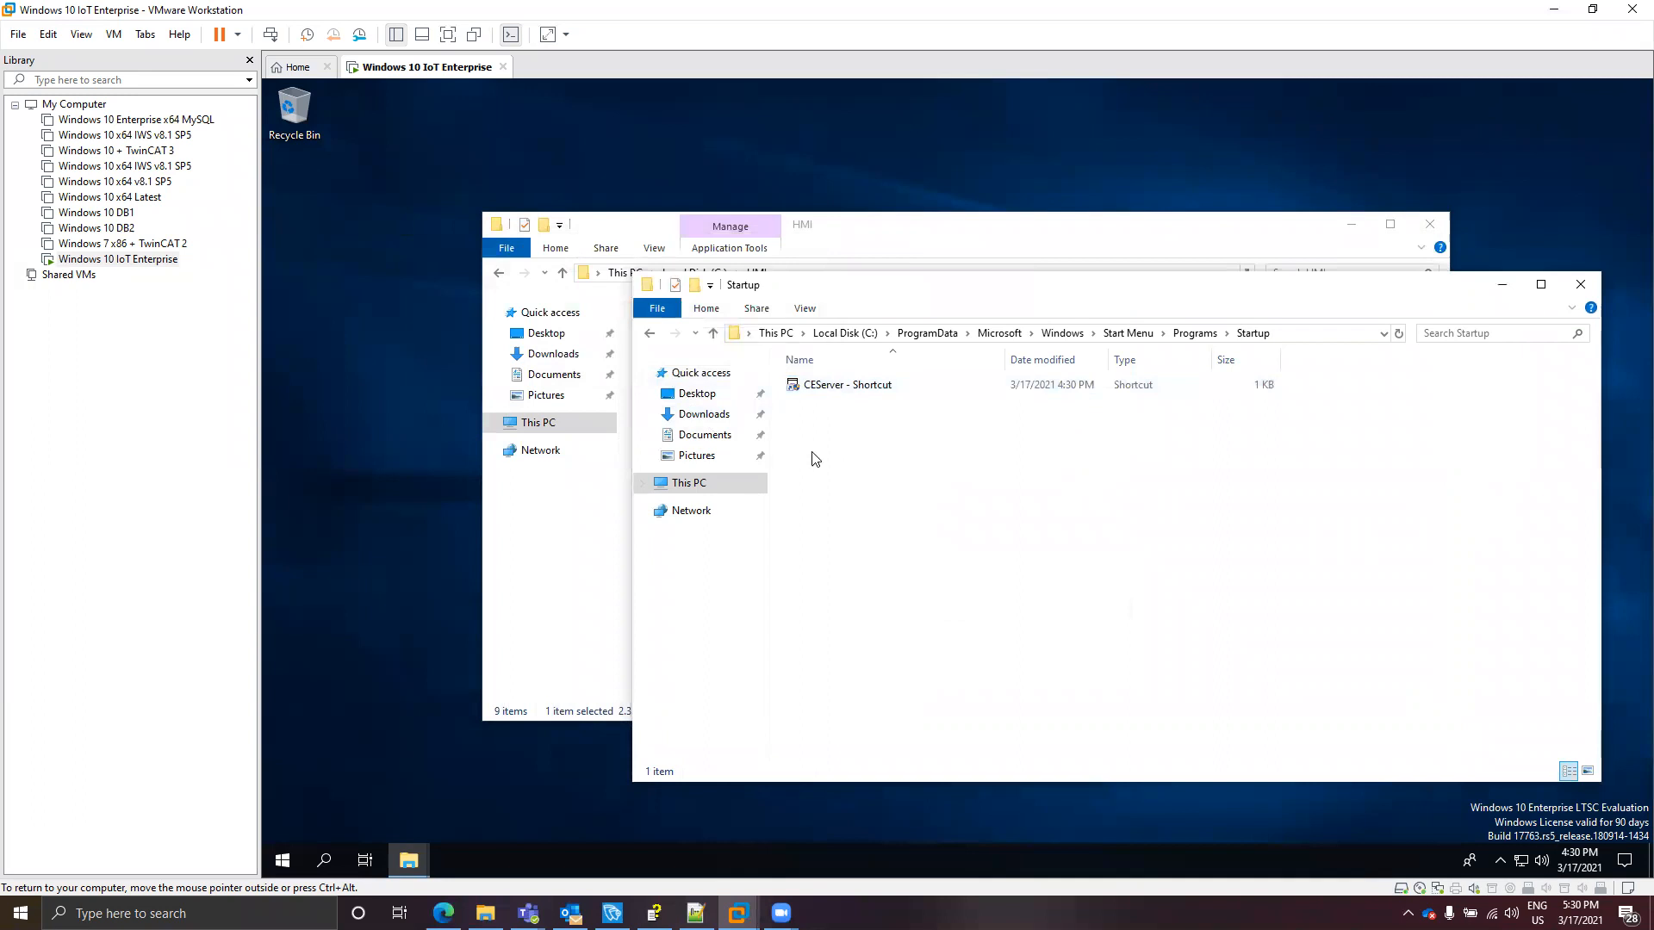
- Restart the virtual machine, forcing the restart despite the open Remote Agent, HMI and Startup windows
{"action": "left_click", "coordinate": [289, 859]}
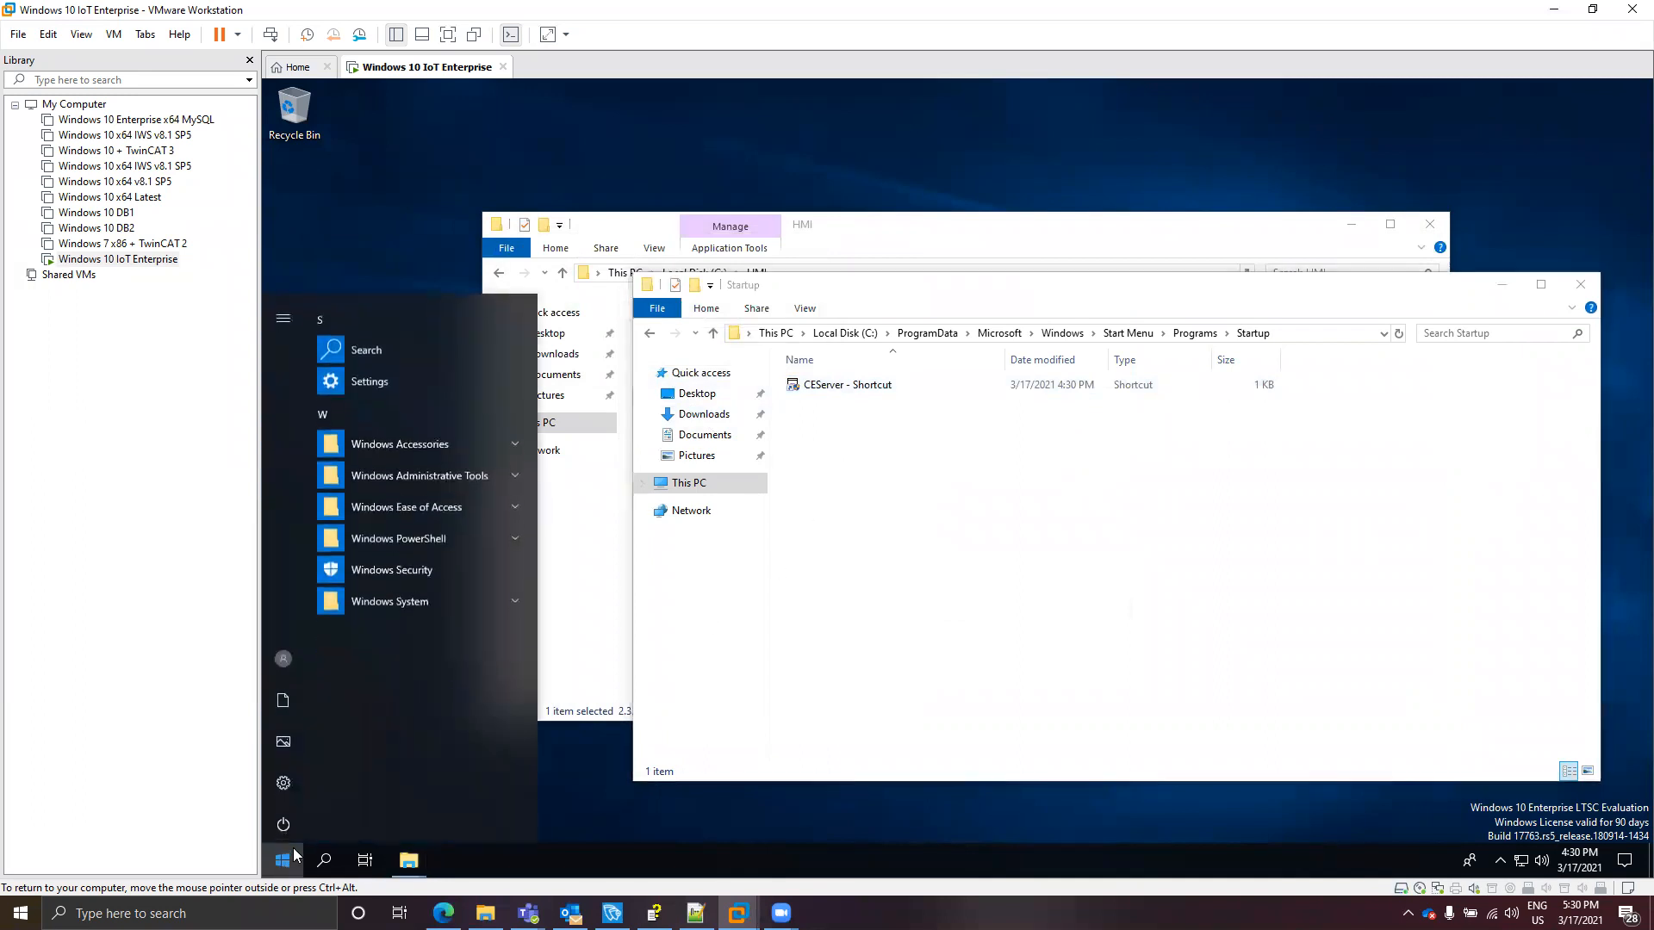
{"action": "left_click", "coordinate": [282, 822]}
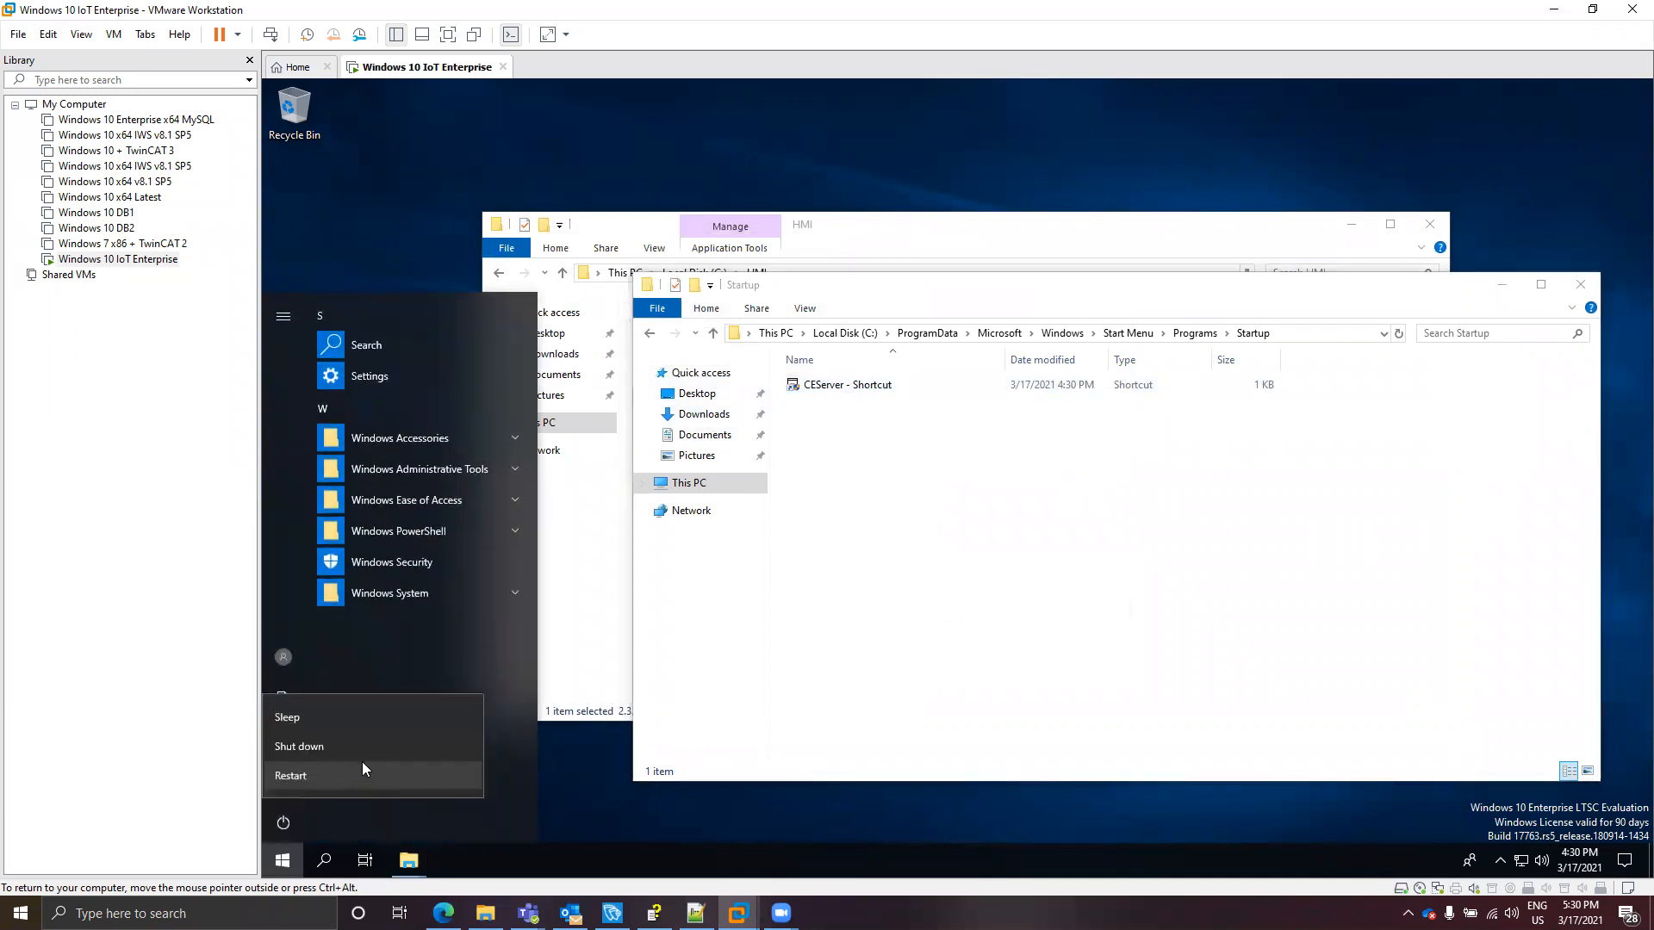
{"action": "left_click", "coordinate": [369, 776]}
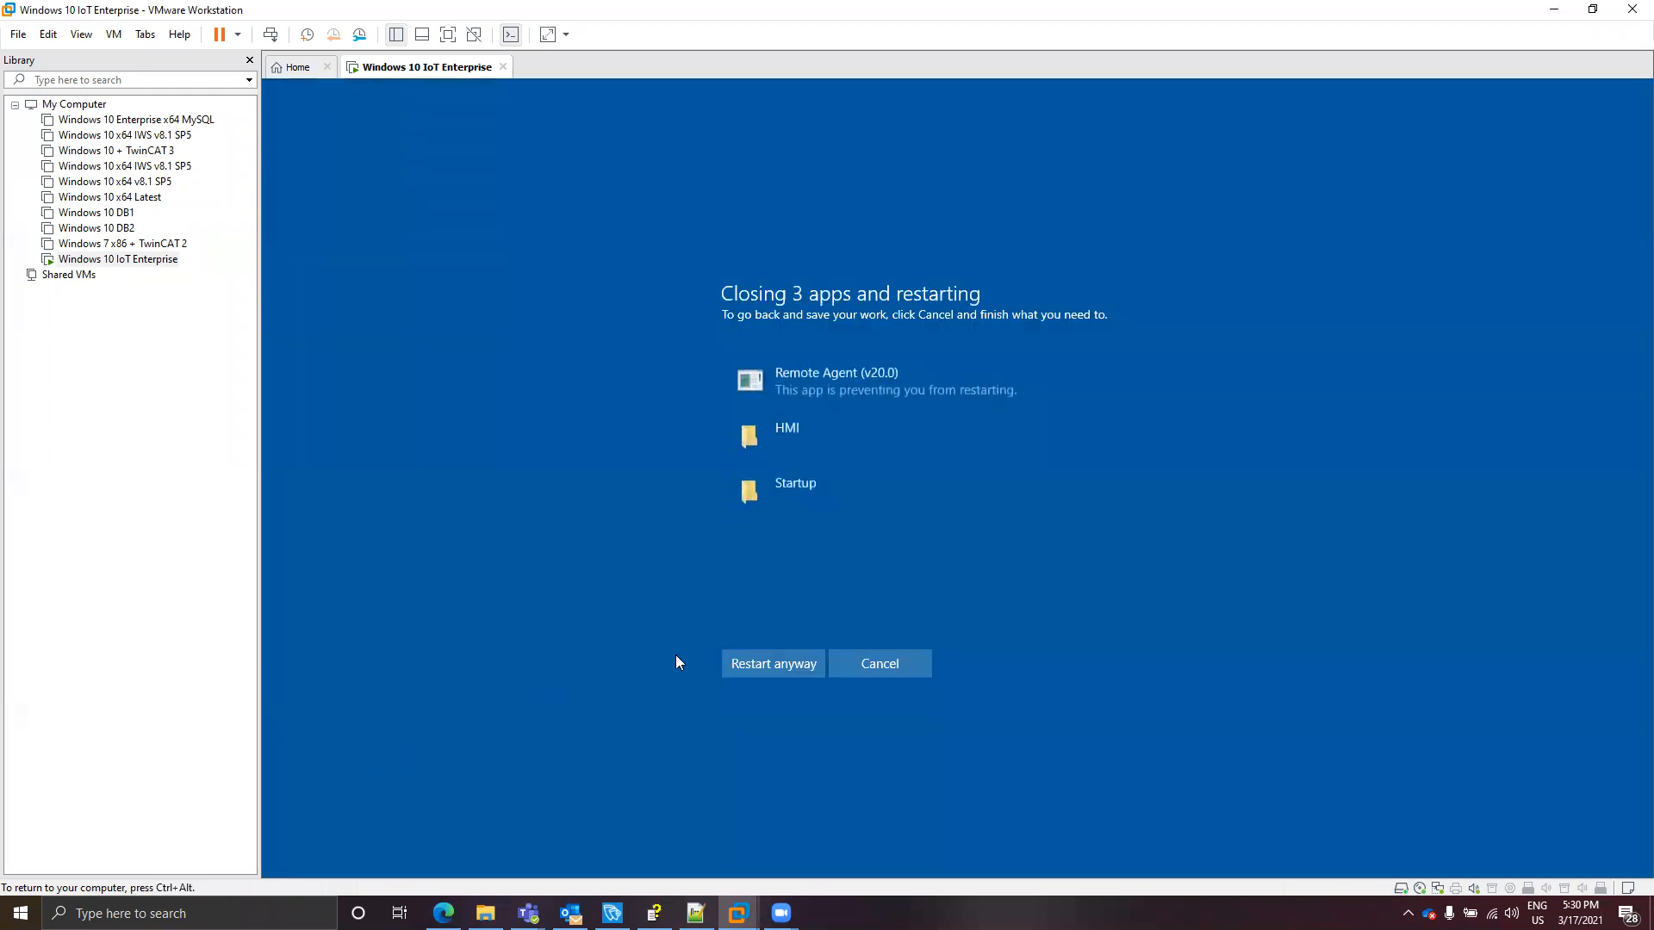
{"action": "left_click", "coordinate": [765, 662]}
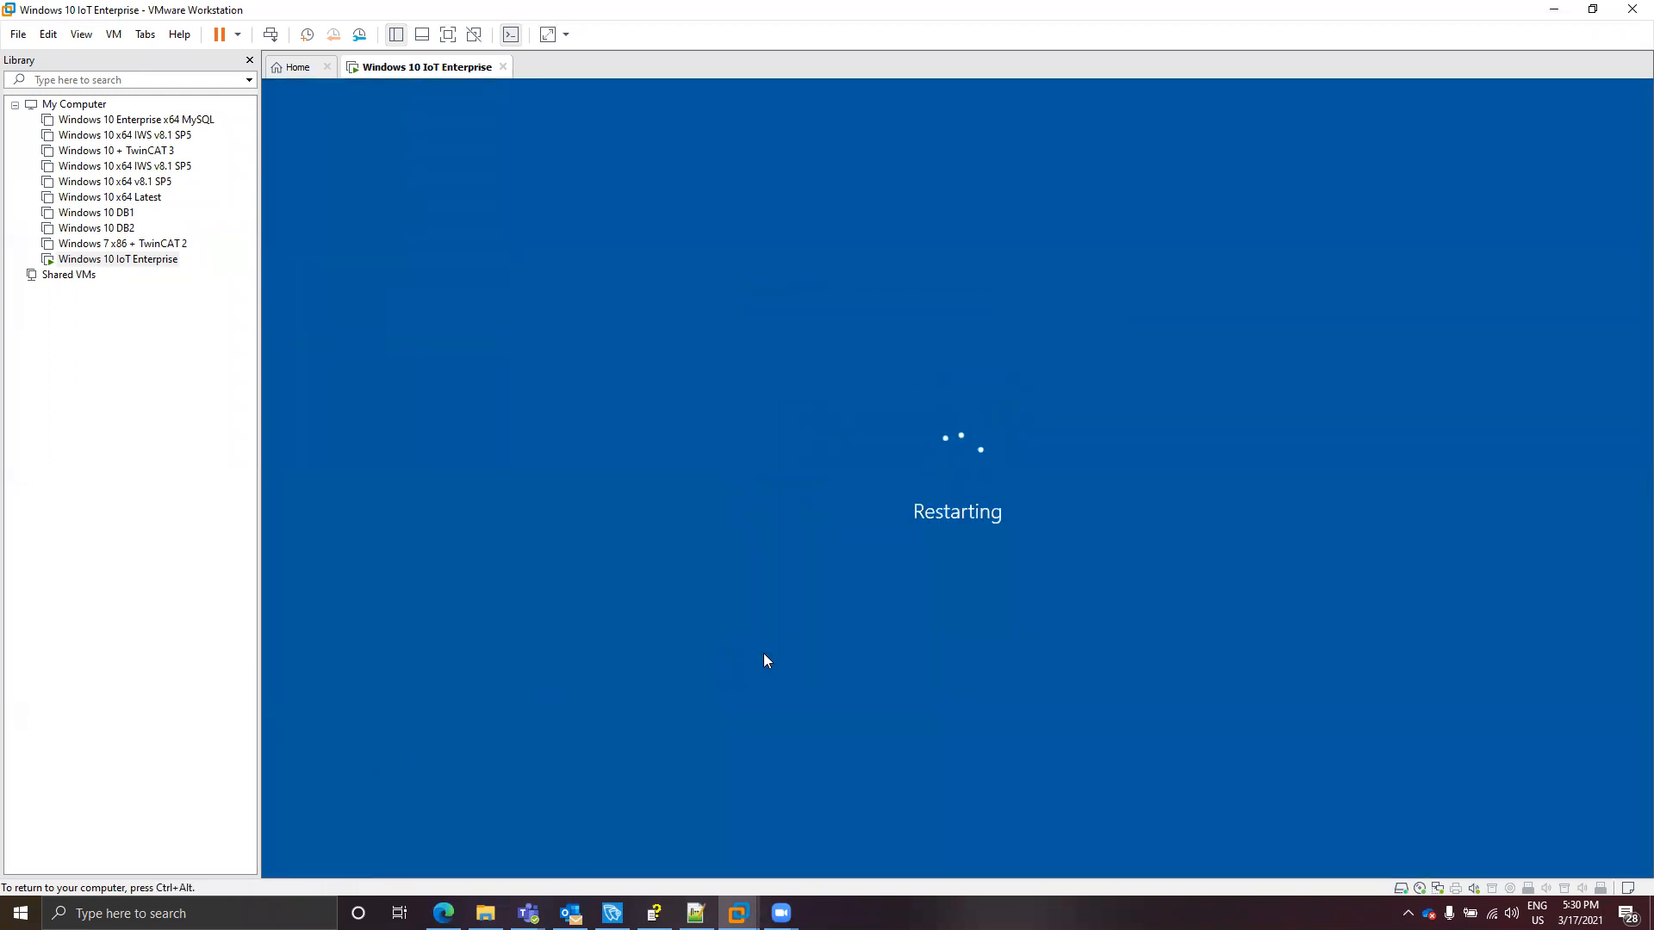
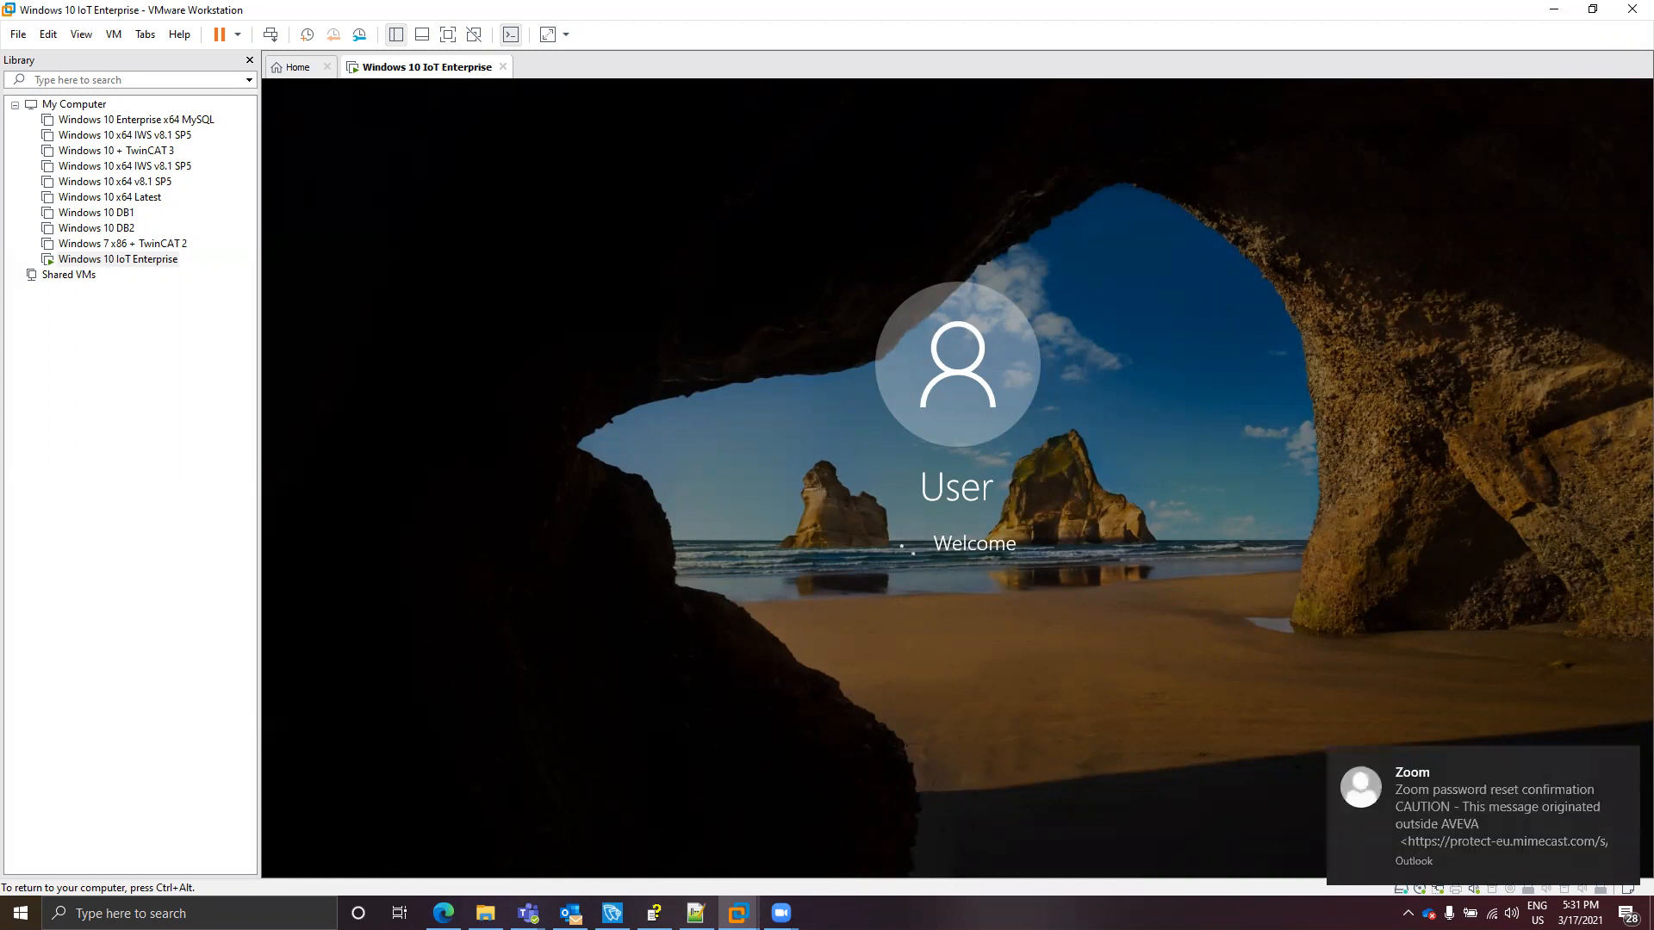
- Dismiss the host's mail notification and check the virtual machine's hidden tray icons for the running runtime
{"action": "key", "text": "ctrl+alt"}
{"action": "left_click", "coordinate": [1622, 766]}
{"action": "left_click", "coordinate": [1532, 728]}
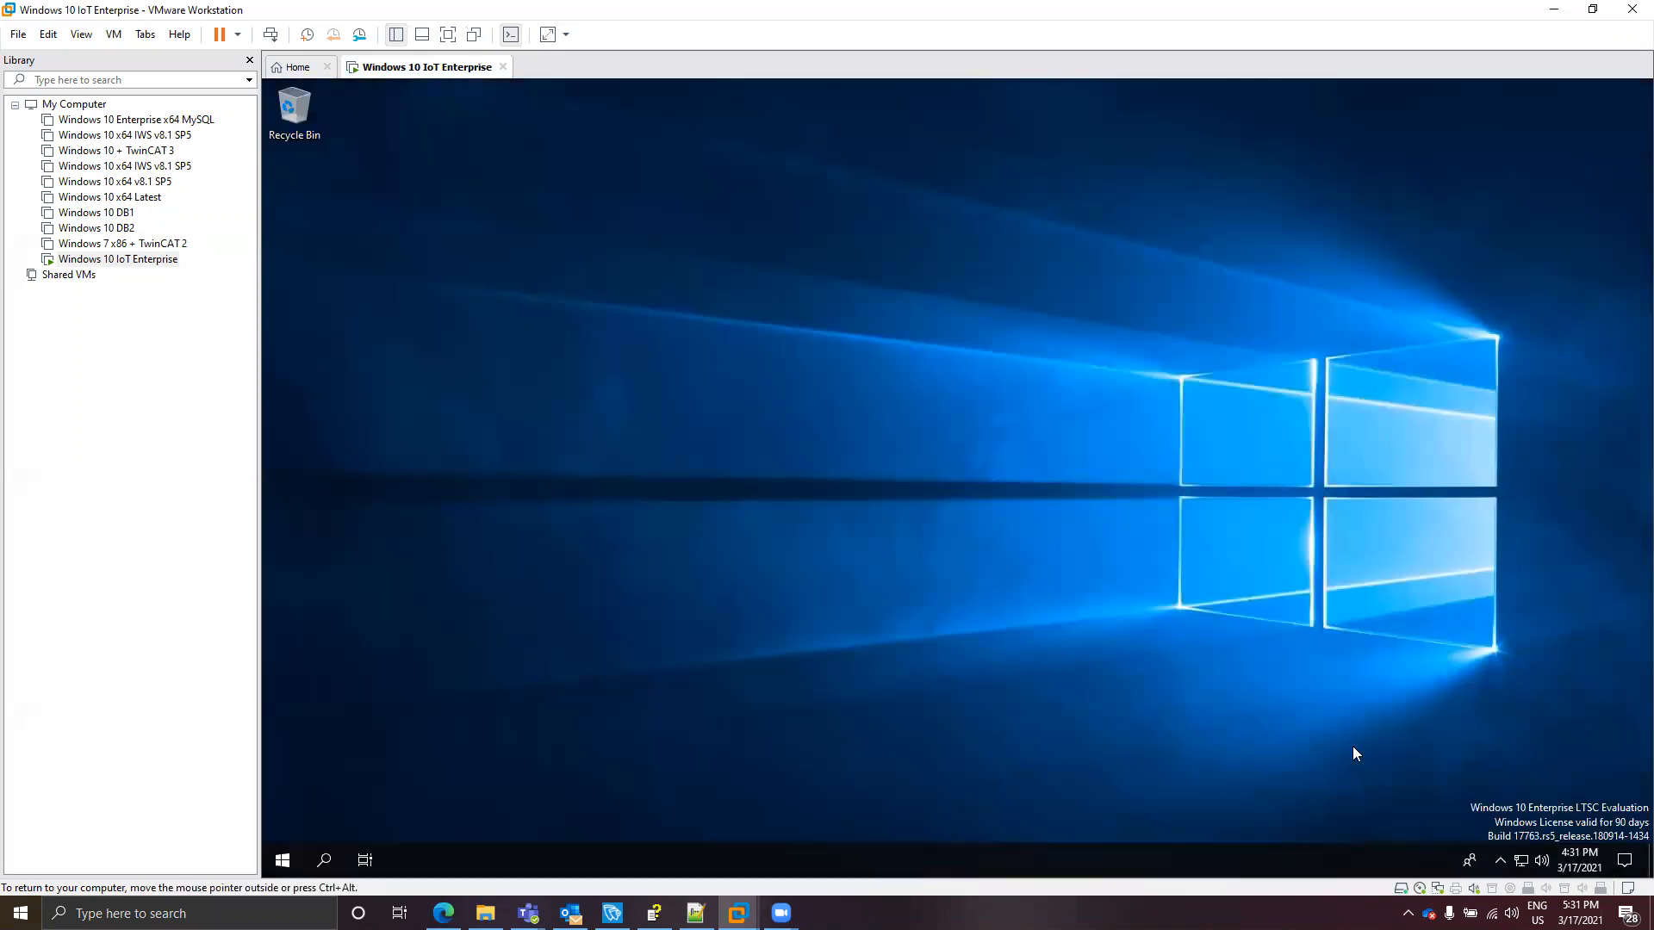
{"action": "left_click", "coordinate": [1500, 859]}
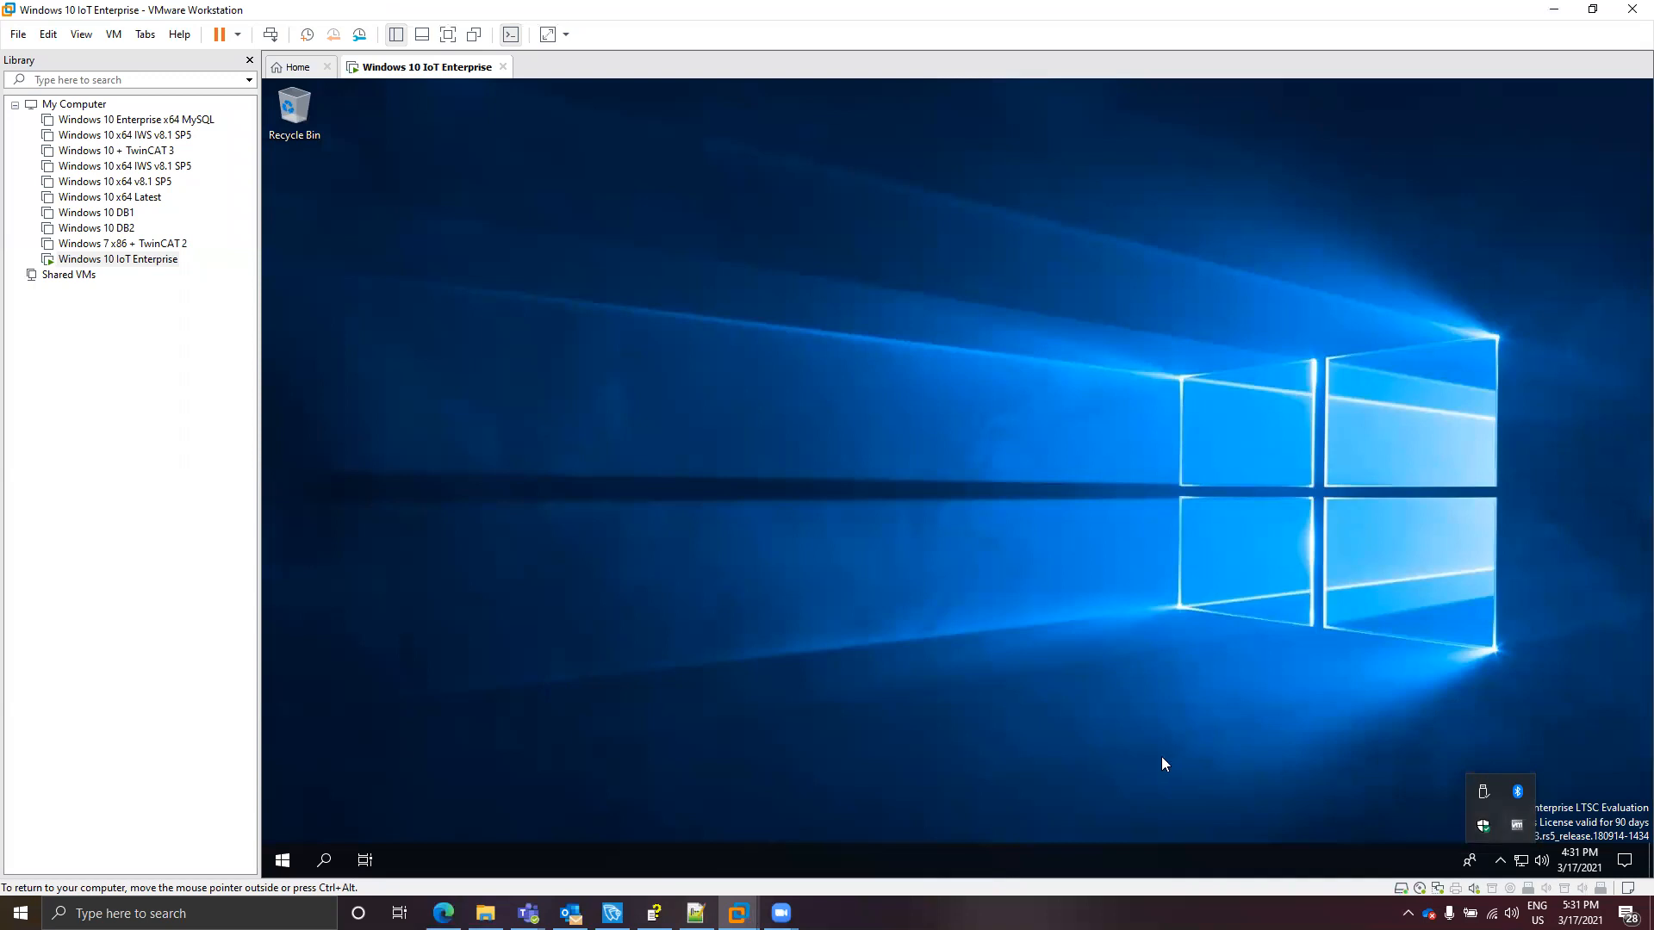
{"action": "left_click", "coordinate": [1122, 753]}
- Set the virtual machine's User Account Control to Never notify and approve the change
{"action": "left_click", "coordinate": [280, 859]}
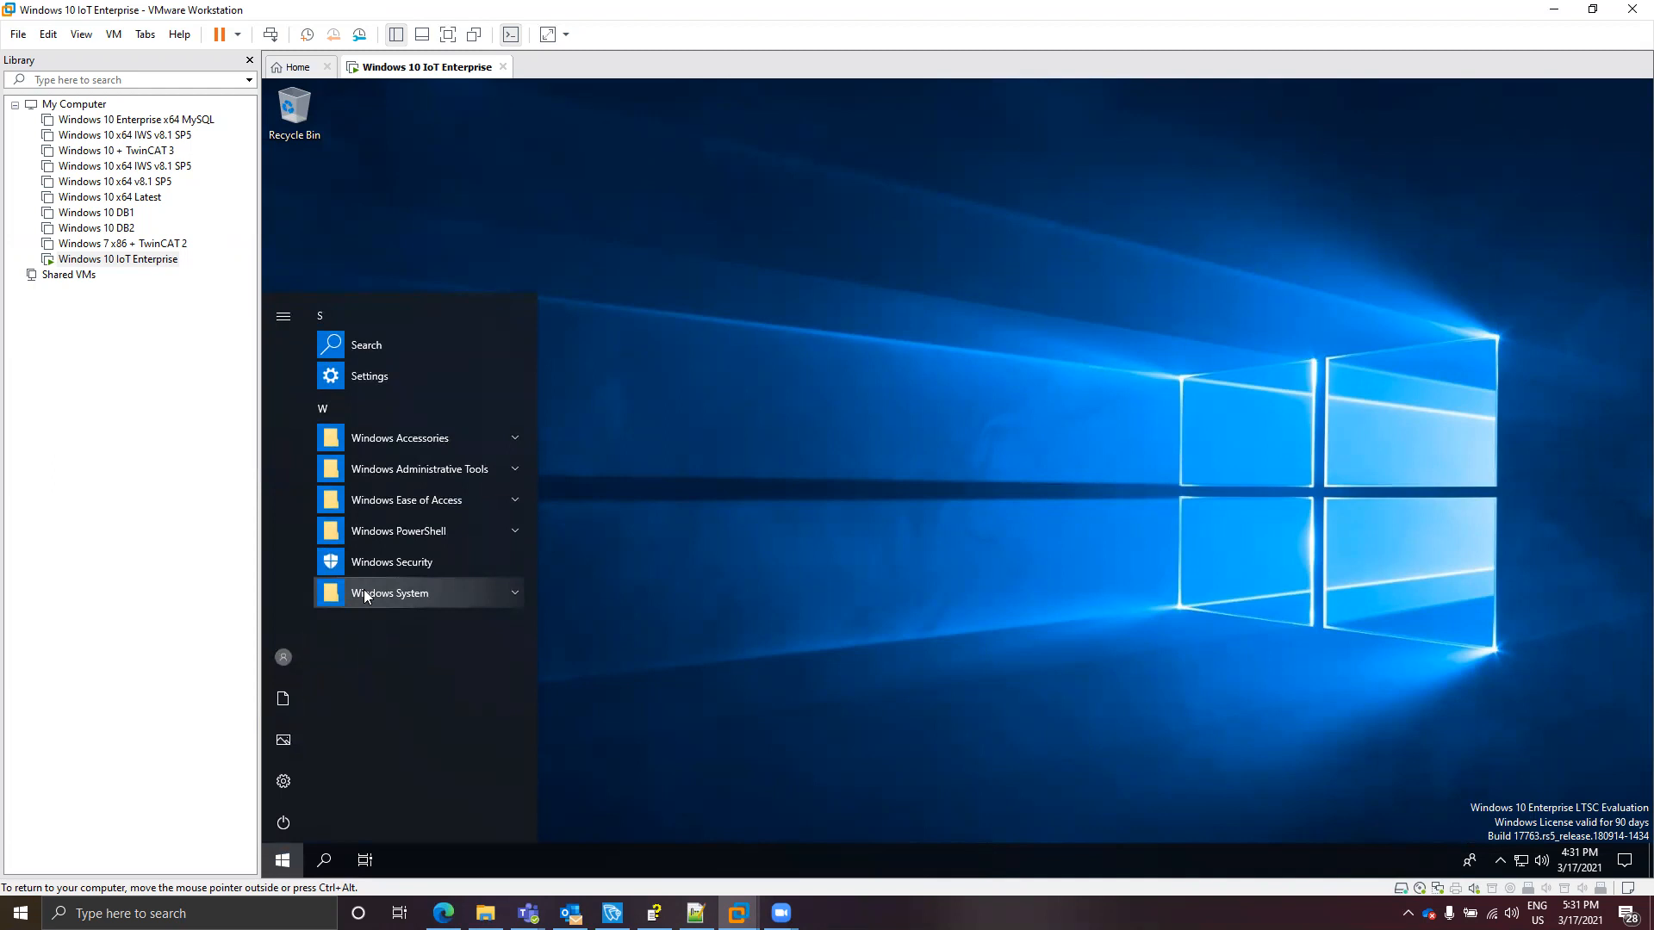
{"action": "type", "text": "uac"}
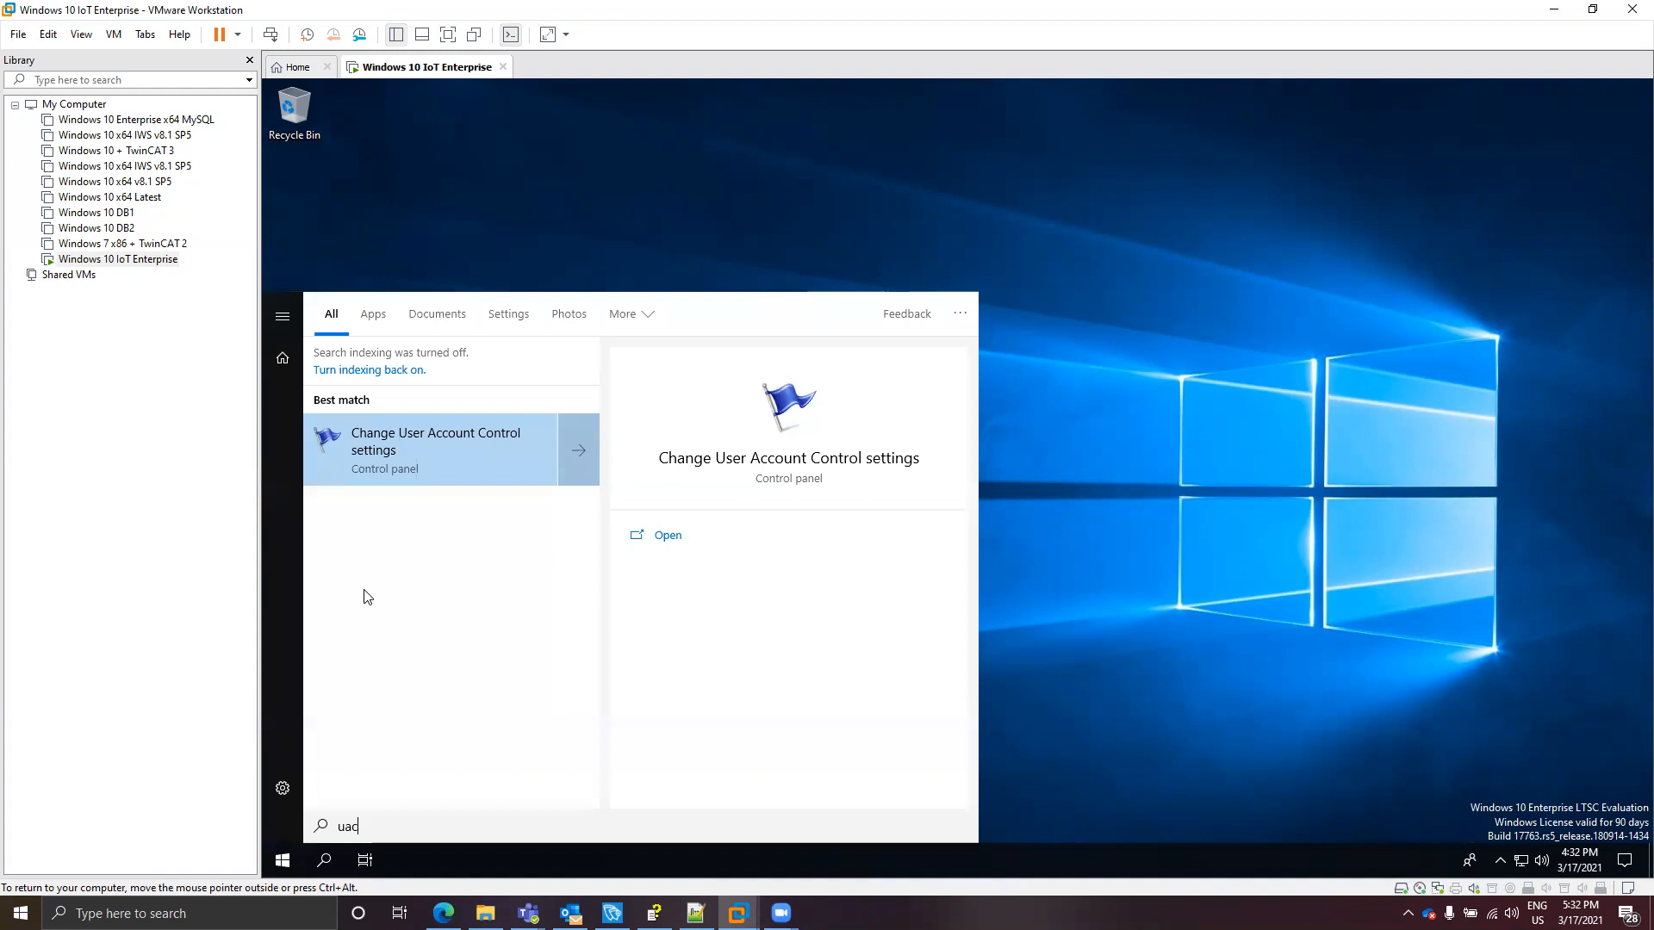
{"action": "key", "text": "Return"}
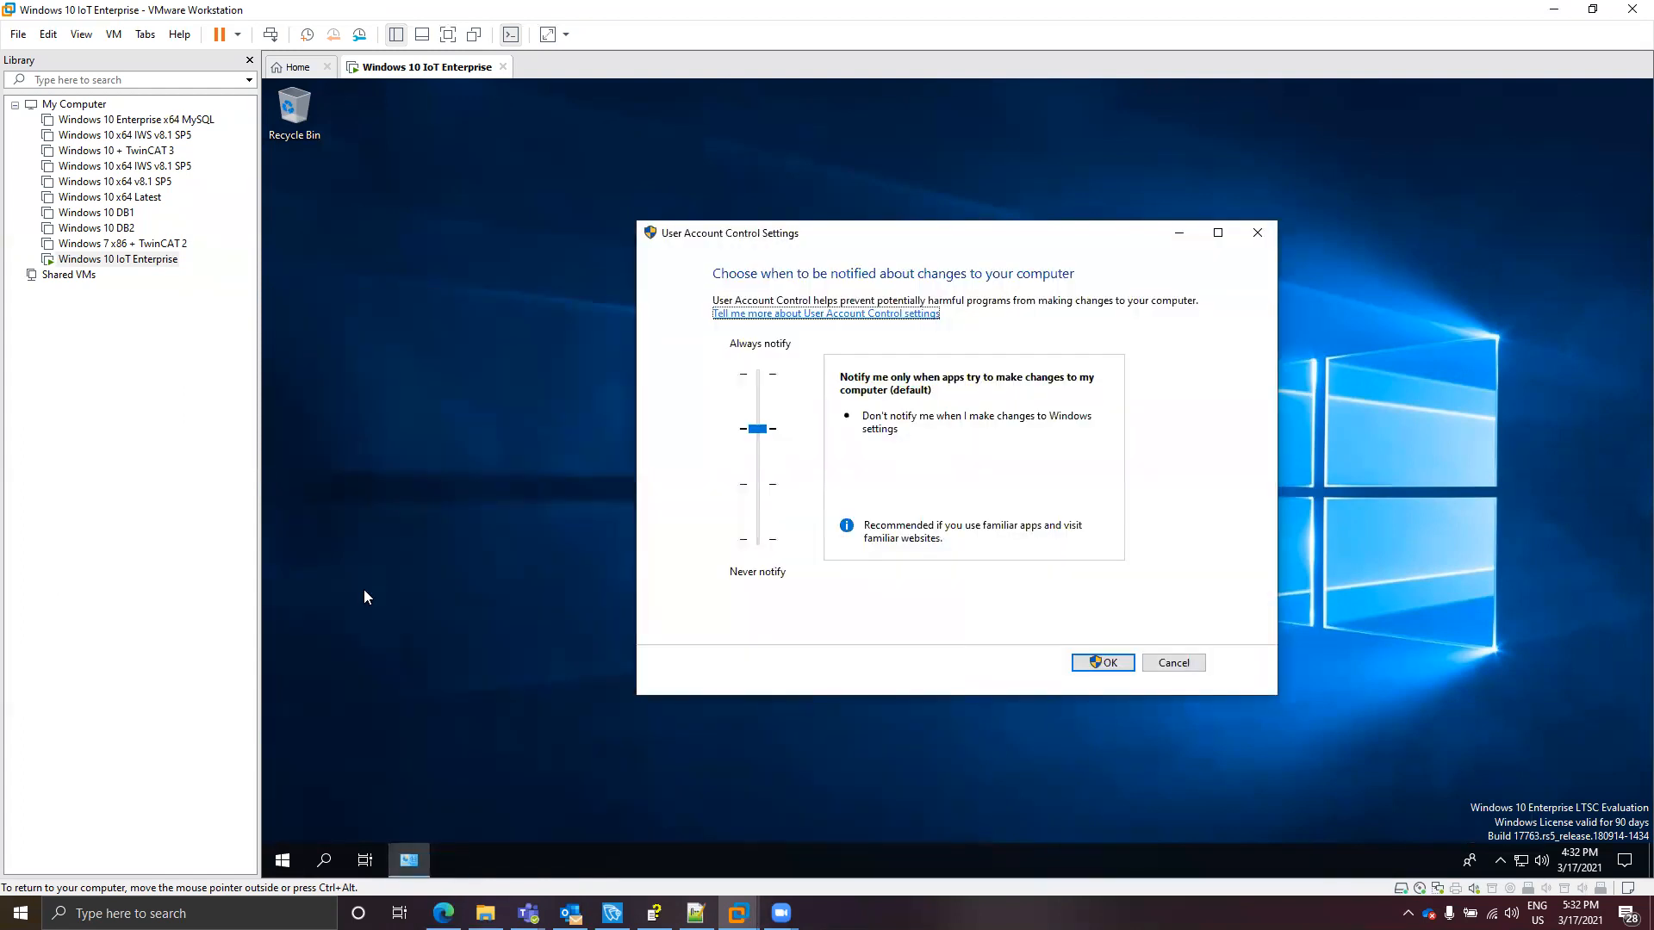
{"action": "left_click_drag", "start_coordinate": [757, 428], "coordinate": [757, 564]}
{"action": "left_click", "coordinate": [1101, 663]}
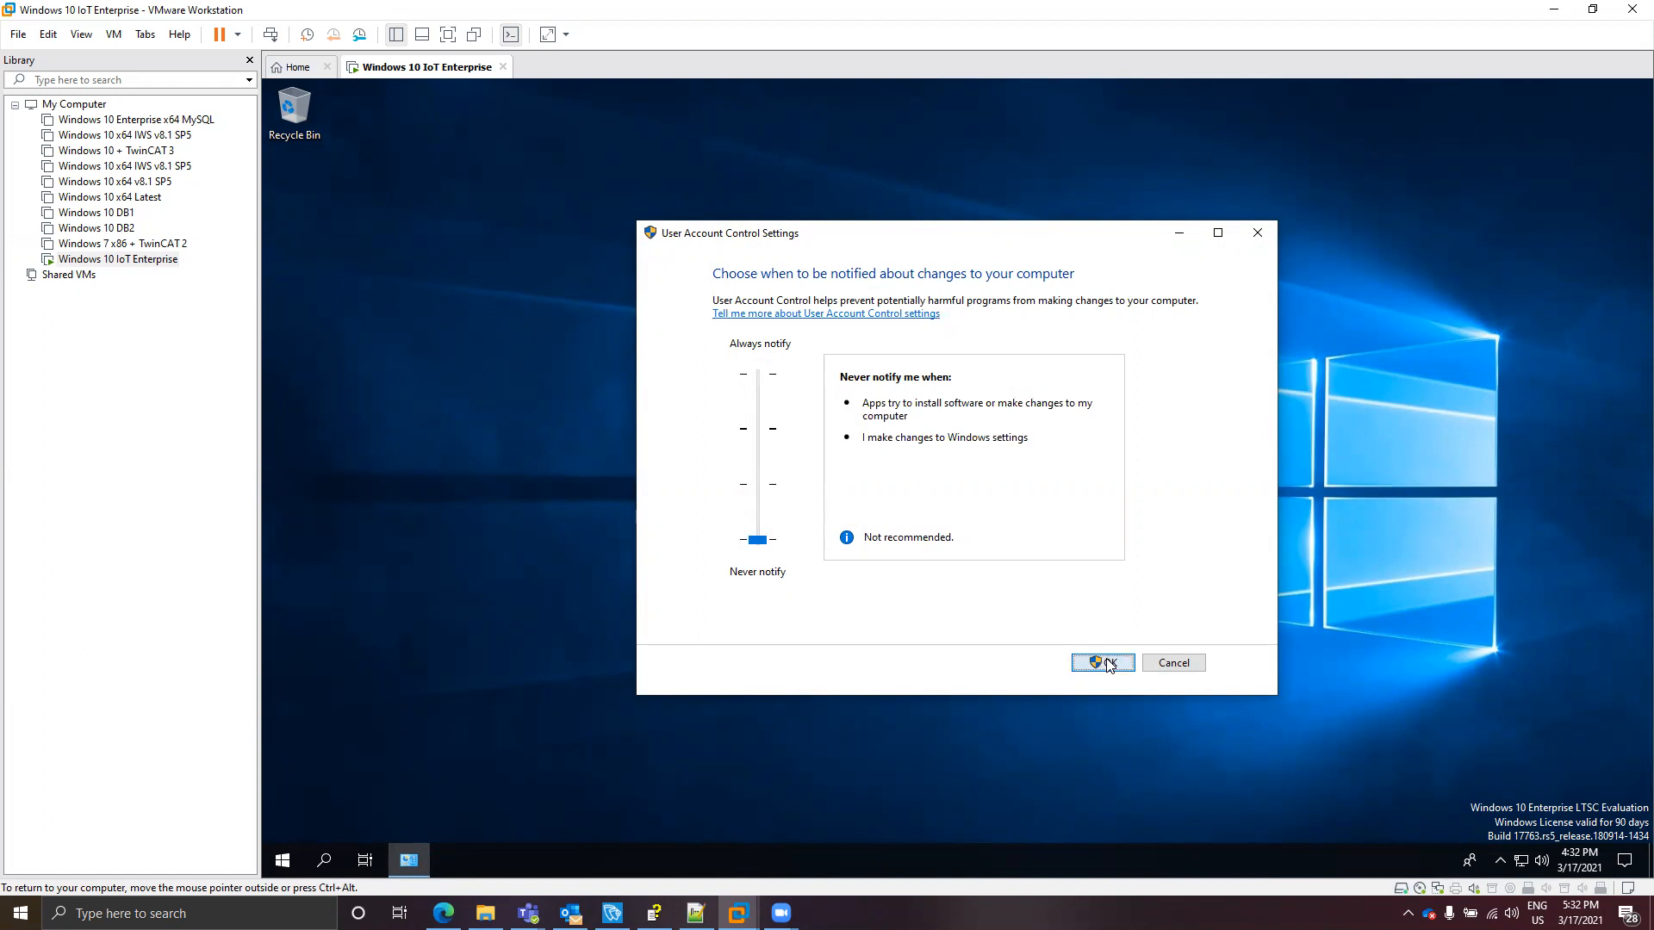
{"action": "left_click", "coordinate": [884, 586]}
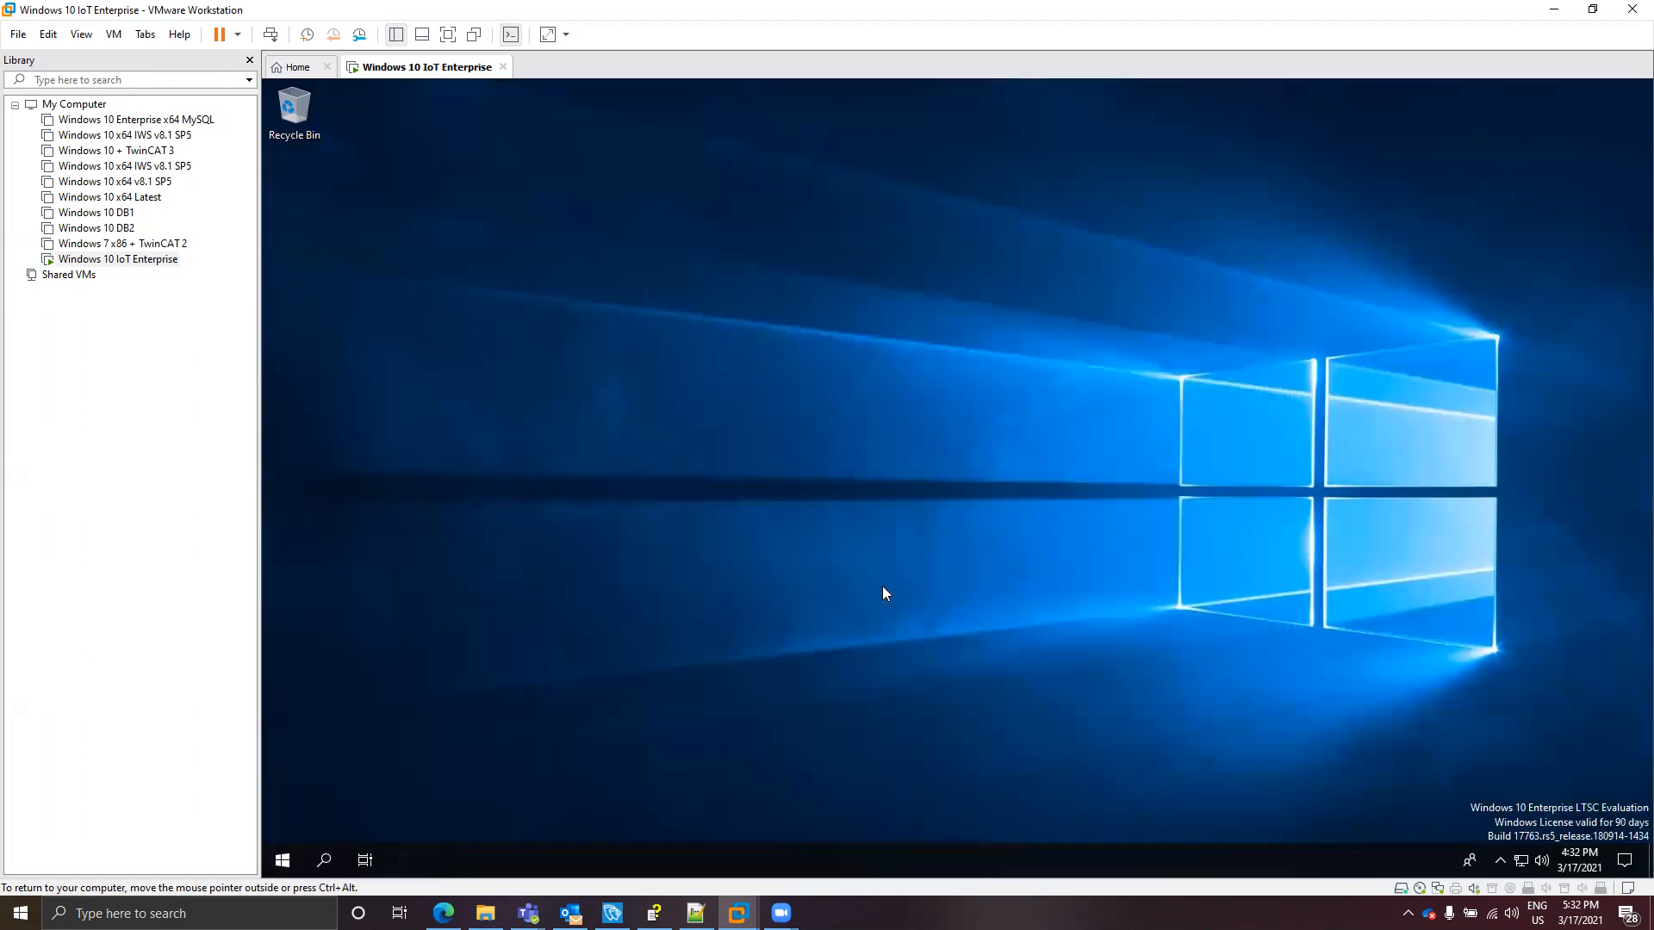
- Restart the virtual machine and check its hidden tray icons for the running runtime
{"action": "left_click", "coordinate": [284, 857]}
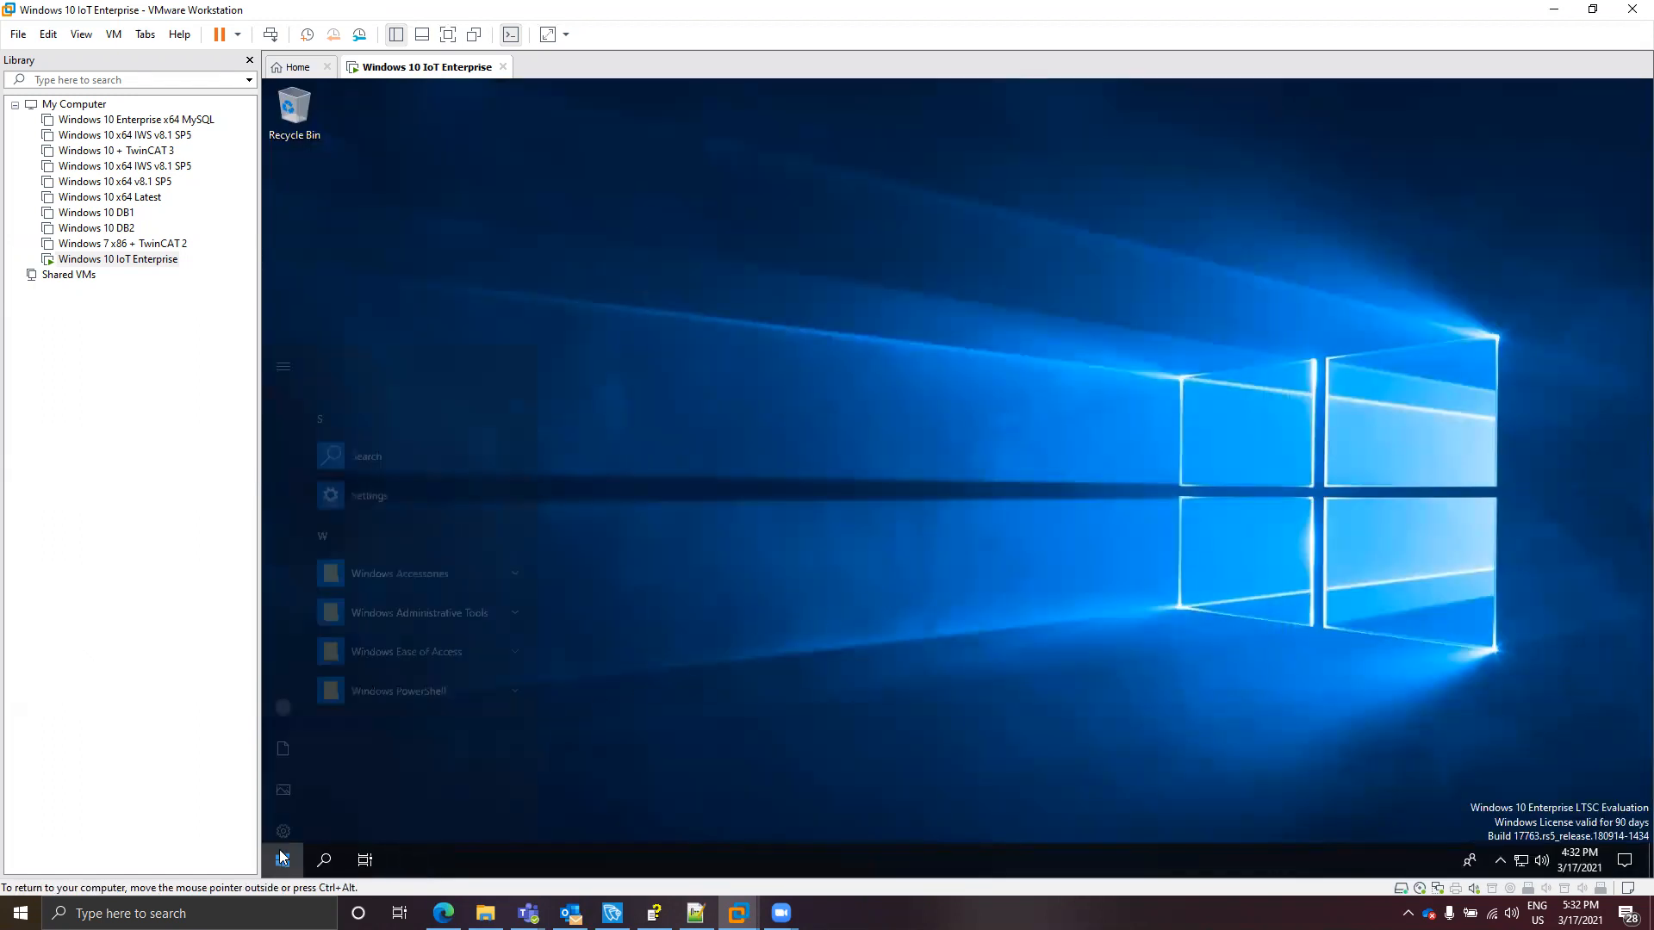
{"action": "left_click", "coordinate": [284, 823]}
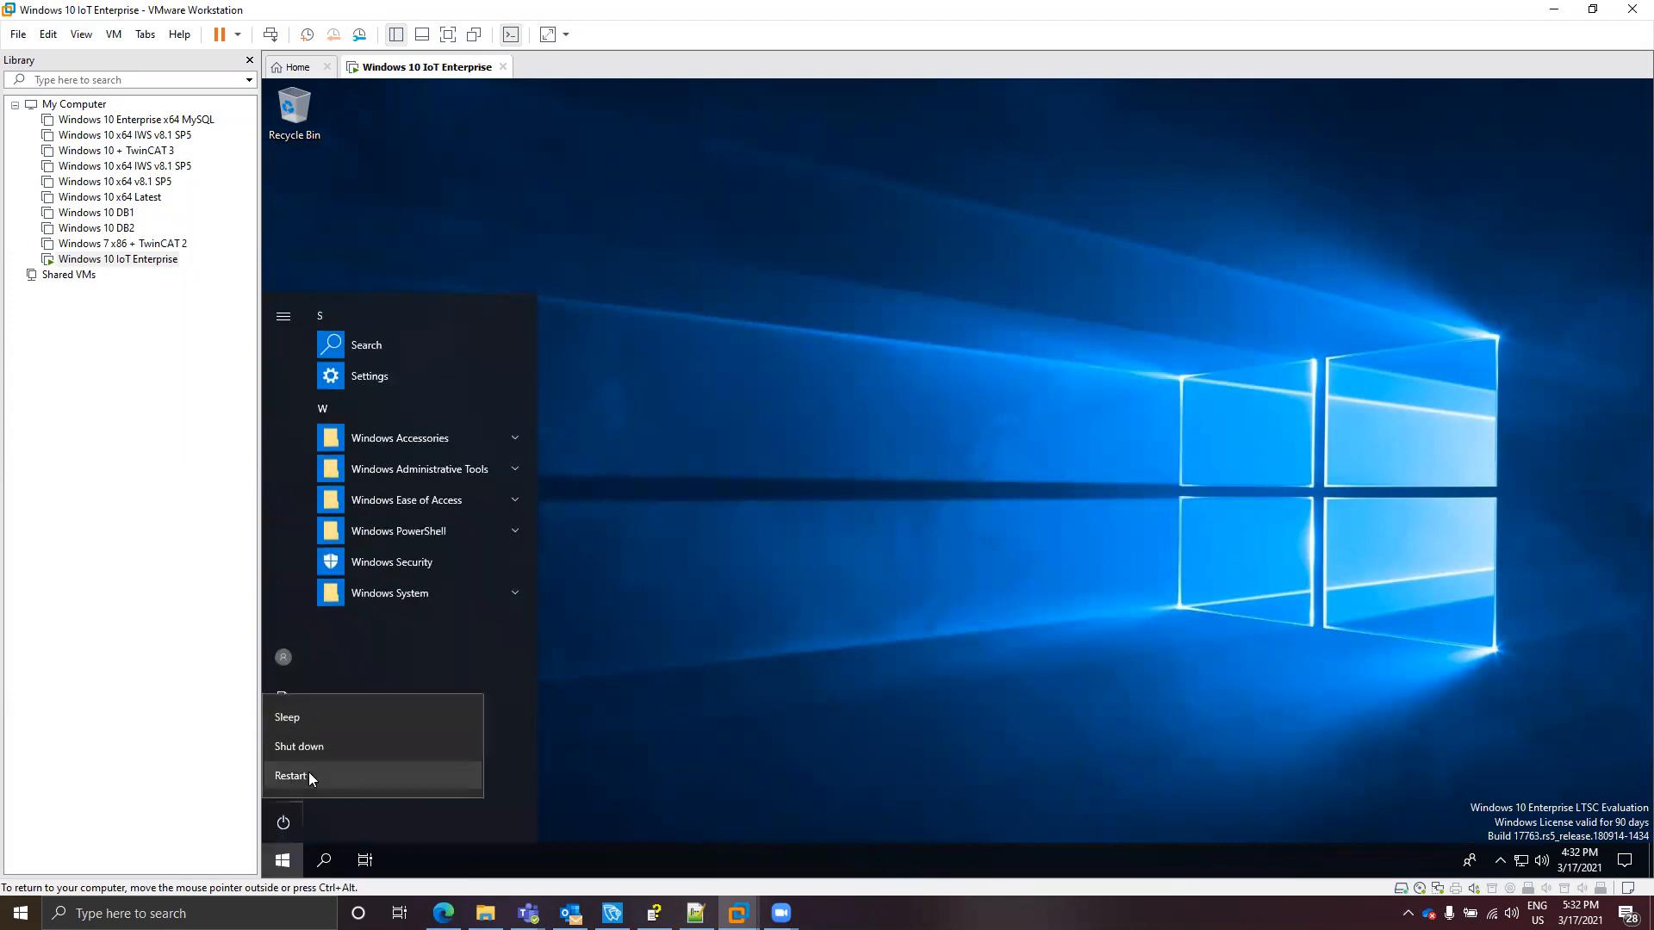
{"action": "left_click", "coordinate": [312, 778]}
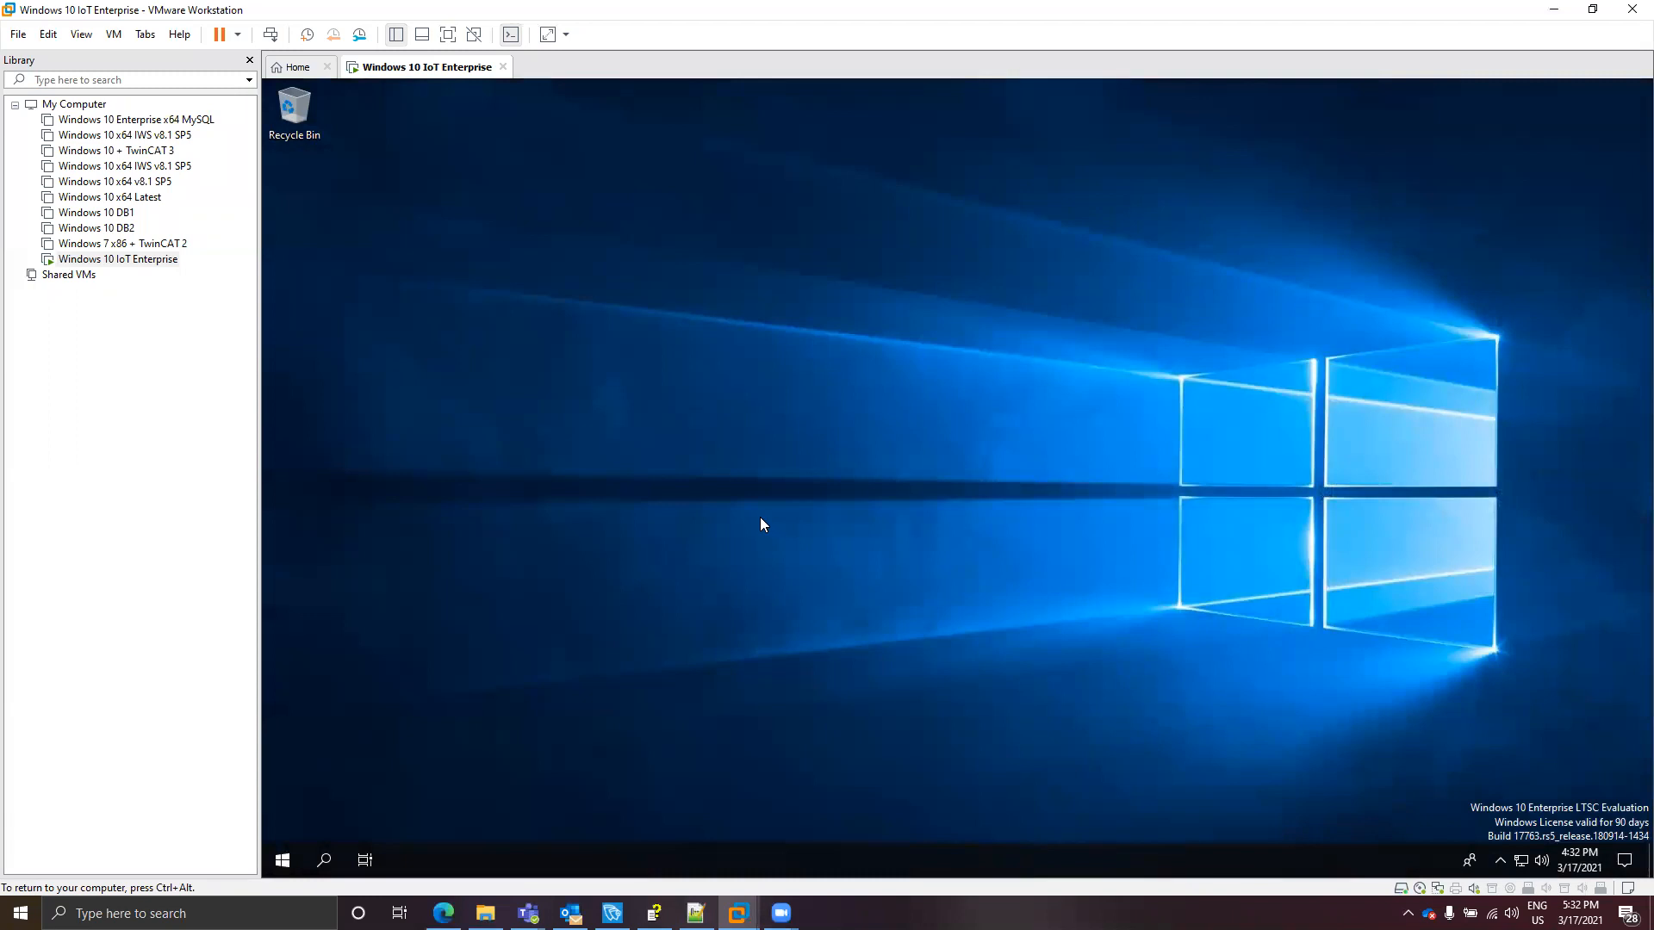
{"action": "left_click", "coordinate": [1499, 859]}
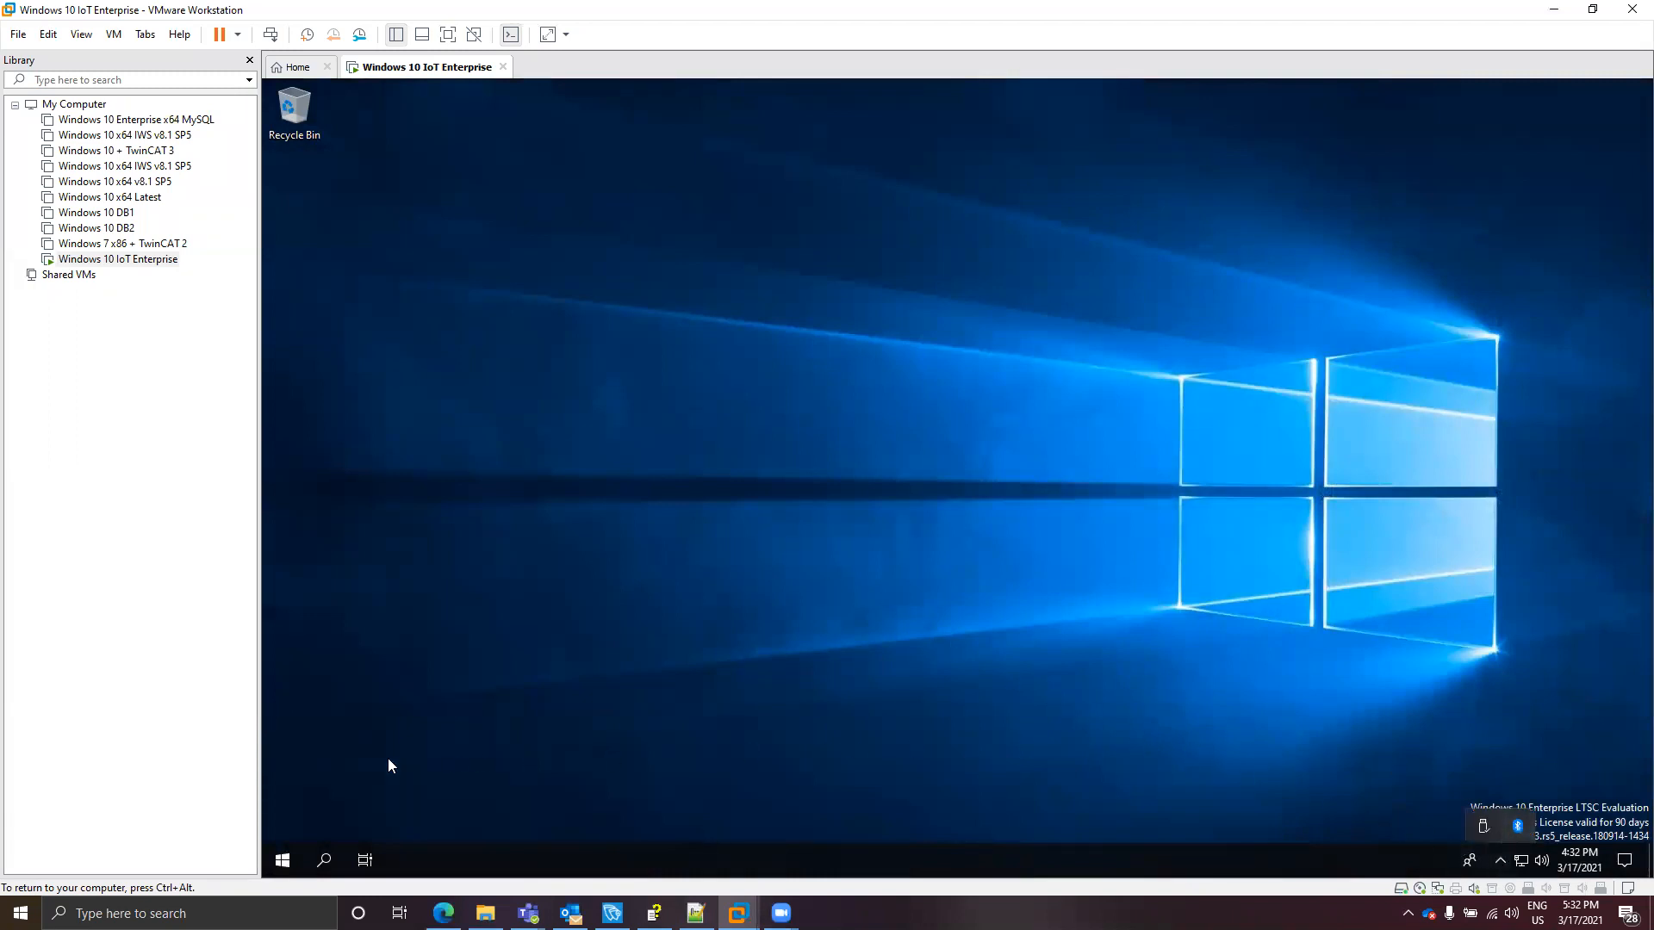
- Open C:\ProgramData\Microsoft\Windows\Start Menu\Programs\Startup in a new File Explorer window on the virtual machine
{"action": "left_click", "coordinate": [274, 868]}
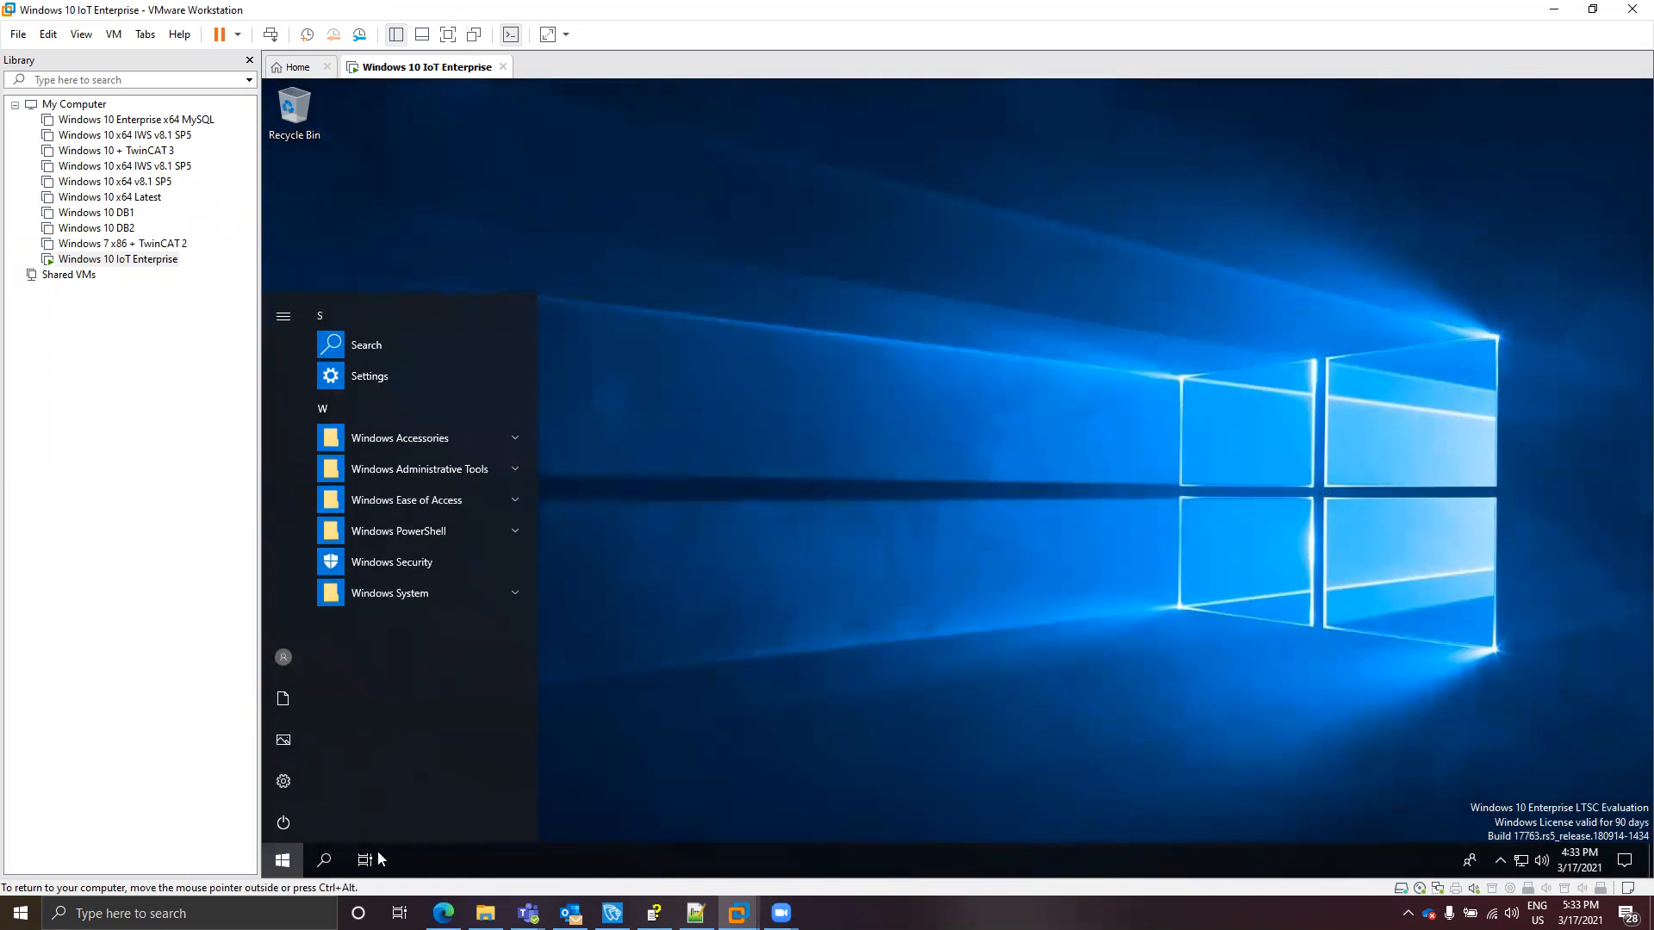
{"action": "right_click", "coordinate": [276, 865]}
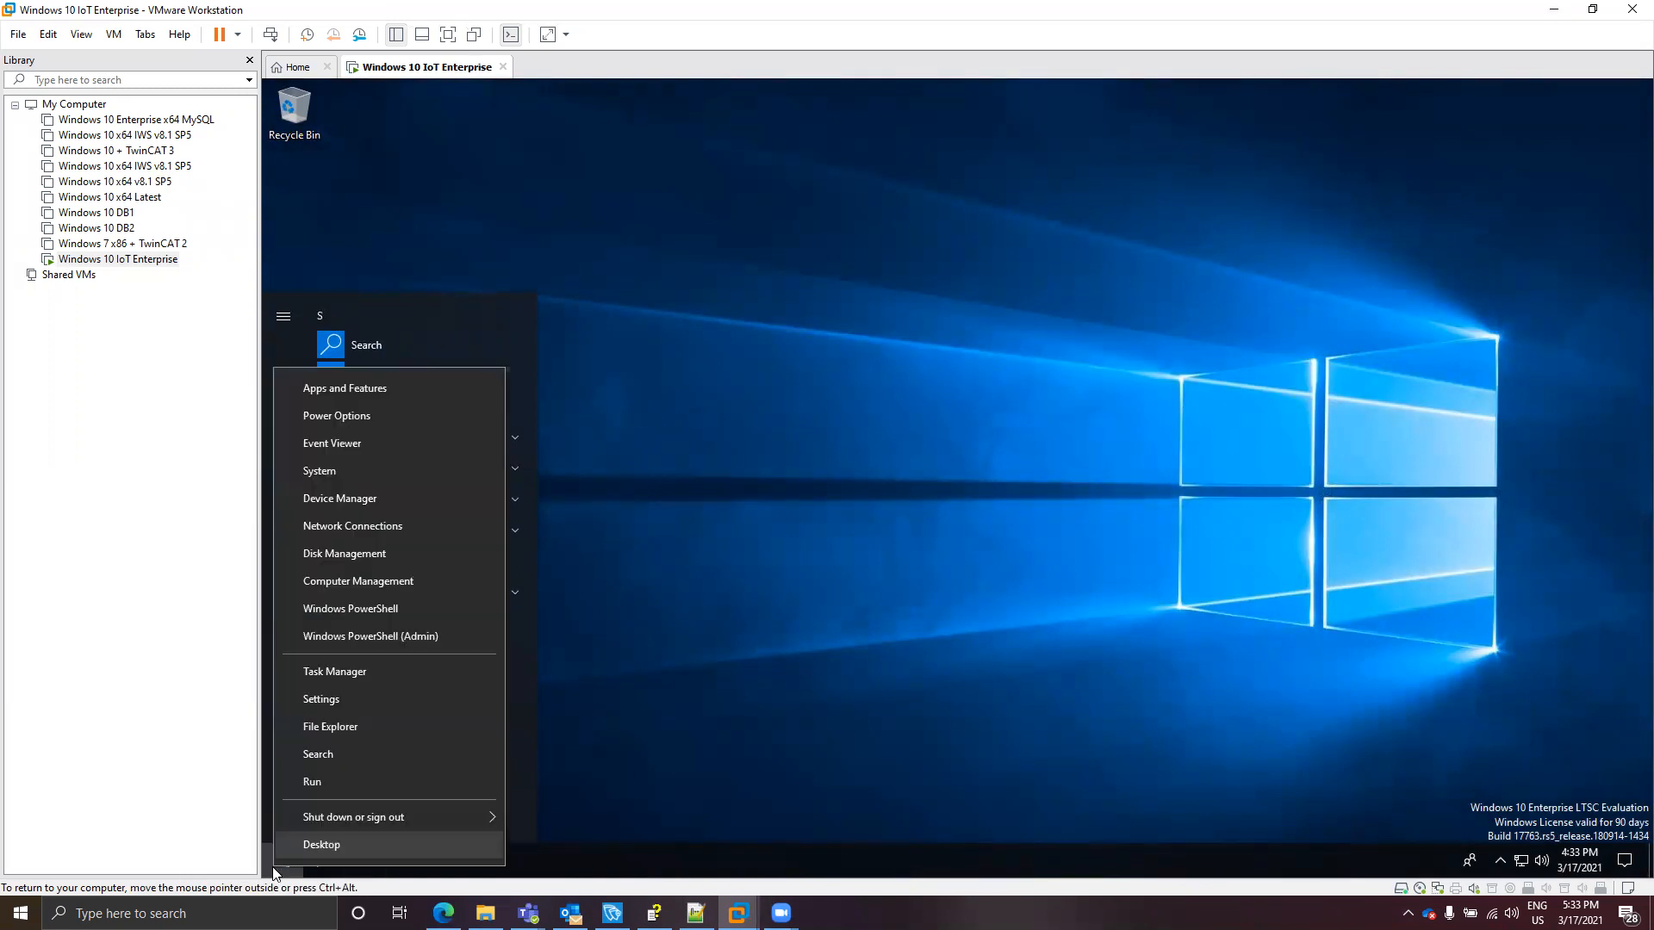
{"action": "left_click", "coordinate": [329, 730]}
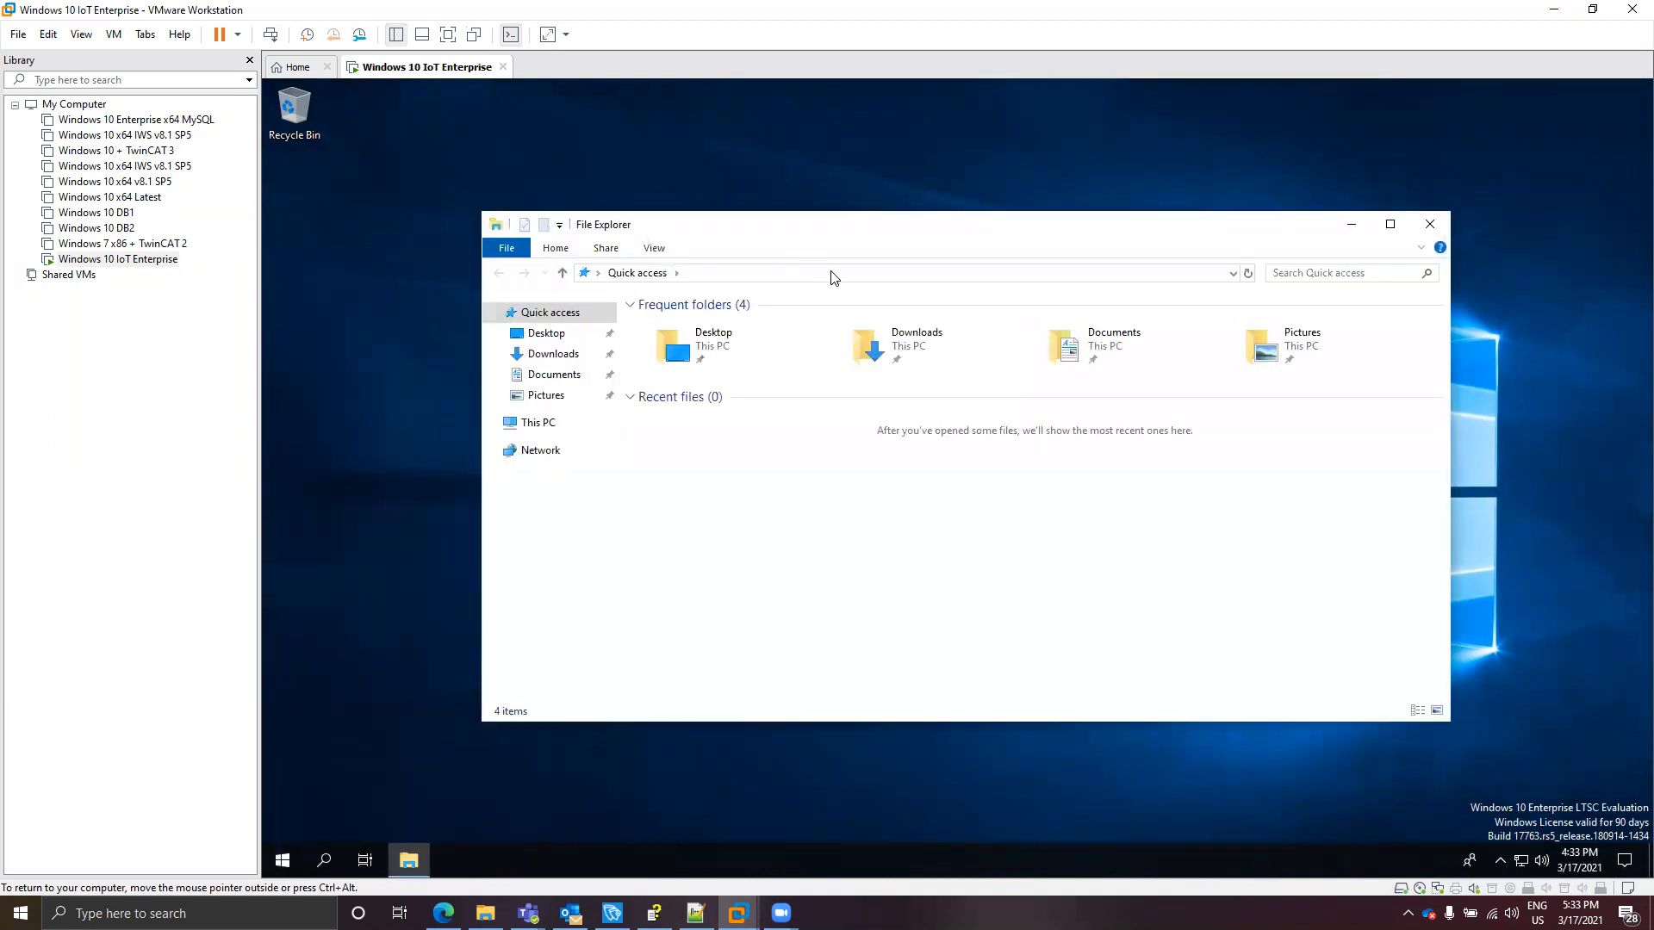
{"action": "left_click", "coordinate": [832, 273]}
{"action": "key", "text": "BackSpace"}
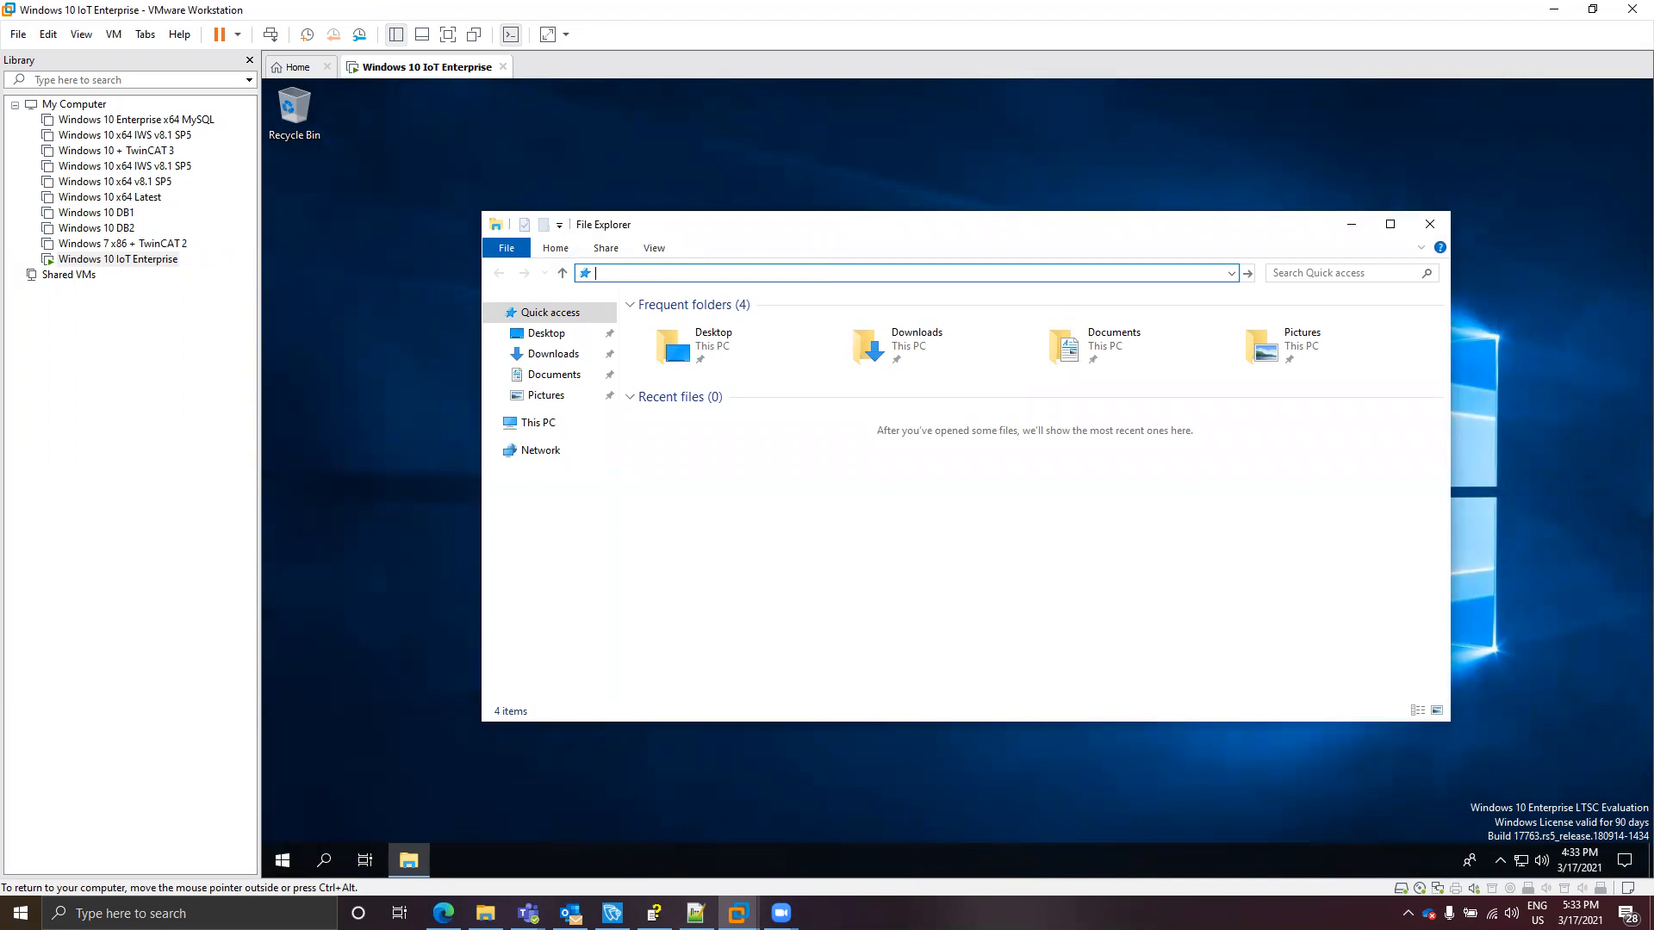
{"action": "key", "text": "alt+Tab"}
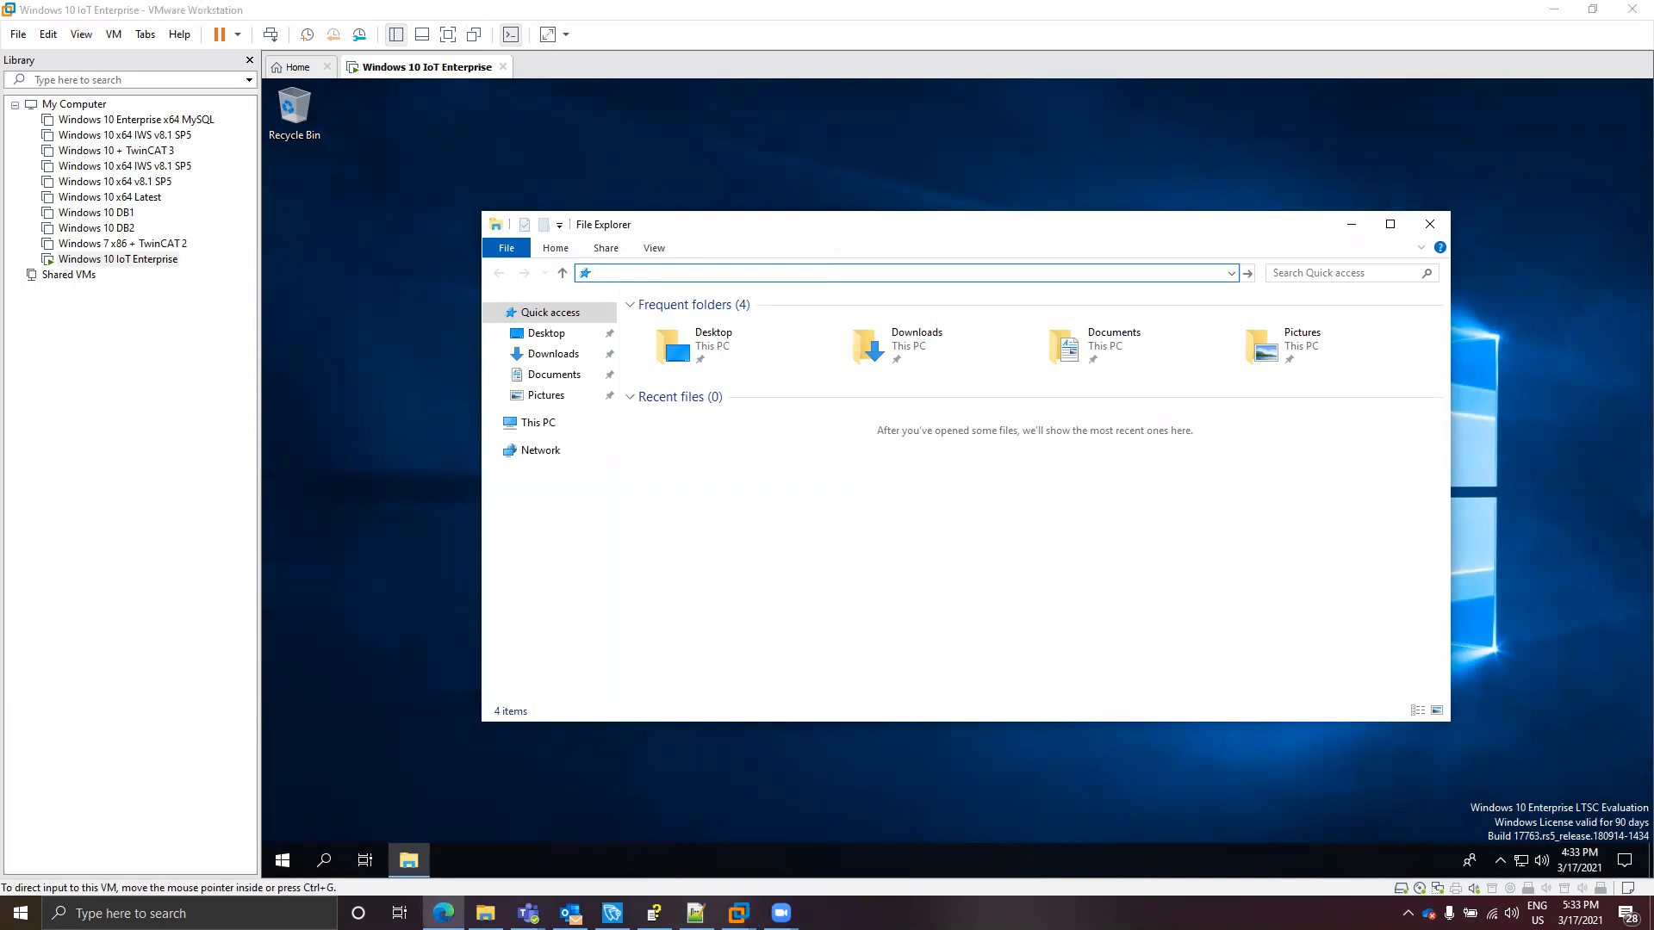
{"action": "left_click", "coordinate": [987, 272]}
{"action": "type", "text": "C:\\ProgramData\\Microsoft\\Windows\\Start Menu\\Programs\\Startup"}
{"action": "key", "text": "Return"}
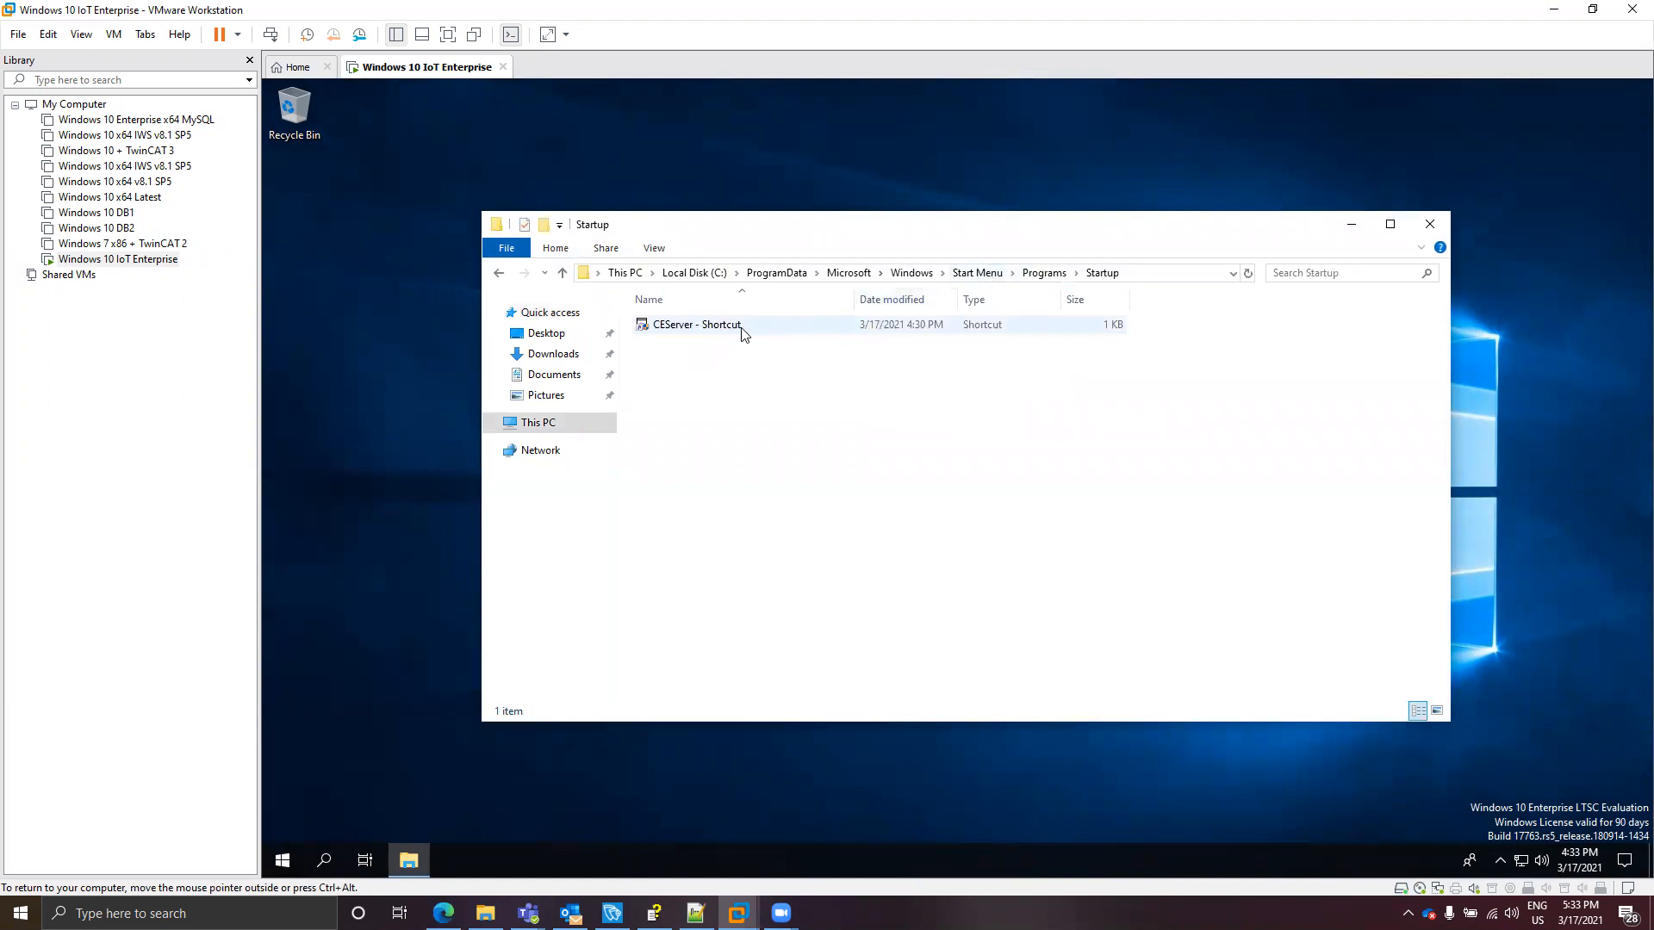
- Create a text document named Startup on the virtual machine's desktop and open it in Notepad
{"action": "right_click", "coordinate": [702, 392]}
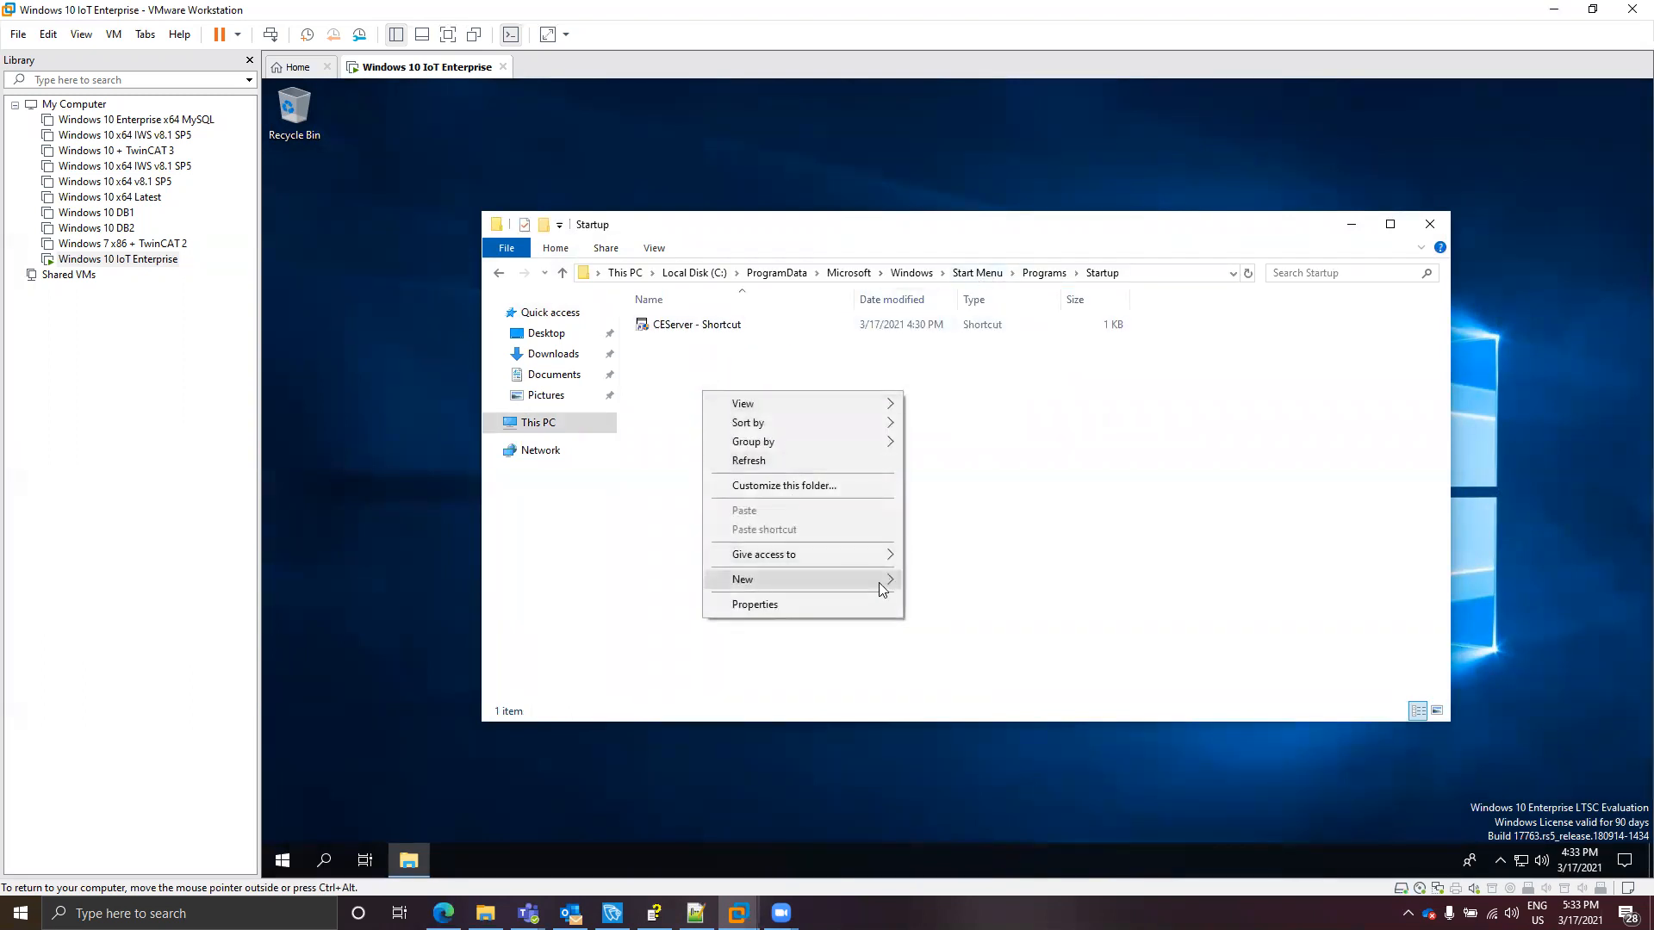
{"action": "mouse_move", "coordinate": [878, 582]}
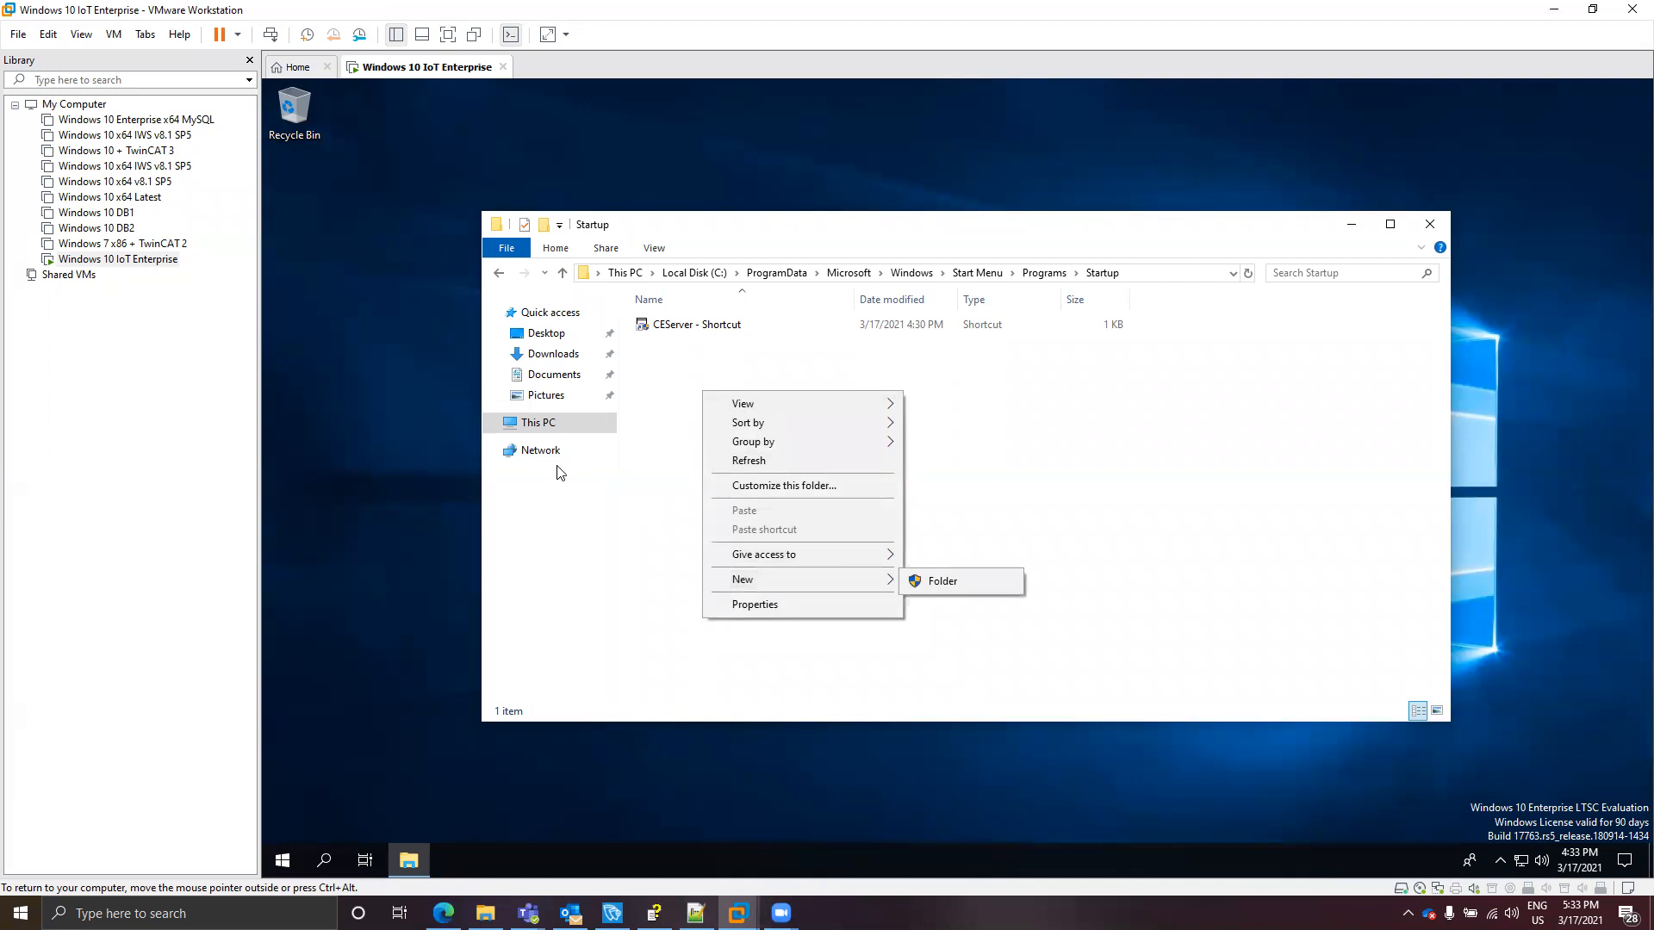
{"action": "right_click", "coordinate": [329, 334]}
{"action": "right_click", "coordinate": [329, 334]}
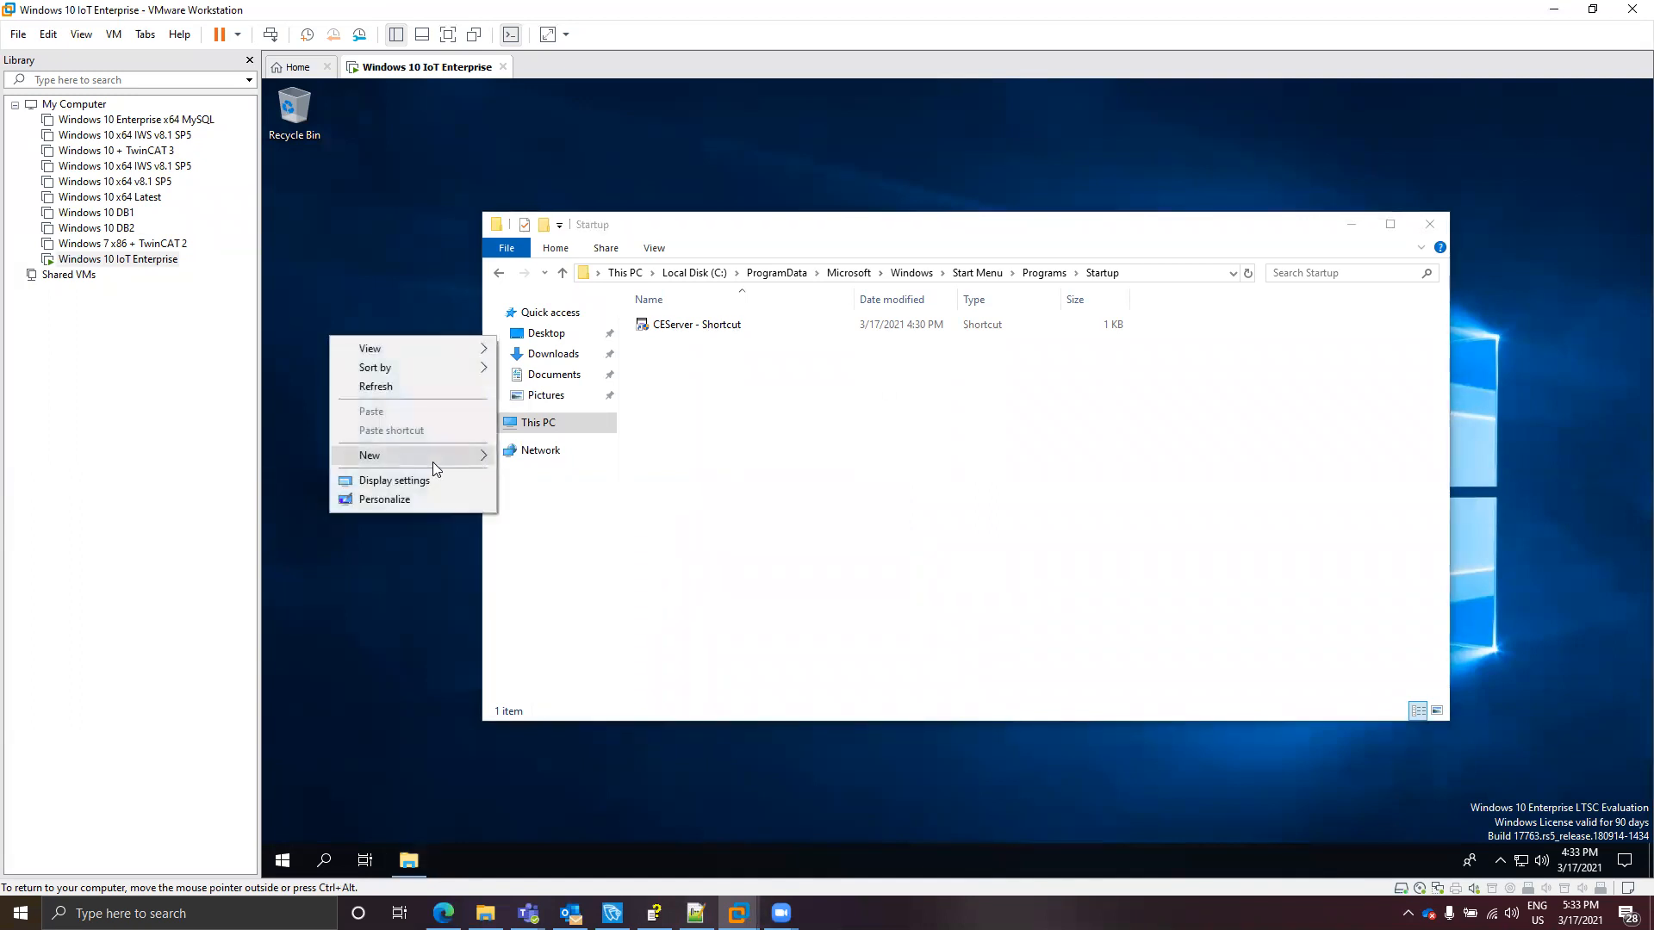
{"action": "mouse_move", "coordinate": [436, 462]}
{"action": "left_click", "coordinate": [606, 561]}
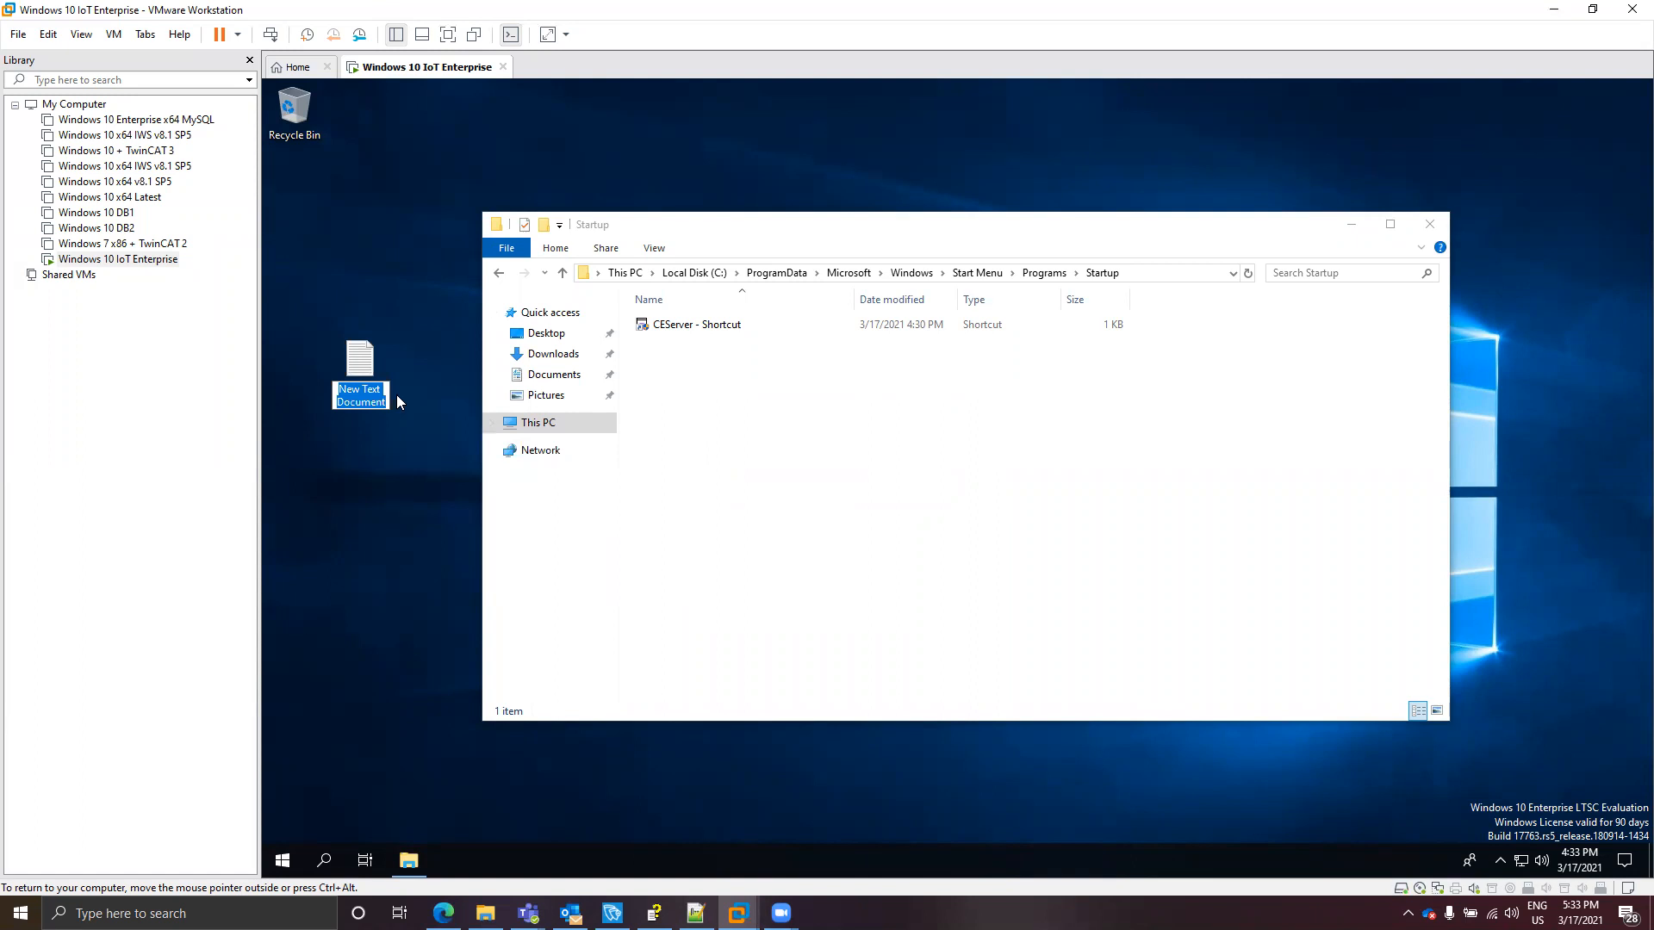
{"action": "type", "text": "Start"}
{"action": "type", "text": "i"}
{"action": "type", "text": "up"}
{"action": "key", "text": "Return"}
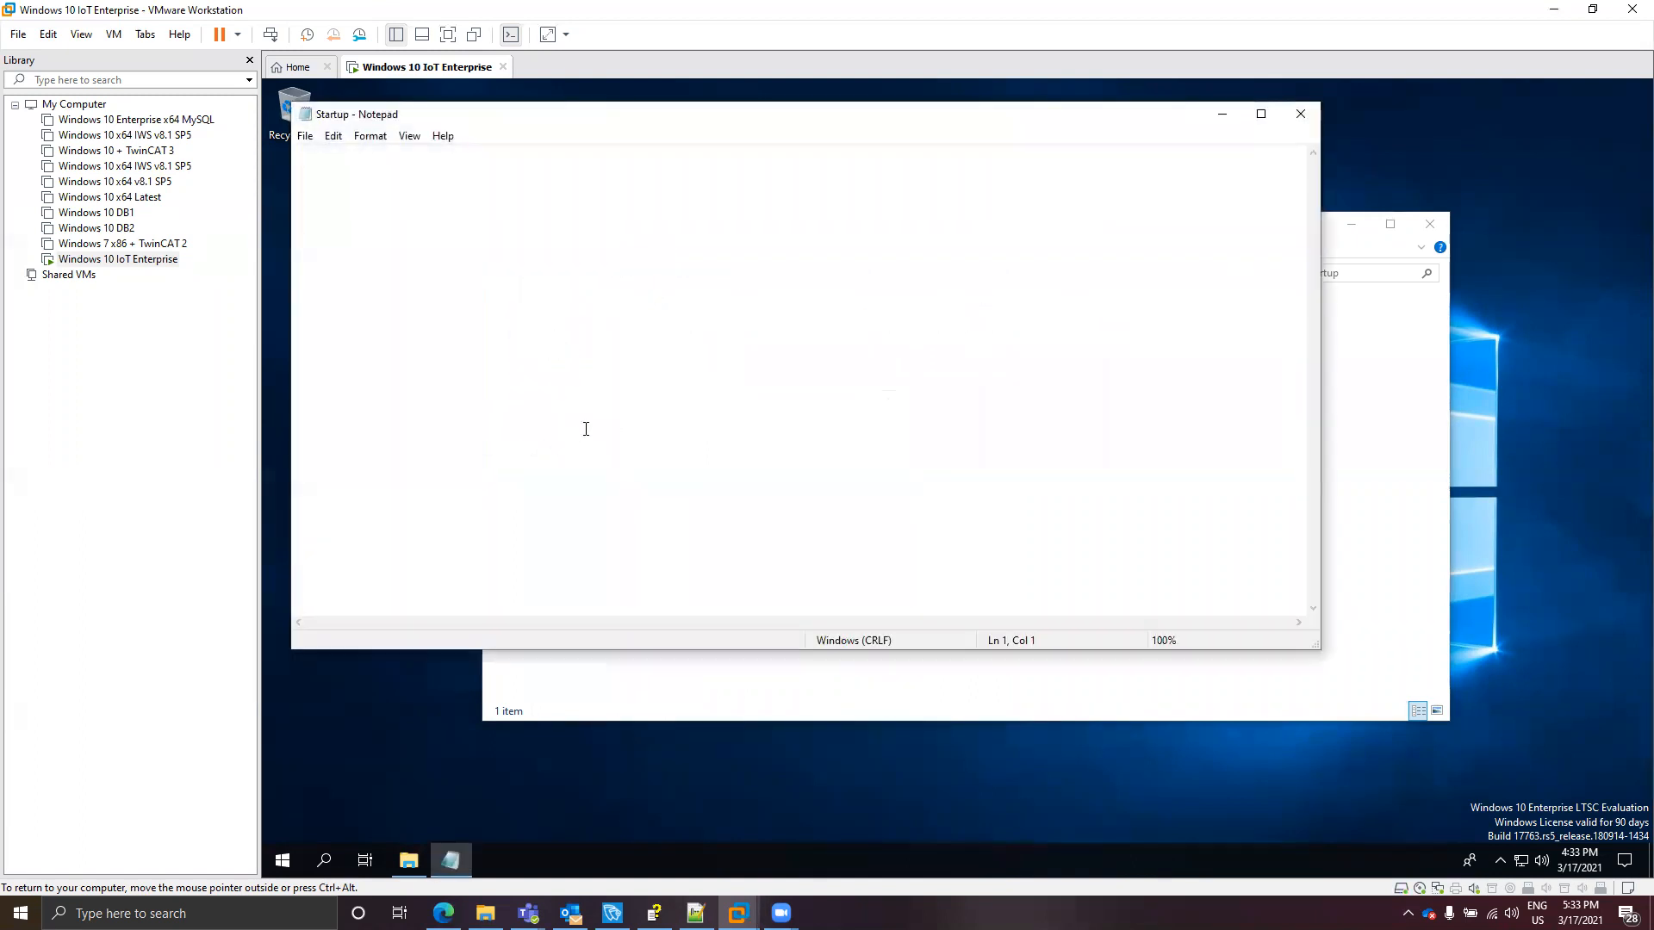
- Write START "" in the Startup text file and open C:\HMI in the virtual machine's File Explorer
{"action": "type", "text": "START"}
{"action": "left_click", "coordinate": [1341, 546]}
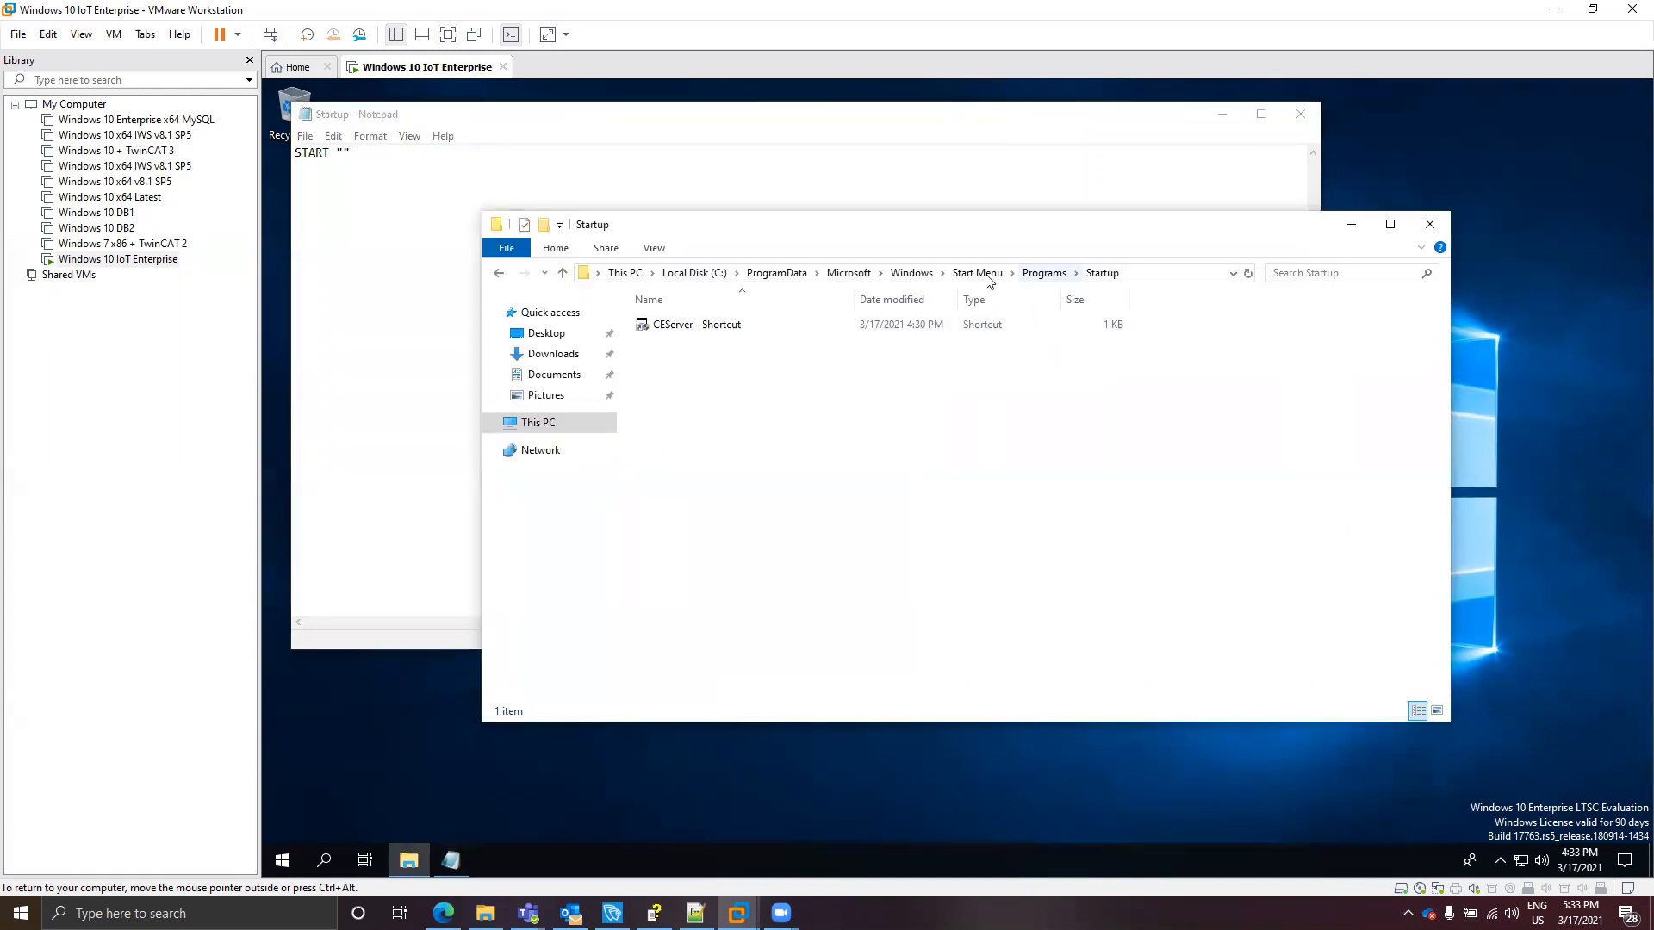
{"action": "left_click", "coordinate": [541, 425]}
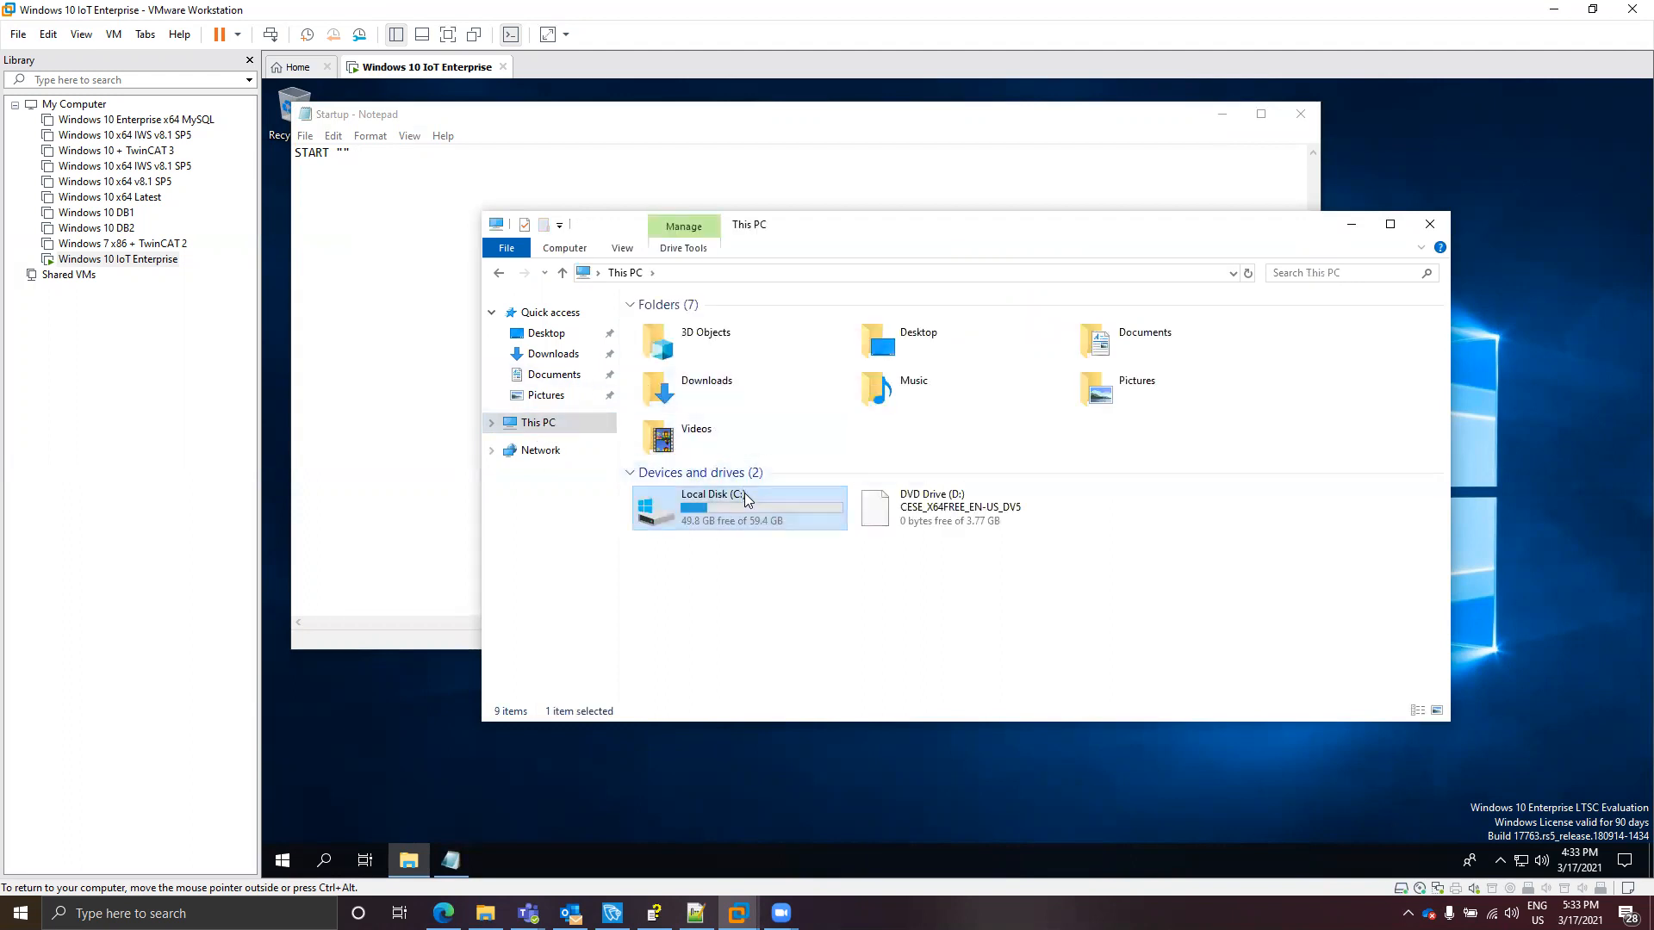
{"action": "double_click", "coordinate": [745, 492]}
{"action": "double_click", "coordinate": [680, 326]}
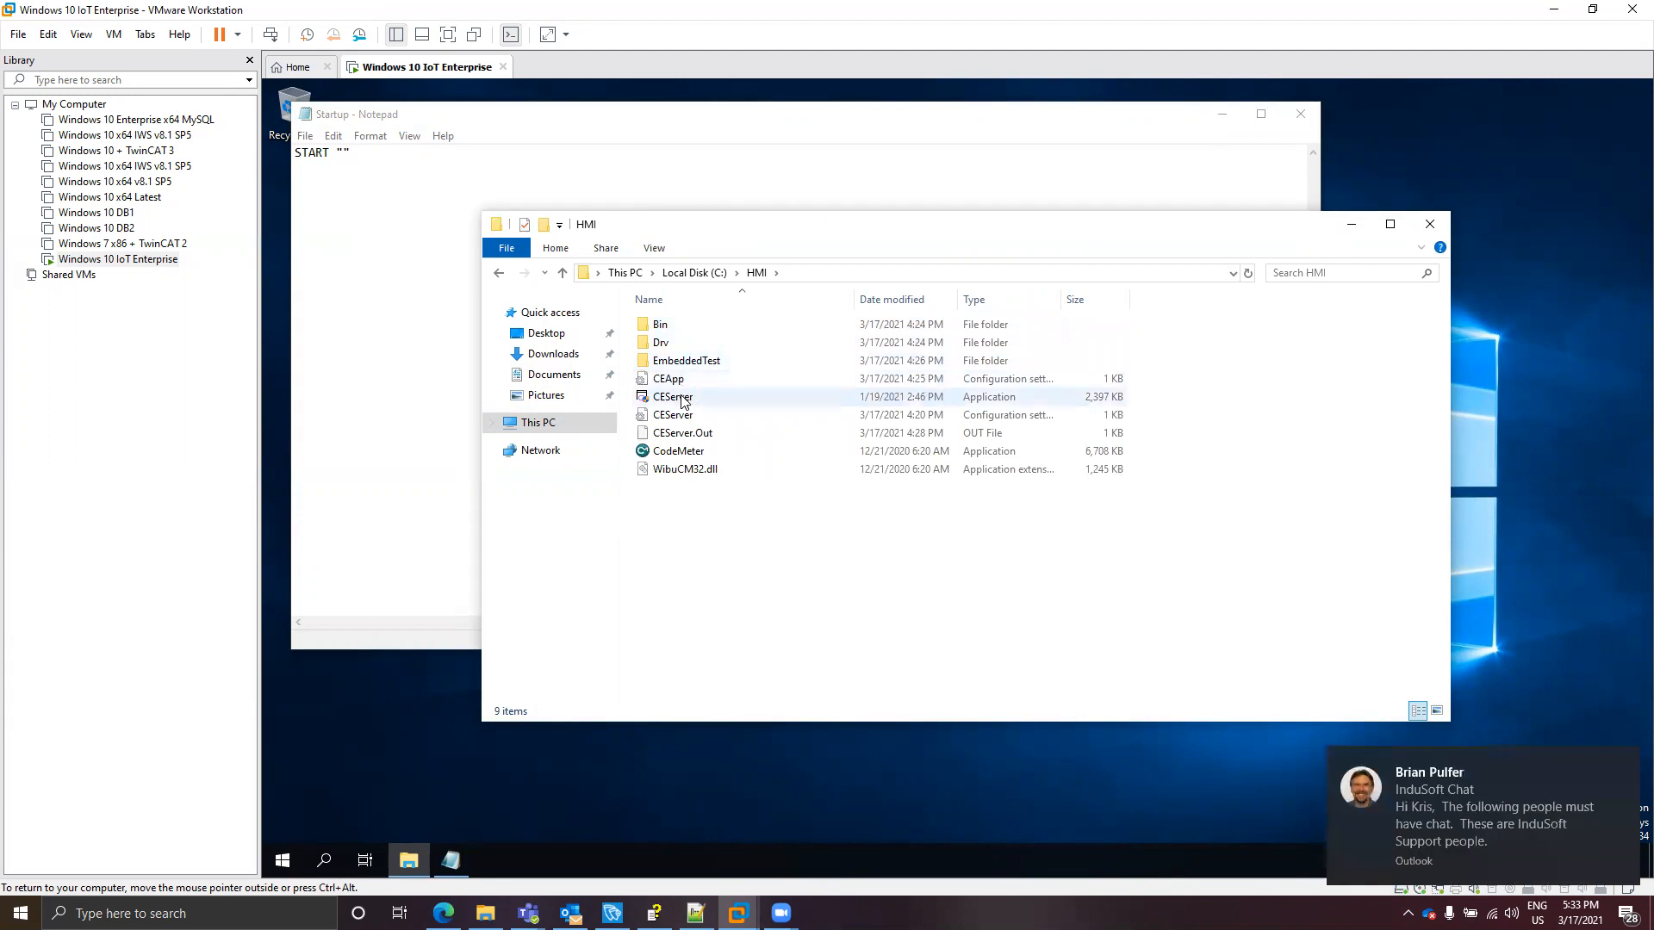
- Complete the line as START "" C:\HMI\CEServer.exe using the copied folder path, then save and close the Startup file
{"action": "left_click", "coordinate": [682, 398]}
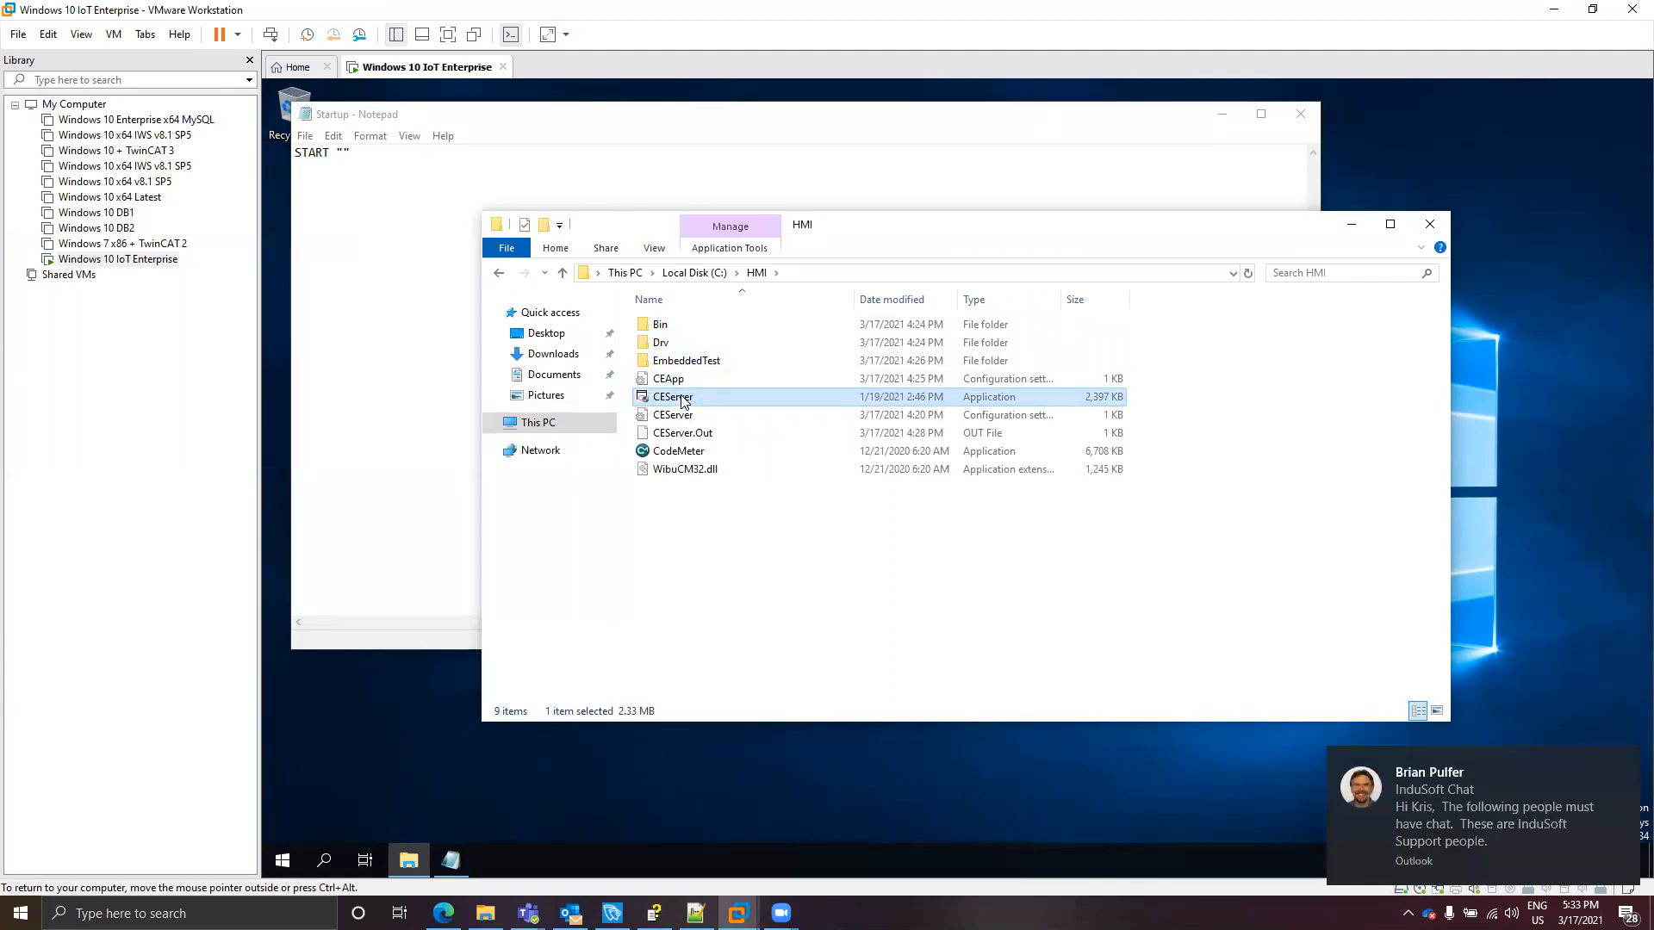
{"action": "key", "text": "F2"}
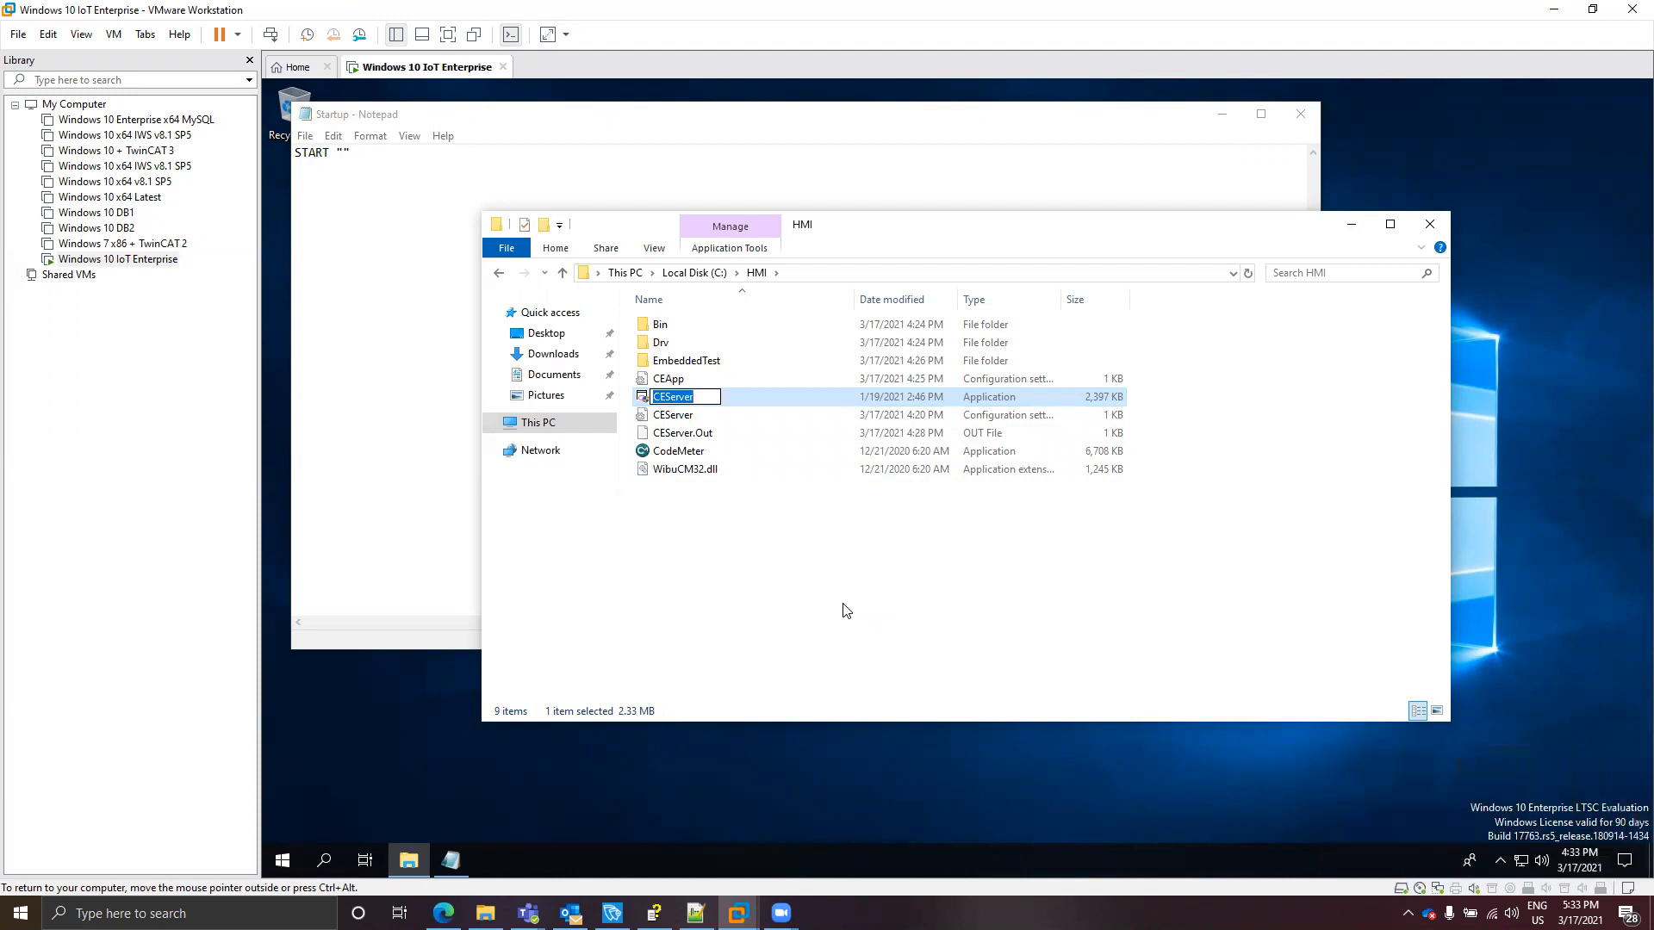
{"action": "left_click", "coordinate": [434, 221]}
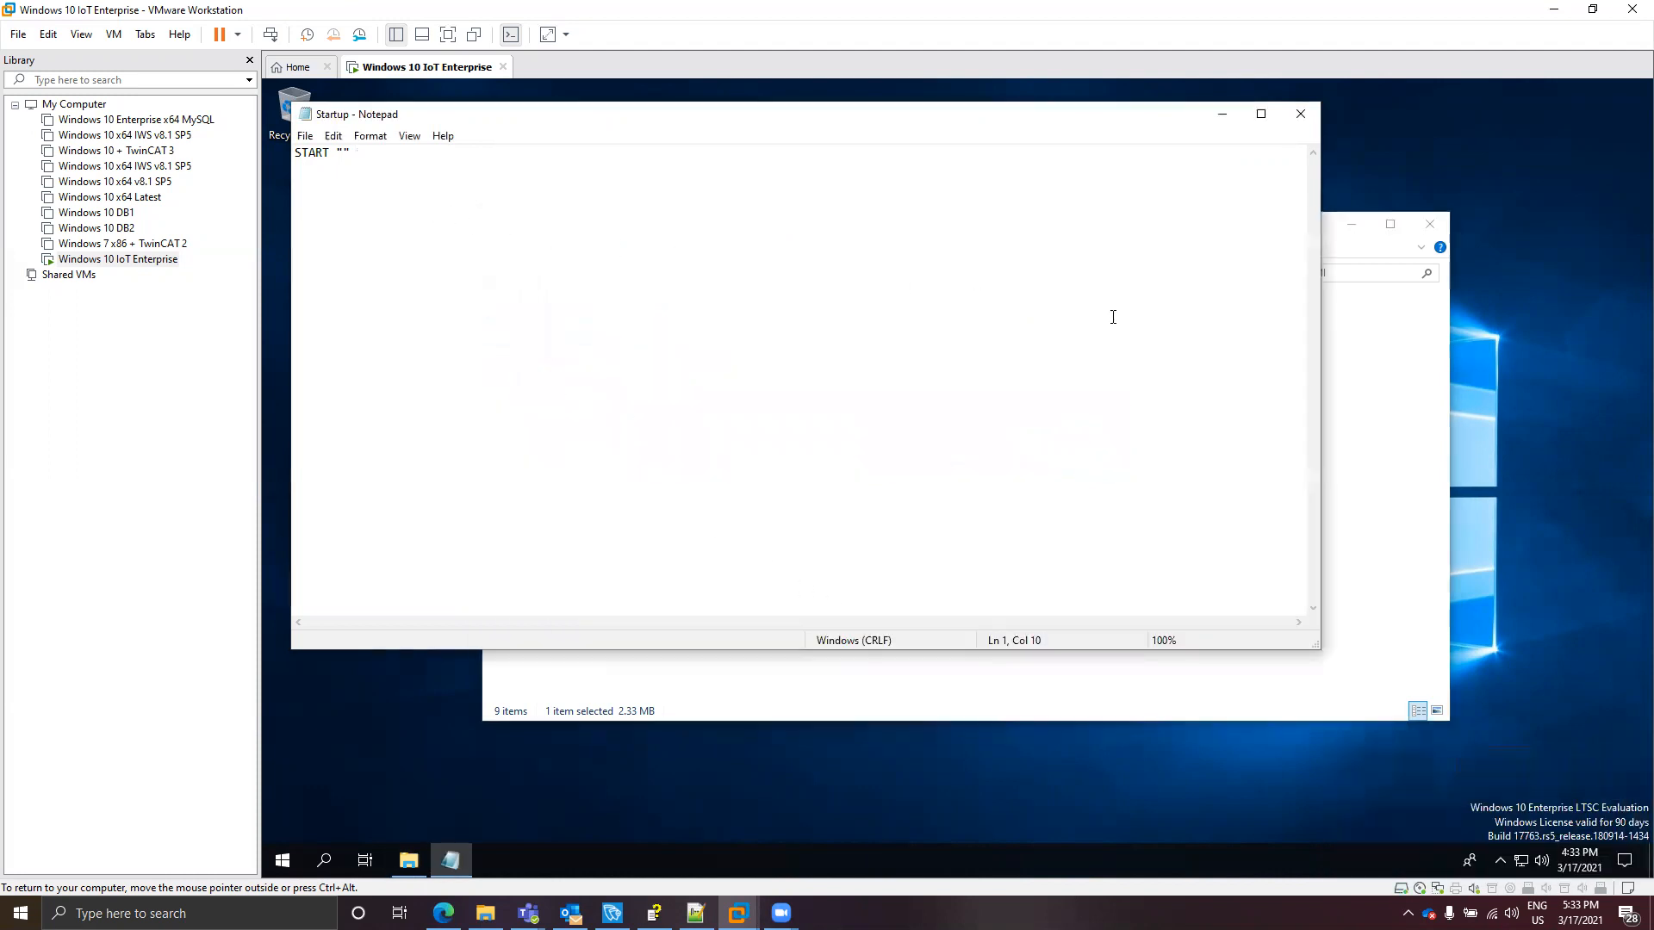
{"action": "left_click", "coordinate": [1417, 411]}
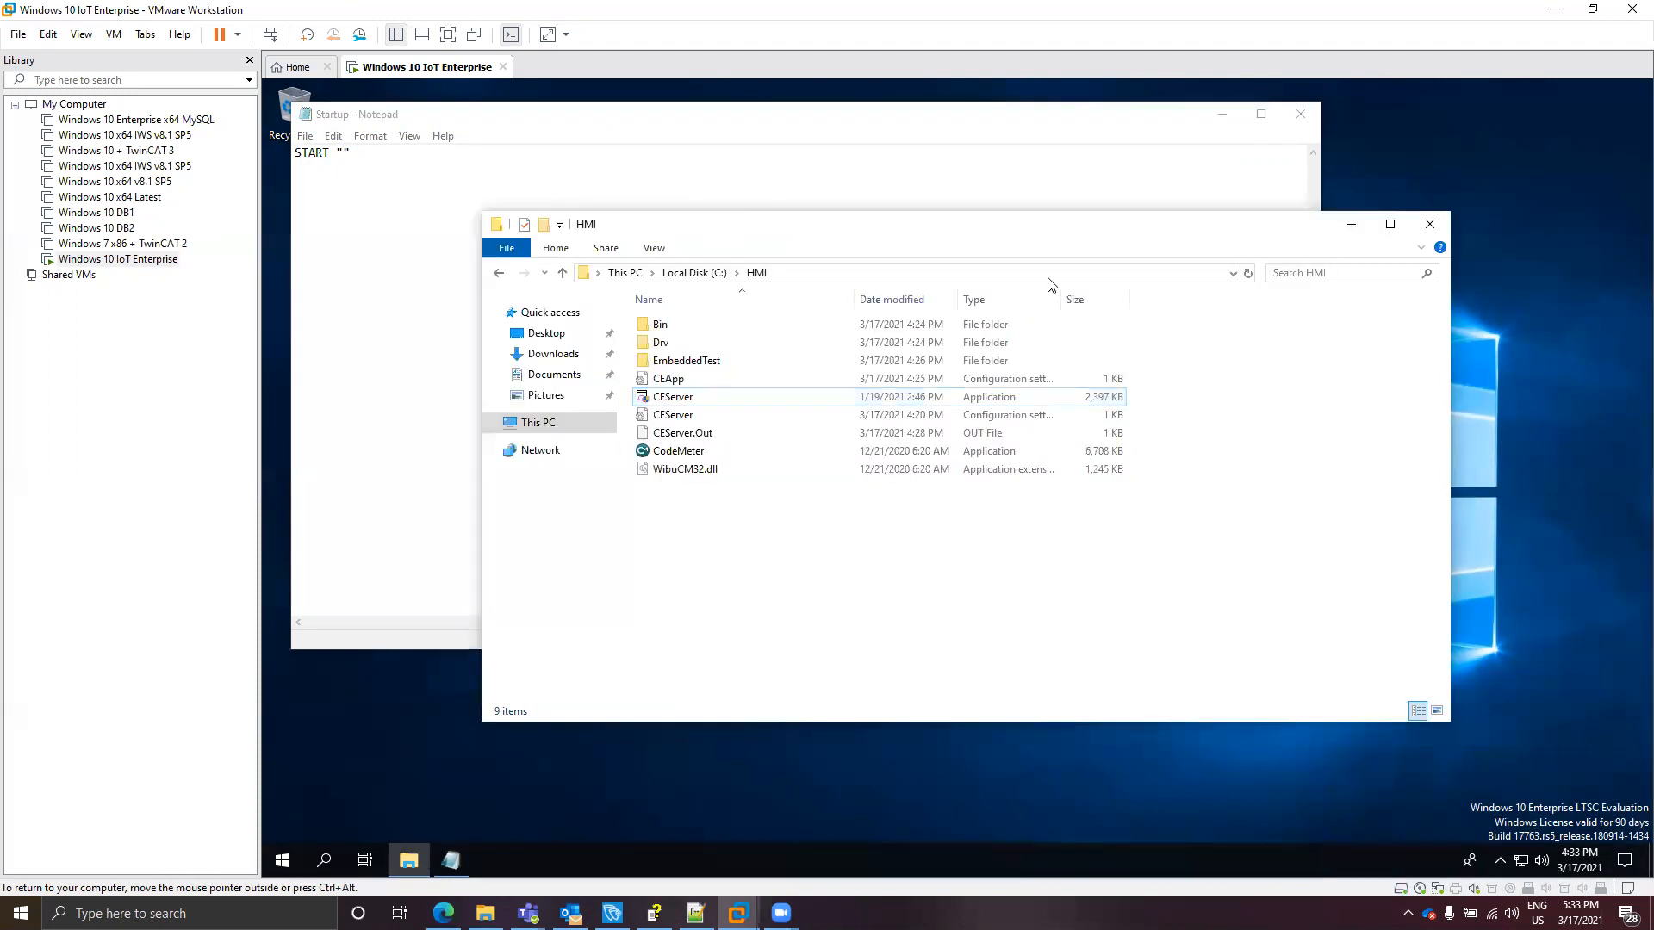
{"action": "left_click", "coordinate": [856, 278]}
{"action": "key", "text": "ctrl+c"}
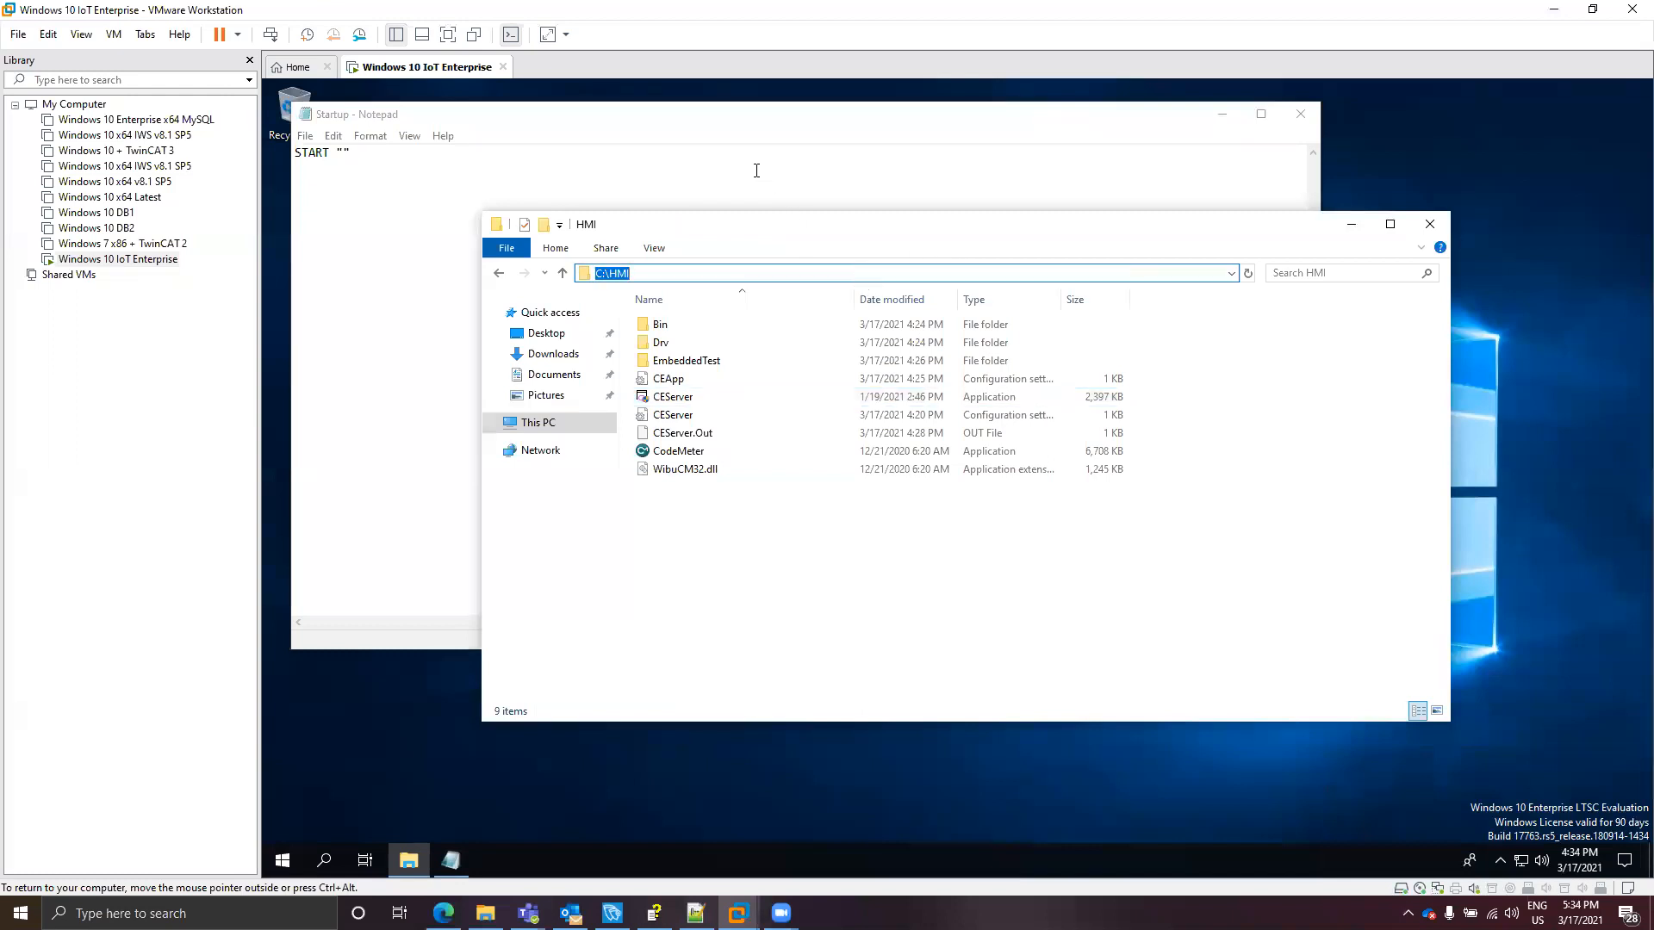
{"action": "left_click", "coordinate": [756, 170]}
{"action": "key", "text": "ctrl+v"}
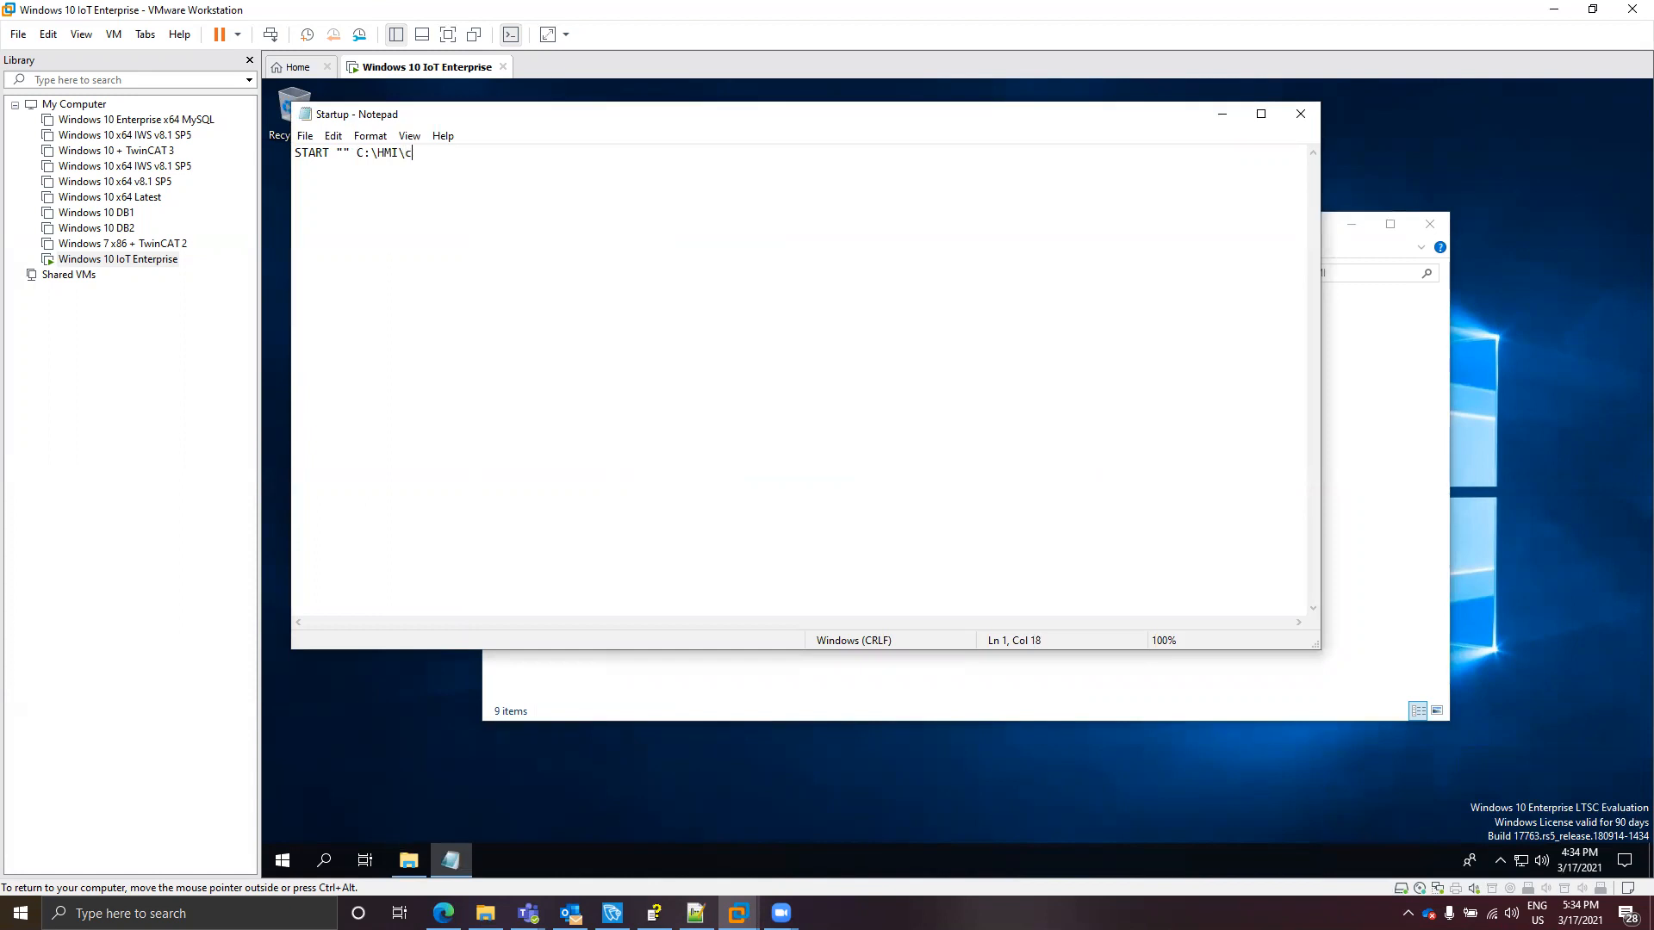
{"action": "type", "text": "\\CEServer.exe"}
{"action": "left_click", "coordinate": [1305, 119]}
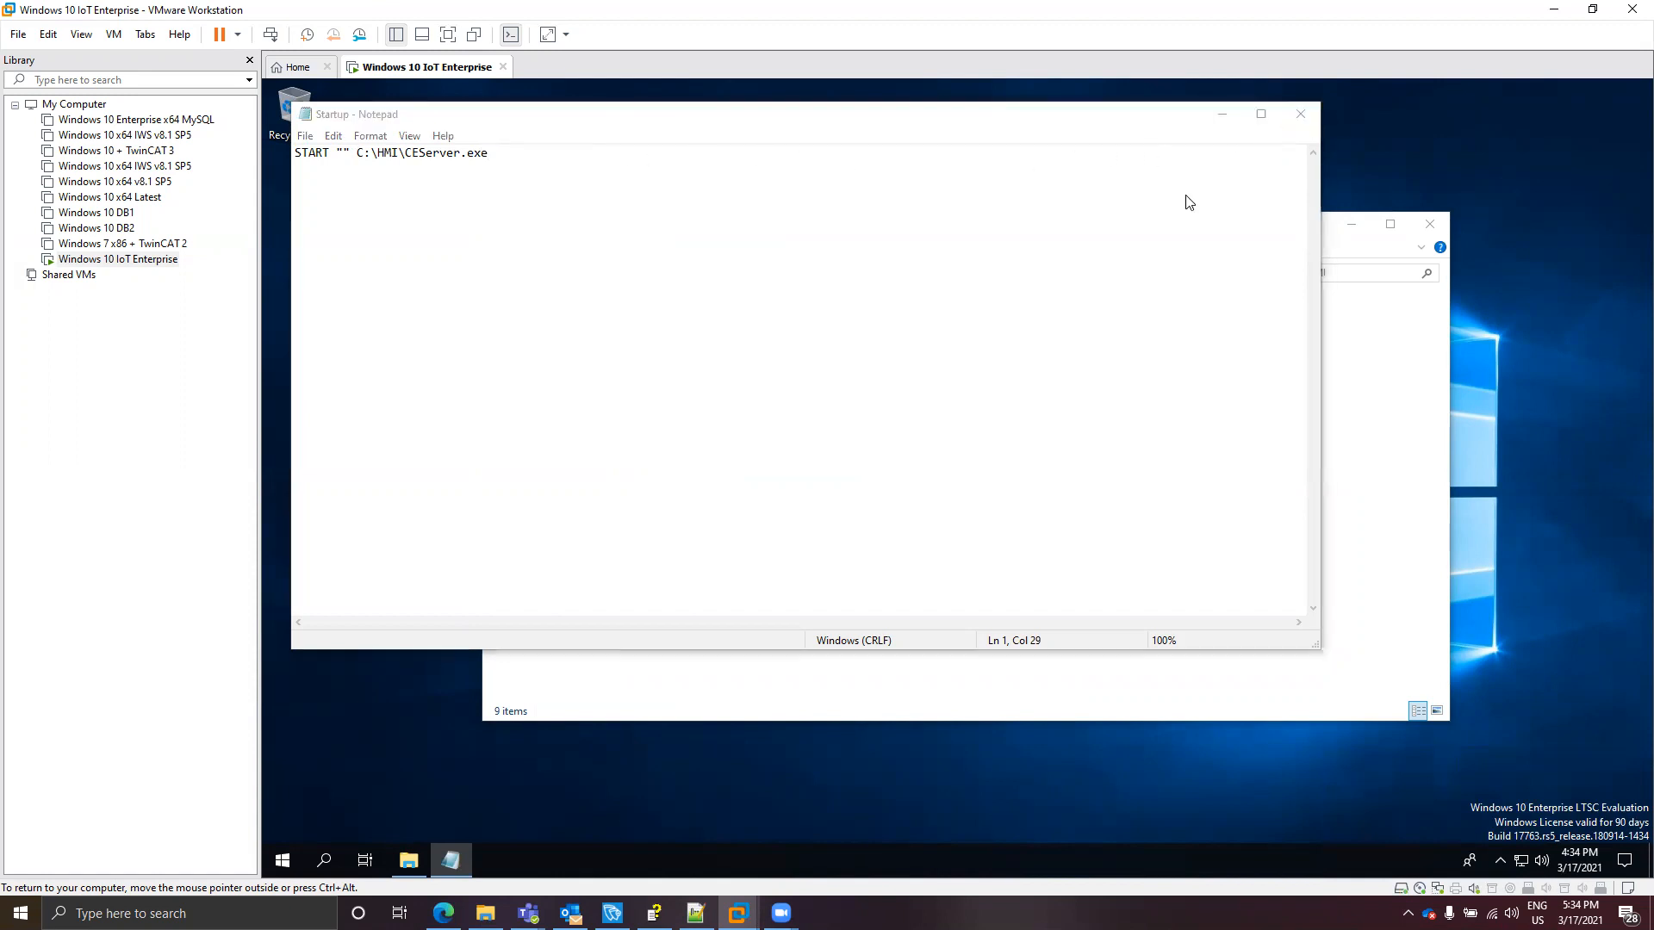
- Turn on file name extensions in the virtual machine's File Explorer and minimize the HMI folder window
{"action": "left_click", "coordinate": [911, 480]}
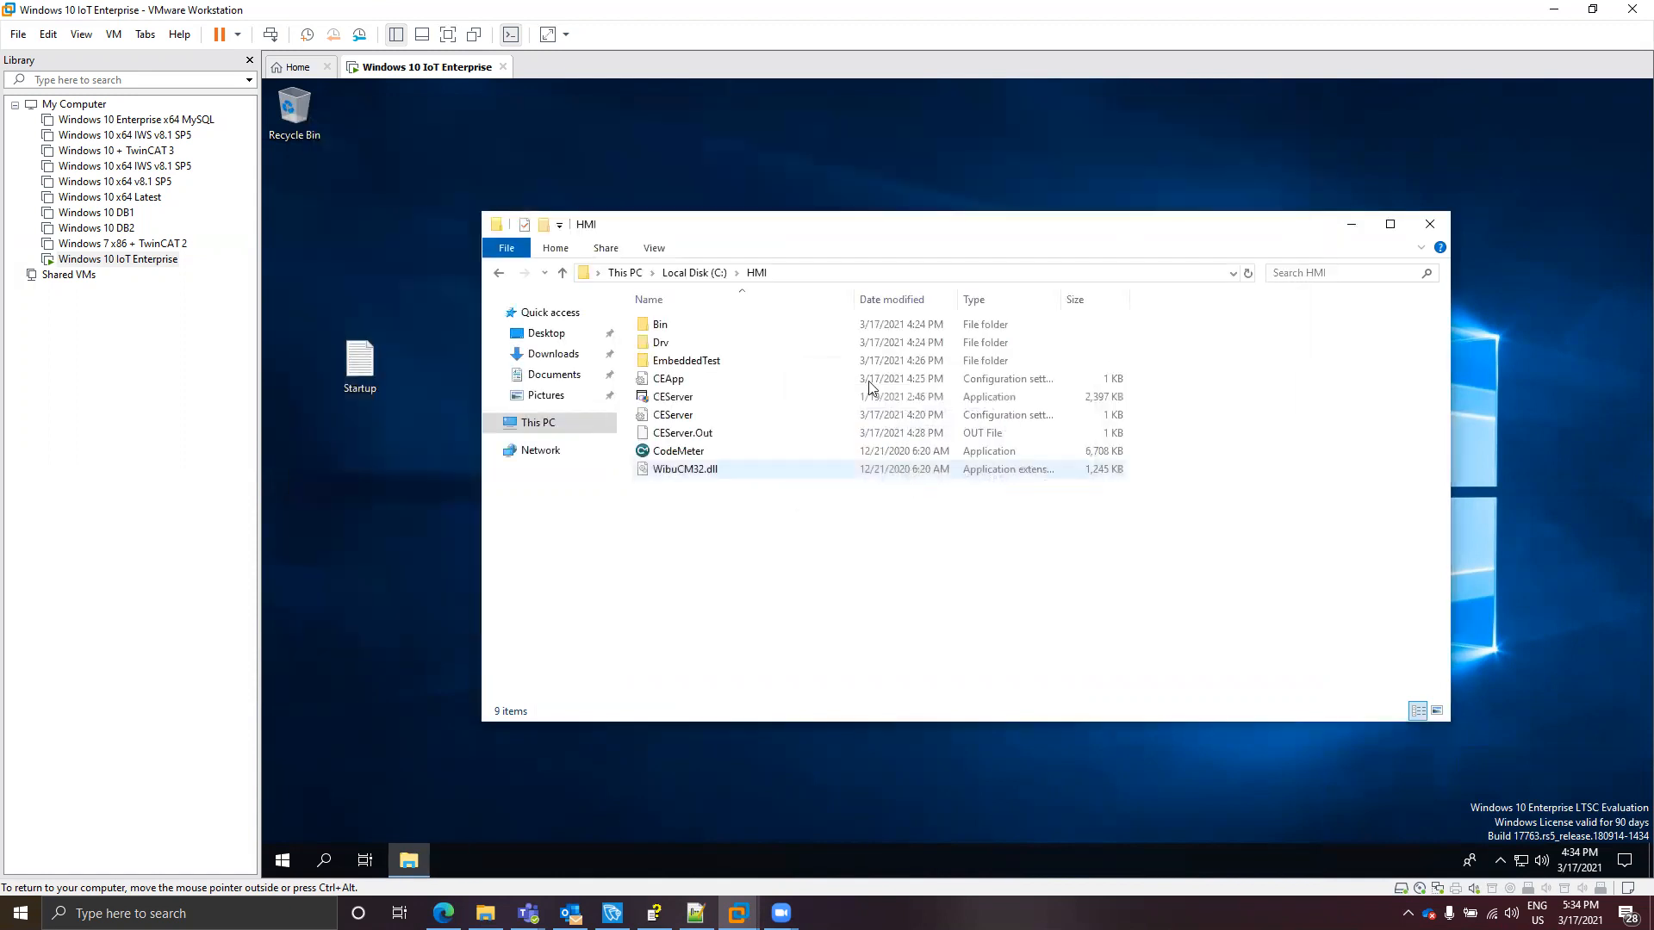
{"action": "left_click", "coordinate": [652, 249]}
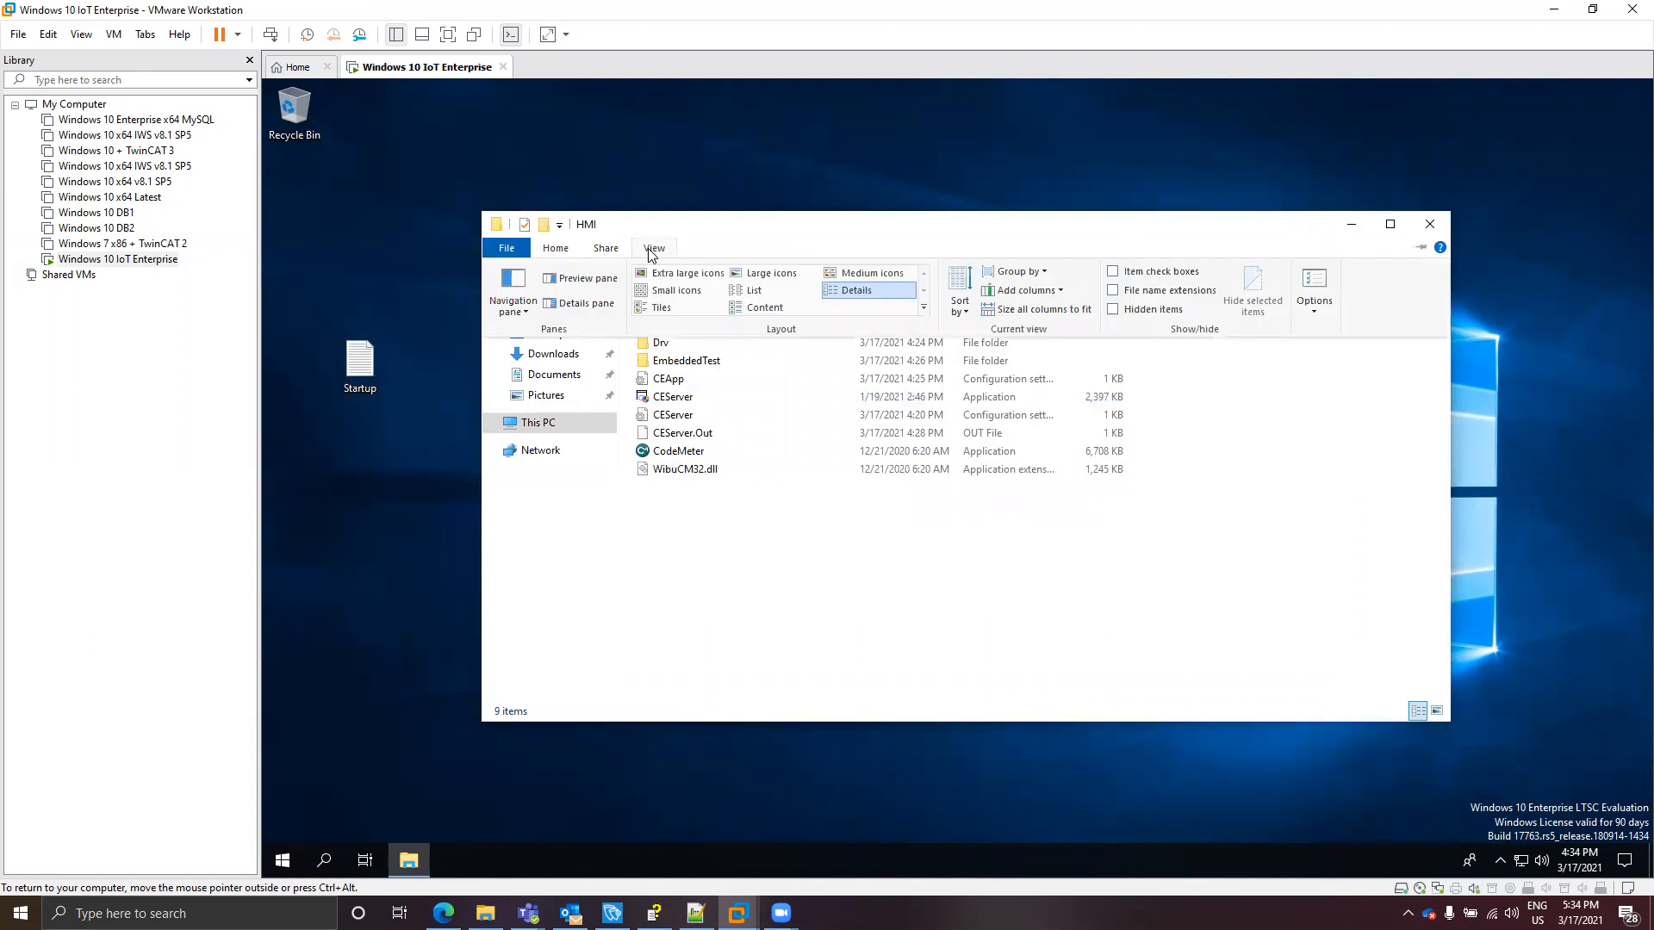
{"action": "left_click", "coordinate": [1389, 224]}
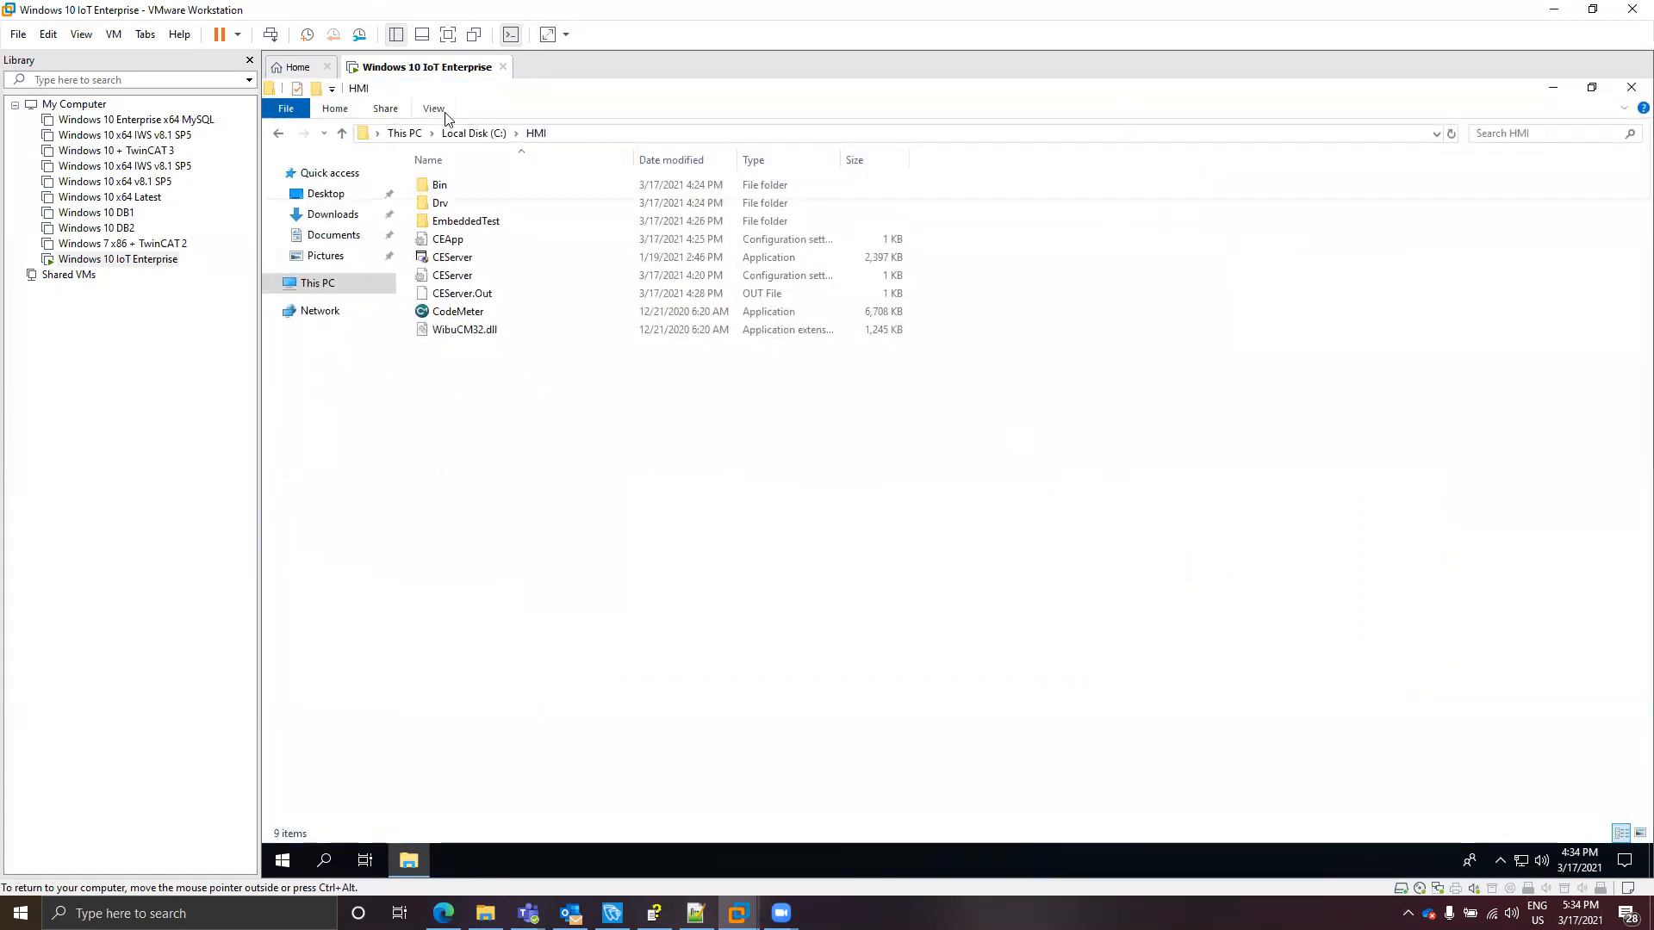
{"action": "left_click", "coordinate": [431, 109]}
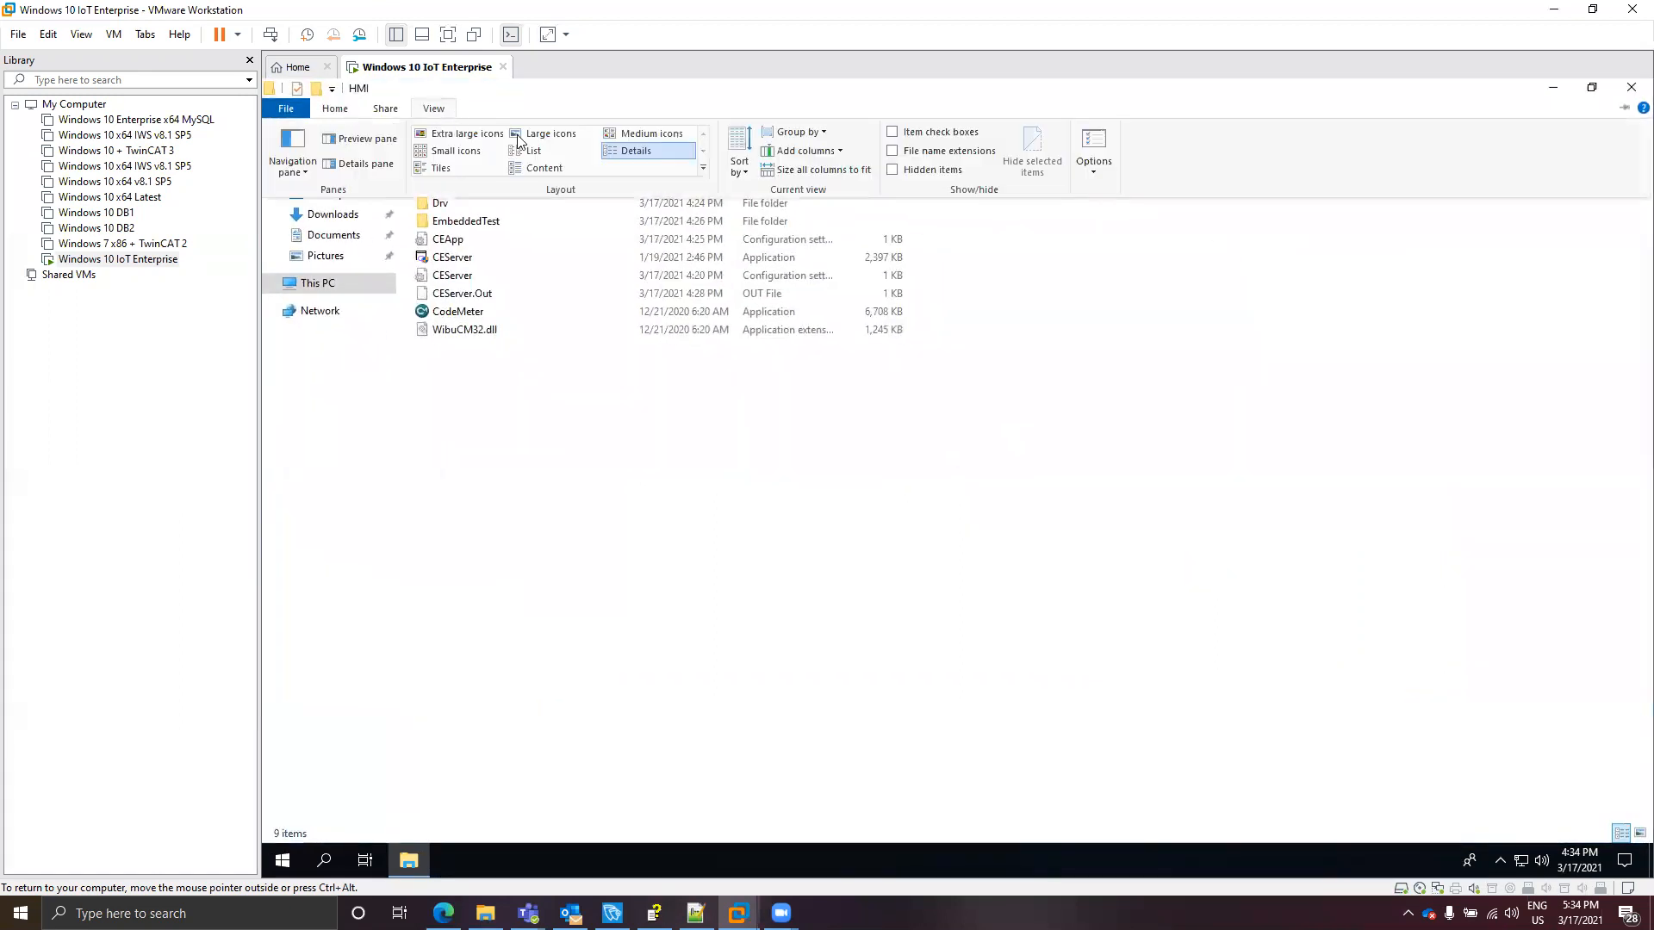
{"action": "left_click", "coordinate": [981, 152]}
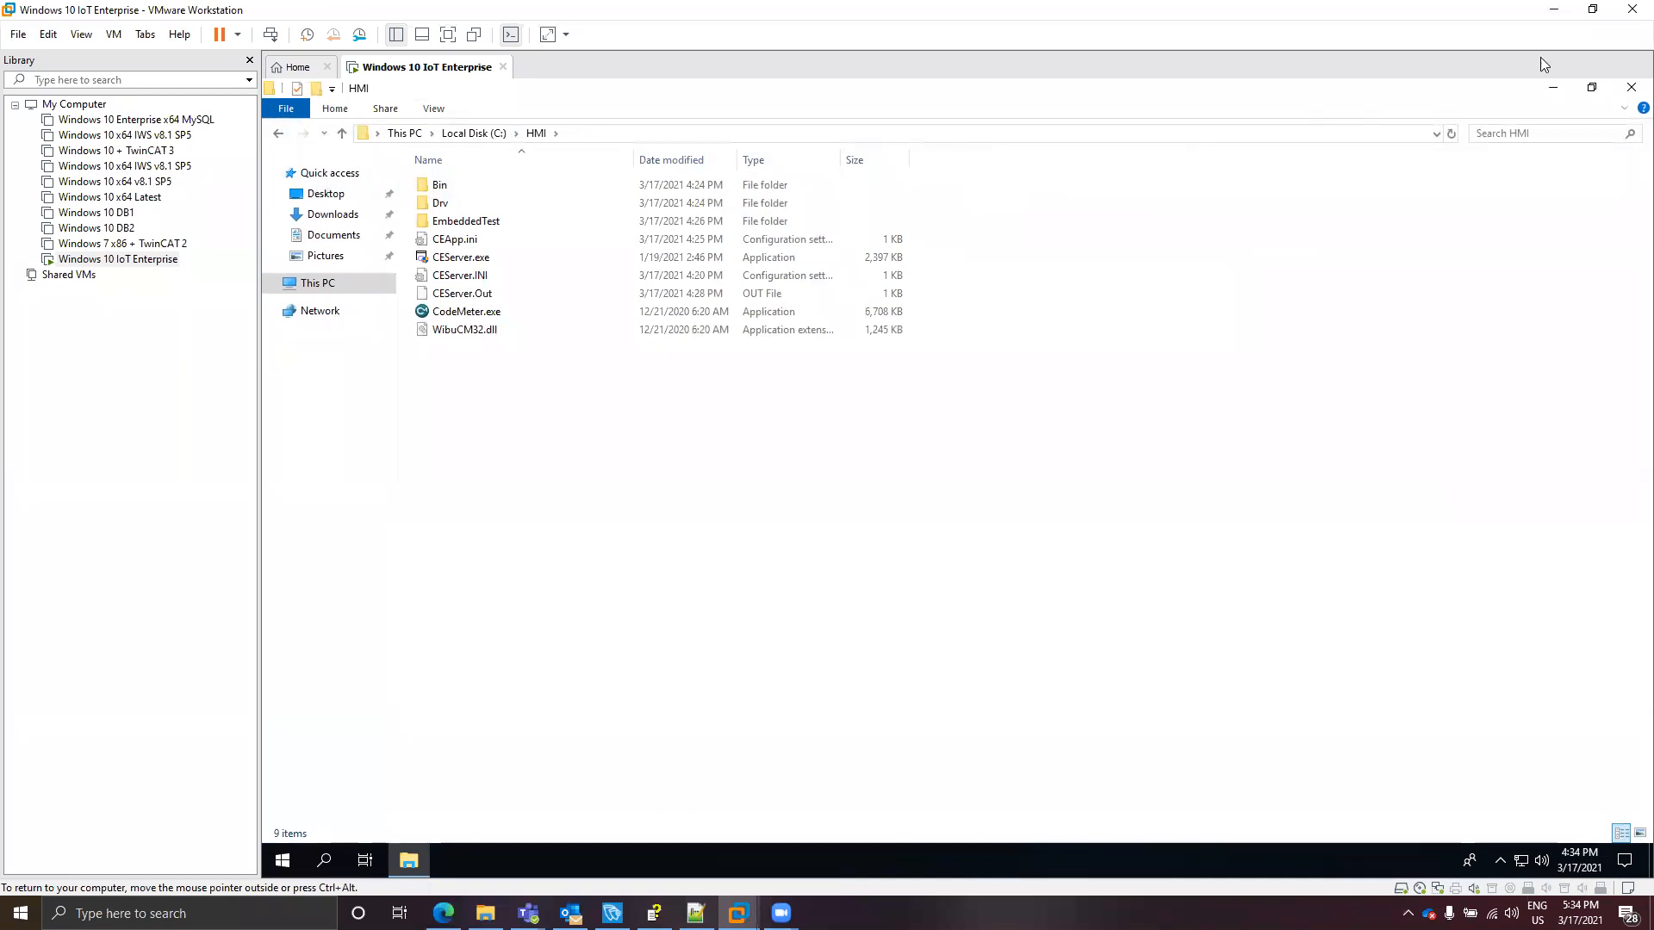
{"action": "left_click", "coordinate": [1546, 96]}
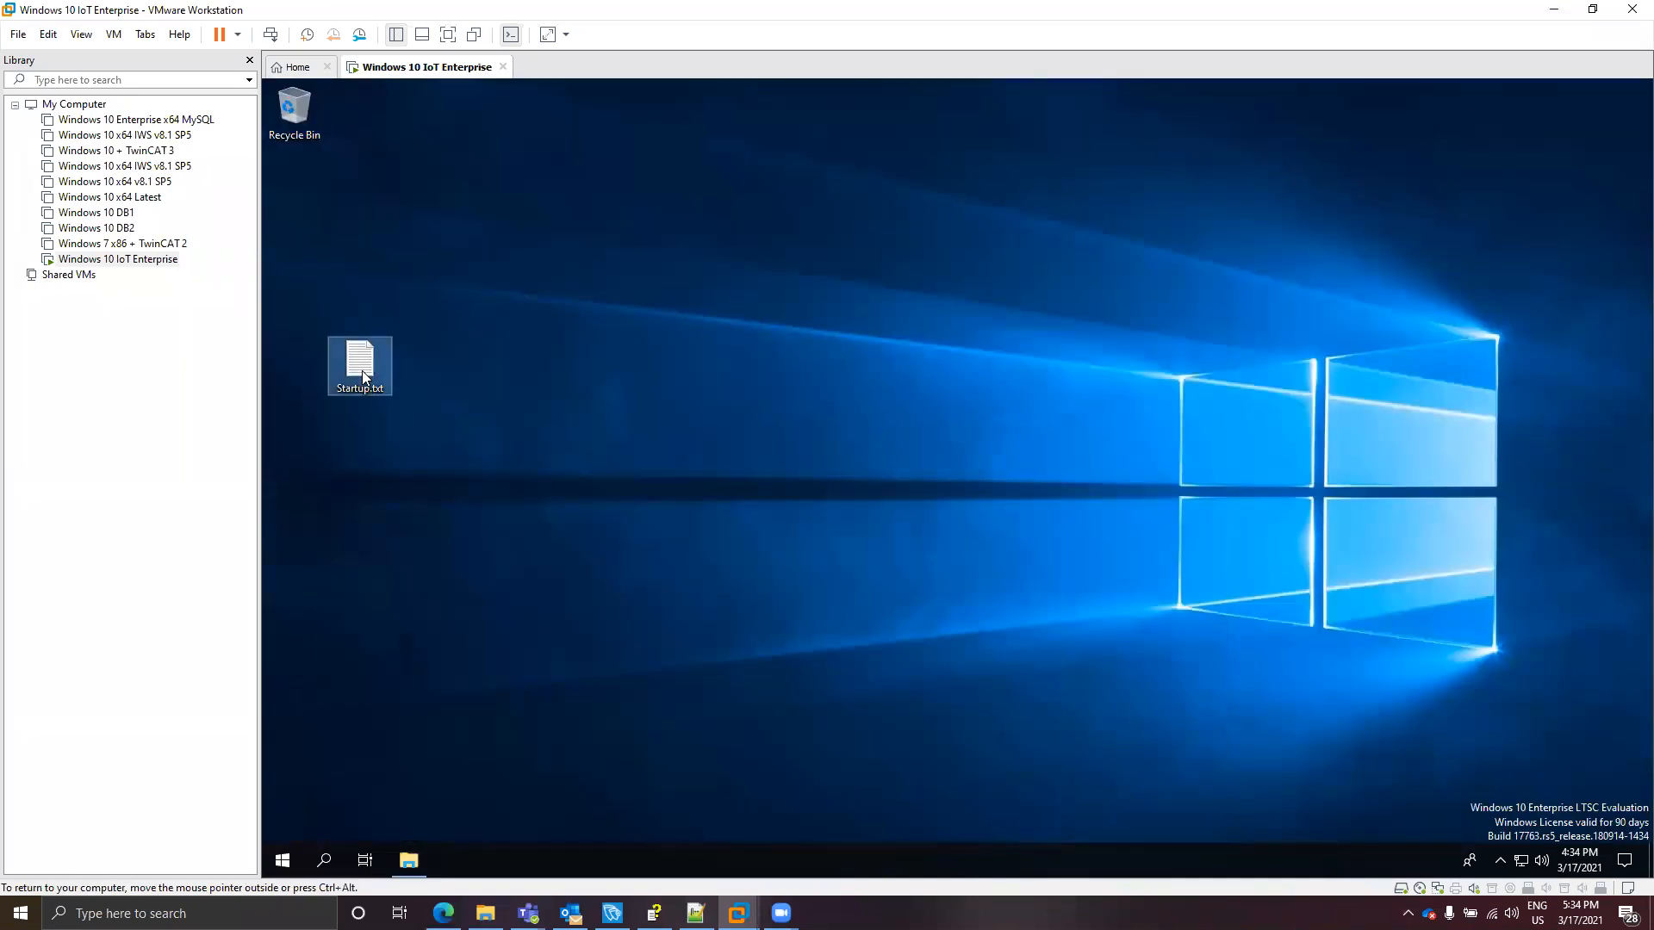
- Rename the desktop file Startup.txt as Startup.bat and confirm the extension change
{"action": "key", "text": "BackSpace"}
{"action": "key", "text": "BackSpace"}
{"action": "key", "text": "BackSpace"}
{"action": "type", "text": "bat"}
{"action": "key", "text": "Return"}
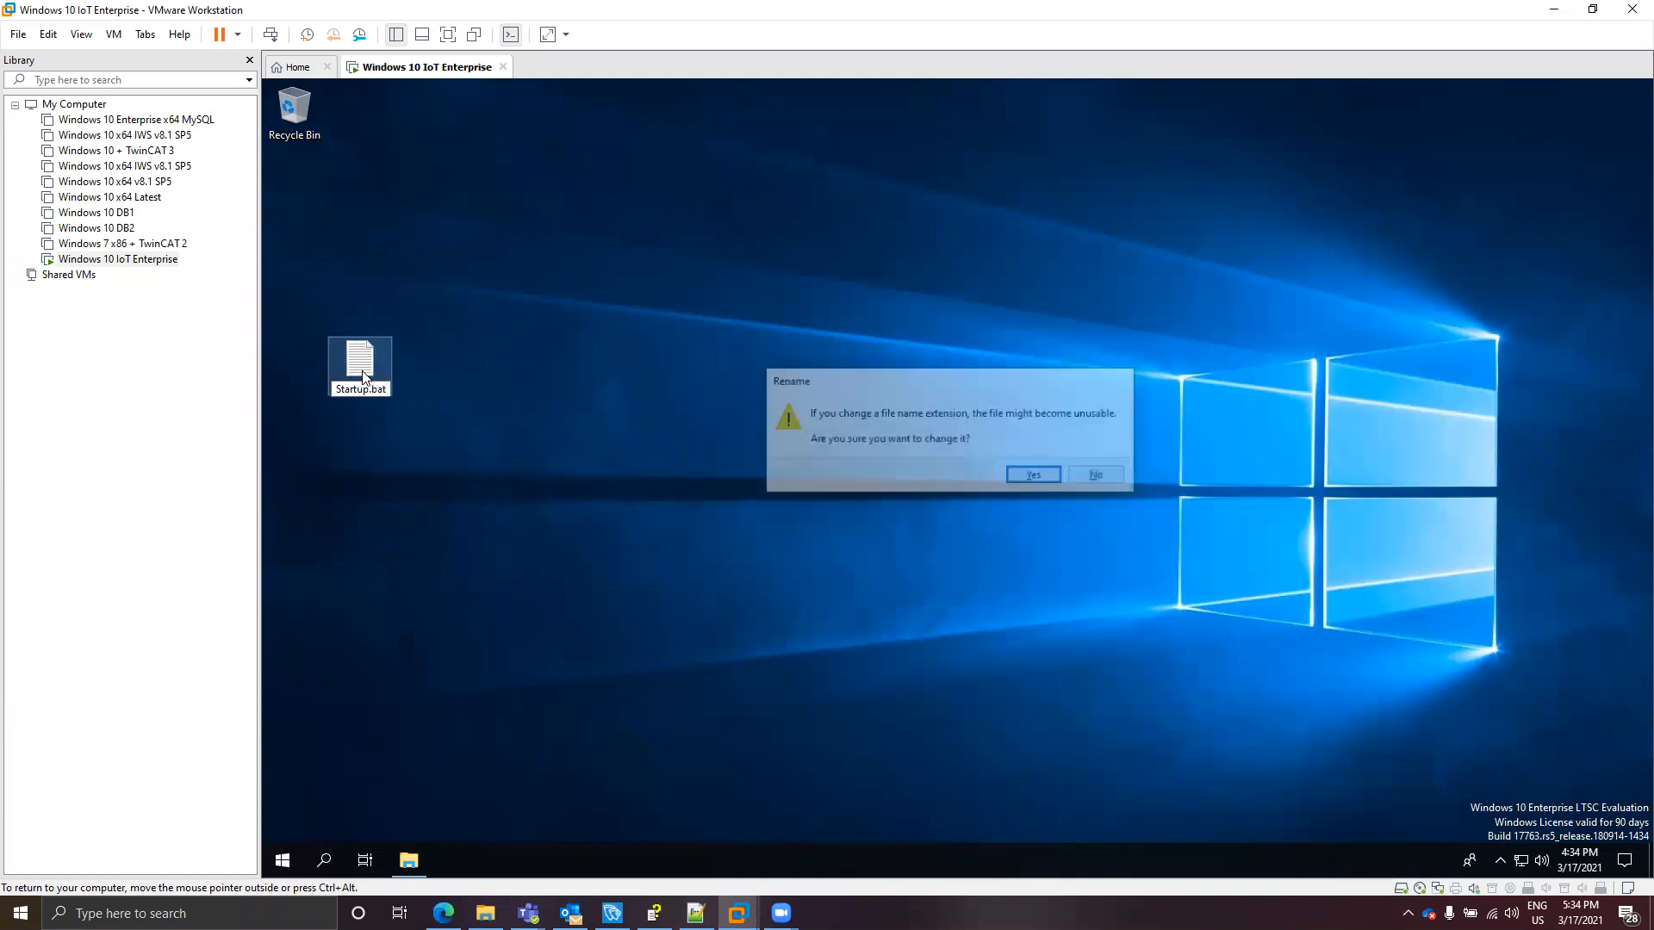
{"action": "key", "text": "Return"}
- Run Startup.bat to test it, check the hidden tray icons and acknowledge the demo-mode license notice
{"action": "double_click", "coordinate": [362, 370]}
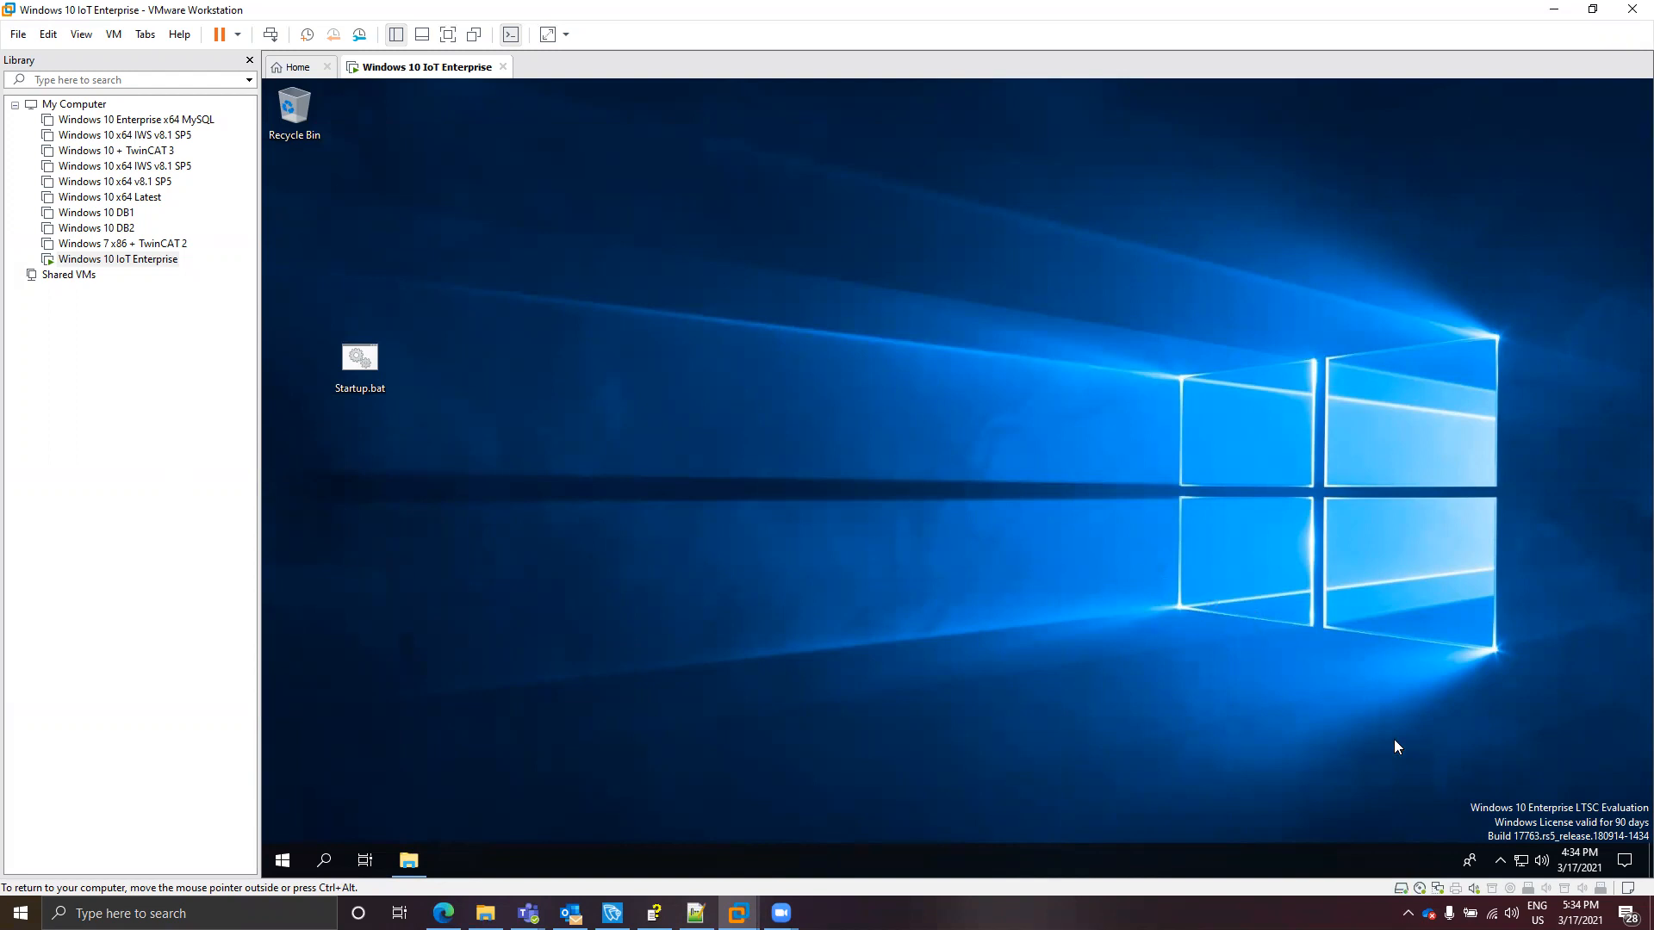
{"action": "left_click", "coordinate": [1502, 861]}
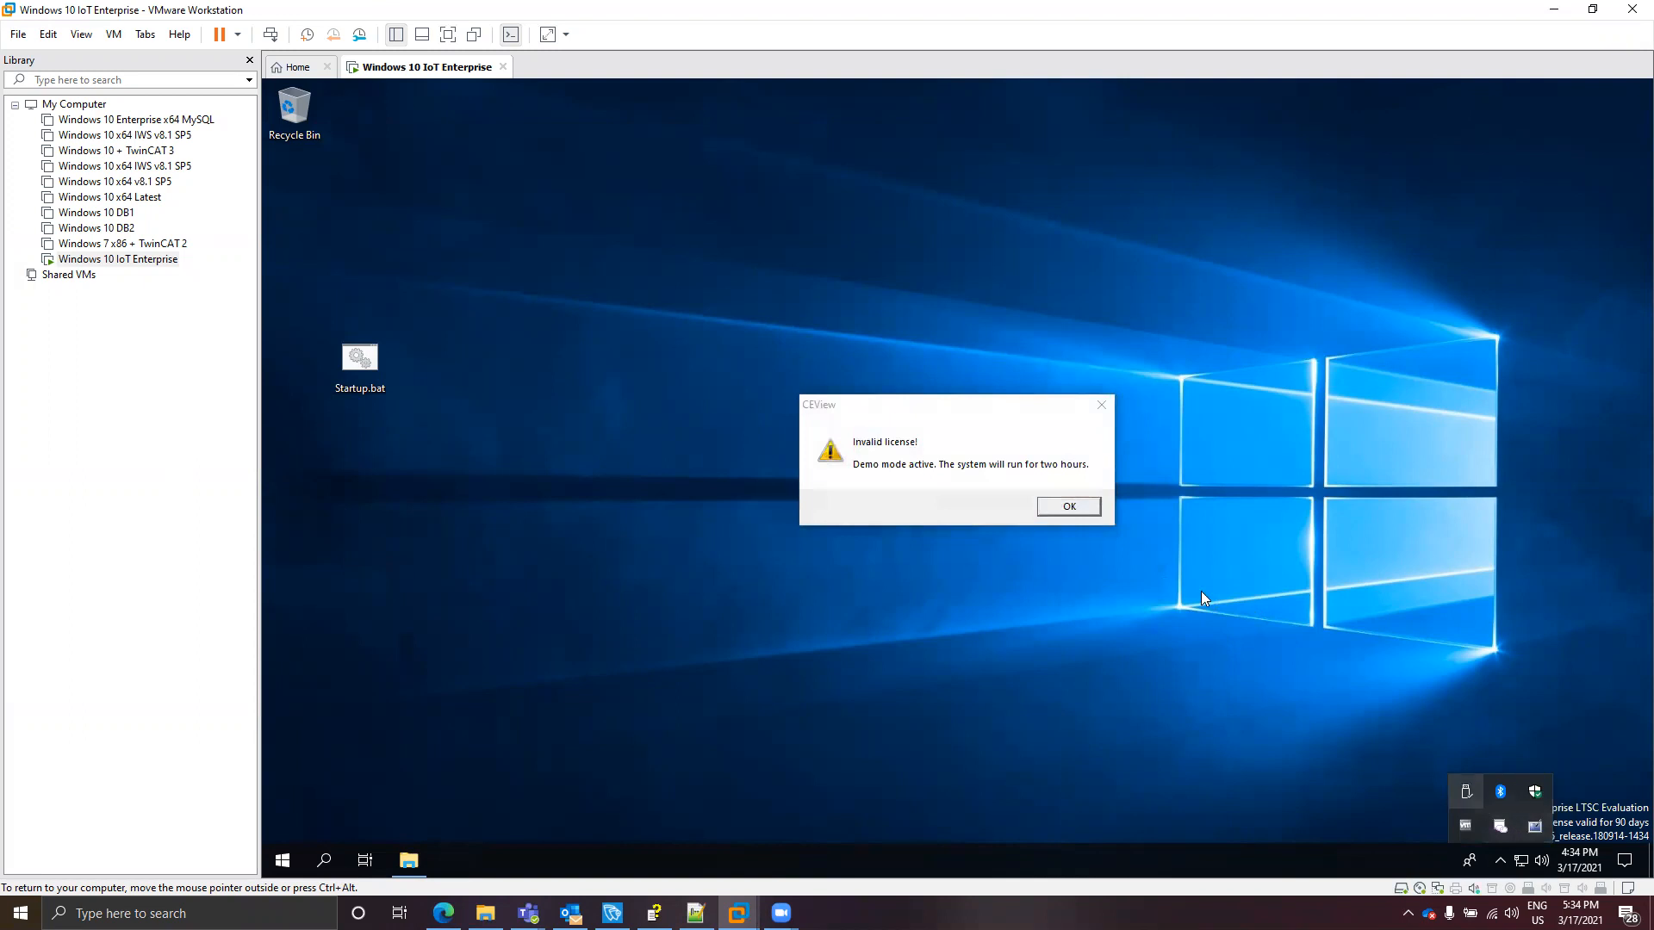
{"action": "left_click", "coordinate": [1077, 512]}
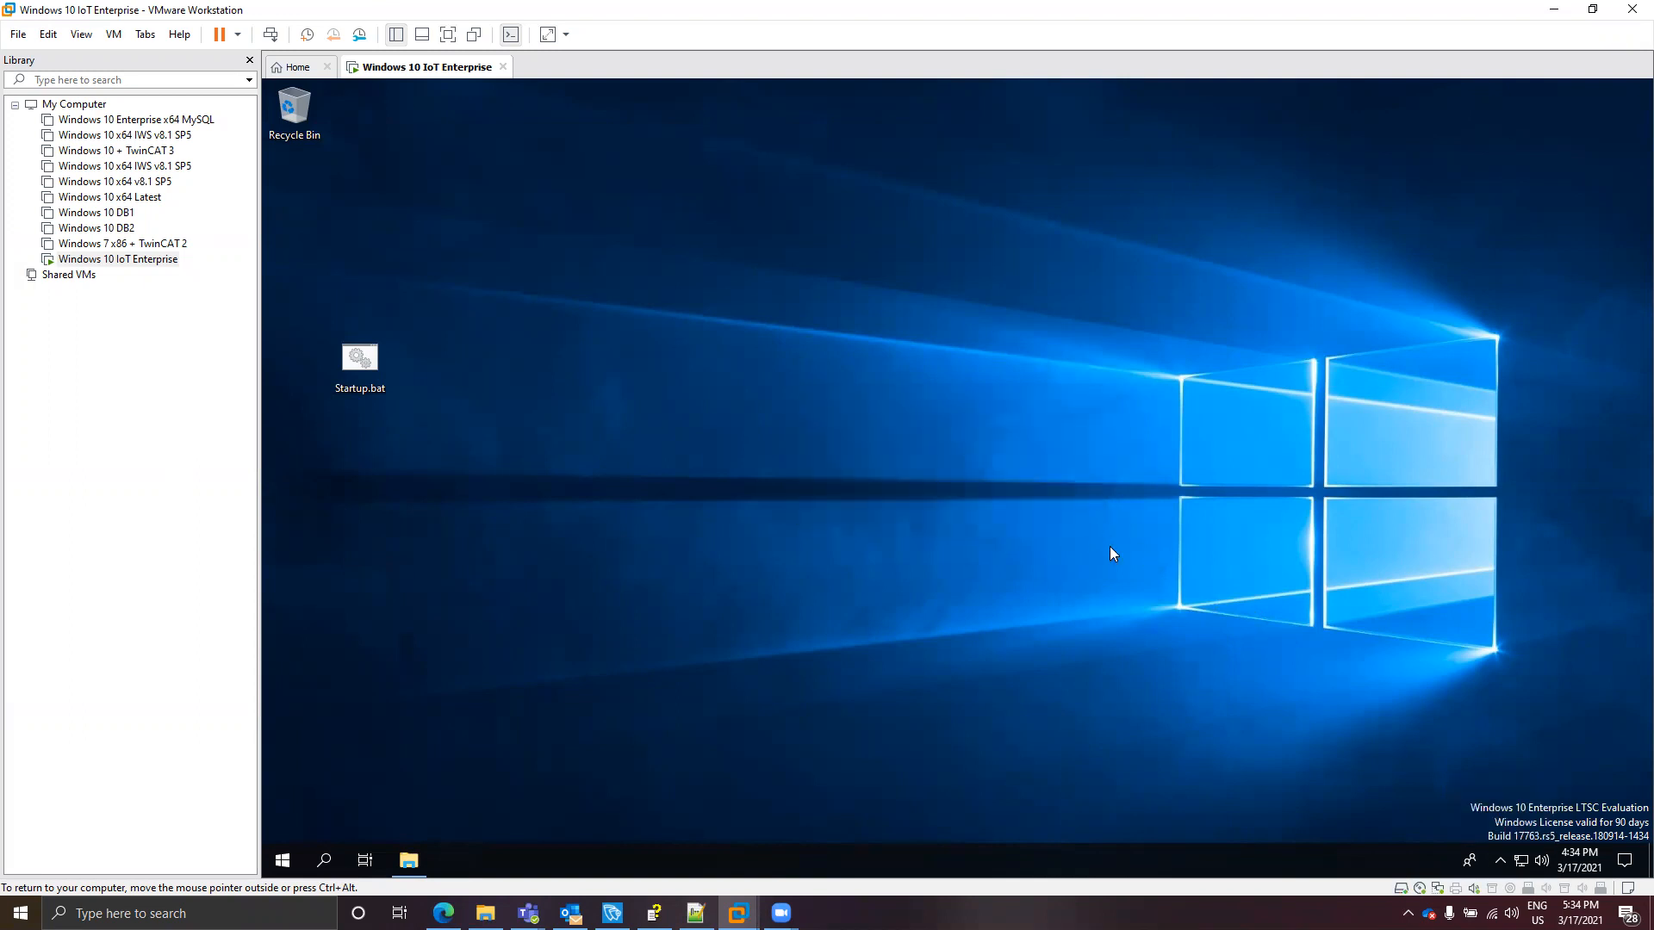
{"action": "key", "text": "alt+Tab"}
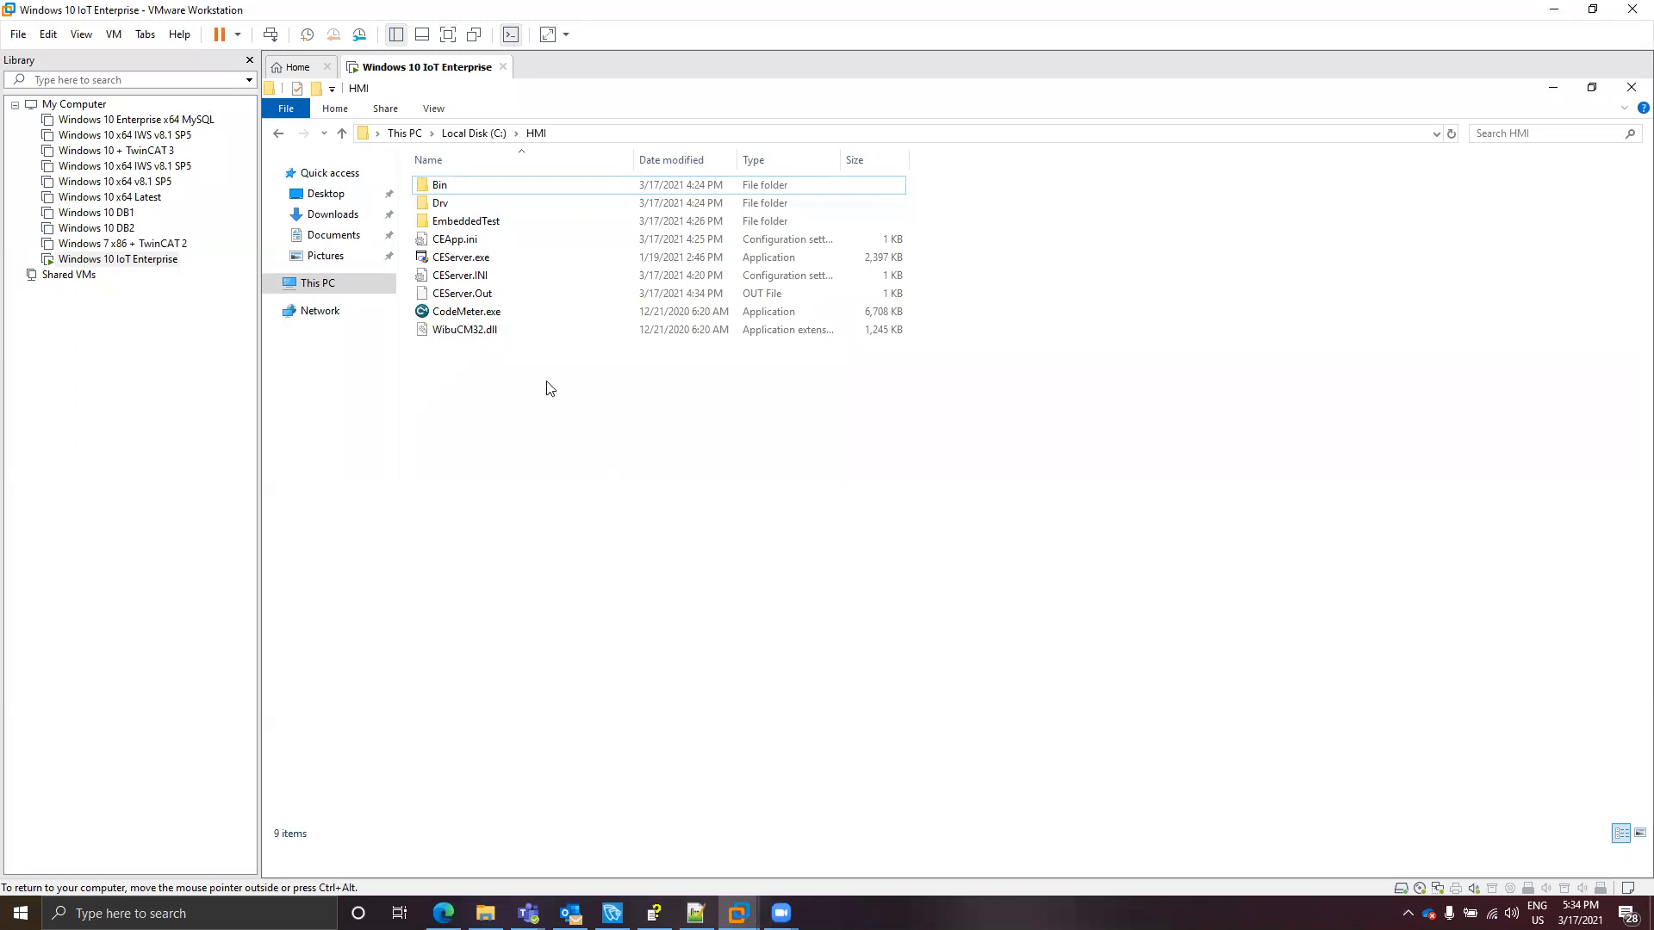
{"action": "key", "text": "alt+Tab"}
{"action": "key", "text": "alt+Tab"}
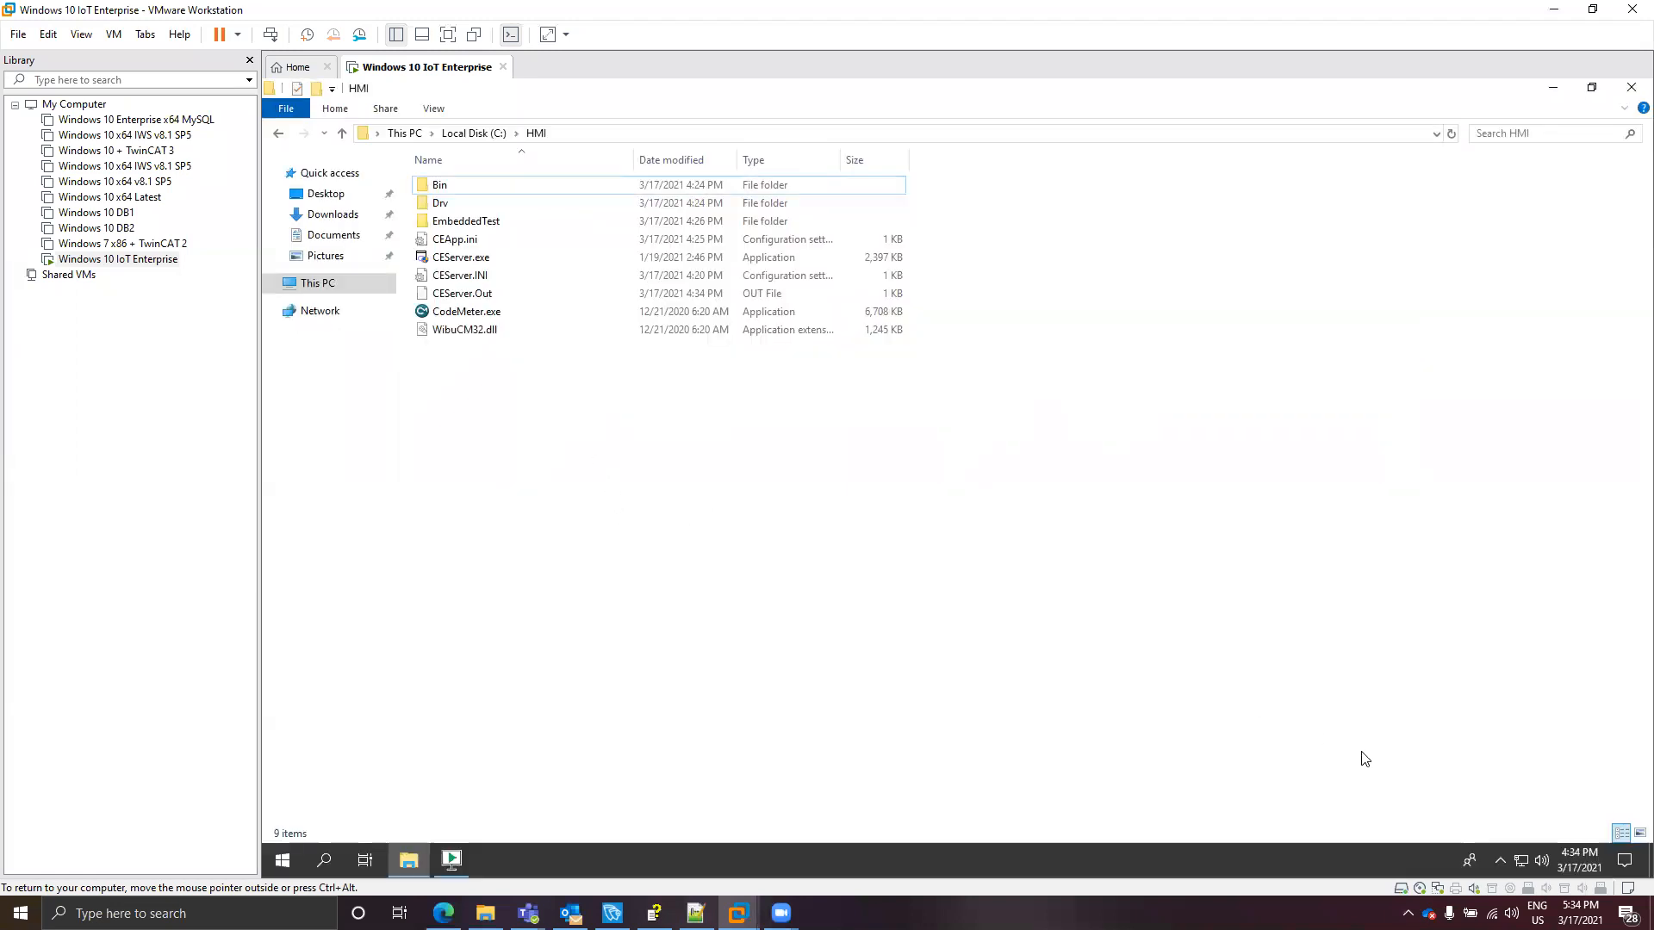
- Replace the CEServer shortcut in the Windows Startup folder with a copy of the desktop's Startup.bat
{"action": "left_click", "coordinate": [1648, 860]}
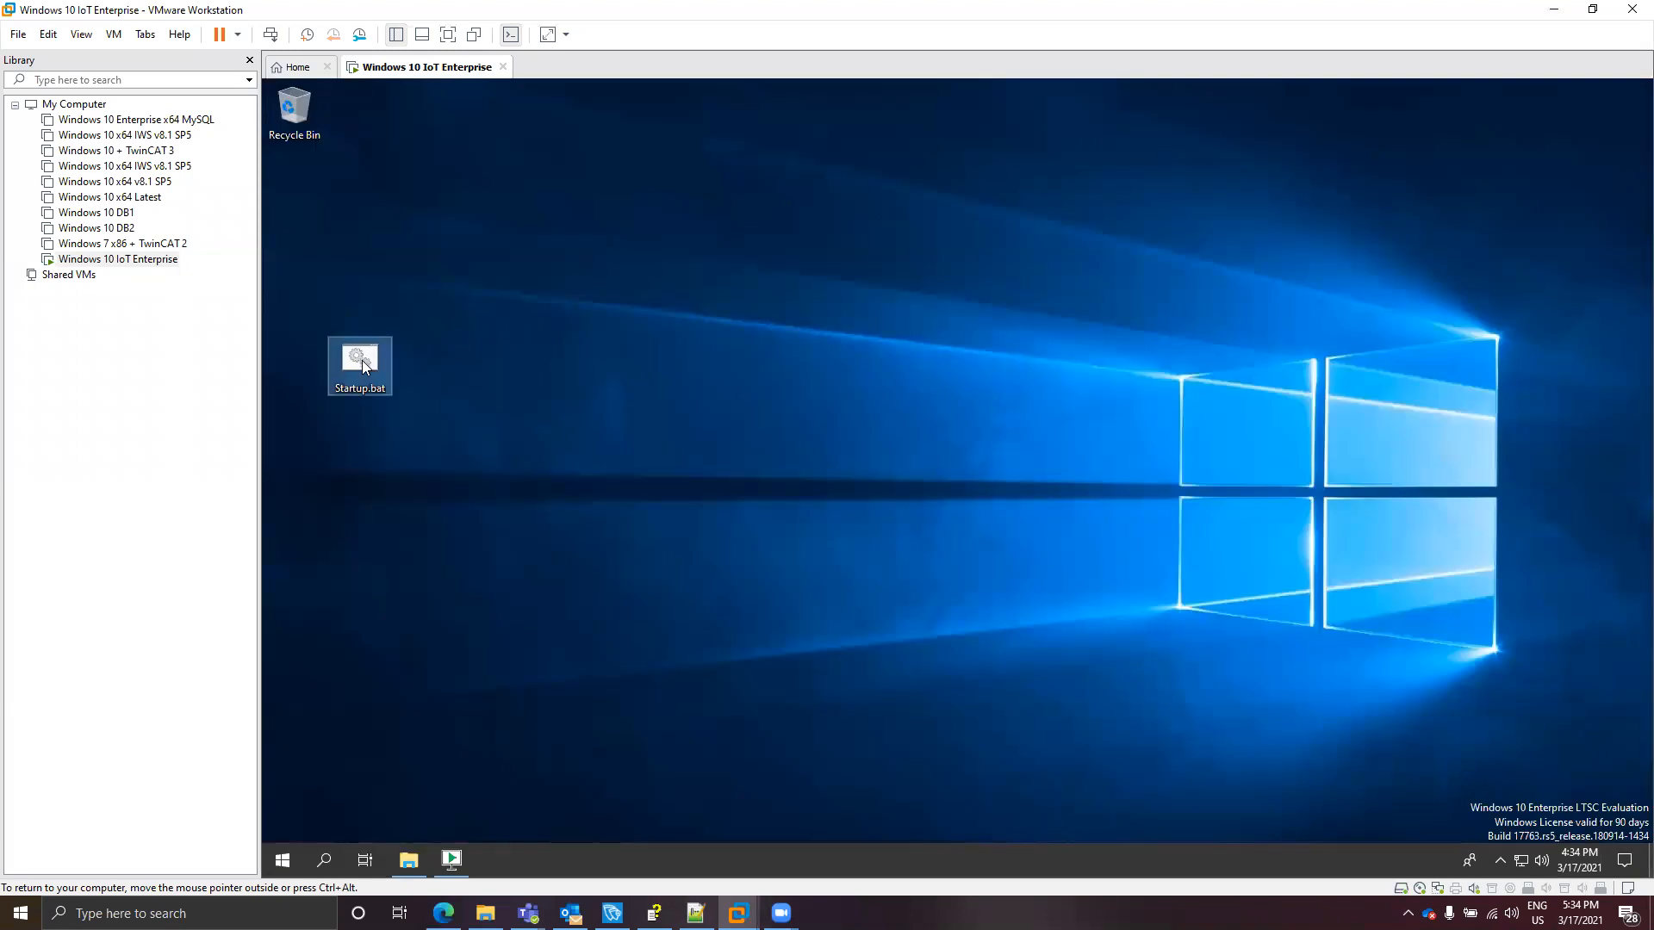
{"action": "left_click", "coordinate": [410, 861]}
{"action": "left_click", "coordinate": [278, 135]}
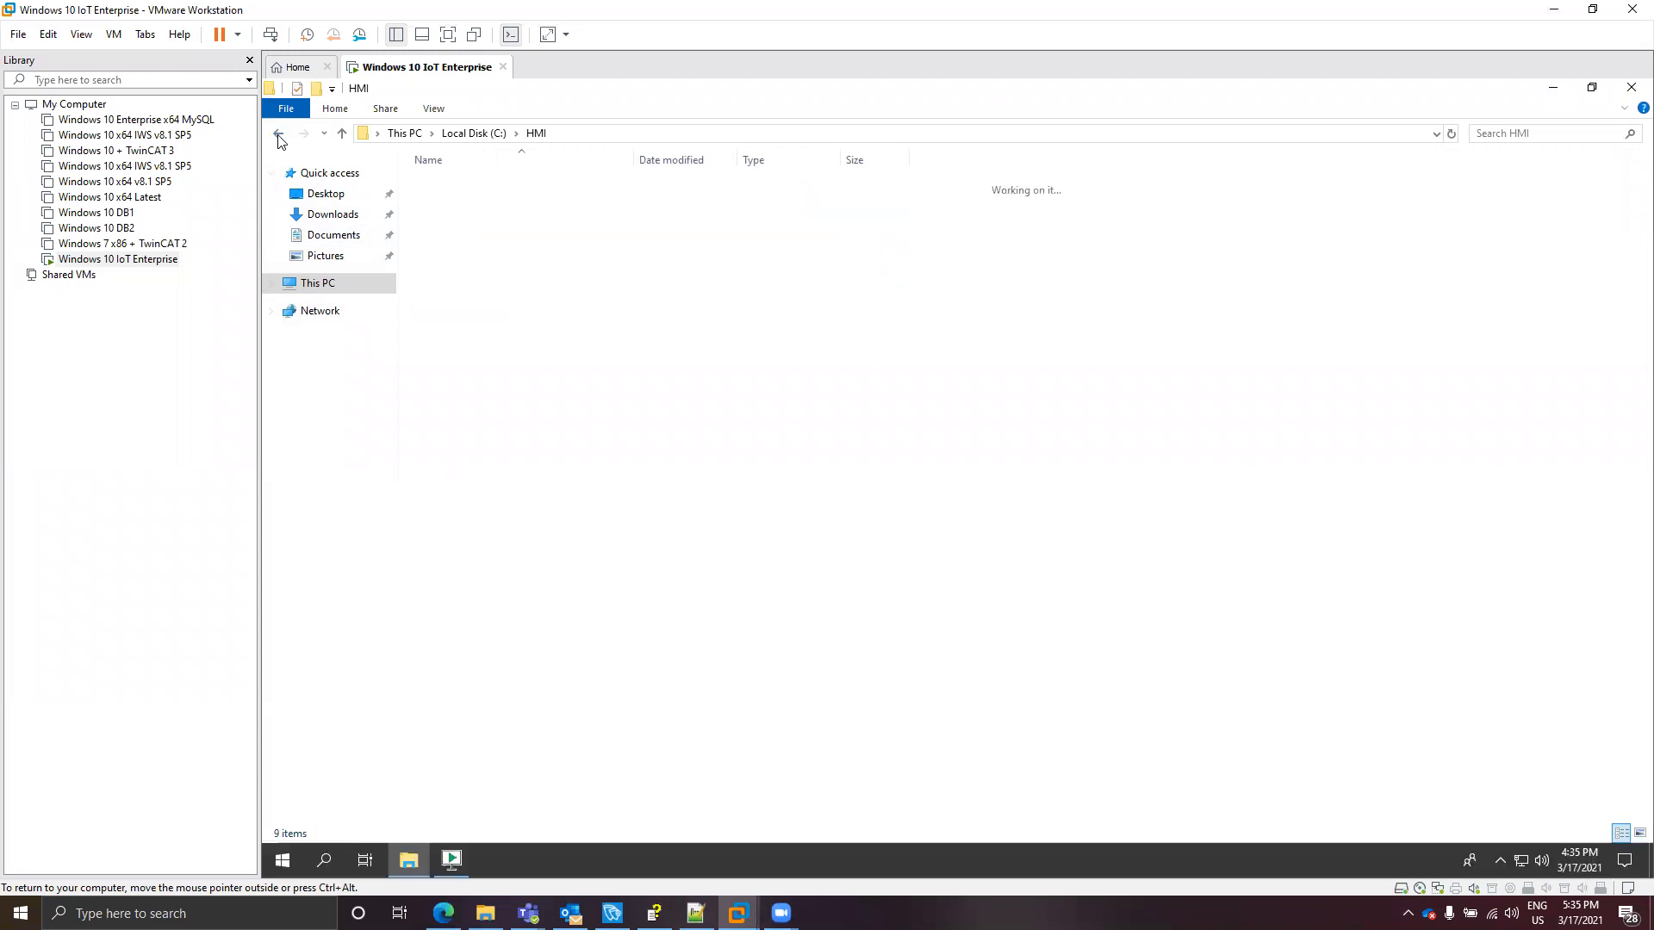
{"action": "left_click", "coordinate": [278, 134]}
{"action": "left_click", "coordinate": [278, 134]}
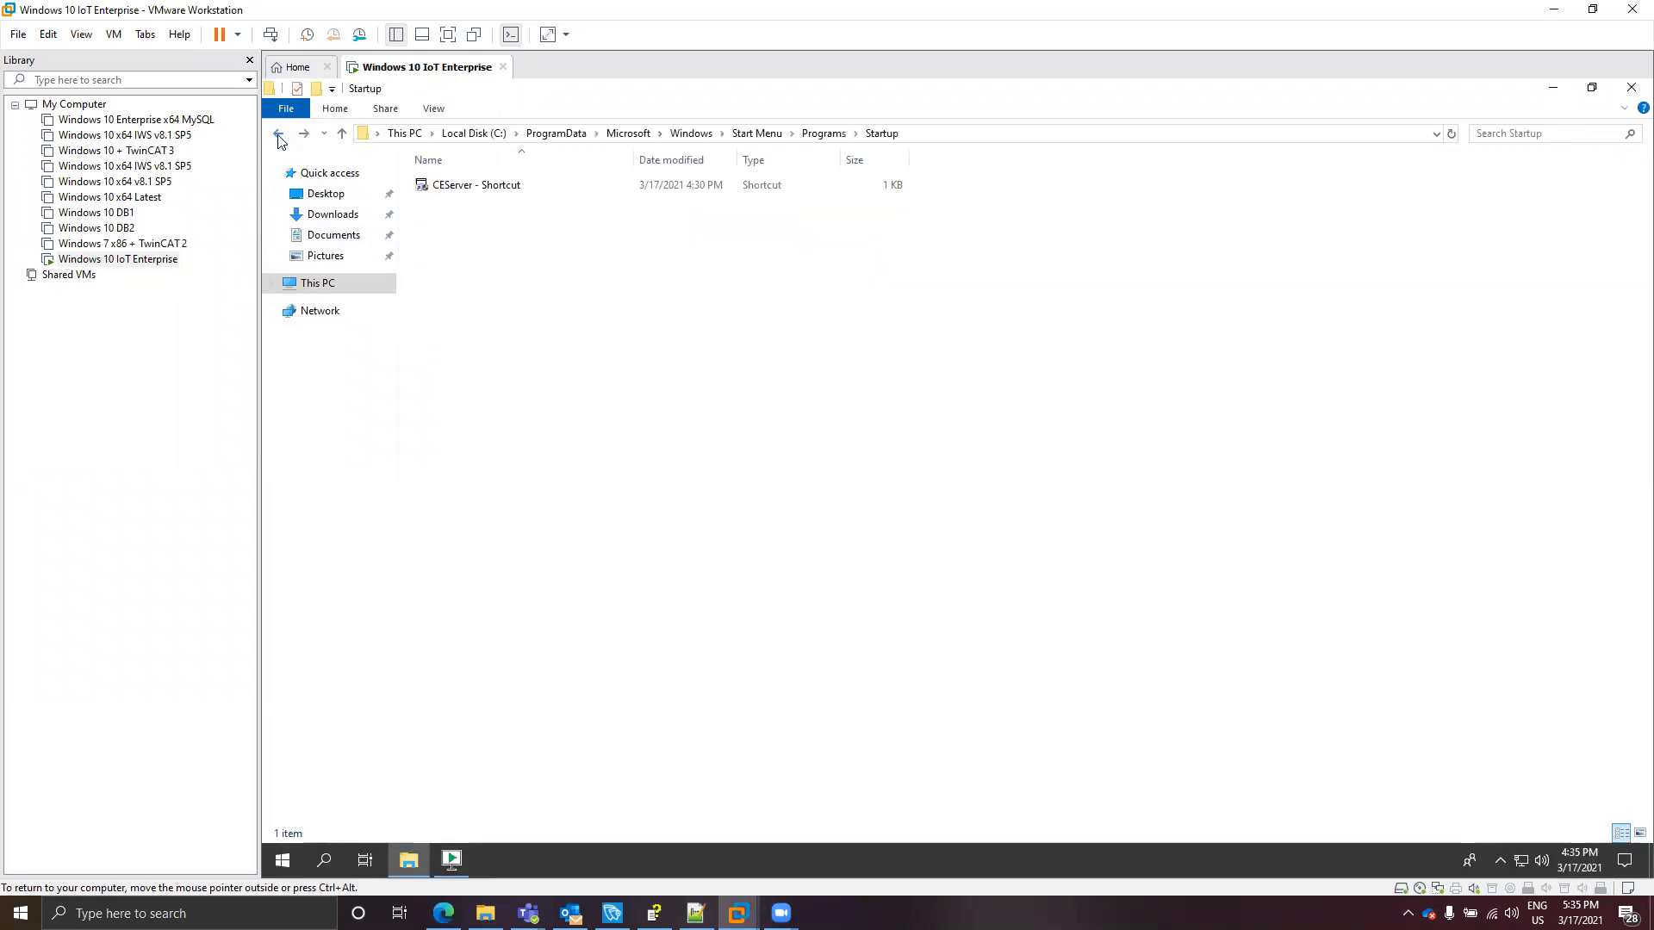
{"action": "left_click", "coordinate": [463, 188]}
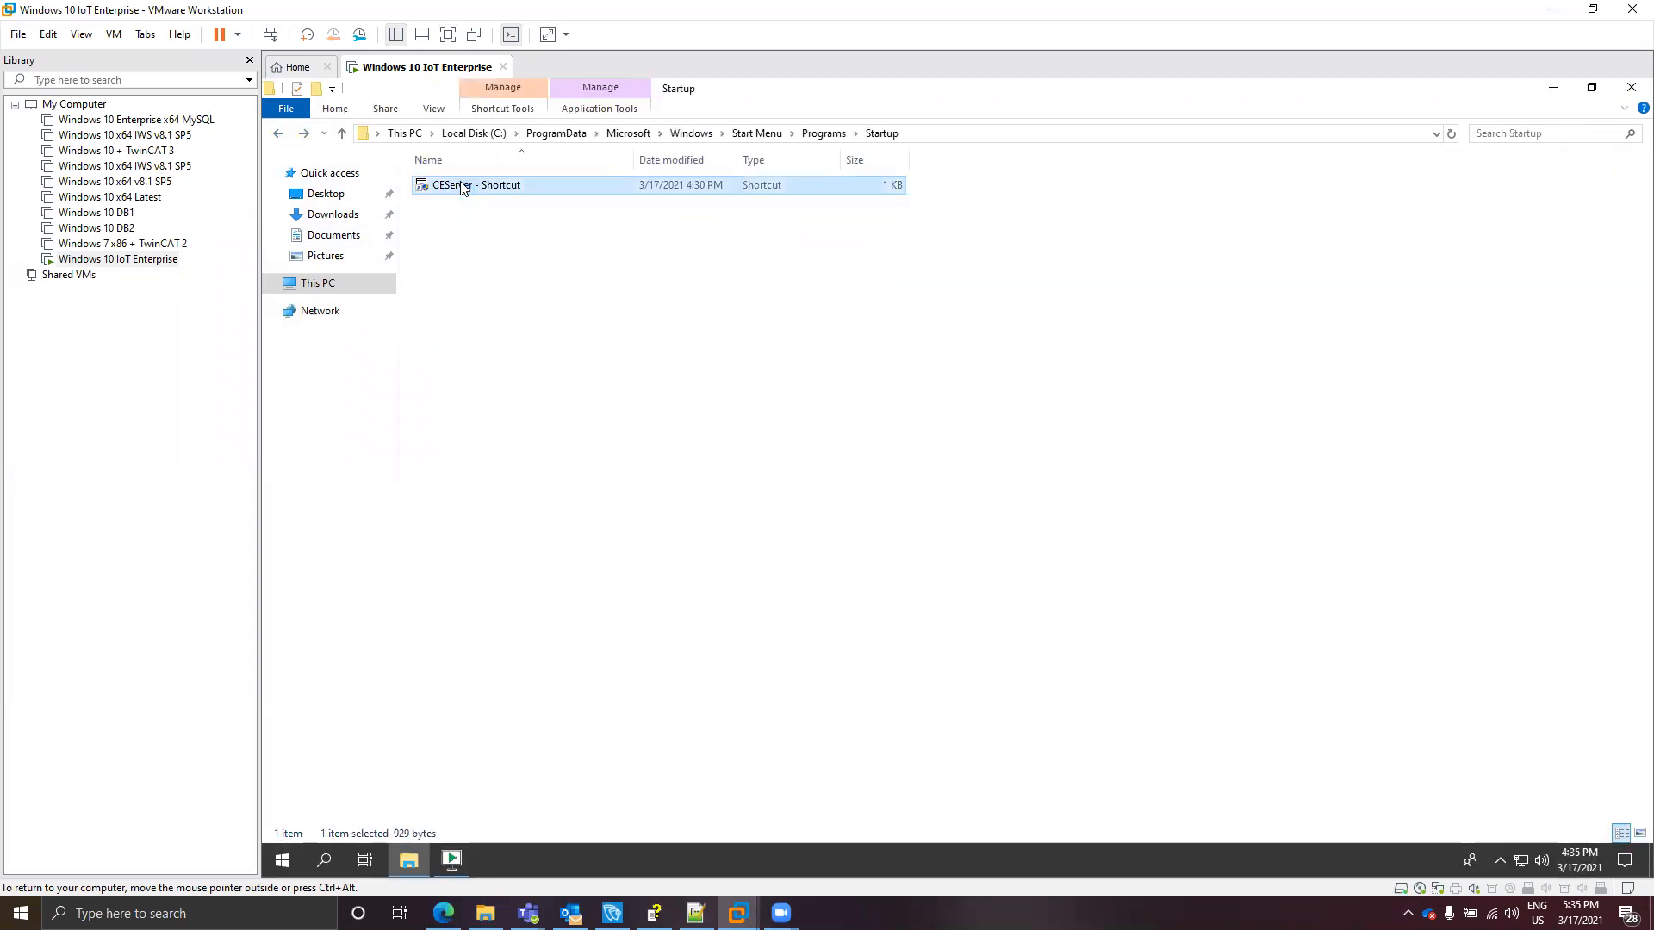
{"action": "key", "text": "shift+Delete"}
{"action": "key", "text": "Return"}
{"action": "key", "text": "ctrl+v"}
{"action": "left_click", "coordinate": [579, 352]}
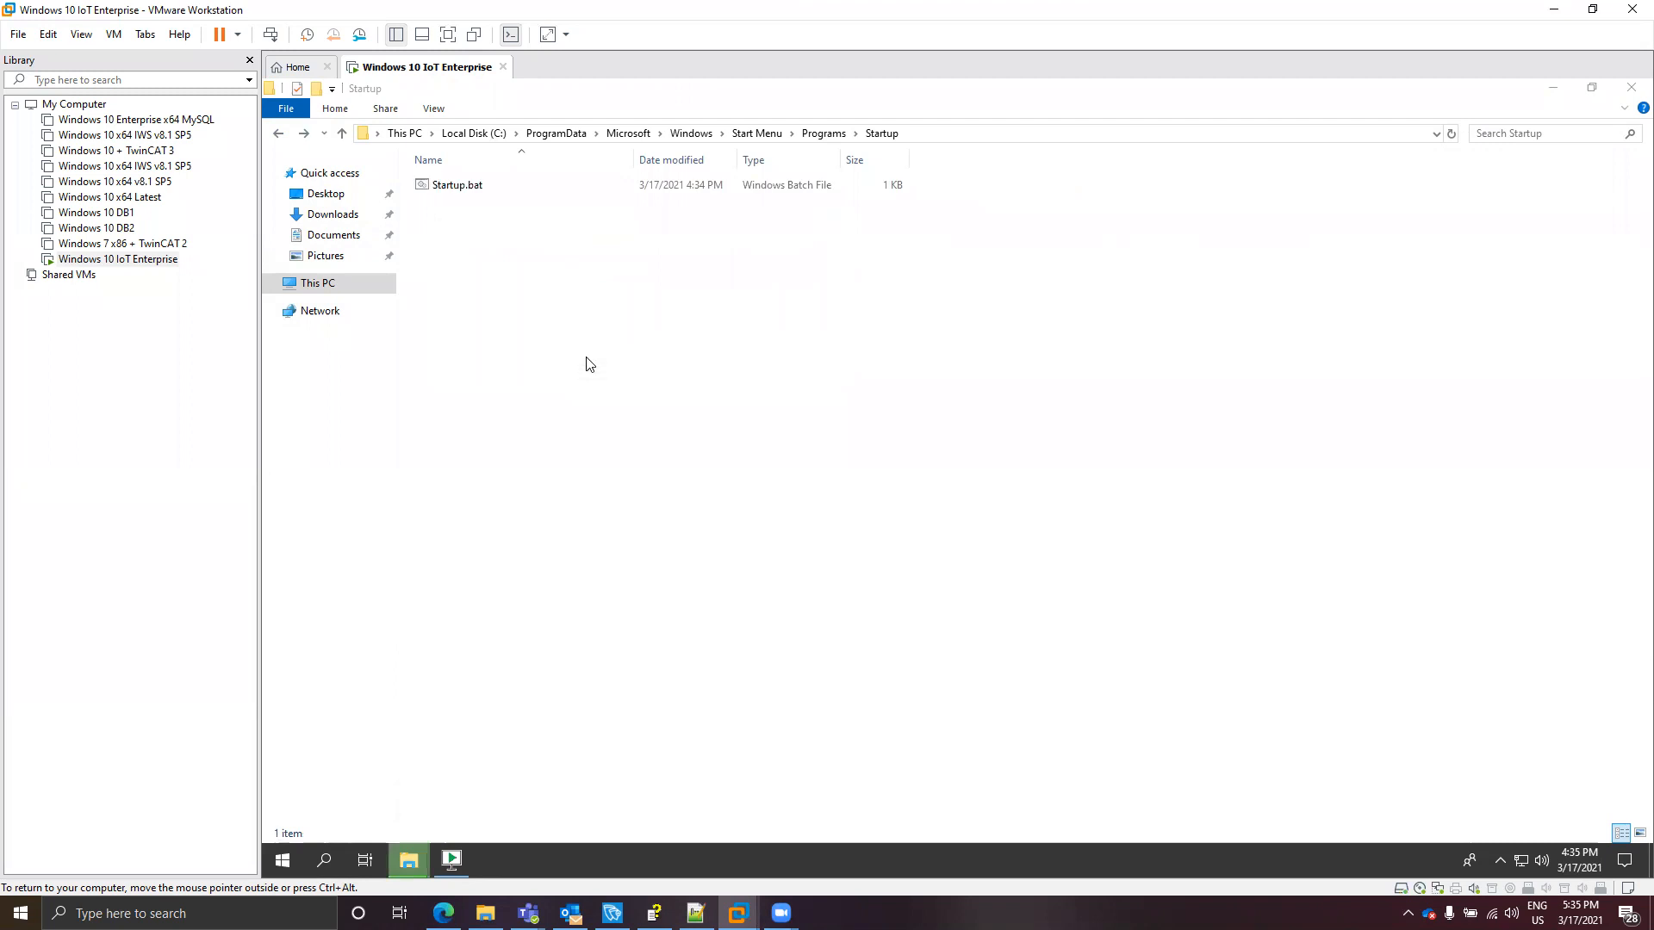
- Restart the virtual machine despite the open apps, check its tray icons and acknowledge the demo-mode license notice
{"action": "left_click", "coordinate": [284, 863]}
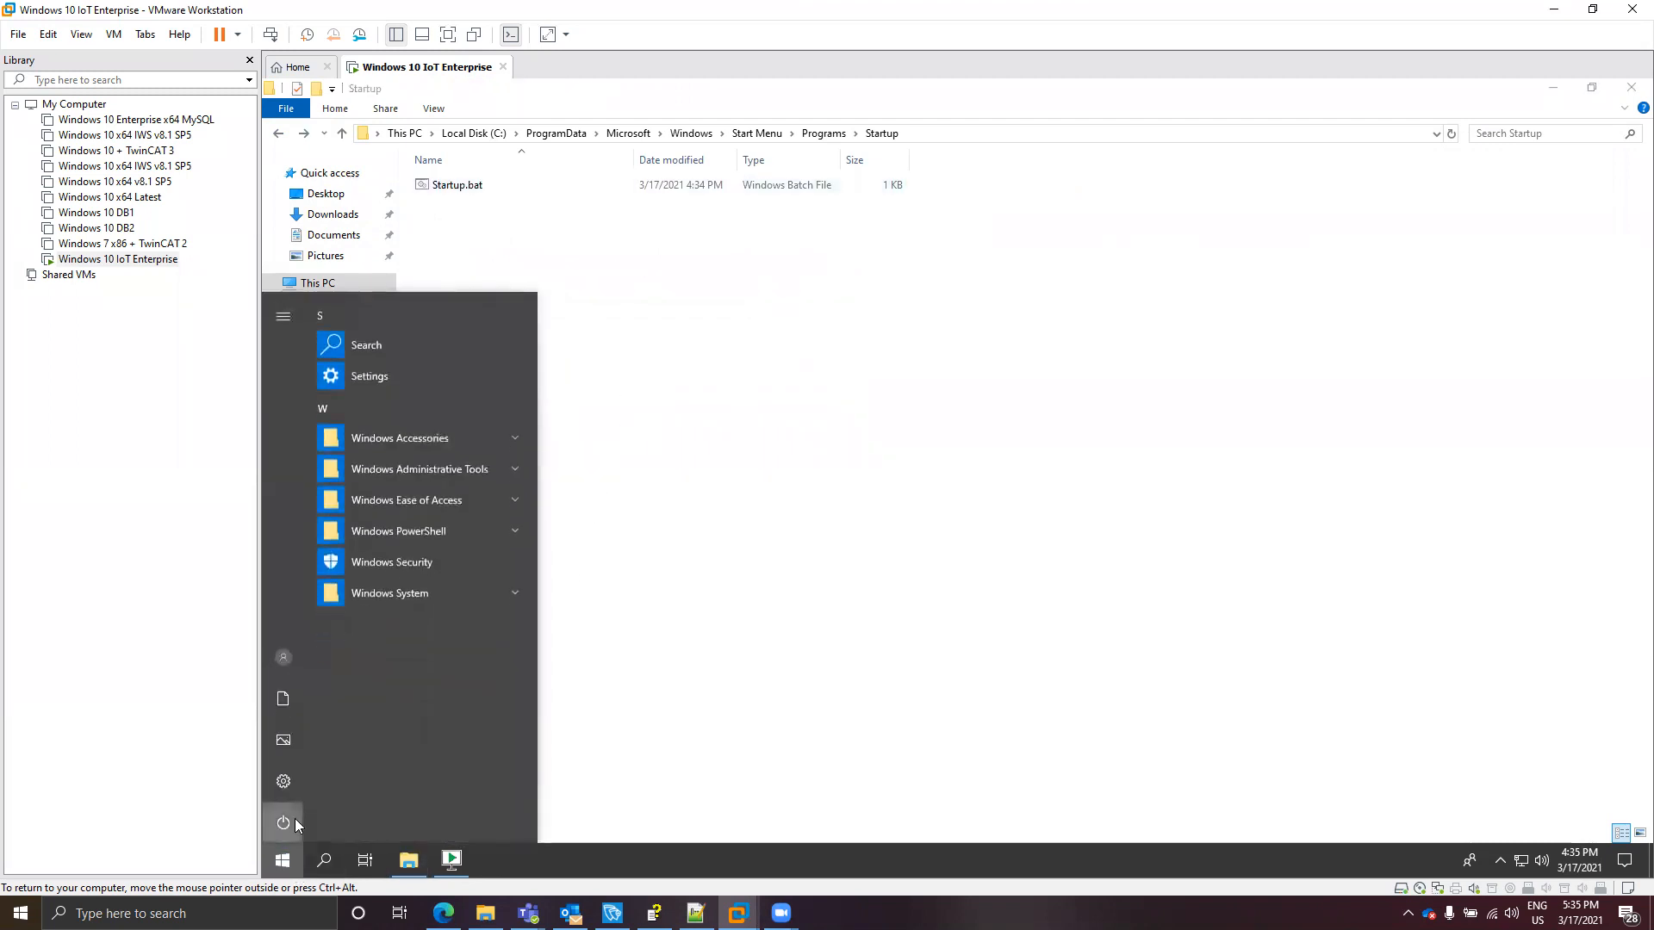
{"action": "left_click", "coordinate": [293, 820]}
{"action": "left_click", "coordinate": [324, 768]}
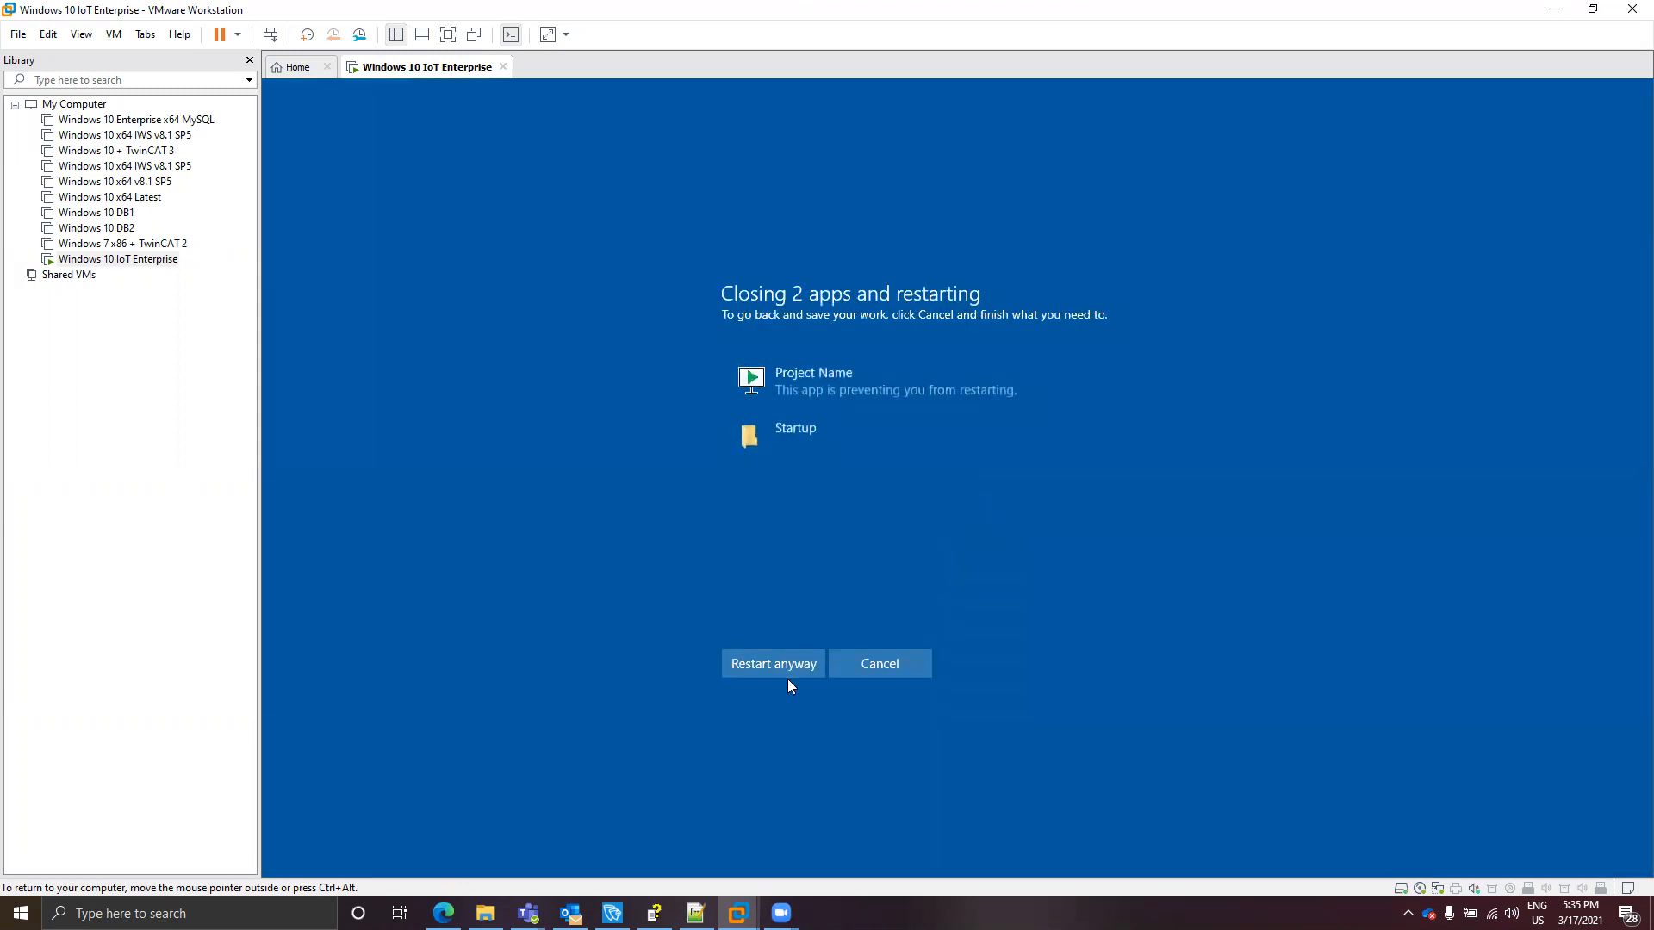
{"action": "left_click", "coordinate": [784, 663]}
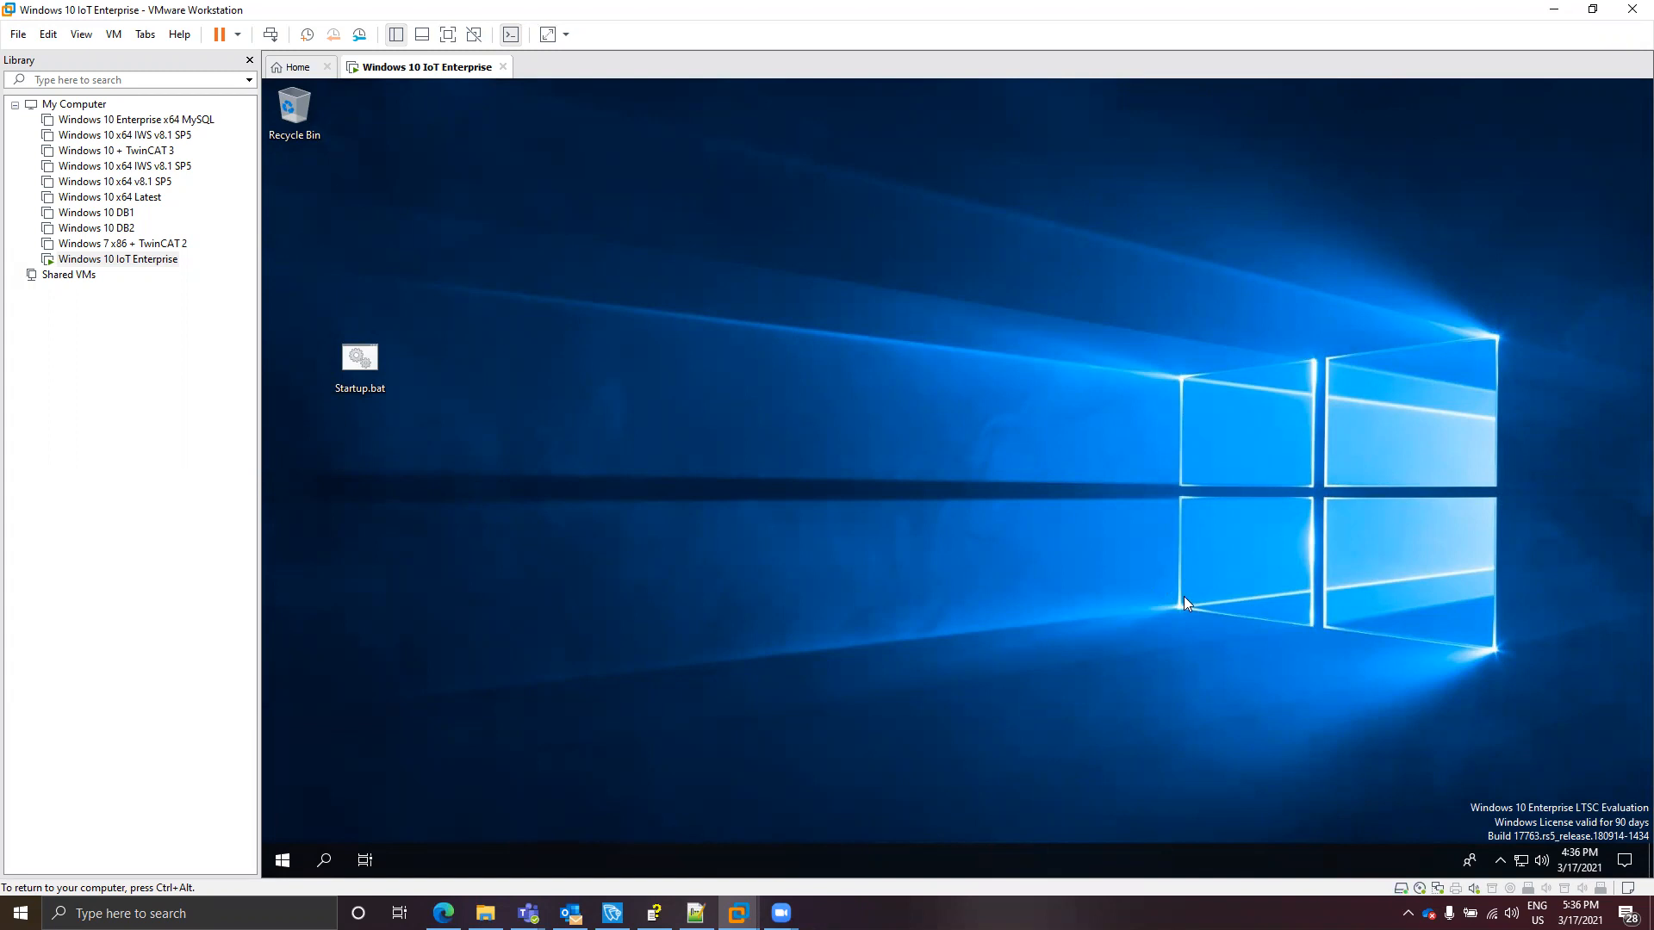
{"action": "left_click", "coordinate": [1499, 862]}
{"action": "left_click", "coordinate": [1063, 515]}
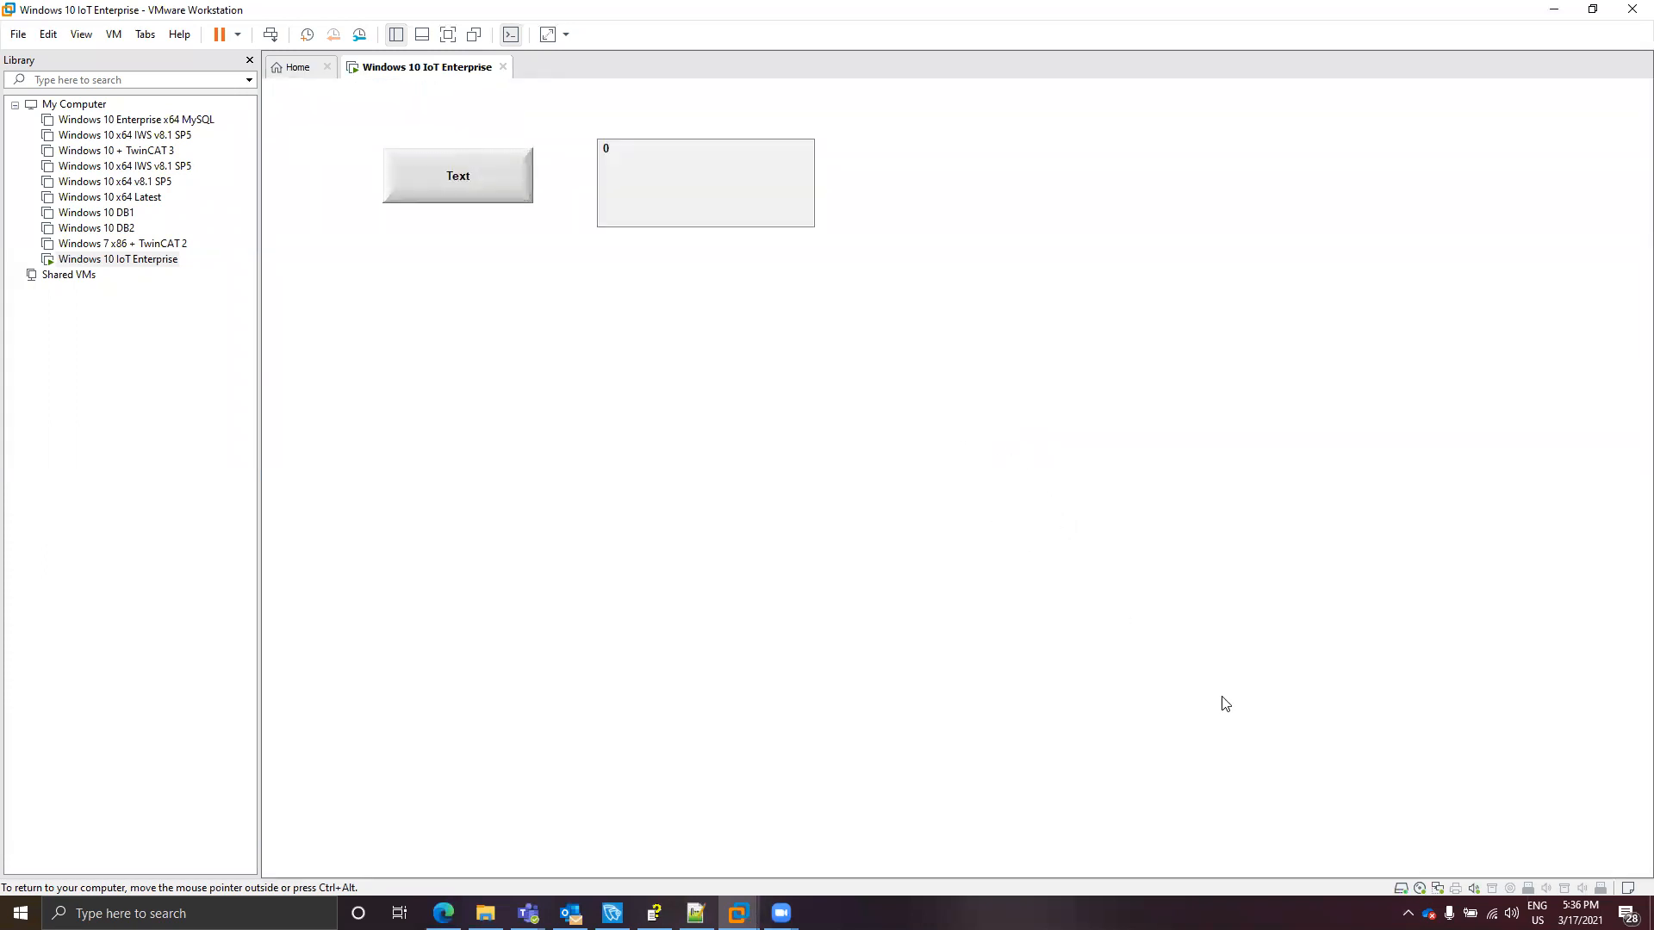
- Exit the running HMI runtime through its hidden tray icon on the virtual machine
{"action": "key", "text": "super"}
{"action": "key", "text": "super"}
{"action": "key", "text": "super"}
{"action": "left_click", "coordinate": [1500, 859]}
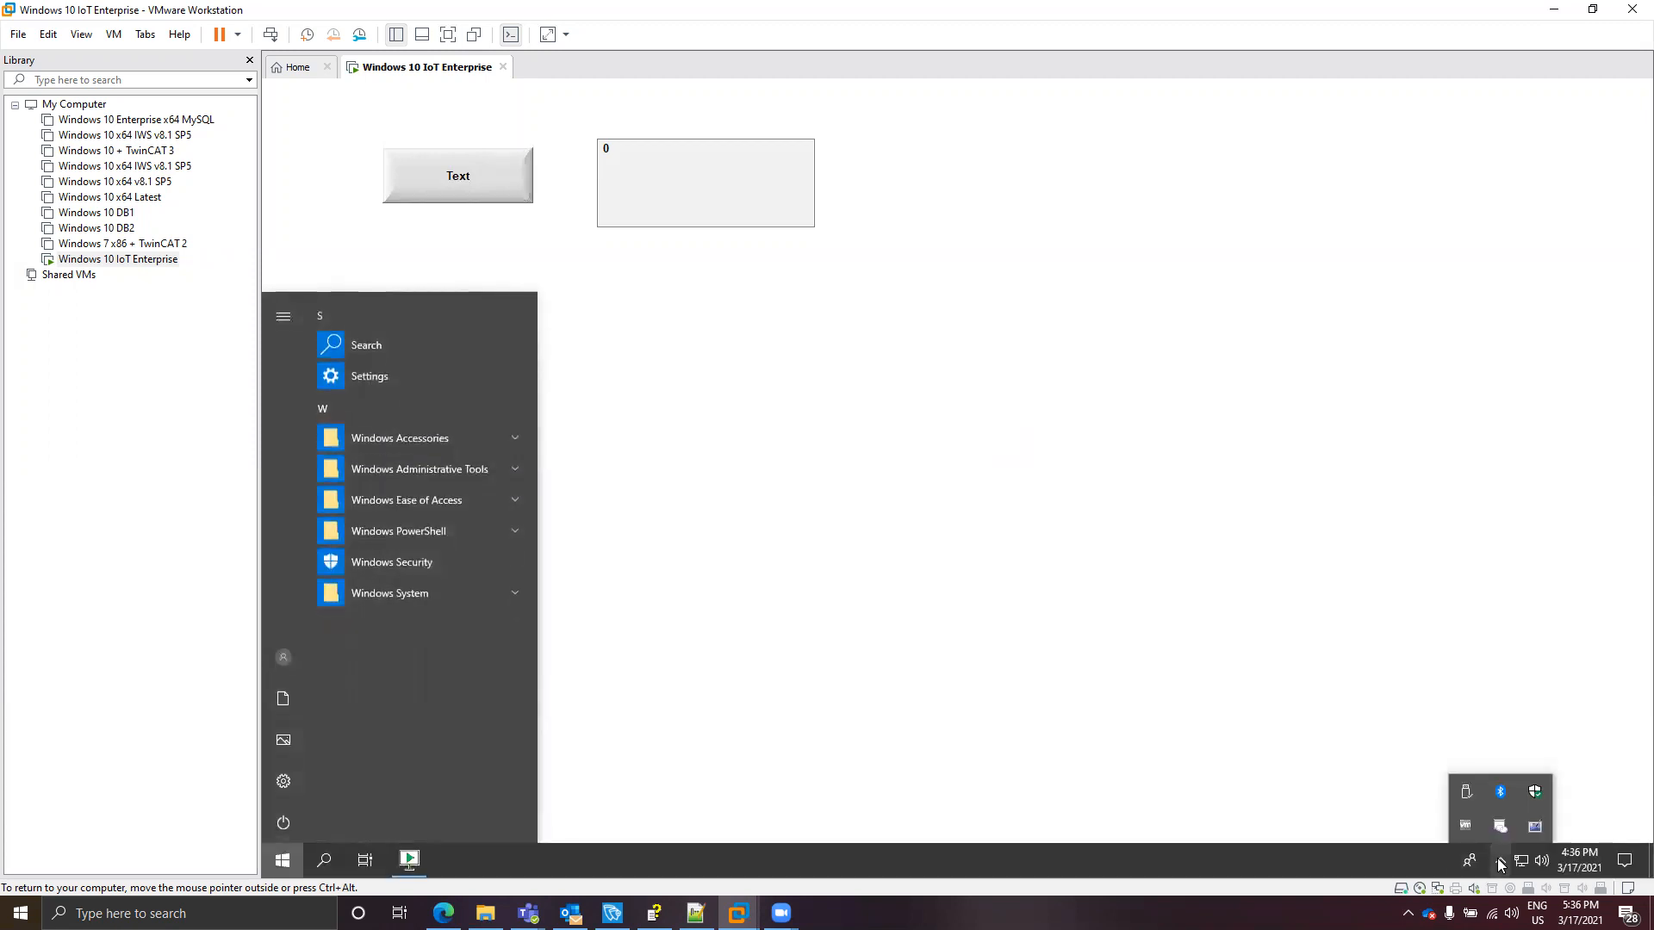
{"action": "right_click", "coordinate": [1535, 837]}
{"action": "left_click", "coordinate": [1421, 820]}
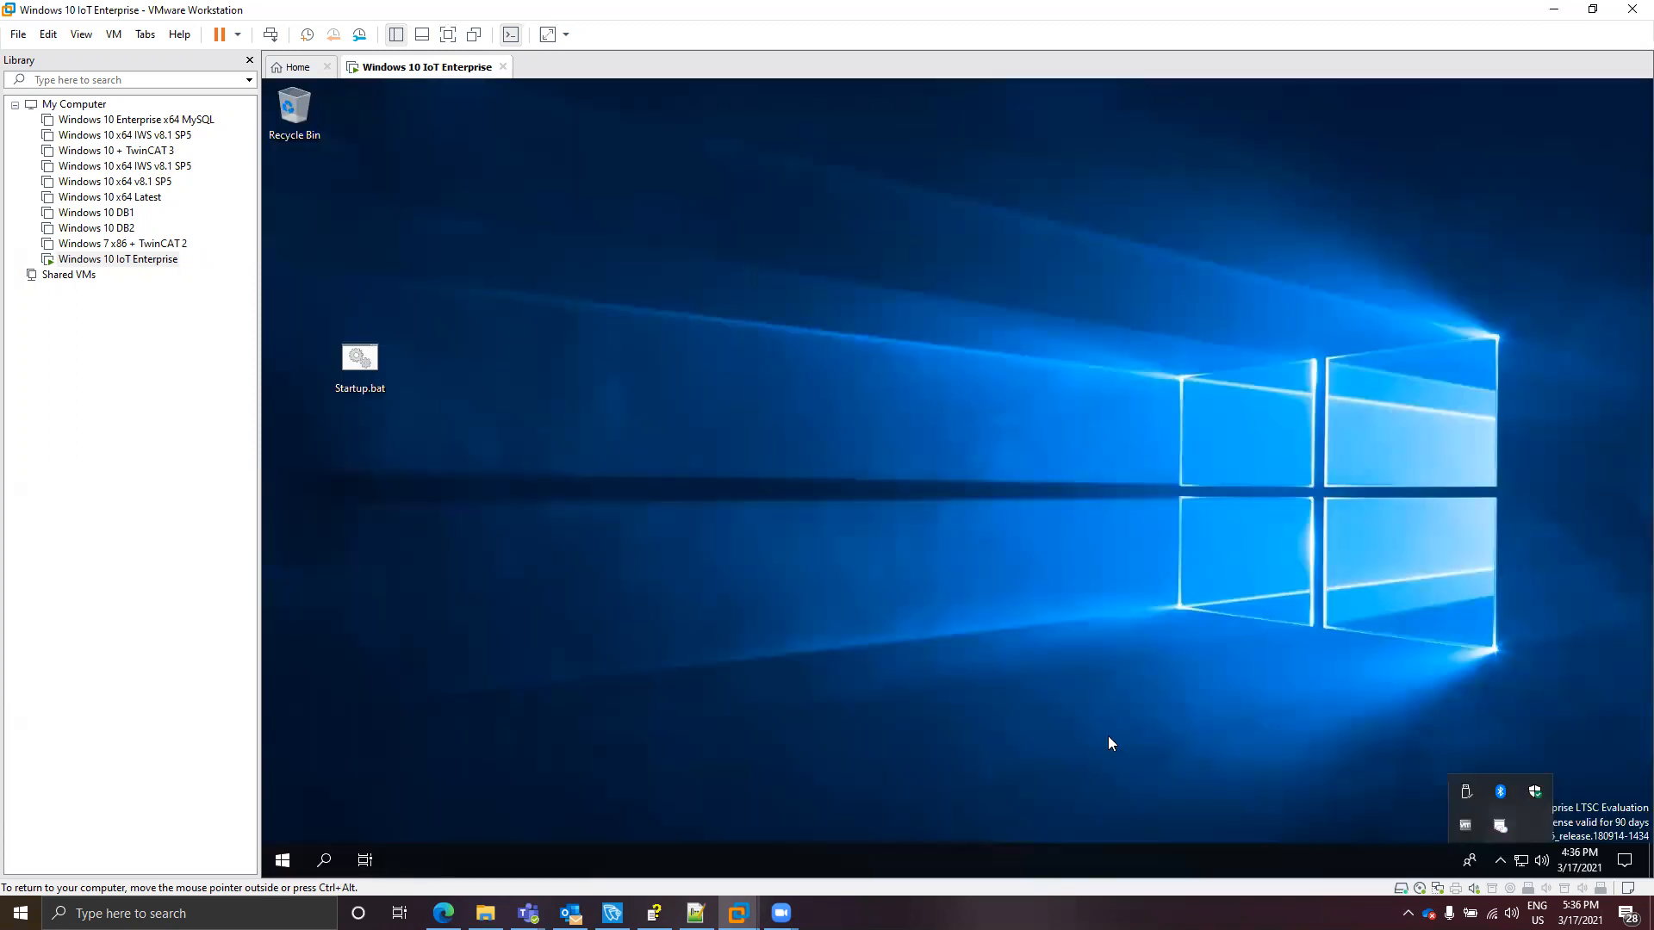
- Delete Startup.bat from the virtual machine's desktop
{"action": "left_click_drag", "start_coordinate": [478, 437], "coordinate": [287, 309]}
{"action": "key", "text": "Delete"}
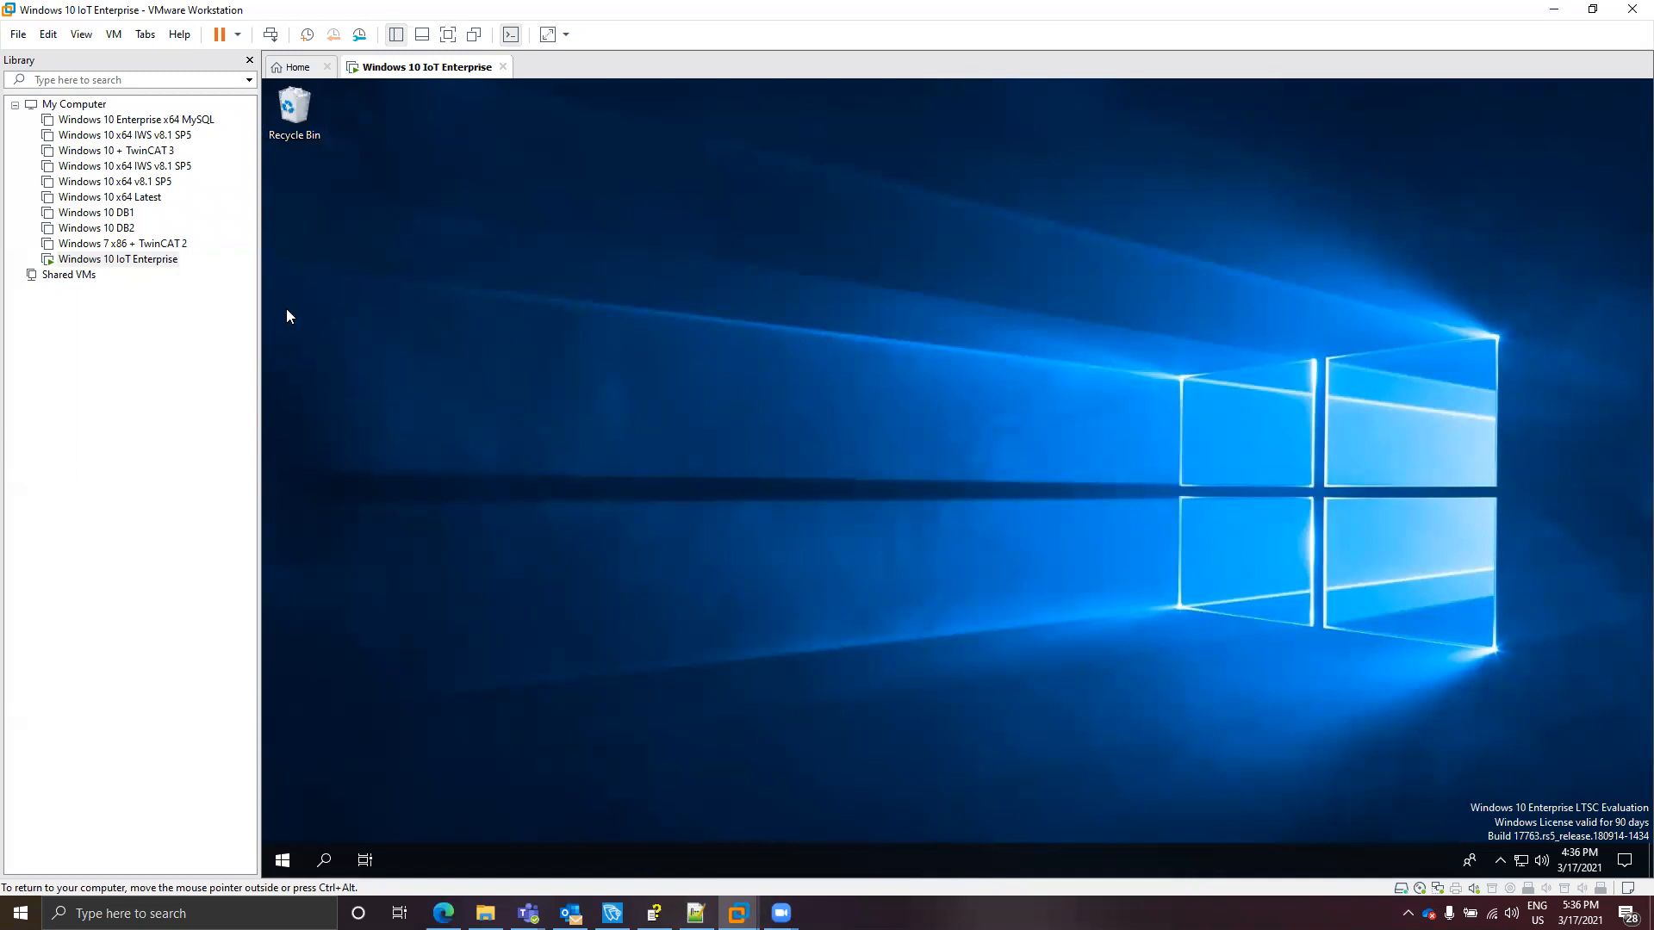
- Open the folder C:\ProgramData\Microsoft\Windows\Start Menu\Programs\Startup on the virtual machine and check Startup.bat
{"action": "right_click", "coordinate": [284, 861]}
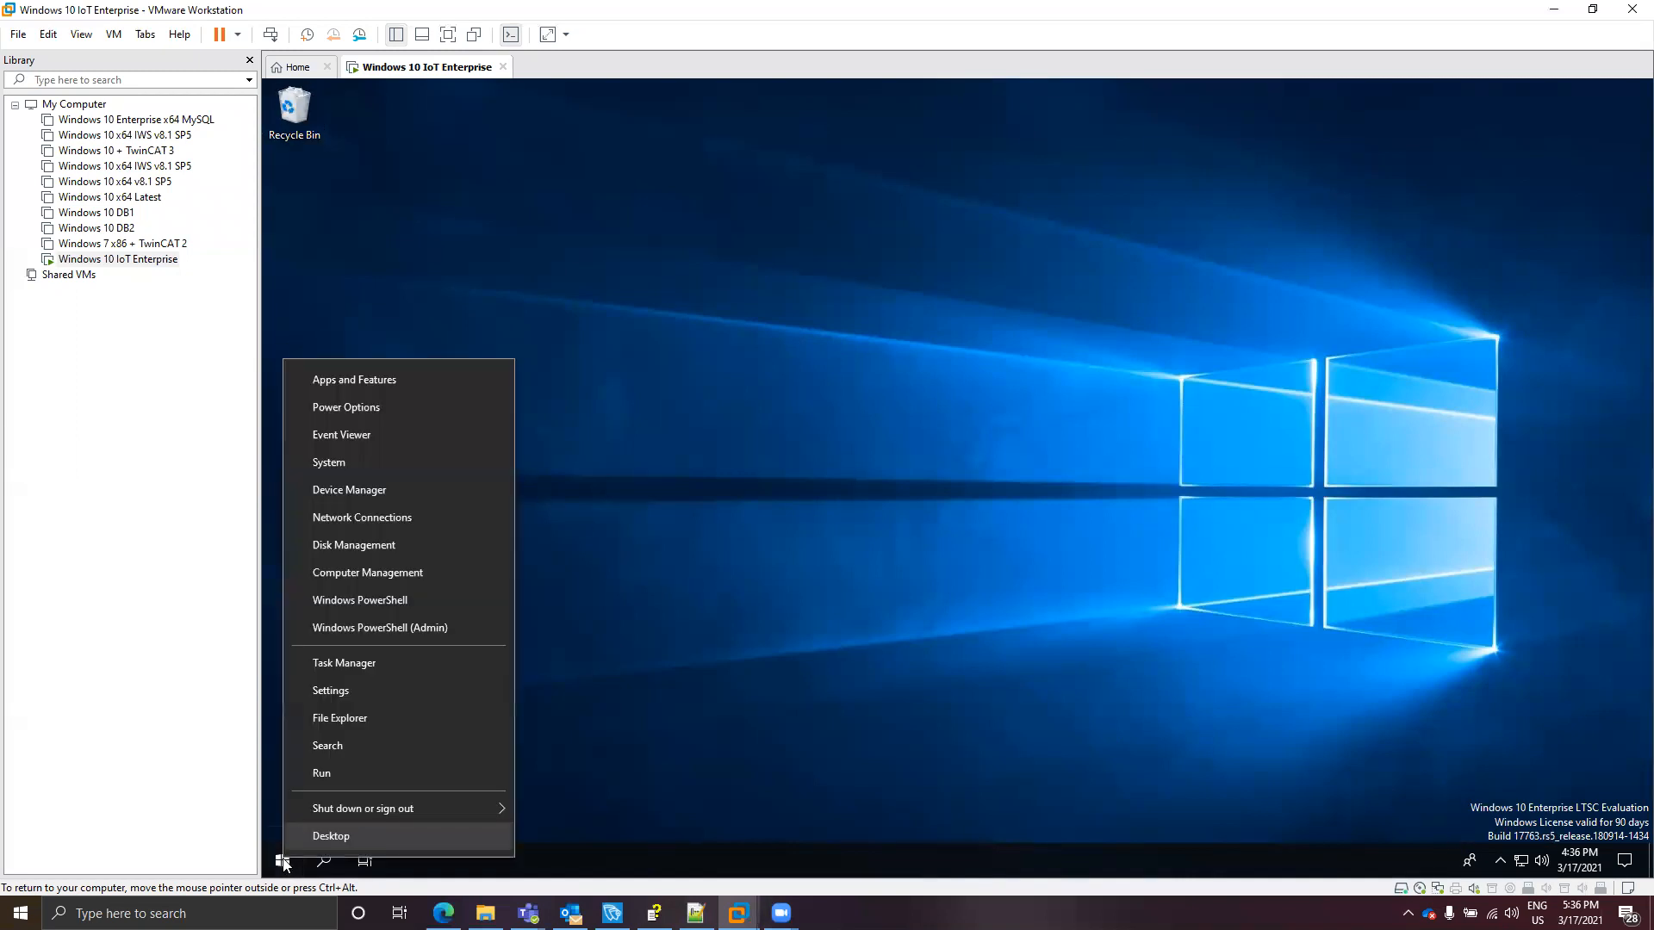
{"action": "left_click", "coordinate": [394, 716]}
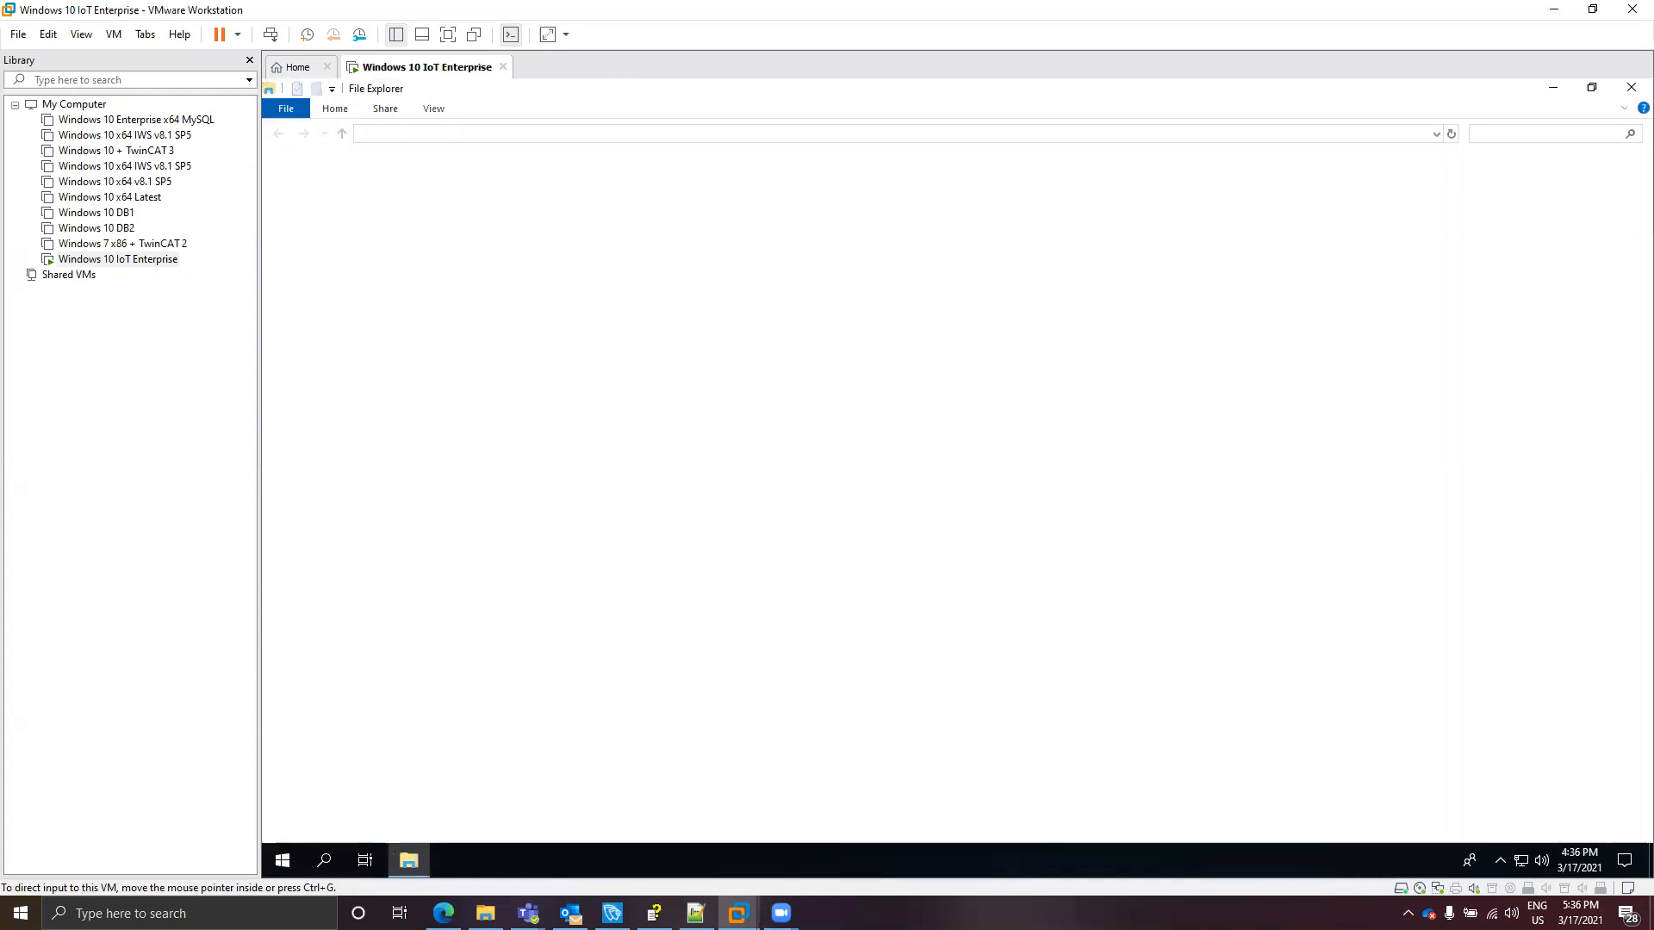
{"action": "left_click", "coordinate": [914, 131]}
{"action": "left_click", "coordinate": [916, 133]}
{"action": "type", "text": "C:\\ProgramData\\Microsoft\\Windows\\Start Menu\\Programs\\Startup"}
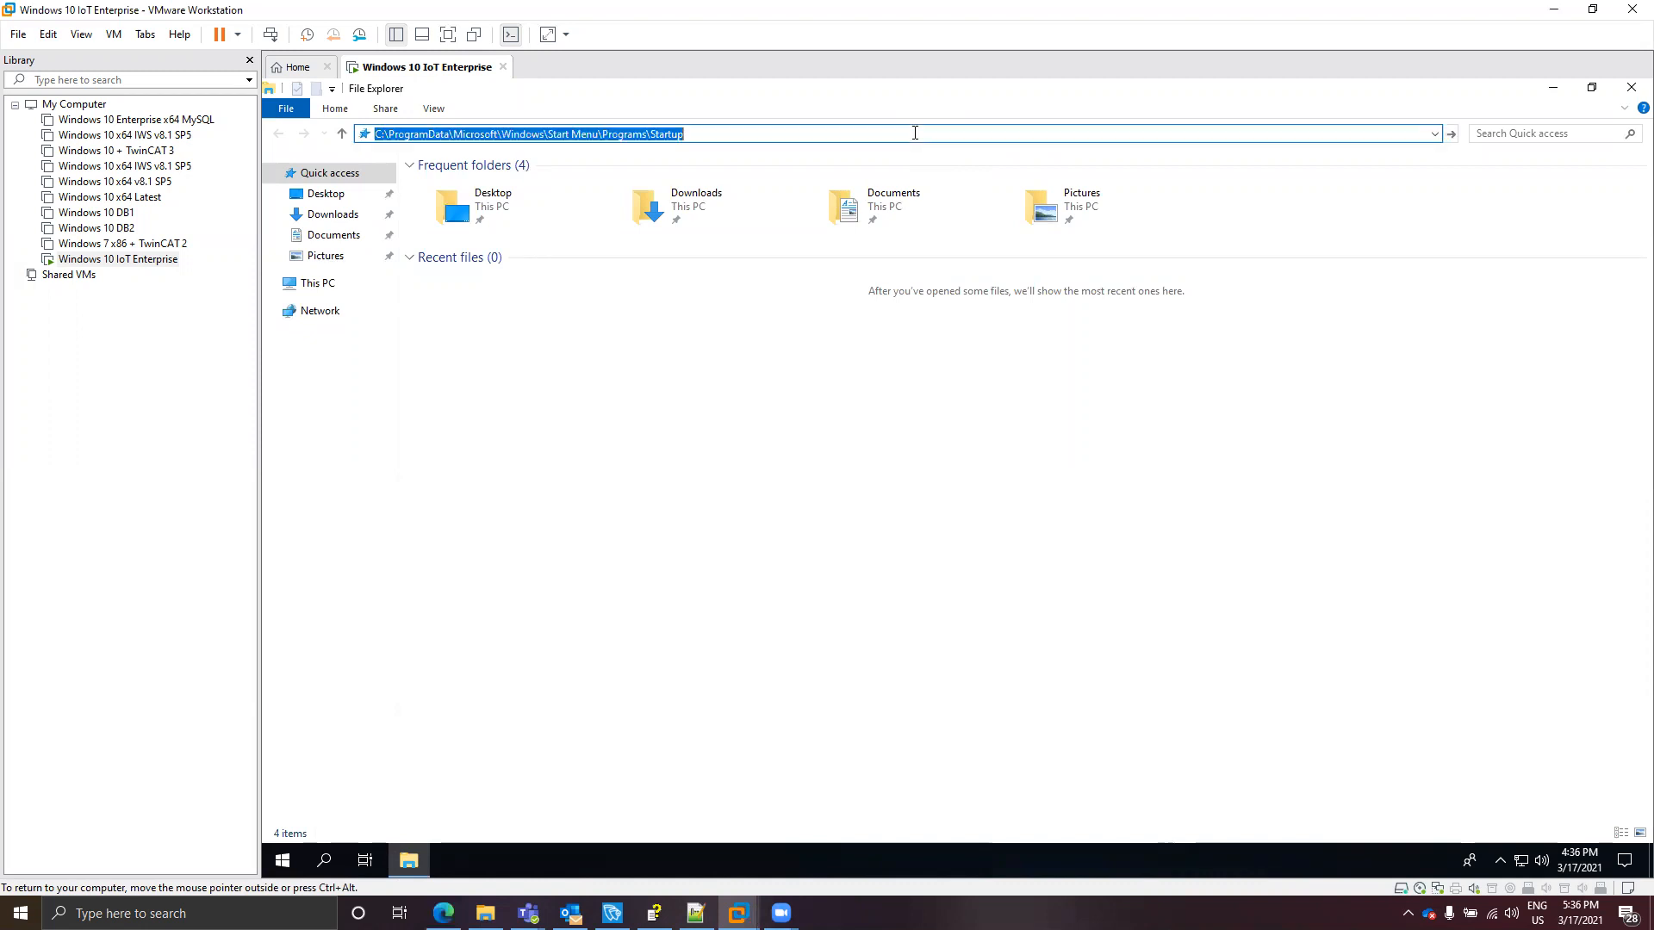
{"action": "key", "text": "Return"}
{"action": "left_click", "coordinate": [507, 186]}
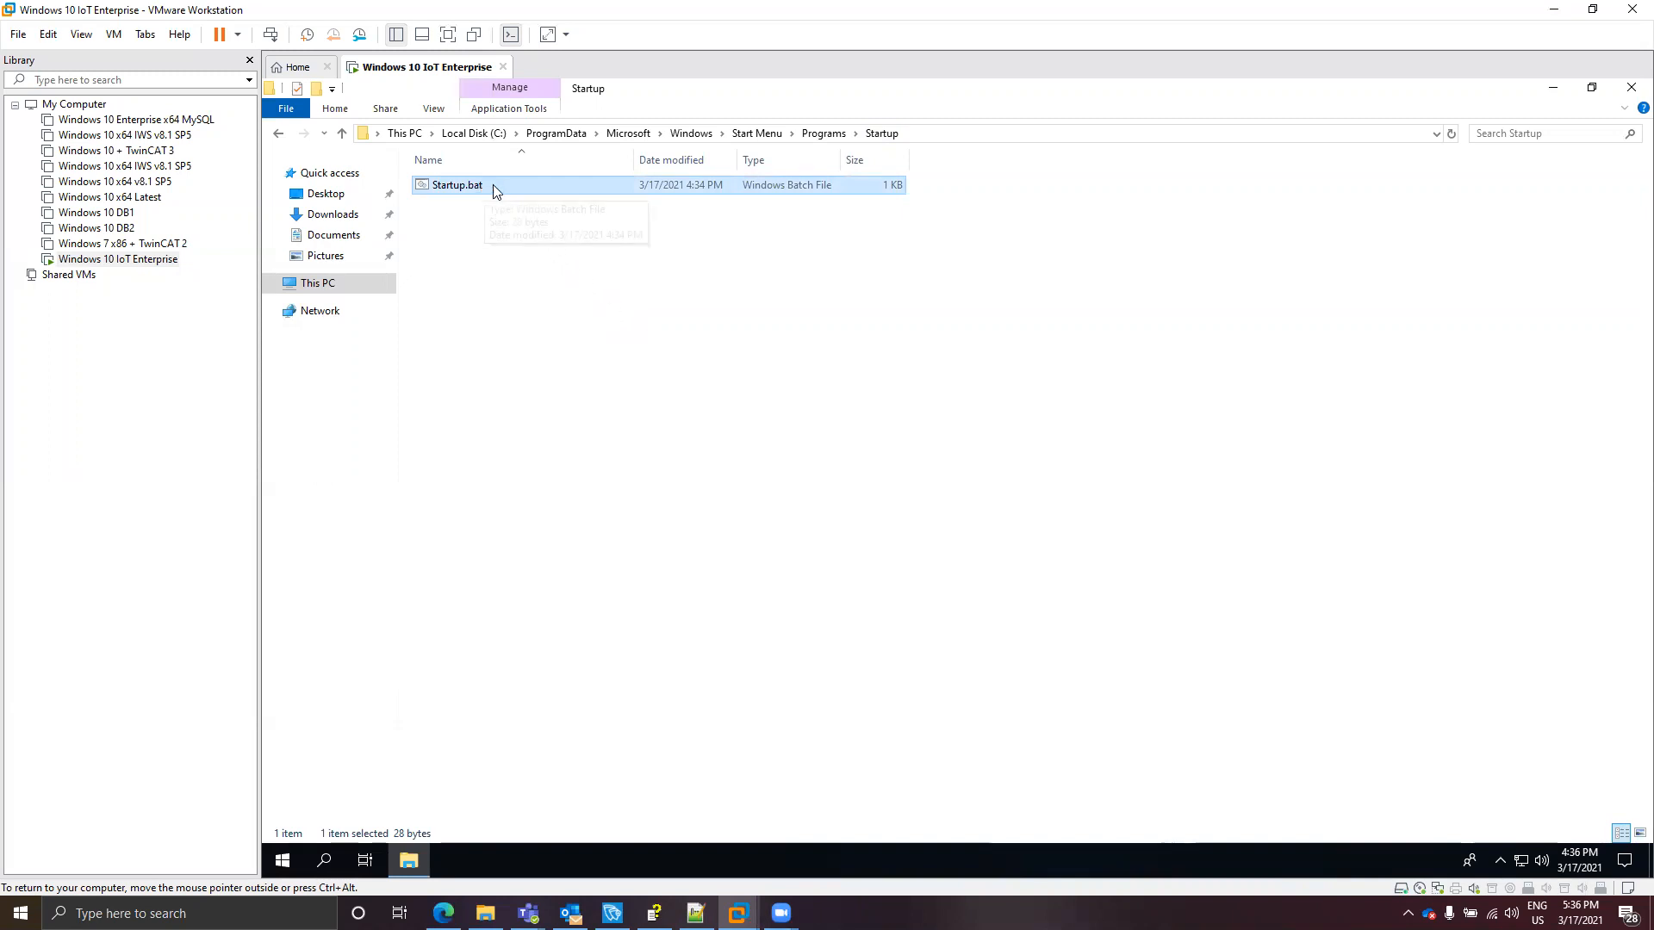
- Run CEView.exe from C:\HMI\Bin and acknowledge the demo-mode license notice
{"action": "left_click", "coordinate": [343, 281]}
{"action": "double_click", "coordinate": [522, 328]}
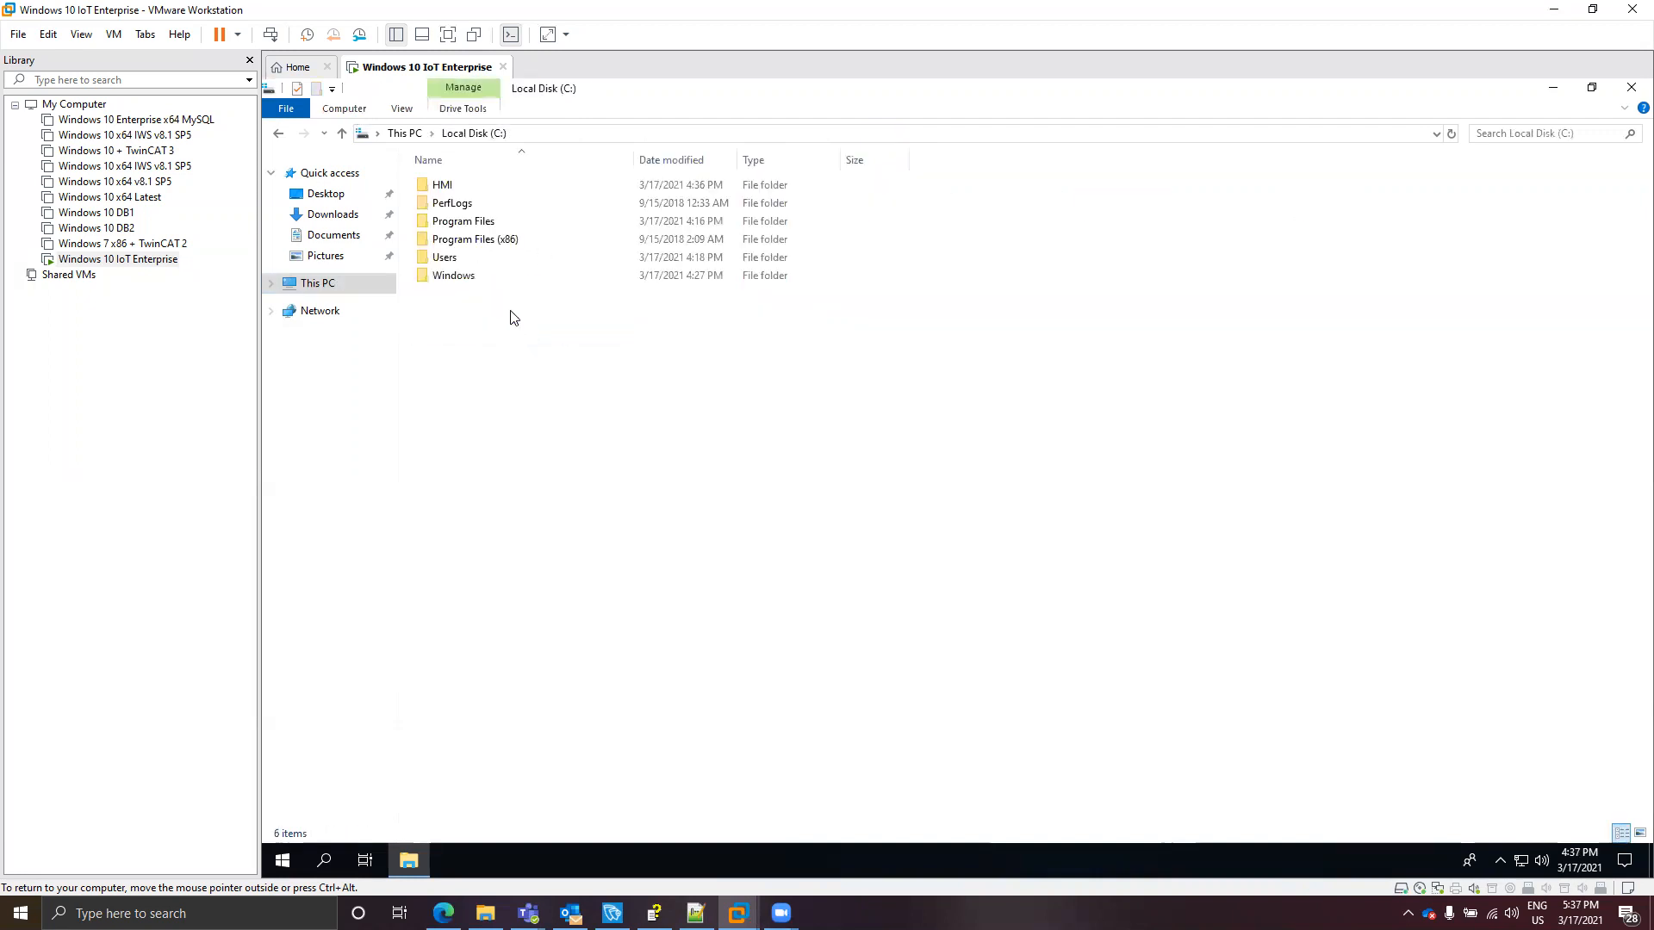
{"action": "left_click", "coordinate": [445, 186]}
{"action": "double_click", "coordinate": [445, 187]}
{"action": "double_click", "coordinate": [472, 187]}
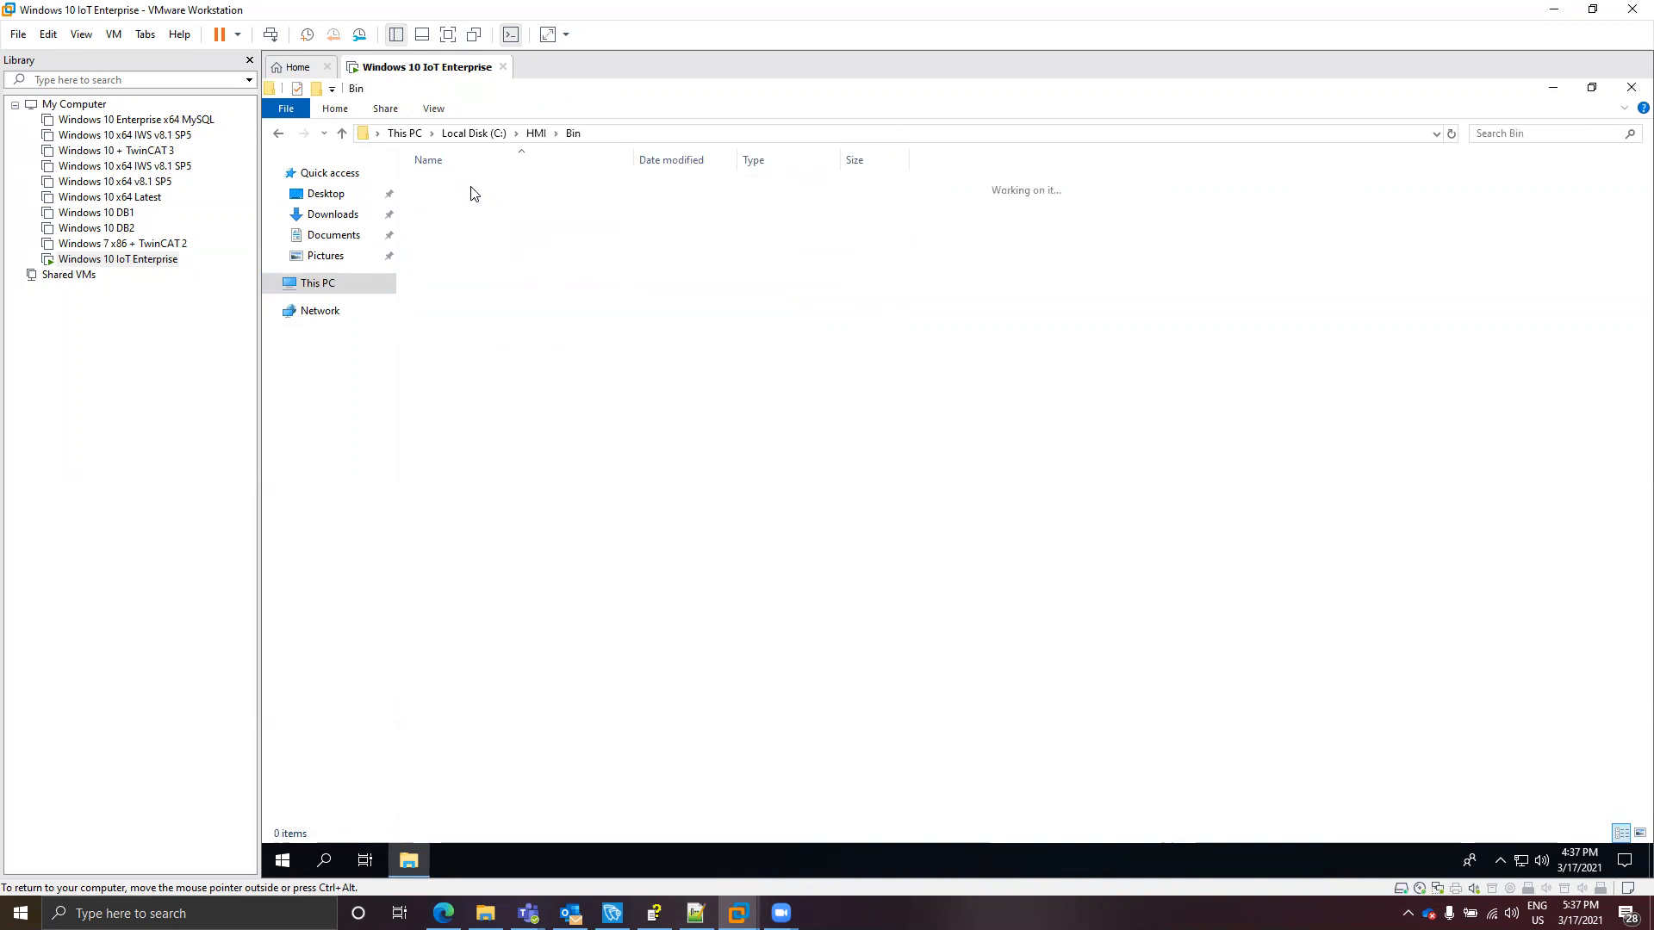
{"action": "left_click", "coordinate": [507, 294]}
{"action": "type", "text": "ce"}
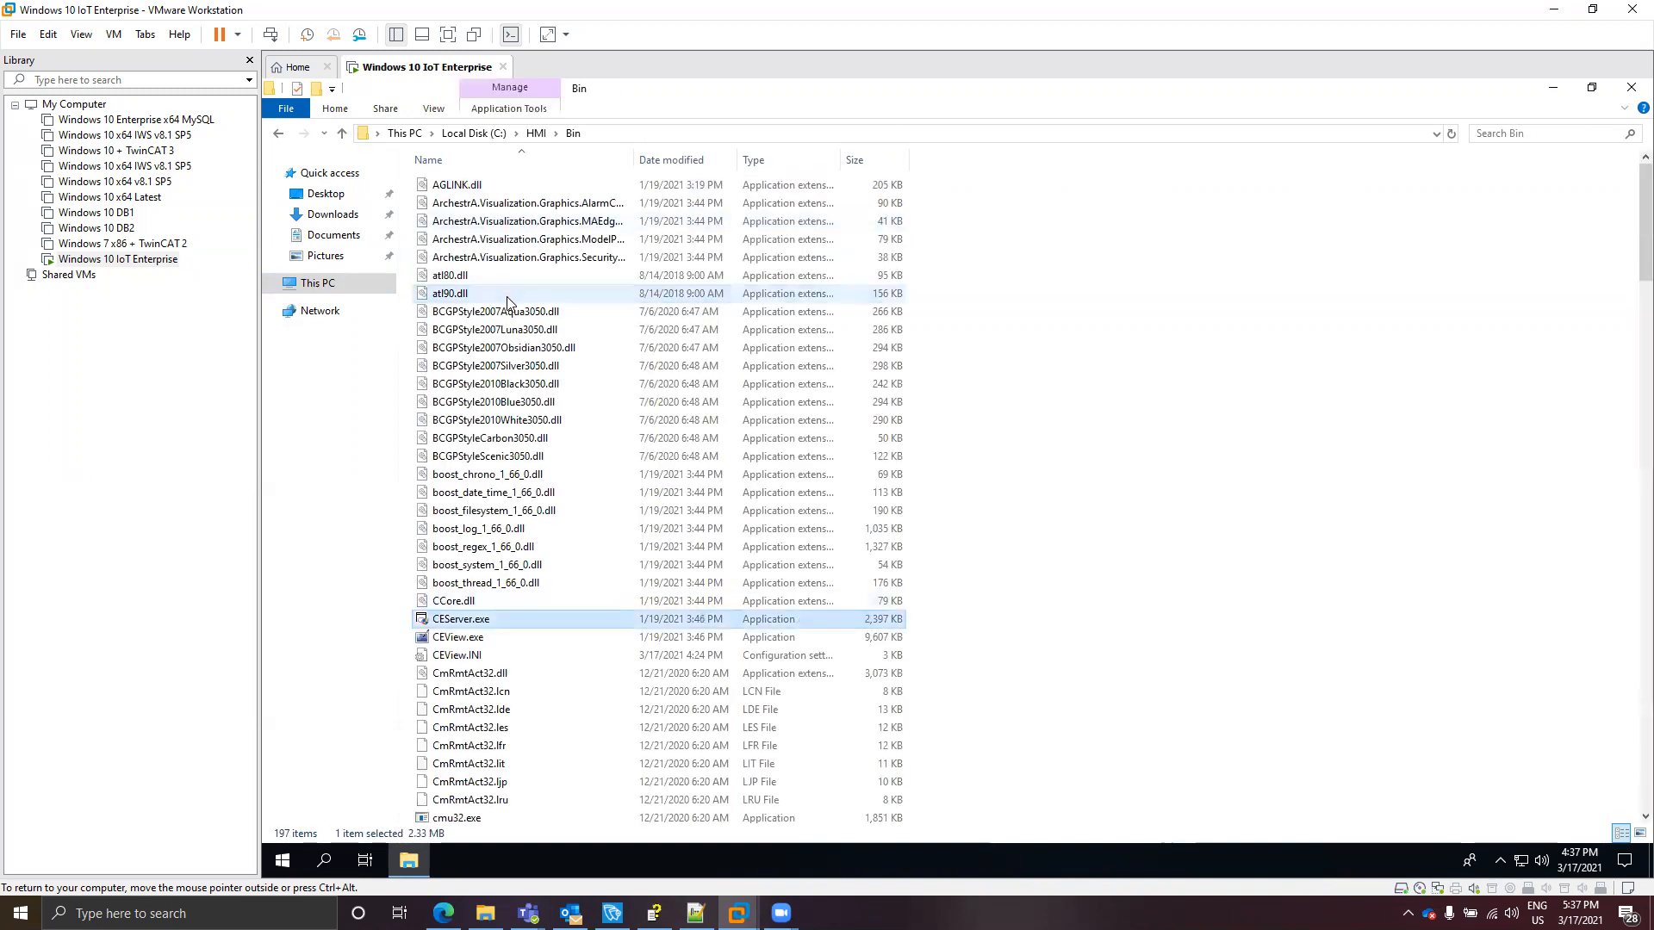
{"action": "type", "text": "v"}
{"action": "scroll", "coordinate": [548, 412], "scroll_direction": "down", "scroll_amount": 2}
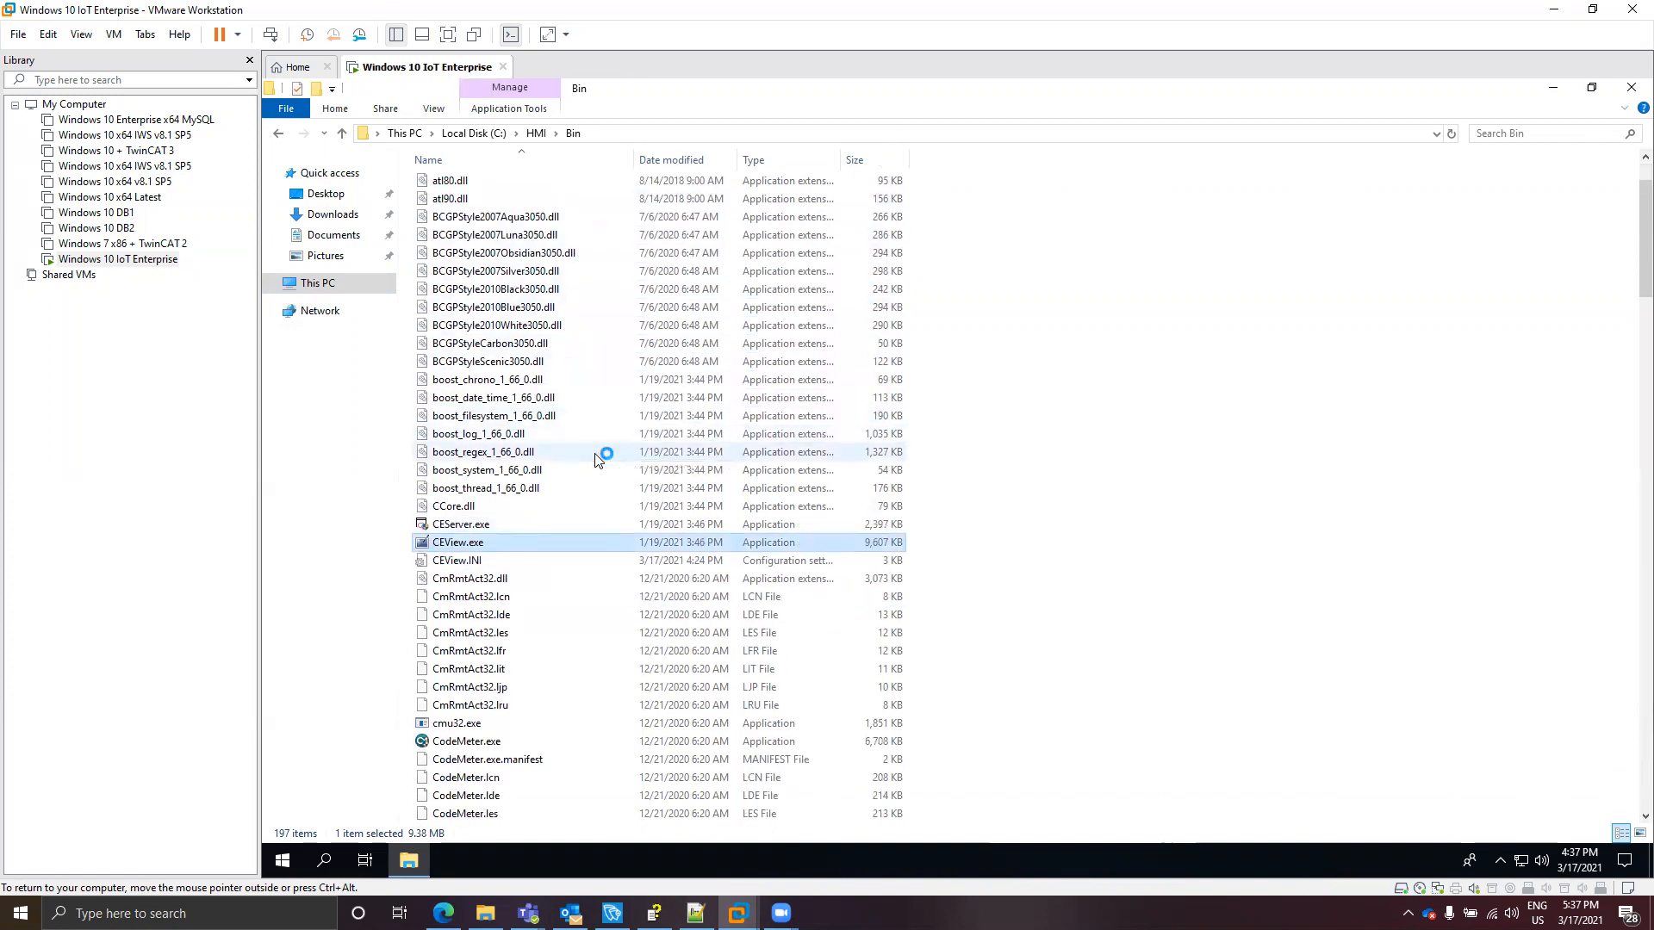
{"action": "double_click", "coordinate": [618, 548]}
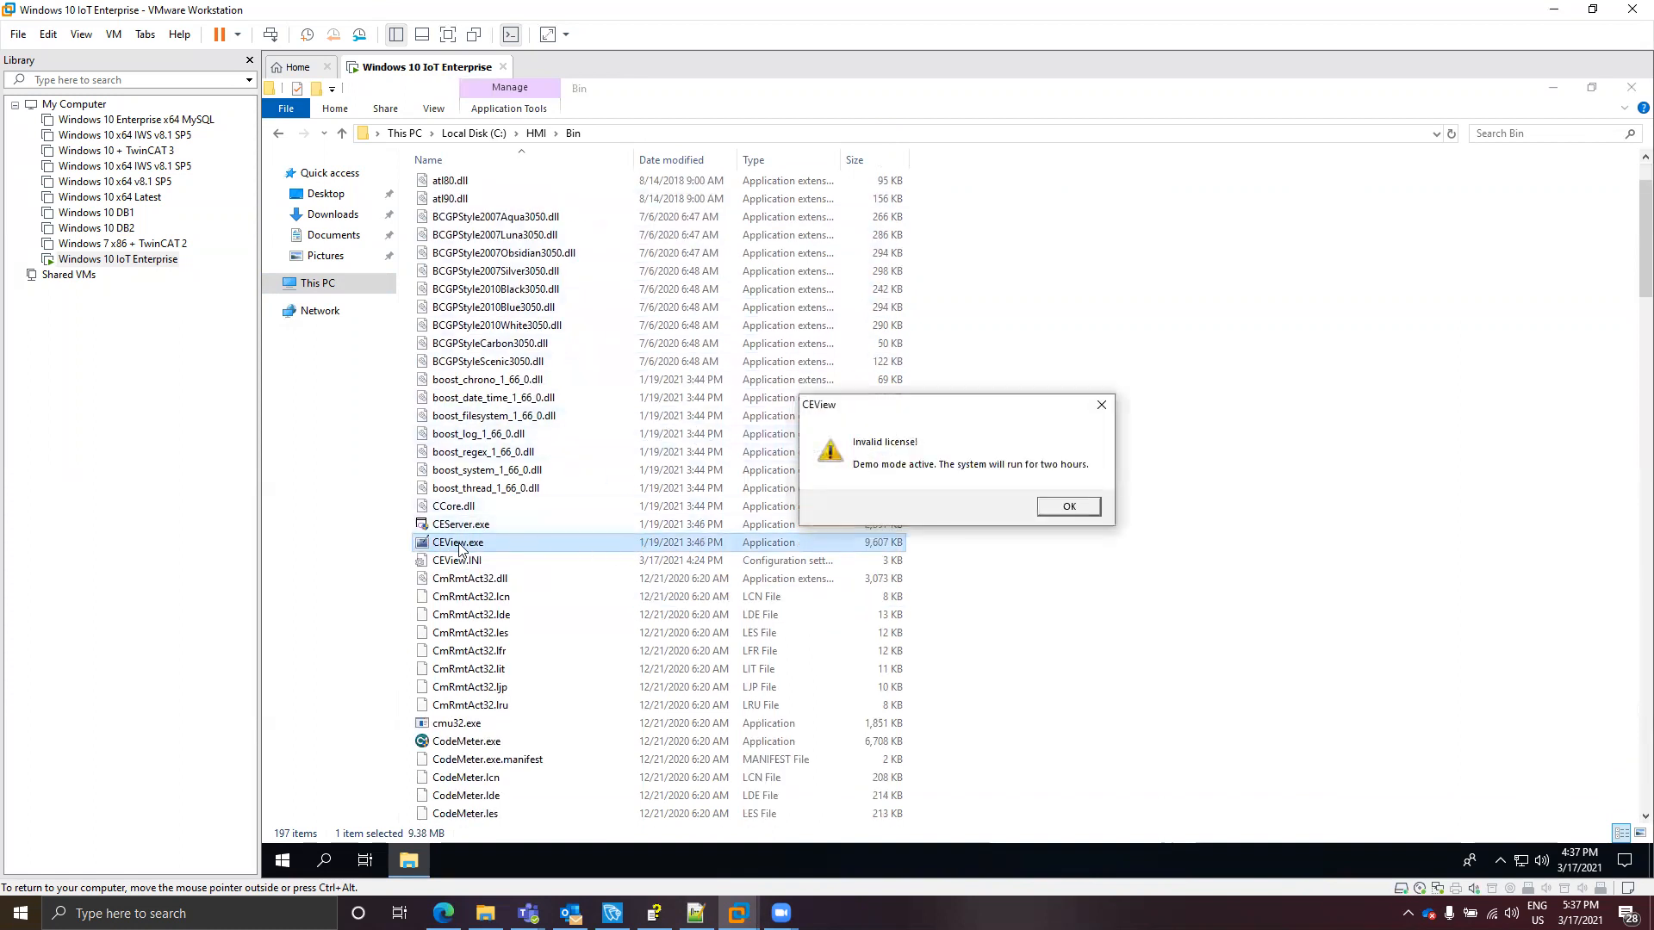
{"action": "left_click", "coordinate": [1067, 507]}
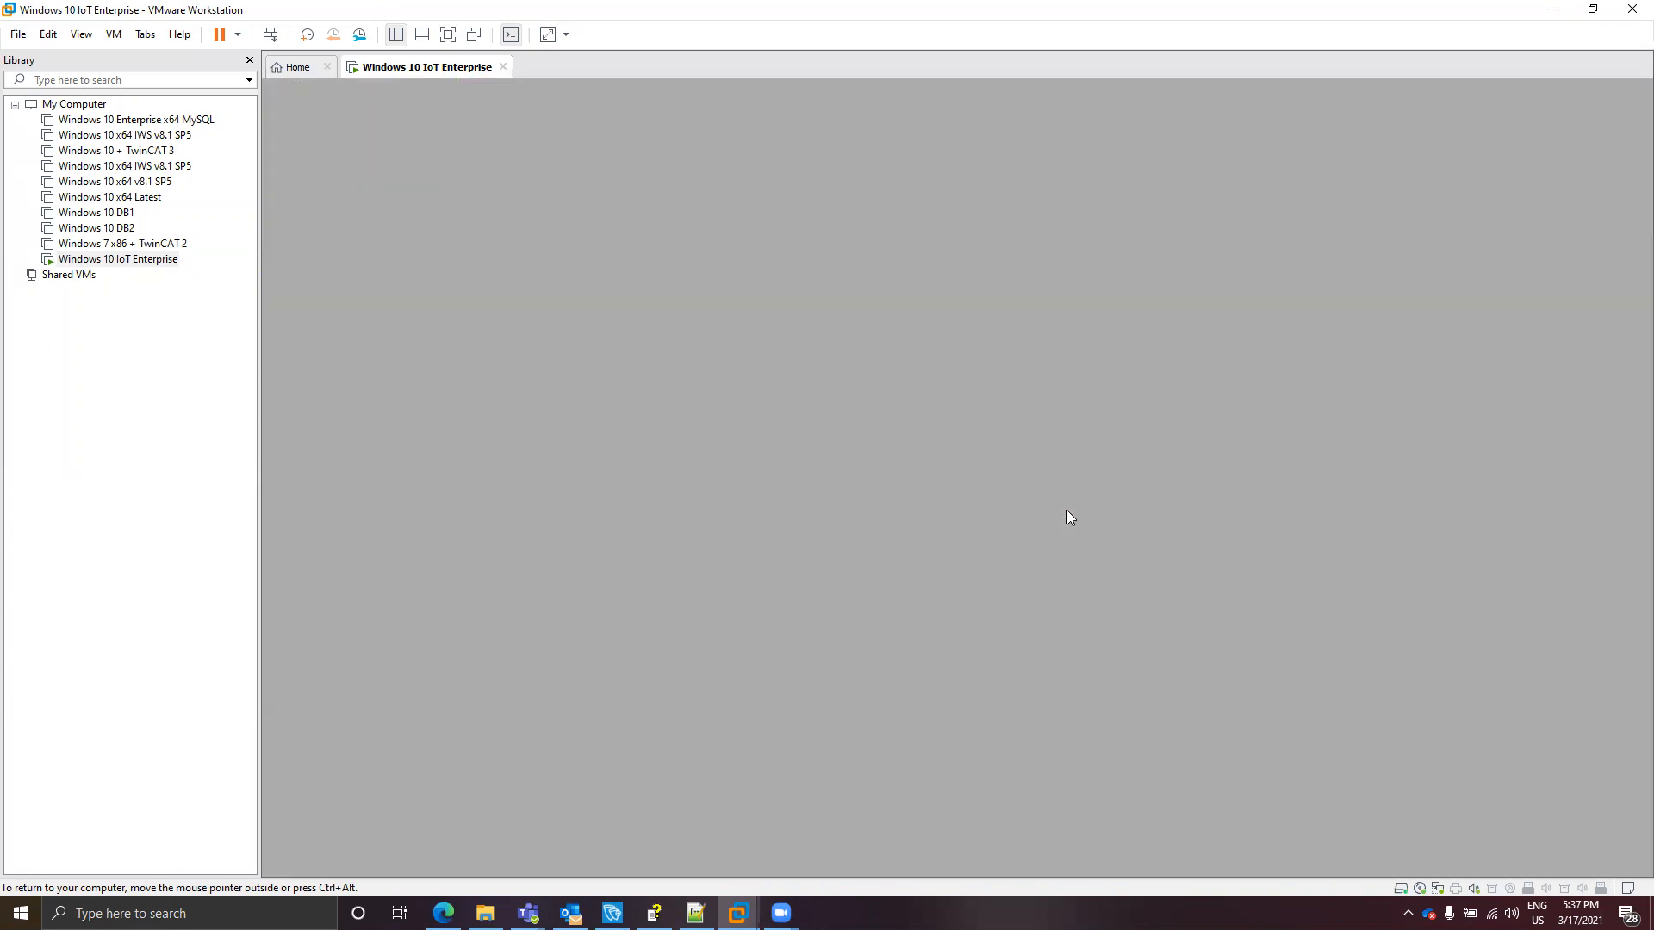
- Leave the full-screen runtime display and exit the running HMI runtime on the virtual machine
{"action": "key", "text": "alt+Tab"}
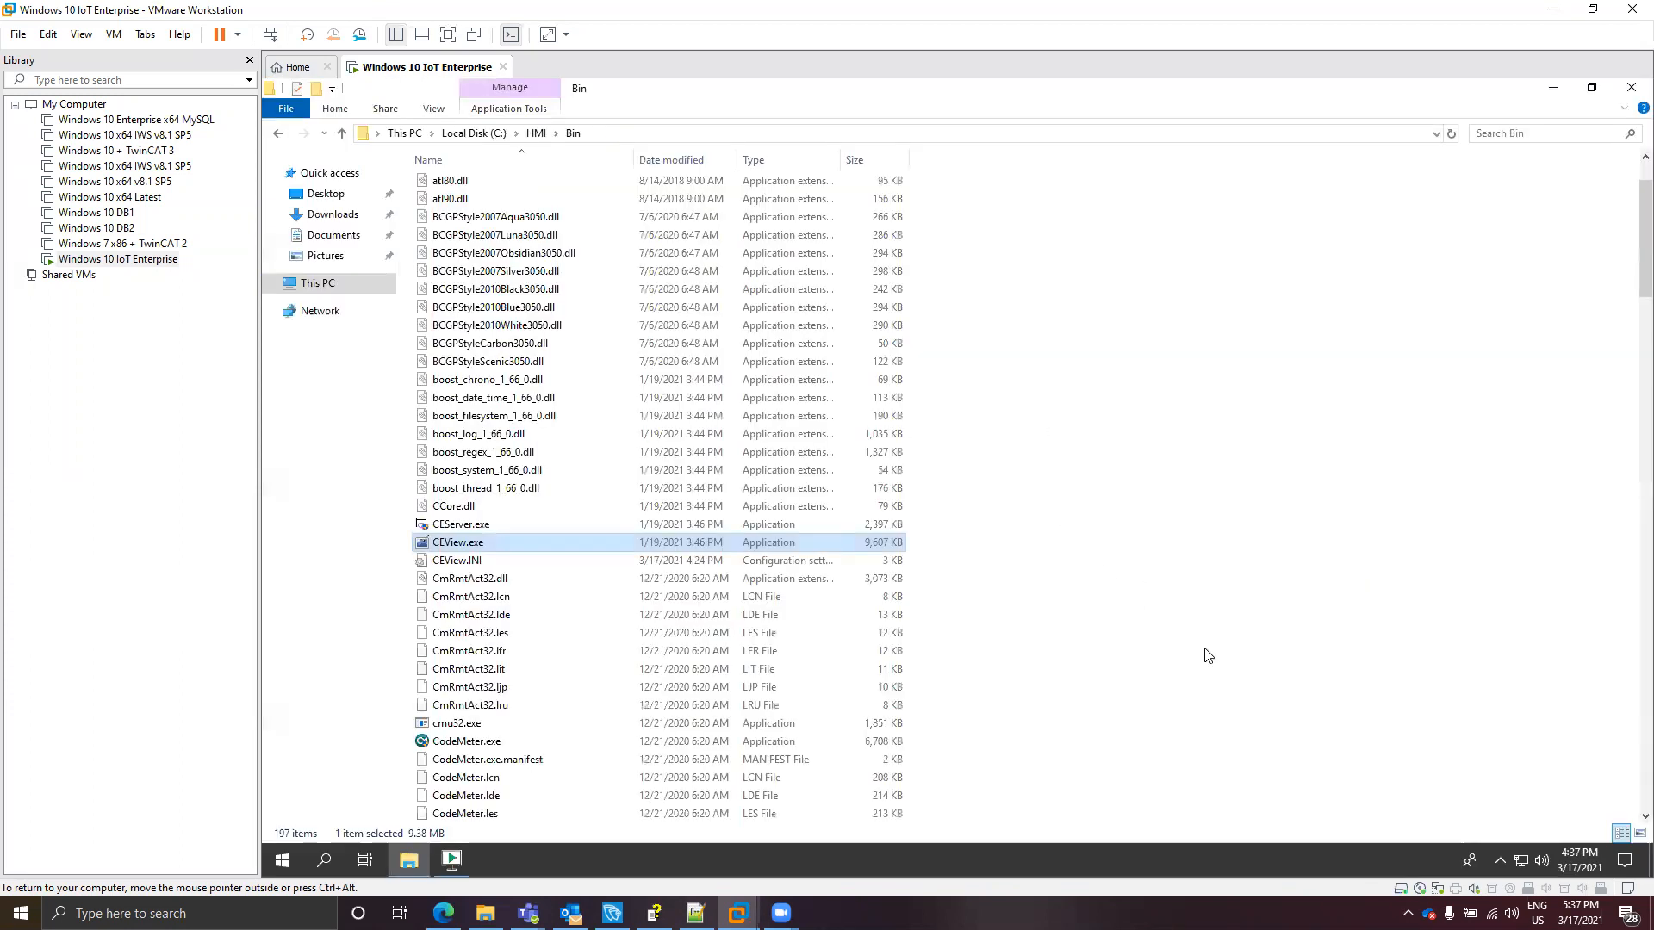
{"action": "left_click", "coordinate": [1502, 860]}
{"action": "right_click", "coordinate": [1499, 825]}
{"action": "left_click", "coordinate": [1479, 814]}
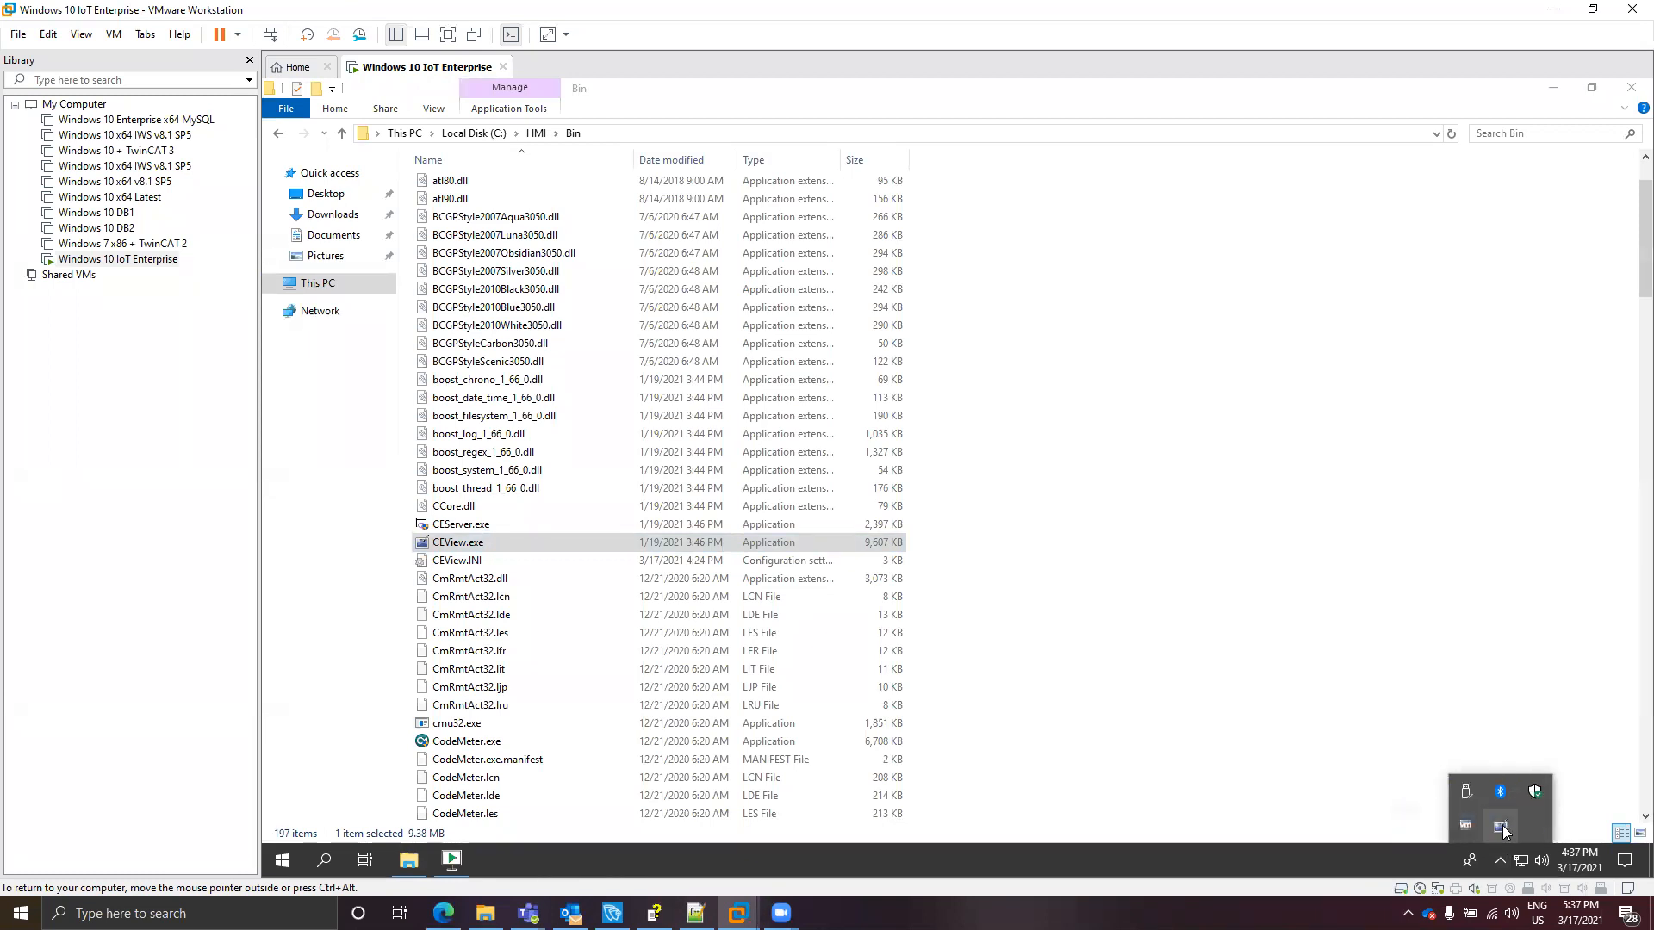
{"action": "right_click", "coordinate": [1493, 825]}
{"action": "left_click", "coordinate": [1444, 810]}
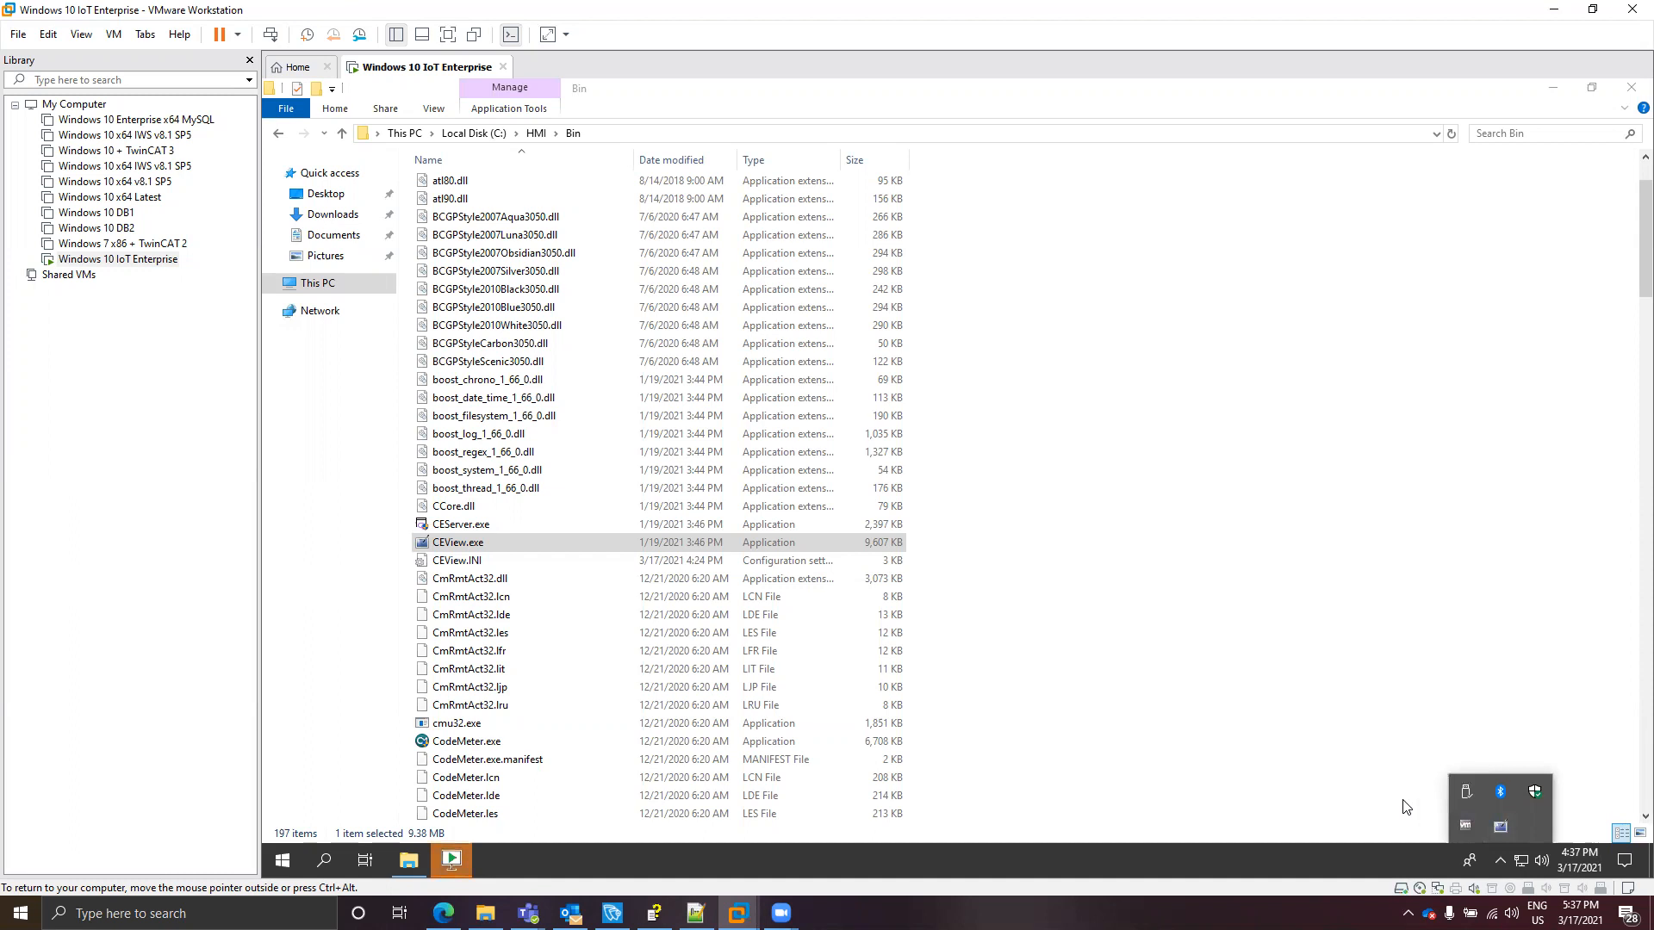
- Relaunch CEView.exe past its demo-mode notice and exit it again from the notification area
{"action": "double_click", "coordinate": [507, 544]}
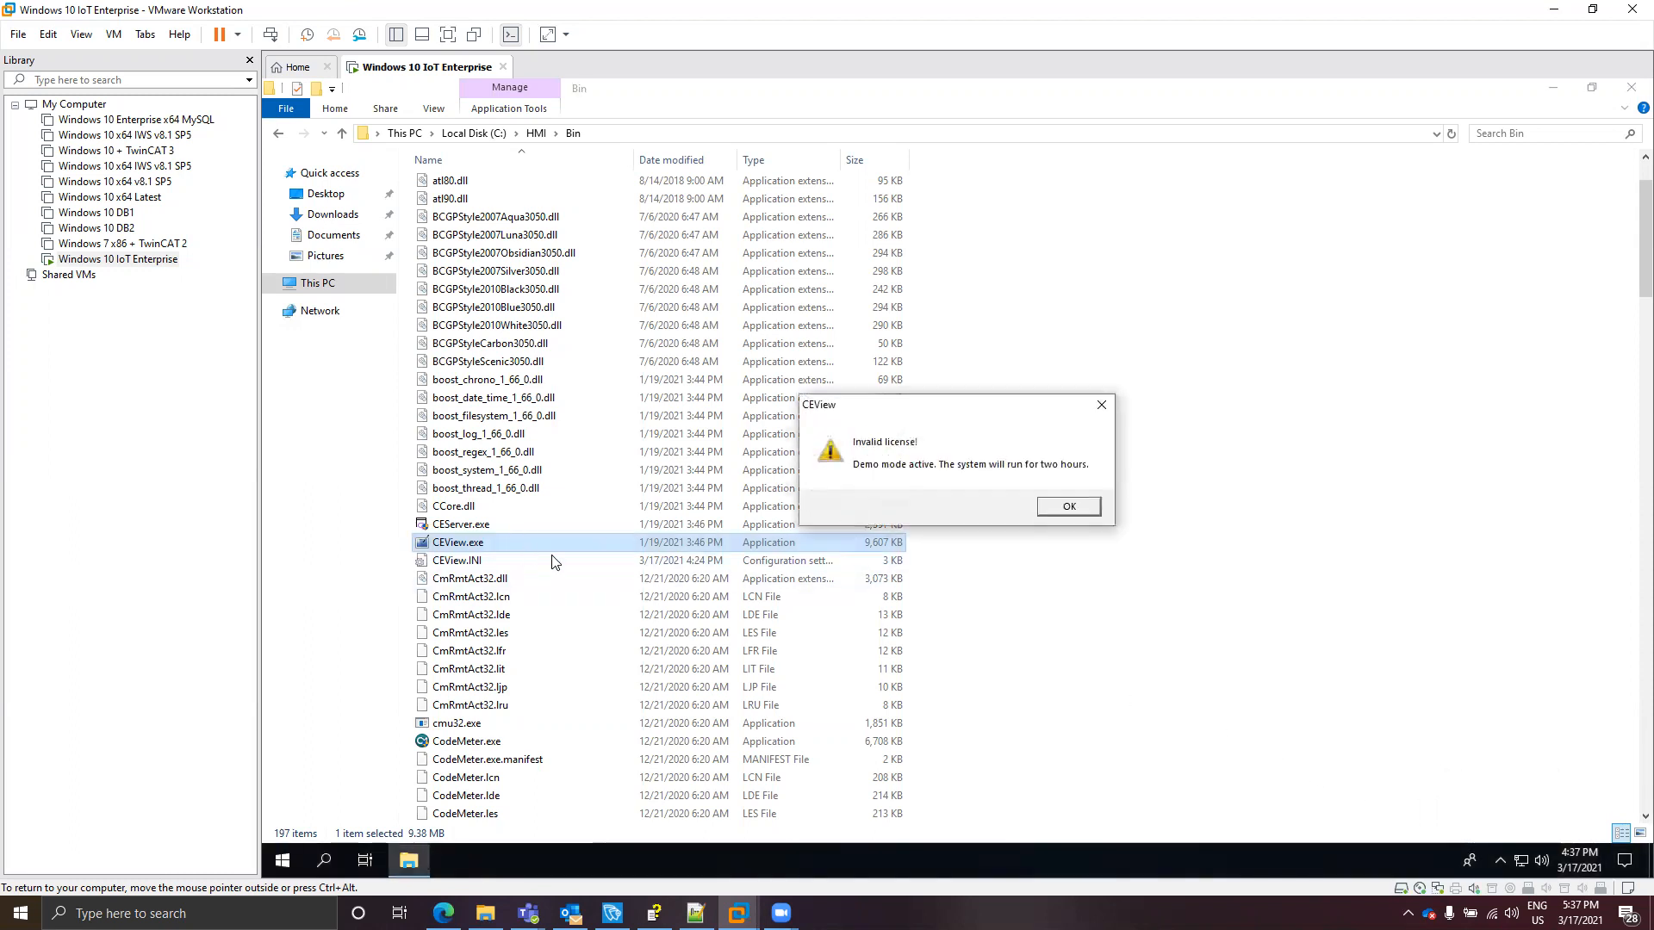
{"action": "left_click", "coordinate": [1066, 507]}
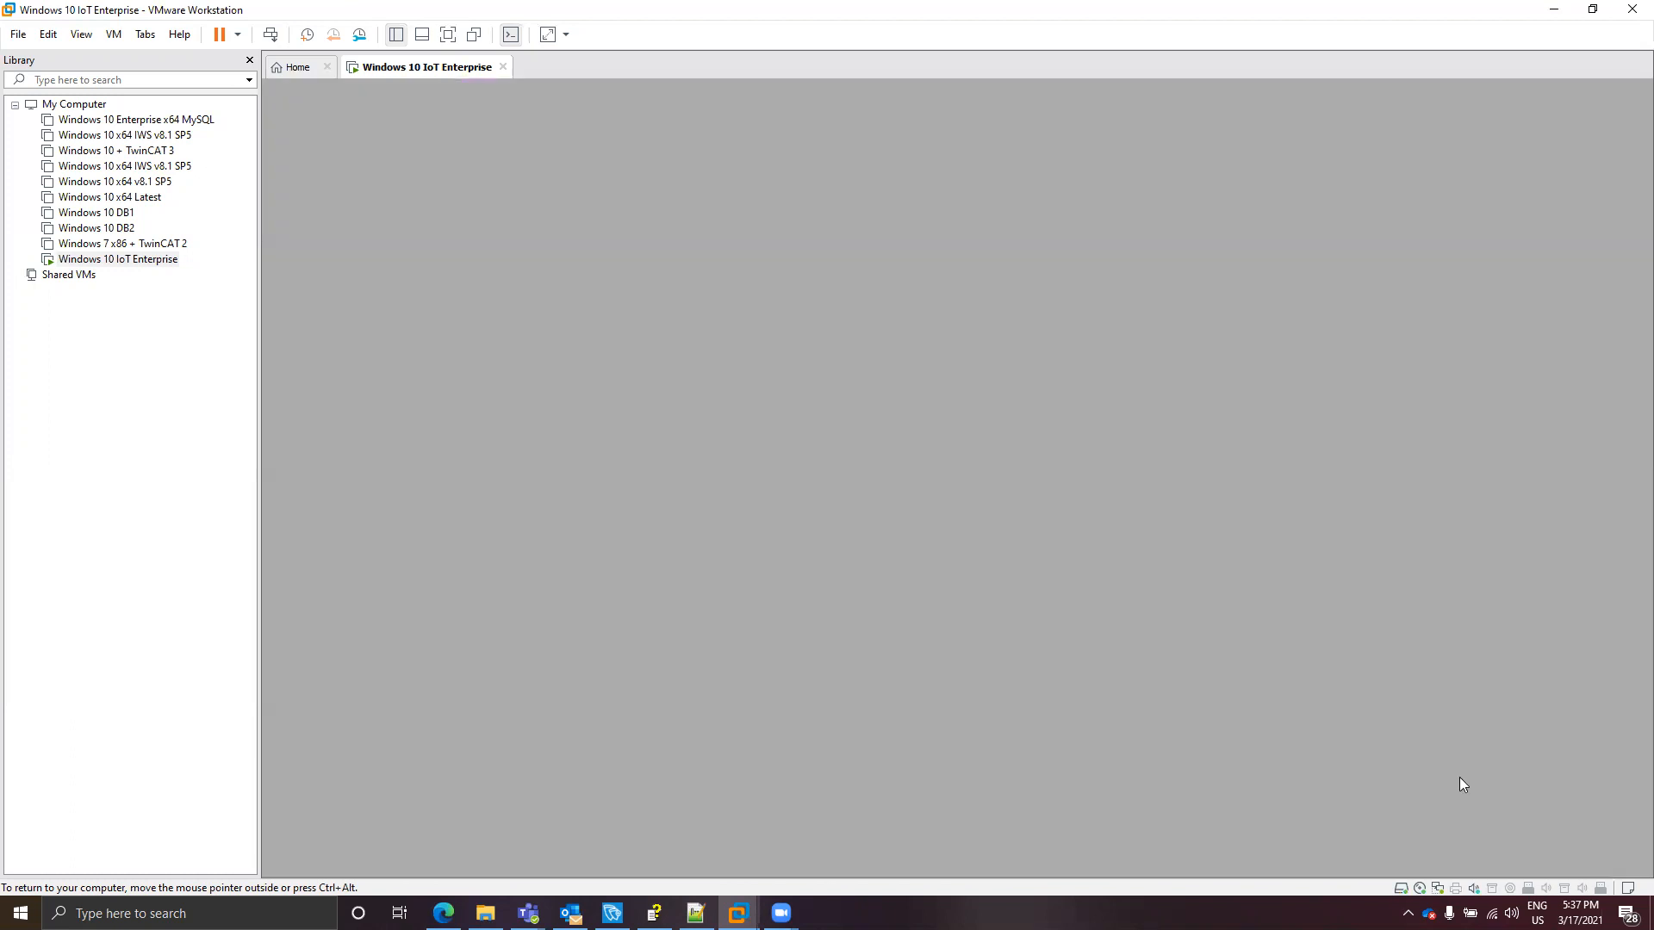
{"action": "key", "text": "super"}
{"action": "left_click", "coordinate": [1497, 863]}
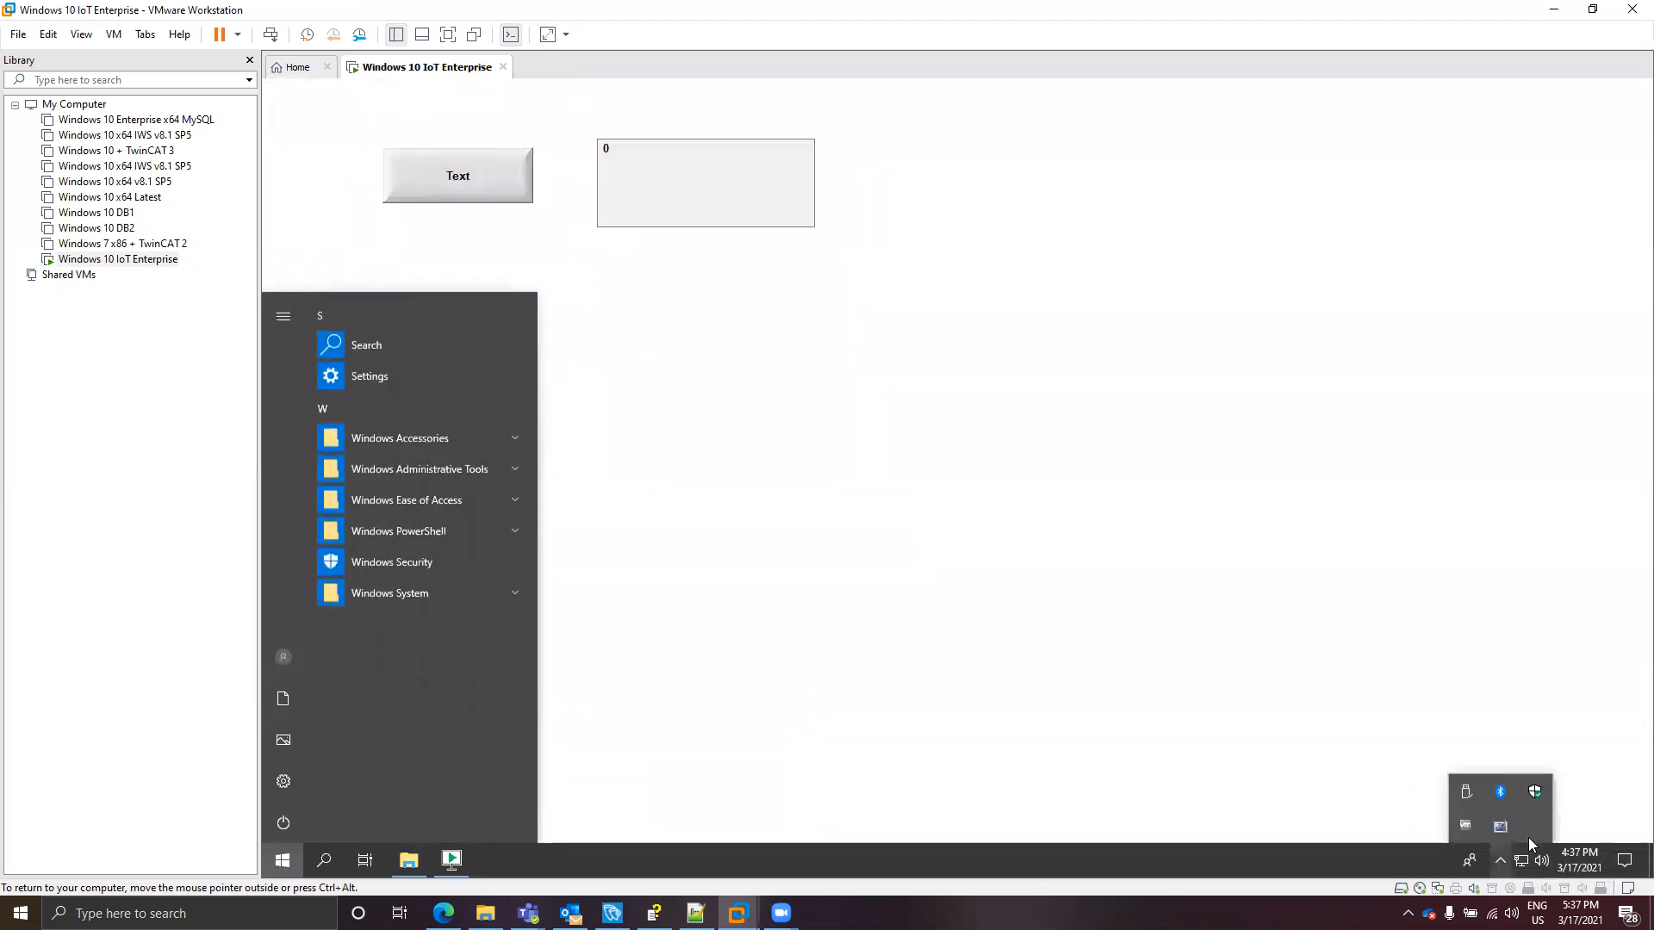
{"action": "right_click", "coordinate": [1497, 827]}
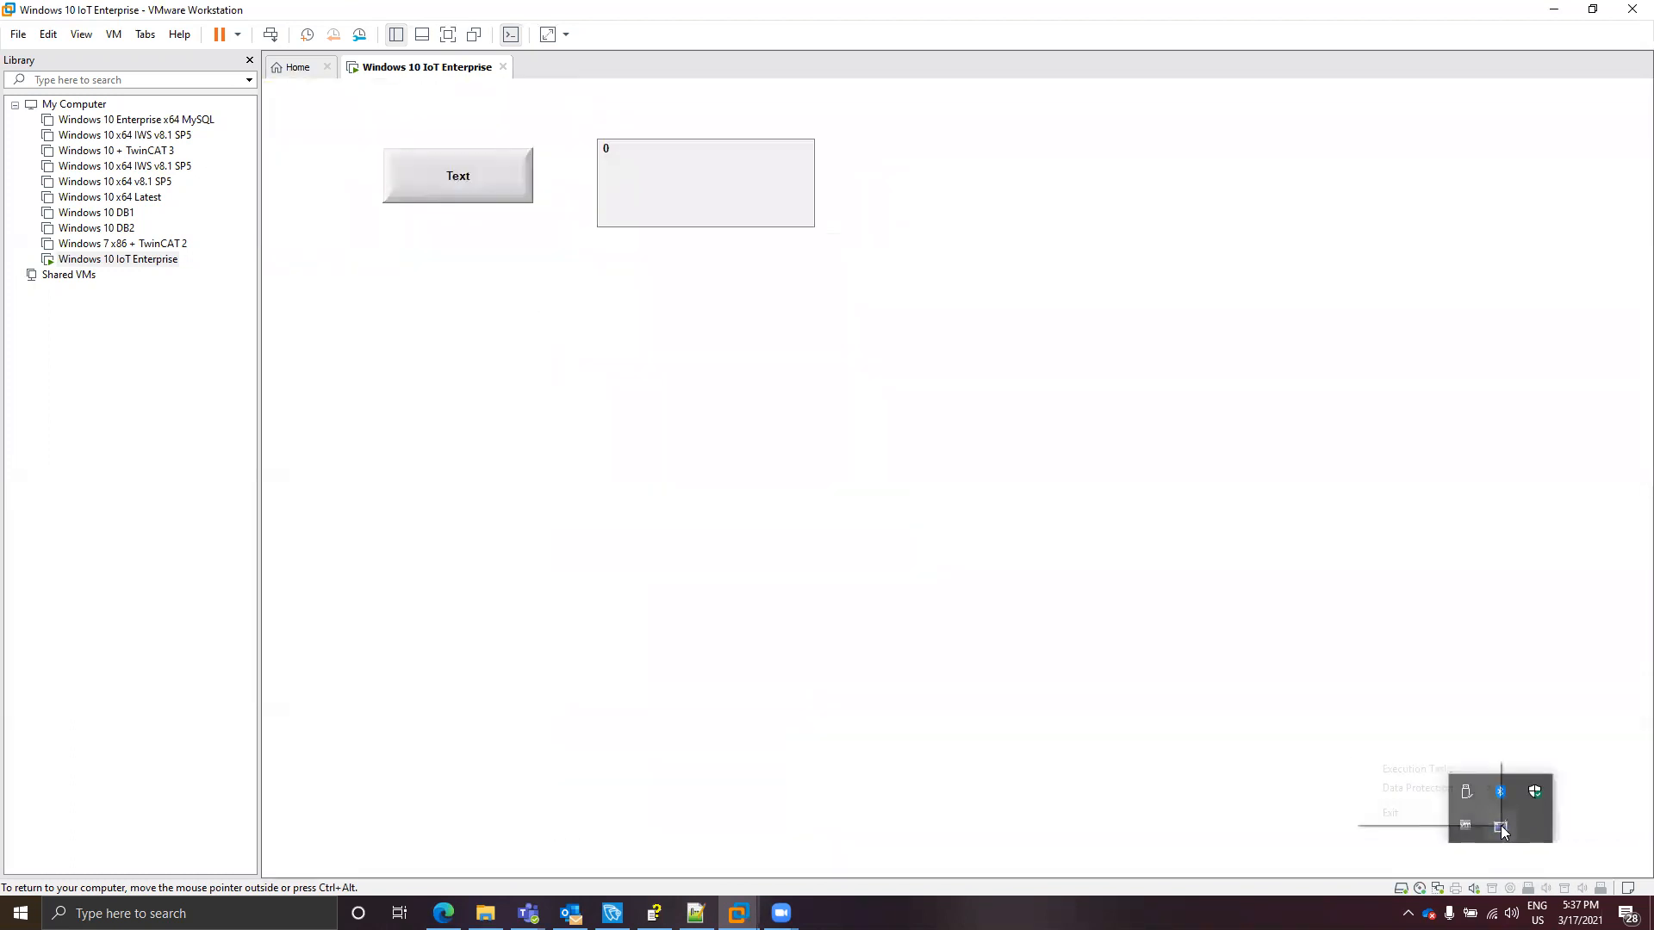
{"action": "left_click", "coordinate": [1459, 811]}
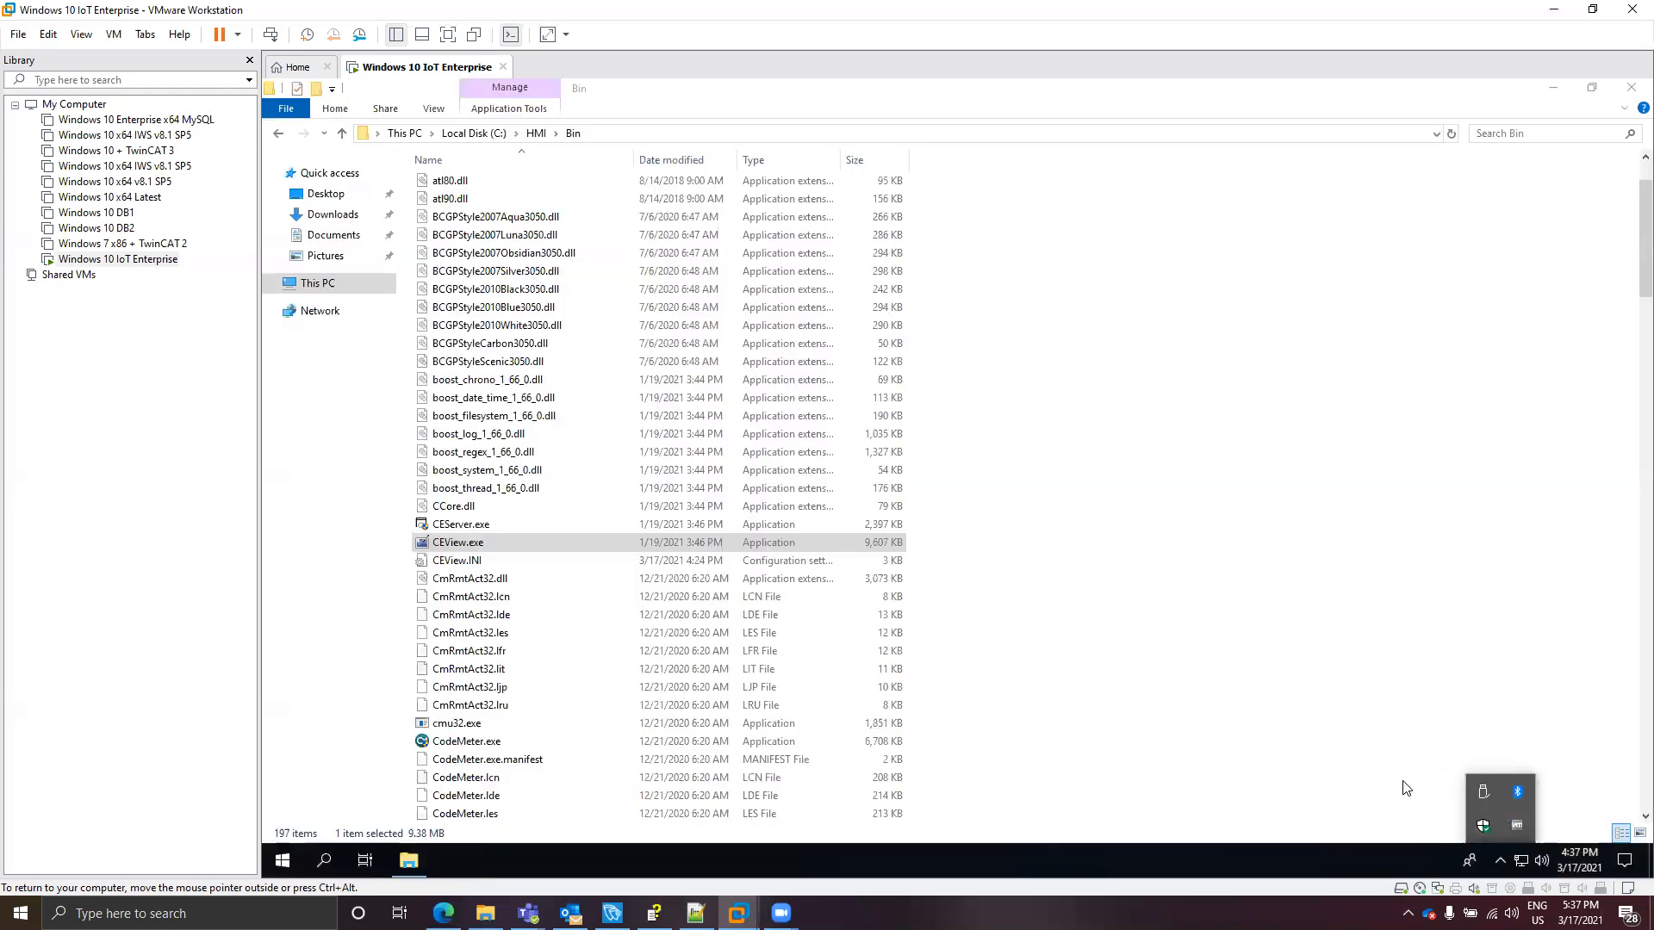
- Create a desktop shortcut to CEView.exe and check it on the virtual machine's desktop
{"action": "left_click", "coordinate": [462, 544]}
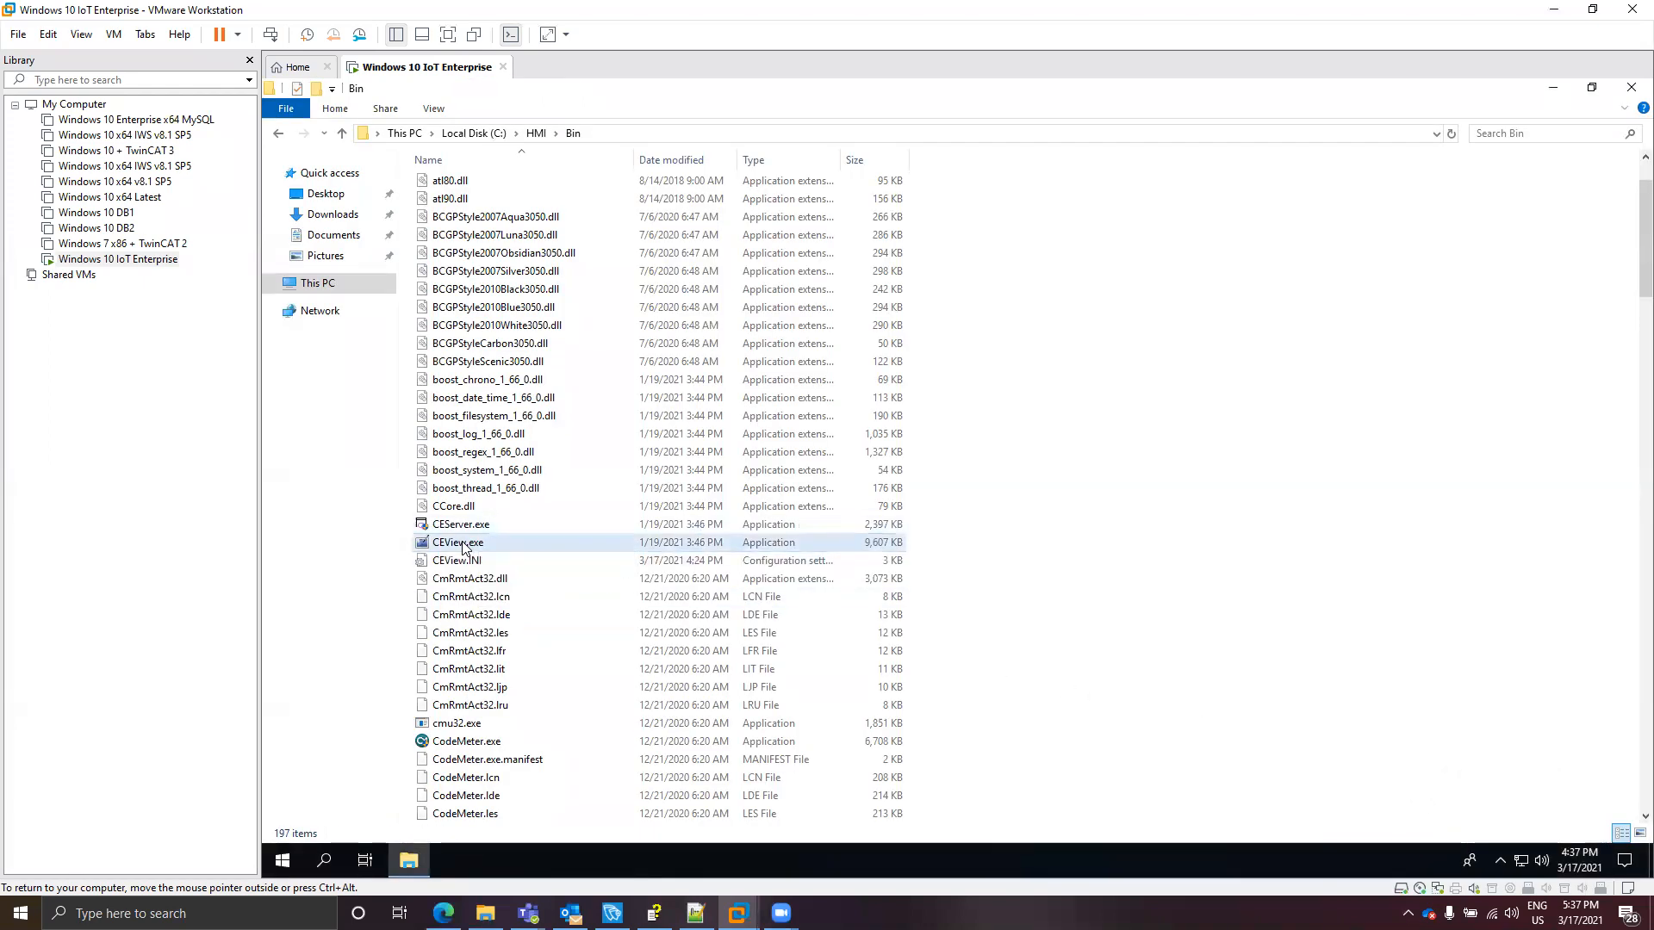
{"action": "right_click", "coordinate": [463, 544]}
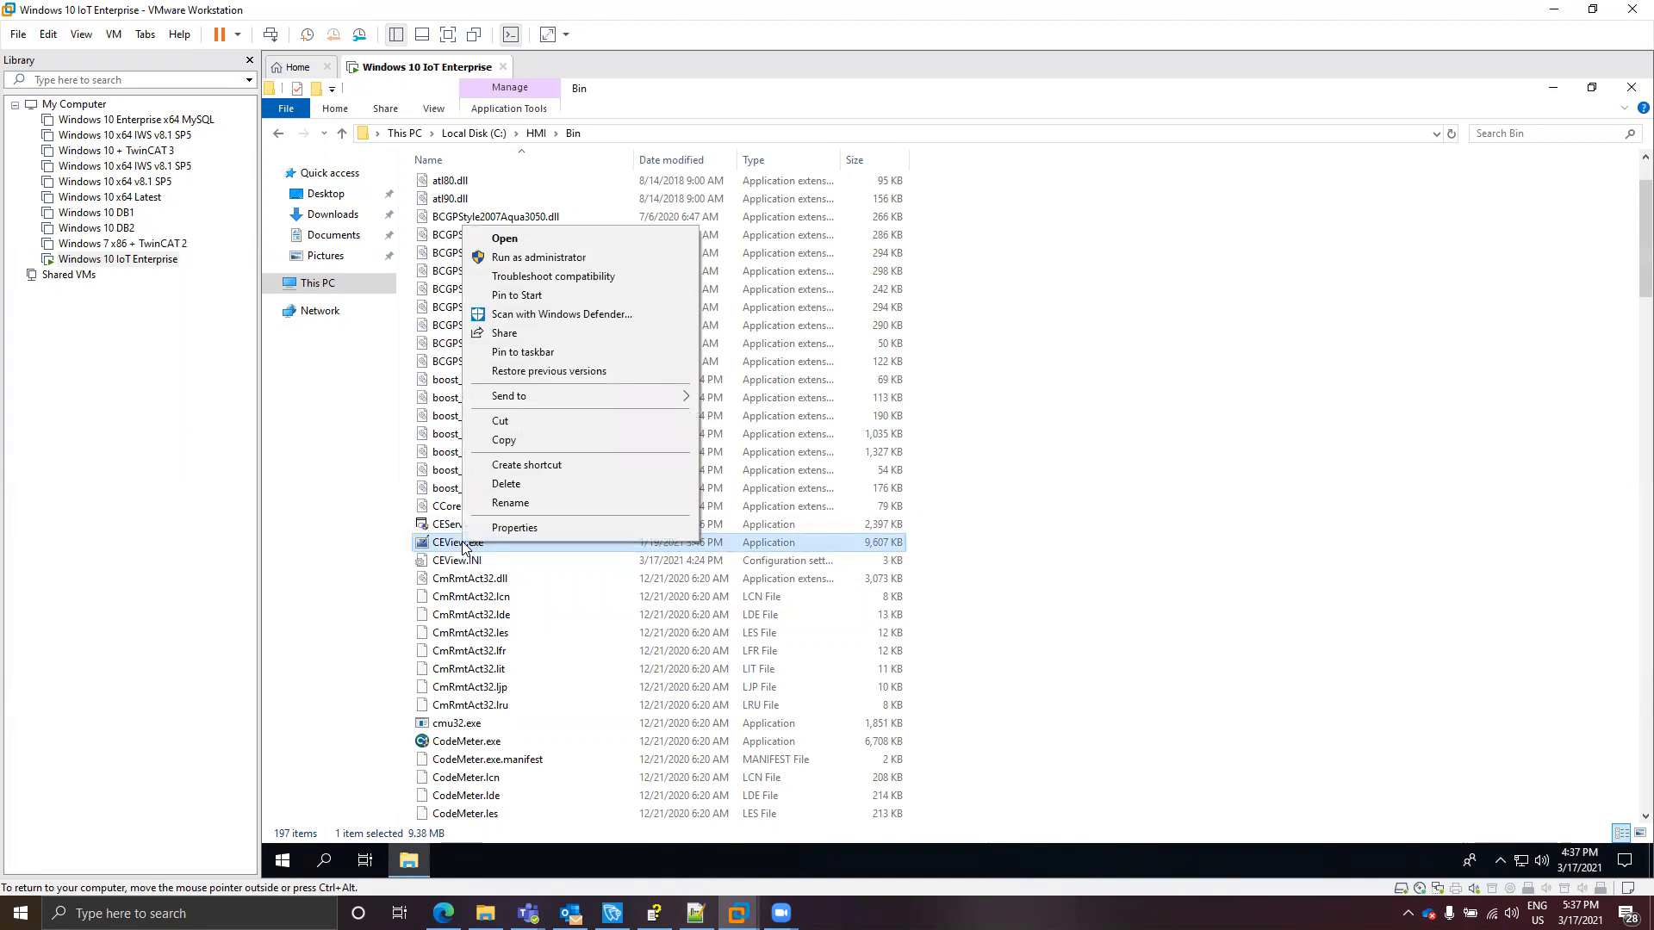
{"action": "mouse_move", "coordinate": [623, 396]}
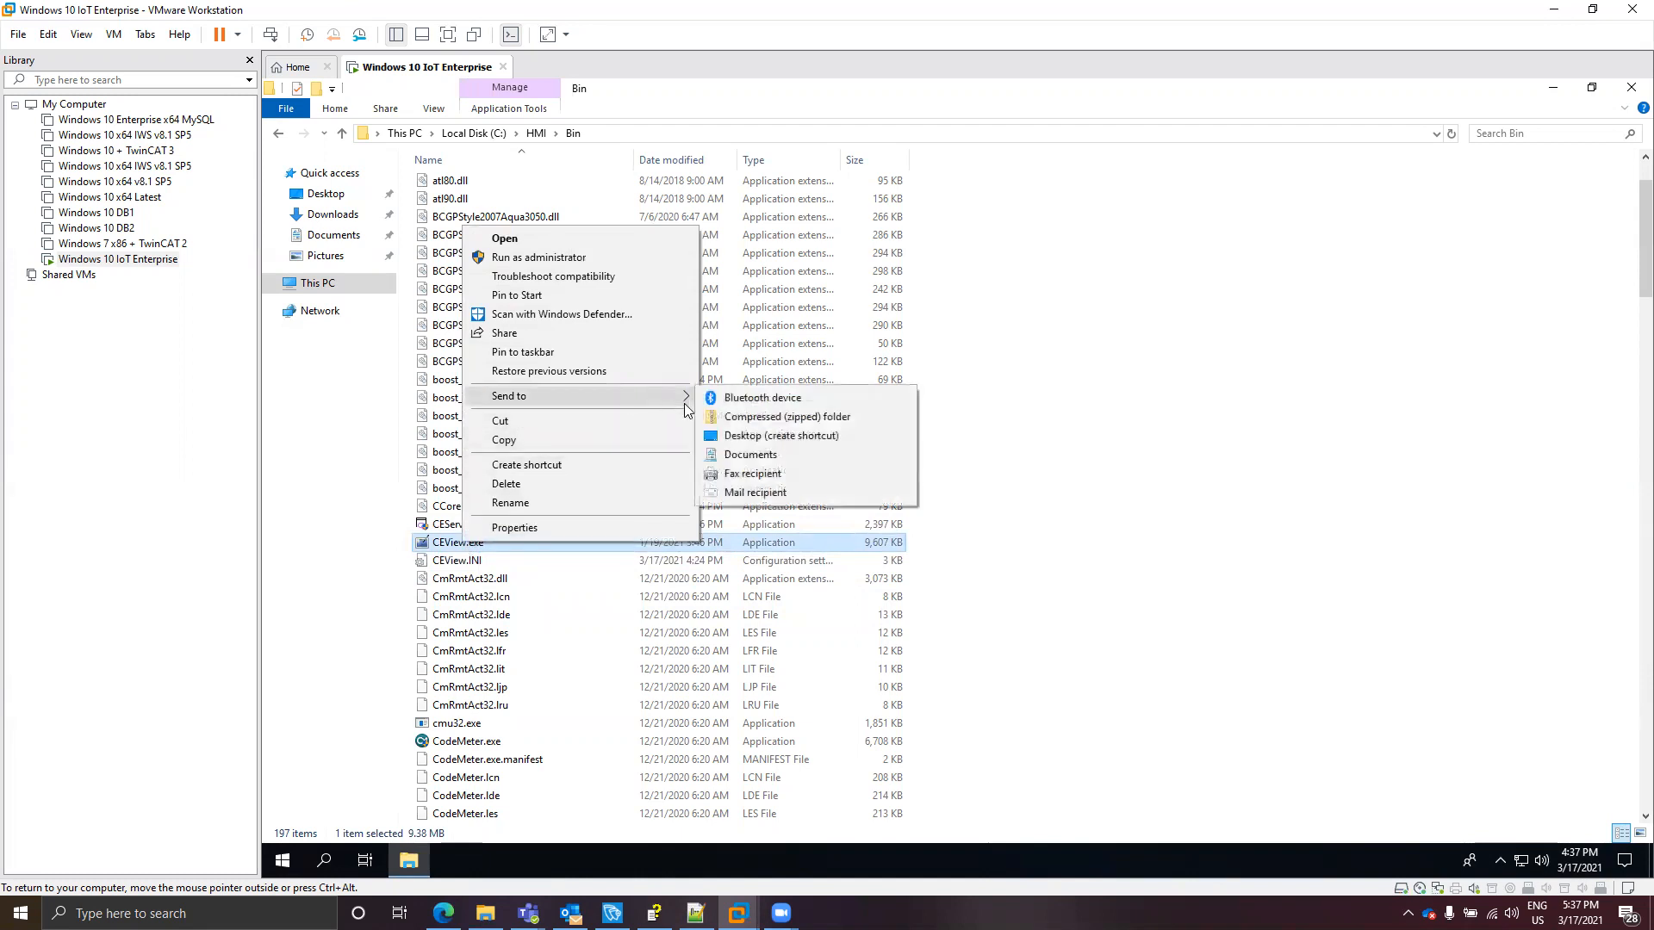
{"action": "left_click", "coordinate": [792, 441]}
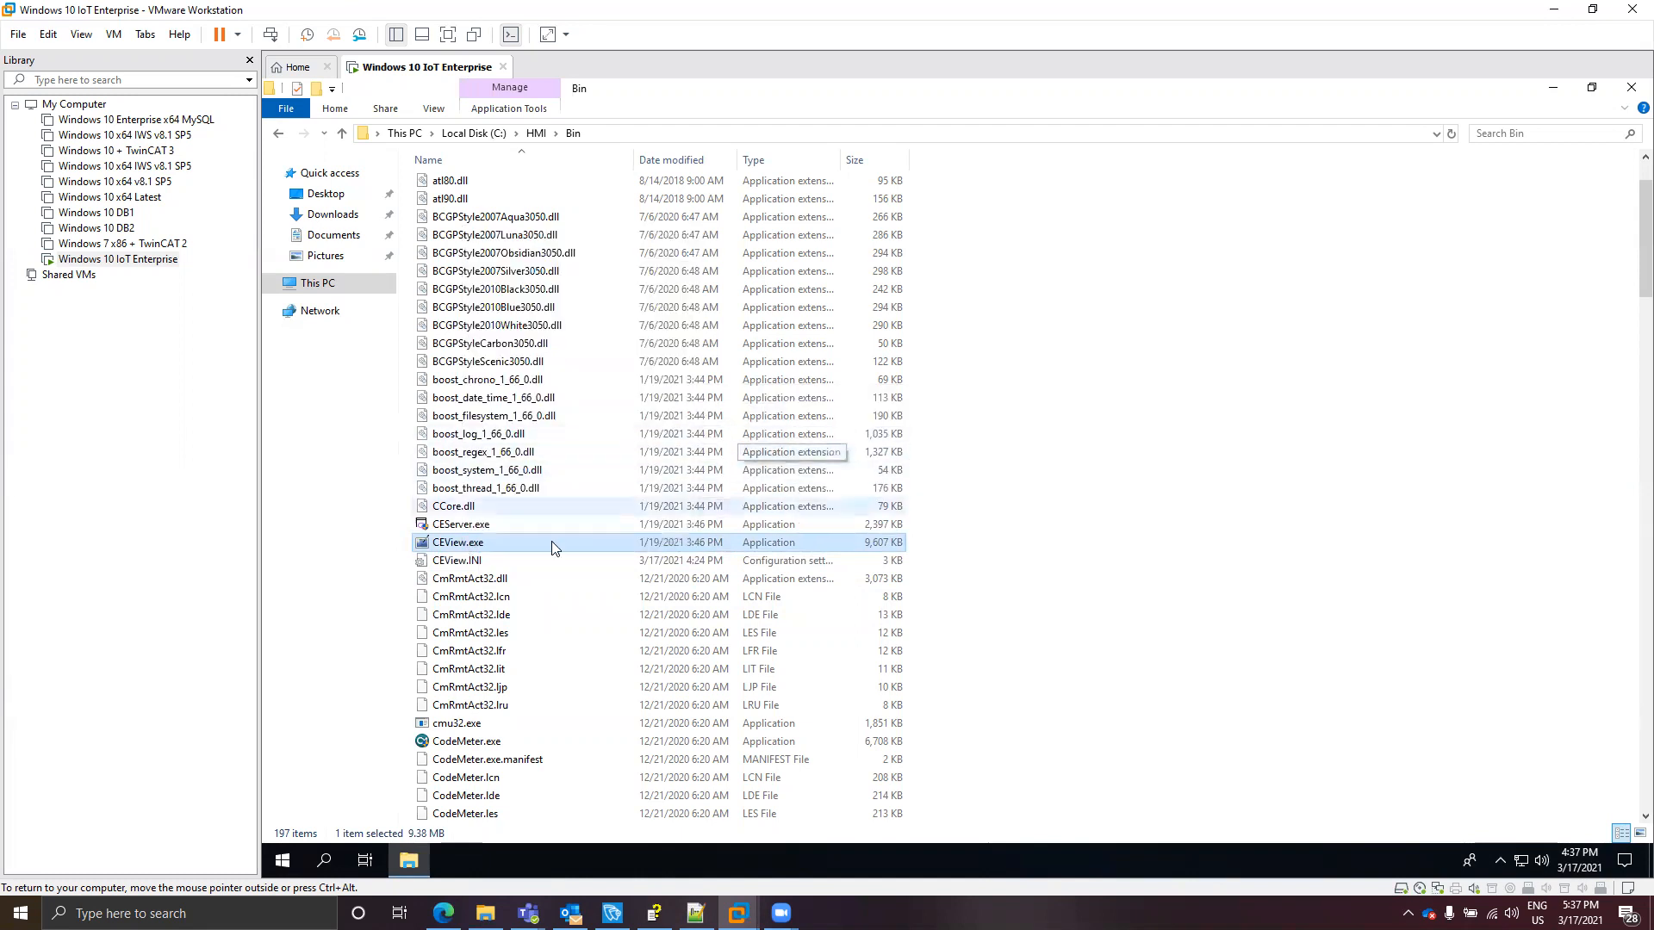
{"action": "left_click", "coordinate": [411, 856]}
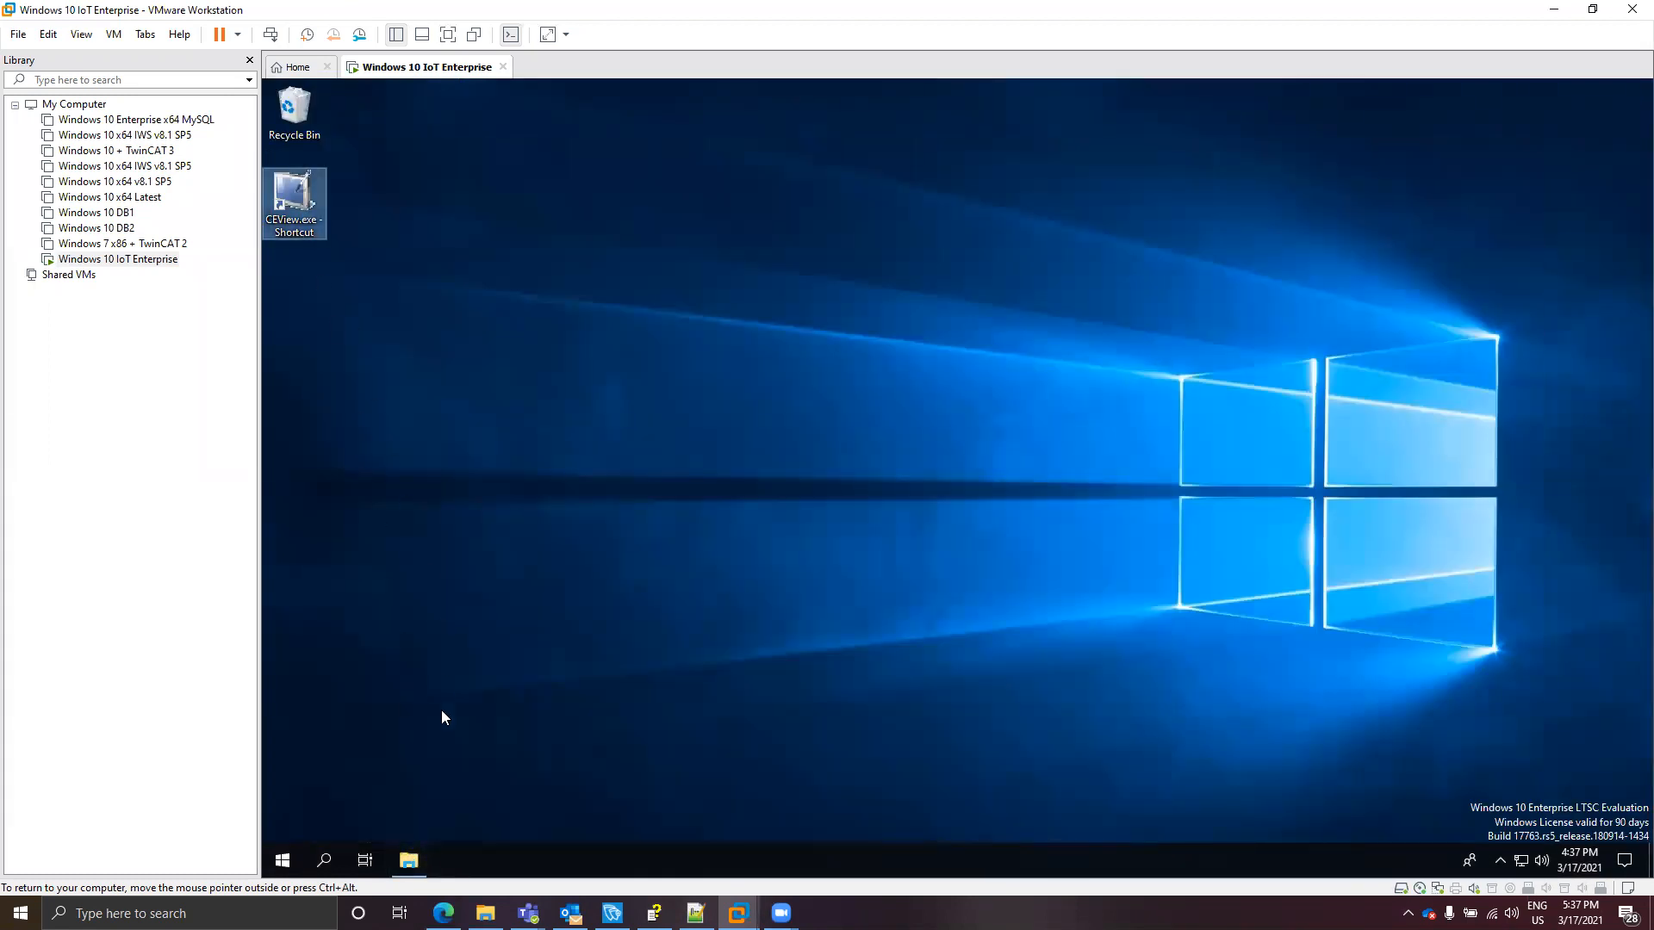
- Delete Startup.bat from C:\ProgramData\Microsoft\Windows\Start Menu\Programs\Startup
{"action": "left_click", "coordinate": [418, 854]}
{"action": "left_click", "coordinate": [859, 129]}
{"action": "type", "text": "C:\\ProgramData\\Microsoft\\Windows\\Start Menu\\Programs\\Startup"}
{"action": "key", "text": "Return"}
{"action": "left_click_drag", "start_coordinate": [540, 303], "coordinate": [475, 179]}
{"action": "key", "text": "Delete"}
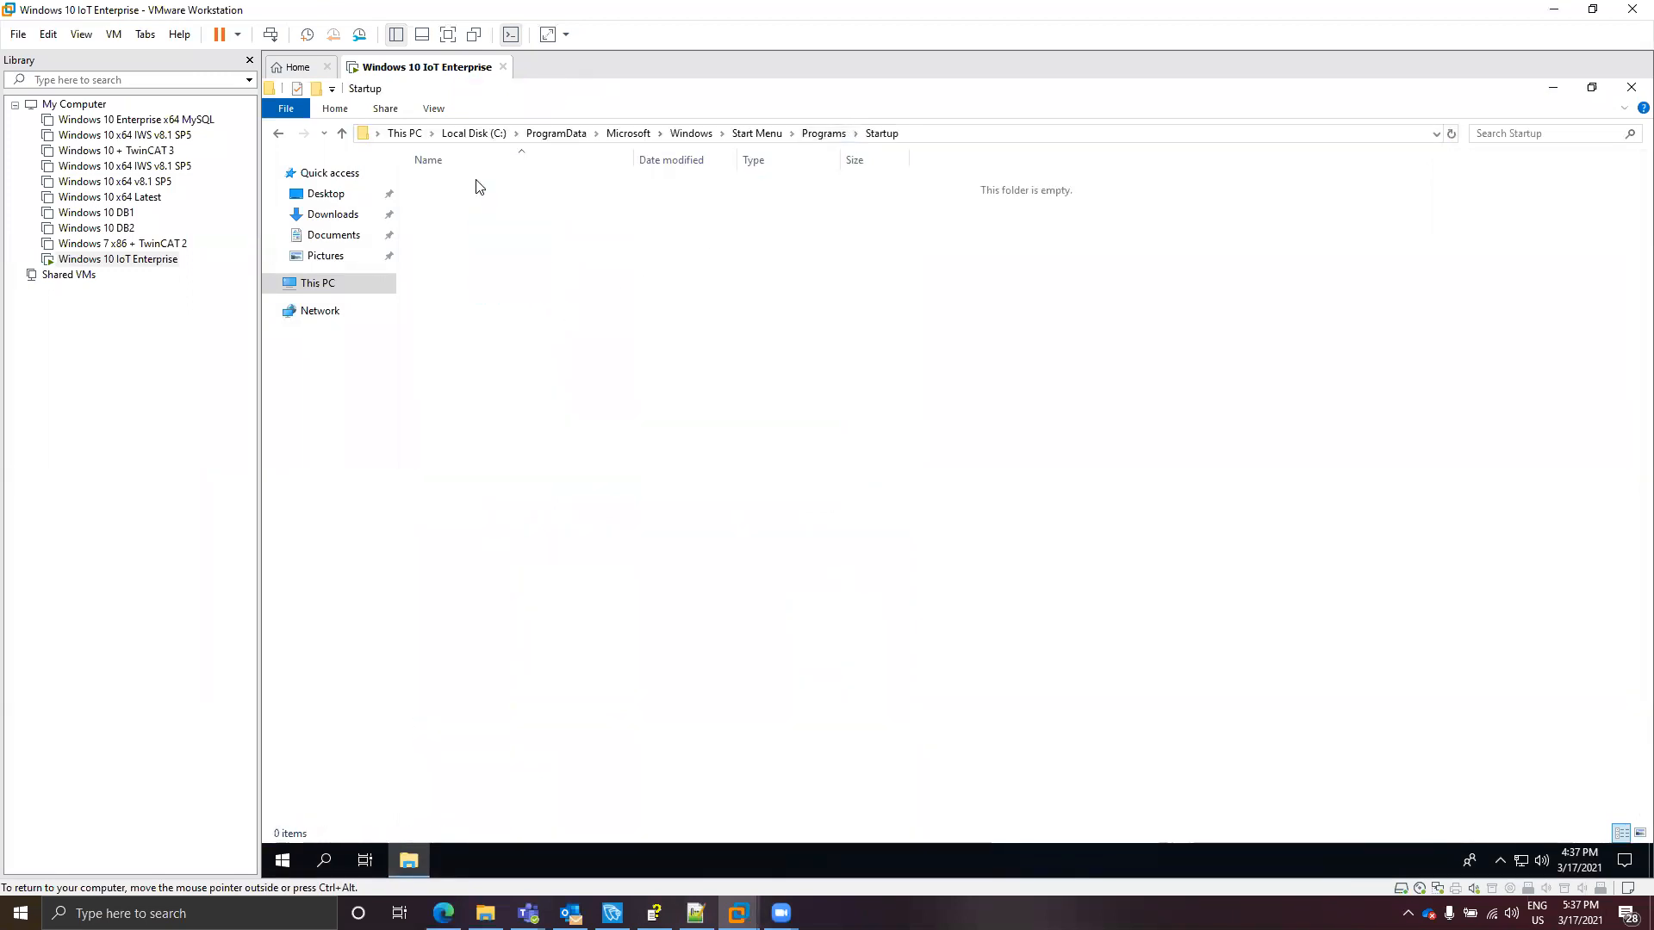
- Move the CEView.exe shortcut from the desktop into the Startup folder, granting administrator permission
{"action": "left_click", "coordinate": [341, 193]}
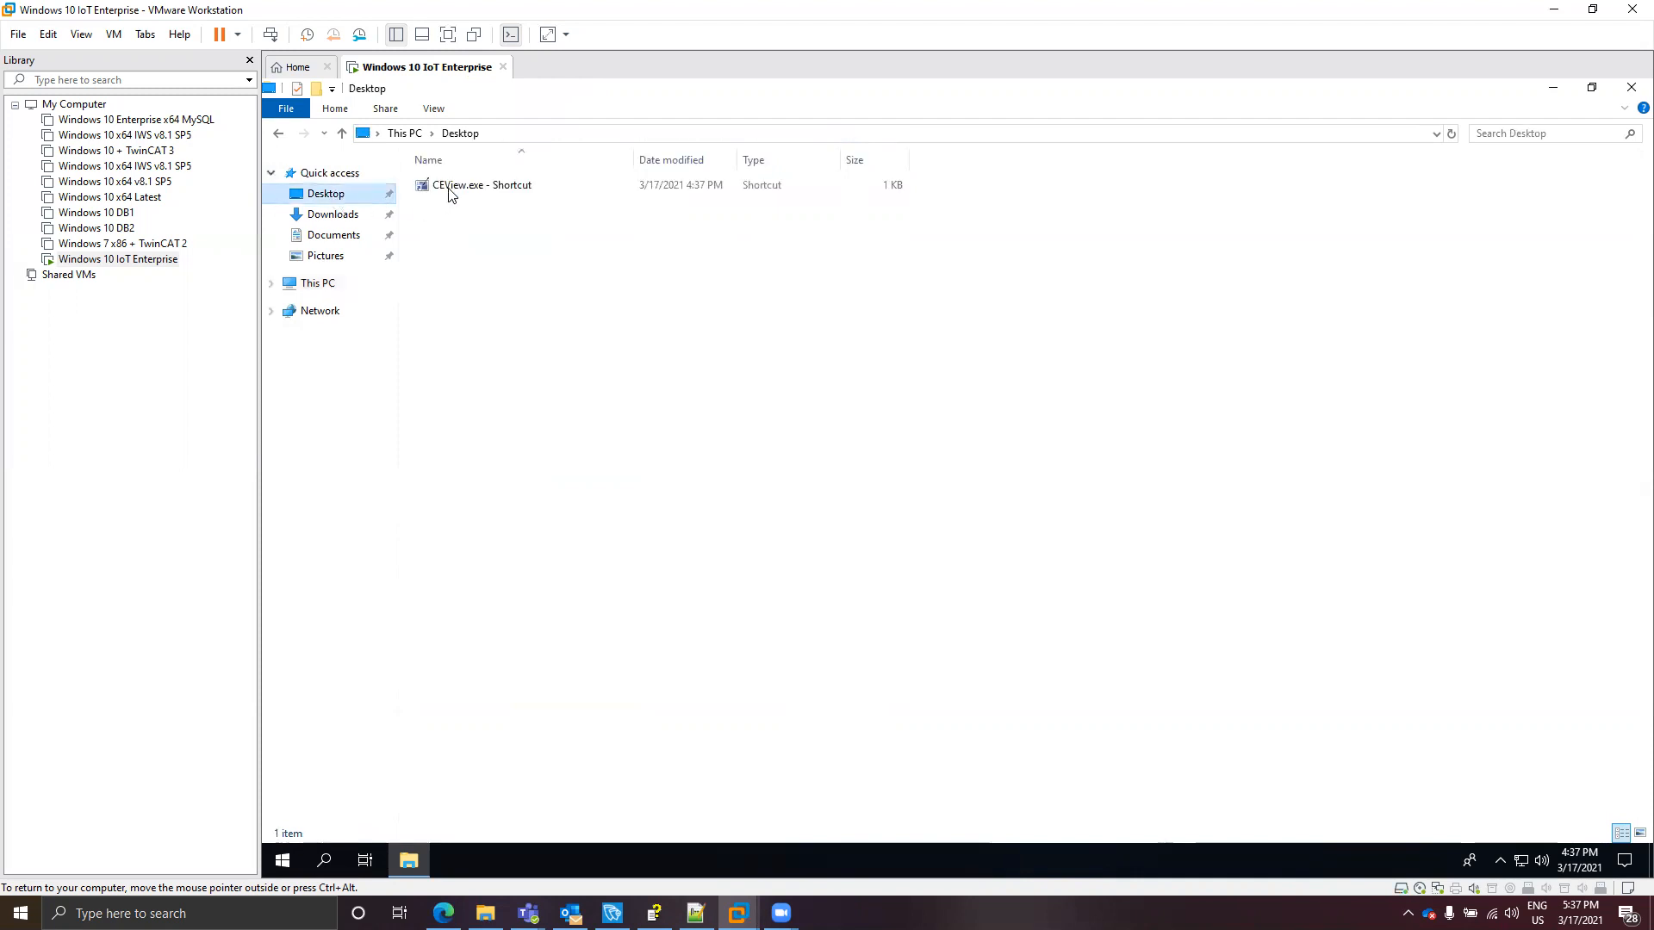
{"action": "left_click", "coordinate": [454, 185]}
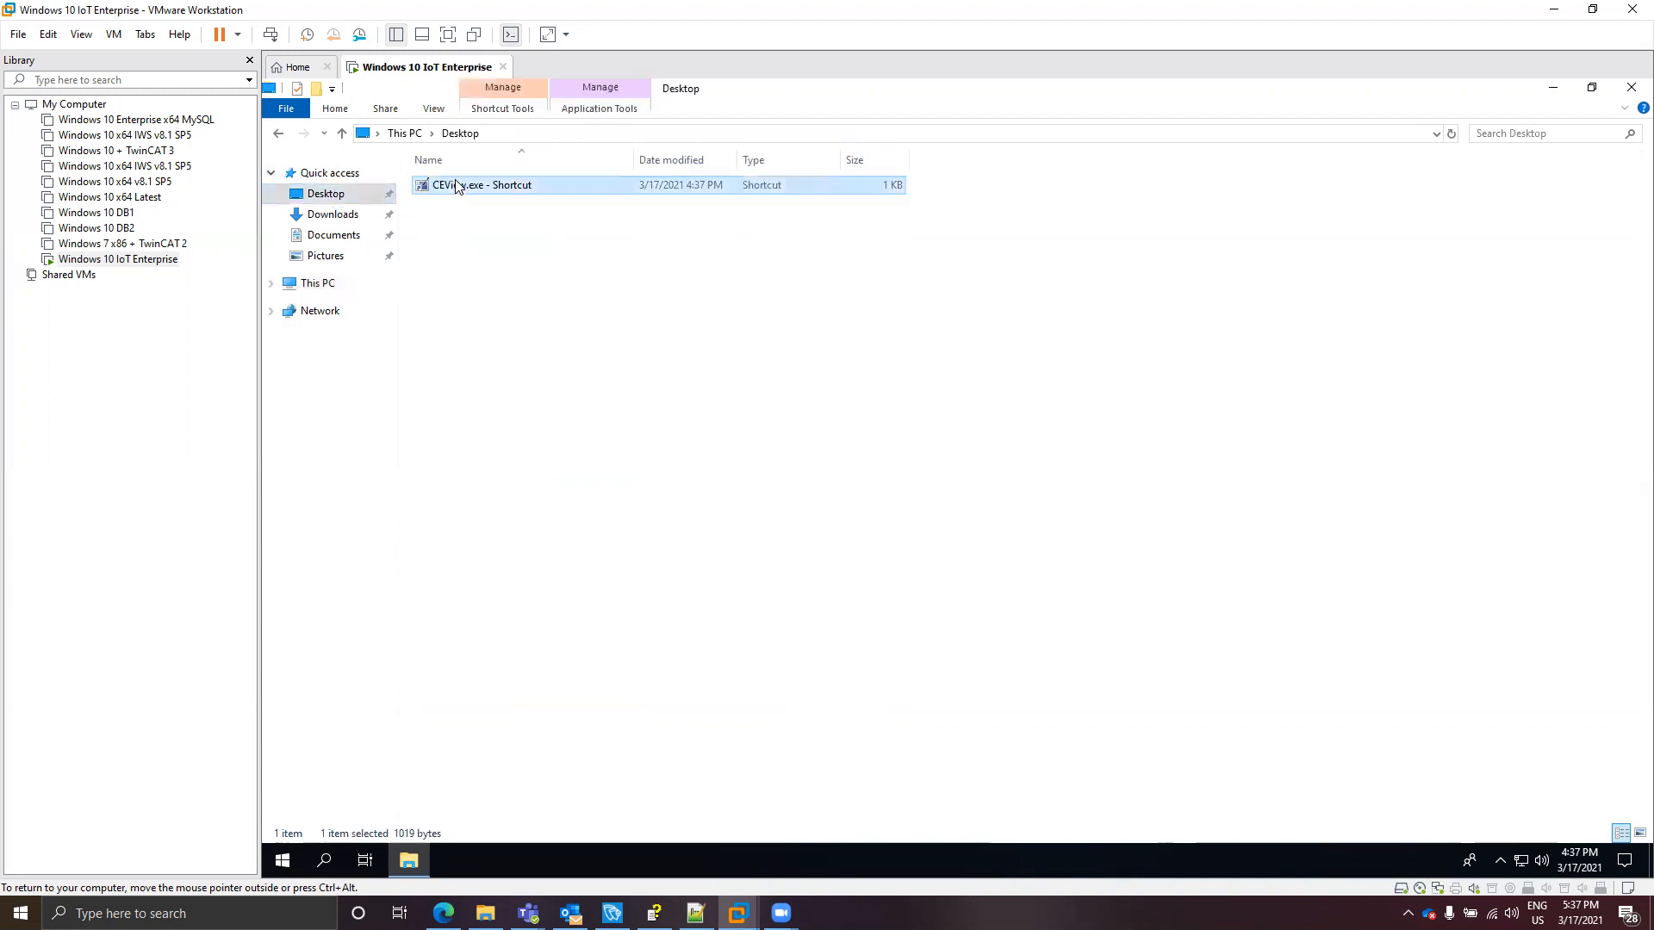
{"action": "left_click", "coordinate": [278, 134]}
{"action": "left_click_drag", "start_coordinate": [510, 302], "coordinate": [508, 294]}
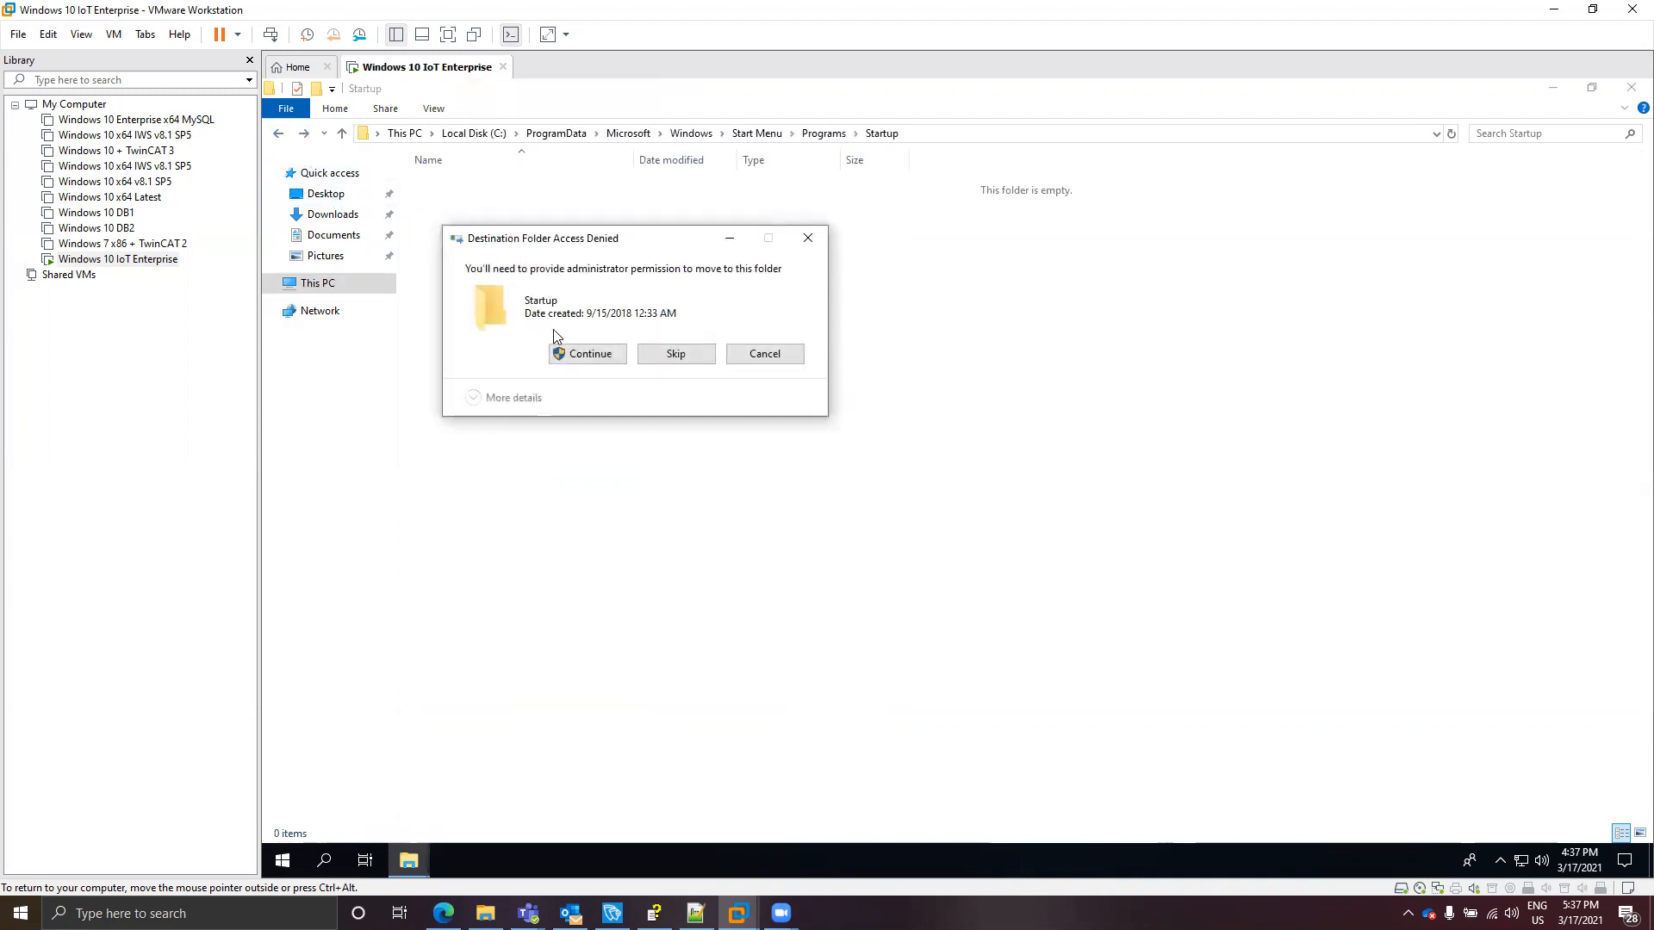
{"action": "left_click", "coordinate": [577, 353]}
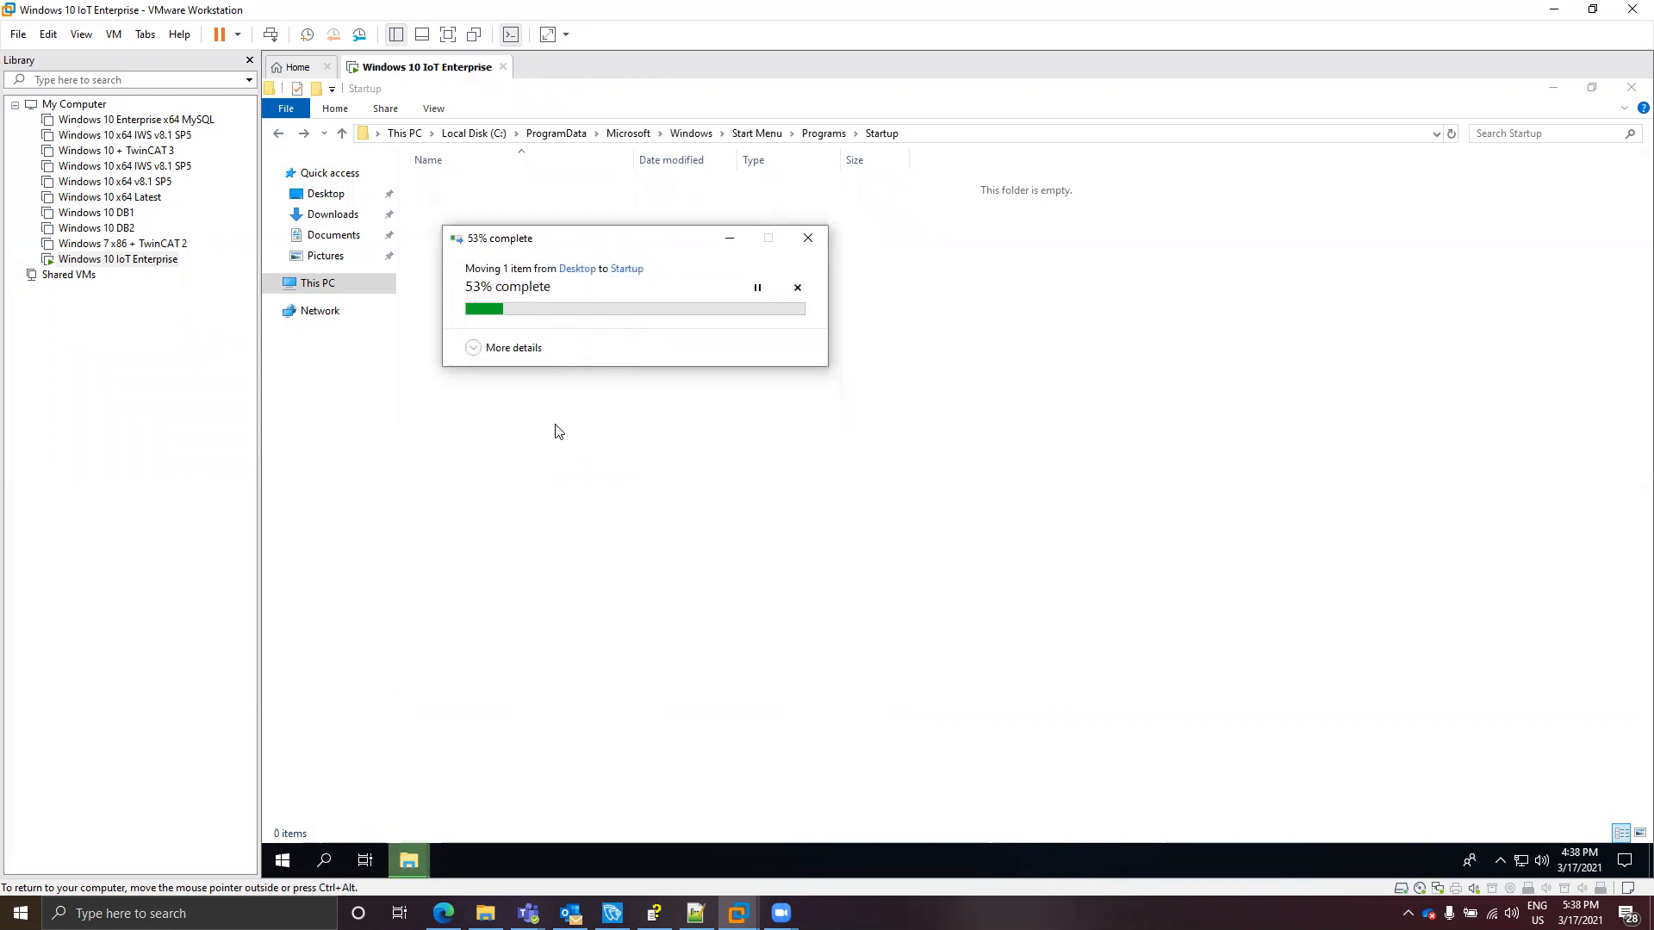
- Restart the virtual machine and acknowledge CEView's demo-mode license notice once Windows has loaded
{"action": "left_click", "coordinate": [281, 861]}
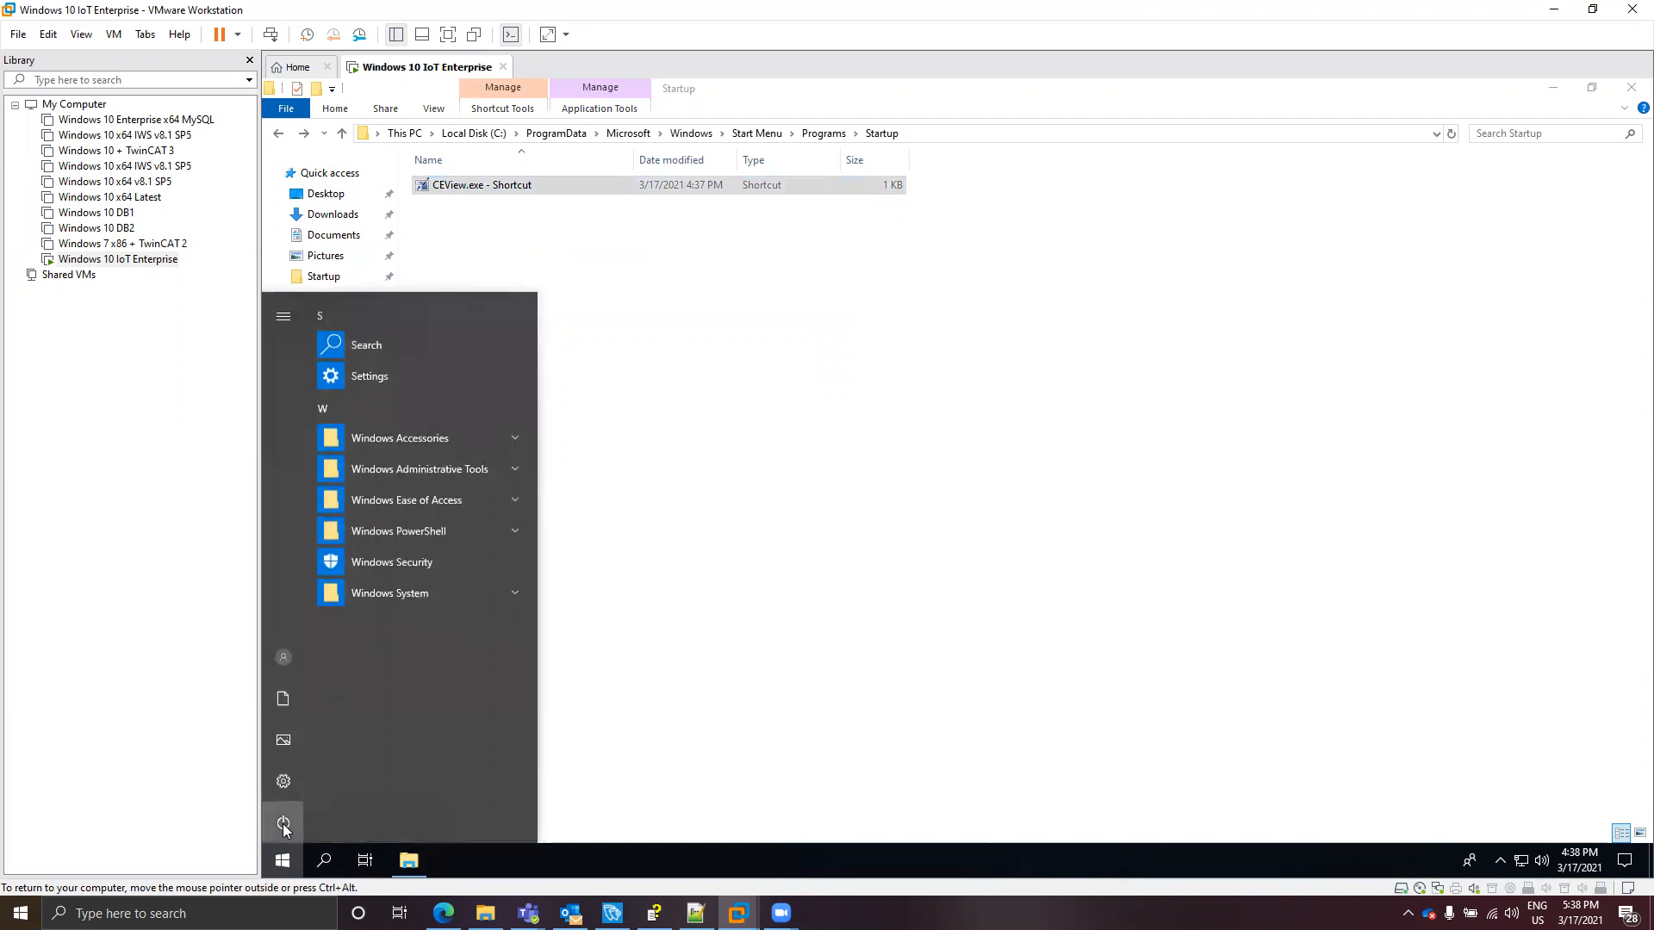
{"action": "left_click", "coordinate": [351, 781]}
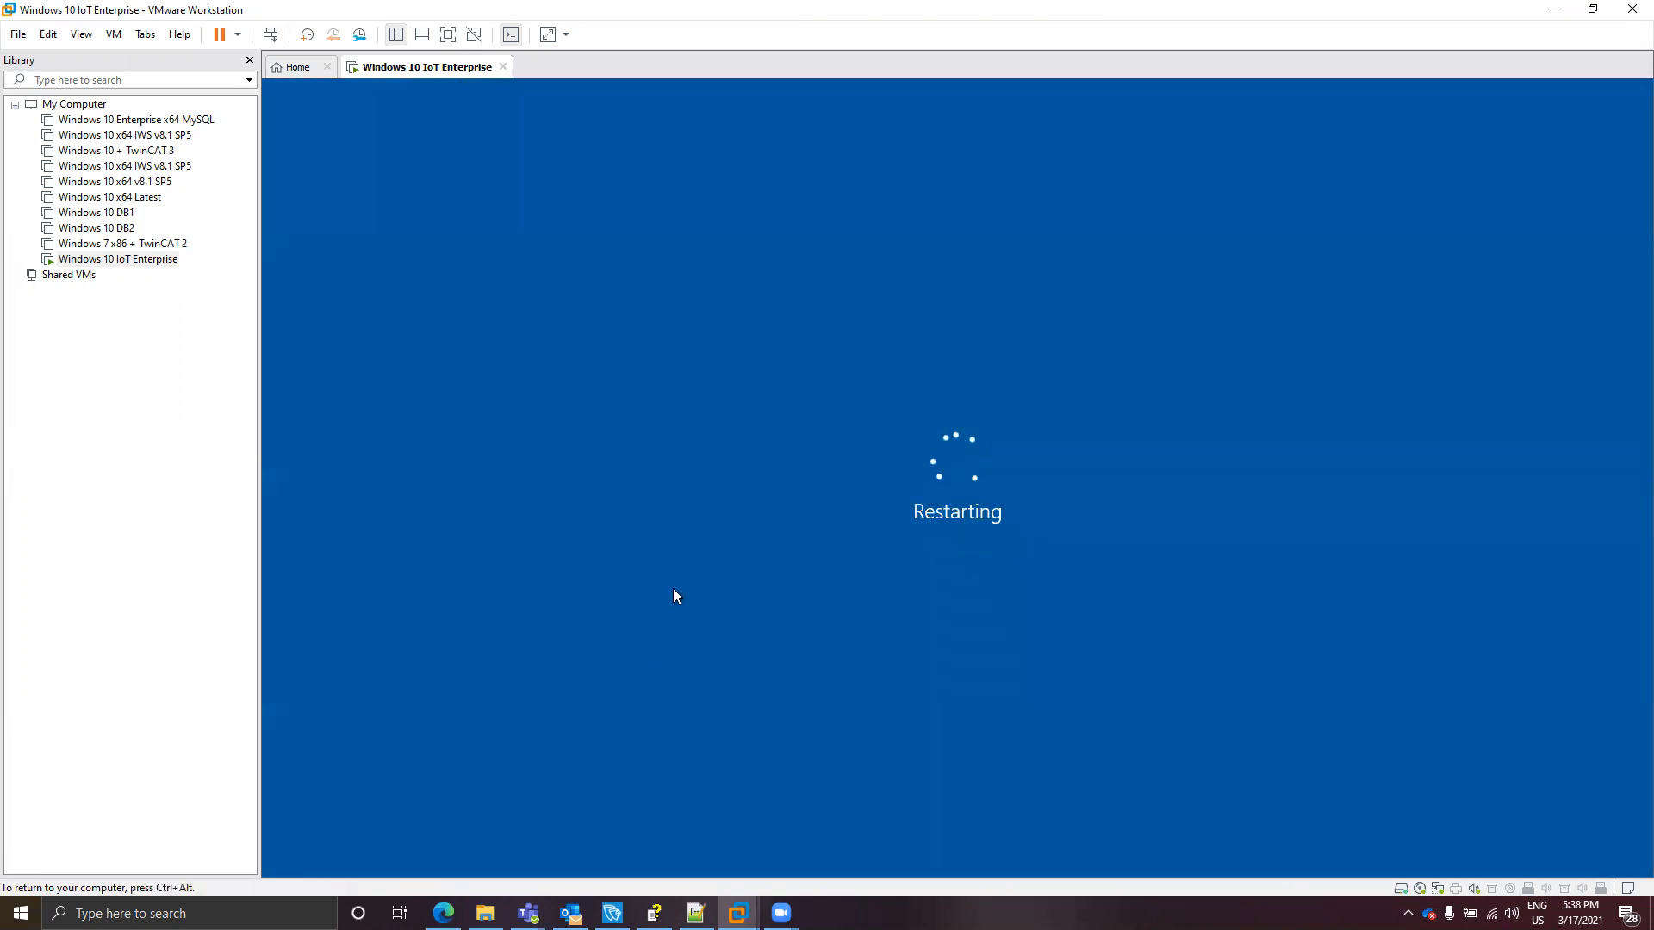
{"action": "key", "text": "ctrl+alt"}
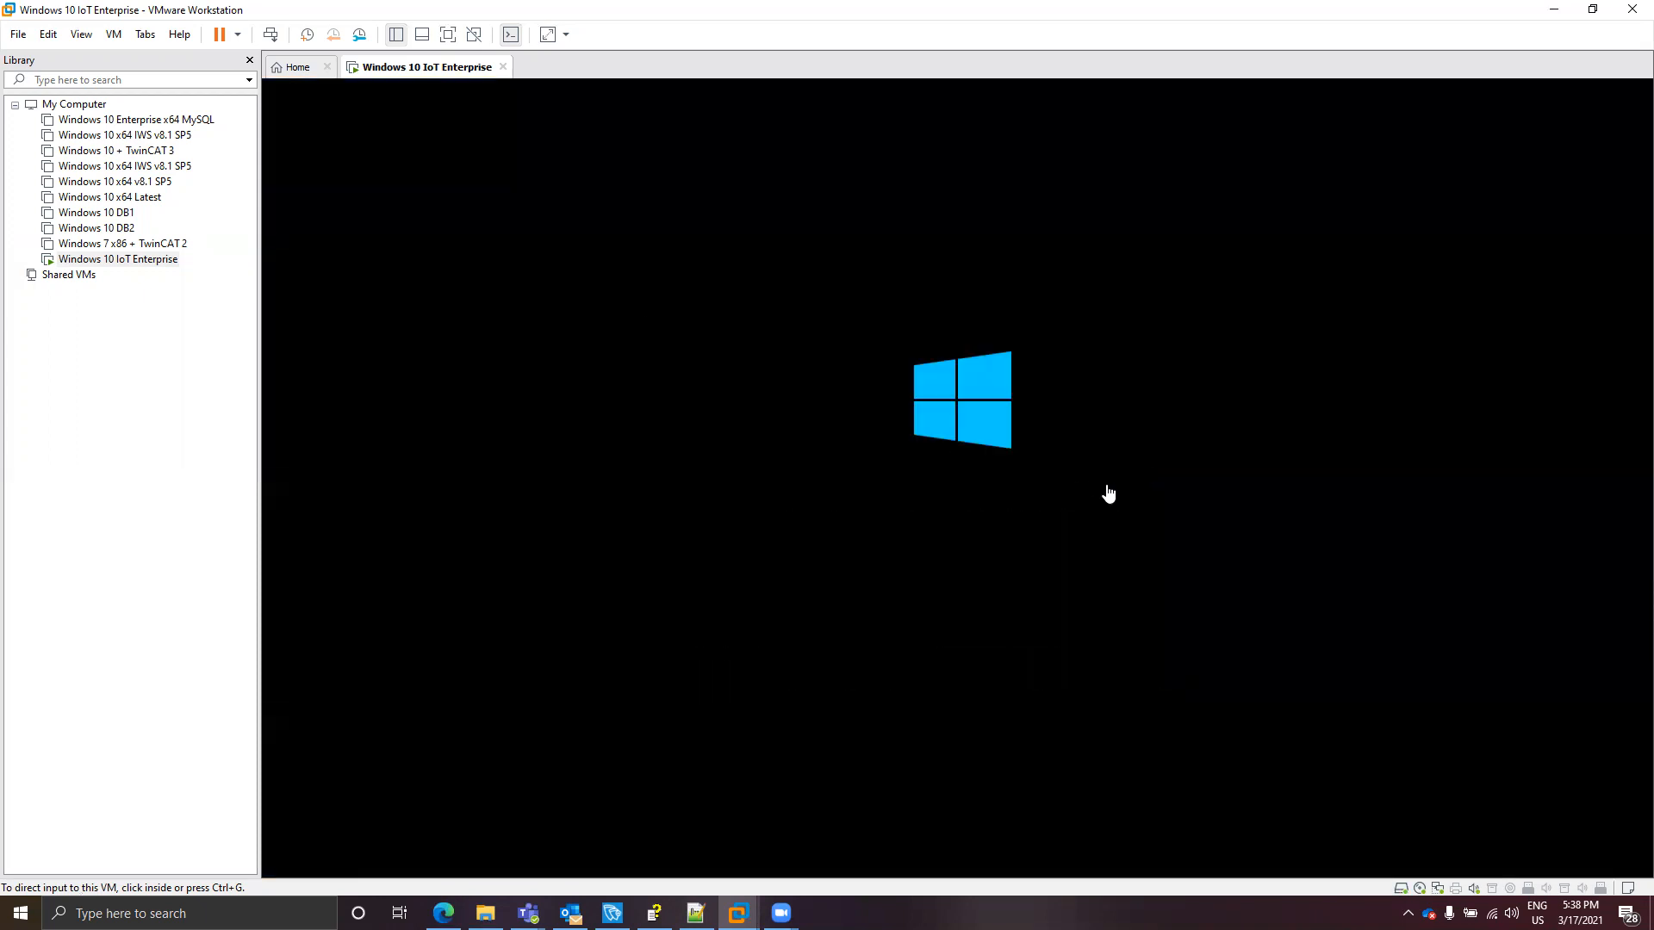
{"action": "left_click", "coordinate": [1205, 527]}
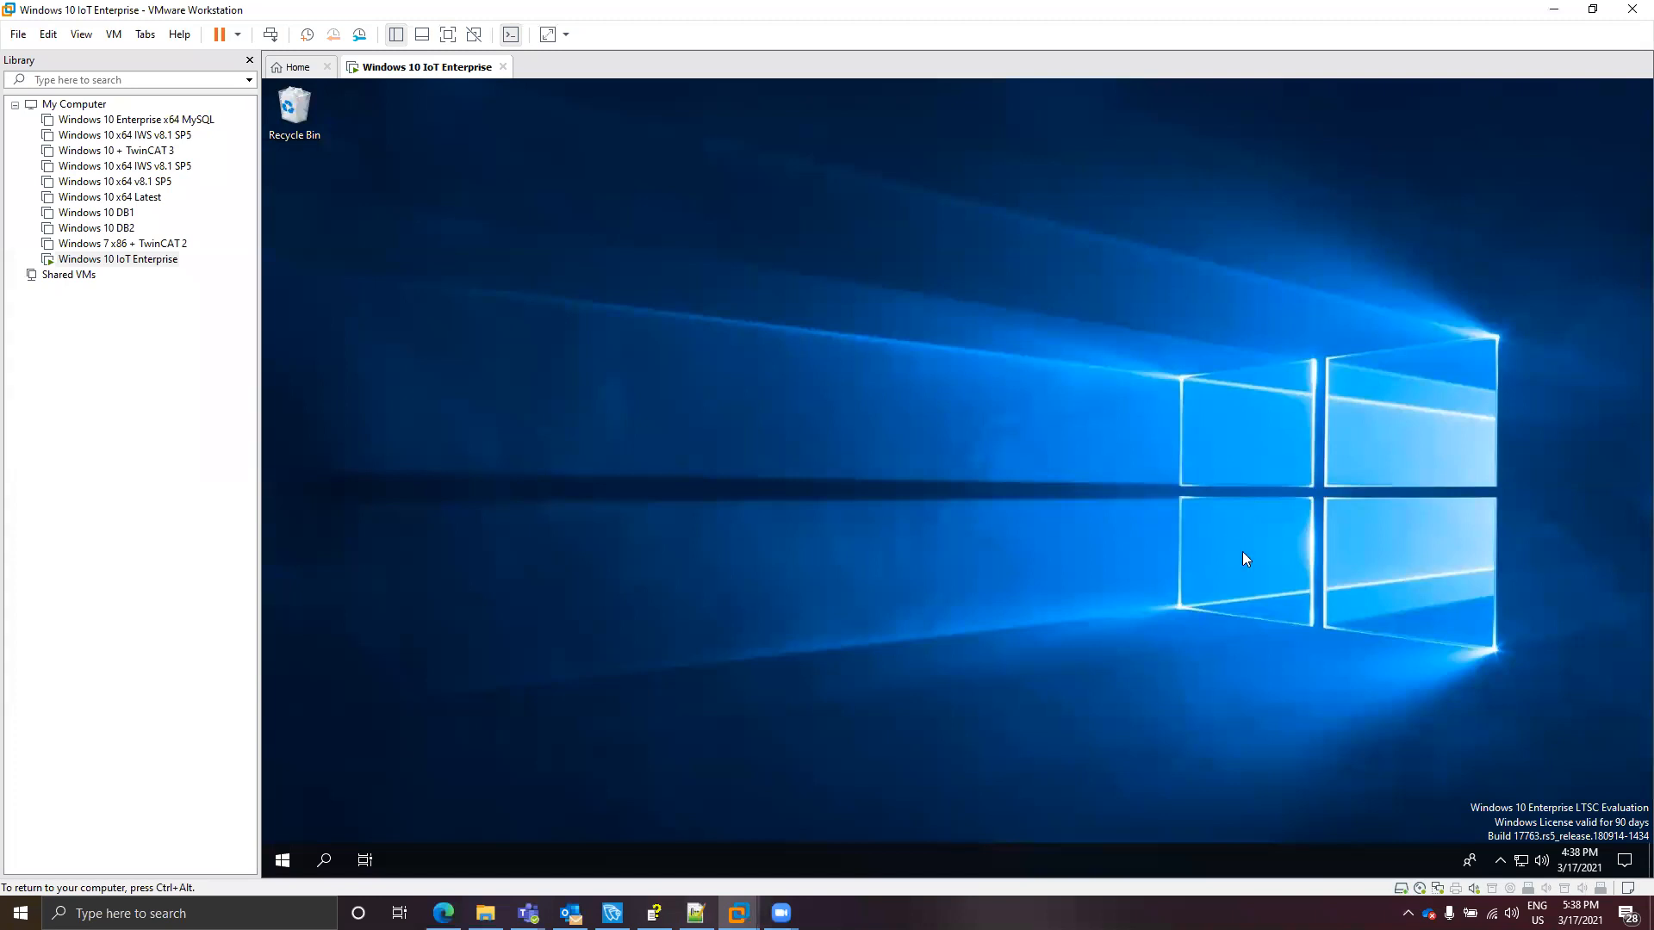
{"action": "left_click", "coordinate": [1500, 861]}
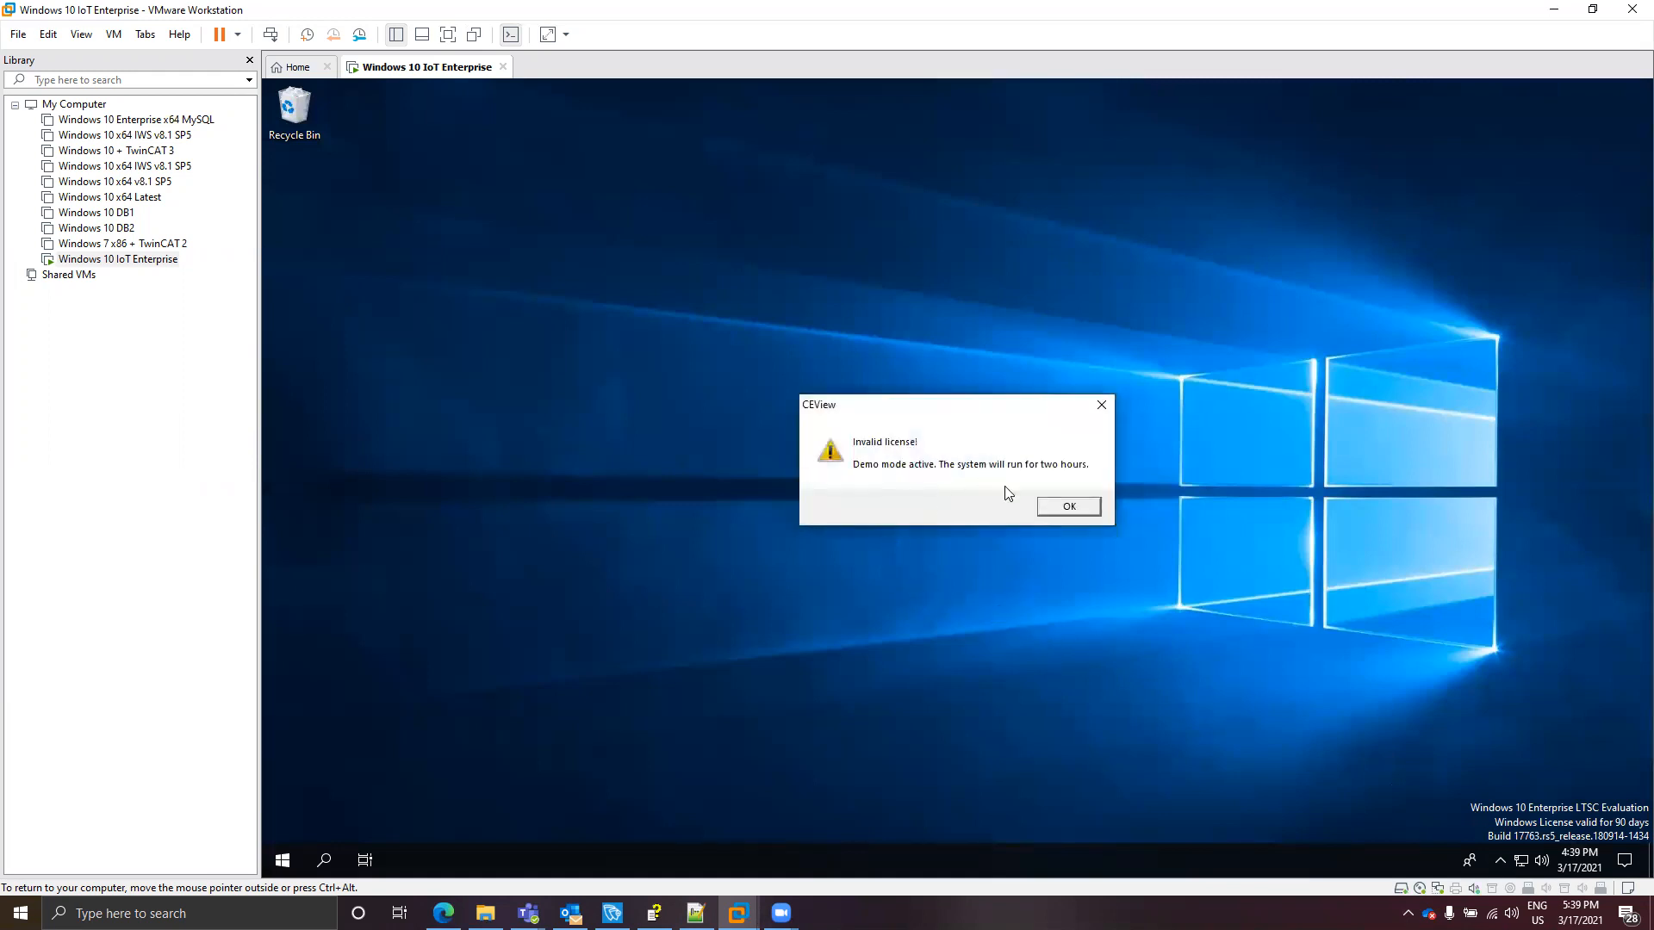
{"action": "left_click", "coordinate": [1066, 507]}
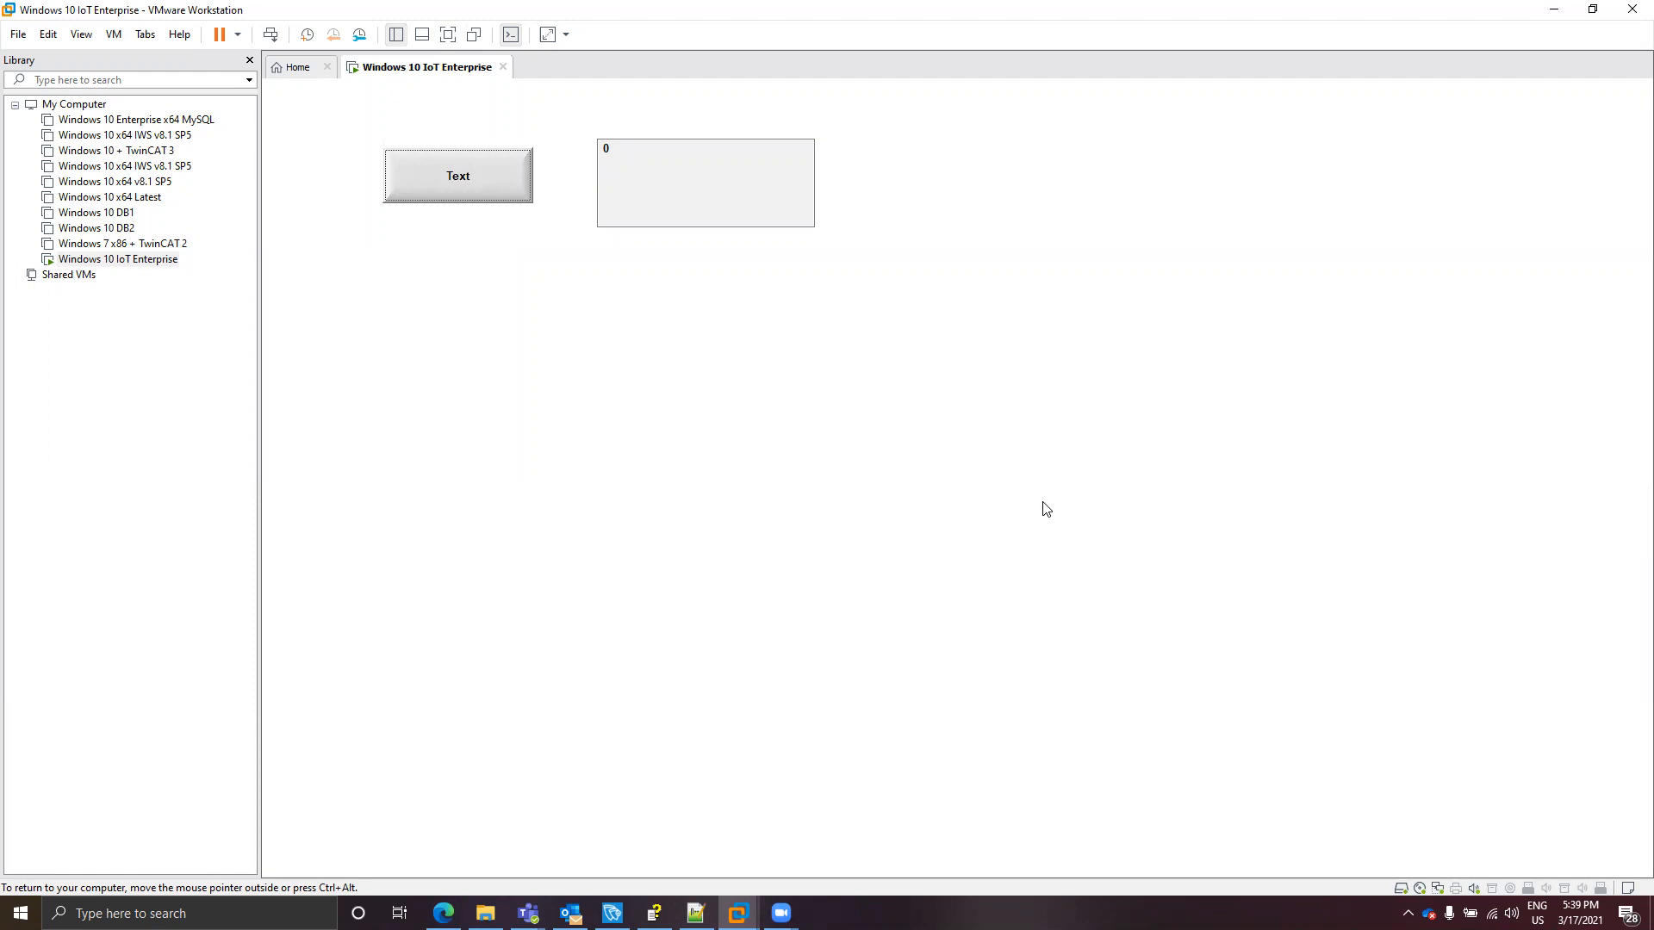
- Test the Text button in the project running on the virtual machine and exit the runtime
{"action": "left_click", "coordinate": [443, 190]}
{"action": "key", "text": "super"}
{"action": "key", "text": "super"}
{"action": "key", "text": "super"}
{"action": "left_click", "coordinate": [1501, 858]}
{"action": "right_click", "coordinate": [1502, 830]}
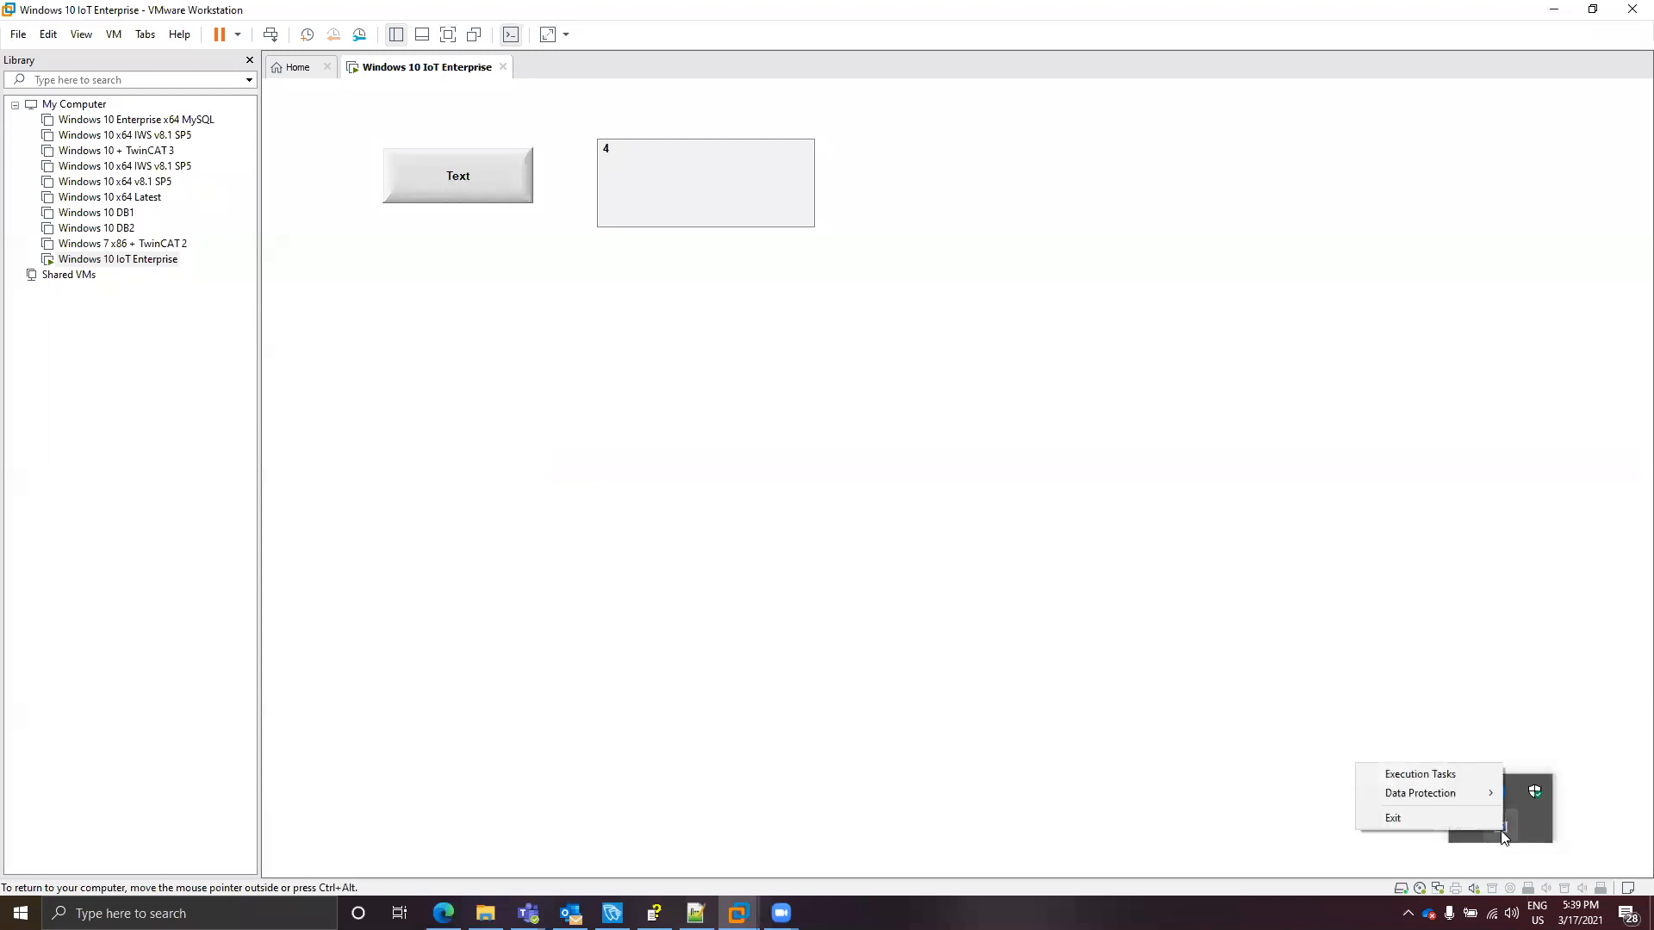
{"action": "left_click", "coordinate": [1455, 825]}
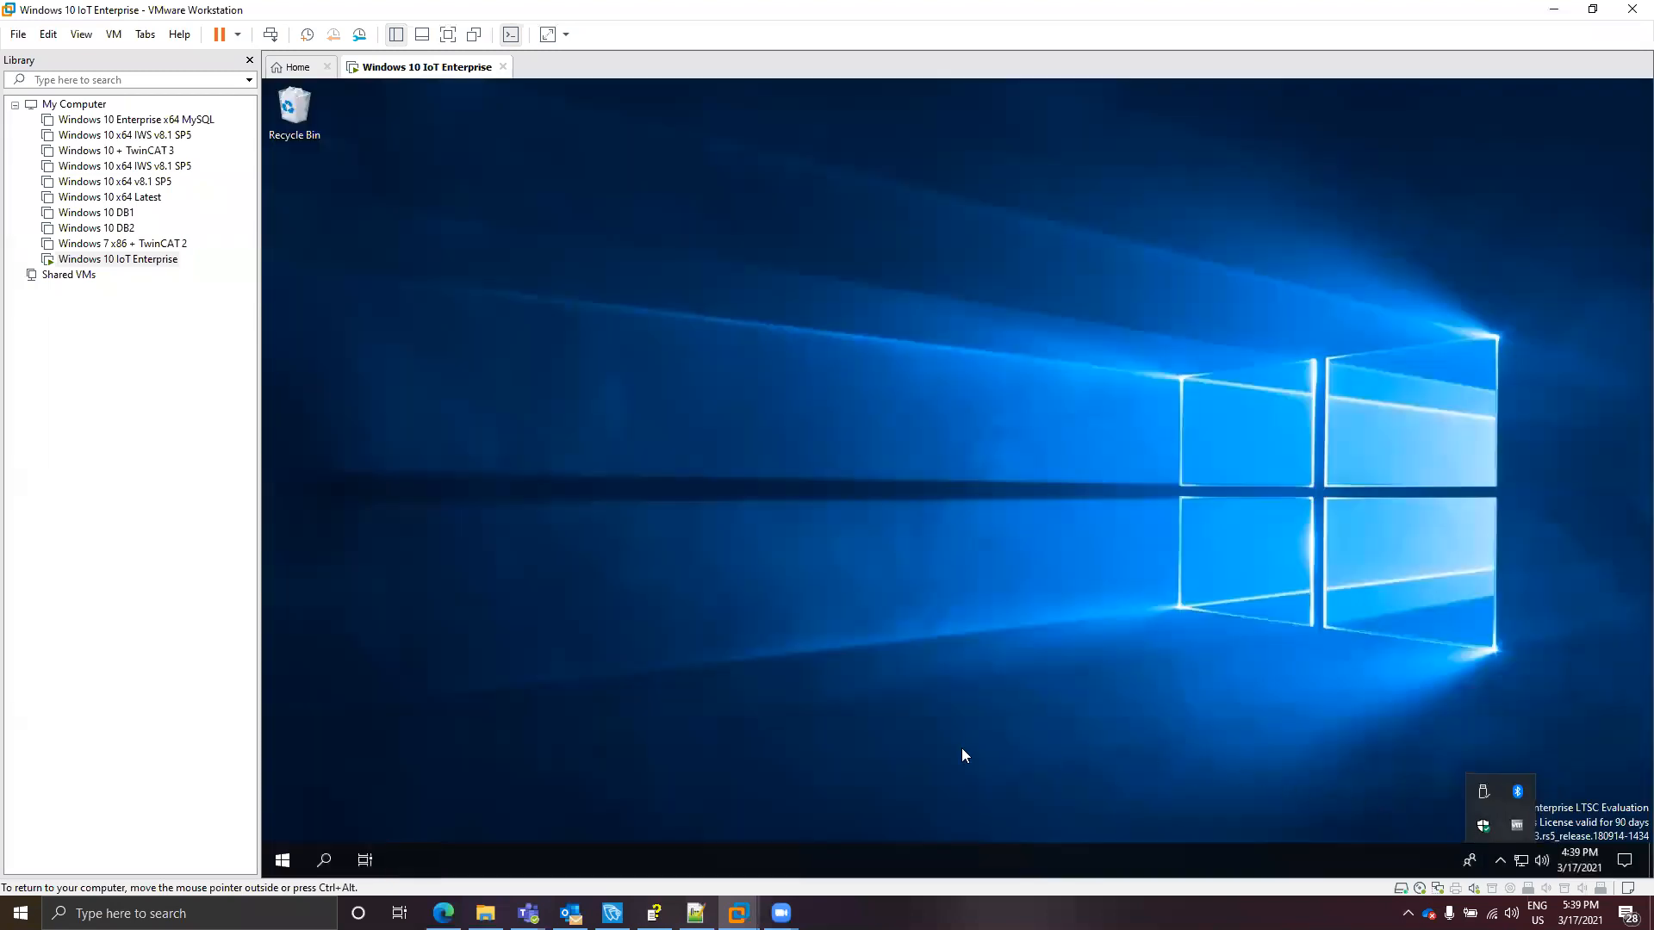
- Turn off Windows Defender Firewall on the virtual machine for both private and public networks
{"action": "left_click", "coordinate": [276, 858]}
{"action": "type", "text": "firewal"}
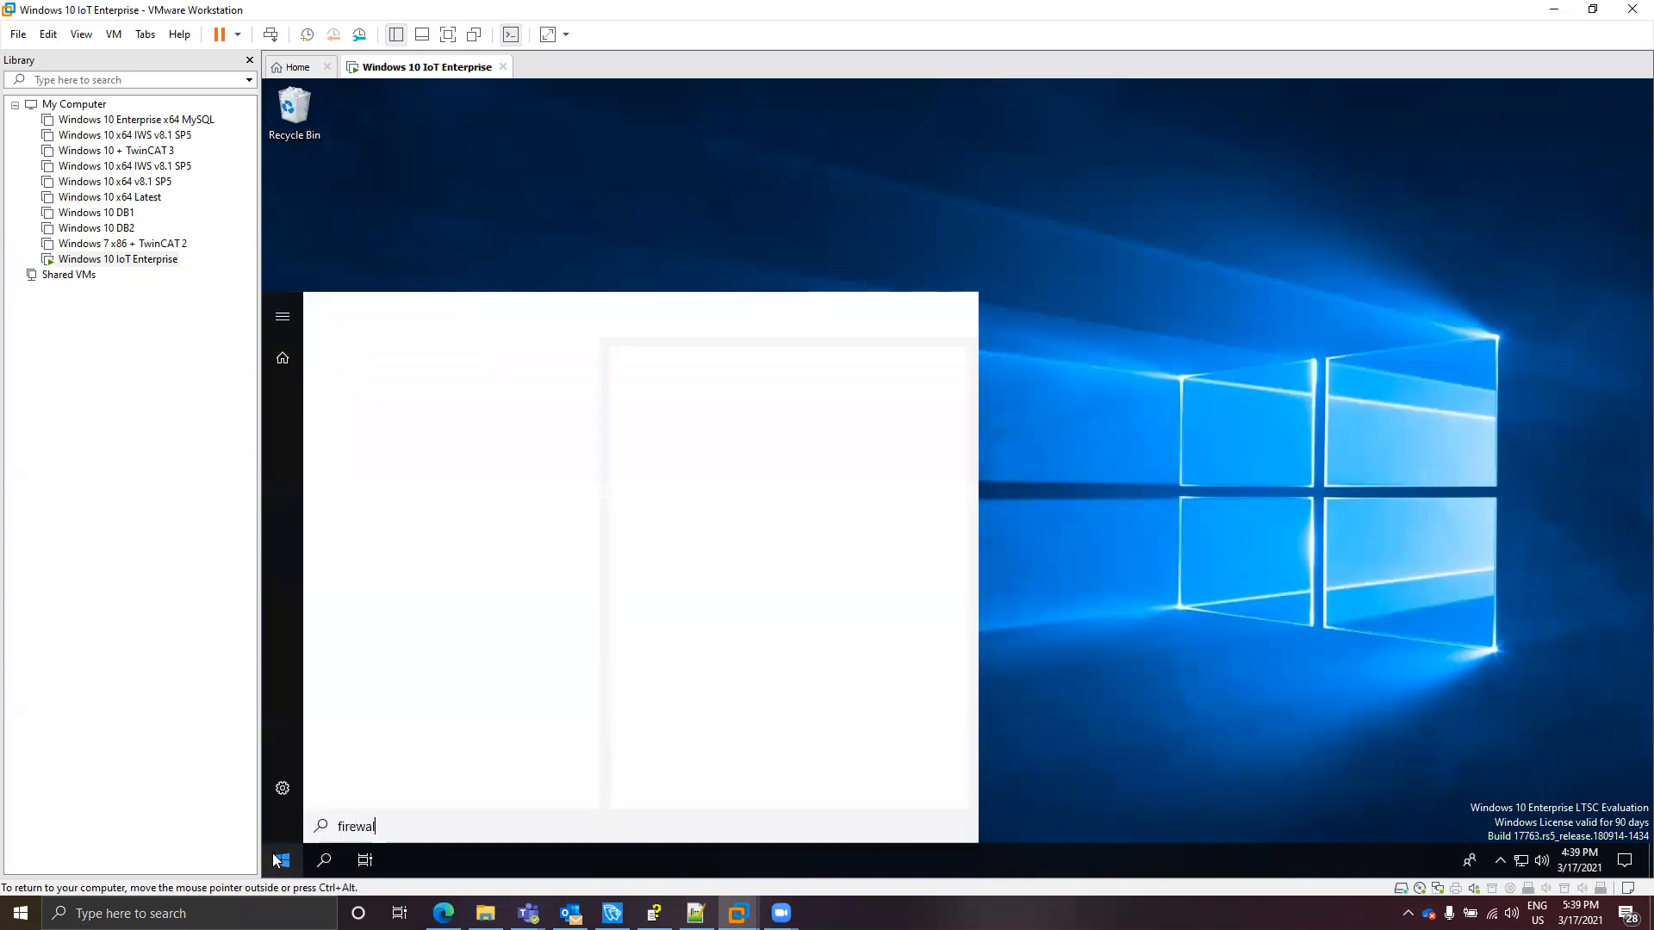
{"action": "key", "text": "Escape"}
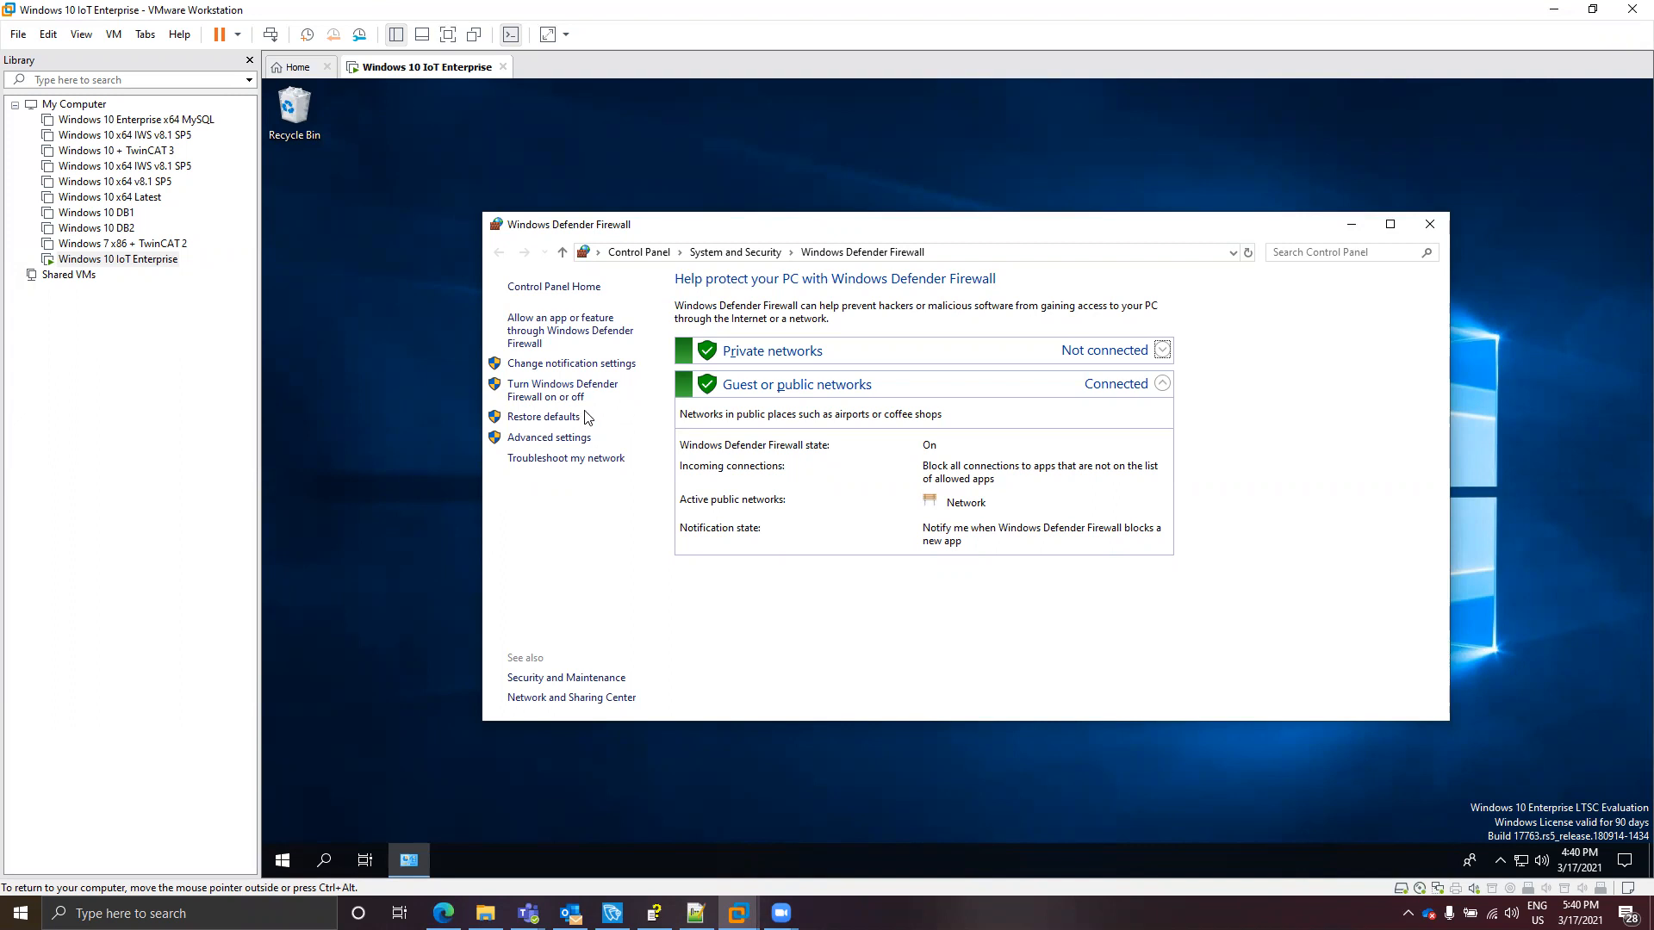
{"action": "left_click", "coordinate": [551, 386]}
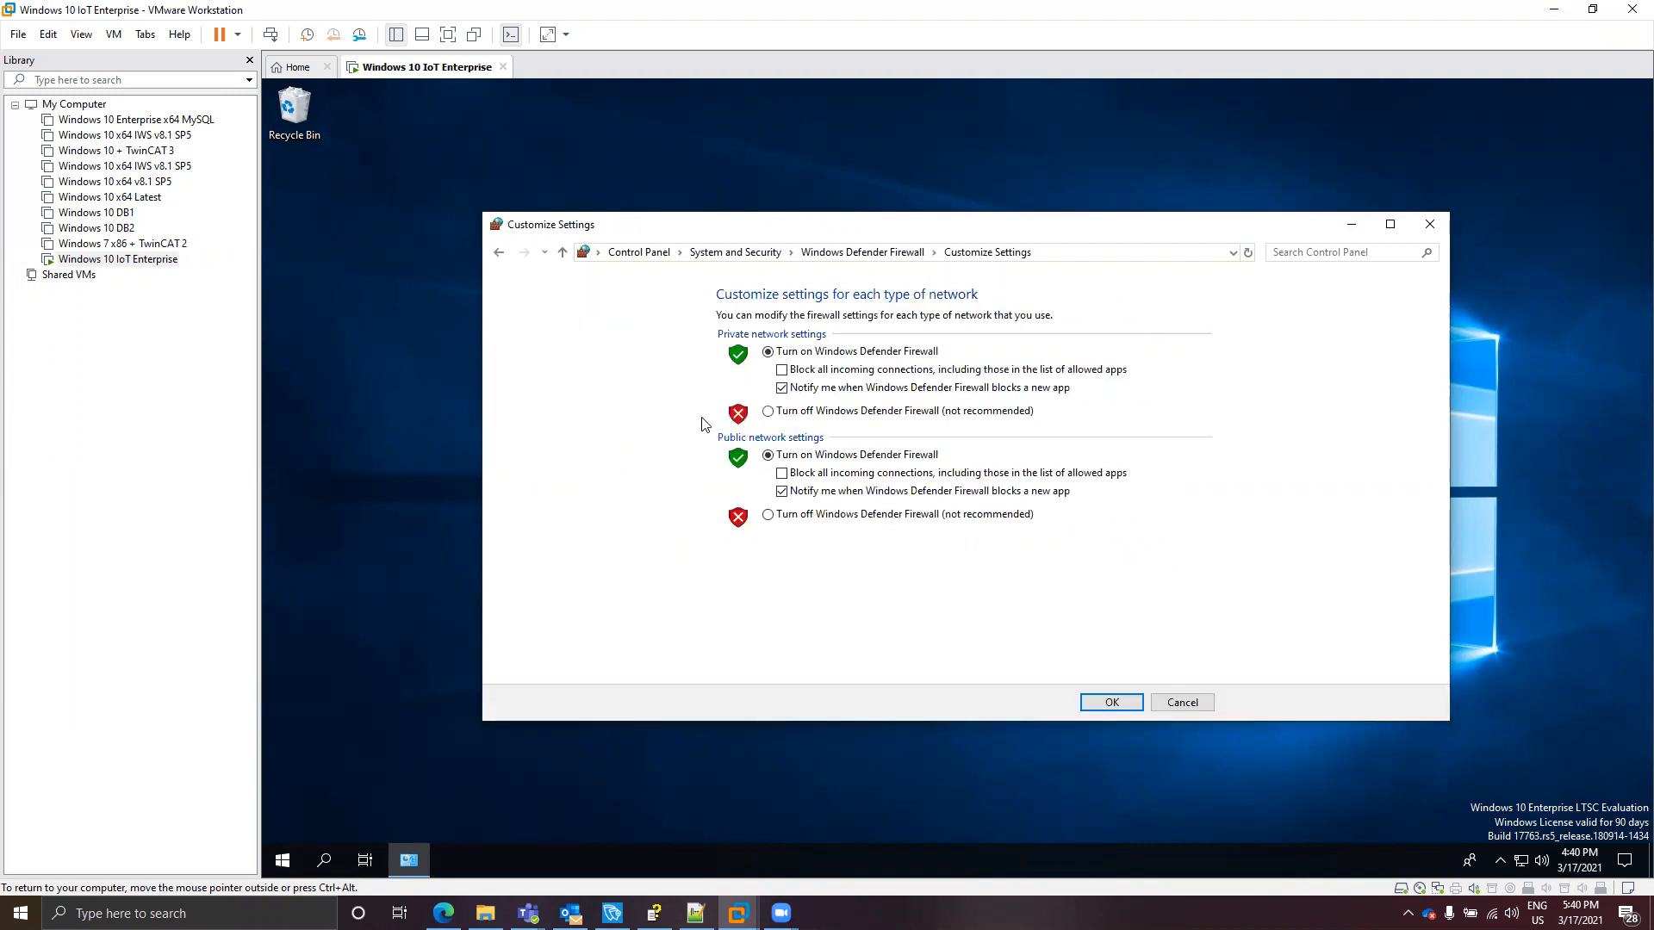
{"action": "left_click", "coordinate": [793, 411]}
{"action": "left_click", "coordinate": [850, 517]}
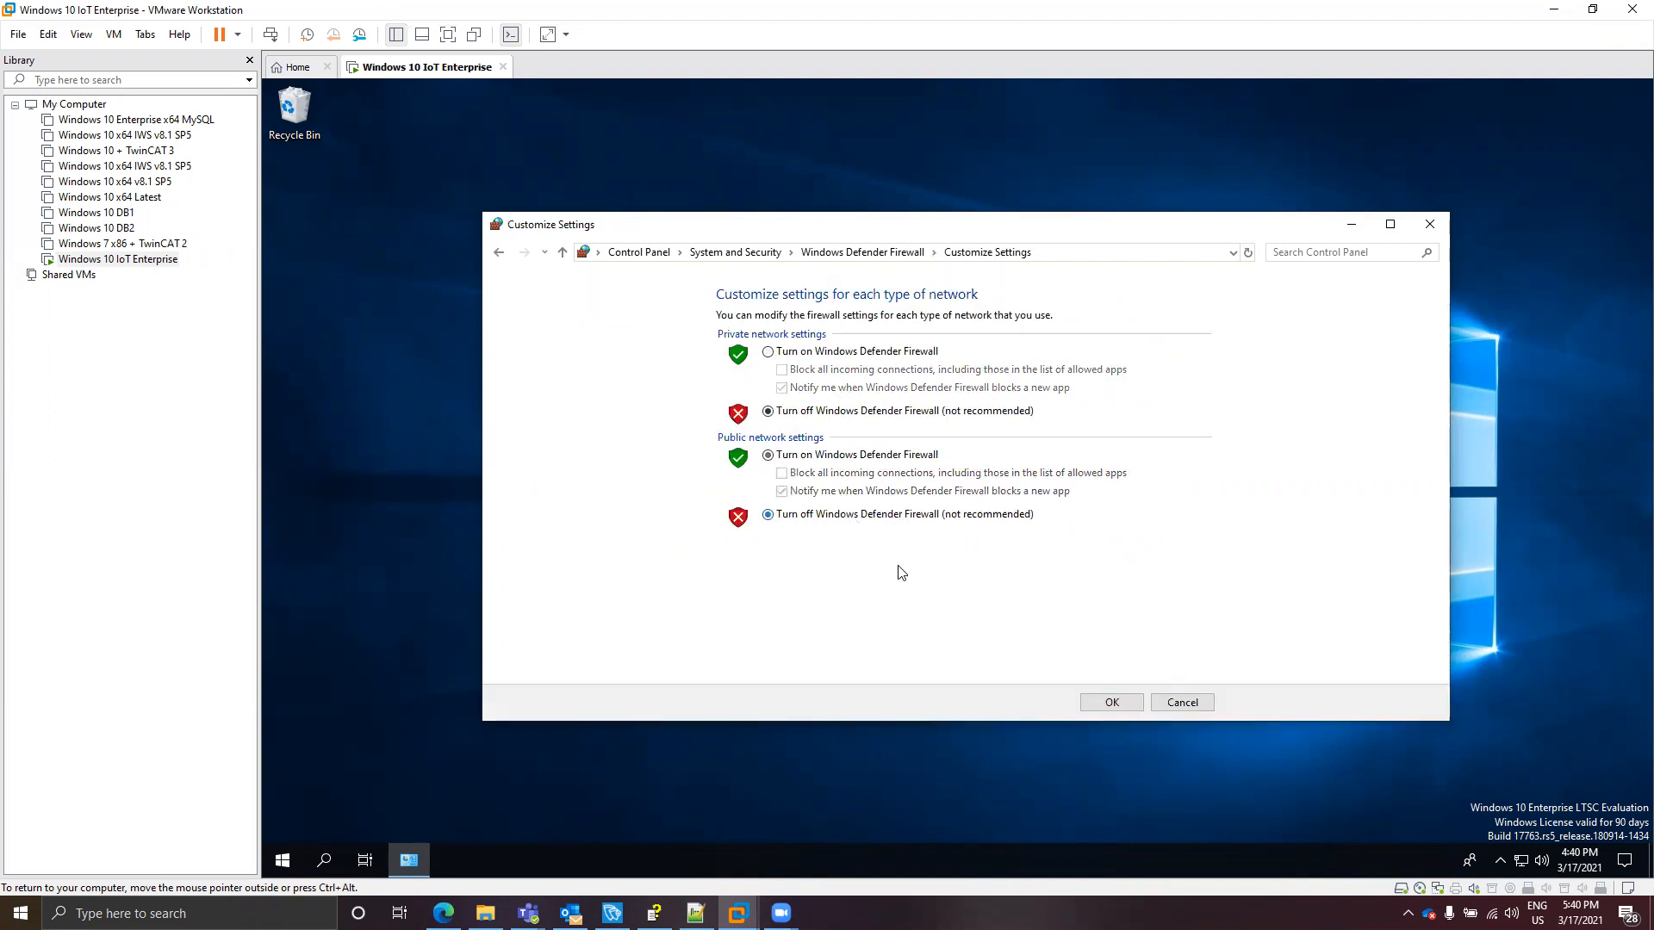
{"action": "left_click", "coordinate": [1105, 699]}
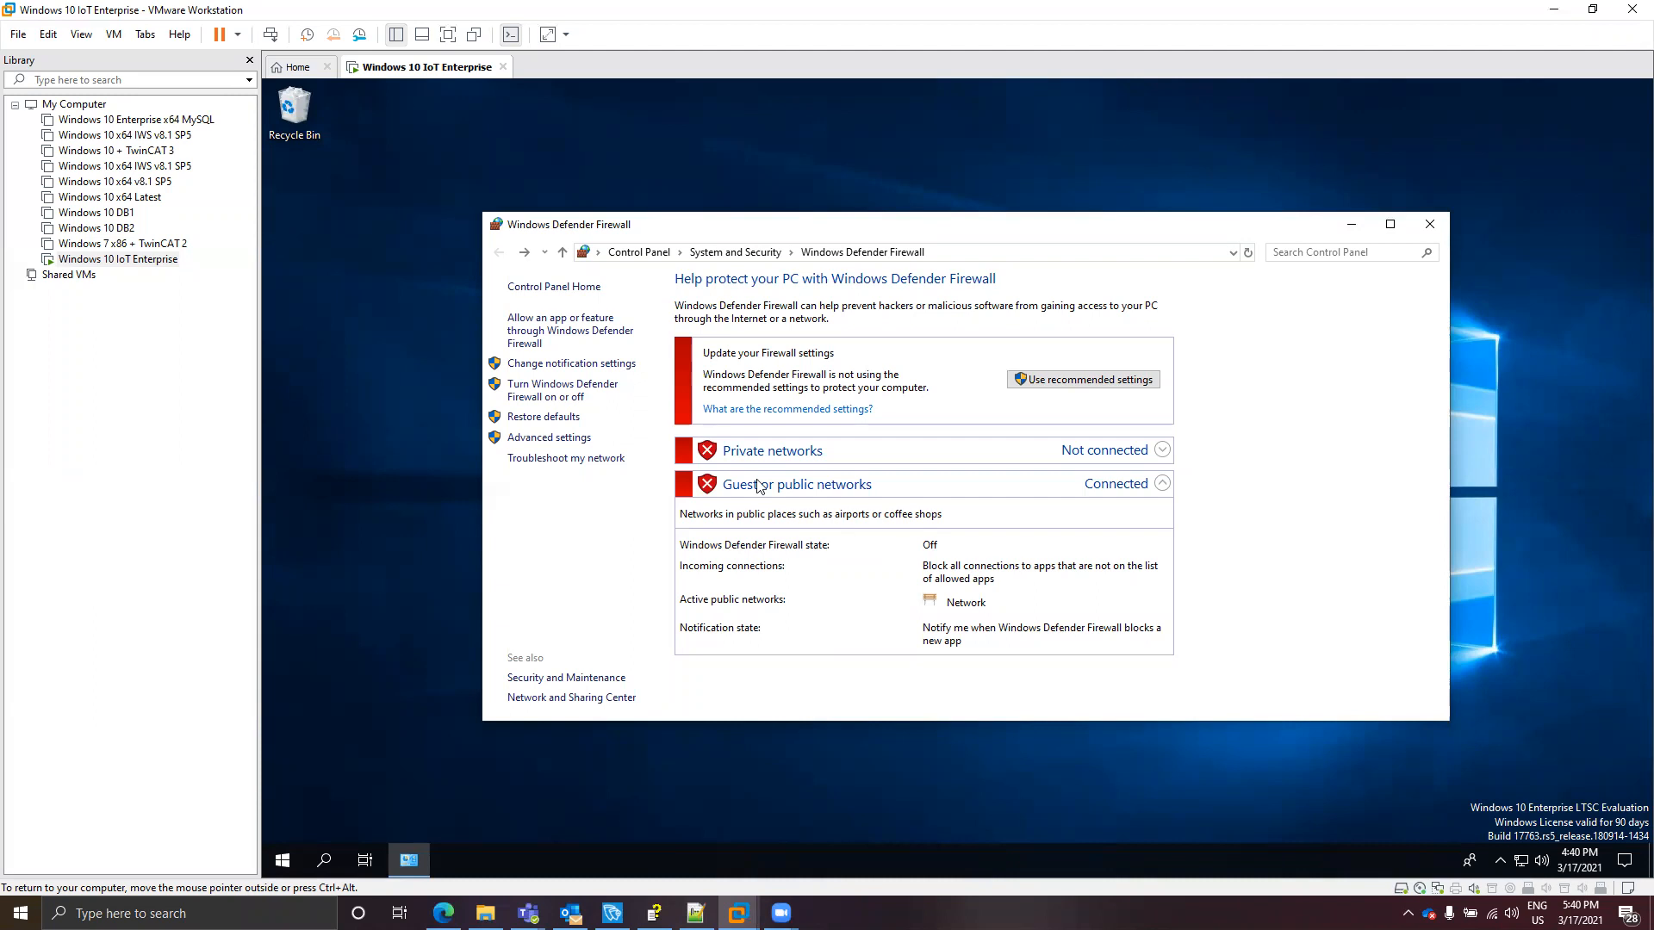
- Examine the ceserver and ceview inbound rules in the advanced firewall settings and close the firewall windows
{"action": "left_click", "coordinate": [552, 439]}
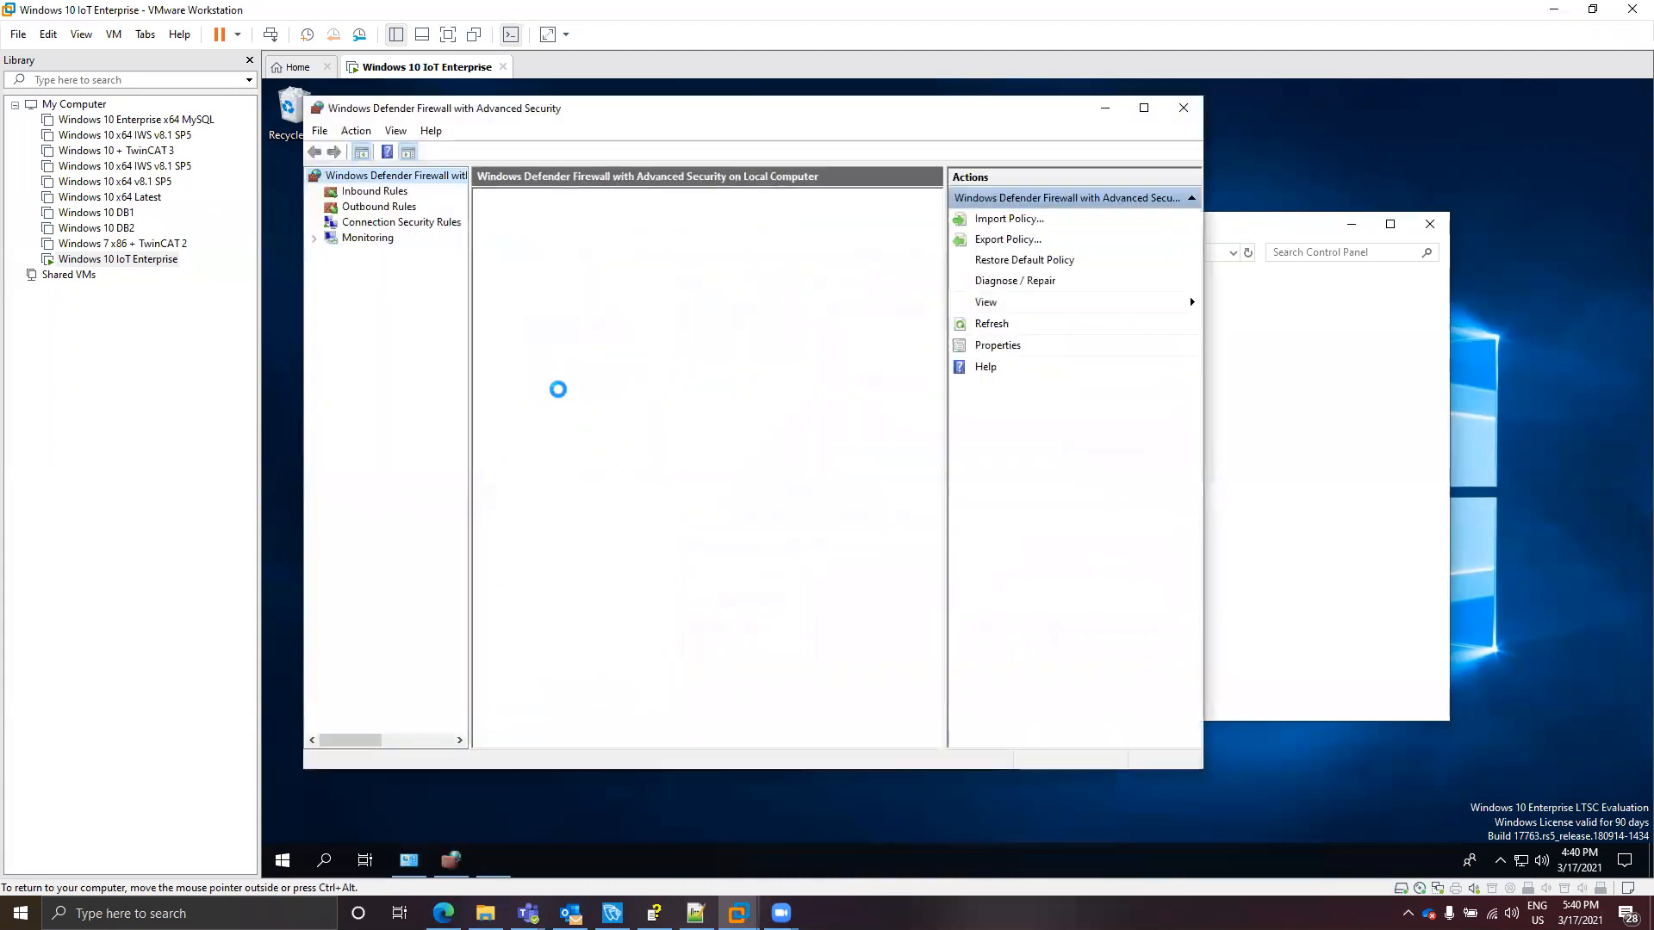
{"action": "left_click", "coordinate": [375, 195]}
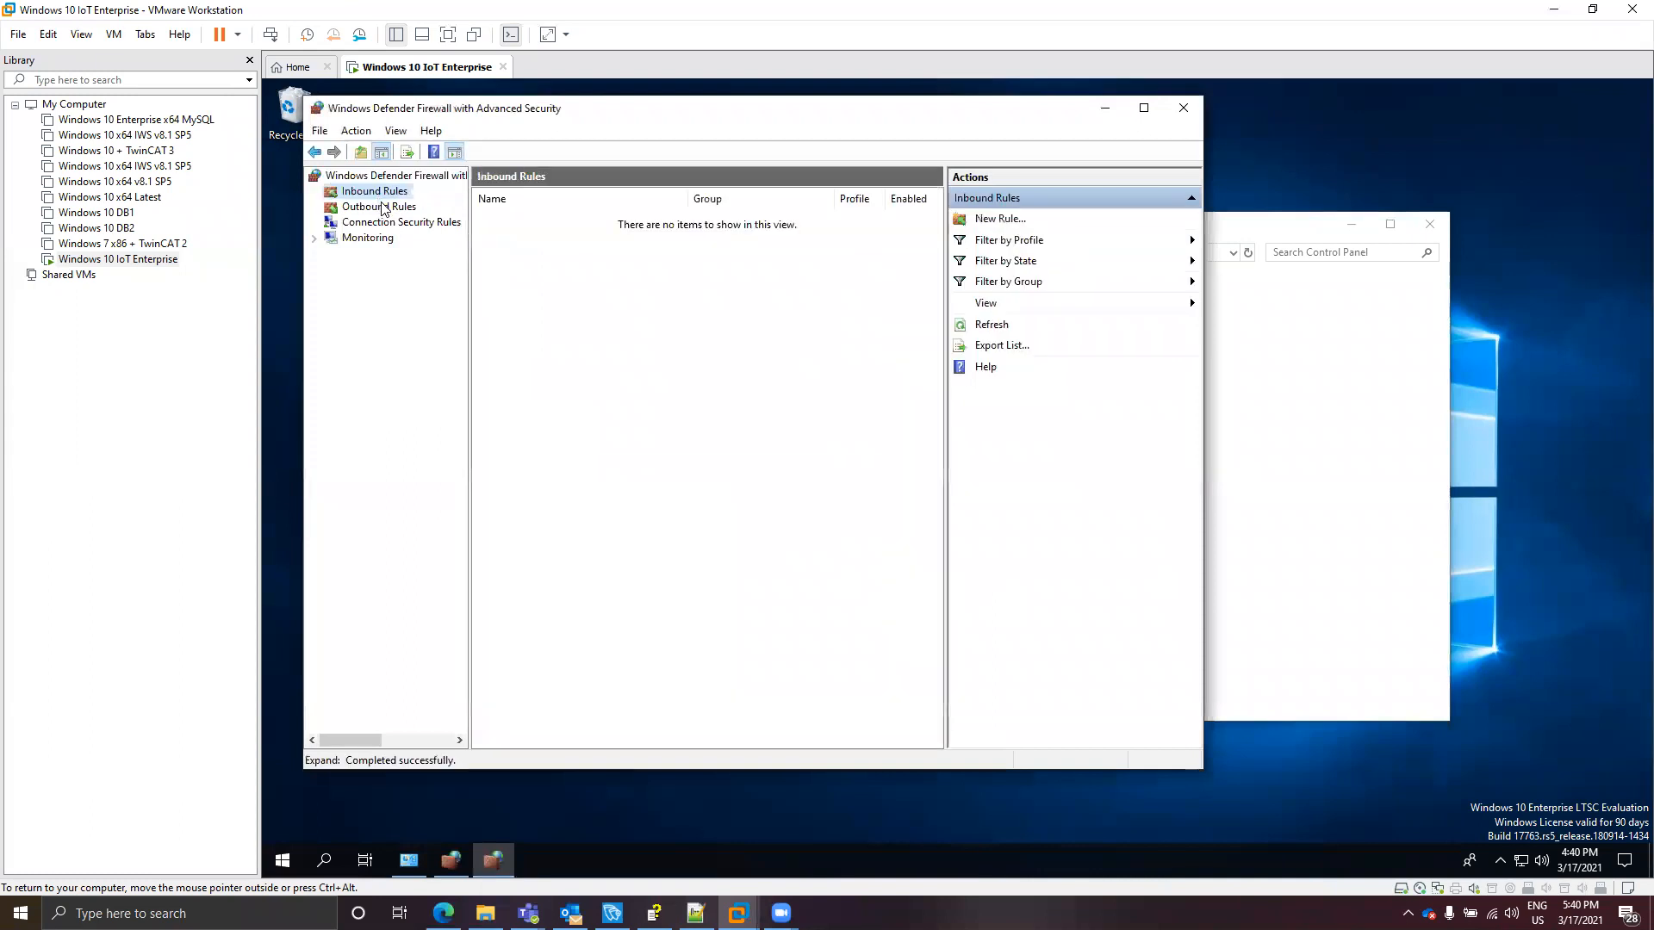
{"action": "left_click", "coordinate": [527, 218]}
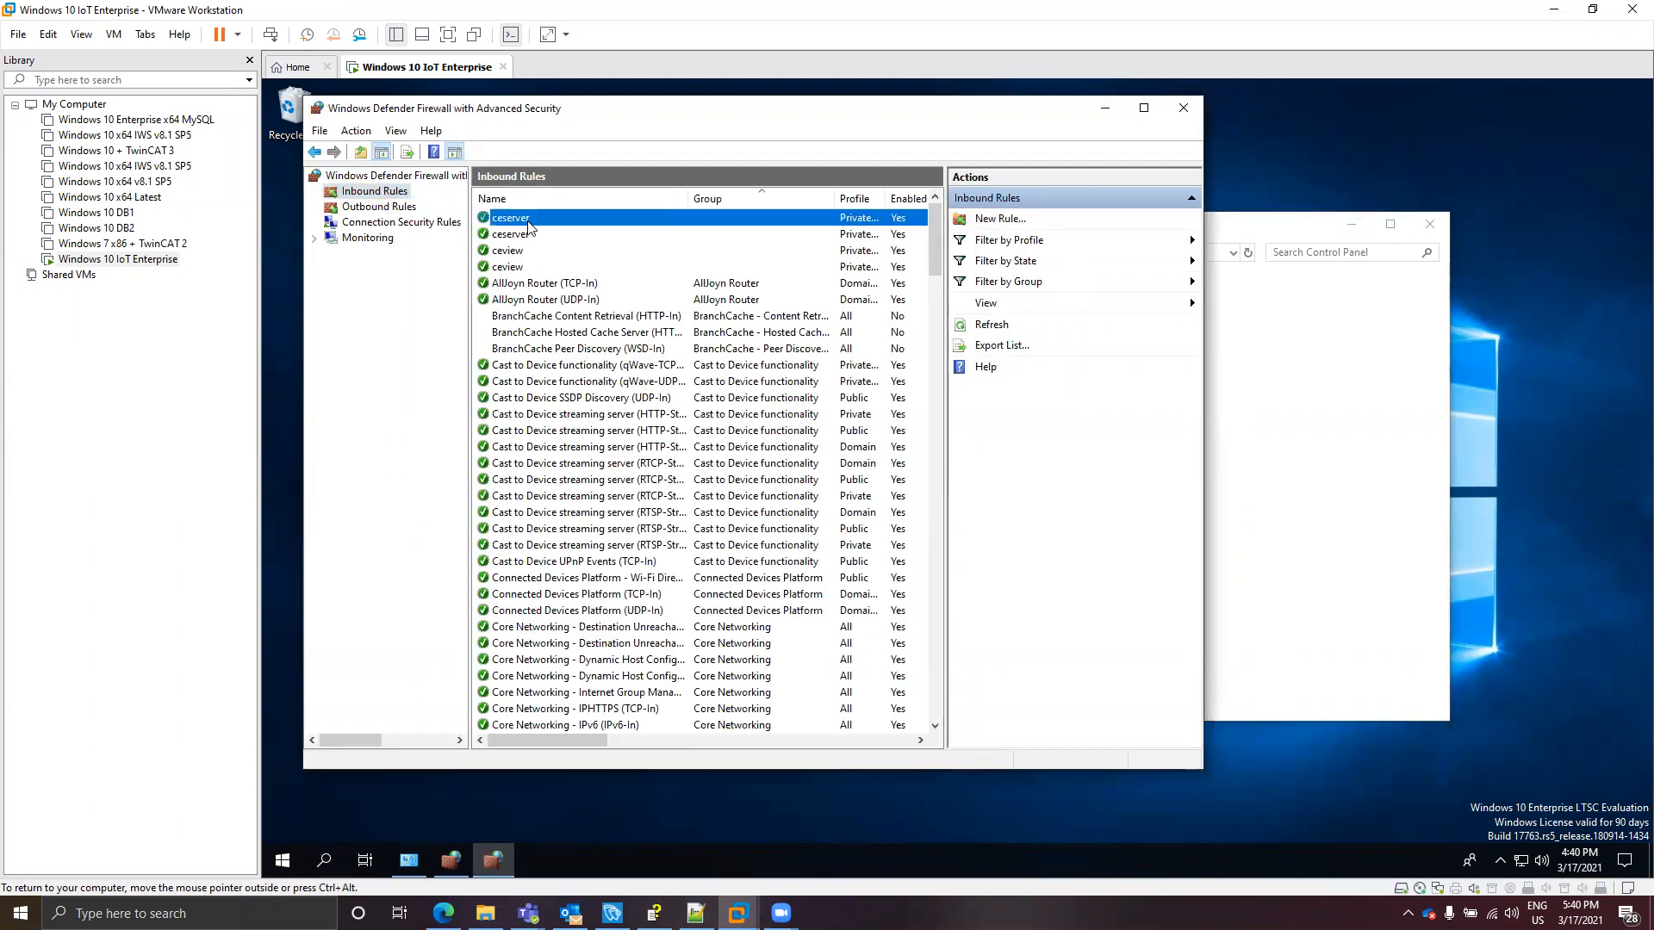
{"action": "left_click", "coordinate": [531, 238]}
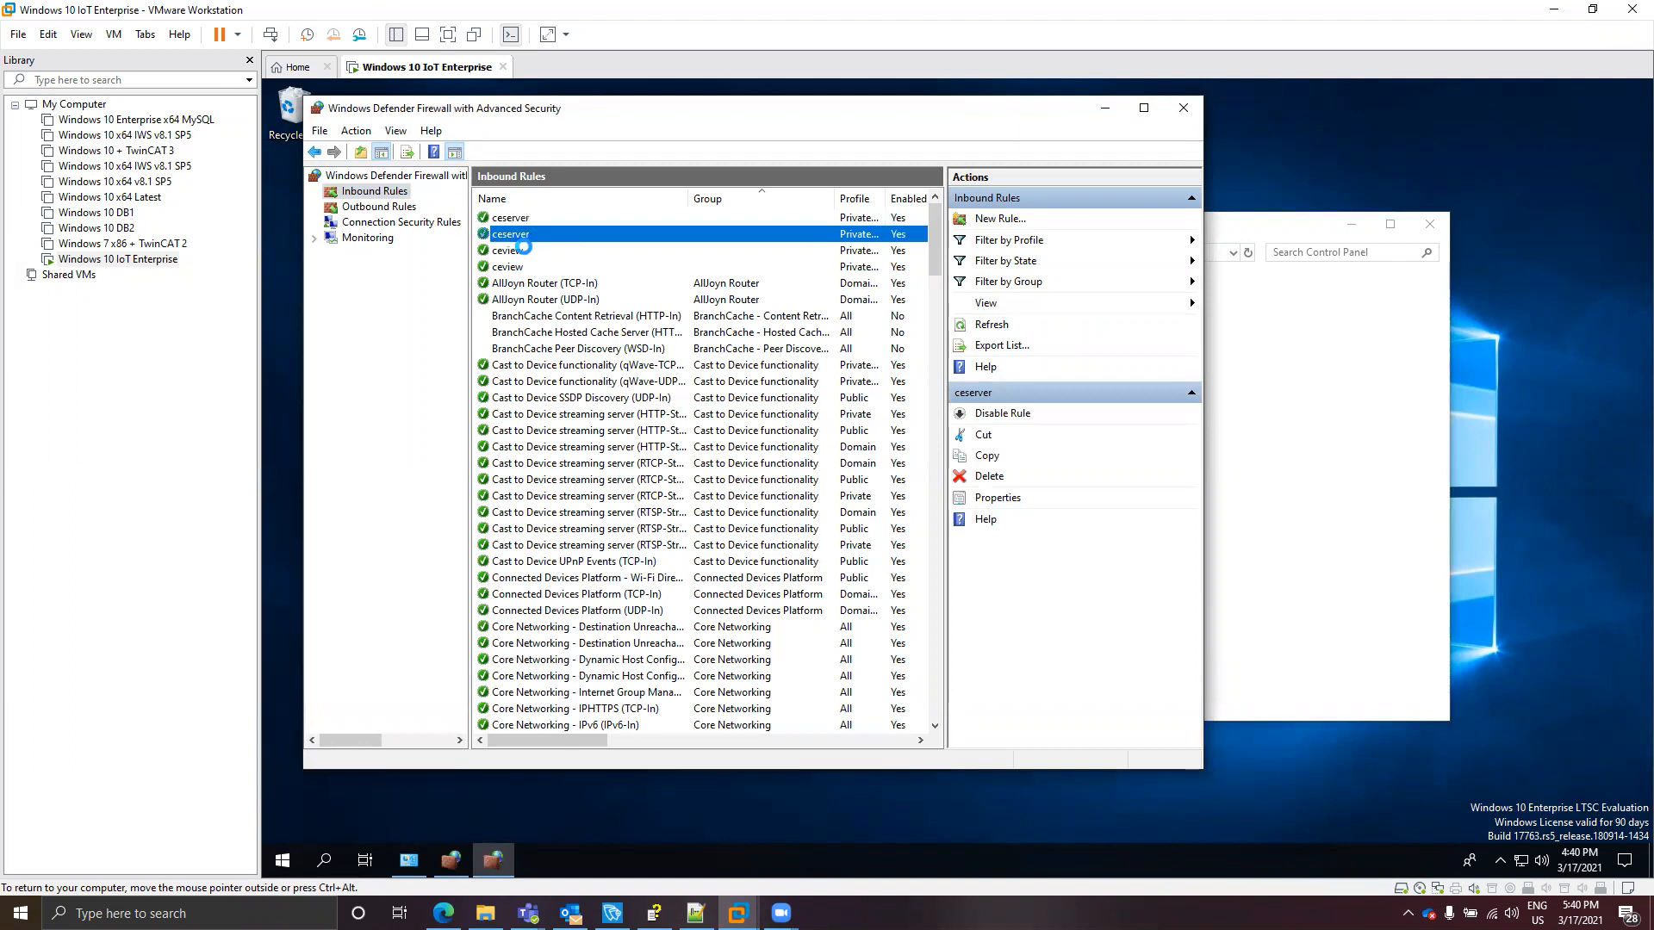
{"action": "left_click", "coordinate": [526, 249]}
{"action": "left_click", "coordinate": [526, 265]}
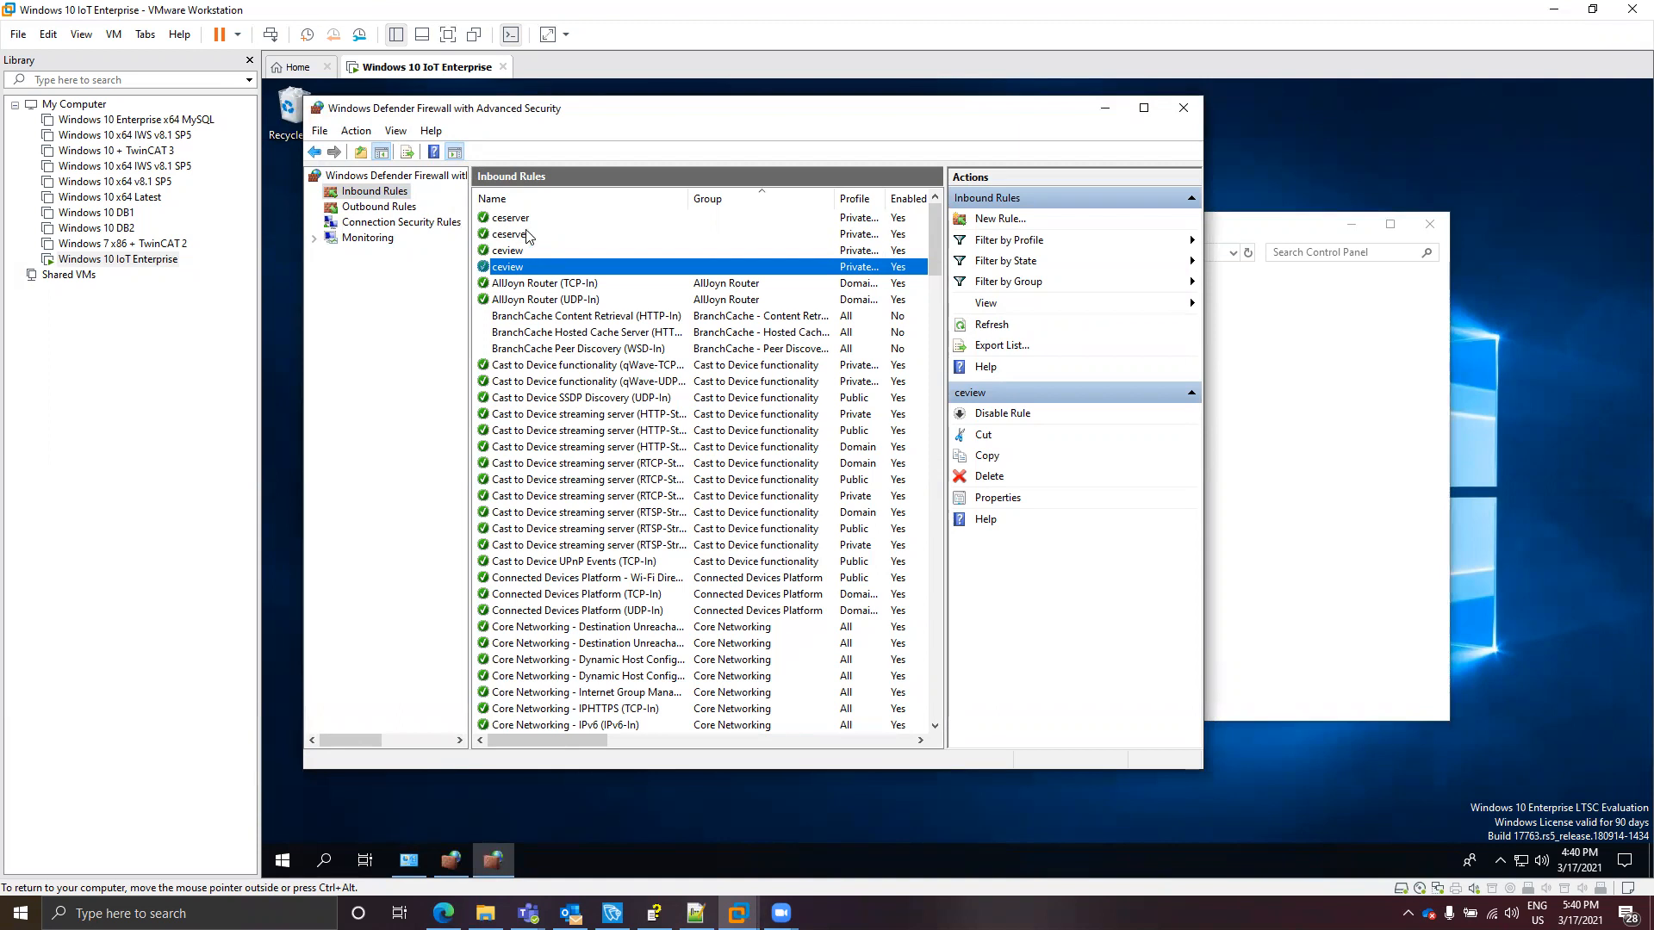
{"action": "left_click", "coordinate": [1183, 108]}
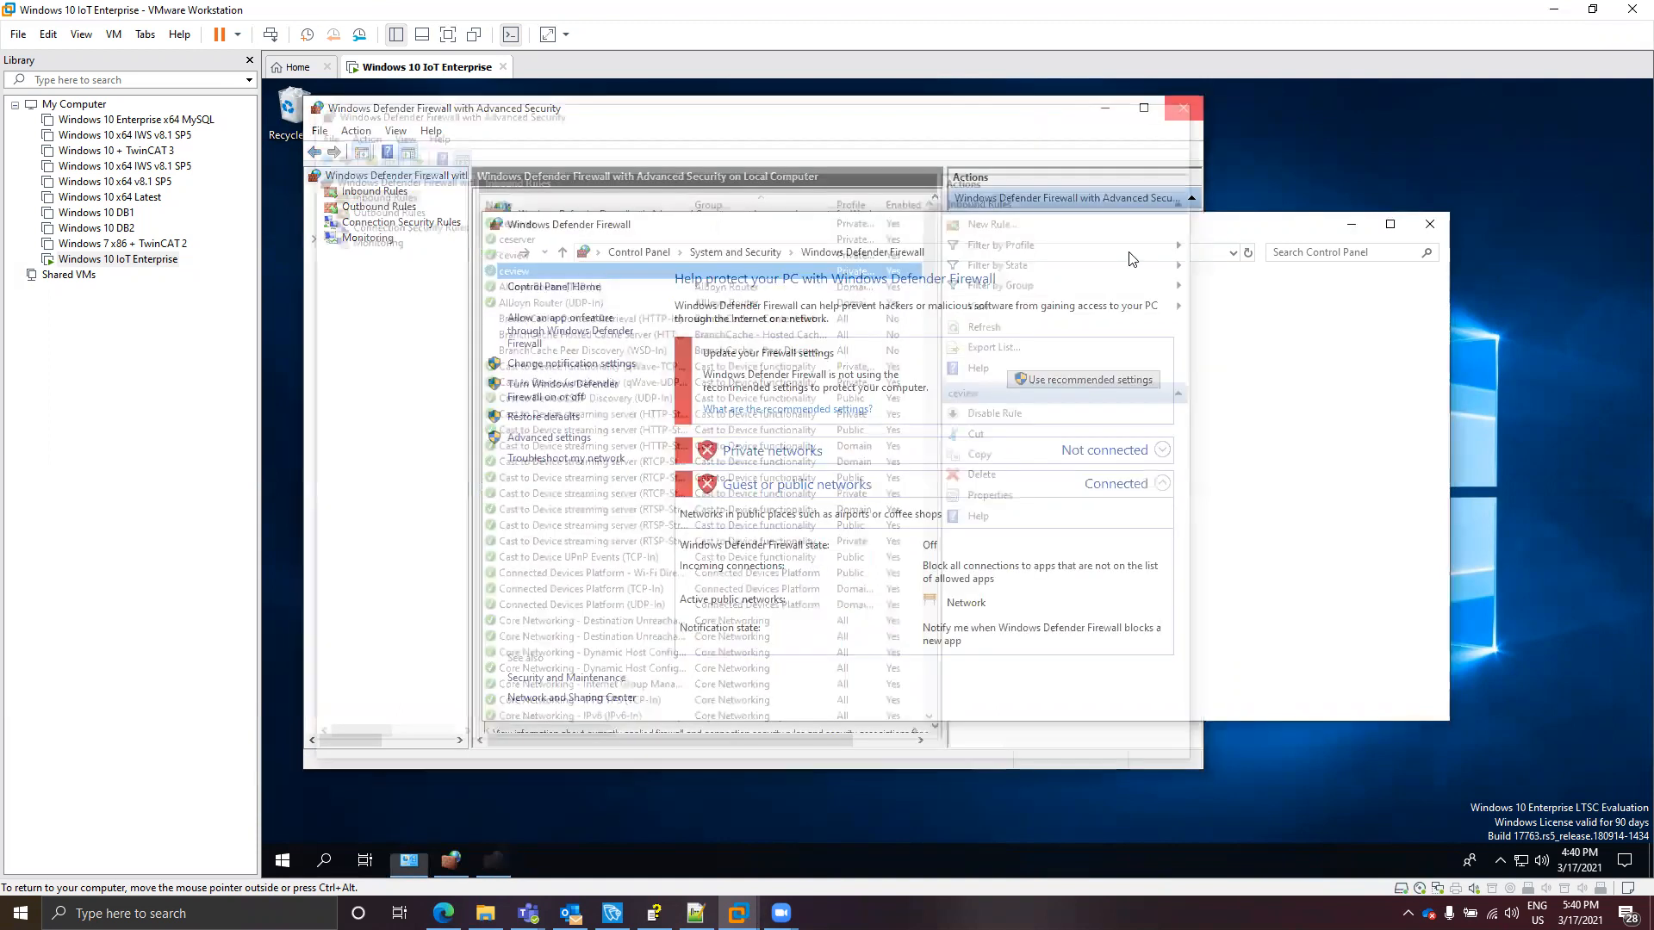
{"action": "left_click", "coordinate": [1428, 224]}
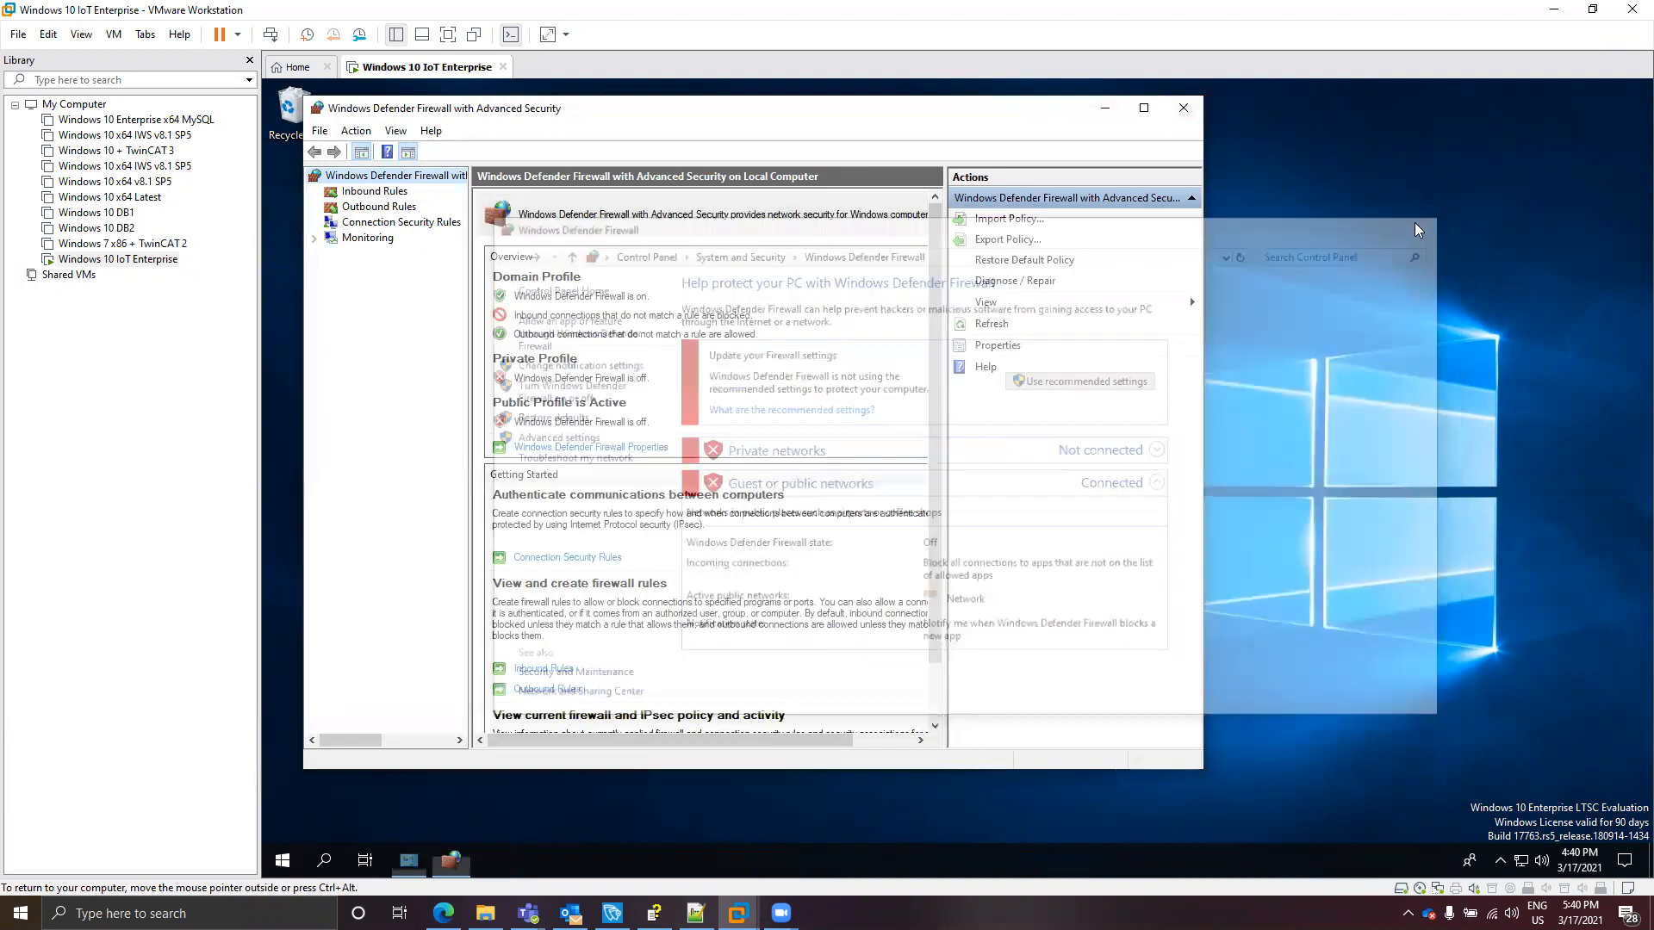
{"action": "left_click", "coordinate": [1171, 118]}
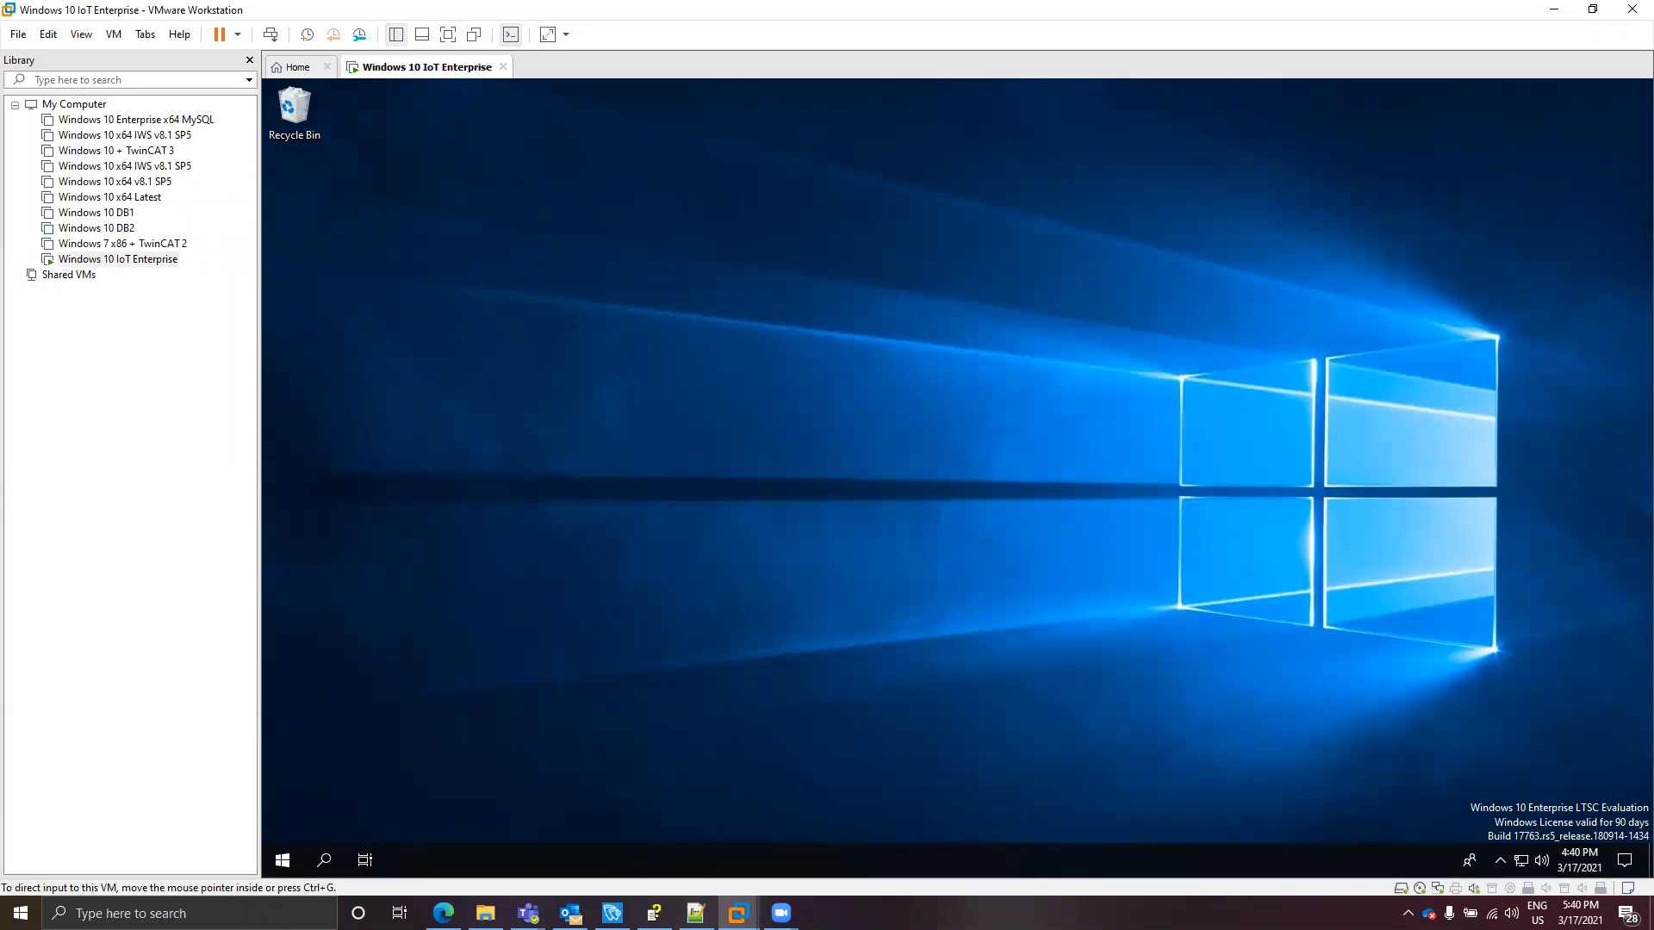
- Switch to AVEVA Edge to close the Remote Management dialog and return to the Windows 10 IoT Enterprise virtual machine
{"action": "left_click", "coordinate": [612, 912]}
{"action": "left_click", "coordinate": [641, 342]}
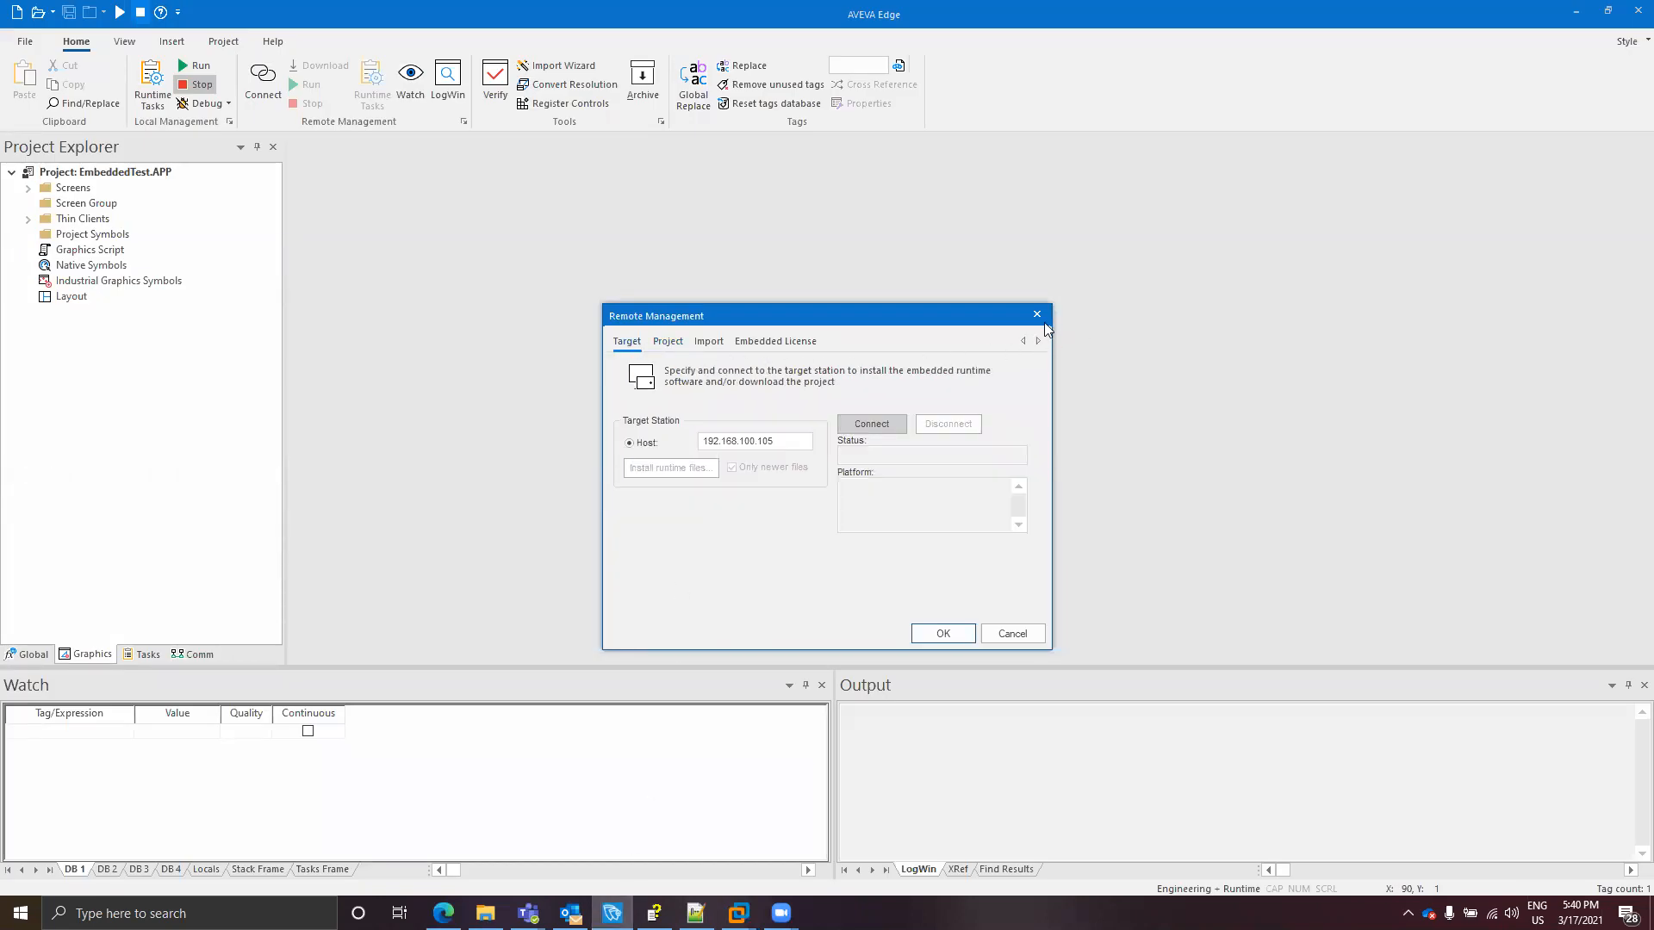
{"action": "left_click", "coordinate": [1036, 314]}
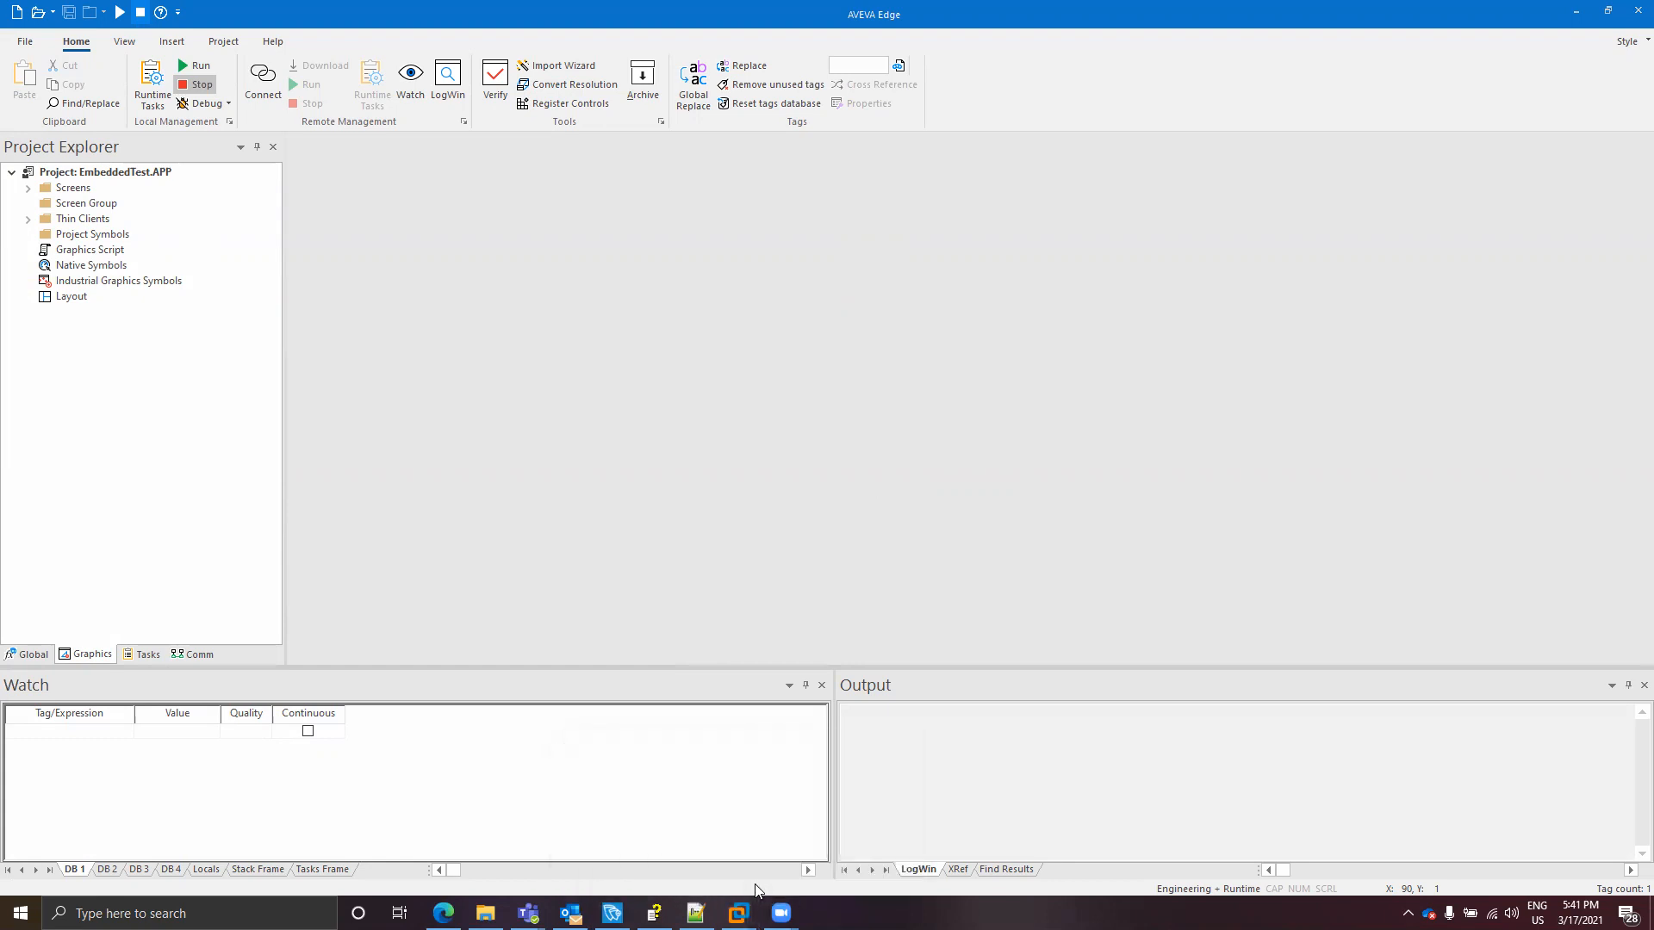
{"action": "mouse_move", "coordinate": [738, 911]}
{"action": "left_click", "coordinate": [784, 812]}
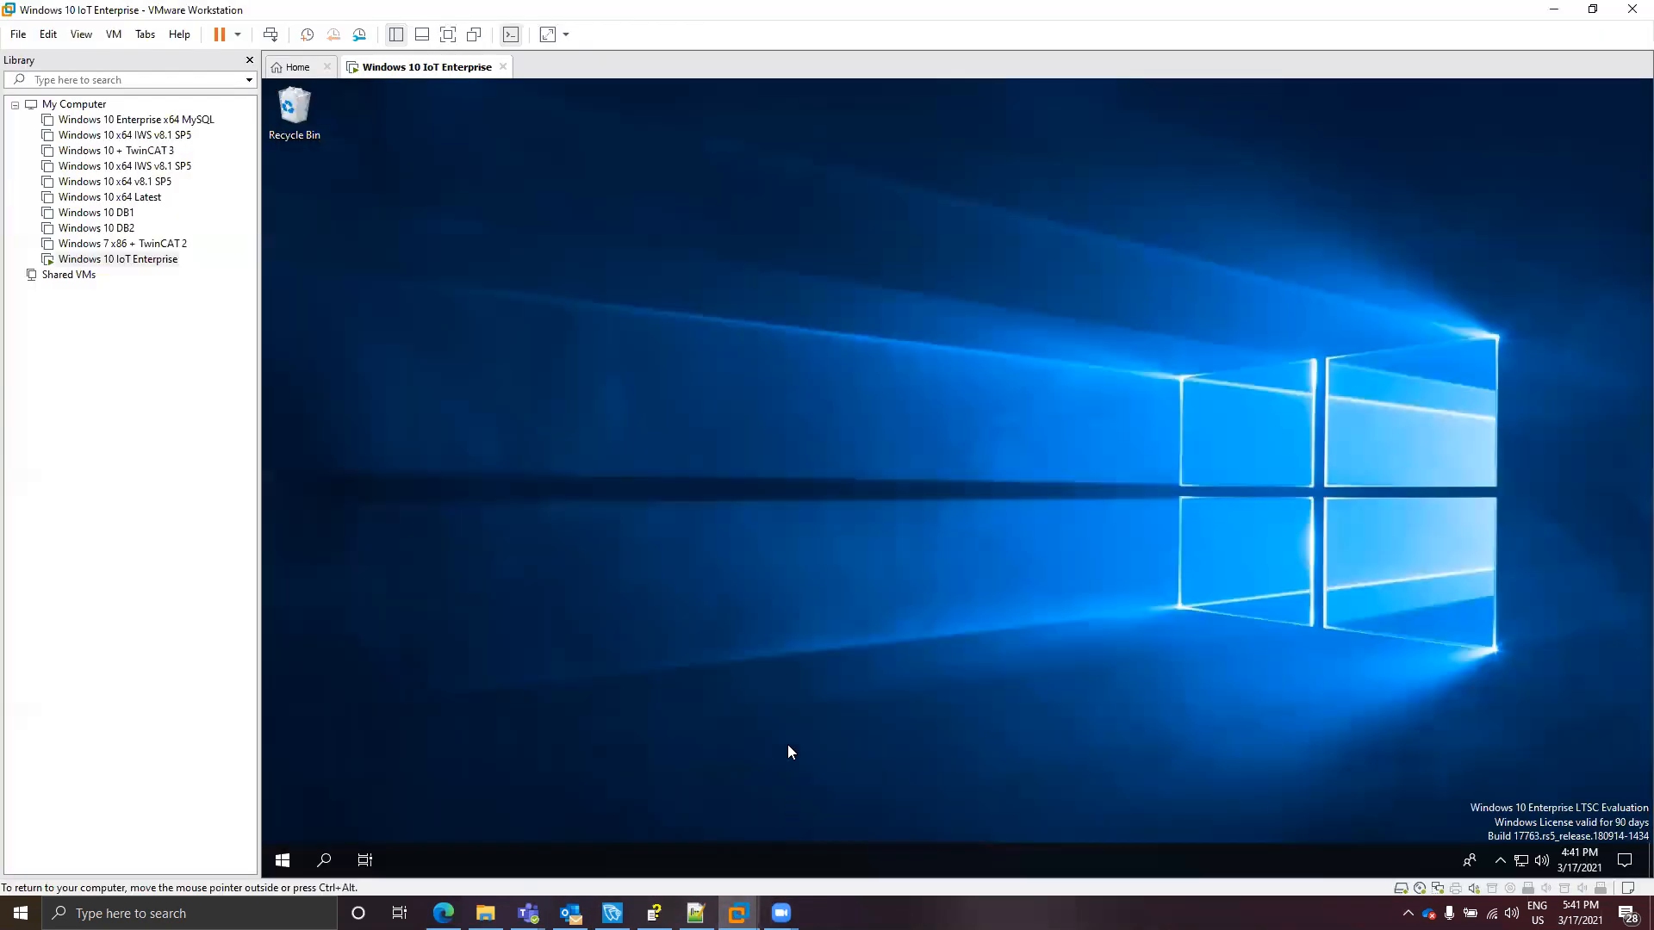